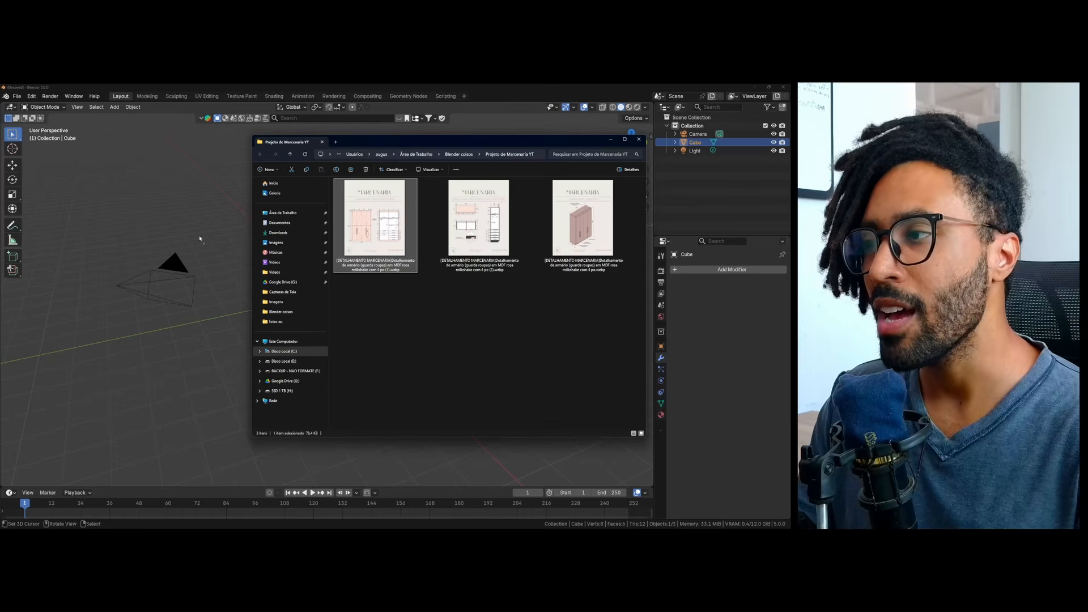
Place the first wardrobe drawing in the scene as a reference image and delete the default cube, camera and light.
{"action": "left_click_drag", "start_coordinate": [169, 232], "coordinate": [169, 233]}
{"action": "middle_click_drag", "start_coordinate": [169, 233], "coordinate": [325, 289]}
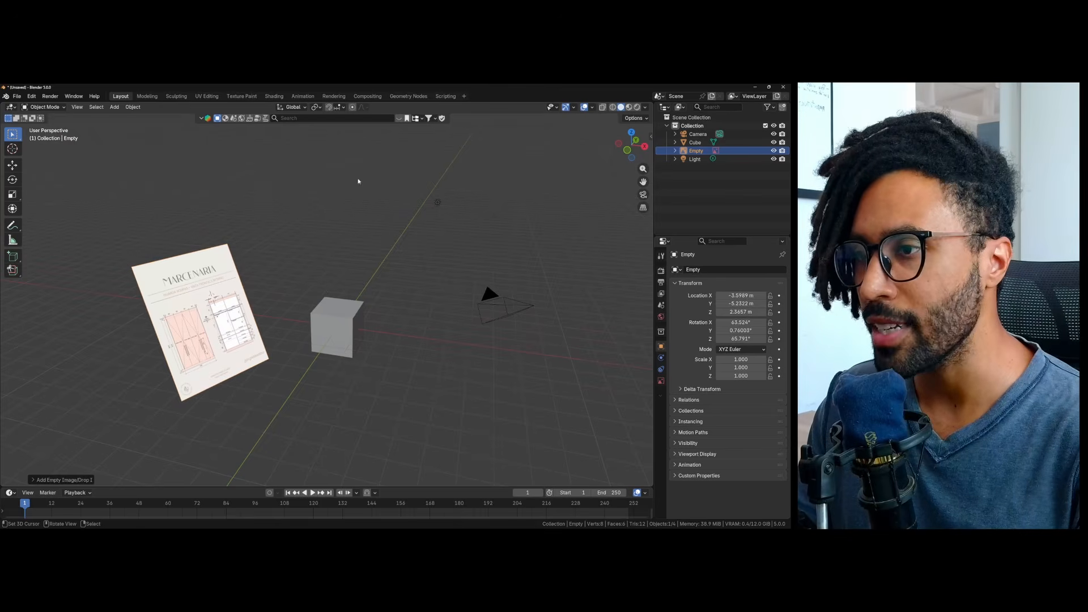
{"action": "left_click_drag", "start_coordinate": [328, 165], "coordinate": [565, 439]}
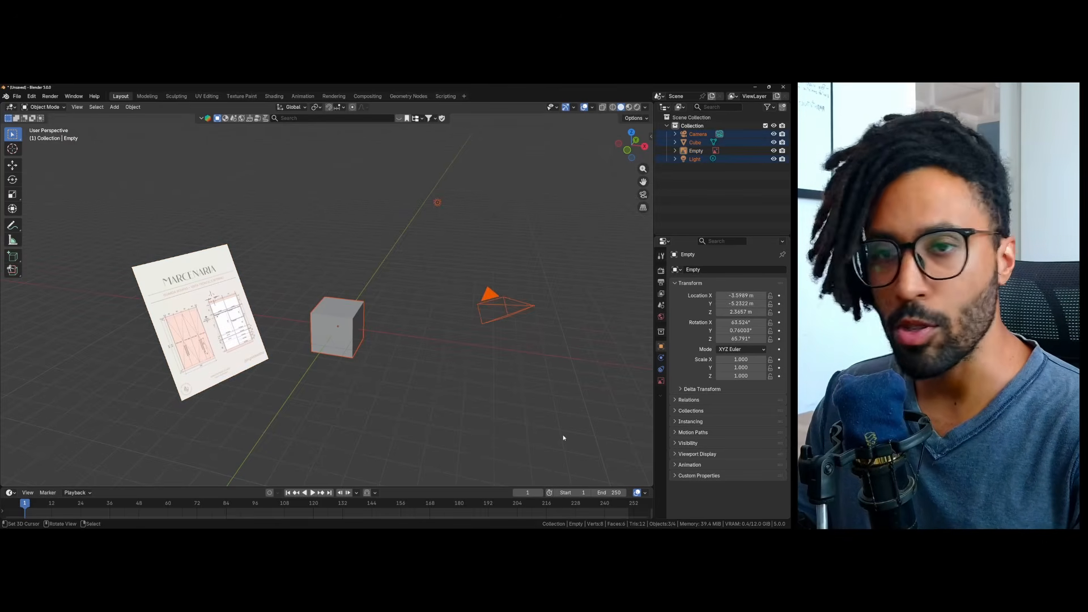
{"action": "key", "text": "Delete"}
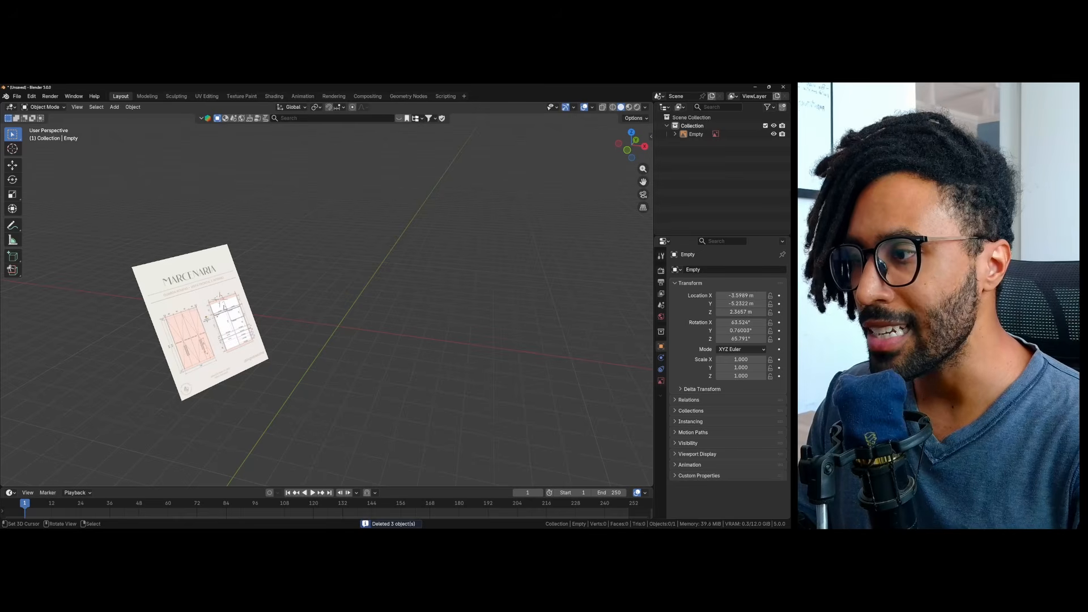
Select the reference image and show its item transform values in the viewport sidebar.
{"action": "left_click", "coordinate": [222, 303]}
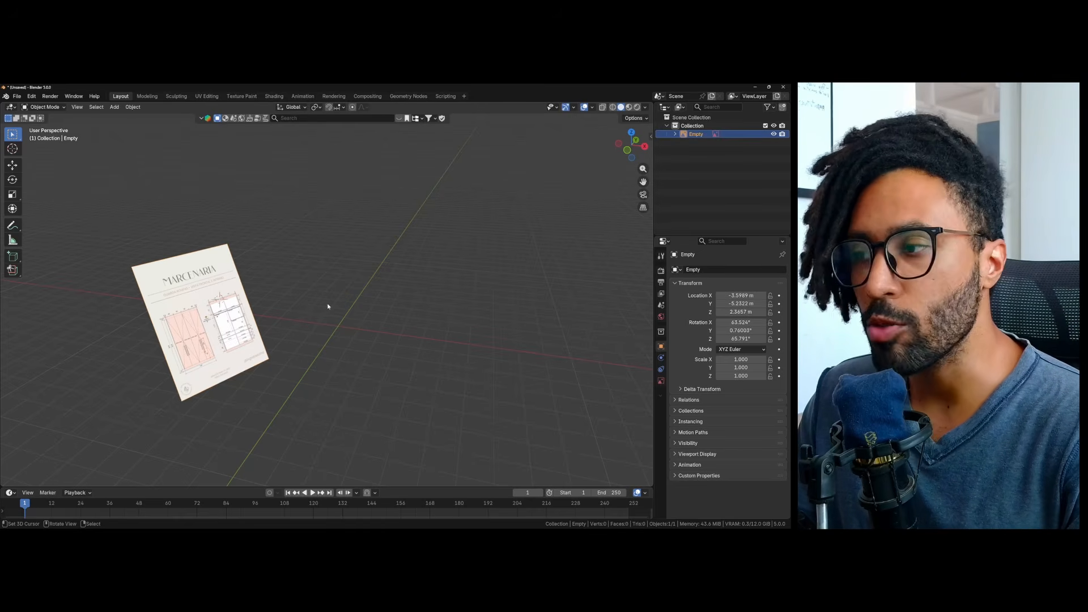
{"action": "key", "text": "n"}
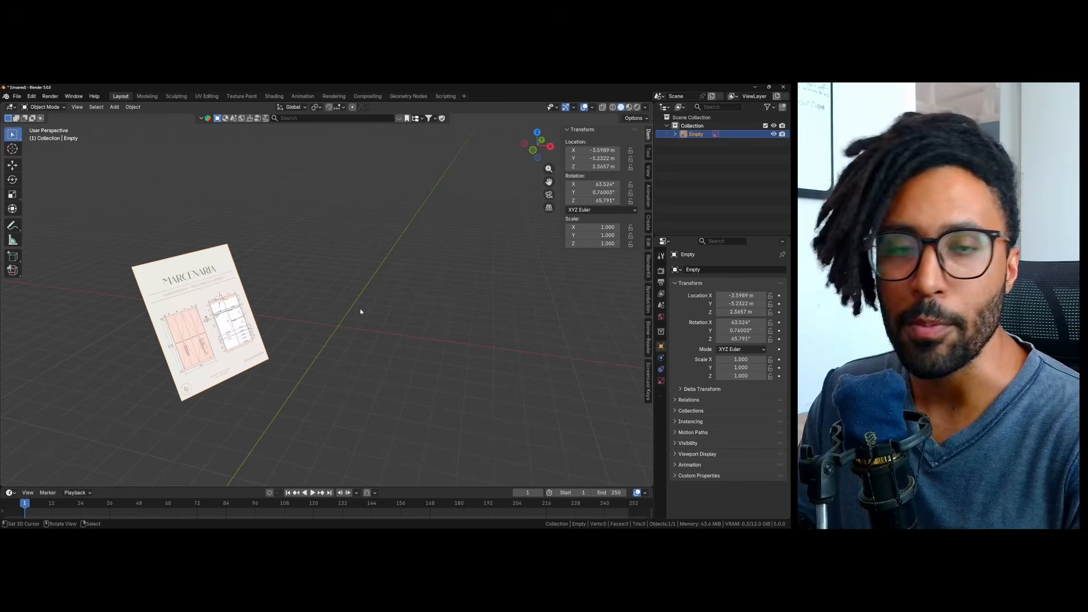
{"action": "key", "text": "n"}
{"action": "key", "text": "n"}
{"action": "key", "text": "n"}
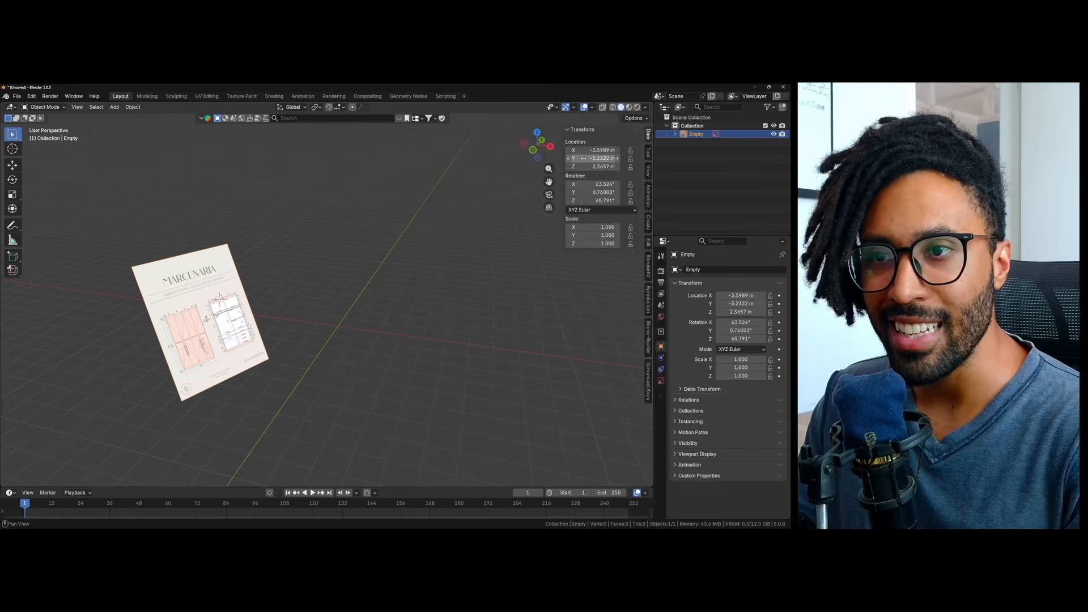
{"action": "left_click", "coordinate": [650, 136]}
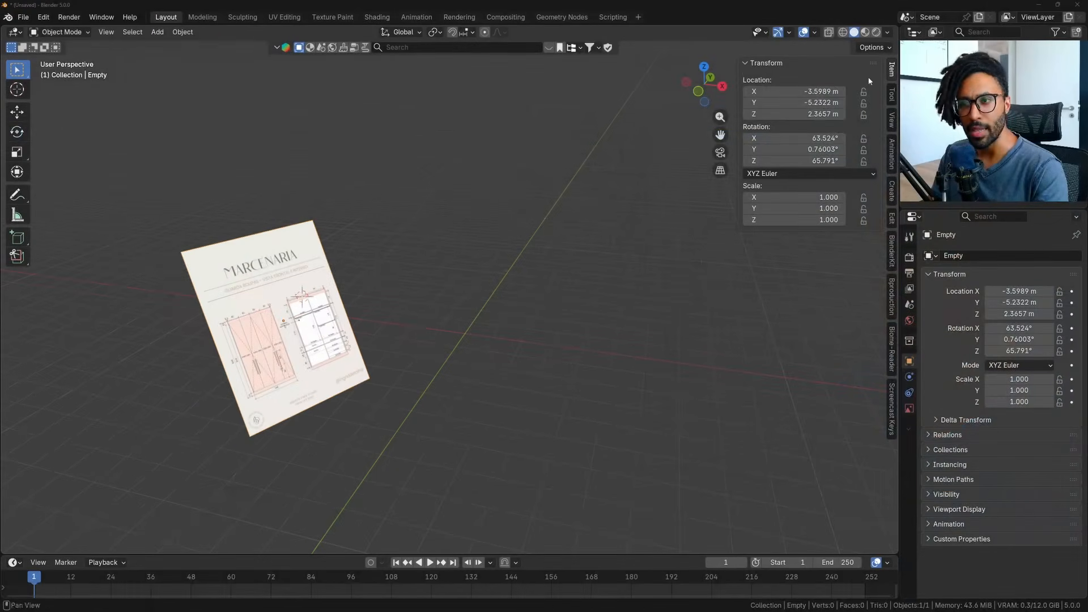
{"action": "key", "text": "n"}
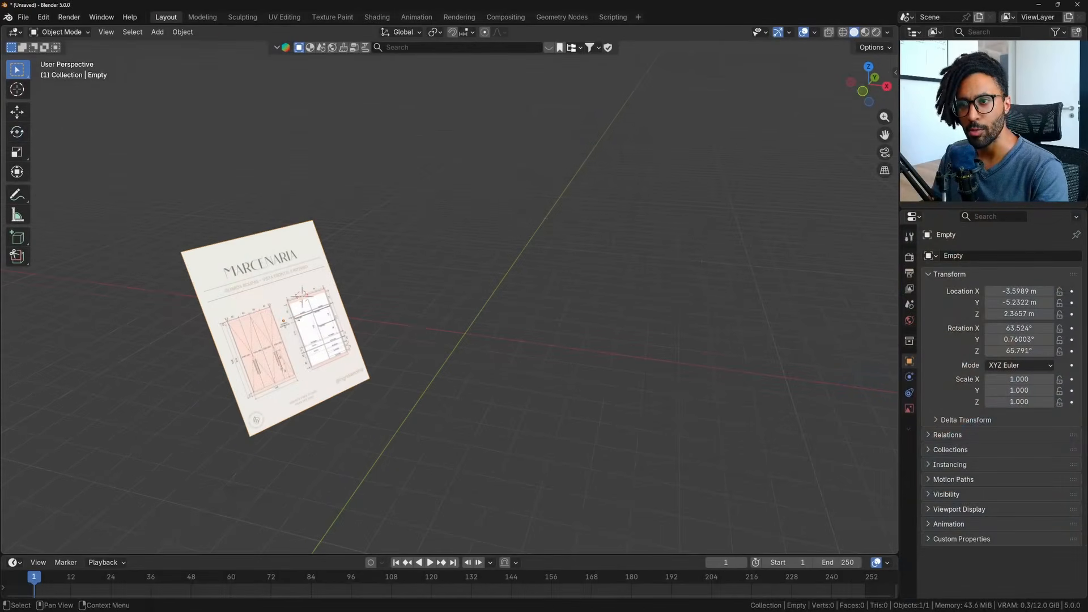
{"action": "left_click", "coordinate": [897, 75]}
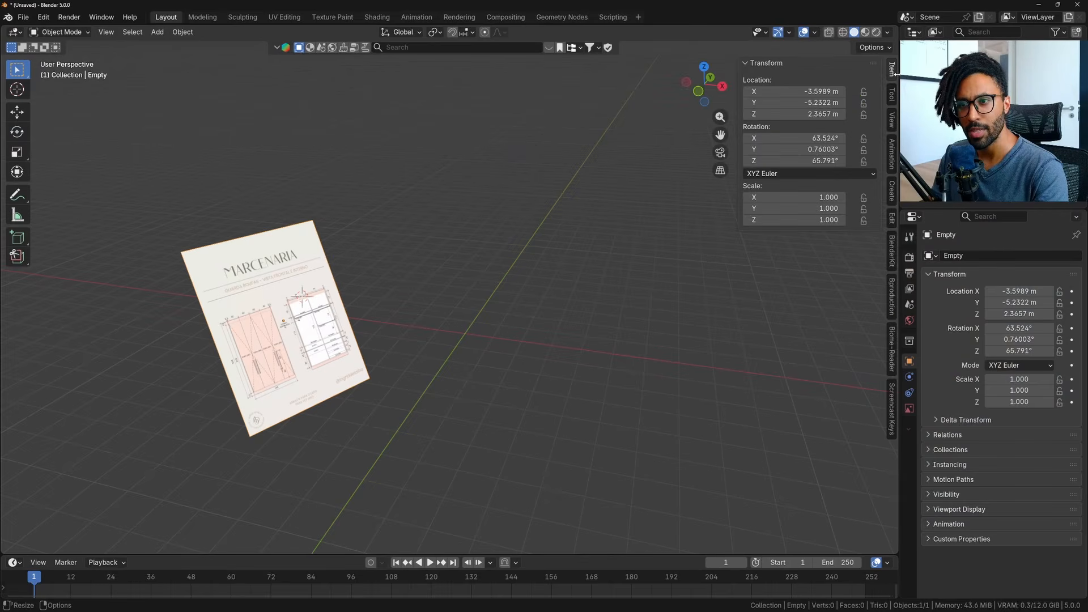
Set the reference image's location to 0 m on X, Y and Z.
{"action": "left_click", "coordinate": [795, 91]}
{"action": "type", "text": "0"}
{"action": "key", "text": "Return"}
{"action": "left_click", "coordinate": [797, 102]}
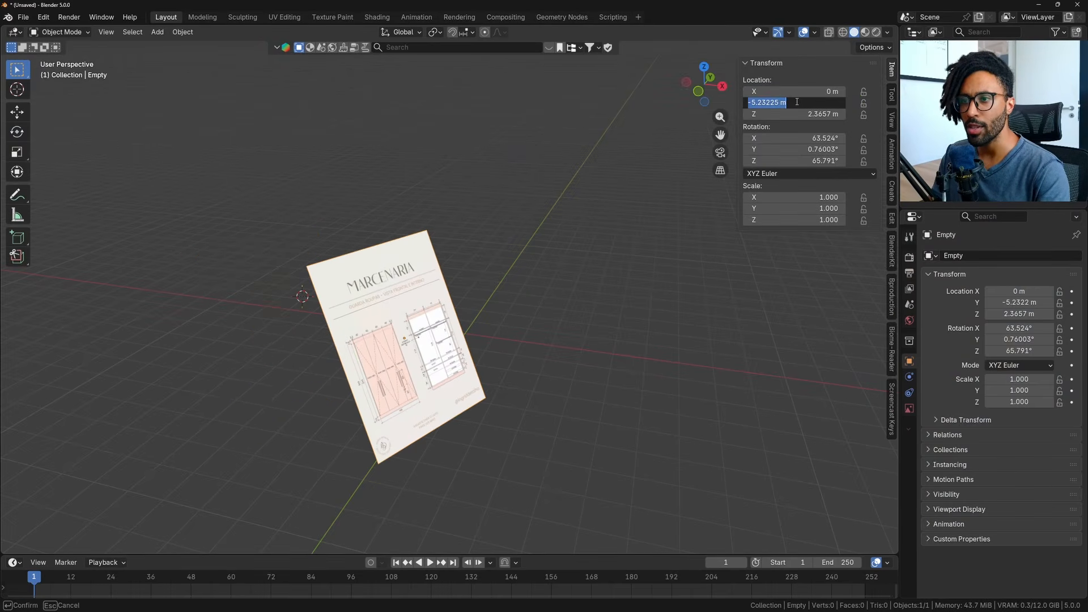
{"action": "type", "text": "0"}
{"action": "key", "text": "Return"}
{"action": "left_click", "coordinate": [775, 114]}
{"action": "type", "text": "0"}
{"action": "key", "text": "Return"}
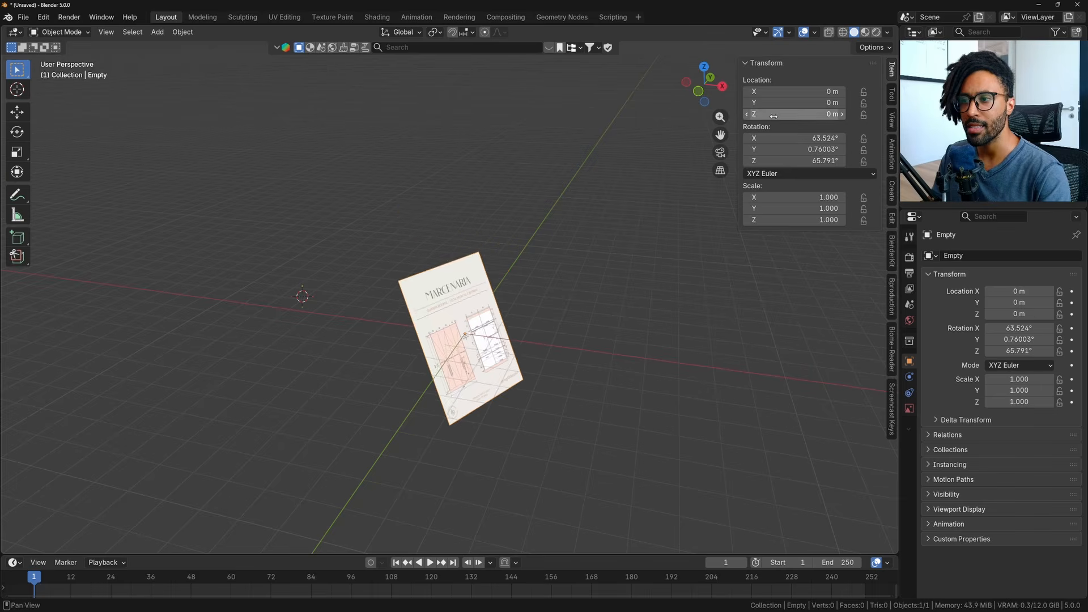
Set the reference image's rotation to 0° on X, Y and Z and switch to the top orthographic view.
{"action": "middle_click_drag", "start_coordinate": [436, 354], "coordinate": [456, 372]}
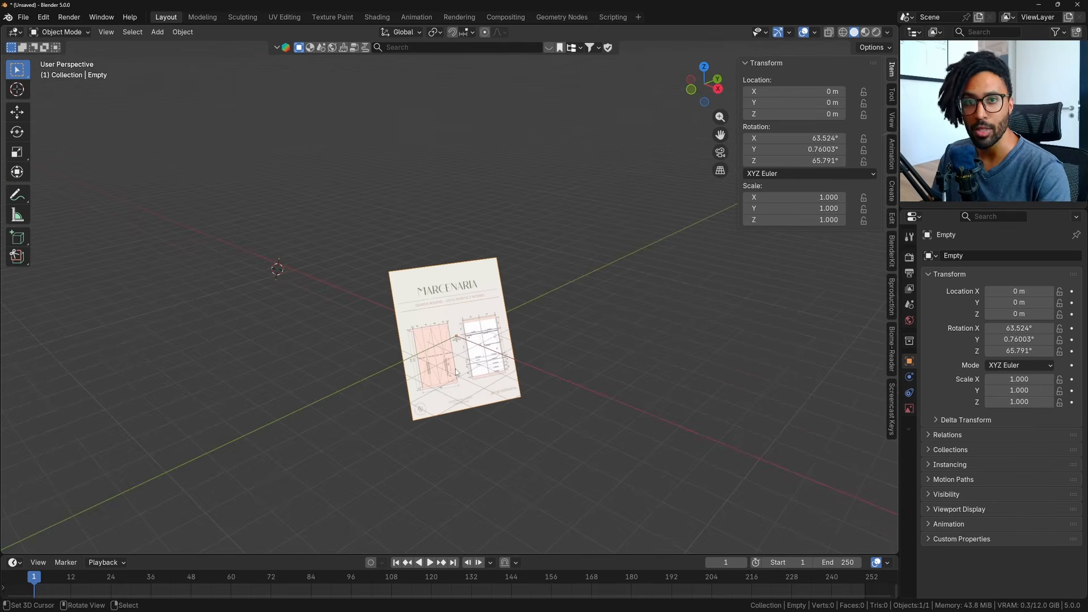
{"action": "scroll", "coordinate": [456, 372], "scroll_direction": "up", "scroll_amount": 2}
{"action": "mouse_move", "coordinate": [788, 137]}
{"action": "left_mouse_down"}
{"action": "mouse_move", "coordinate": [810, 138]}
{"action": "mouse_move", "coordinate": [790, 138]}
{"action": "left_mouse_up"}
{"action": "left_click", "coordinate": [790, 137]}
{"action": "type", "text": "0"}
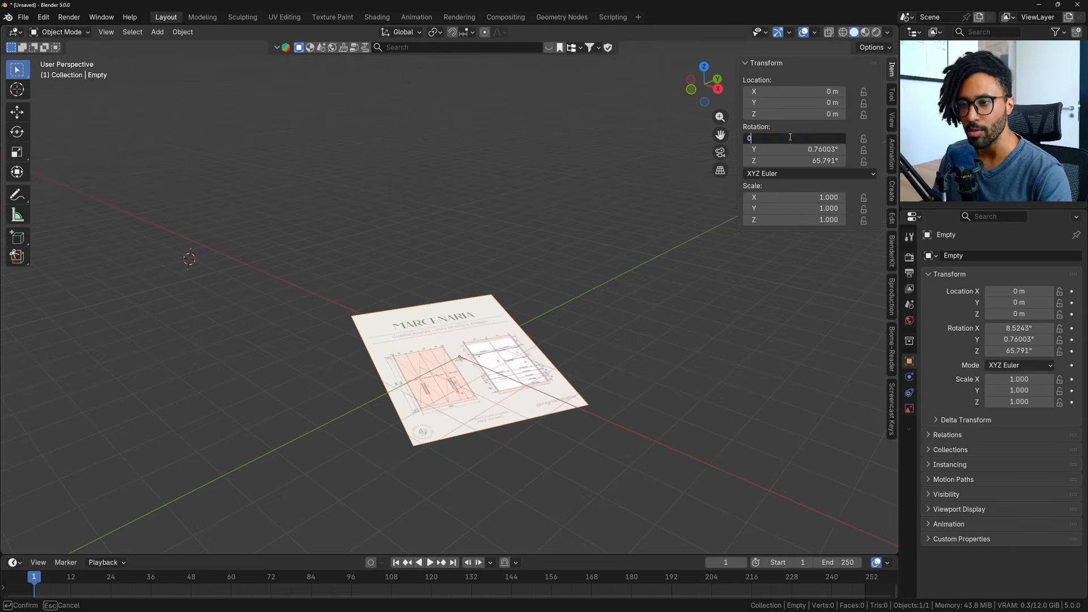
{"action": "key", "text": "Return"}
{"action": "double_click", "coordinate": [788, 149]}
{"action": "type", "text": "0"}
{"action": "key", "text": "Return"}
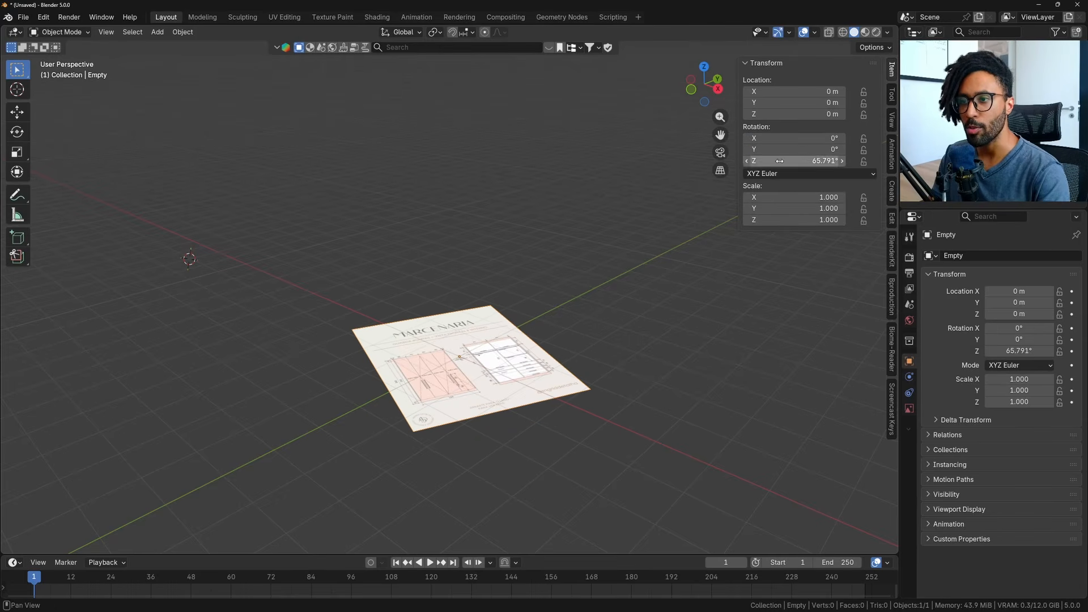
{"action": "double_click", "coordinate": [780, 161]}
{"action": "type", "text": "0"}
{"action": "key", "text": "Return"}
{"action": "middle_click_drag", "start_coordinate": [655, 277], "coordinate": [660, 389]}
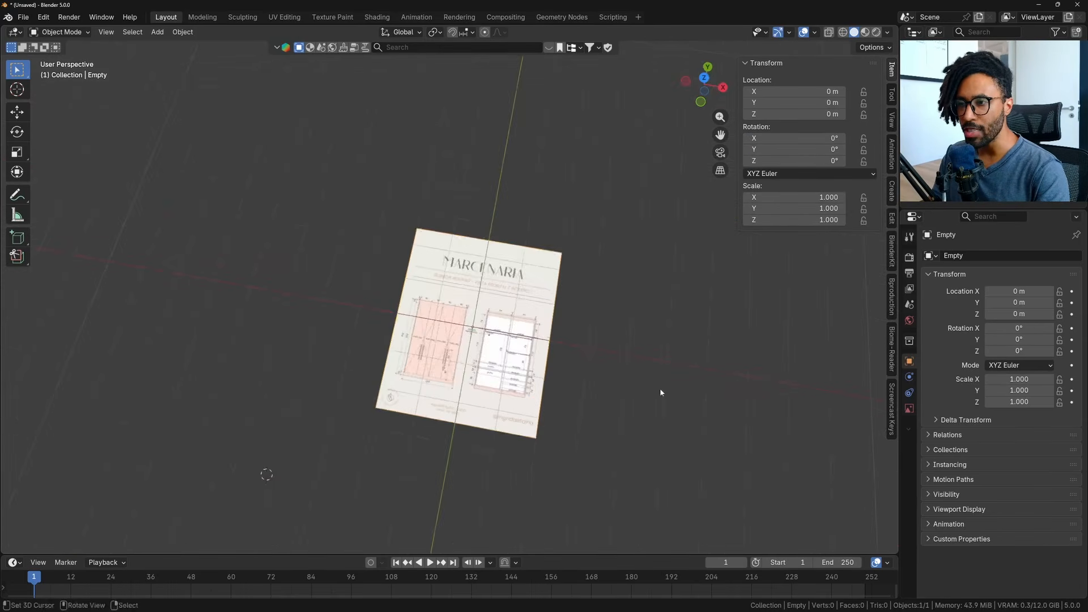
{"action": "left_click", "coordinate": [705, 81]}
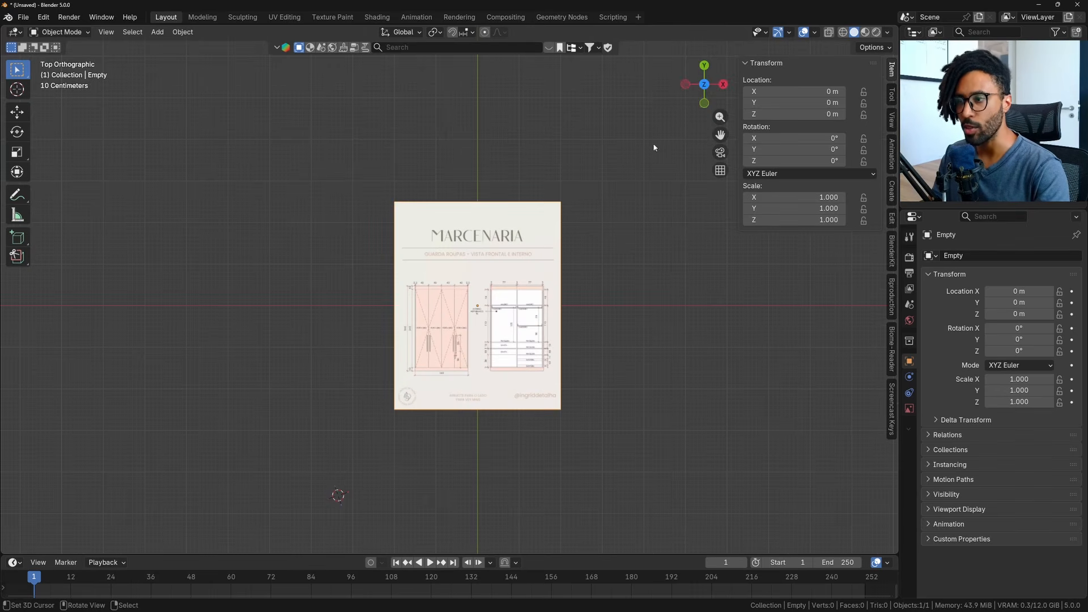
{"action": "scroll", "coordinate": [570, 298], "scroll_direction": "up", "scroll_amount": 4}
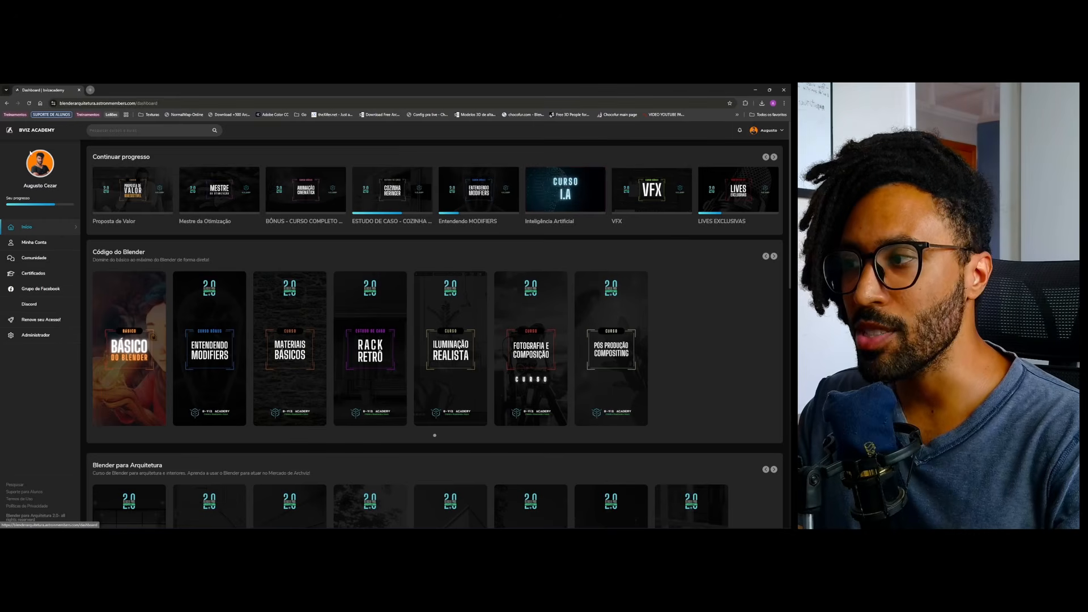
Switch to the browser and look through the BVIZ Academy course sections, from Código do Blender down to Empreendedorismo.
{"action": "left_click_drag", "start_coordinate": [145, 253], "coordinate": [93, 252]}
{"action": "scroll", "coordinate": [192, 258], "scroll_direction": "down", "scroll_amount": 1}
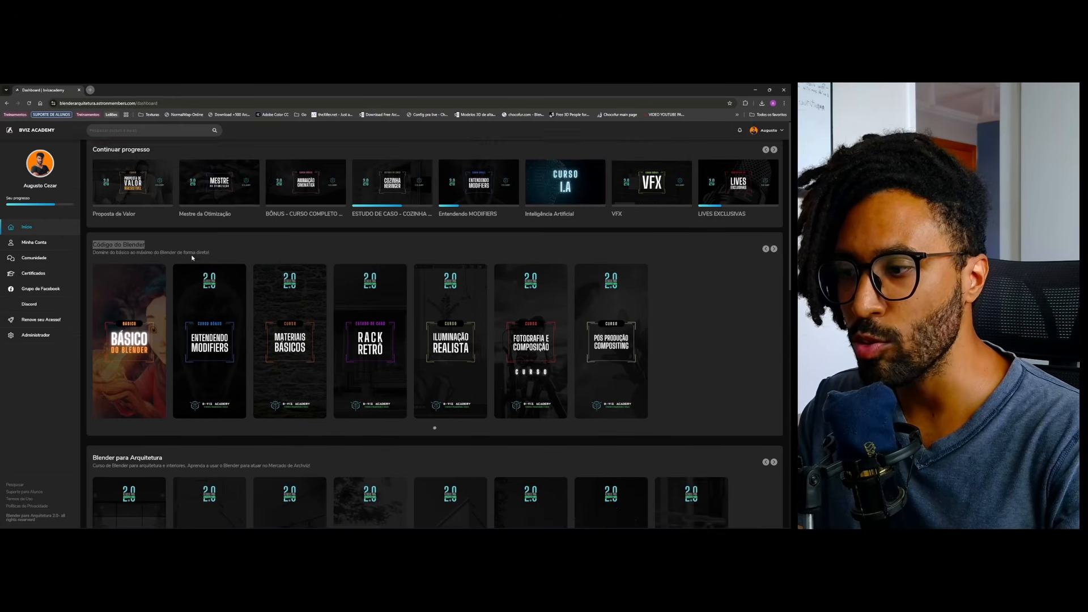
{"action": "scroll", "coordinate": [192, 258], "scroll_direction": "down", "scroll_amount": 4}
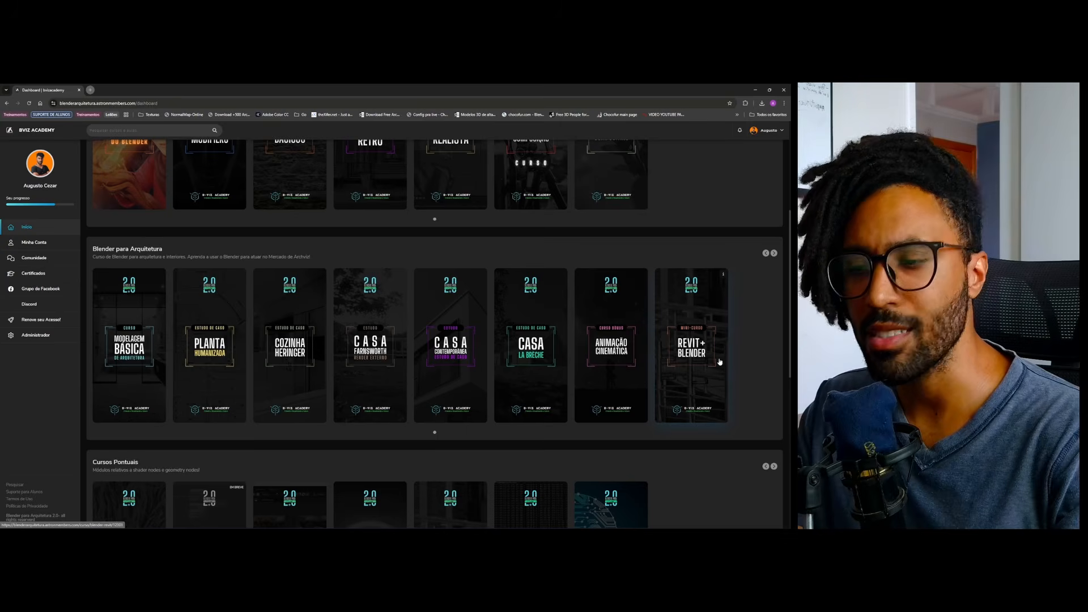
{"action": "scroll", "coordinate": [719, 362], "scroll_direction": "down", "scroll_amount": 5}
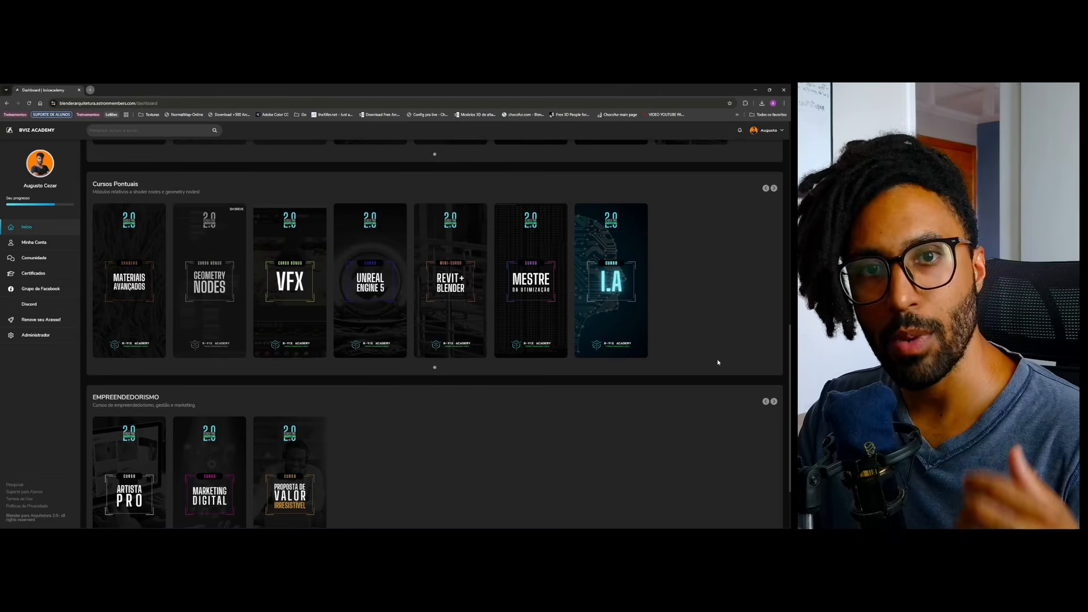
{"action": "scroll", "coordinate": [718, 362], "scroll_direction": "down", "scroll_amount": 2}
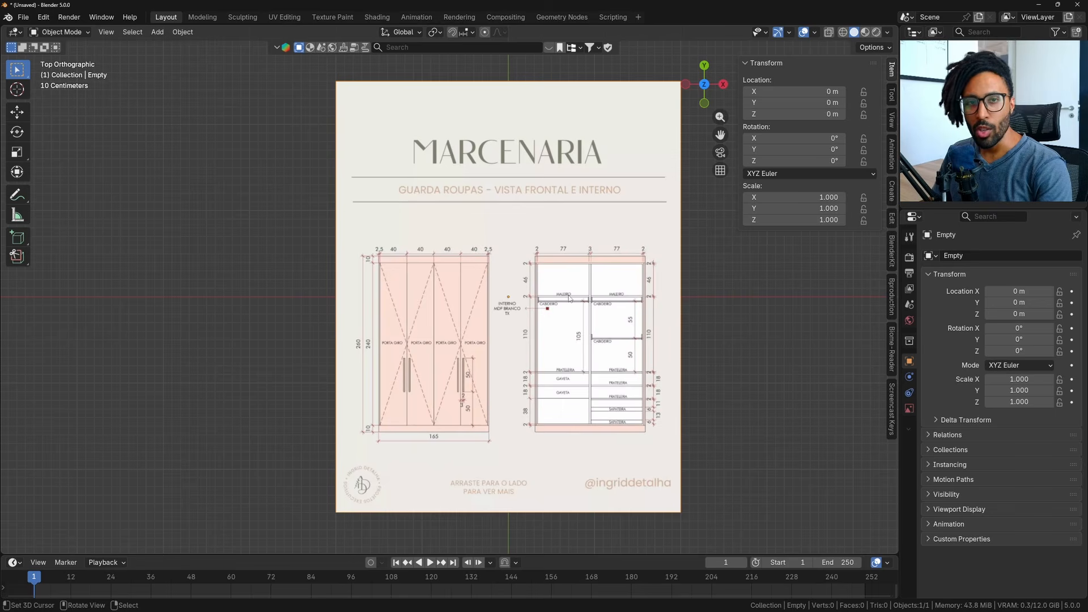
In Blender, measure the full height of the wardrobe's front view on the reference drawing and remove the measurement.
{"action": "scroll", "coordinate": [430, 385], "scroll_direction": "up", "scroll_amount": 3}
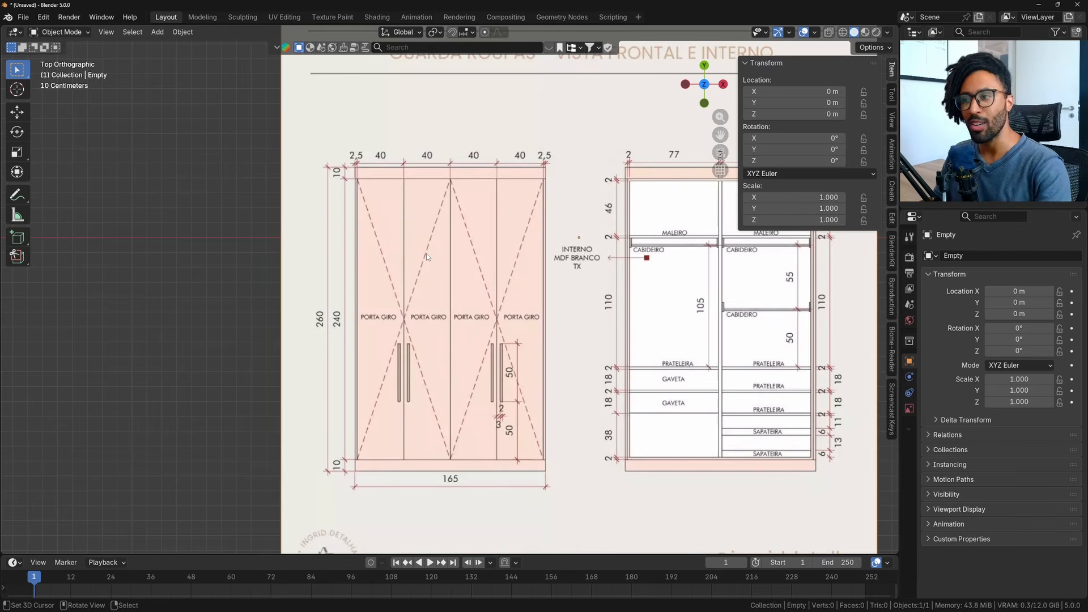
{"action": "left_click", "coordinate": [17, 215]}
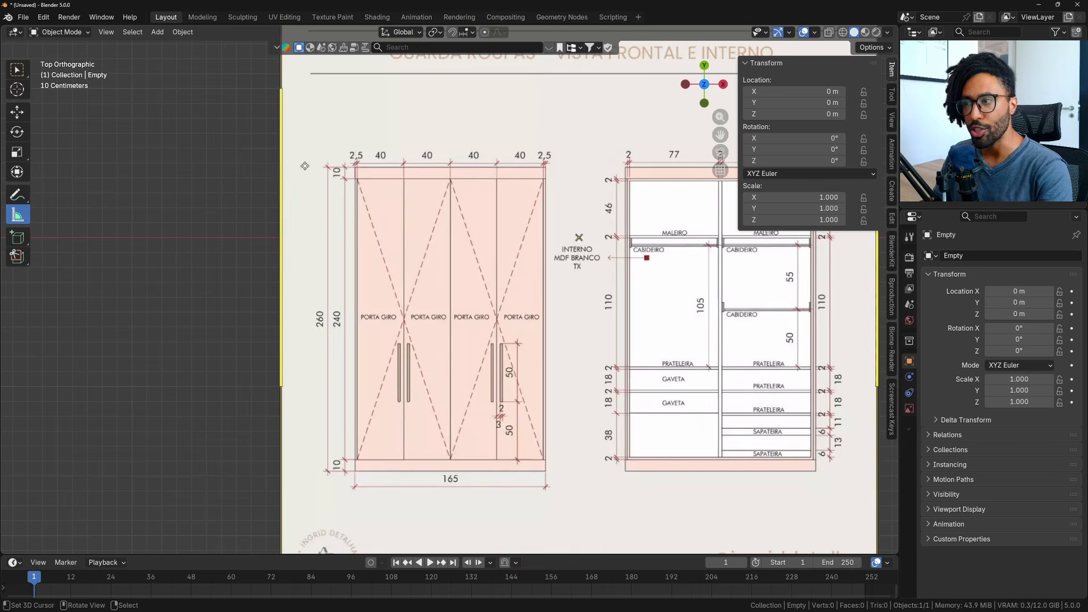
{"action": "left_click_drag", "start_coordinate": [358, 168], "coordinate": [355, 475]}
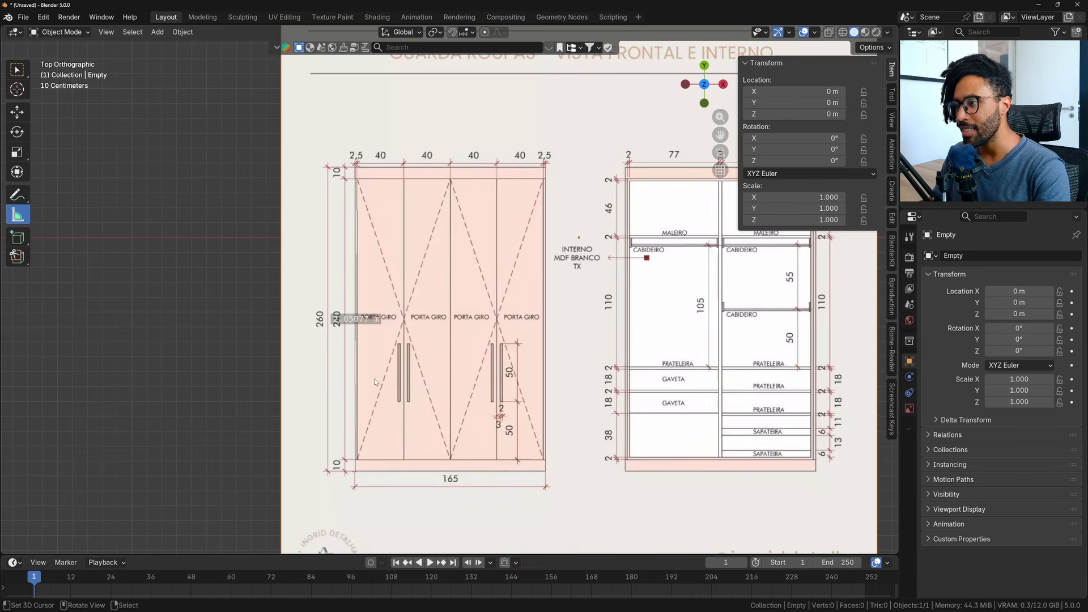
{"action": "middle_click_drag", "start_coordinate": [376, 382], "coordinate": [354, 295]}
{"action": "scroll", "coordinate": [356, 272], "scroll_direction": "up", "scroll_amount": 4}
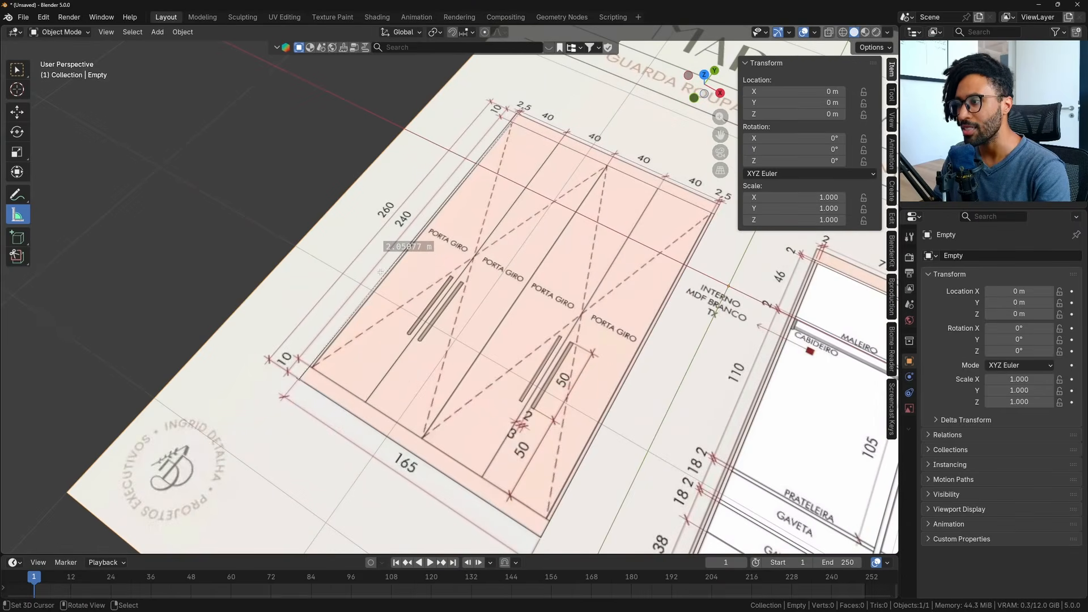
{"action": "left_click_drag", "start_coordinate": [302, 377], "coordinate": [387, 369]}
{"action": "key", "text": "Delete"}
{"action": "key", "text": "KP_7"}
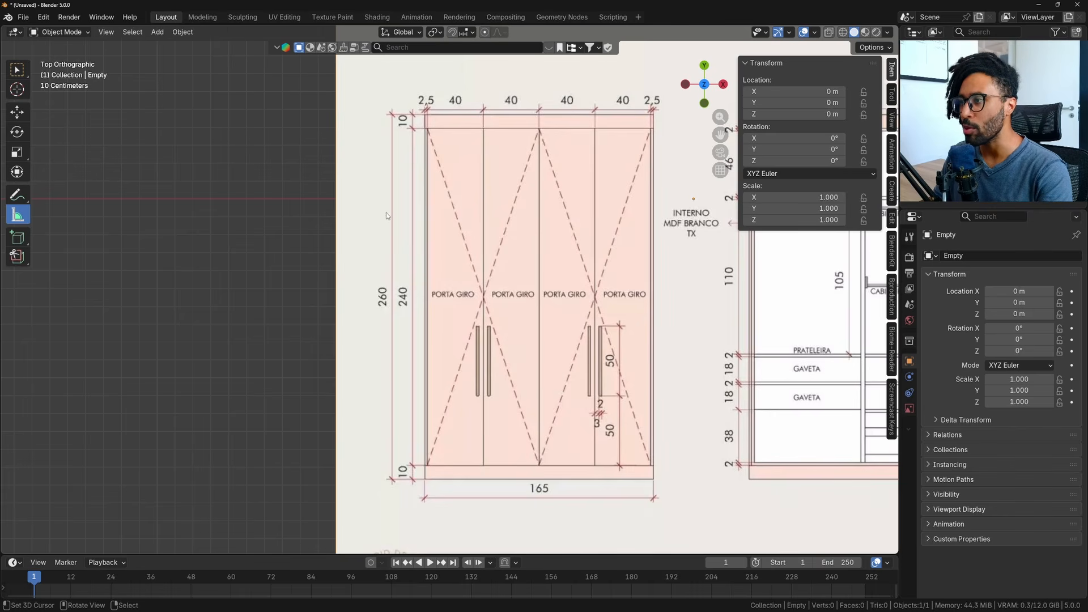
Add a mesh plane at the 3D cursor below the reference image and leave it deselected.
{"action": "scroll", "coordinate": [437, 360], "scroll_direction": "down", "scroll_amount": 4}
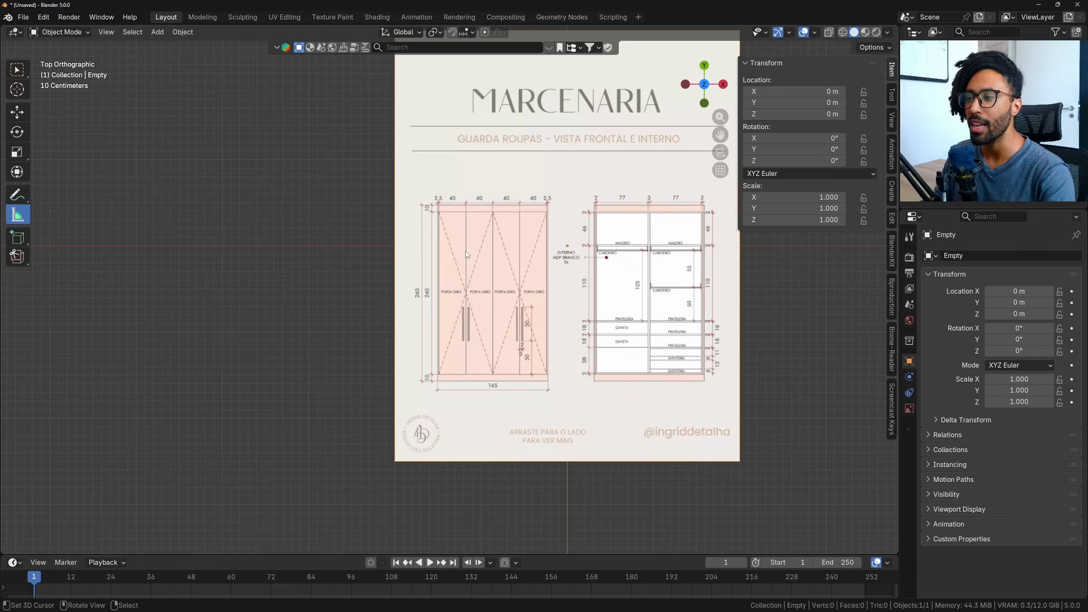
{"action": "left_click", "coordinate": [408, 158]}
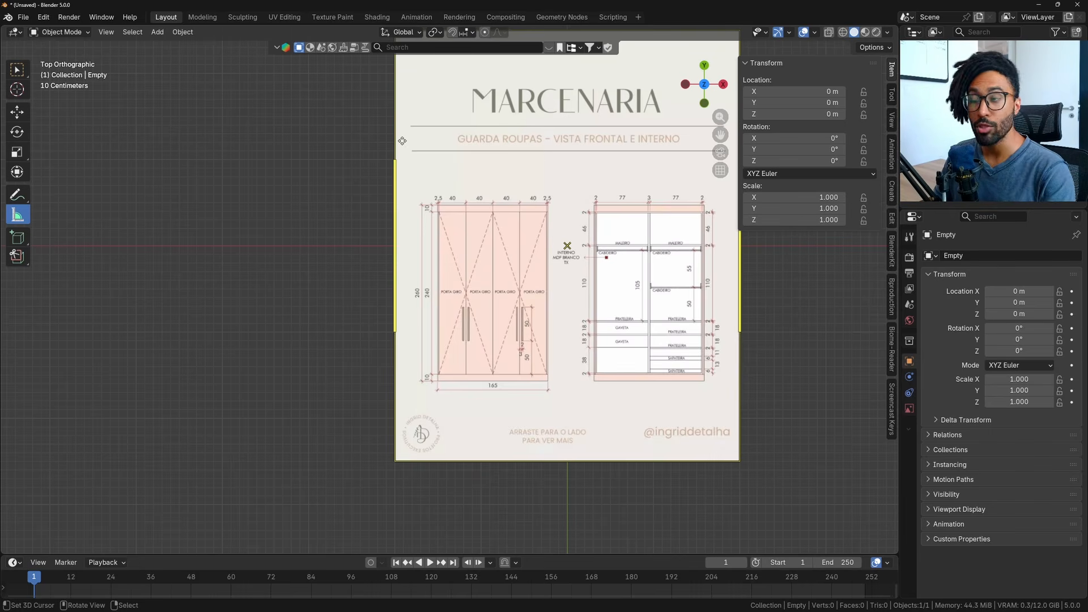
{"action": "left_click", "coordinate": [158, 32]}
{"action": "mouse_move", "coordinate": [166, 50]}
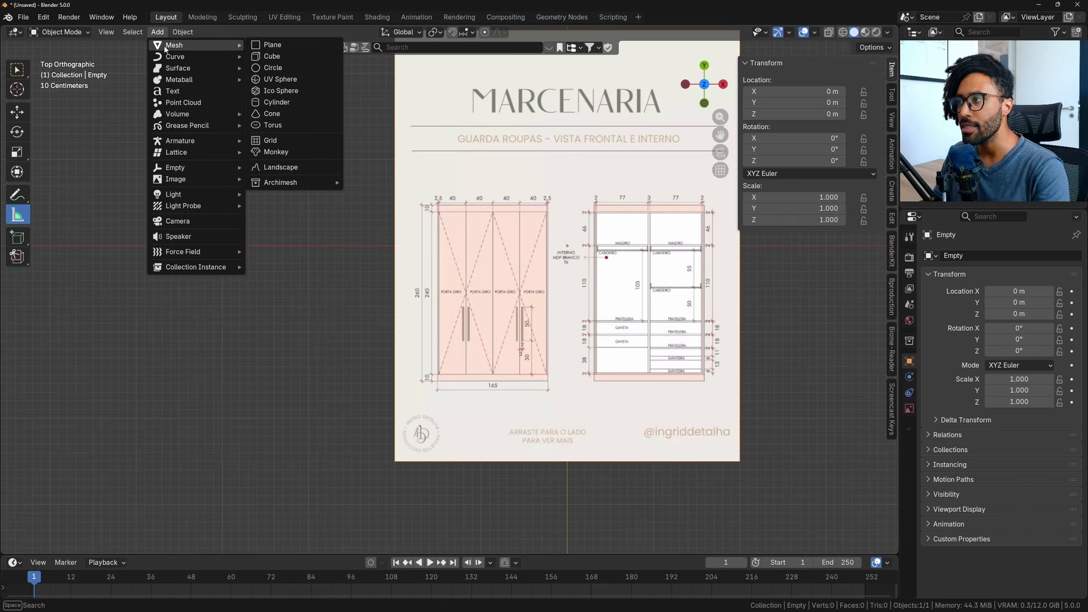
{"action": "left_click", "coordinate": [295, 49]}
{"action": "scroll", "coordinate": [665, 311], "scroll_direction": "down", "scroll_amount": 4}
{"action": "middle_click_drag", "start_coordinate": [426, 421], "coordinate": [461, 251], "text": "shift"}
{"action": "middle_click_drag", "start_coordinate": [426, 282], "coordinate": [424, 340], "text": "shift"}
{"action": "key", "text": "alt+a"}
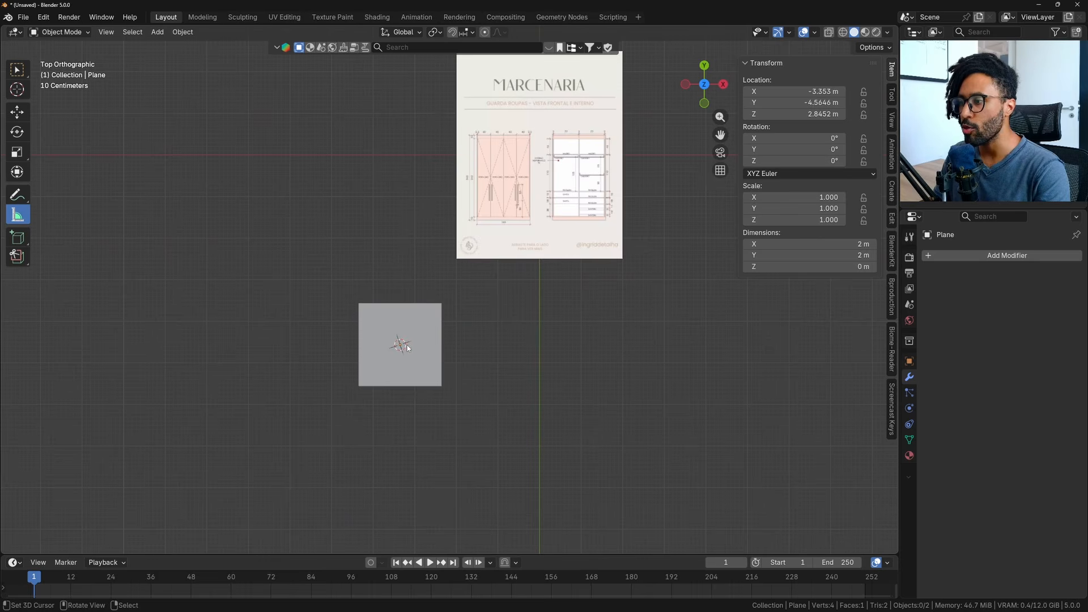
{"action": "left_click_drag", "start_coordinate": [400, 344], "coordinate": [523, 361]}
{"action": "key", "text": "x"}
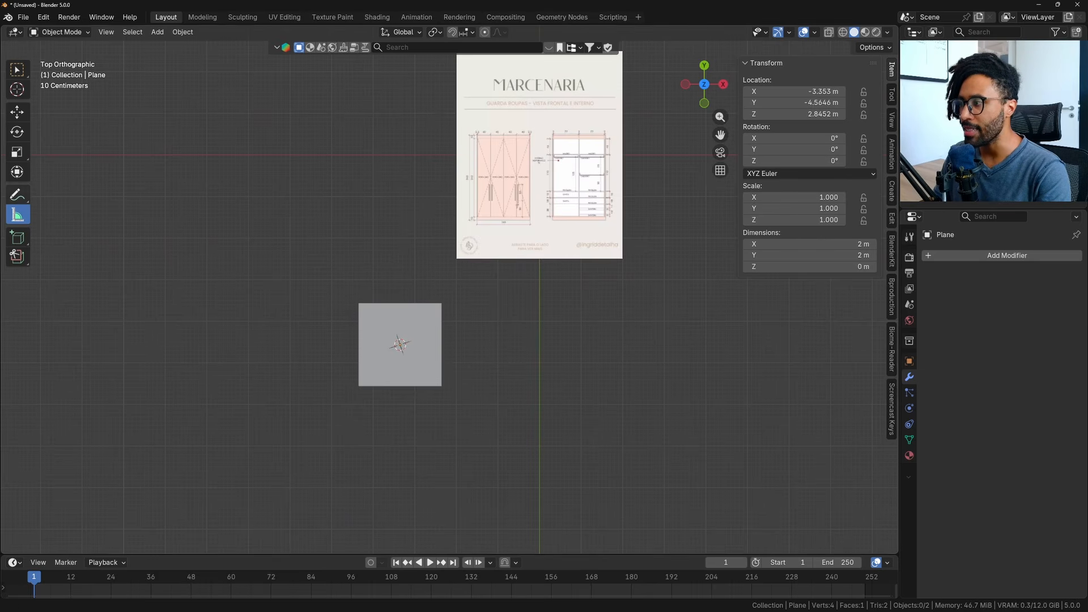
{"action": "left_click", "coordinate": [25, 74]}
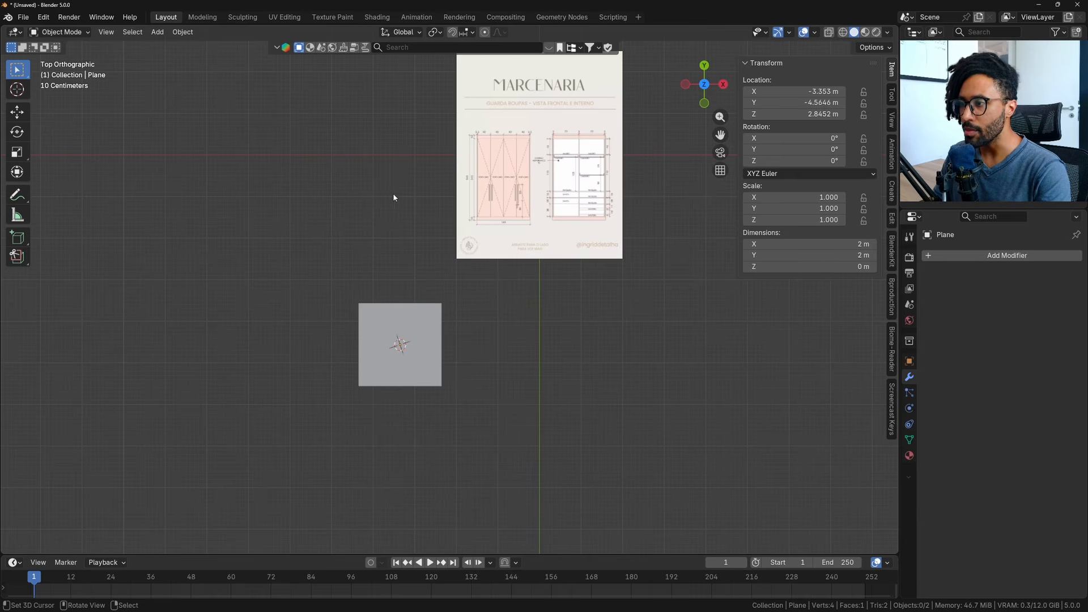
Add a second mesh plane at the 3D cursor beside the reference image and delete it.
{"action": "left_click", "coordinate": [154, 32]}
{"action": "mouse_move", "coordinate": [173, 45]}
{"action": "left_click", "coordinate": [266, 45]}
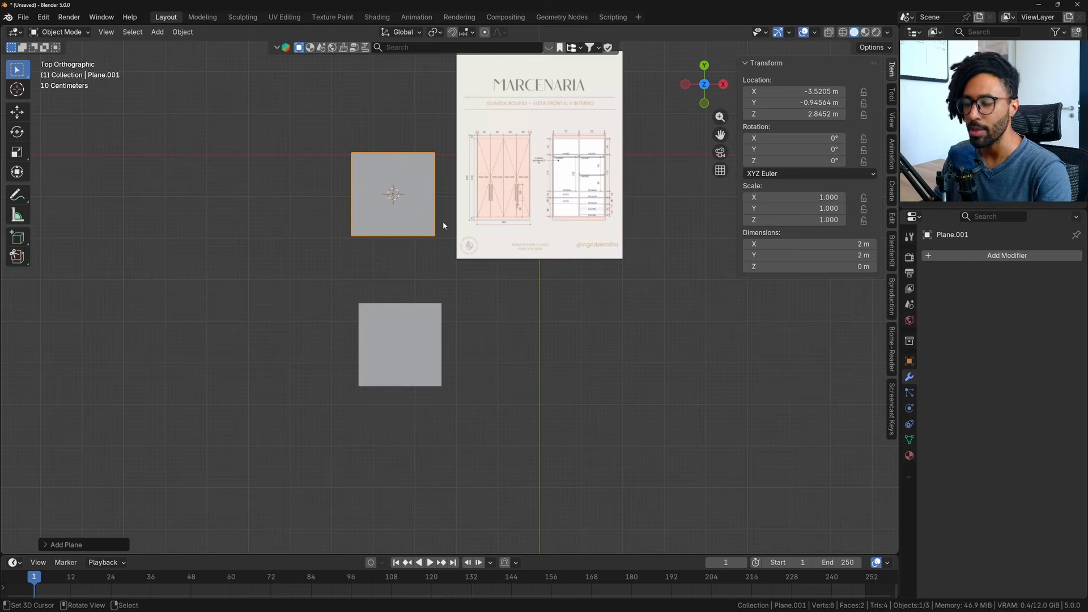
{"action": "key", "text": "Delete"}
Select the plane below the reference image and enable the Move object gizmo for the viewport.
{"action": "left_click", "coordinate": [401, 345]}
{"action": "middle_click_drag", "start_coordinate": [485, 337], "coordinate": [475, 514], "text": "shift"}
{"action": "scroll", "coordinate": [463, 432], "scroll_direction": "up", "scroll_amount": 2}
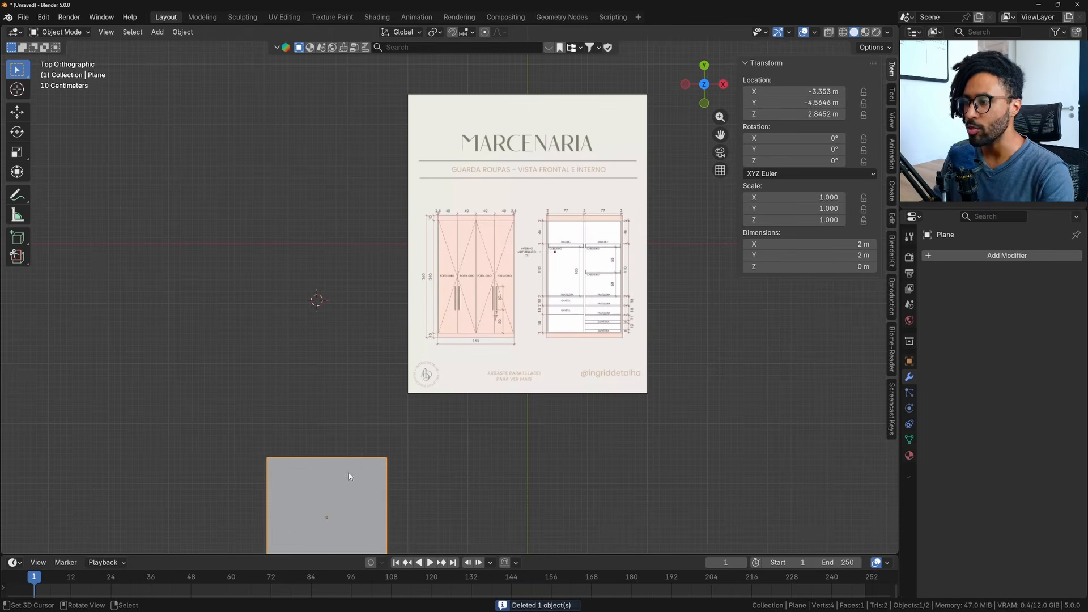
{"action": "left_click", "coordinate": [18, 111]}
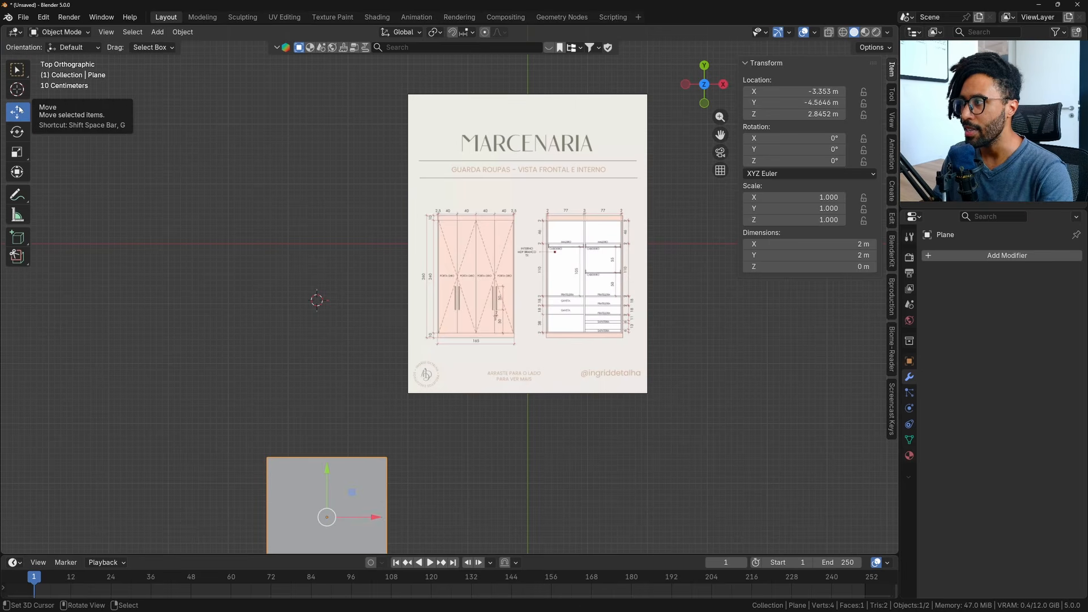
{"action": "left_click", "coordinate": [24, 70]}
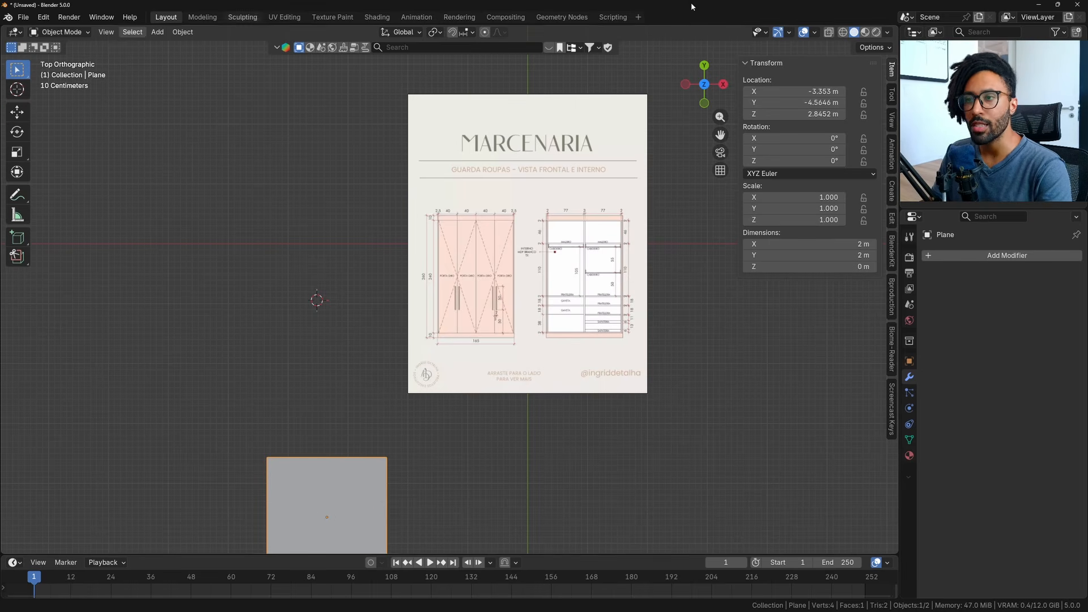
{"action": "left_click", "coordinate": [790, 33]}
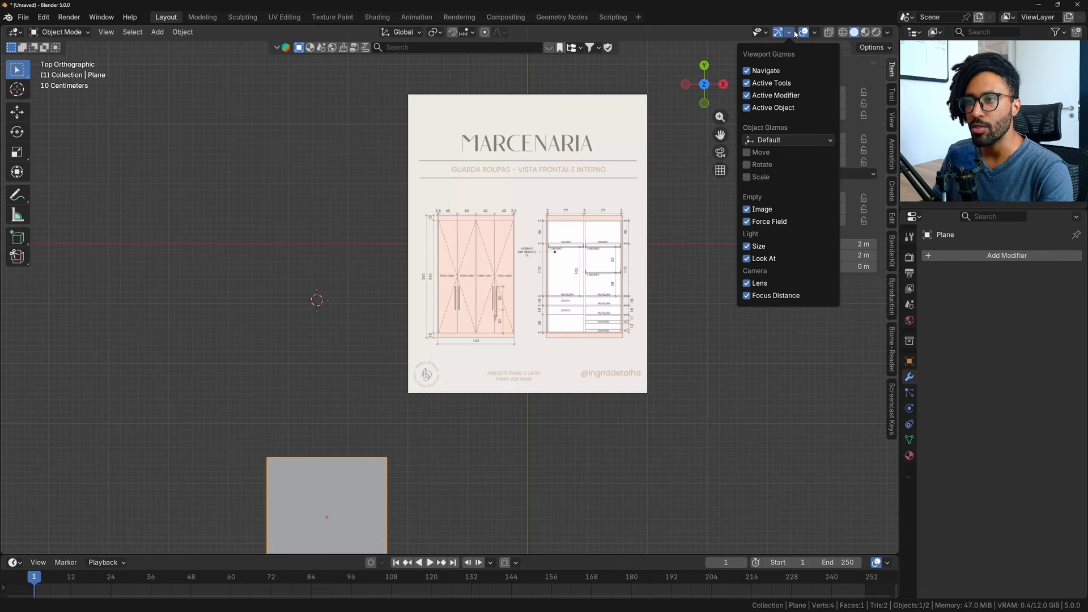
{"action": "left_click", "coordinate": [748, 153]}
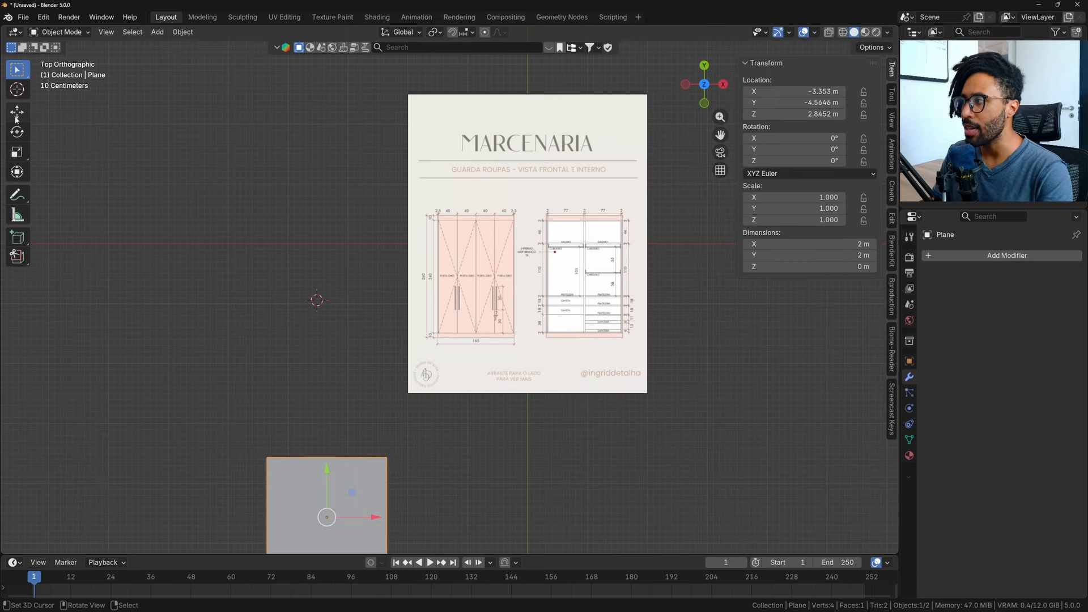
Move the plane up onto the reference image so that it covers the wardrobe's front view.
{"action": "scroll", "coordinate": [393, 407], "scroll_direction": "down", "scroll_amount": 2}
{"action": "scroll", "coordinate": [458, 250], "scroll_direction": "up", "scroll_amount": 4}
{"action": "middle_click_drag", "start_coordinate": [392, 407], "coordinate": [389, 380], "text": "shift"}
{"action": "scroll", "coordinate": [415, 261], "scroll_direction": "down", "scroll_amount": 4}
{"action": "scroll", "coordinate": [390, 380], "scroll_direction": "up", "scroll_amount": 2}
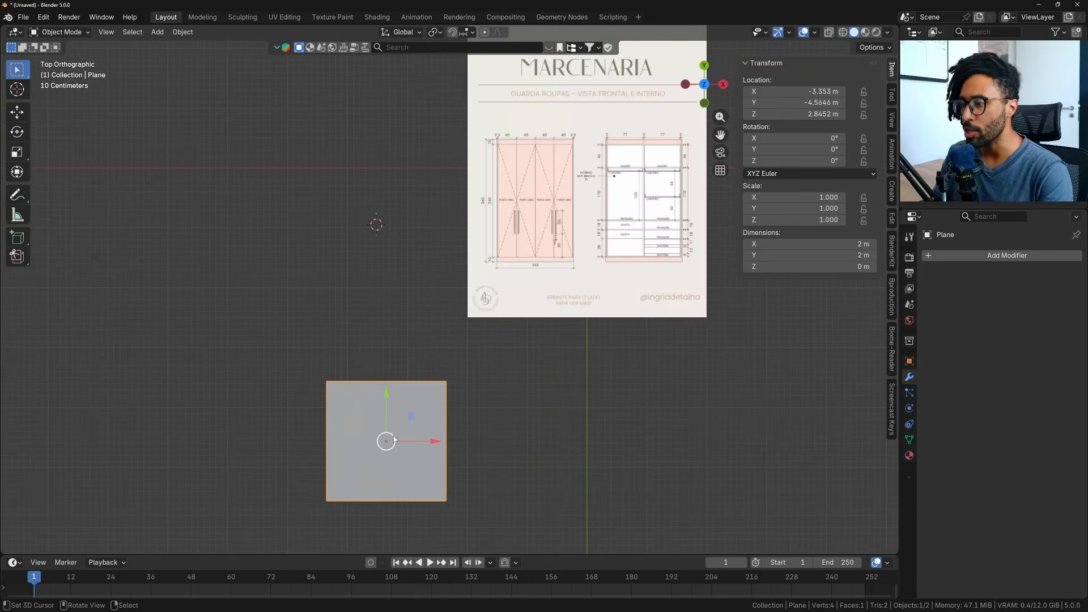
{"action": "mouse_move", "coordinate": [389, 437]}
{"action": "left_mouse_down"}
{"action": "mouse_move", "coordinate": [457, 224]}
{"action": "mouse_move", "coordinate": [565, 175]}
{"action": "mouse_move", "coordinate": [586, 251]}
{"action": "mouse_move", "coordinate": [520, 110]}
{"action": "mouse_move", "coordinate": [593, 248]}
{"action": "mouse_move", "coordinate": [580, 193]}
{"action": "mouse_move", "coordinate": [565, 192]}
{"action": "left_mouse_up"}
{"action": "scroll", "coordinate": [662, 208], "scroll_direction": "up", "scroll_amount": 3}
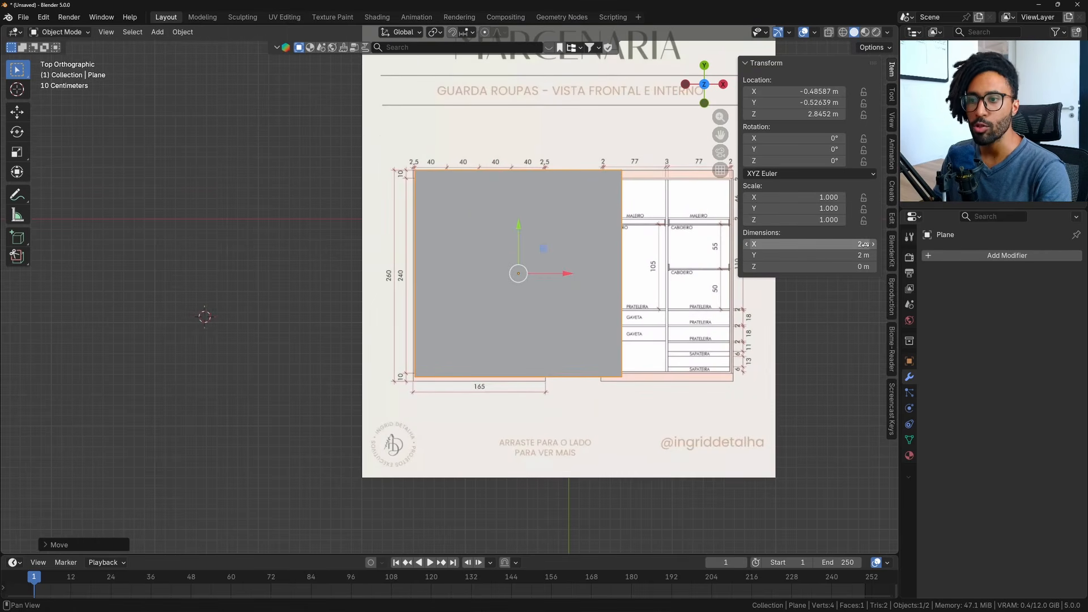
Set the plane's X and Y dimensions to 2.6 m each.
{"action": "left_click_drag", "start_coordinate": [801, 255], "coordinate": [814, 247]}
{"action": "left_click", "coordinate": [769, 233]}
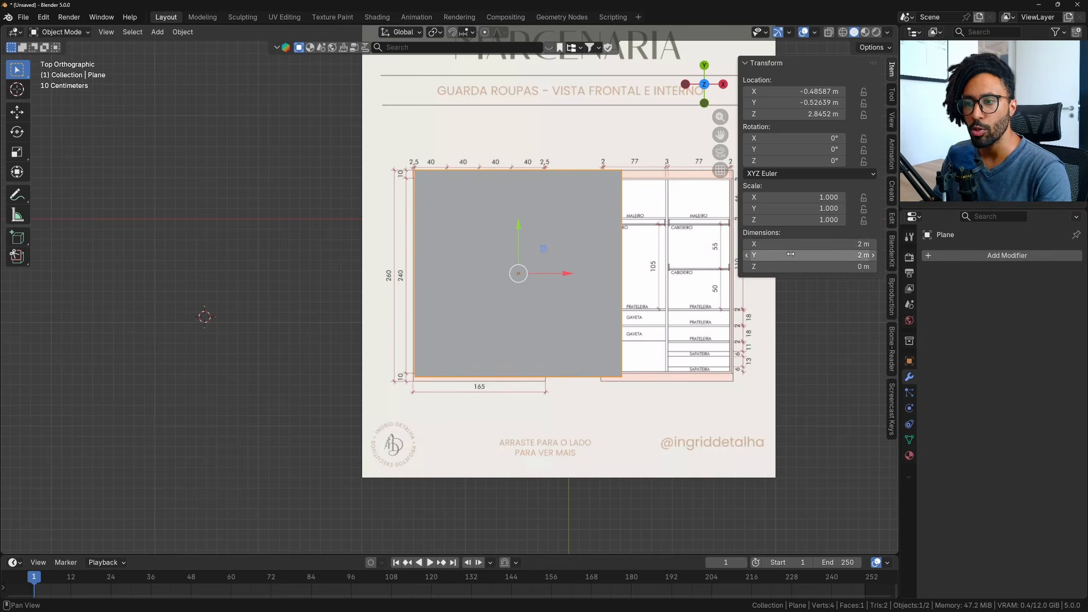
{"action": "left_click", "coordinate": [798, 248]}
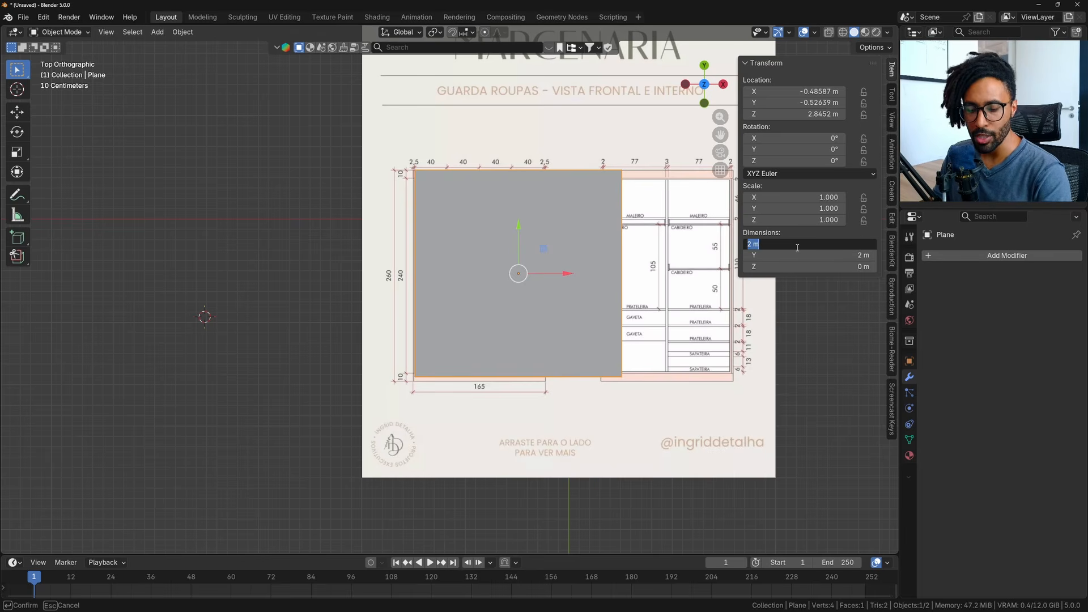
{"action": "type", "text": "2.60"}
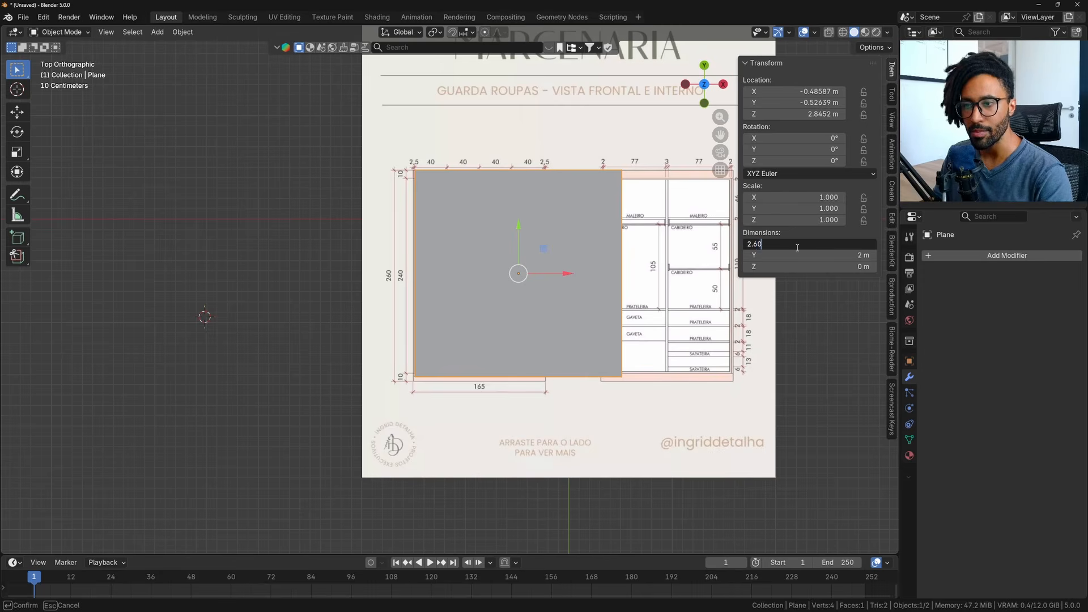
{"action": "key", "text": "Return"}
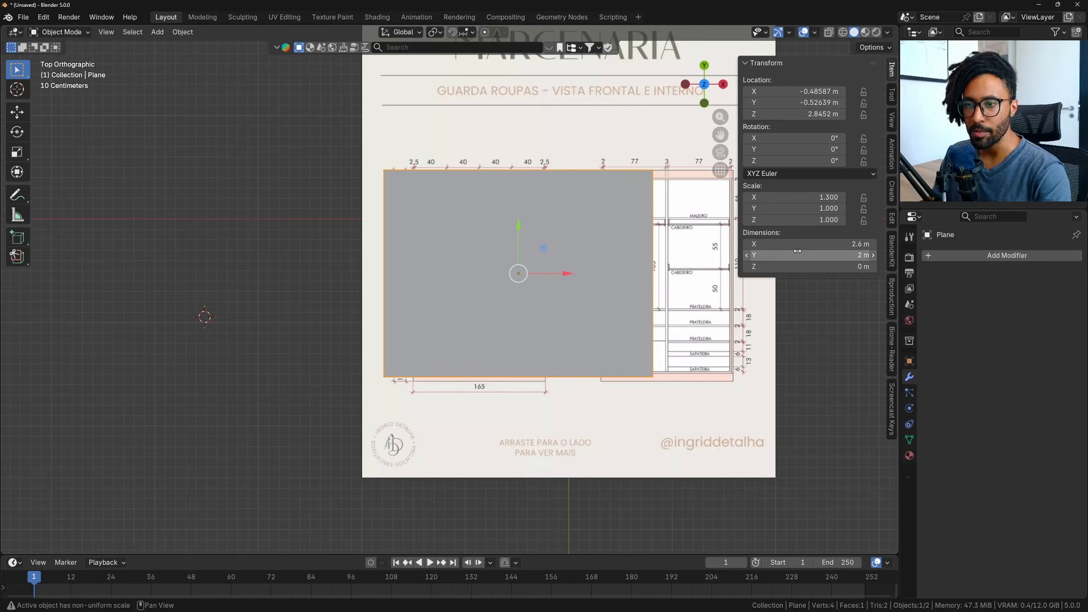
{"action": "left_click", "coordinate": [797, 251]}
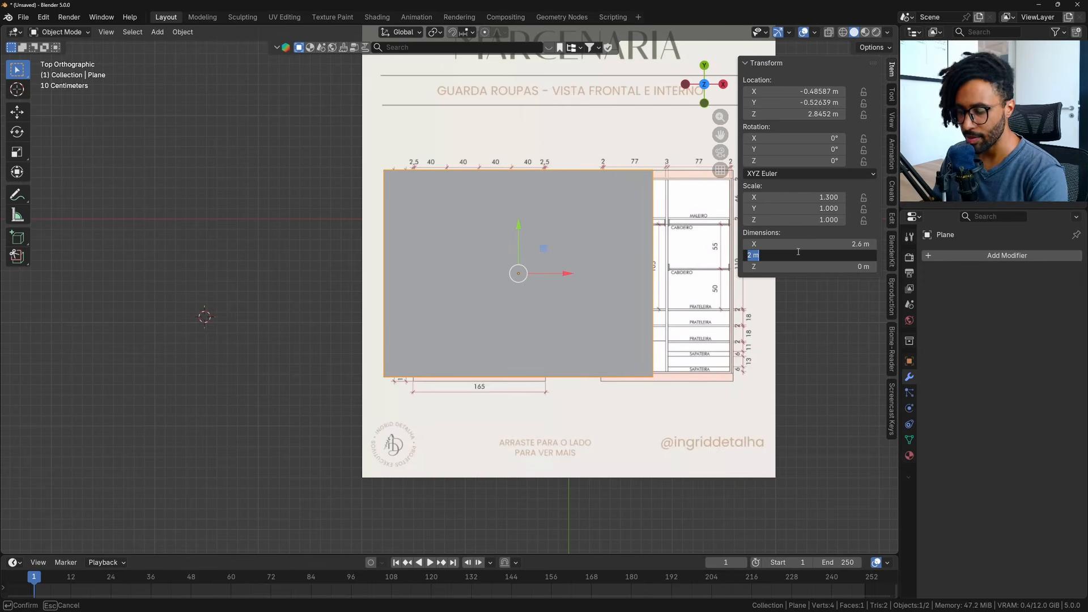
{"action": "type", "text": "2m60cm"}
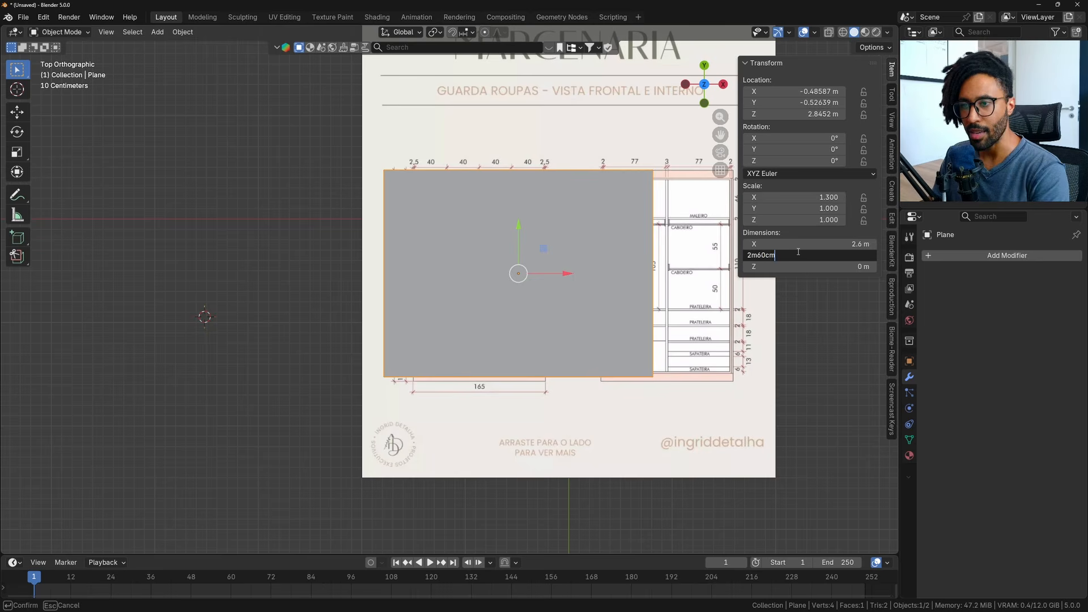
{"action": "key", "text": "Return"}
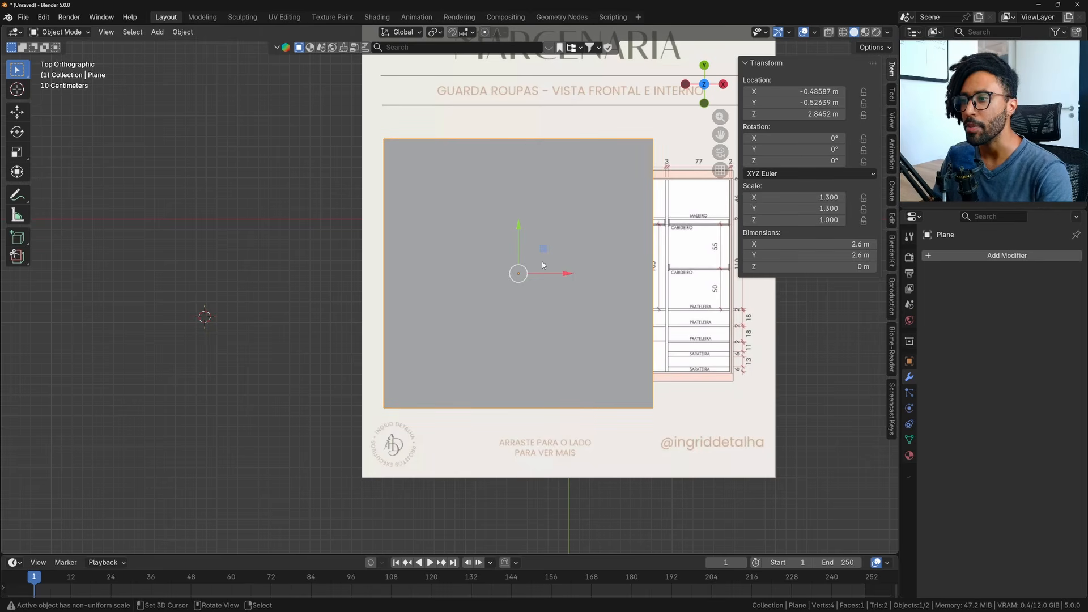
Move the plane so its lower-left corner lines up with the lower-left corner of the wardrobe's front view.
{"action": "key", "text": "g"}
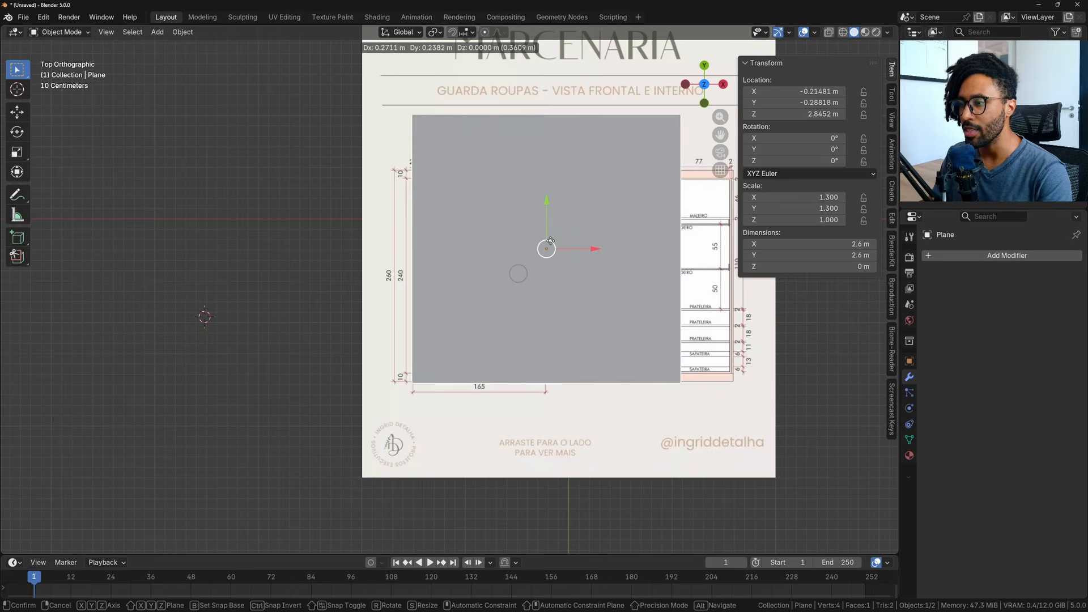
{"action": "left_click", "coordinate": [560, 232]}
{"action": "scroll", "coordinate": [487, 280], "scroll_direction": "up", "scroll_amount": 3}
{"action": "middle_click_drag", "start_coordinate": [486, 280], "coordinate": [568, 156], "text": "shift"}
{"action": "scroll", "coordinate": [539, 269], "scroll_direction": "up", "scroll_amount": 7}
{"action": "middle_click_drag", "start_coordinate": [536, 358], "coordinate": [530, 317], "text": "shift"}
{"action": "scroll", "coordinate": [524, 303], "scroll_direction": "up", "scroll_amount": 1}
{"action": "scroll", "coordinate": [531, 315], "scroll_direction": "up", "scroll_amount": 2}
{"action": "middle_click_drag", "start_coordinate": [553, 385], "coordinate": [487, 299], "text": "shift"}
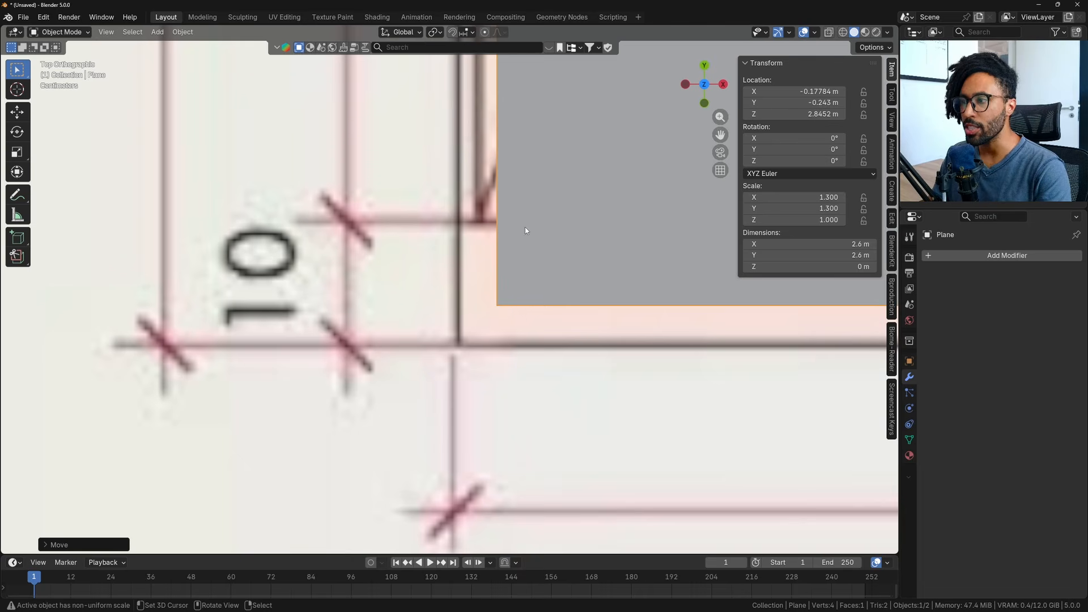
{"action": "key", "text": "g"}
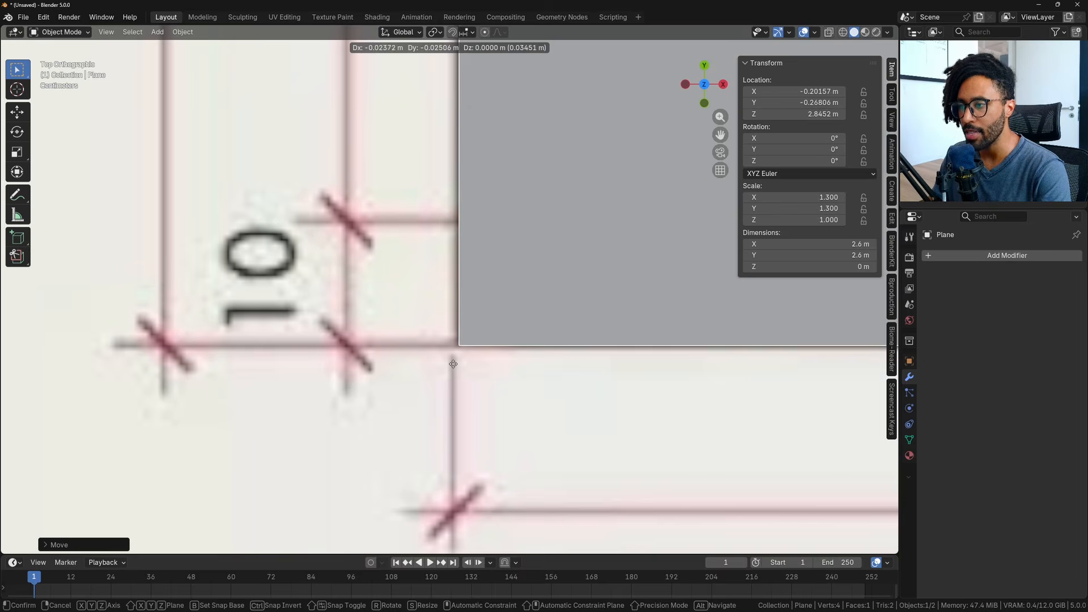
{"action": "left_click", "coordinate": [454, 364]}
Compare the plane's height with the wardrobe's total height in the front view of the drawing.
{"action": "scroll", "coordinate": [454, 366], "scroll_direction": "down", "scroll_amount": 3}
{"action": "scroll", "coordinate": [454, 367], "scroll_direction": "down", "scroll_amount": 5}
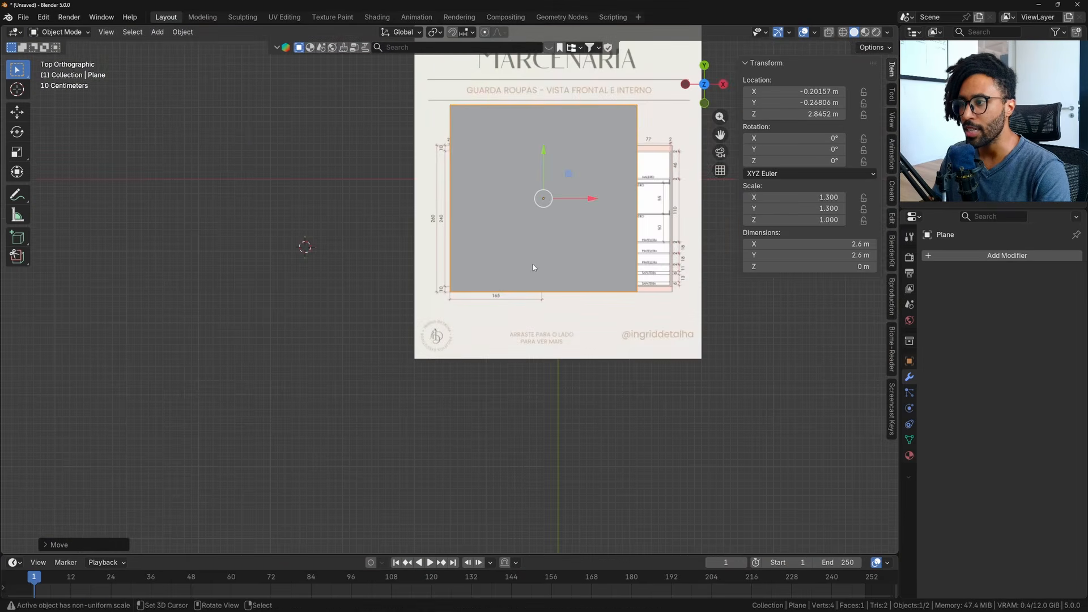
{"action": "scroll", "coordinate": [515, 290], "scroll_direction": "up", "scroll_amount": 3}
{"action": "middle_click_drag", "start_coordinate": [514, 290], "coordinate": [524, 407], "text": "shift"}
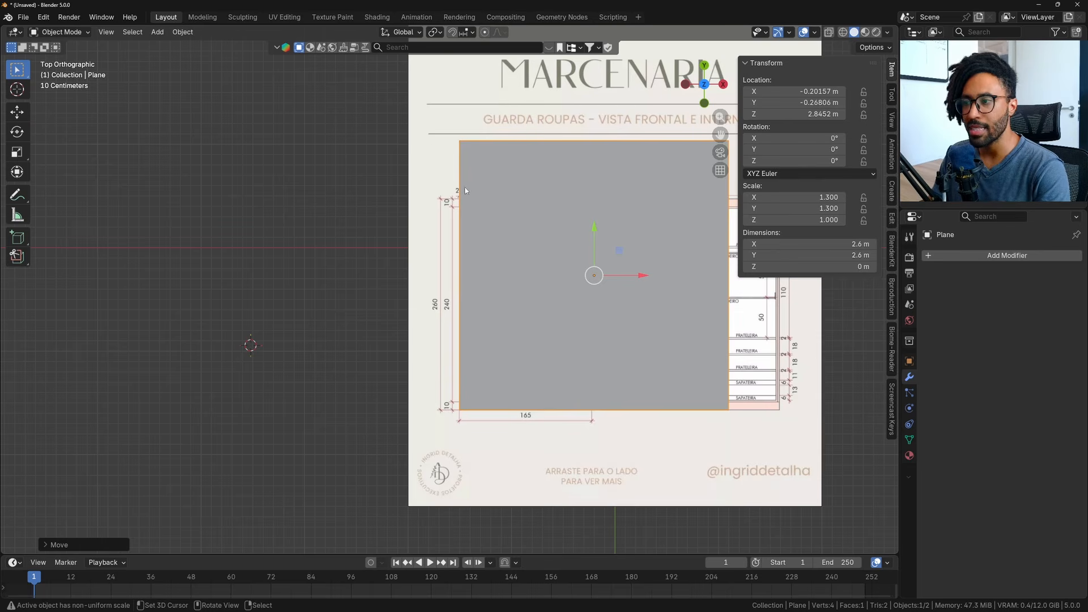
{"action": "left_click", "coordinate": [483, 84]}
{"action": "left_click", "coordinate": [501, 237]}
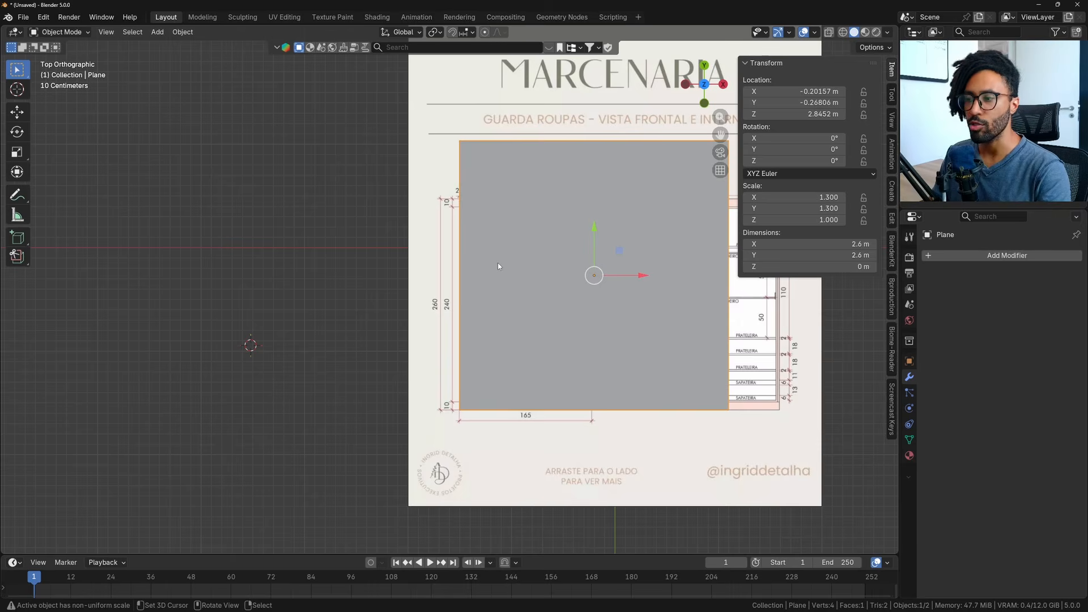
{"action": "left_click", "coordinate": [517, 255]}
{"action": "left_click", "coordinate": [591, 209]}
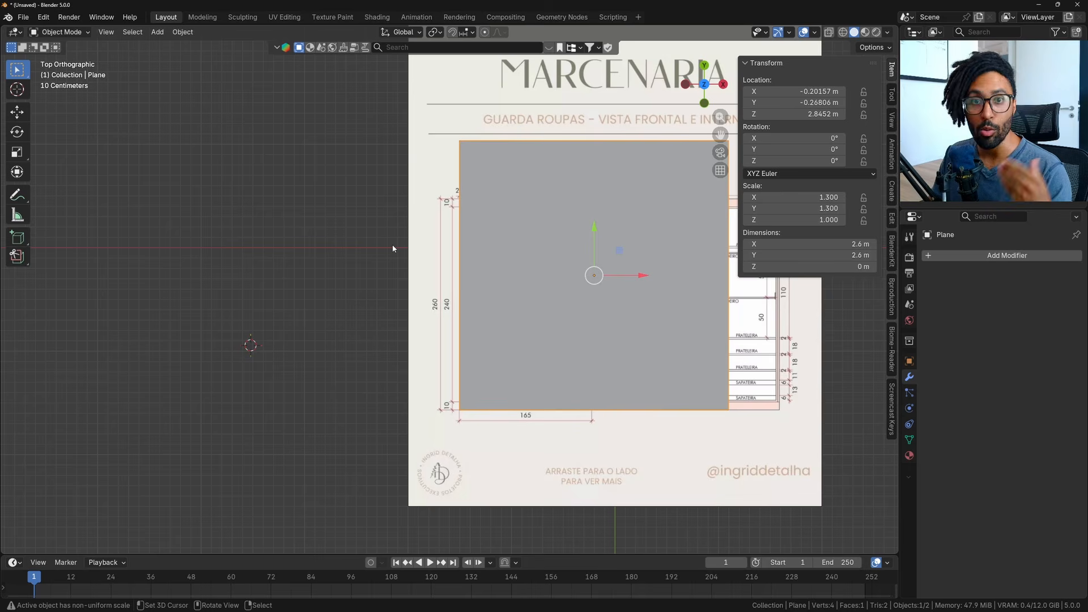
Enter Edit Mode on the plane and select its lower-left corner vertex.
{"action": "left_click", "coordinate": [60, 32]}
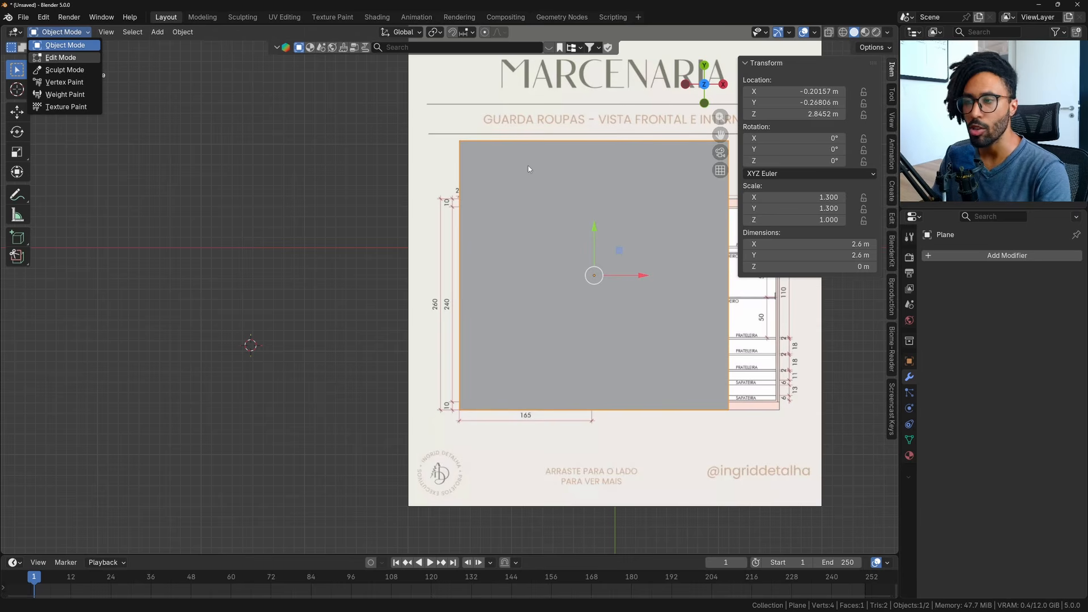
{"action": "key", "text": "Tab"}
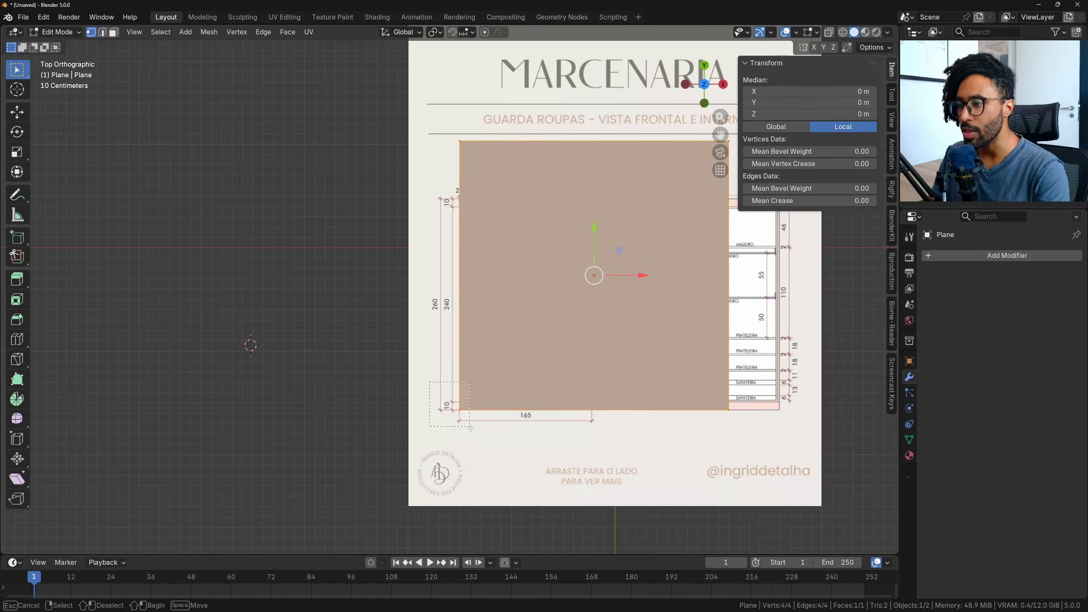
{"action": "left_click", "coordinate": [459, 408]}
{"action": "scroll", "coordinate": [459, 408], "scroll_direction": "up", "scroll_amount": 7}
{"action": "middle_click_drag", "start_coordinate": [475, 362], "coordinate": [501, 221], "text": "shift"}
{"action": "scroll", "coordinate": [501, 222], "scroll_direction": "up", "scroll_amount": 4}
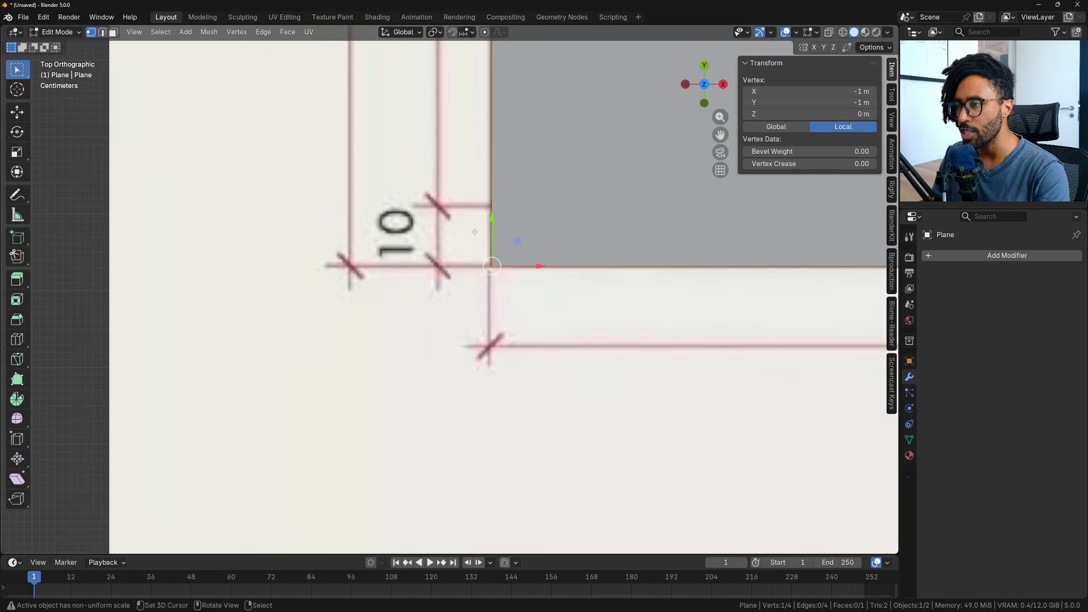
{"action": "left_click_drag", "start_coordinate": [418, 204], "coordinate": [560, 348]}
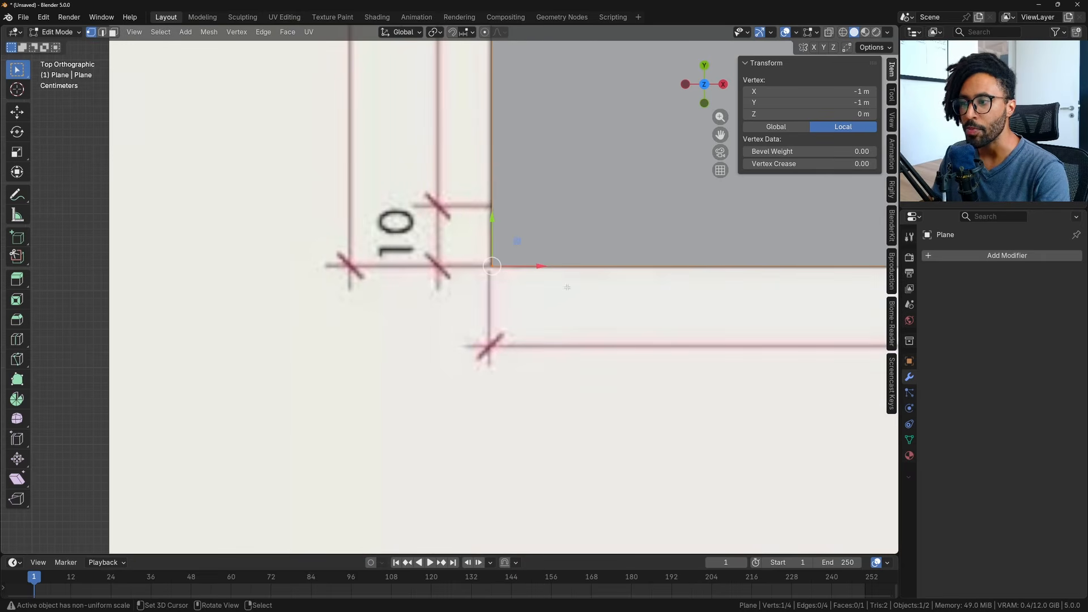
Move the 3D cursor freehand close to the plane's lower-left corner vertex using the Cursor tool.
{"action": "scroll", "coordinate": [487, 215], "scroll_direction": "down", "scroll_amount": 2}
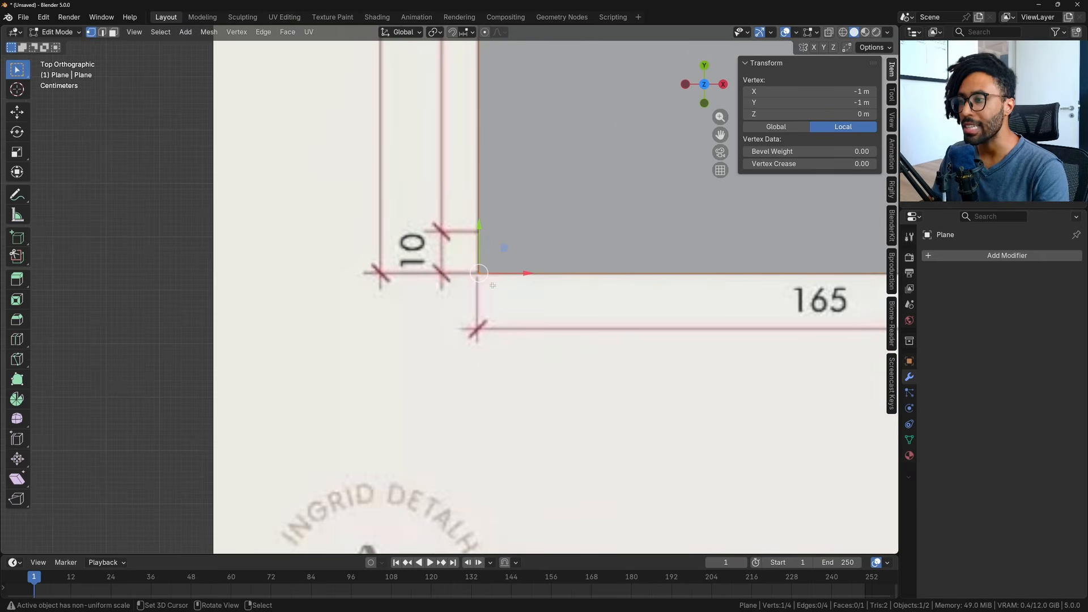
{"action": "scroll", "coordinate": [494, 285], "scroll_direction": "down", "scroll_amount": 8}
{"action": "scroll", "coordinate": [494, 285], "scroll_direction": "down", "scroll_amount": 2}
{"action": "mouse_move", "coordinate": [493, 285]}
{"action": "middle_mouse_down", "text": "shift"}
{"action": "mouse_move", "coordinate": [483, 308]}
{"action": "mouse_move", "coordinate": [498, 383]}
{"action": "middle_mouse_up", "text": "shift"}
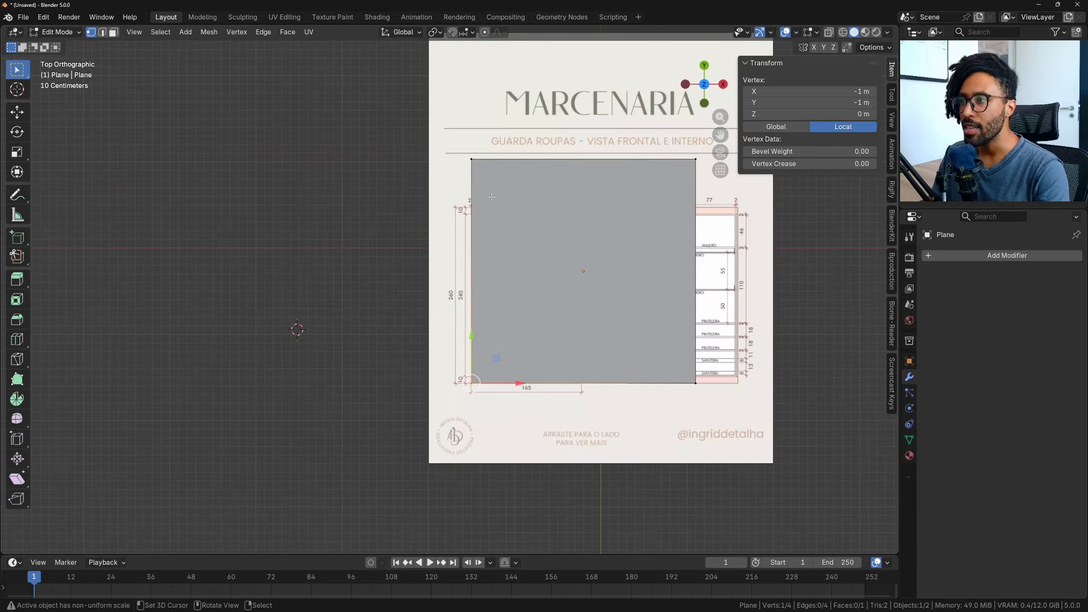
{"action": "left_click_drag", "start_coordinate": [300, 330], "coordinate": [266, 368]}
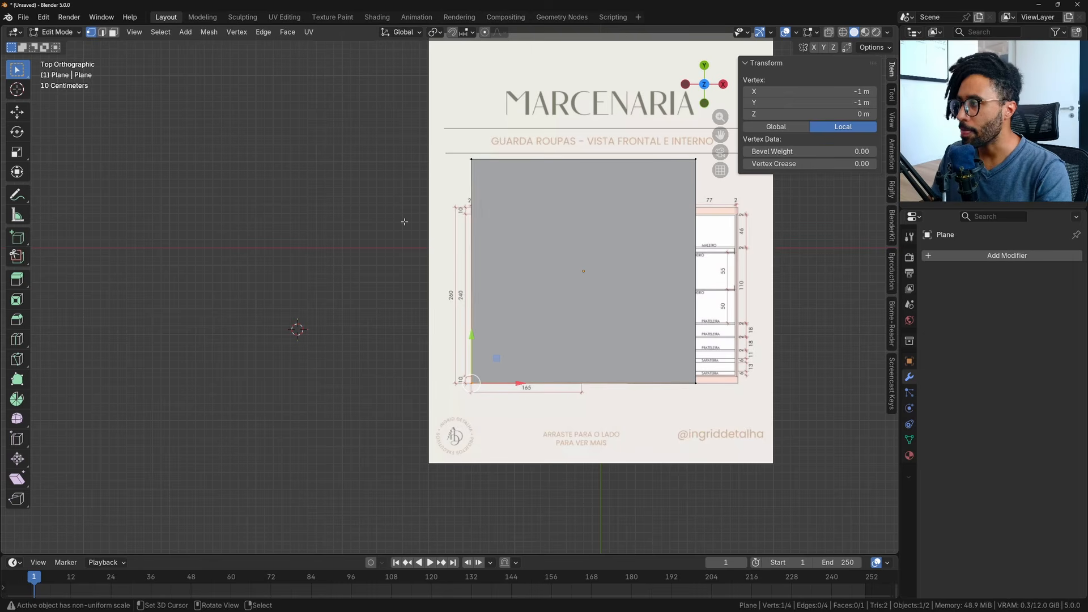
{"action": "left_click", "coordinate": [23, 92]}
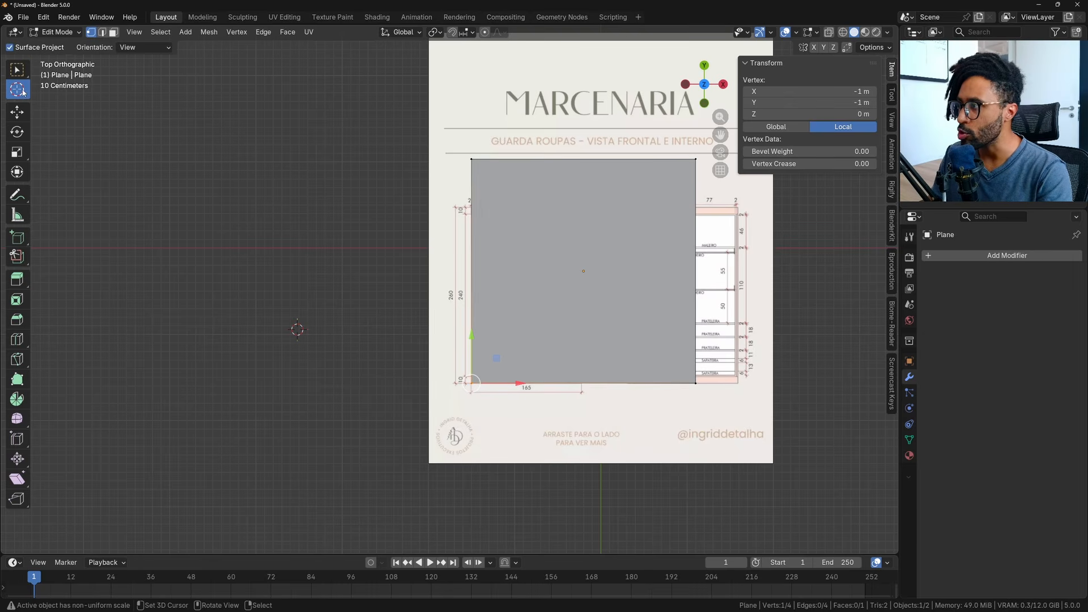
{"action": "left_click_drag", "start_coordinate": [299, 329], "coordinate": [476, 388]}
{"action": "scroll", "coordinate": [476, 388], "scroll_direction": "up", "scroll_amount": 2}
{"action": "scroll", "coordinate": [476, 388], "scroll_direction": "up", "scroll_amount": 10}
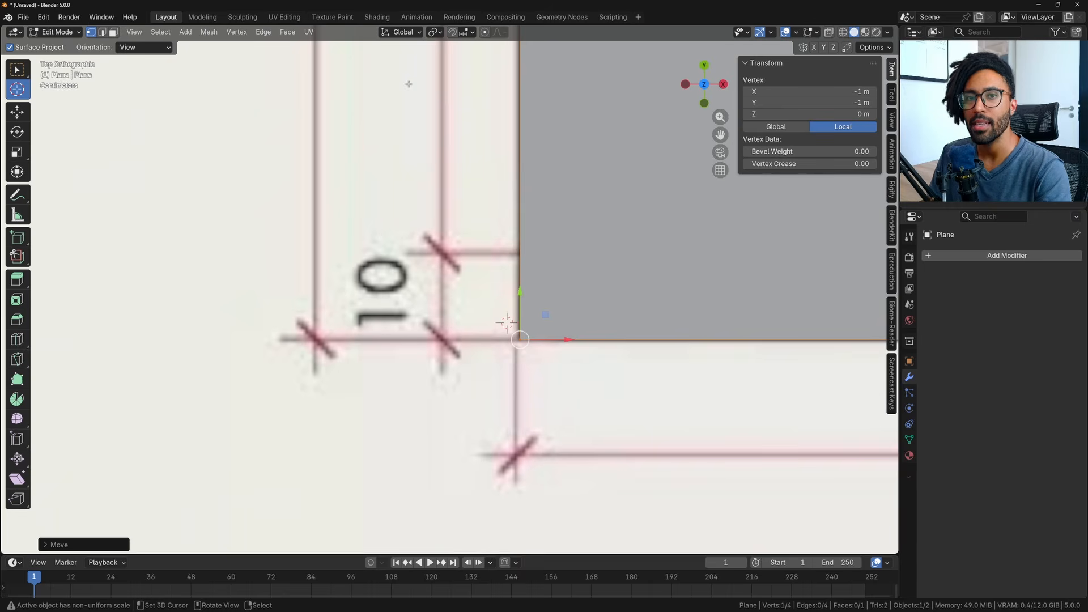
Add Vertex to the snap targets alongside Increment.
{"action": "left_click", "coordinate": [470, 33]}
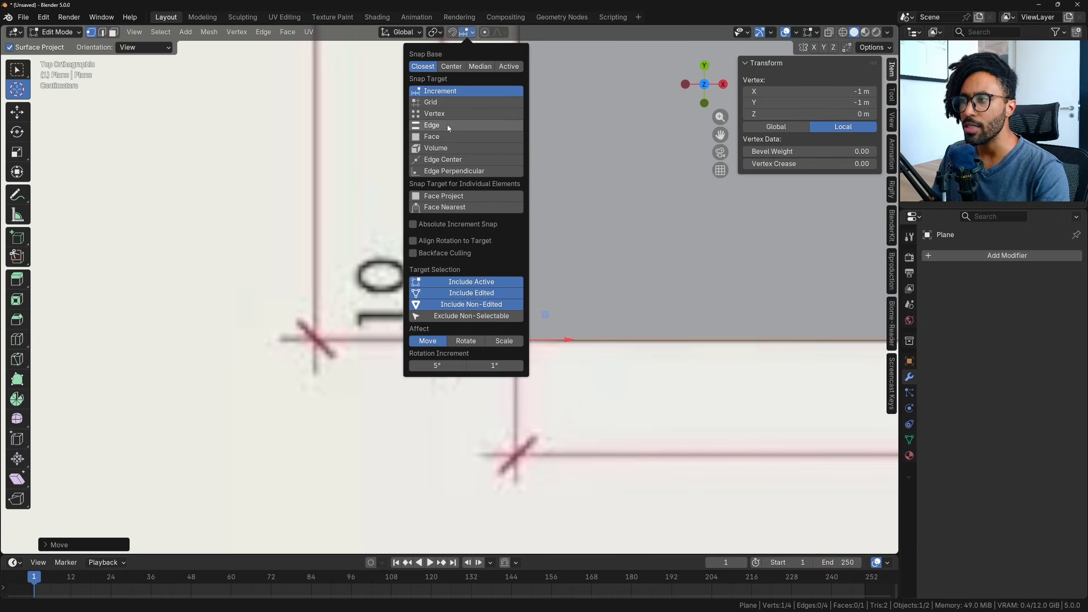
{"action": "left_click", "coordinate": [450, 115], "text": "shift"}
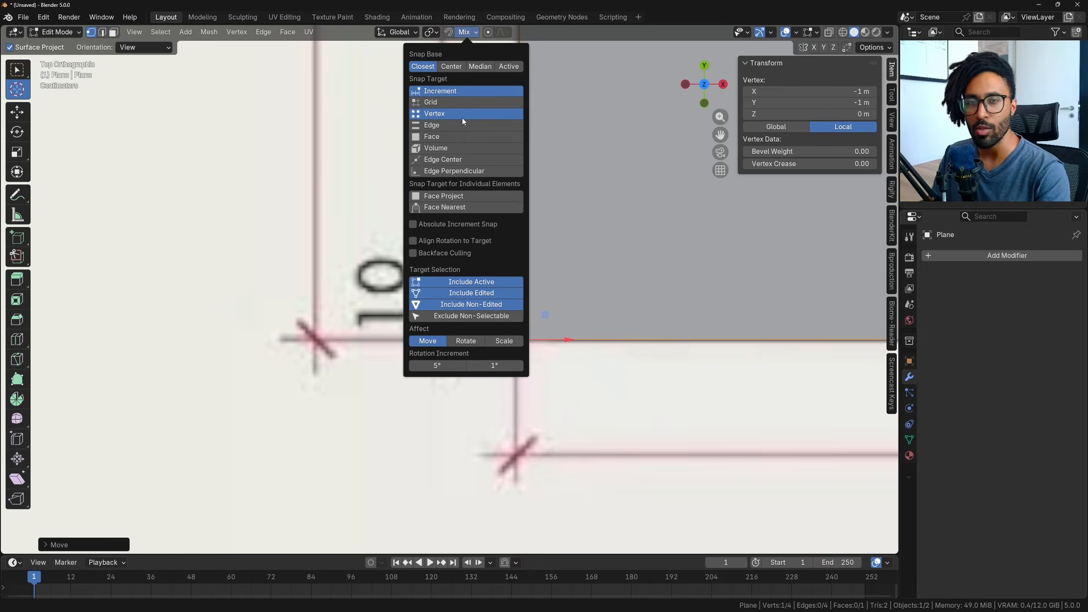
{"action": "left_click", "coordinate": [432, 31]}
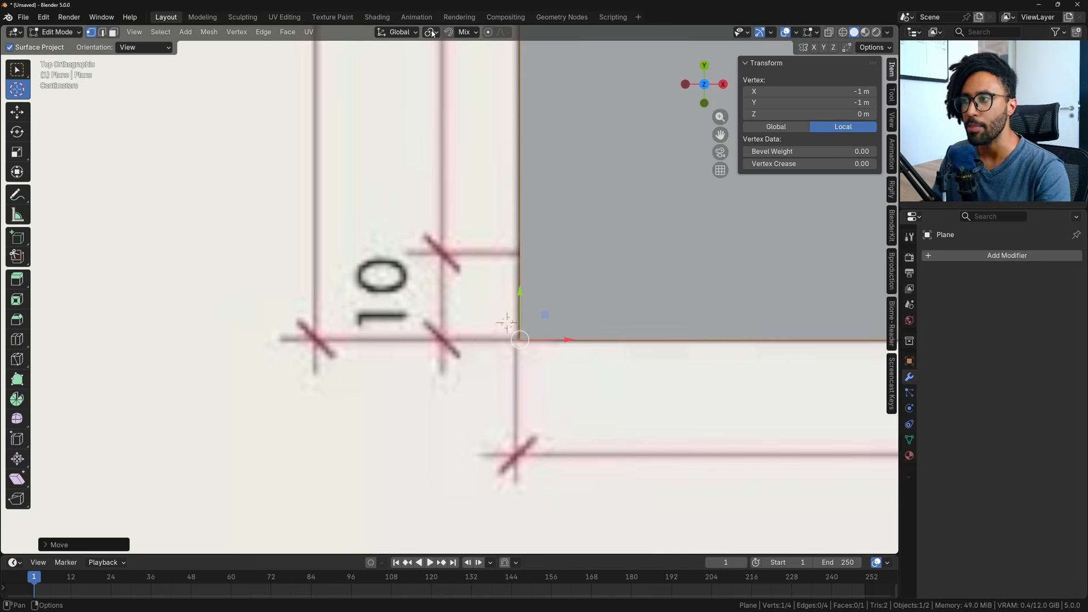
{"action": "left_click", "coordinate": [470, 34]}
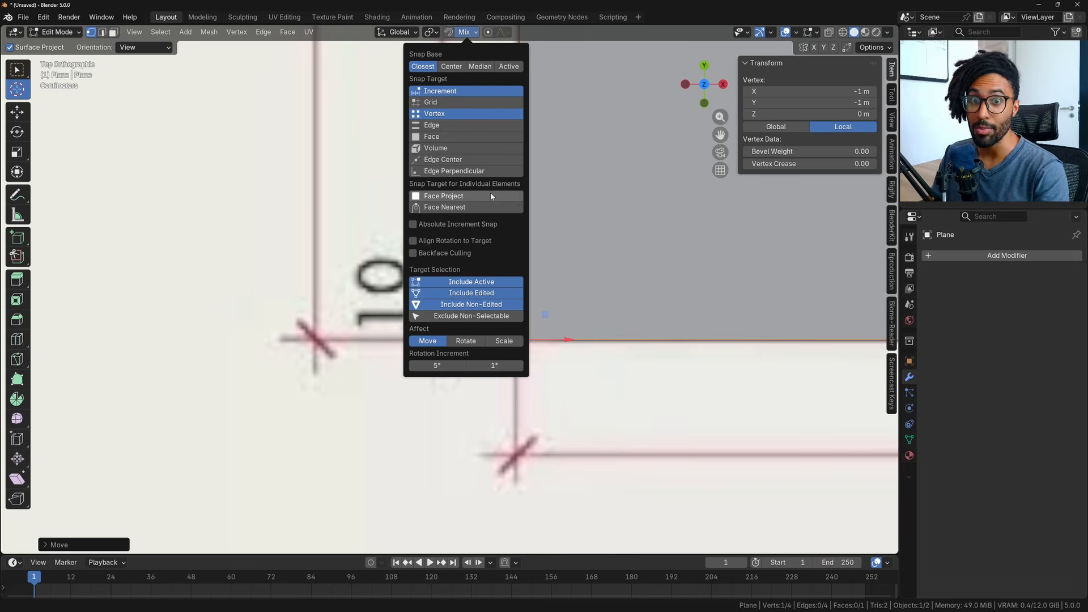
{"action": "left_click", "coordinate": [336, 146]}
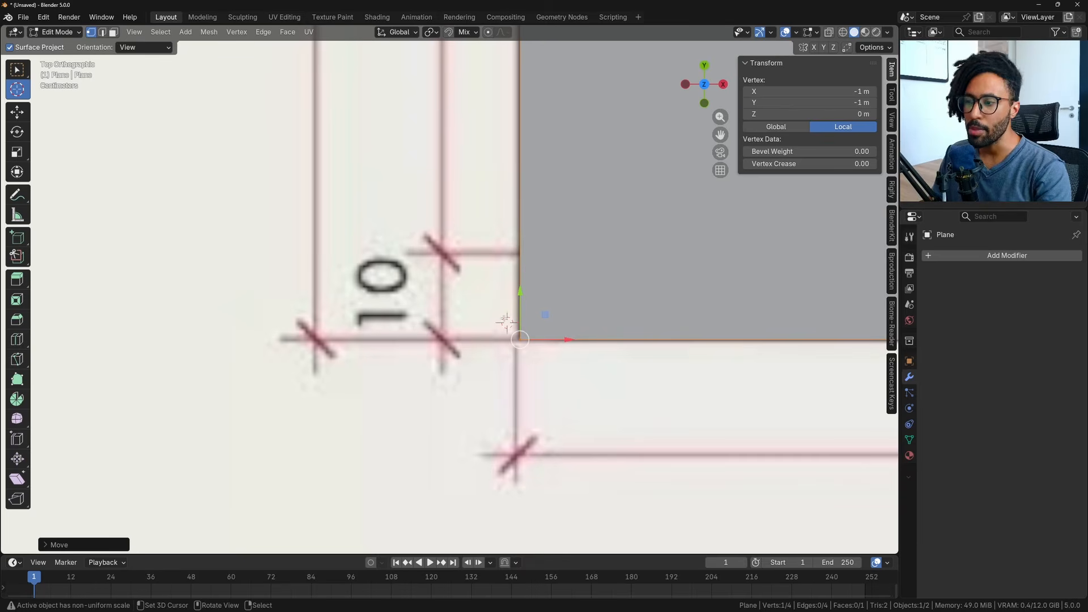
{"action": "key", "text": "g"}
{"action": "left_click", "coordinate": [496, 309]}
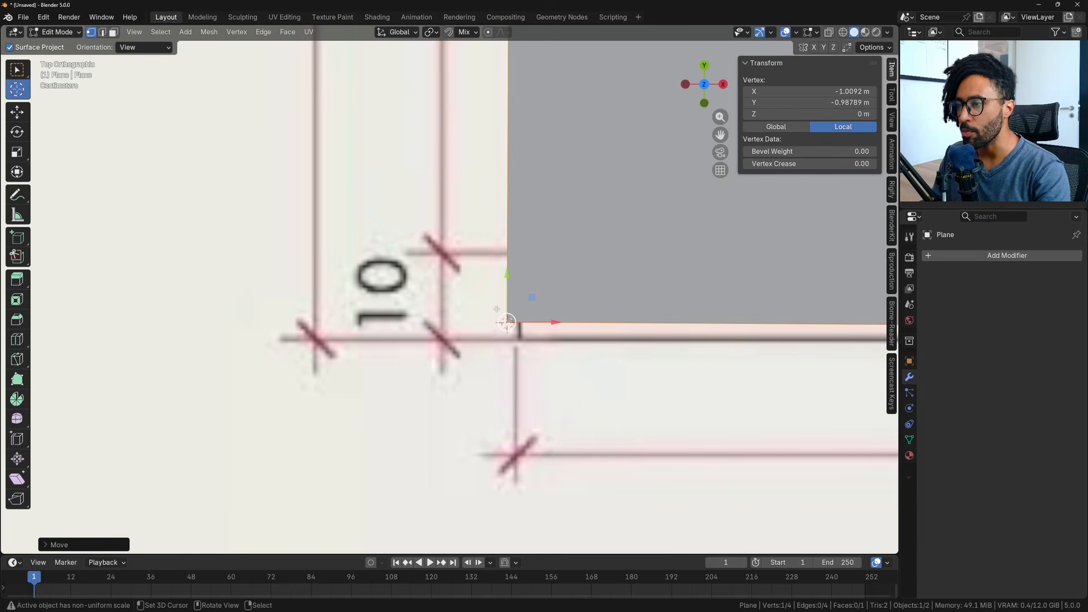
{"action": "key", "text": "ctrl+z"}
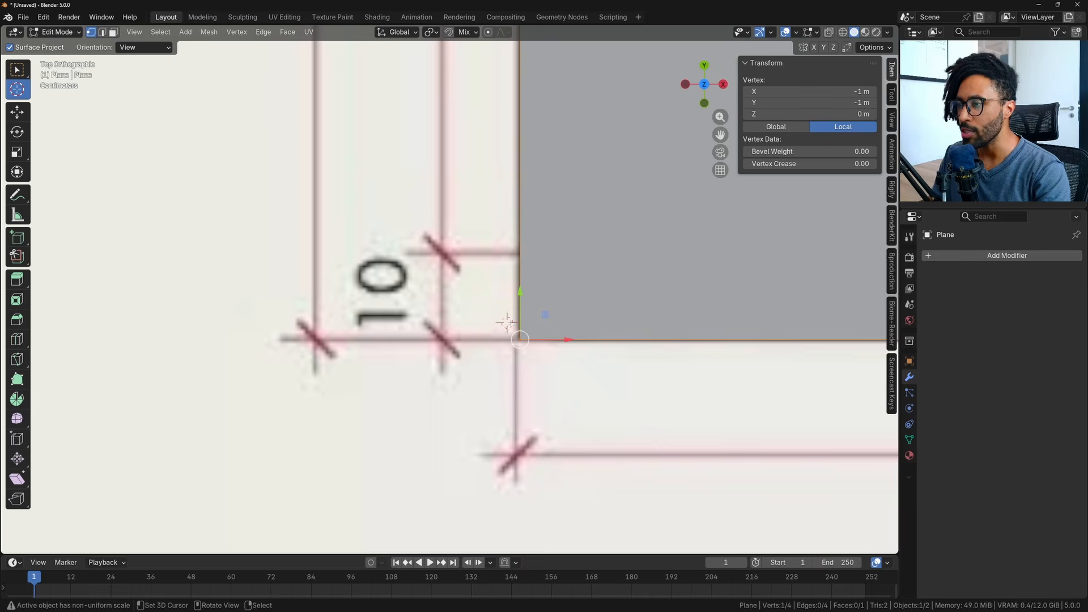
Snap the 3D cursor onto the plane's lower-left corner vertex and return to Object Mode.
{"action": "key", "text": "g"}
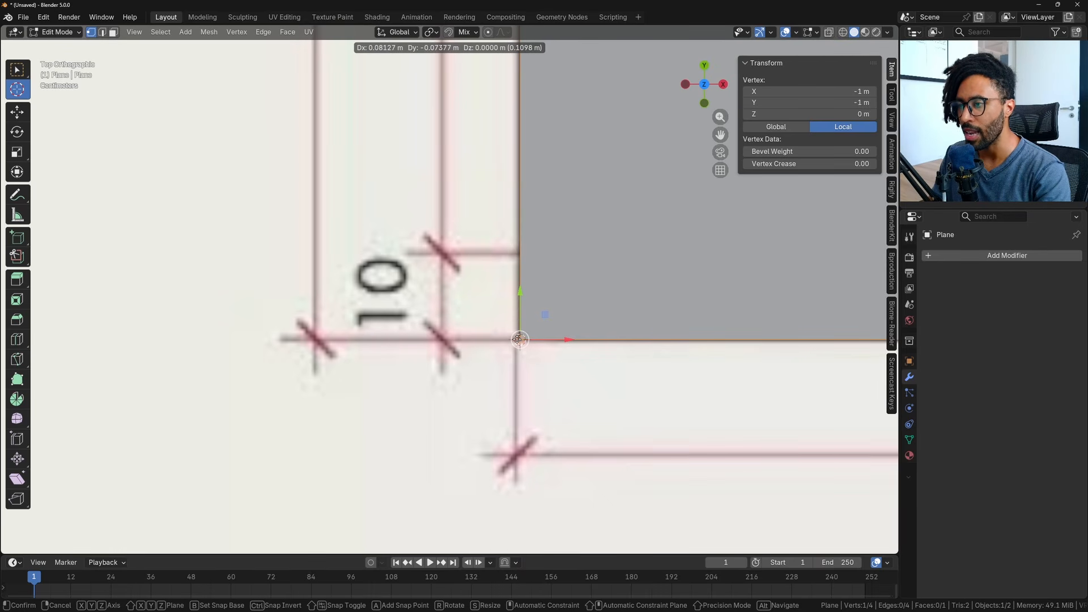
{"action": "left_click", "coordinate": [520, 339]}
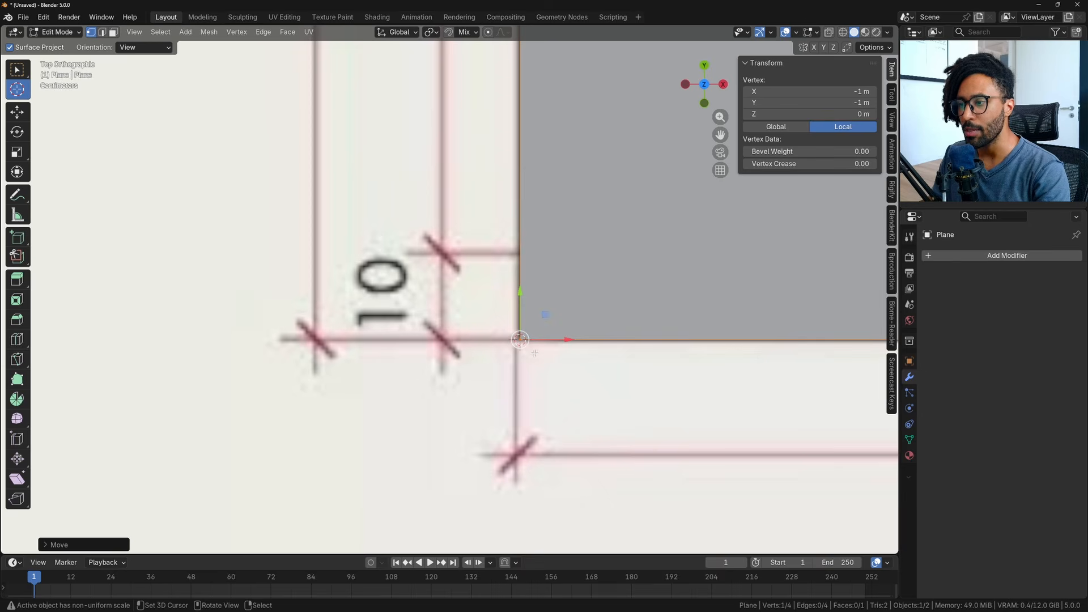
{"action": "scroll", "coordinate": [552, 396], "scroll_direction": "down", "scroll_amount": 8}
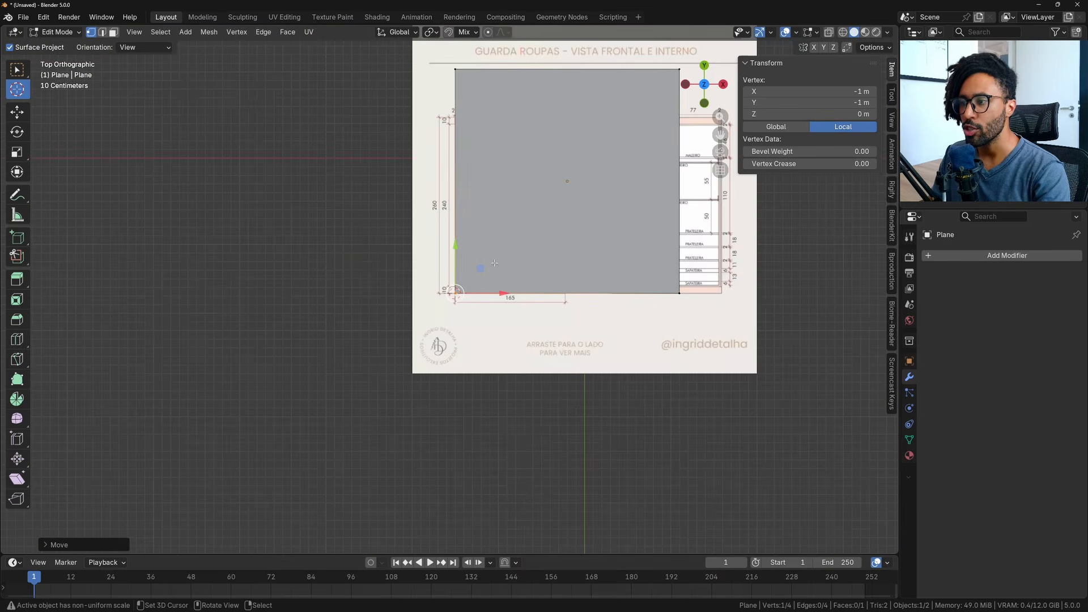
{"action": "scroll", "coordinate": [463, 303], "scroll_direction": "down", "scroll_amount": 3}
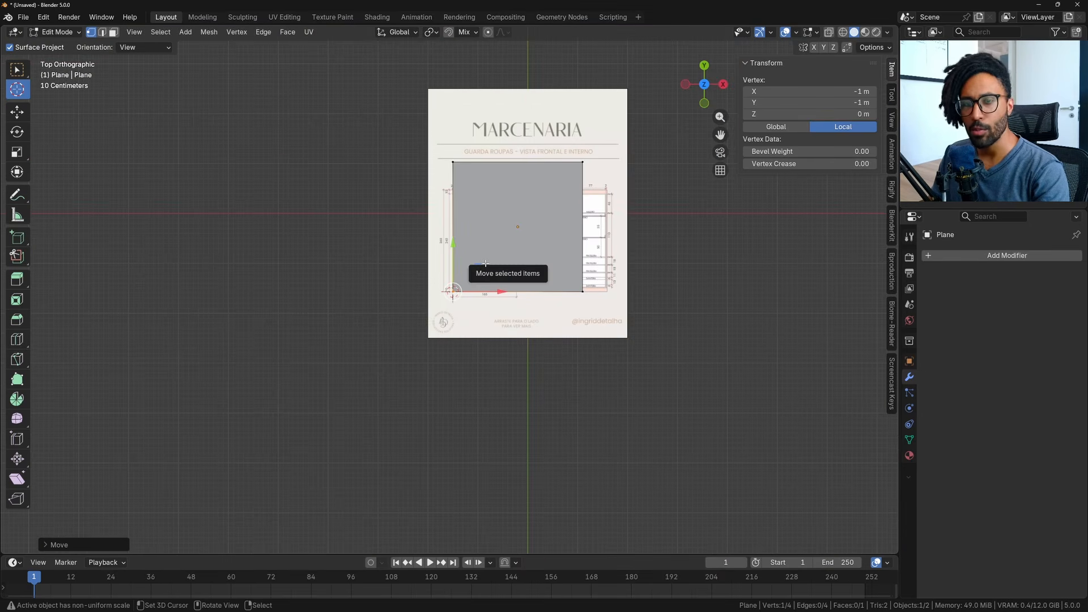
{"action": "key", "text": "Tab"}
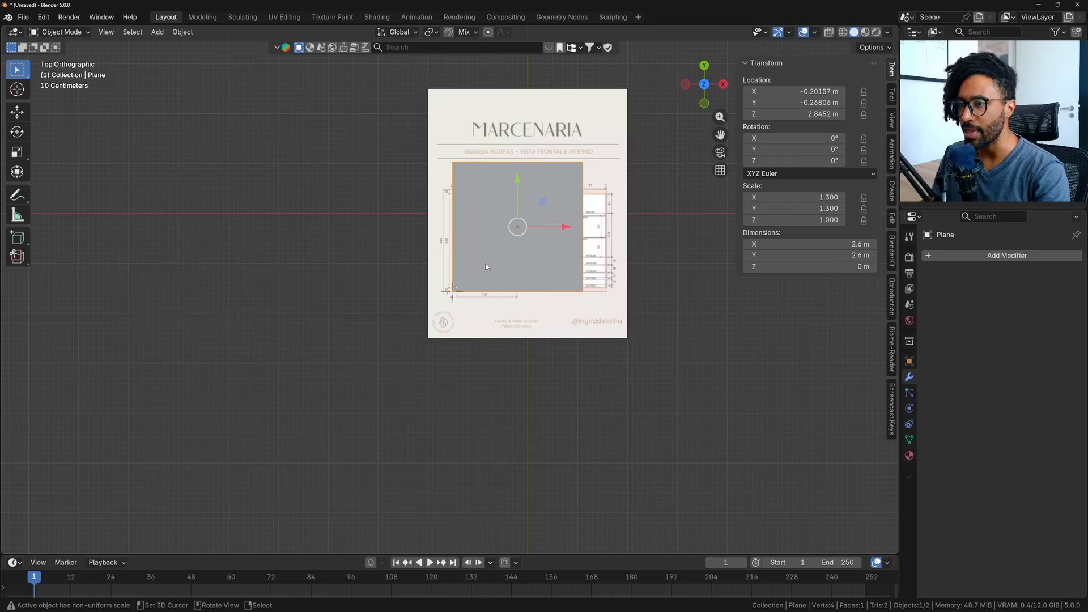
Turn on the Screencast Keys display in the viewport.
{"action": "left_click", "coordinate": [892, 408]}
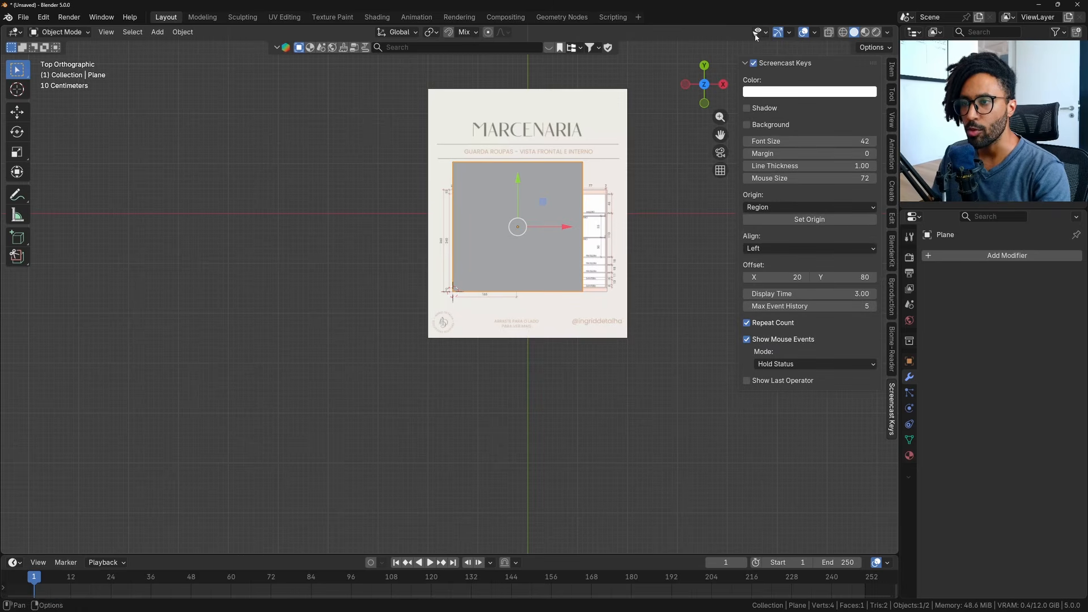
{"action": "left_click", "coordinate": [754, 63]}
{"action": "scroll", "coordinate": [91, 470], "scroll_direction": "up", "scroll_amount": 8}
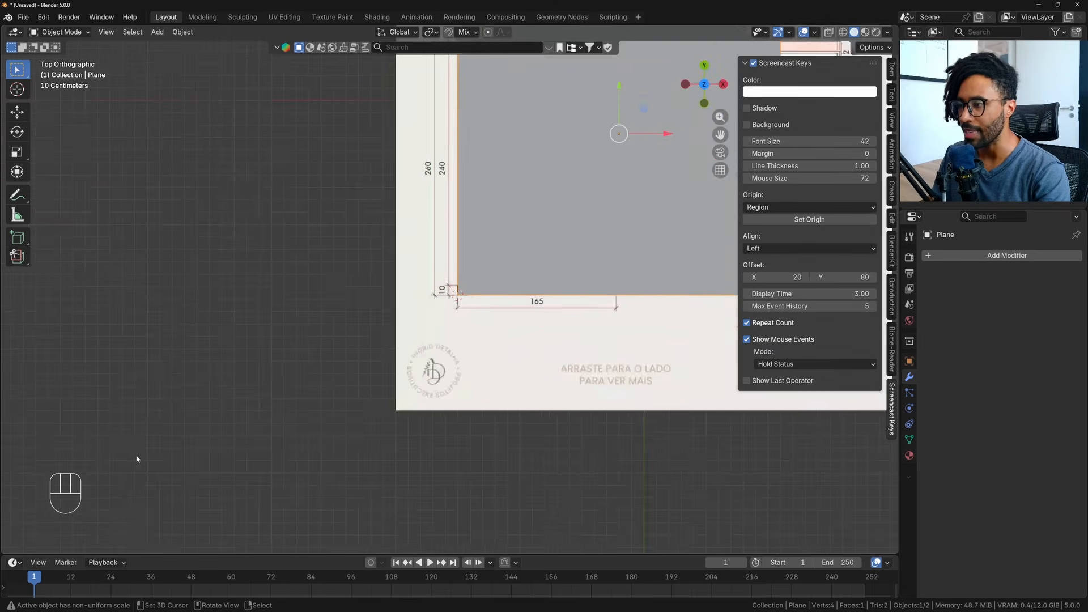
{"action": "scroll", "coordinate": [424, 346], "scroll_direction": "up", "scroll_amount": 1}
{"action": "scroll", "coordinate": [495, 294], "scroll_direction": "down", "scroll_amount": 4}
Select the wardrobe reference image and center it in the viewport.
{"action": "middle_click_drag", "start_coordinate": [502, 305], "coordinate": [481, 421], "text": "shift"}
{"action": "left_click", "coordinate": [416, 125]}
{"action": "key", "text": "KP_Decimal"}
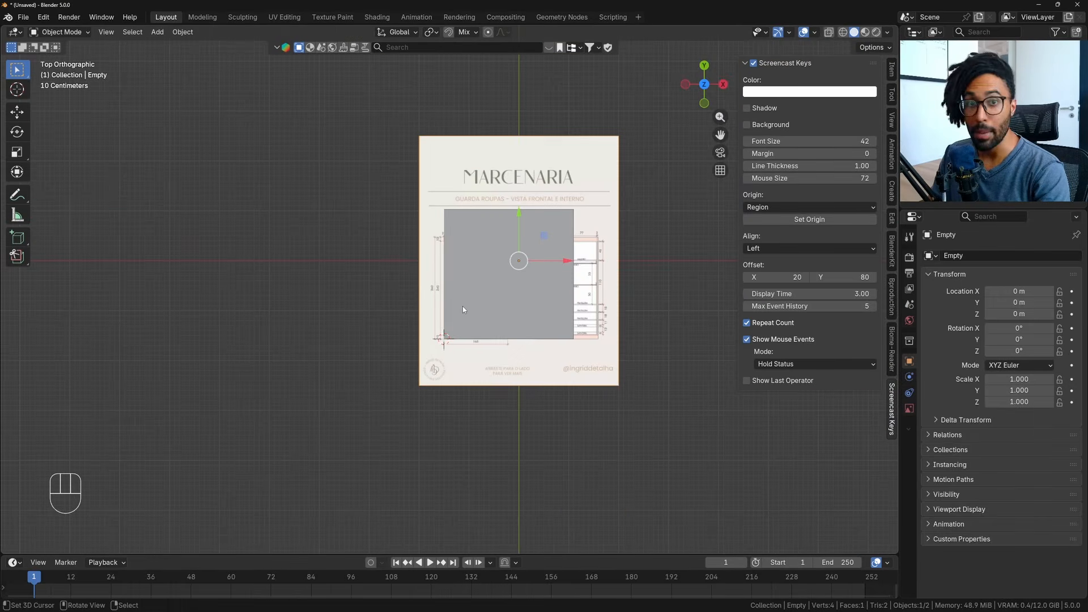
{"action": "scroll", "coordinate": [462, 315], "scroll_direction": "up", "scroll_amount": 3}
{"action": "scroll", "coordinate": [466, 345], "scroll_direction": "up", "scroll_amount": 7}
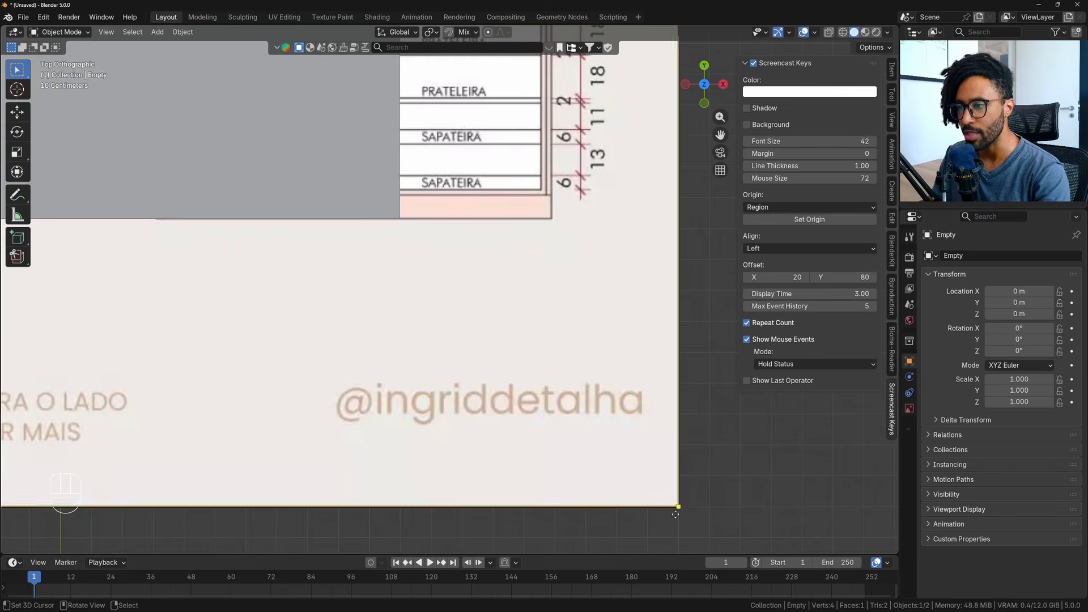
{"action": "scroll", "coordinate": [567, 343], "scroll_direction": "down", "scroll_amount": 8}
{"action": "scroll", "coordinate": [517, 328], "scroll_direction": "up", "scroll_amount": 1}
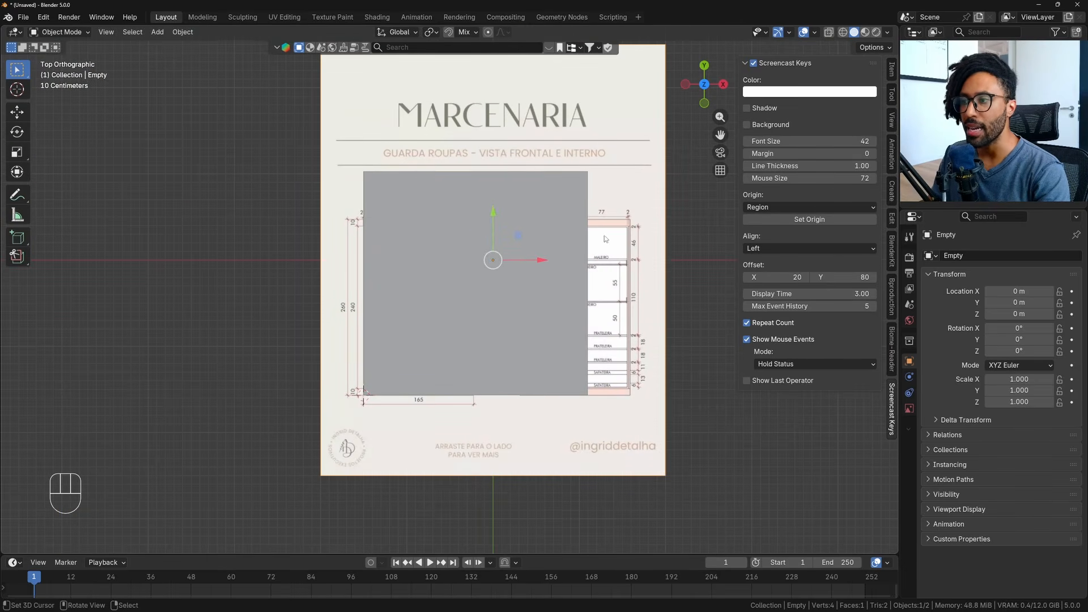
Set the transform pivot point to 3D Cursor for scaling the reference image.
{"action": "key", "text": "s"}
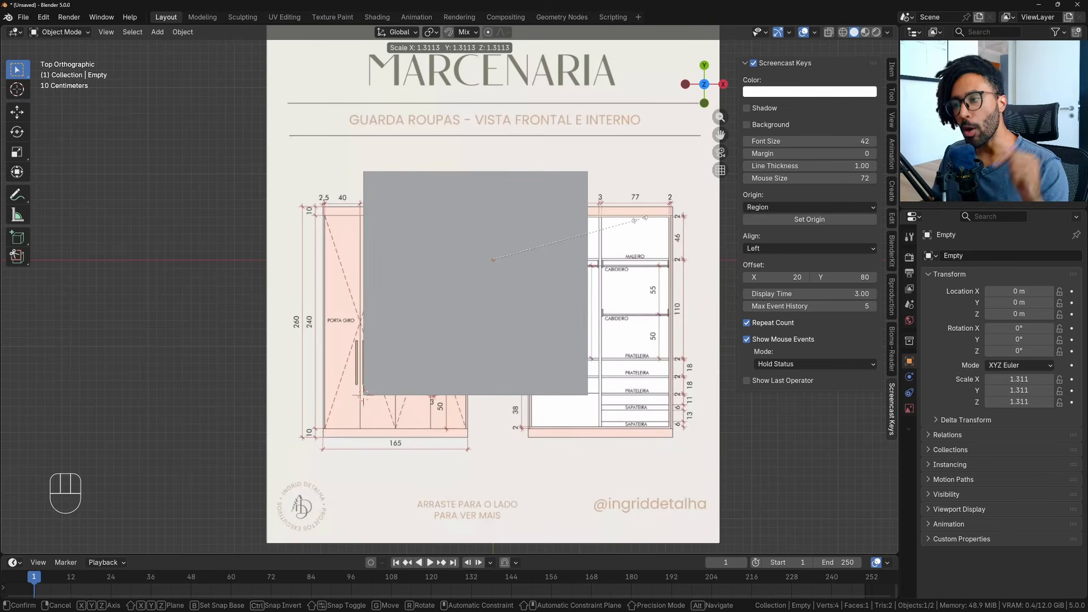
{"action": "key", "text": "Escape"}
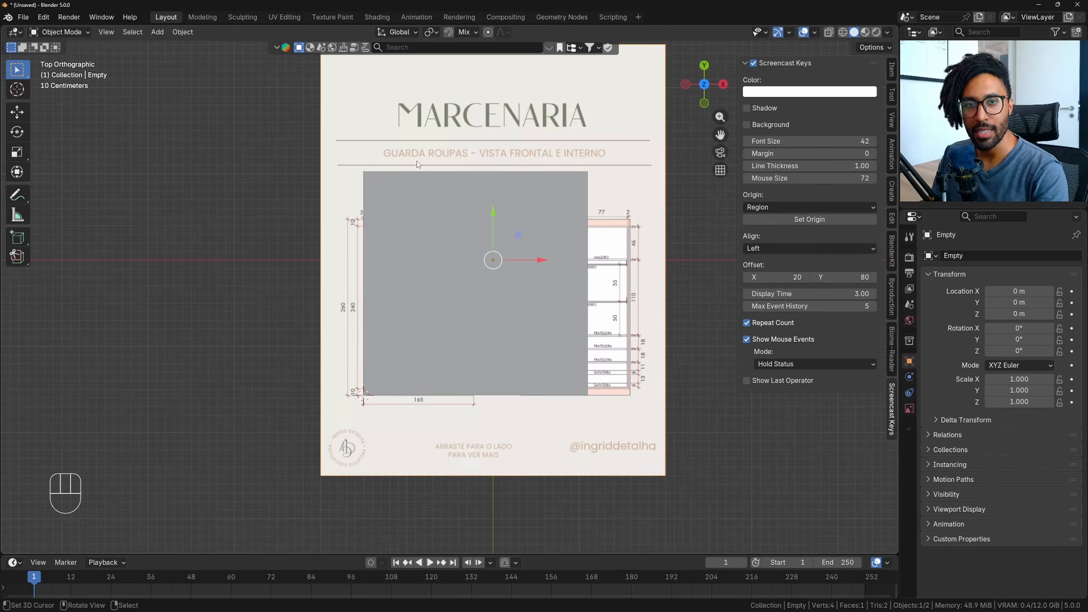
{"action": "left_click", "coordinate": [430, 33]}
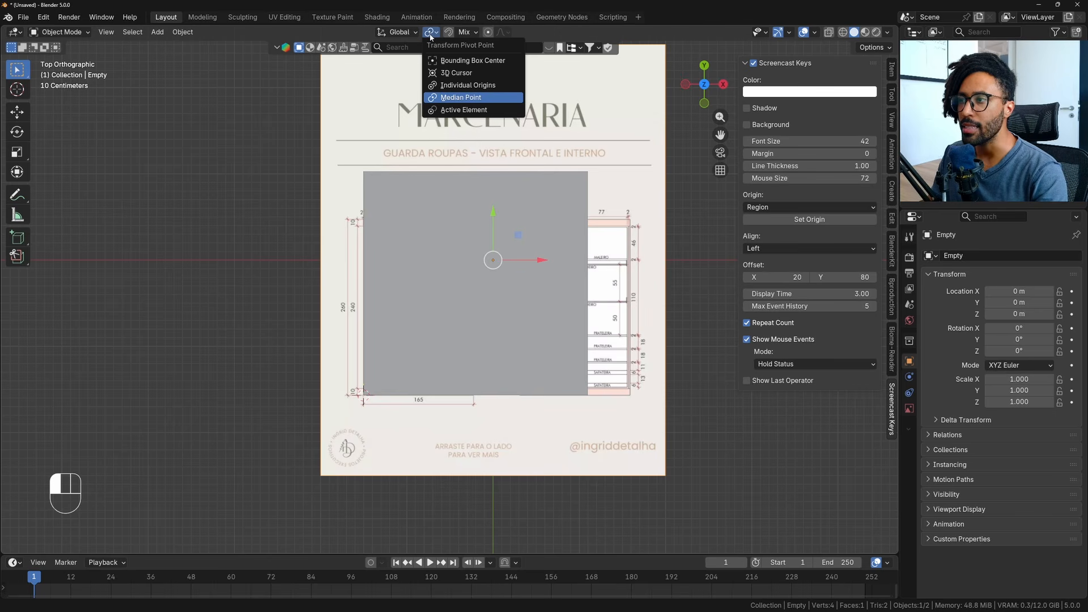
{"action": "left_click", "coordinate": [457, 73]}
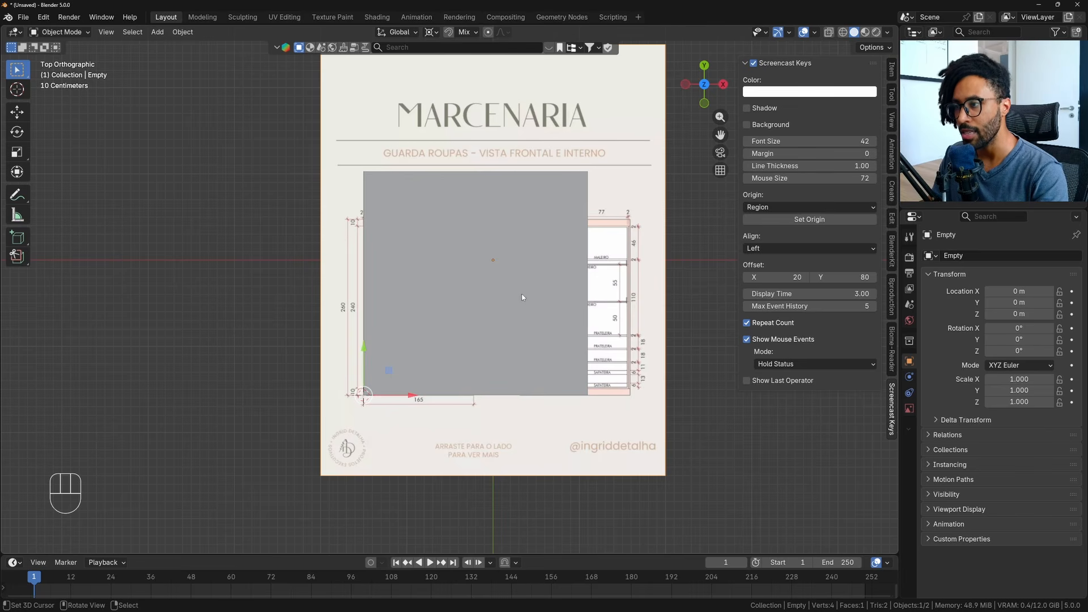
Scale the reference image about the 3D cursor to about 1.275, matching the wardrobe's total height to the plane.
{"action": "key", "text": "s"}
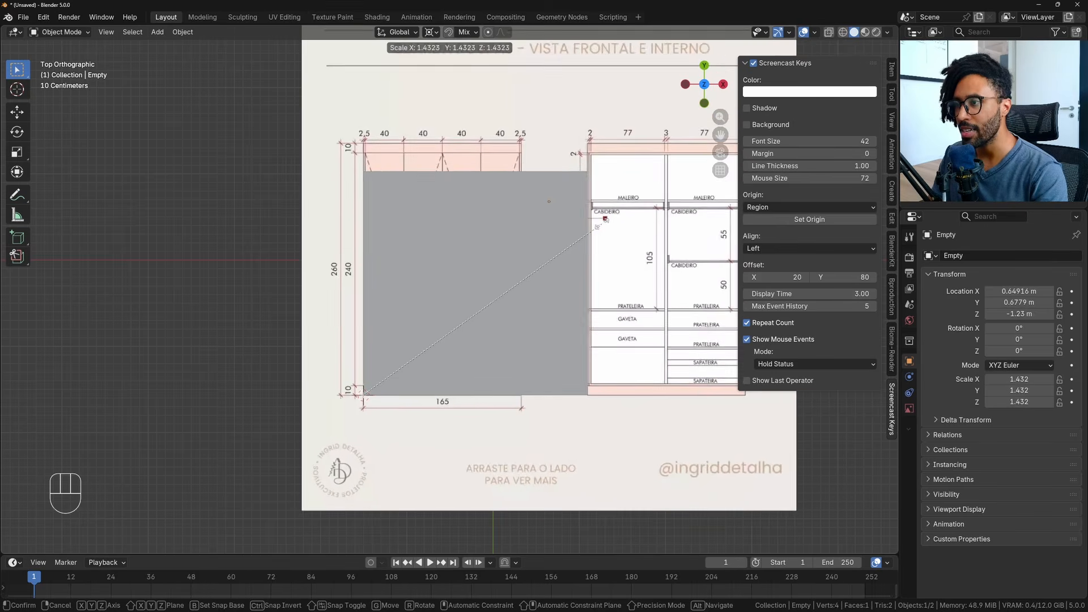
{"action": "left_click", "coordinate": [569, 231]}
{"action": "scroll", "coordinate": [459, 245], "scroll_direction": "up", "scroll_amount": 3}
{"action": "middle_click_drag", "start_coordinate": [459, 246], "coordinate": [466, 280], "text": "shift"}
{"action": "scroll", "coordinate": [378, 191], "scroll_direction": "up", "scroll_amount": 4}
{"action": "middle_click_drag", "start_coordinate": [377, 190], "coordinate": [485, 234], "text": "shift"}
{"action": "scroll", "coordinate": [373, 243], "scroll_direction": "up", "scroll_amount": 2}
{"action": "key", "text": "s"}
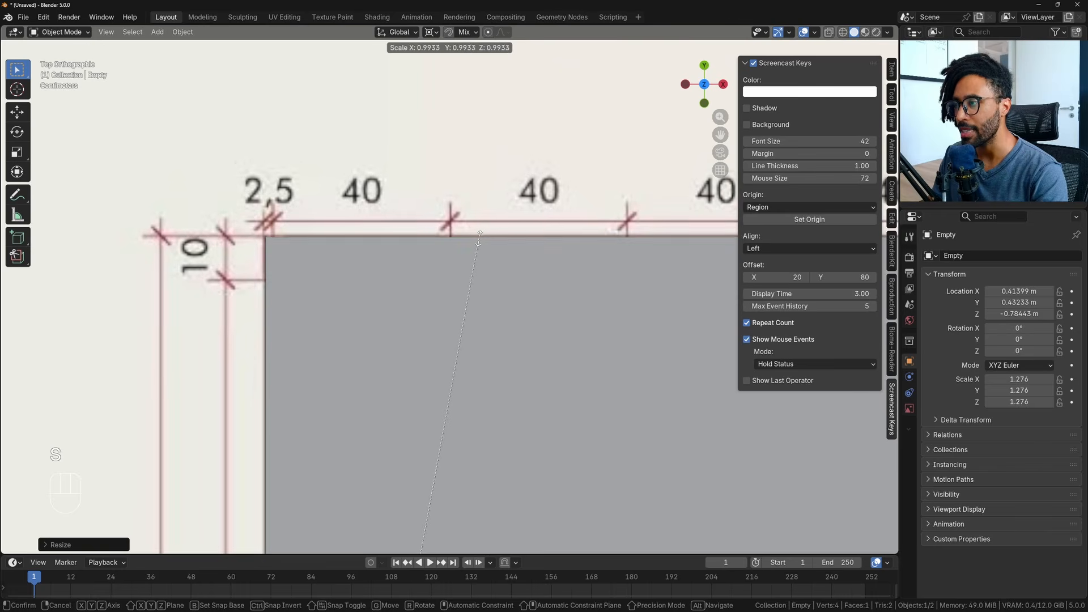
{"action": "left_click", "coordinate": [479, 239]}
Enter Edit Mode on the plane and box-select the two vertices of its right edge.
{"action": "scroll", "coordinate": [479, 239], "scroll_direction": "down", "scroll_amount": 12}
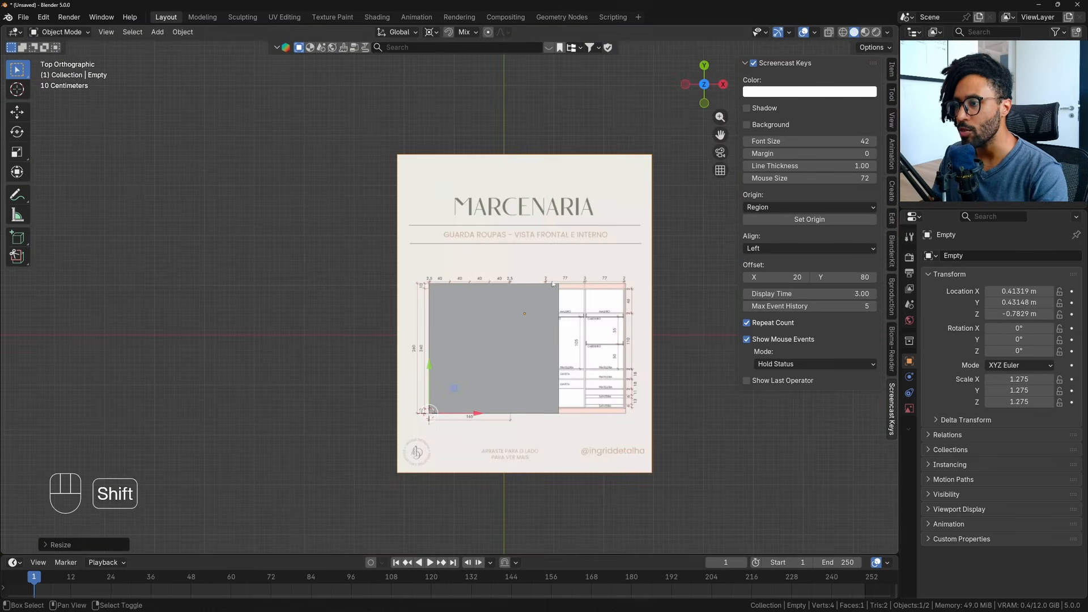
{"action": "scroll", "coordinate": [522, 347], "scroll_direction": "up", "scroll_amount": 4}
{"action": "middle_click_drag", "start_coordinate": [522, 347], "coordinate": [496, 281], "text": "shift"}
{"action": "left_click", "coordinate": [568, 243]}
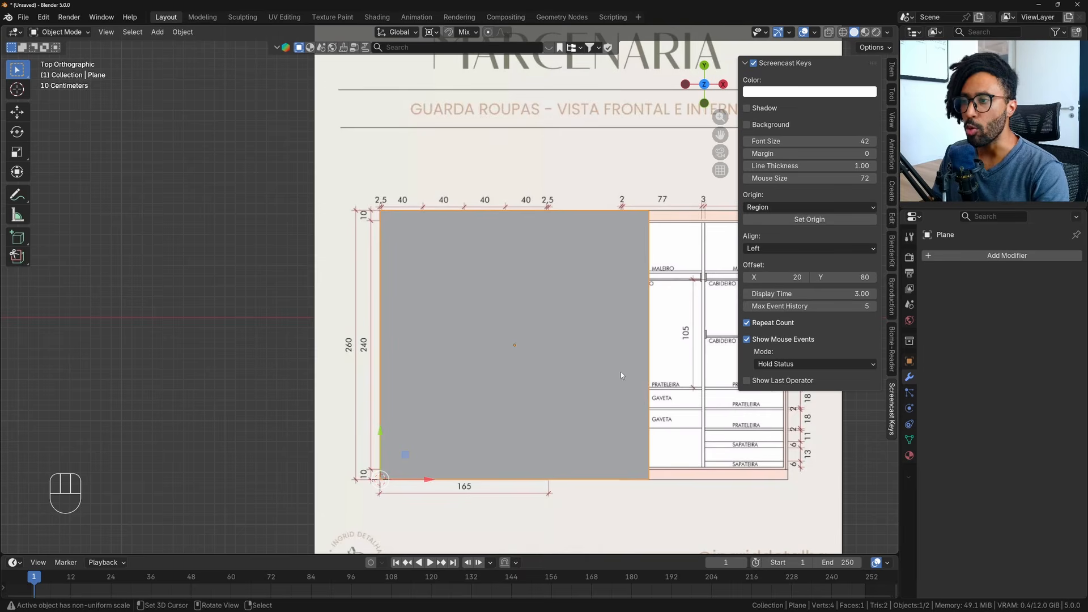
{"action": "key", "text": "Tab"}
{"action": "left_click_drag", "start_coordinate": [628, 303], "coordinate": [474, 286]}
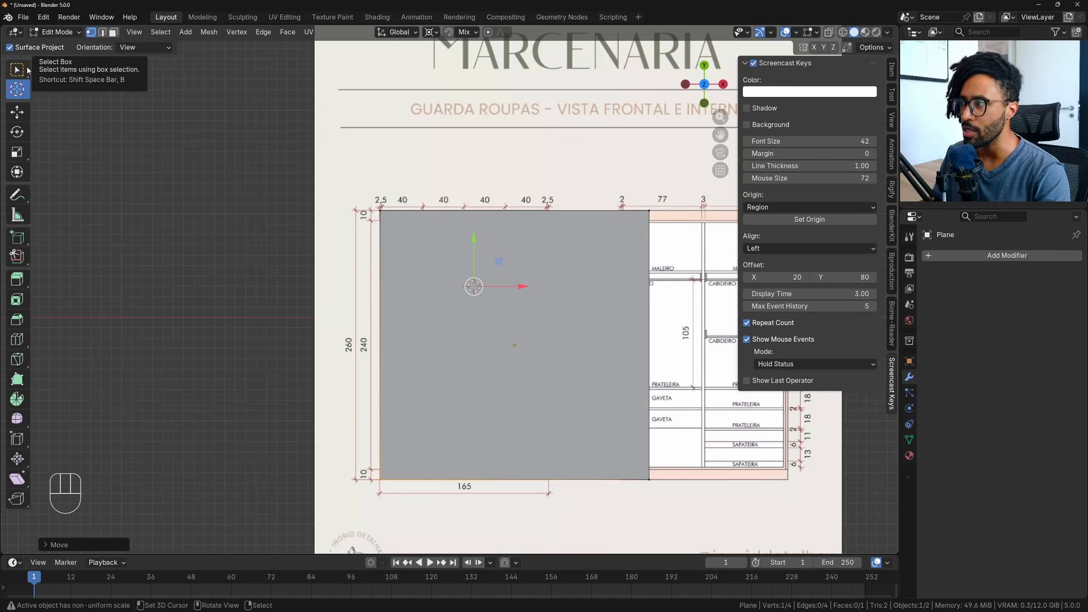
{"action": "left_click", "coordinate": [25, 71]}
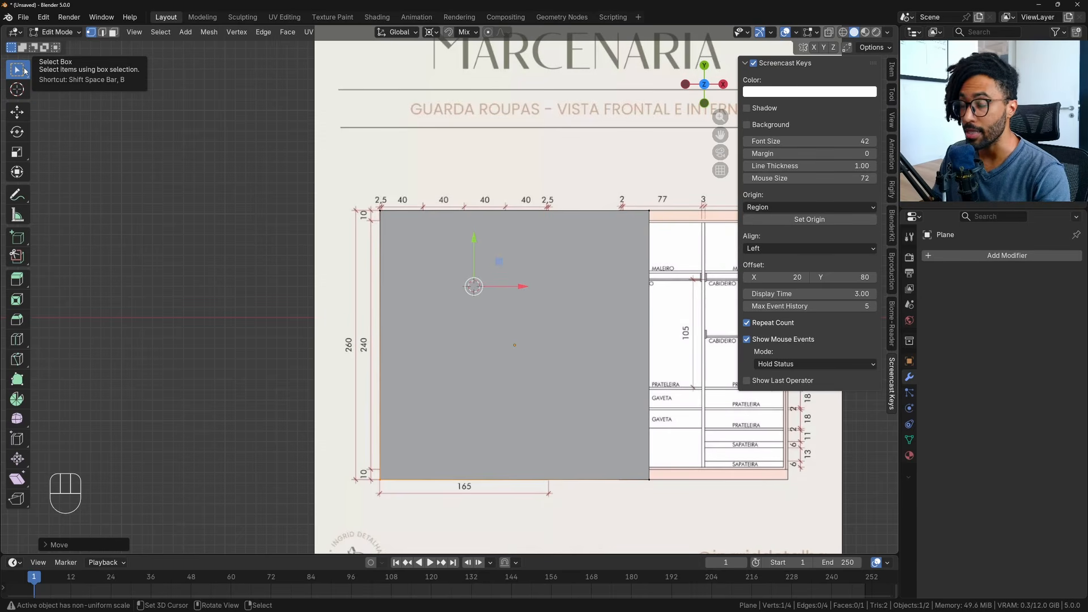
{"action": "left_click_drag", "start_coordinate": [679, 189], "coordinate": [615, 503]}
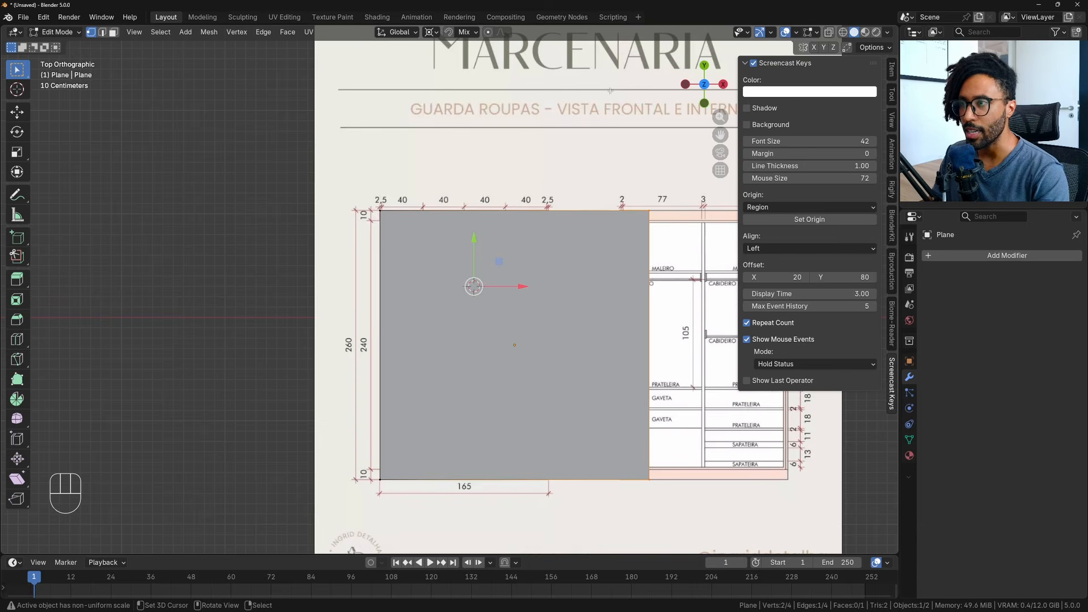
Set the pivot to Median Point, move the edge along X to the front view's right side for a width of about 1.63 m, and return to Object Mode.
{"action": "left_click", "coordinate": [432, 32]}
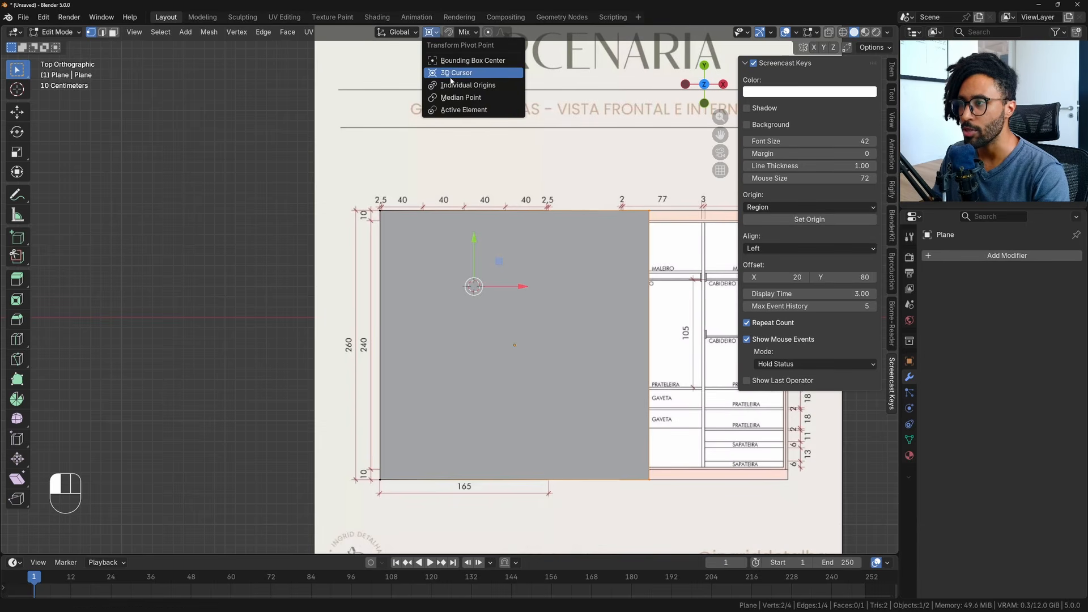
{"action": "left_click", "coordinate": [446, 98]}
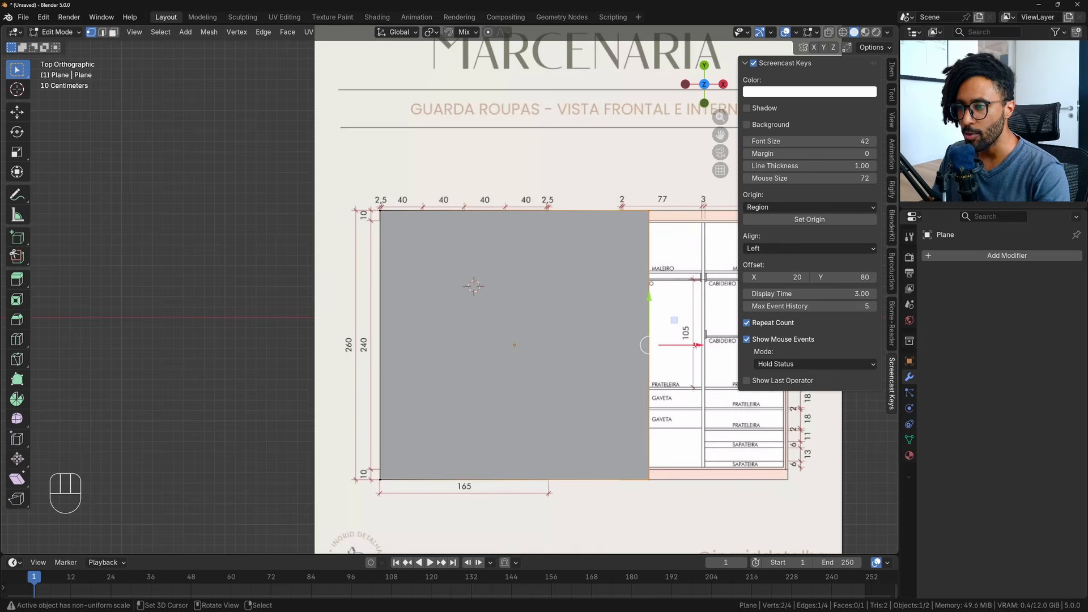
{"action": "left_click_drag", "start_coordinate": [697, 345], "coordinate": [595, 352]}
{"action": "key", "text": "Tab"}
{"action": "mouse_move", "coordinate": [462, 366]}
{"action": "middle_mouse_down", "text": "shift"}
{"action": "mouse_move", "coordinate": [520, 234]}
{"action": "mouse_move", "coordinate": [498, 301]}
{"action": "middle_mouse_up", "text": "shift"}
{"action": "key", "text": "Tab"}
{"action": "key", "text": "Tab"}
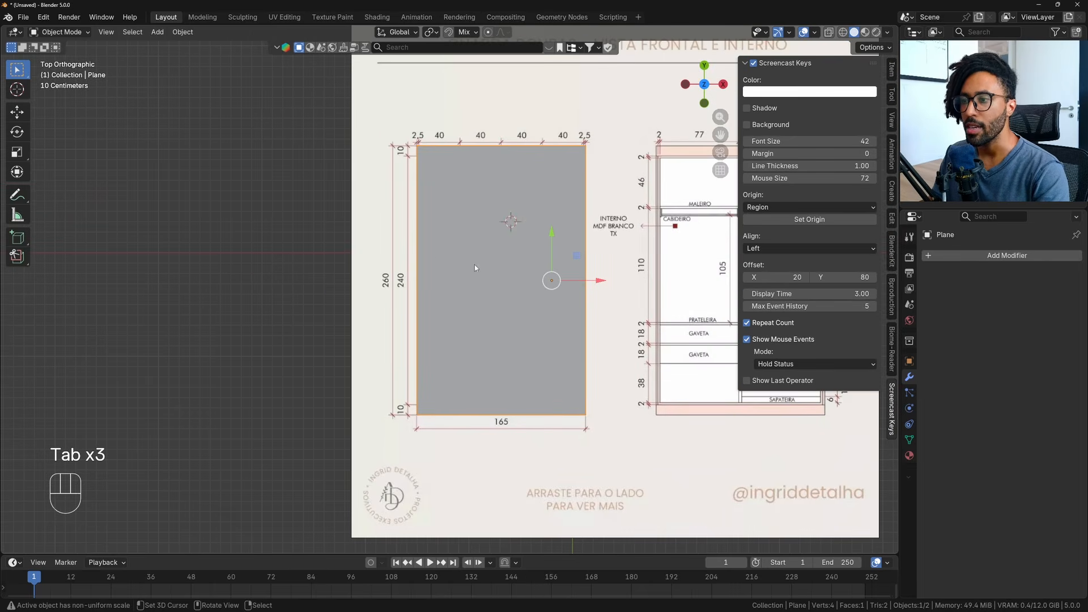
{"action": "left_click", "coordinate": [61, 32]}
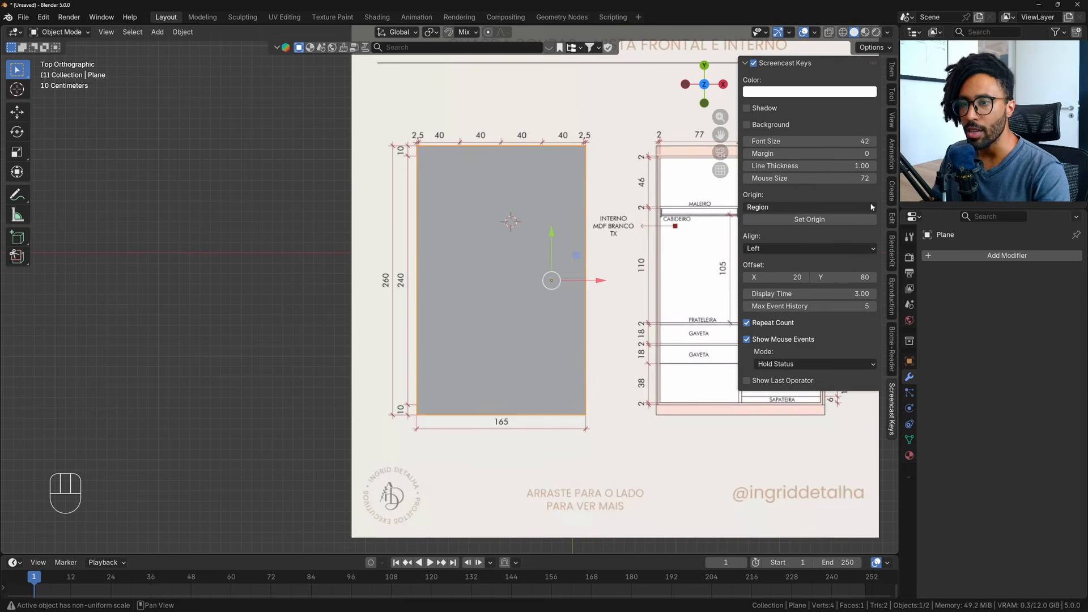
Set the plane's X dimension to 165 cm and show it in wireframe shading over the drawing.
{"action": "left_click", "coordinate": [893, 70]}
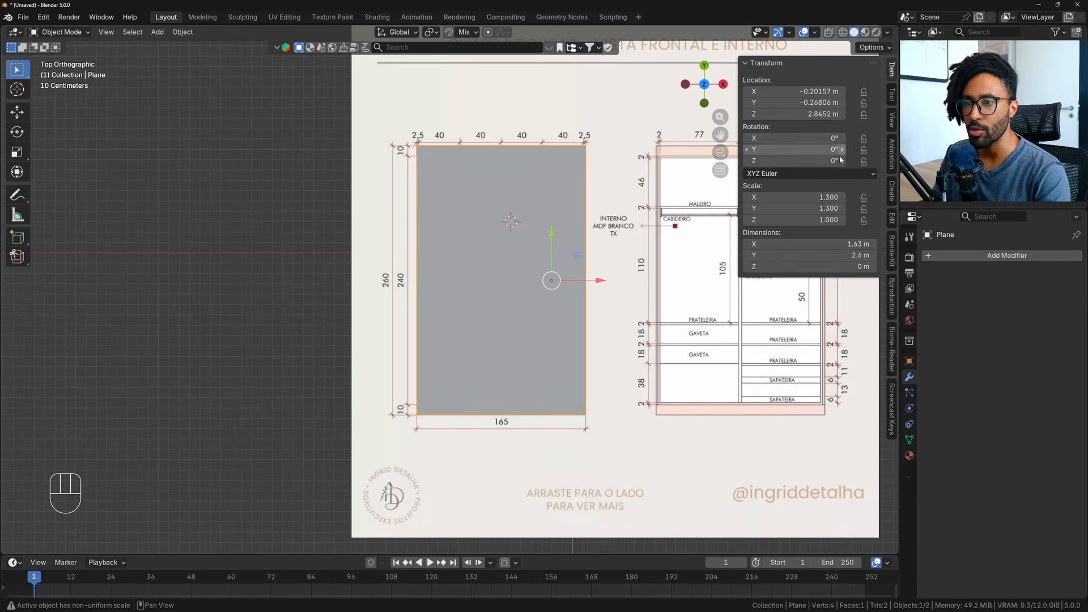
{"action": "scroll", "coordinate": [568, 306], "scroll_direction": "up", "scroll_amount": 3}
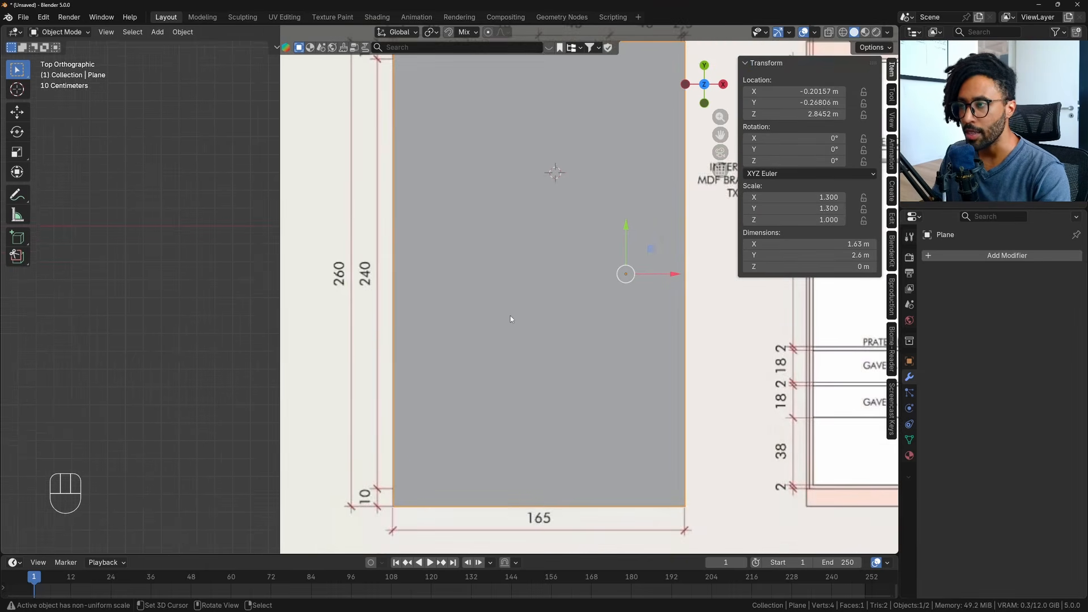
{"action": "middle_click_drag", "start_coordinate": [543, 304], "coordinate": [516, 355], "text": "shift"}
{"action": "scroll", "coordinate": [499, 363], "scroll_direction": "down", "scroll_amount": 1}
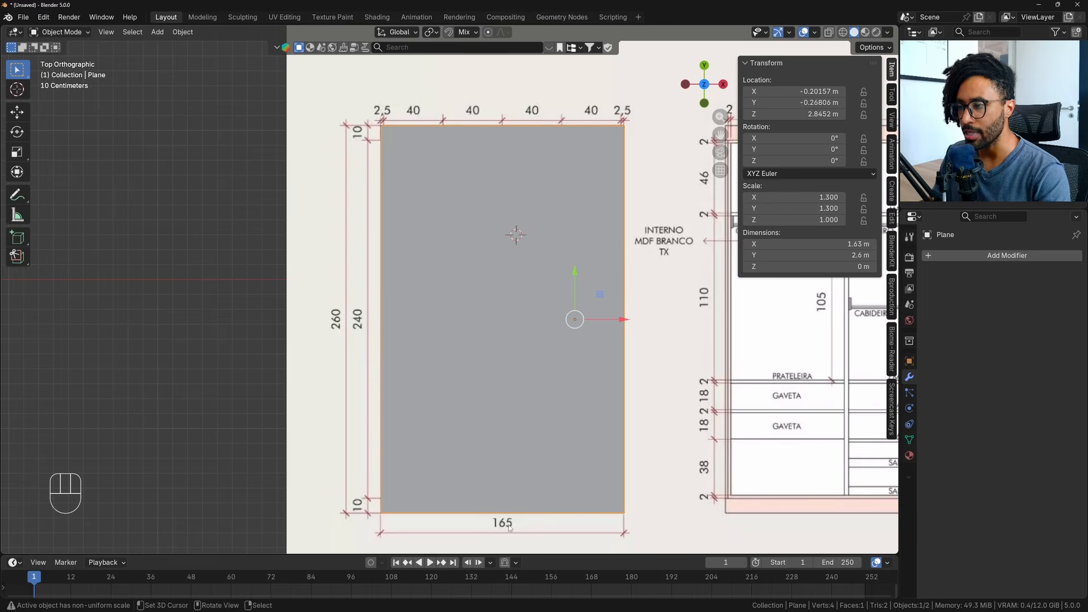
{"action": "left_click", "coordinate": [818, 245]}
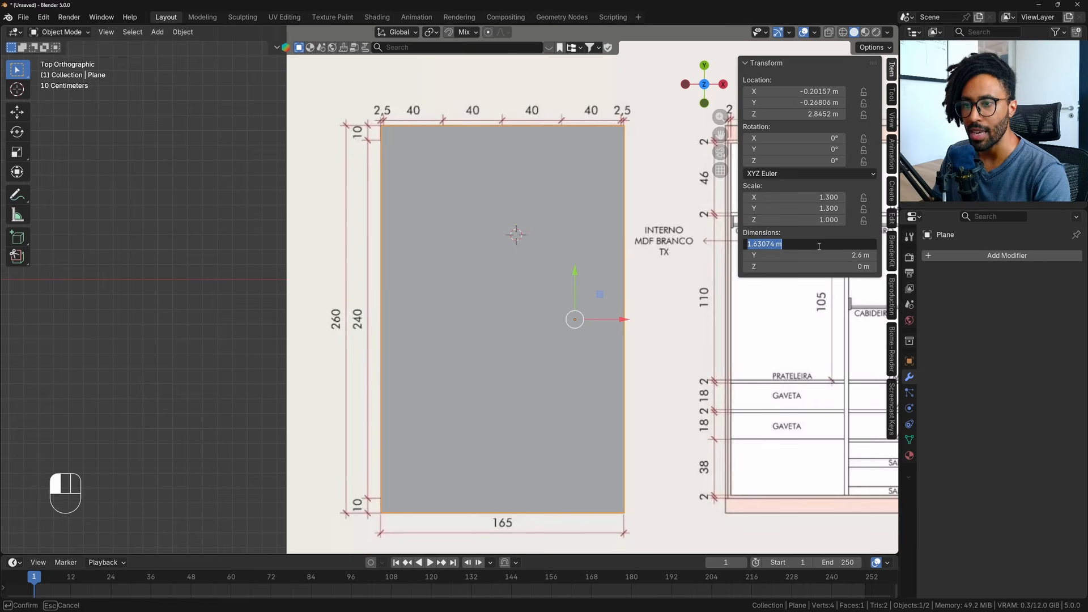
{"action": "type", "text": "16"}
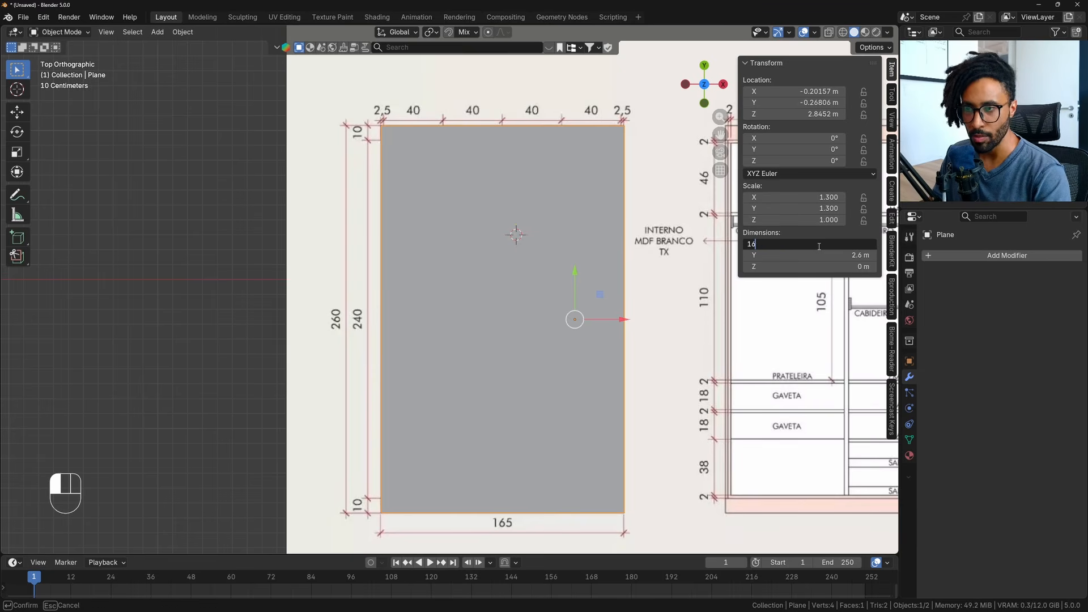
{"action": "type", "text": "5cm"}
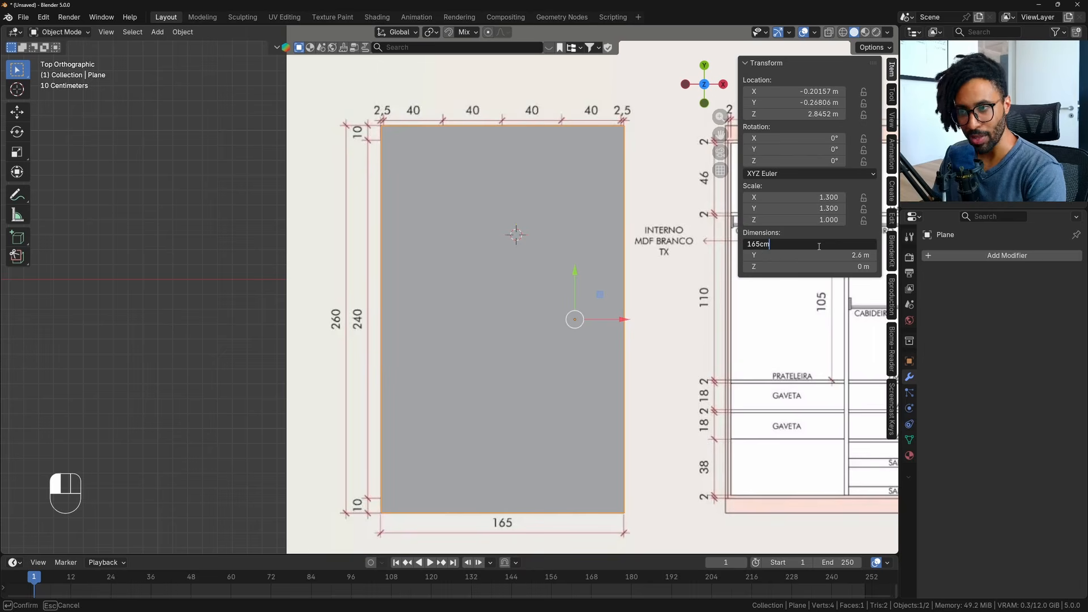
{"action": "key", "text": "Return"}
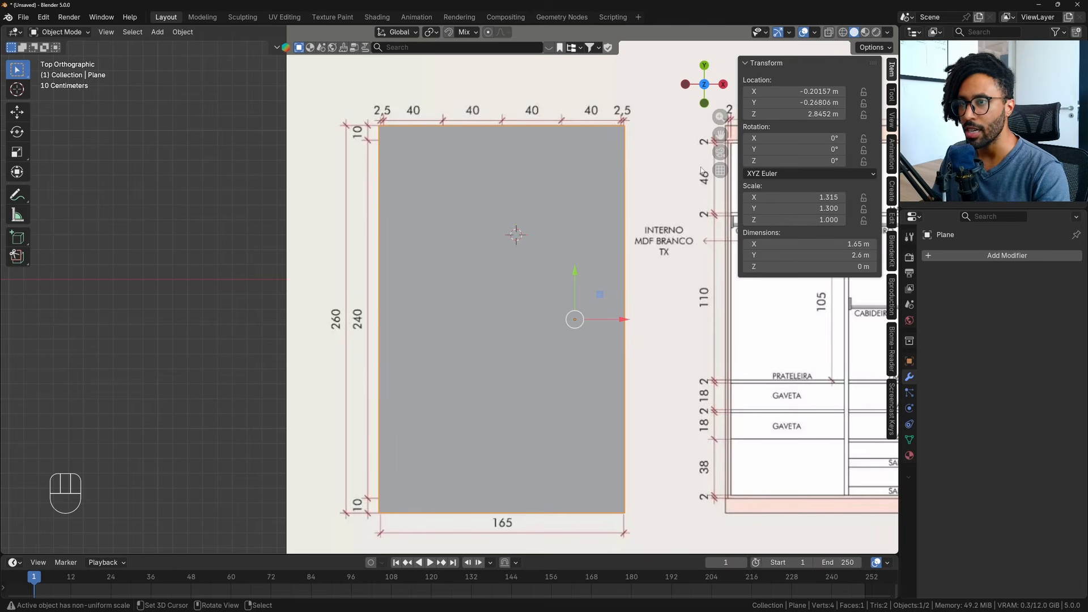
{"action": "left_click", "coordinate": [843, 33]}
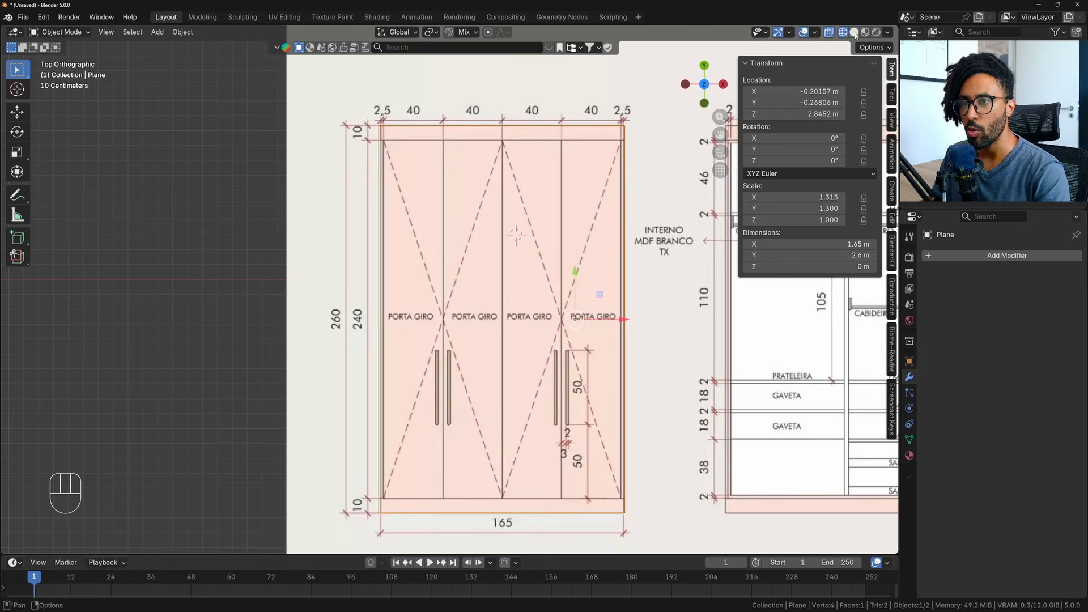
Display the plane in solid shading with X-ray enabled, deselect everything and hide the transform sidebar.
{"action": "left_click", "coordinate": [854, 33]}
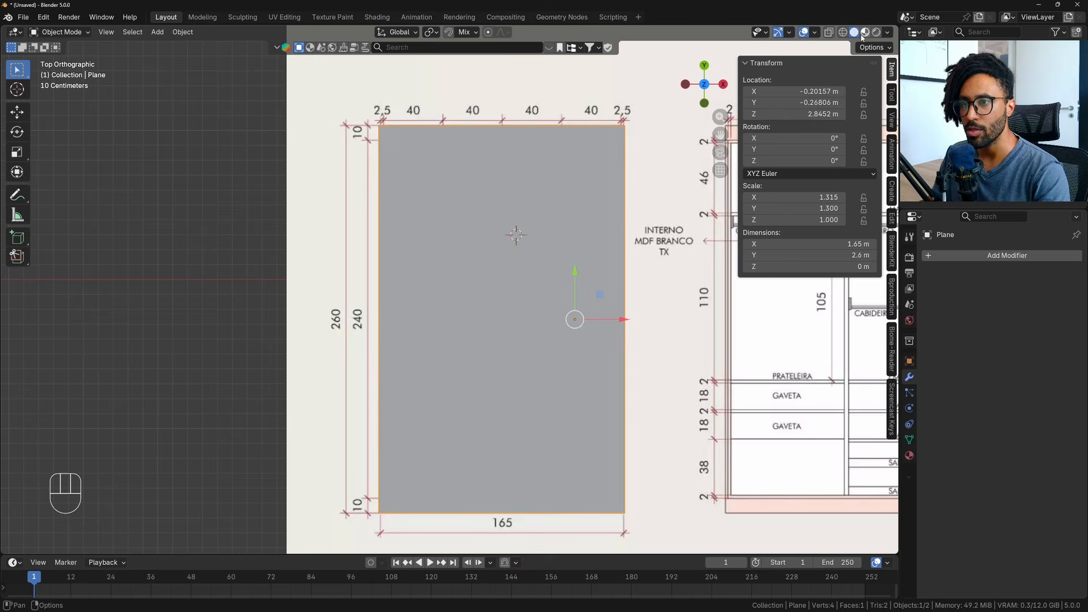
{"action": "left_click", "coordinate": [829, 32]}
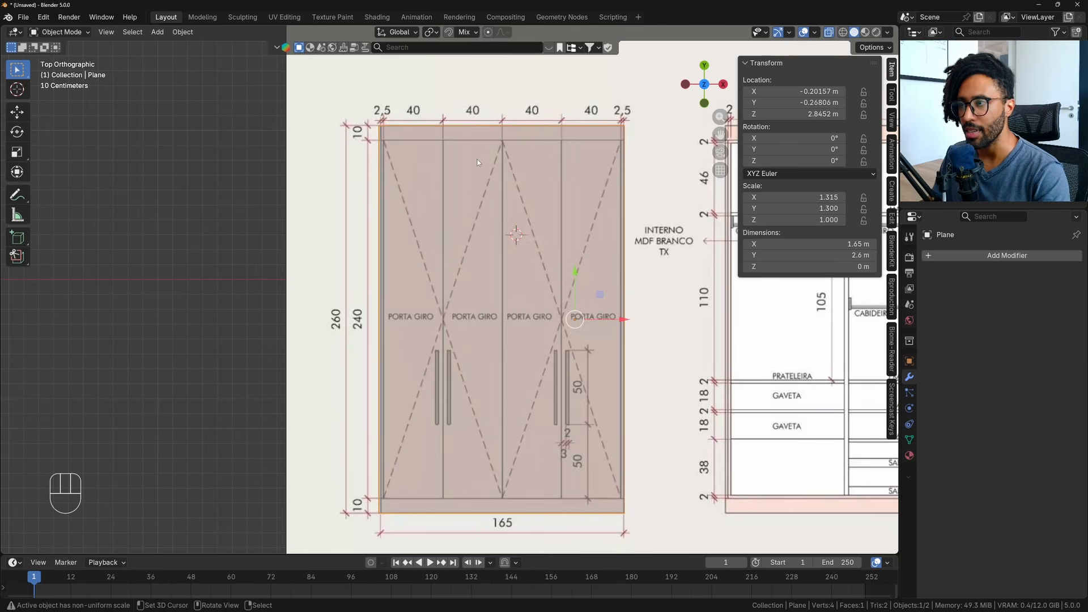
{"action": "scroll", "coordinate": [552, 277], "scroll_direction": "down", "scroll_amount": 3}
{"action": "key", "text": "alt+a"}
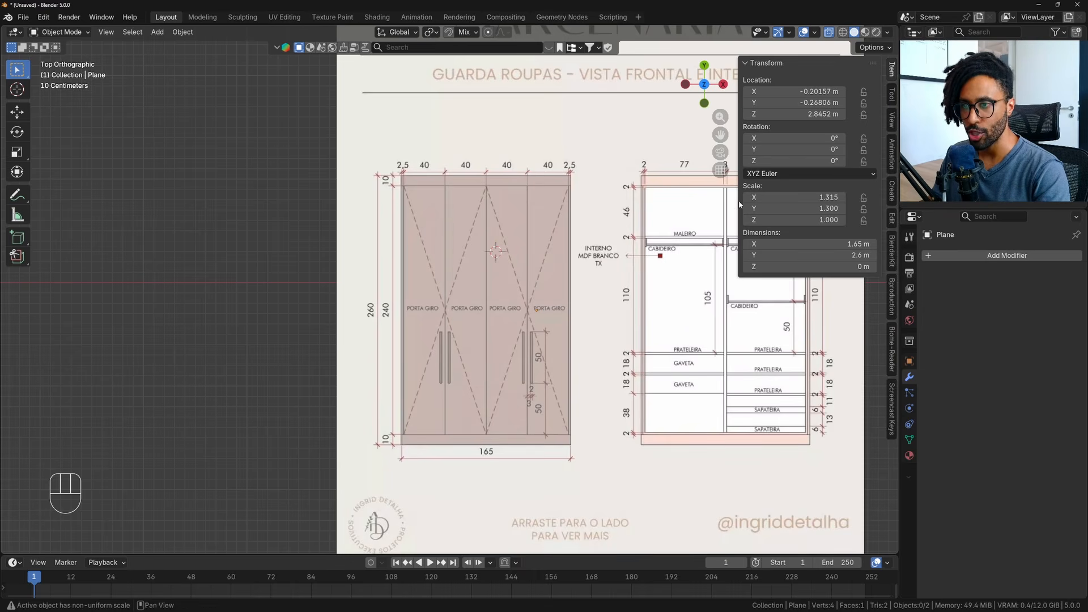
{"action": "left_click_drag", "start_coordinate": [739, 199], "coordinate": [903, 202]}
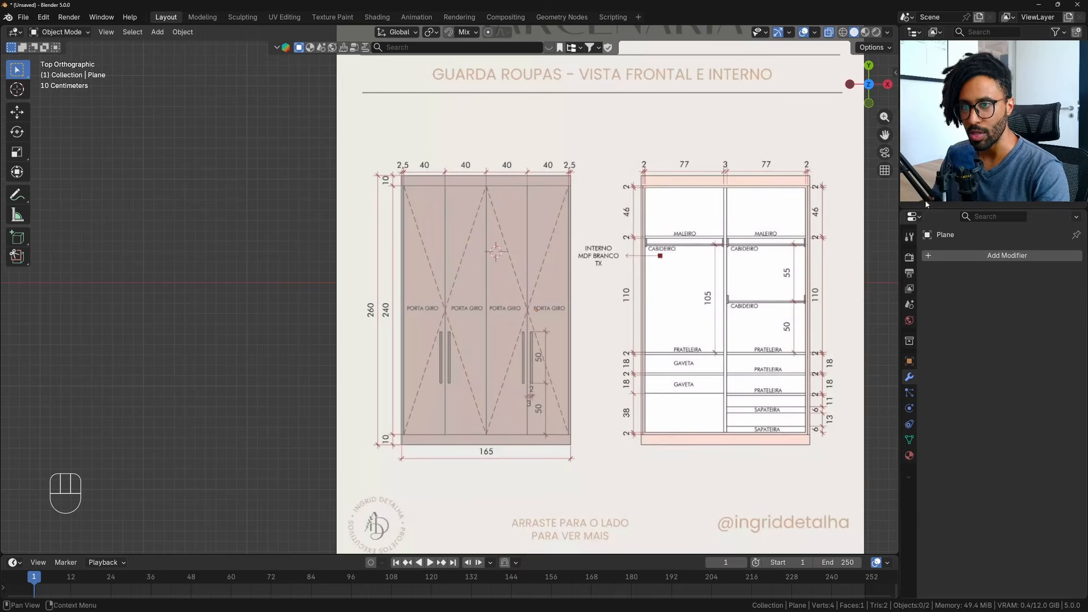
{"action": "middle_click_drag", "start_coordinate": [700, 284], "coordinate": [595, 262], "text": "shift"}
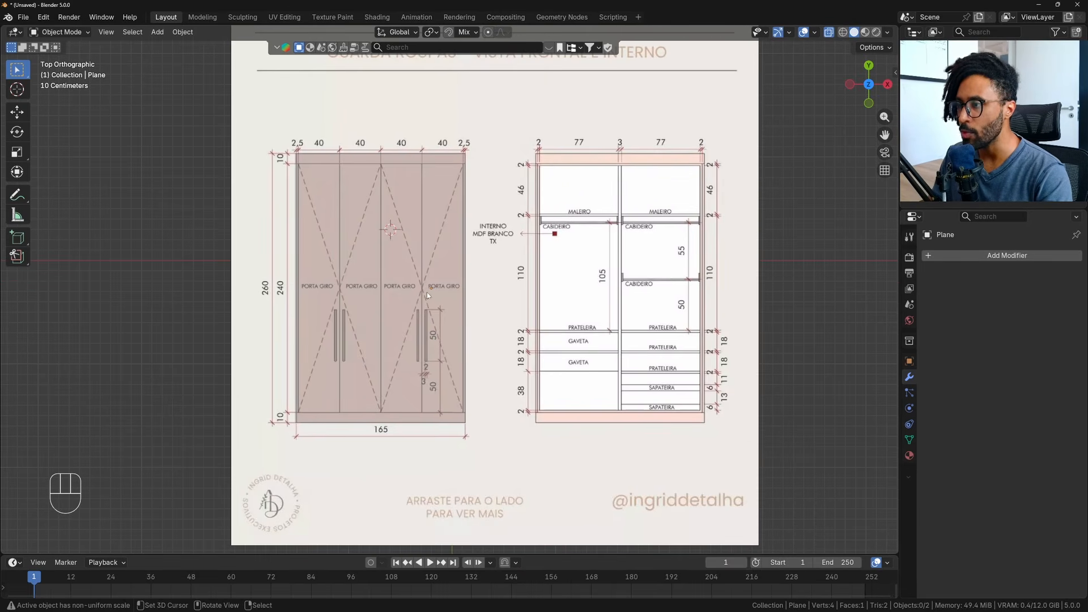
Select the reference image in a perspective view and set its Z location to 0 m.
{"action": "mouse_move", "coordinate": [407, 287]}
{"action": "middle_mouse_down"}
{"action": "mouse_move", "coordinate": [457, 267]}
{"action": "mouse_move", "coordinate": [555, 192]}
{"action": "middle_mouse_up"}
{"action": "key", "text": "KP_7"}
{"action": "scroll", "coordinate": [554, 188], "scroll_direction": "down", "scroll_amount": 3}
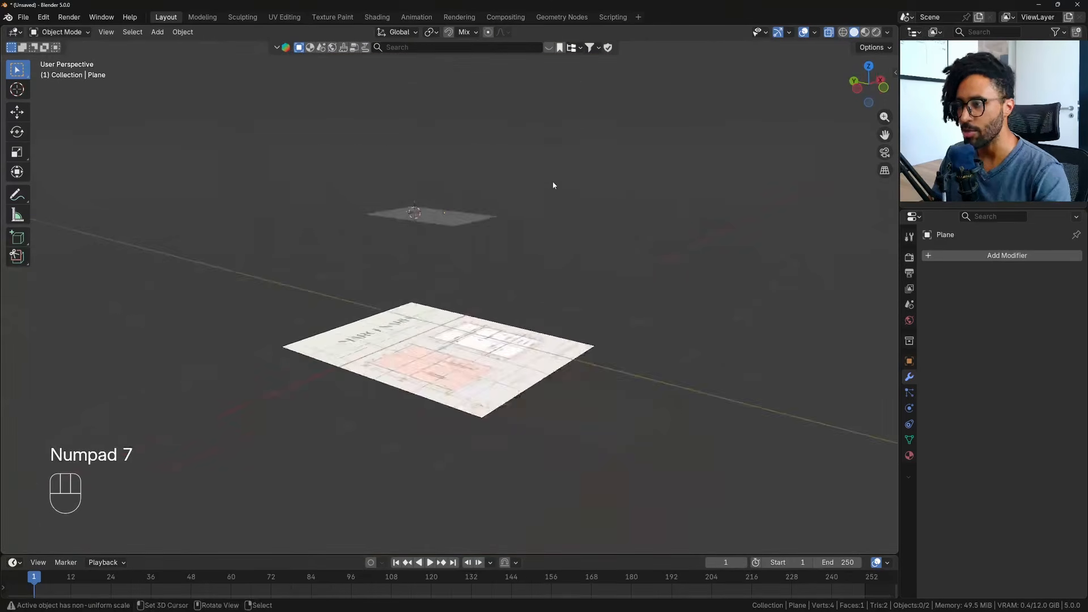
{"action": "mouse_move", "coordinate": [552, 269]}
{"action": "middle_mouse_down"}
{"action": "mouse_move", "coordinate": [549, 216]}
{"action": "mouse_move", "coordinate": [554, 258]}
{"action": "middle_mouse_up"}
{"action": "right_click", "coordinate": [485, 333]}
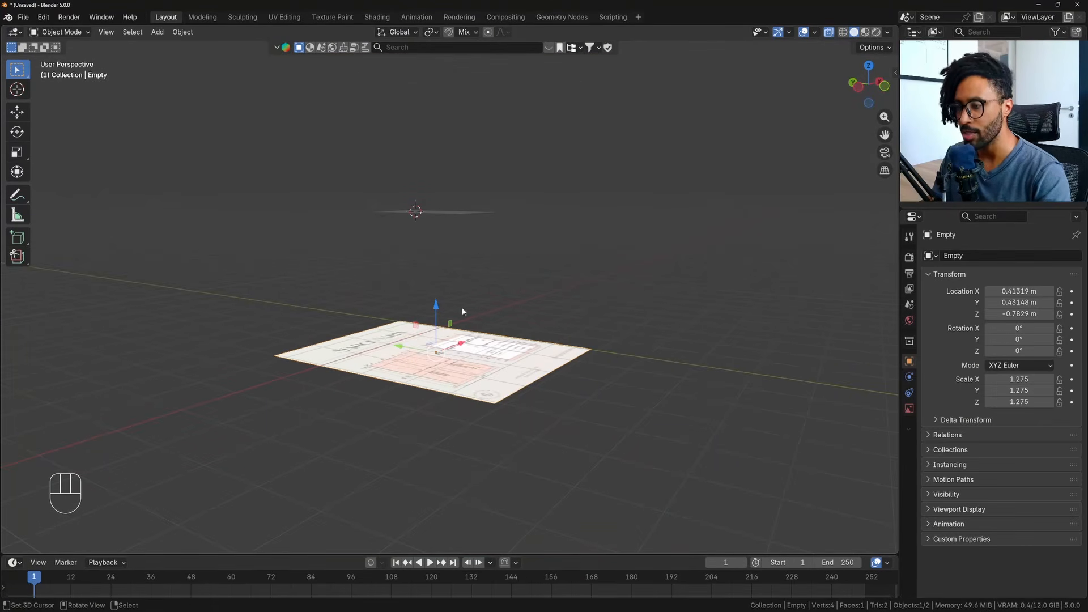
{"action": "key", "text": "n"}
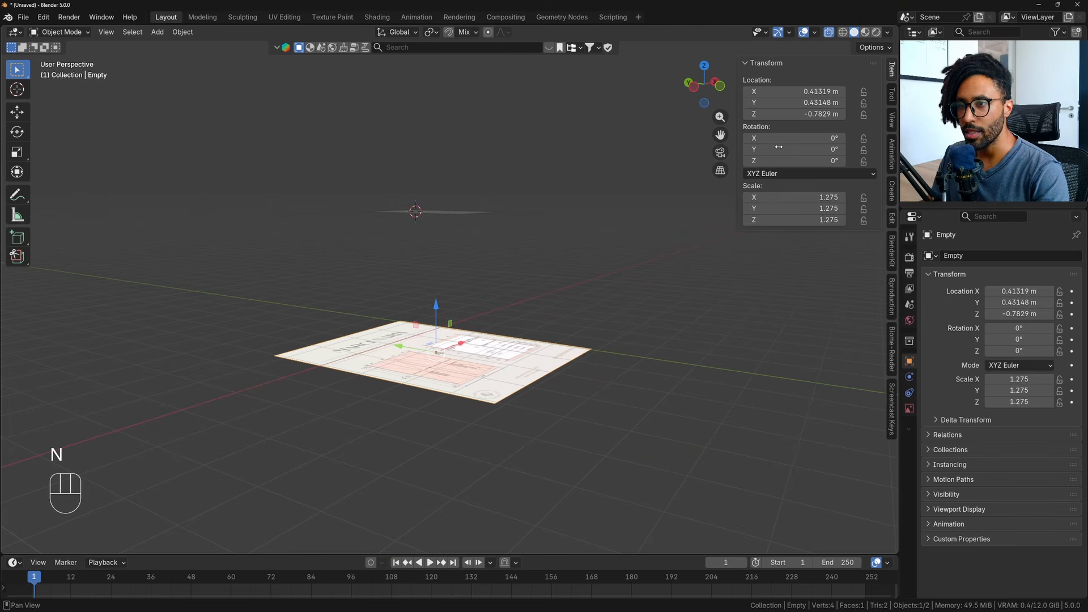
{"action": "left_click", "coordinate": [794, 114]}
{"action": "type", "text": "0"}
{"action": "key", "text": "Return"}
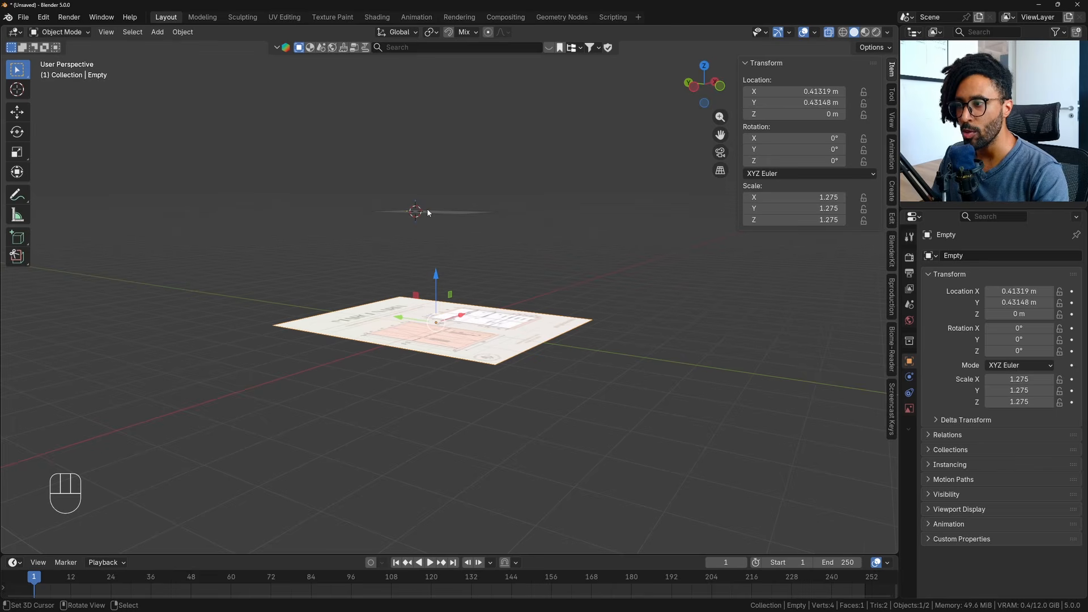
Select the plane floating above the reference image and set its Z location to 0 m.
{"action": "middle_click_drag", "start_coordinate": [428, 213], "coordinate": [428, 230]}
{"action": "left_click", "coordinate": [428, 230]}
{"action": "left_click", "coordinate": [809, 113]}
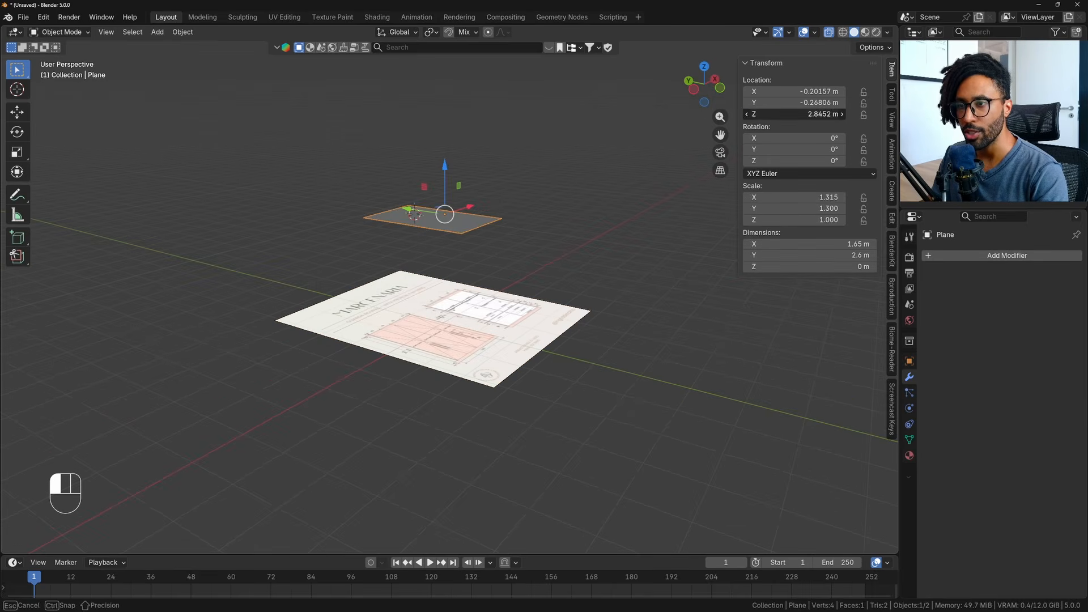
{"action": "left_click", "coordinate": [444, 172]}
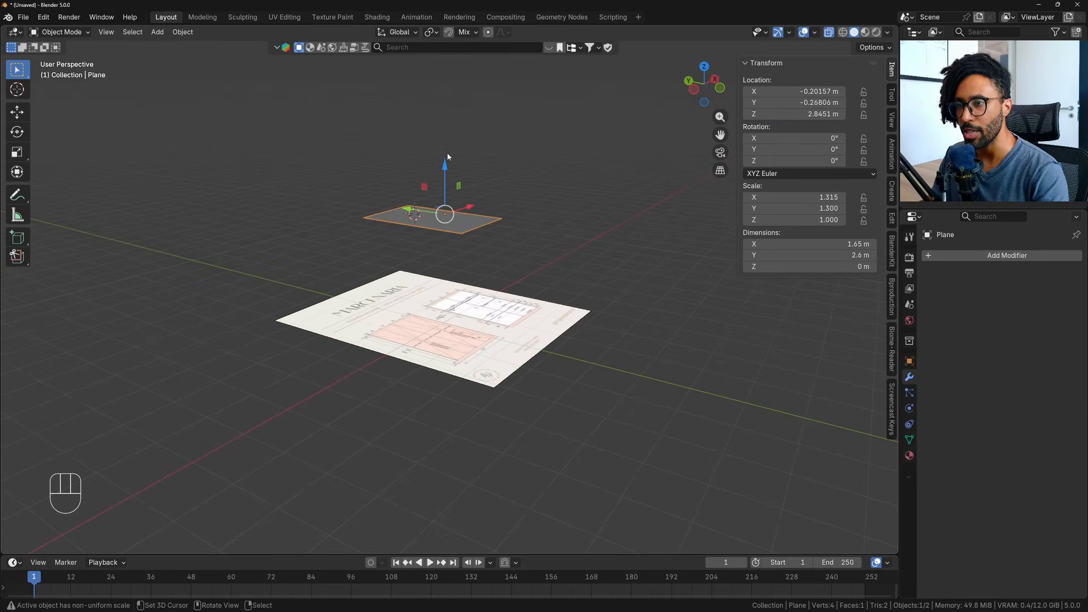
{"action": "left_click_drag", "start_coordinate": [445, 167], "coordinate": [510, 198]}
{"action": "left_click", "coordinate": [797, 114]}
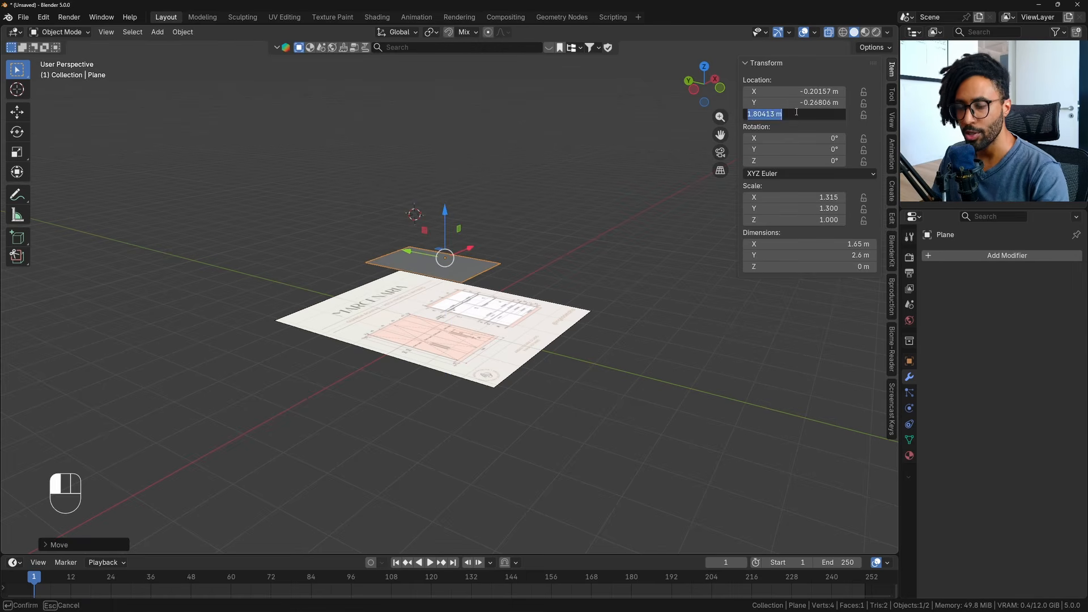
{"action": "type", "text": "0"}
{"action": "key", "text": "Return"}
Return to the top orthographic view framing both wardrobe drawings and hide the transform sidebar.
{"action": "middle_click_drag", "start_coordinate": [195, 527], "coordinate": [211, 509]}
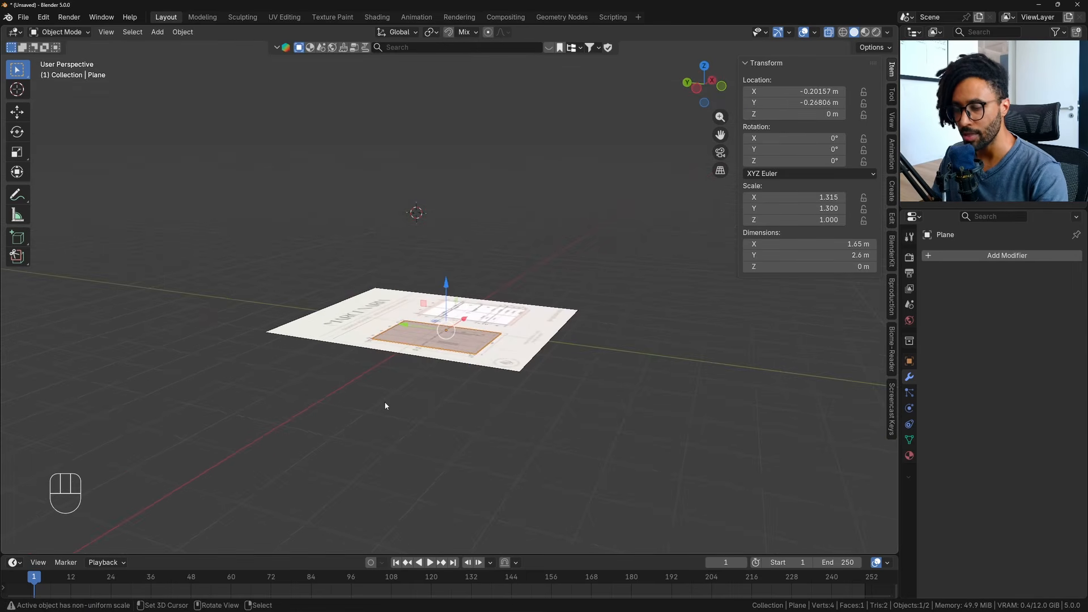
{"action": "left_click", "coordinate": [704, 66]}
{"action": "scroll", "coordinate": [544, 182], "scroll_direction": "up", "scroll_amount": 5}
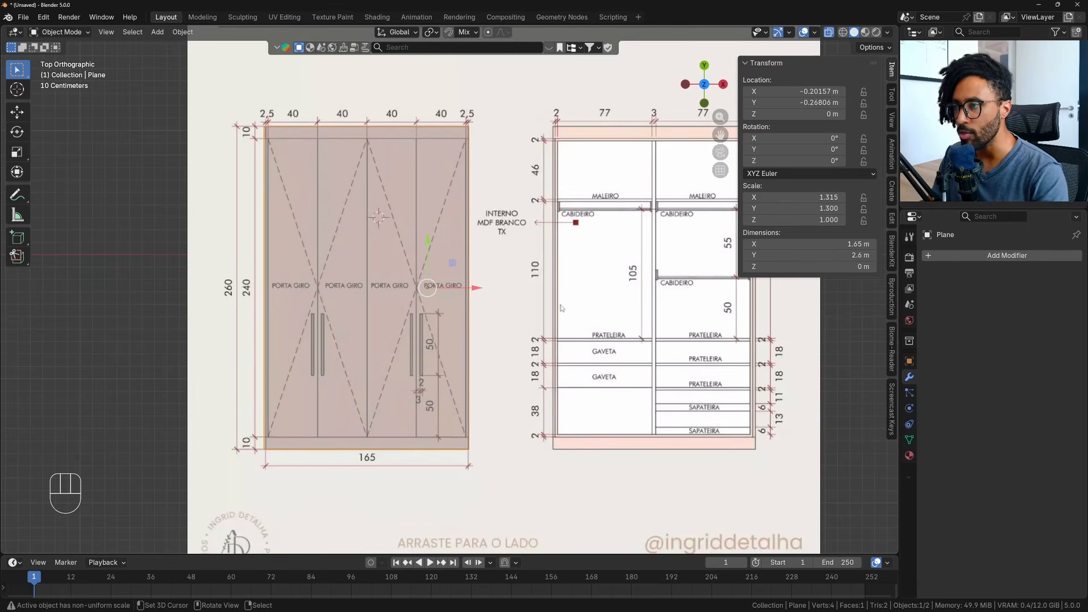
{"action": "middle_click_drag", "start_coordinate": [561, 308], "coordinate": [541, 310], "text": "shift"}
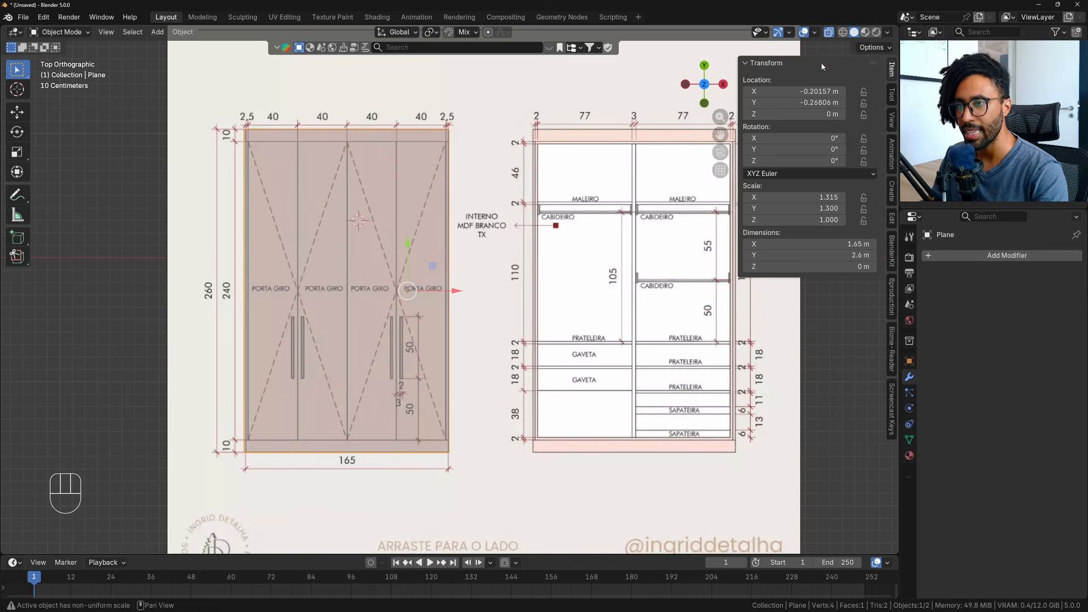
{"action": "key", "text": "n"}
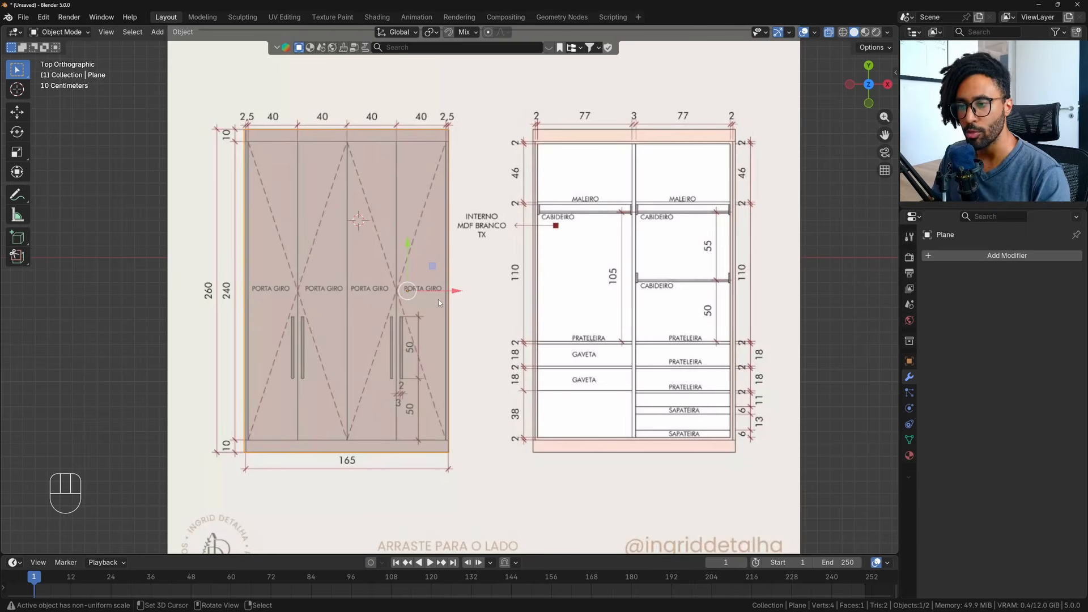
Switch to File Explorer, open the second joinery drawing full size, examine the recessed handle detail and close the image.
{"action": "key", "text": "alt+Tab"}
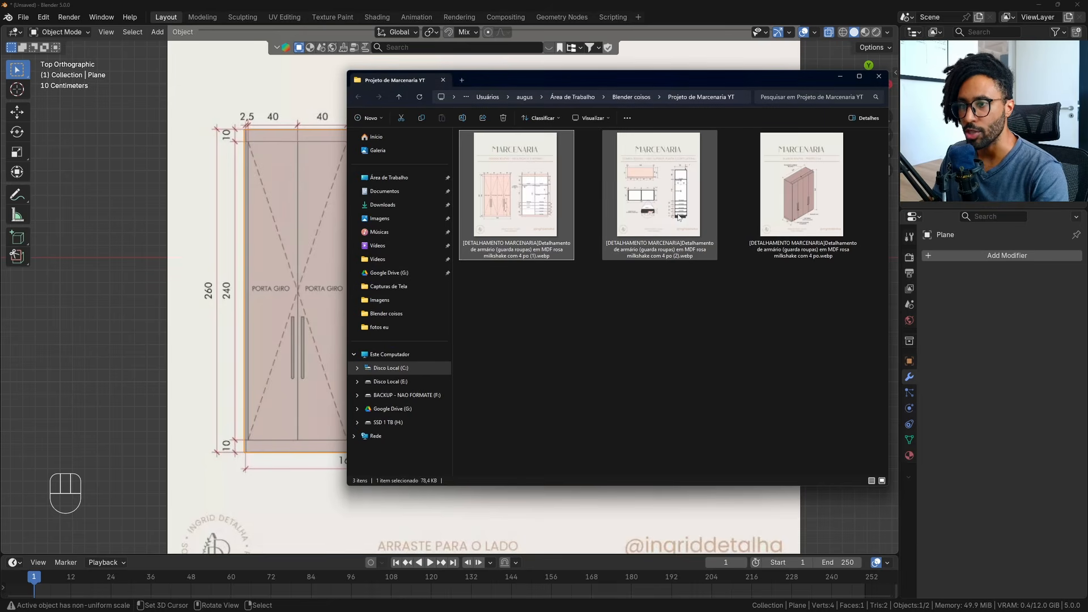
{"action": "left_click", "coordinate": [678, 217]}
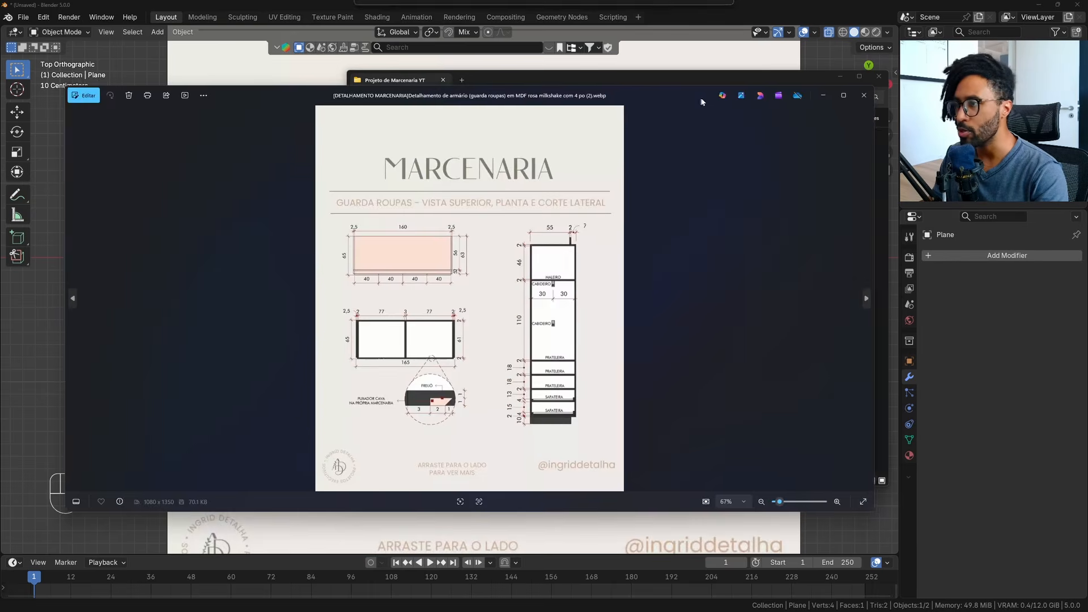
{"action": "double_click", "coordinate": [699, 101]}
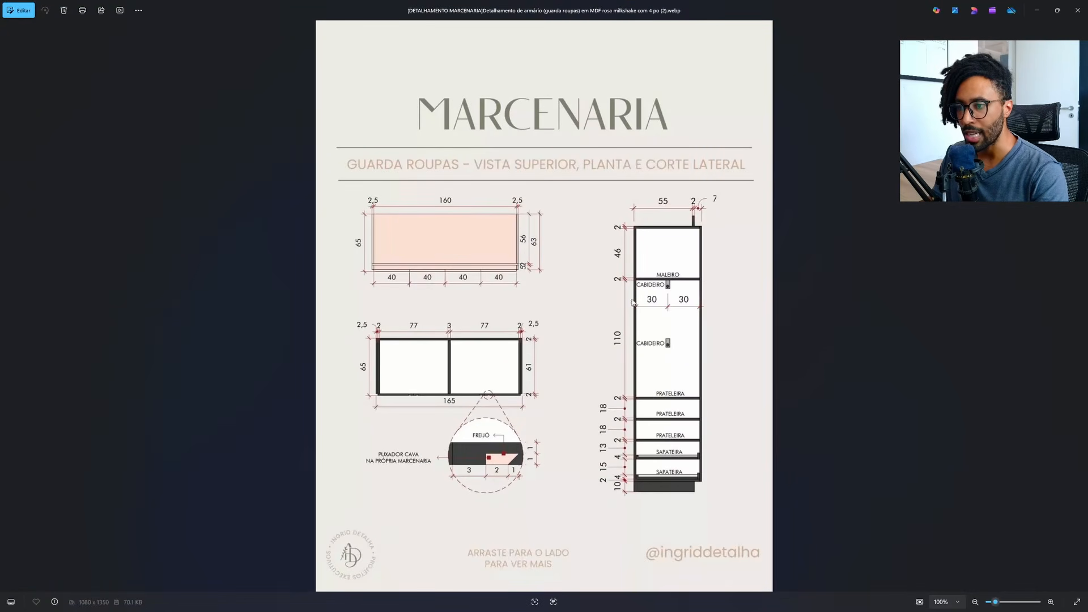
{"action": "scroll", "coordinate": [526, 431], "scroll_direction": "up", "scroll_amount": 5}
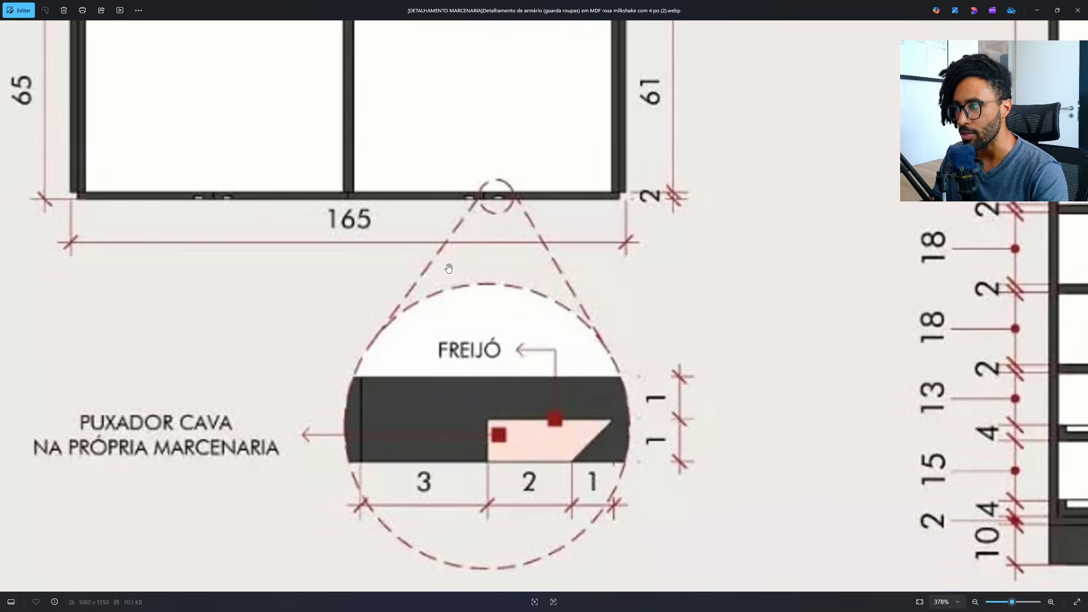
{"action": "left_click", "coordinate": [1077, 11]}
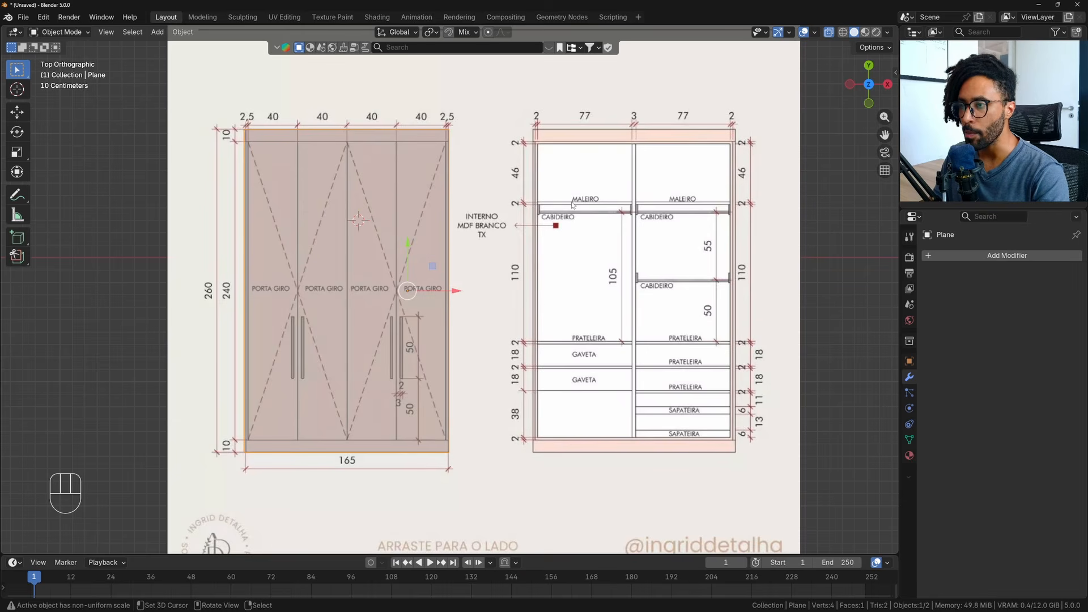
Move the plane along X from the front view onto the wardrobe's interior view.
{"action": "left_click_drag", "start_coordinate": [457, 292], "coordinate": [745, 259]}
{"action": "middle_click_drag", "start_coordinate": [647, 268], "coordinate": [523, 277], "text": "shift"}
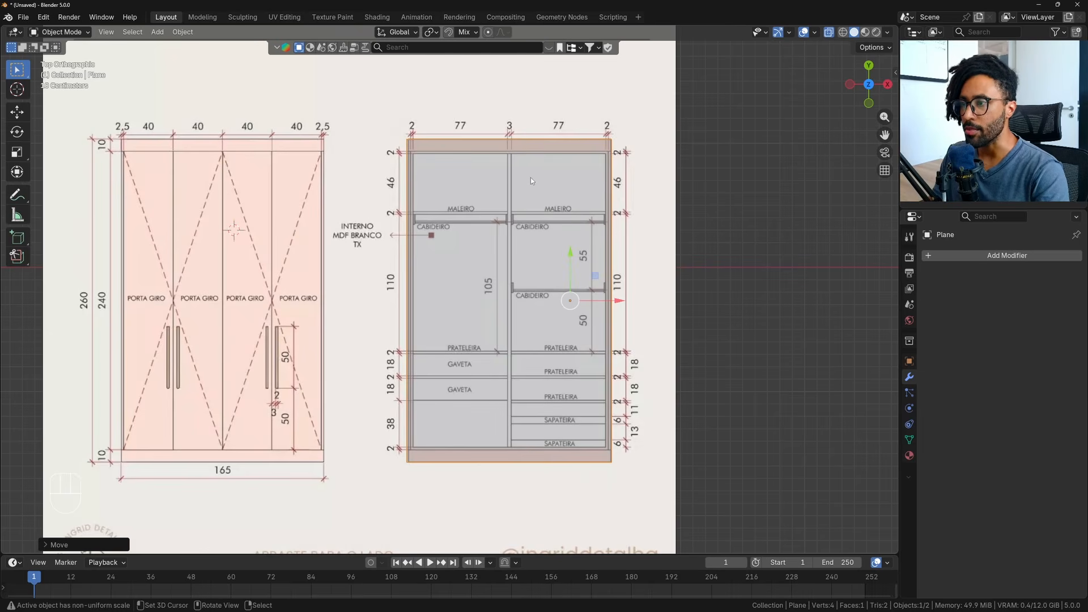
{"action": "scroll", "coordinate": [602, 424], "scroll_direction": "up", "scroll_amount": 1}
{"action": "scroll", "coordinate": [602, 424], "scroll_direction": "down", "scroll_amount": 3, "text": "shift"}
{"action": "scroll", "coordinate": [491, 369], "scroll_direction": "up", "scroll_amount": 2}
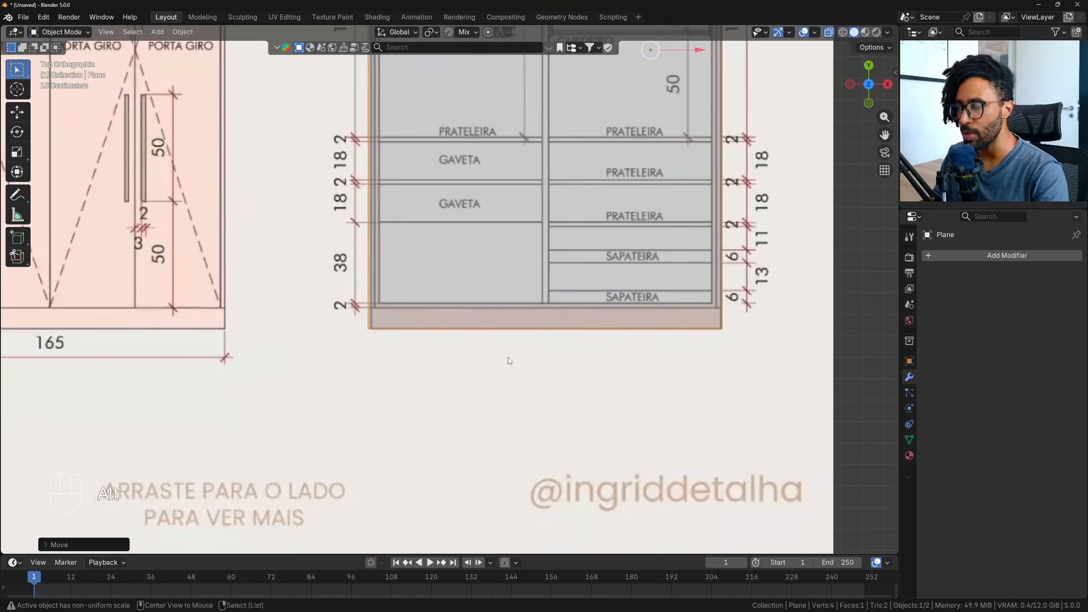
Switch to the image viewer's perspective drawing and examine the wardrobe's base and its recessed top closure.
{"action": "key", "text": "alt+Tab"}
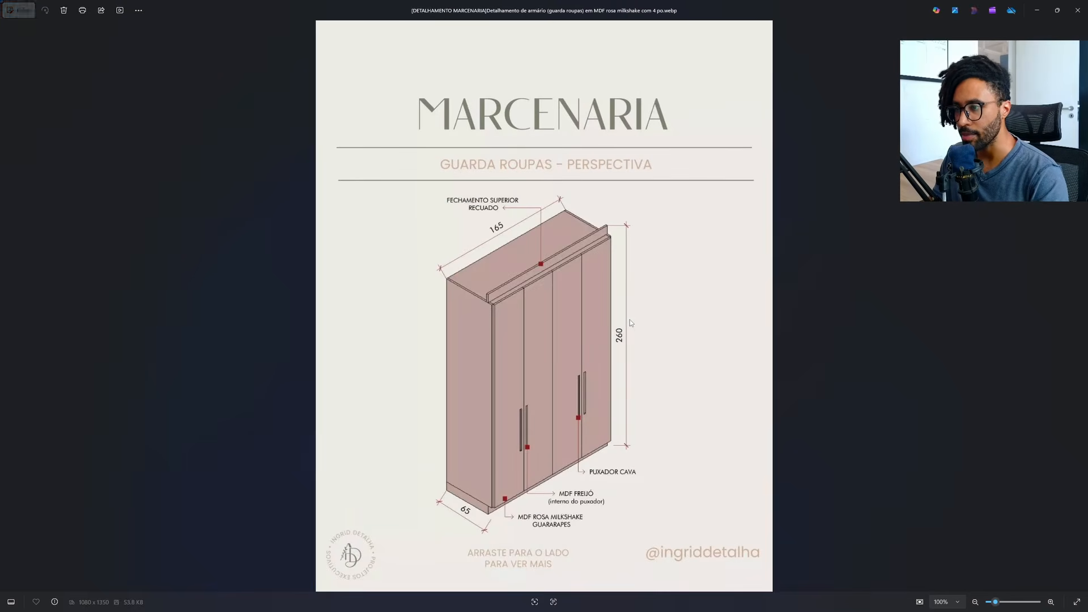
{"action": "scroll", "coordinate": [576, 304], "scroll_direction": "up", "scroll_amount": 4}
{"action": "left_click_drag", "start_coordinate": [575, 304], "coordinate": [572, 268]}
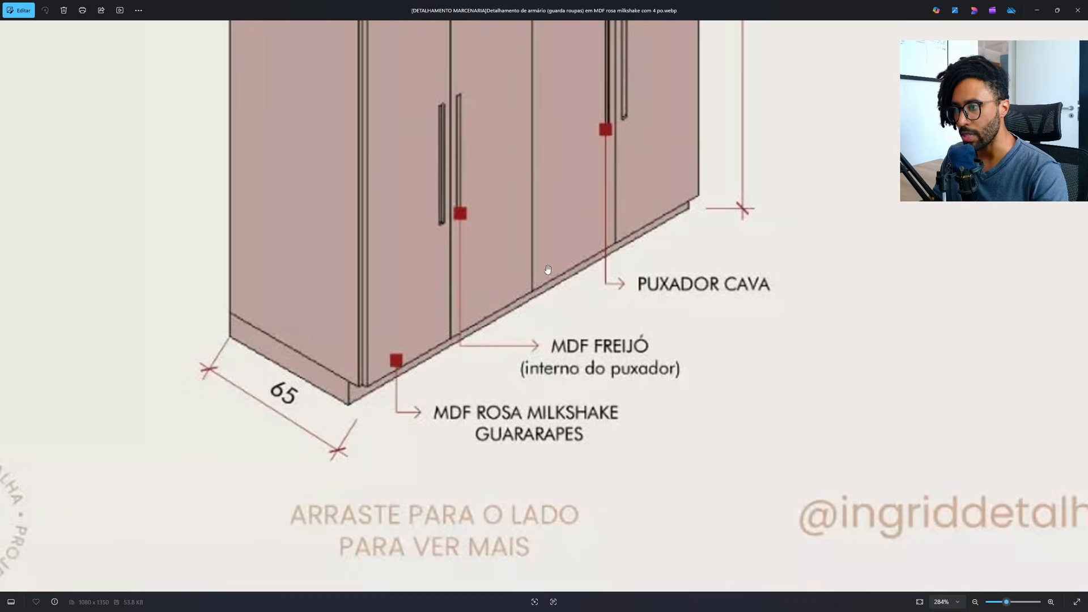
{"action": "scroll", "coordinate": [548, 271], "scroll_direction": "down", "scroll_amount": 2}
{"action": "left_click_drag", "start_coordinate": [599, 201], "coordinate": [583, 276]}
{"action": "scroll", "coordinate": [569, 256], "scroll_direction": "up", "scroll_amount": 2}
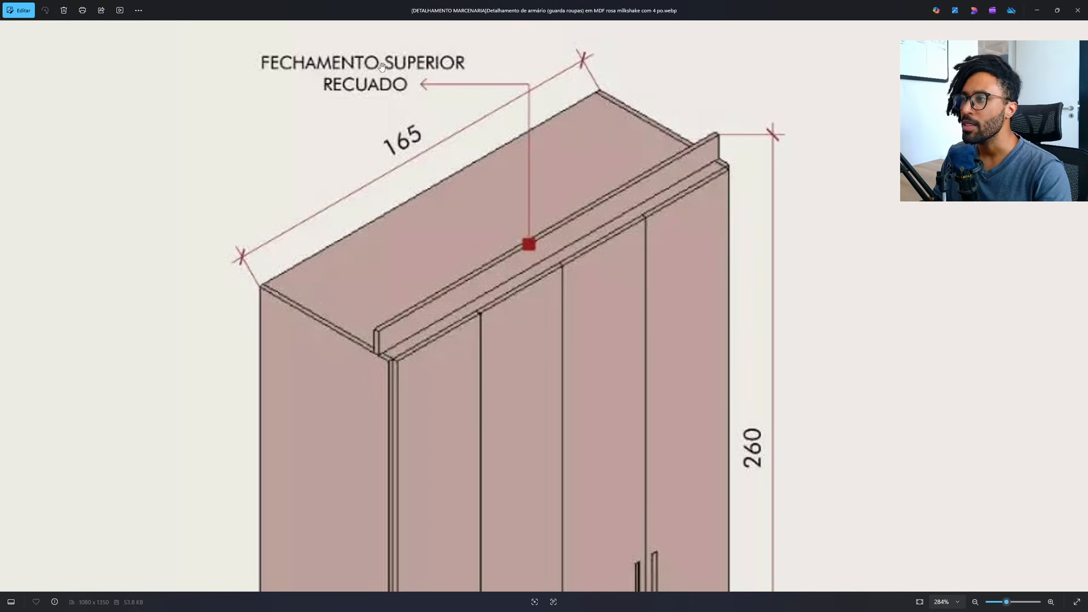
{"action": "scroll", "coordinate": [610, 204], "scroll_direction": "down", "scroll_amount": 3}
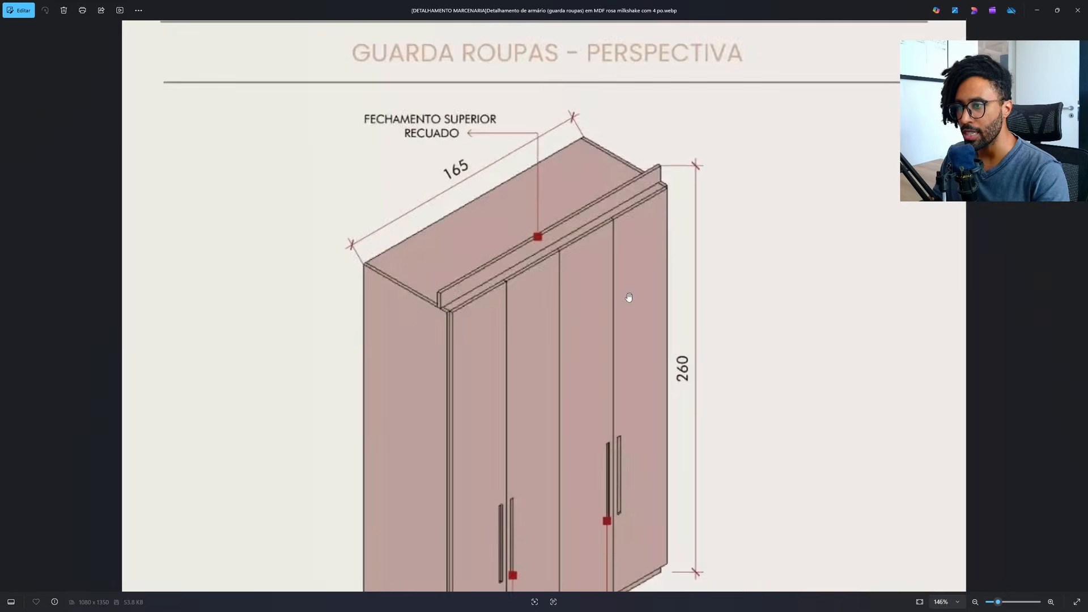
{"action": "scroll", "coordinate": [588, 390], "scroll_direction": "down", "scroll_amount": 3}
Examine the depth dimensions in the drawing with top view, plan and side section, and close the image viewer.
{"action": "key", "text": "Right"}
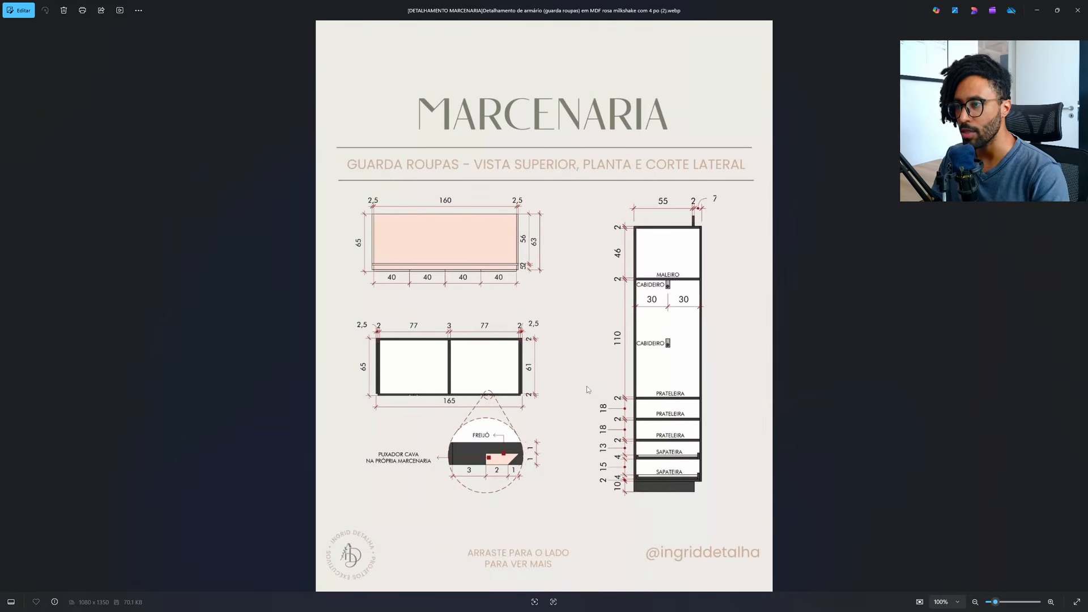
{"action": "scroll", "coordinate": [587, 210], "scroll_direction": "up", "scroll_amount": 4}
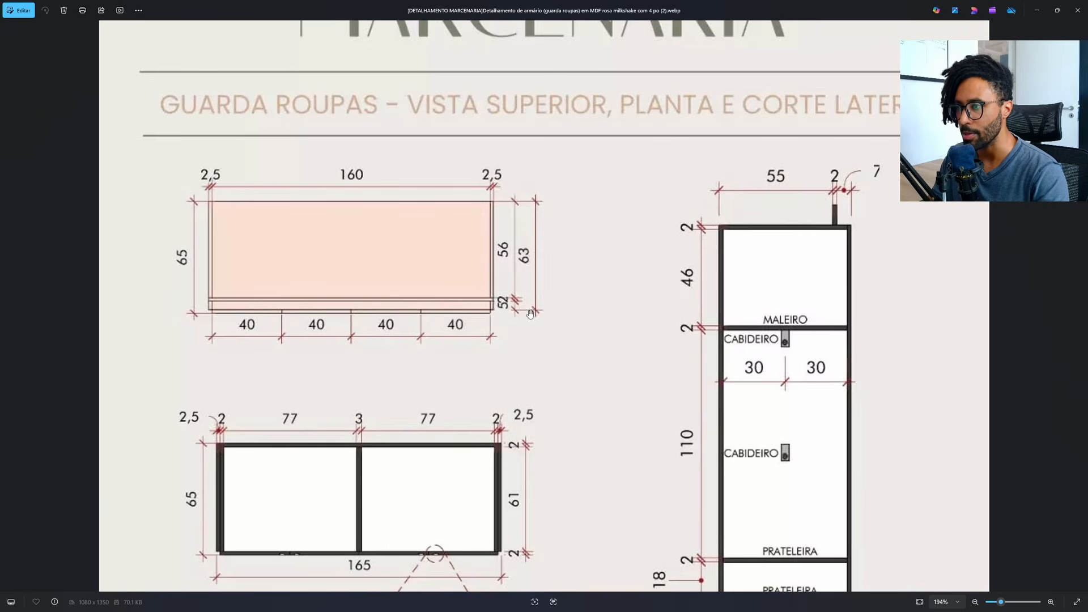
{"action": "scroll", "coordinate": [508, 315], "scroll_direction": "up", "scroll_amount": 1}
{"action": "scroll", "coordinate": [508, 315], "scroll_direction": "up", "scroll_amount": 4}
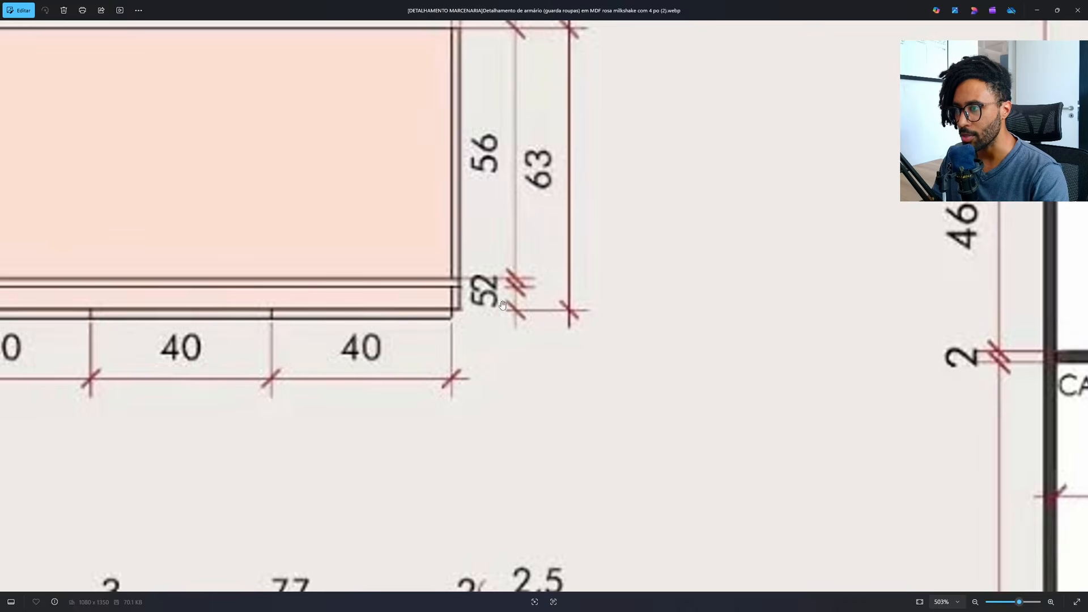
{"action": "scroll", "coordinate": [516, 331], "scroll_direction": "down", "scroll_amount": 3}
{"action": "scroll", "coordinate": [516, 331], "scroll_direction": "down", "scroll_amount": 4}
{"action": "scroll", "coordinate": [501, 196], "scroll_direction": "up", "scroll_amount": 5}
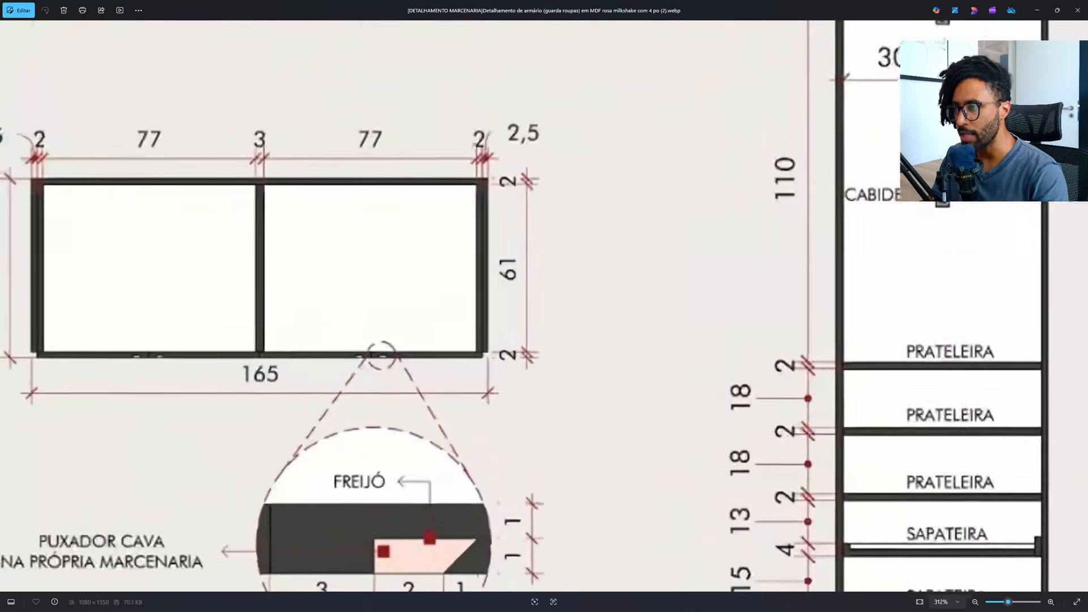
{"action": "scroll", "coordinate": [501, 196], "scroll_direction": "down", "scroll_amount": 5}
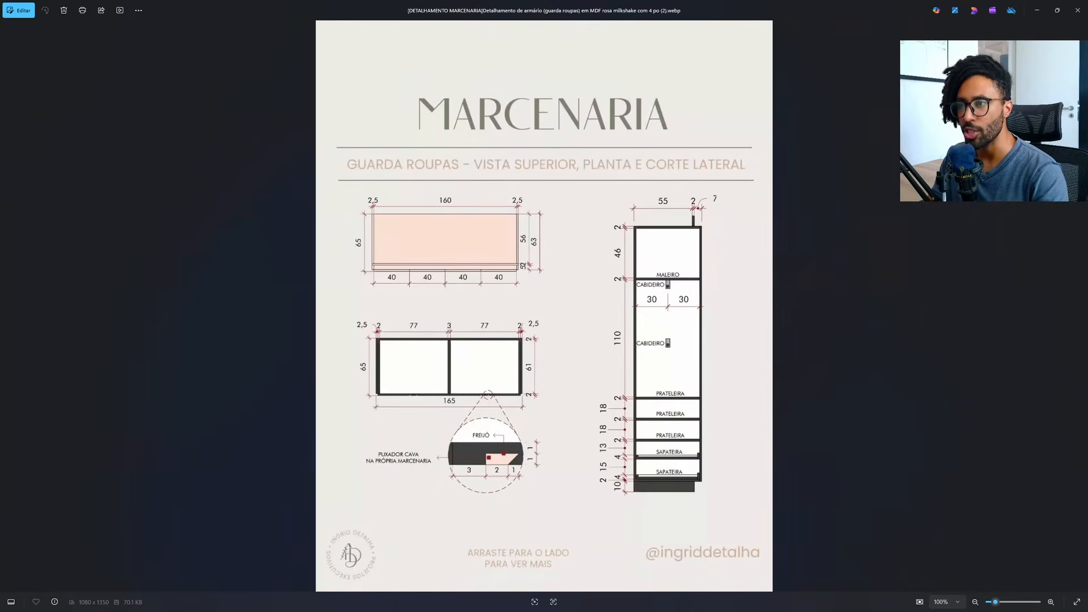
{"action": "left_click", "coordinate": [1078, 16]}
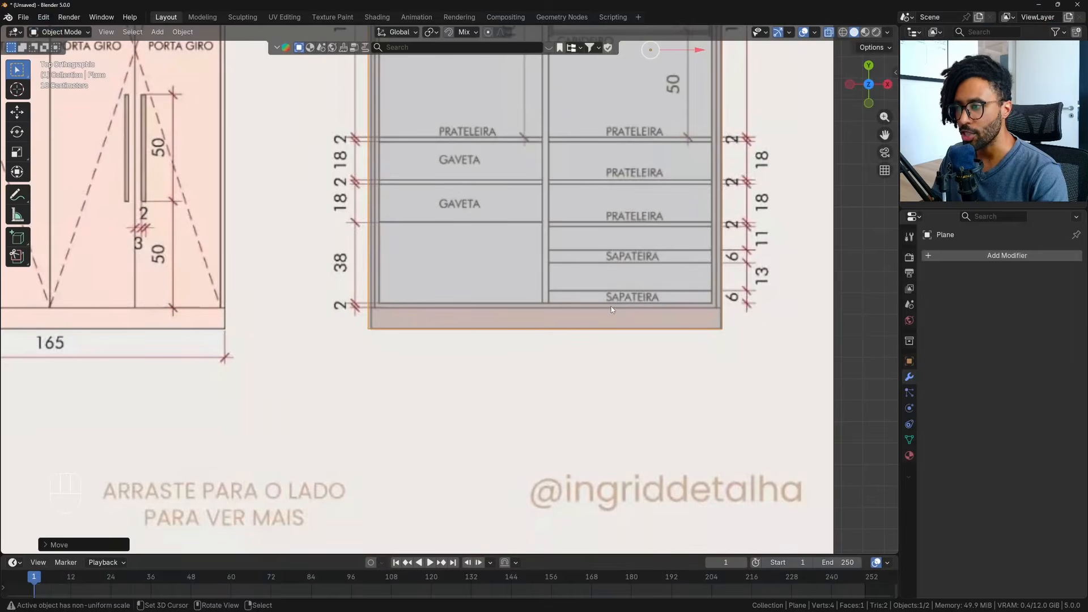
Nudge the wardrobe plane along X to align its edges precisely with the interior view's outline.
{"action": "scroll", "coordinate": [394, 308], "scroll_direction": "up", "scroll_amount": 3}
{"action": "scroll", "coordinate": [320, 323], "scroll_direction": "down", "scroll_amount": 3}
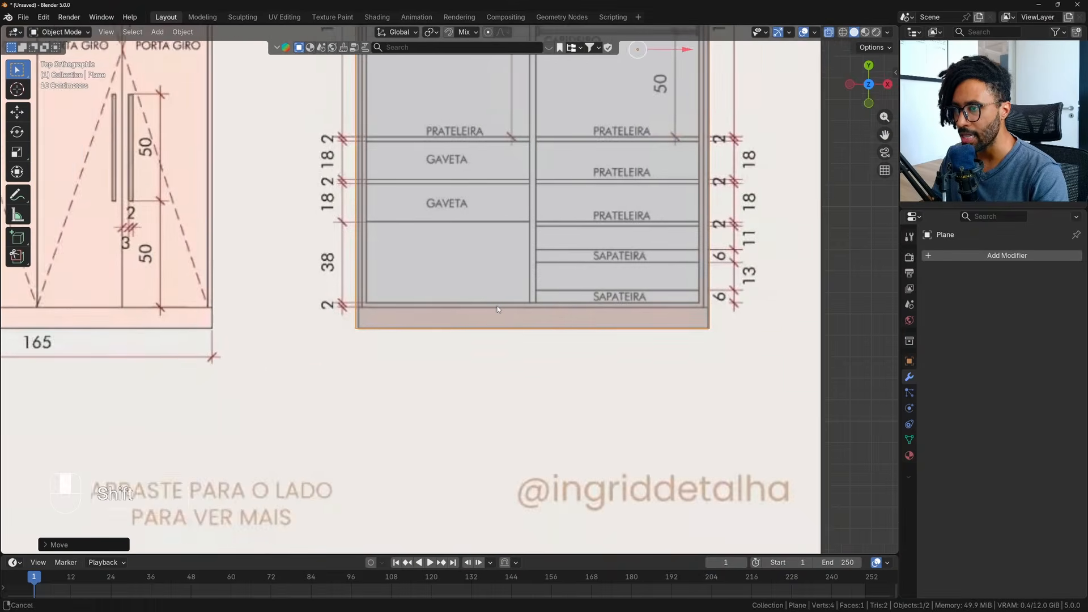
{"action": "scroll", "coordinate": [795, 360], "scroll_direction": "up", "scroll_amount": 1}
{"action": "scroll", "coordinate": [480, 340], "scroll_direction": "up", "scroll_amount": 1}
{"action": "key", "text": "g"}
{"action": "key", "text": "x"}
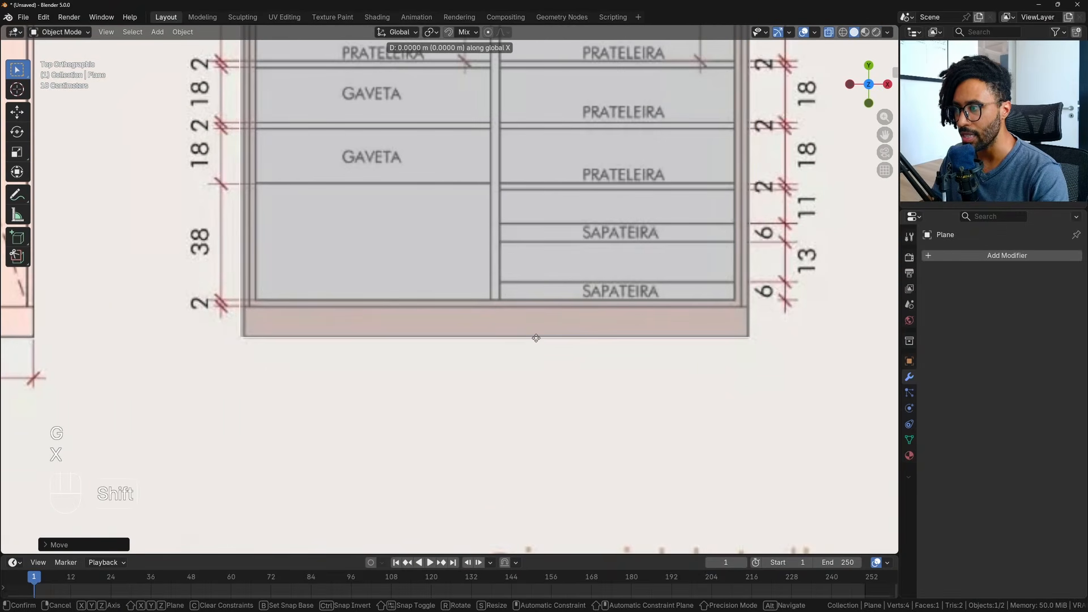
{"action": "left_click", "coordinate": [550, 336]}
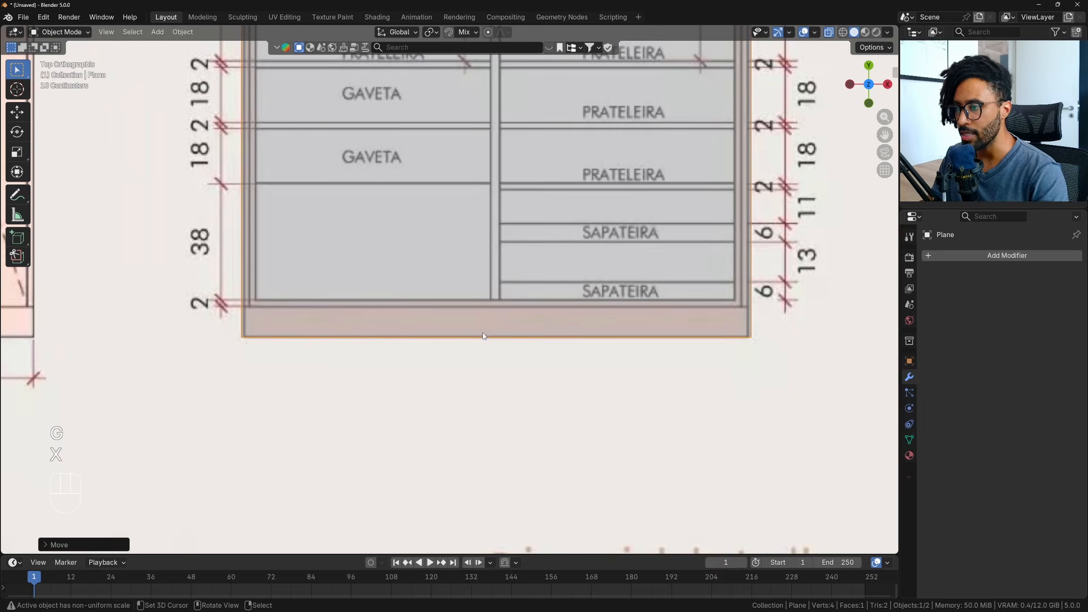
In Edit Mode, select the wardrobe plane's lower-left corner vertex and snap the 3D cursor to that vertex.
{"action": "key", "text": "Tab"}
{"action": "scroll", "coordinate": [493, 279], "scroll_direction": "down", "scroll_amount": 4}
{"action": "scroll", "coordinate": [493, 279], "scroll_direction": "down", "scroll_amount": 4}
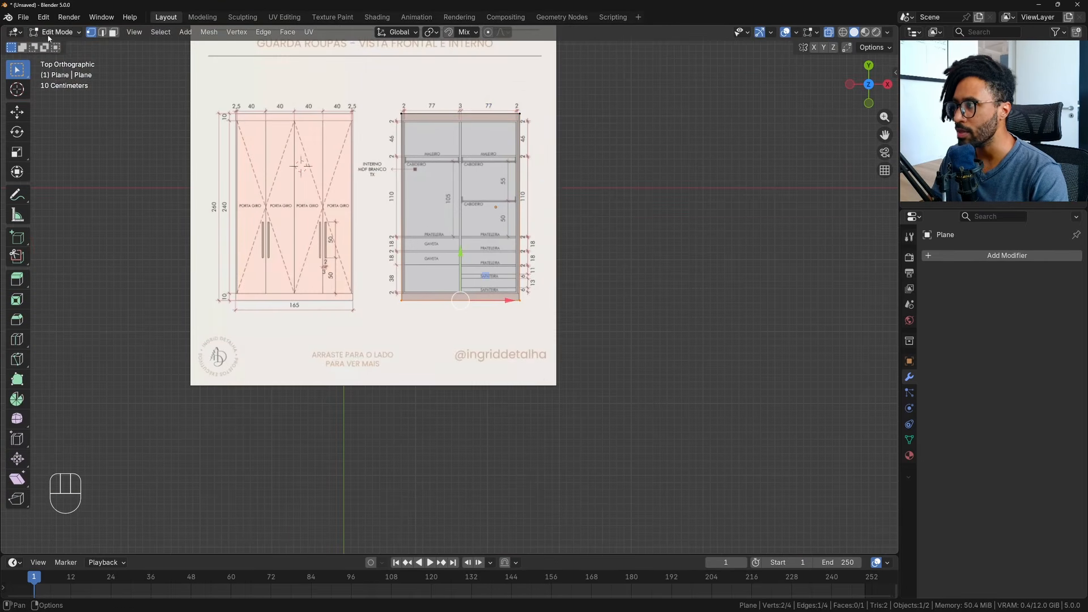
{"action": "left_click", "coordinate": [80, 32]}
{"action": "scroll", "coordinate": [582, 322], "scroll_direction": "up", "scroll_amount": 5}
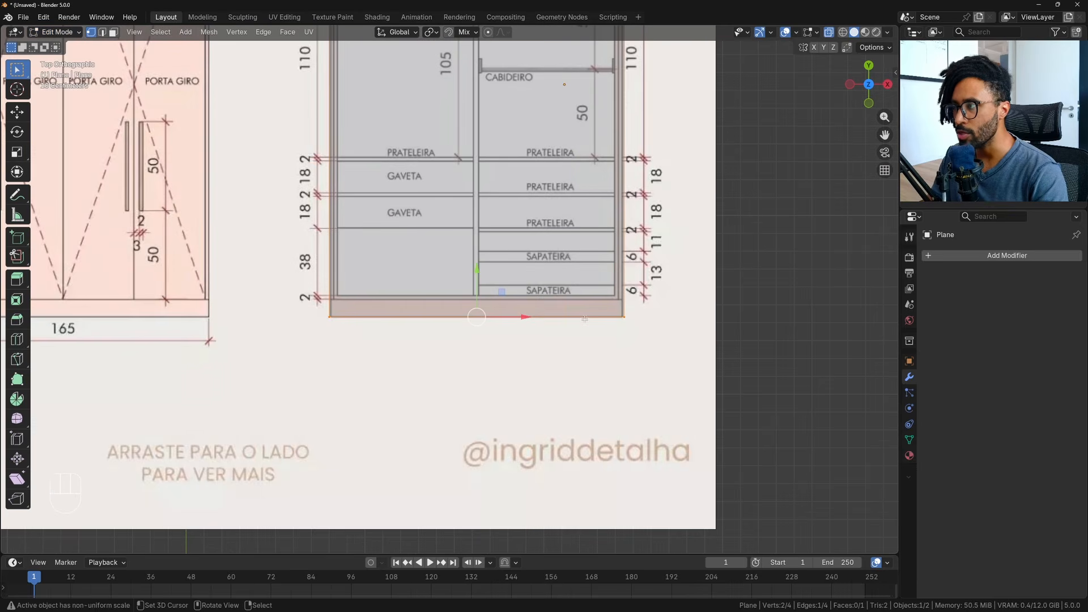
{"action": "left_click", "coordinate": [340, 331]}
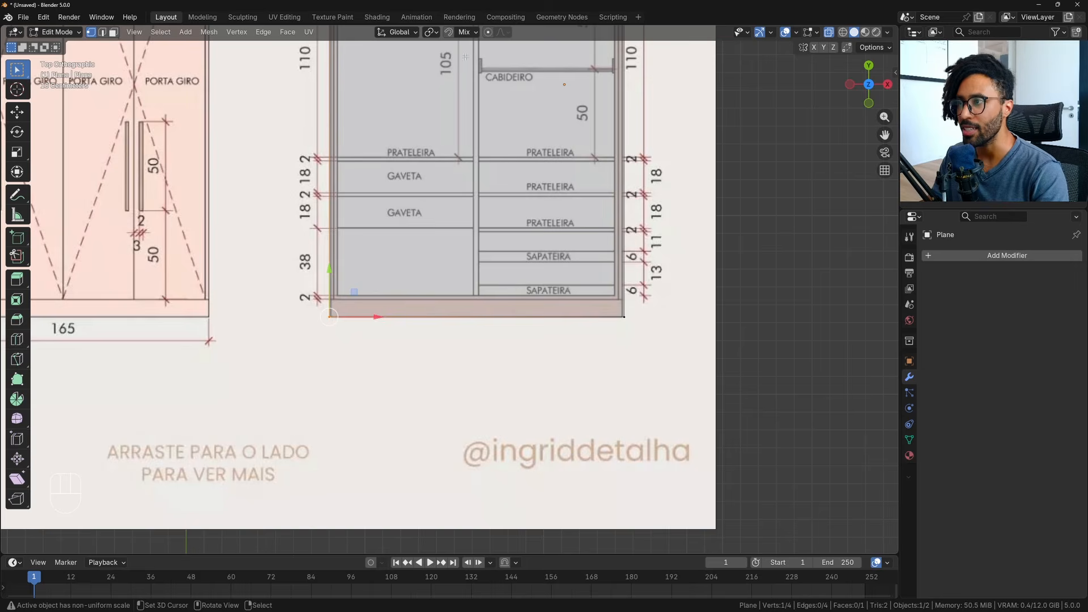
{"action": "left_click", "coordinate": [17, 89]}
{"action": "scroll", "coordinate": [235, 111], "scroll_direction": "down", "scroll_amount": 3}
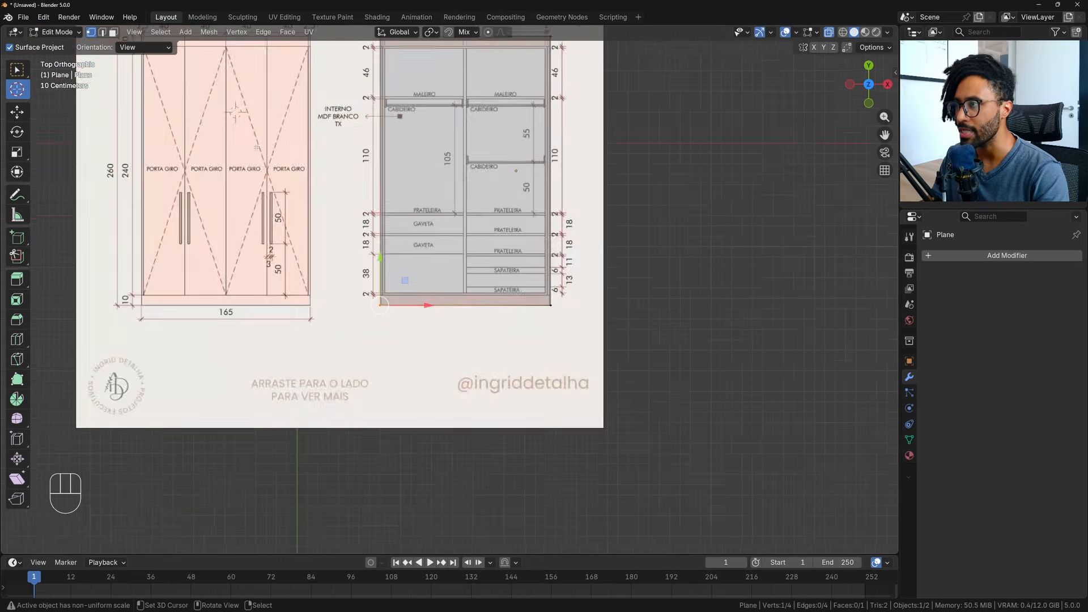
{"action": "scroll", "coordinate": [236, 110], "scroll_direction": "down", "scroll_amount": 4}
{"action": "scroll", "coordinate": [453, 287], "scroll_direction": "up", "scroll_amount": 5}
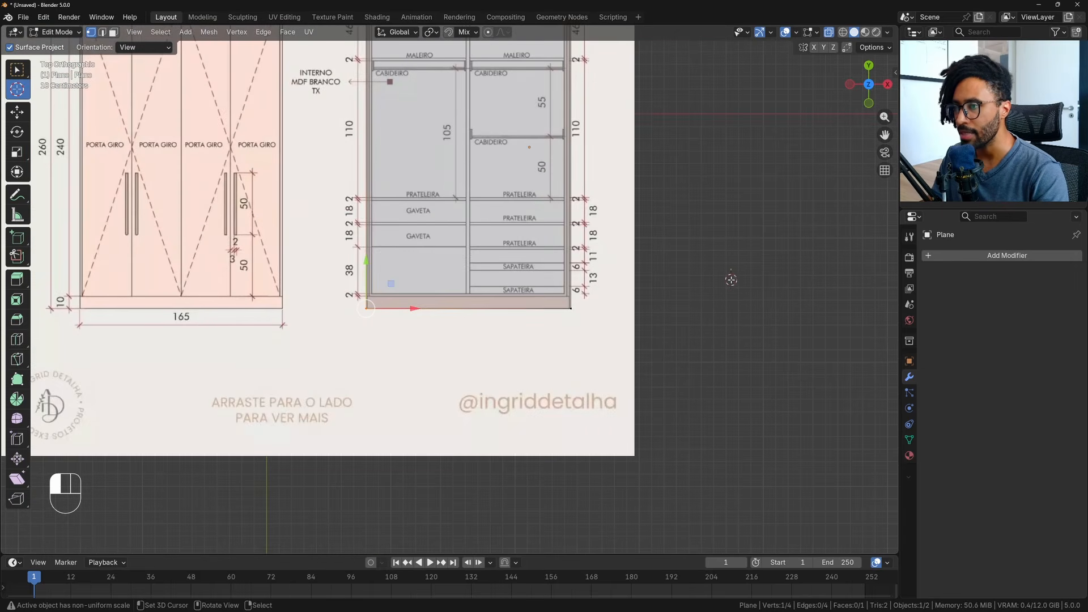
{"action": "key", "text": "g"}
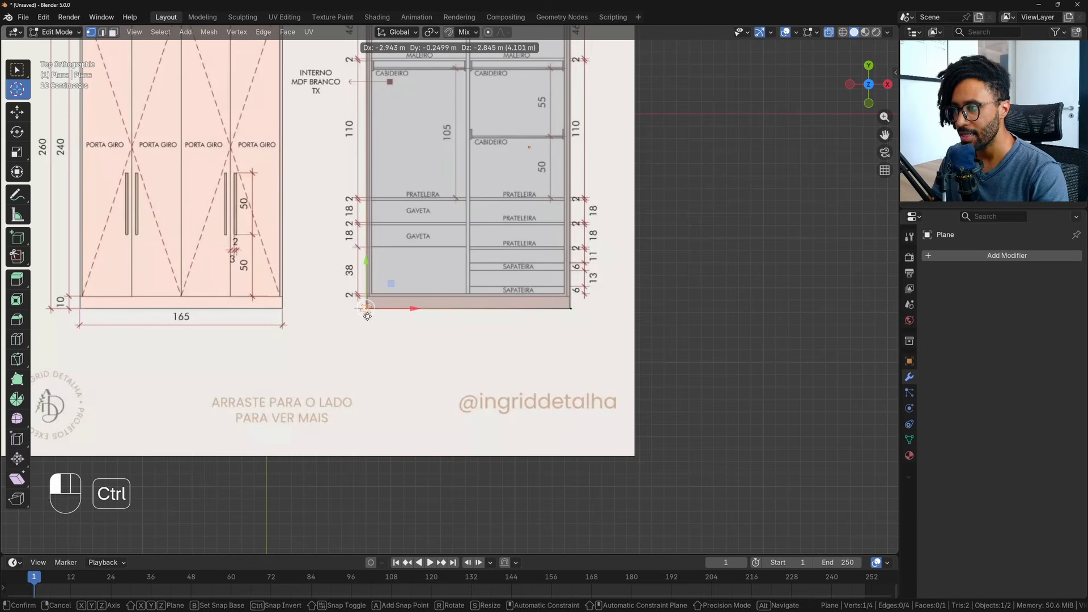
{"action": "left_click", "coordinate": [762, 307]}
{"action": "key", "text": "shift+s"}
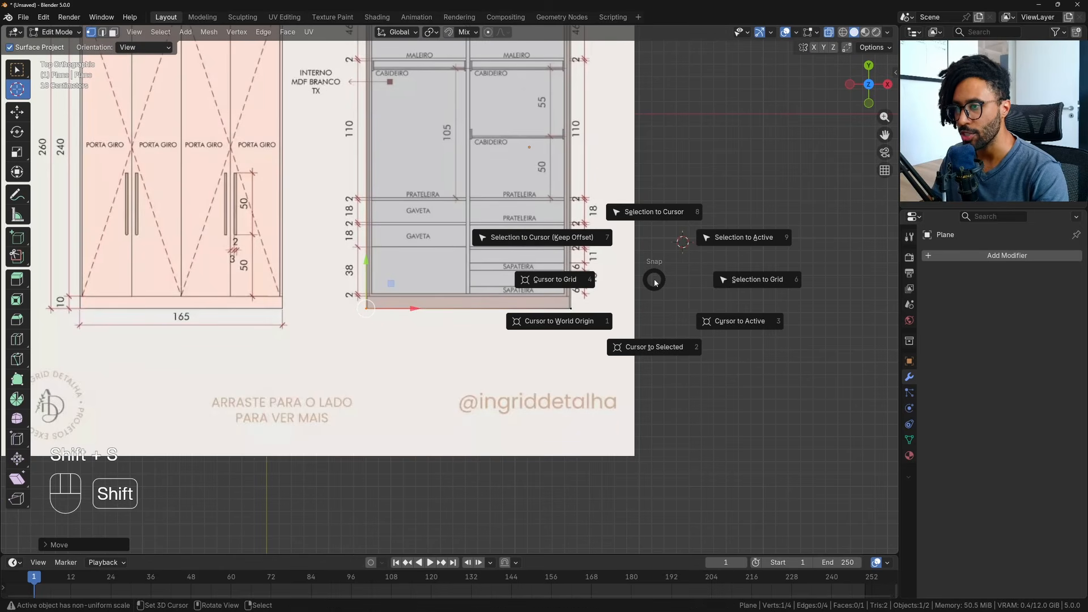
{"action": "left_click", "coordinate": [669, 351]}
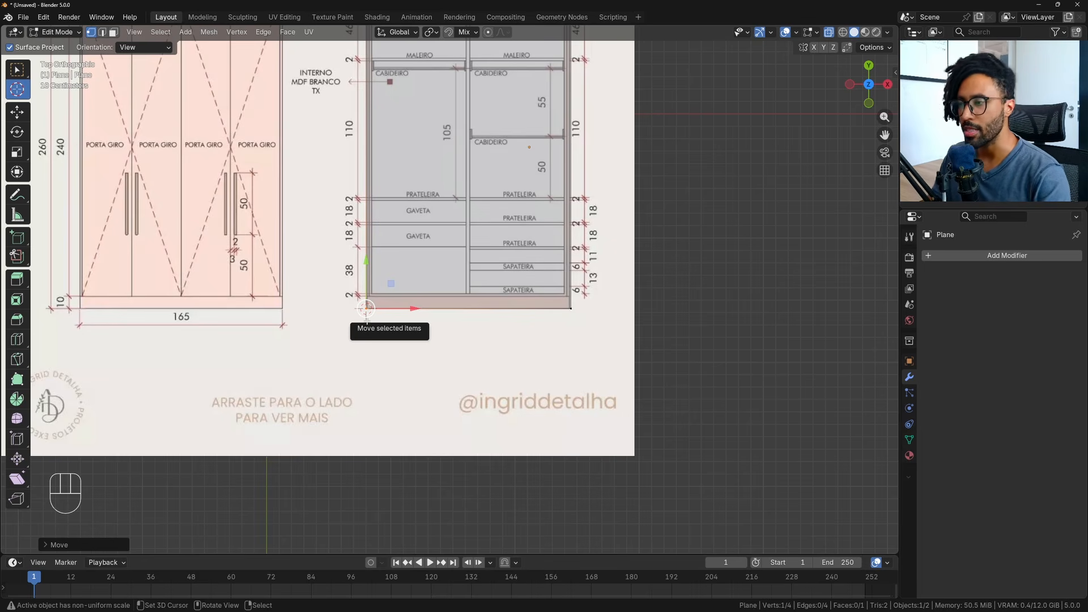
Return to Object Mode and add a new mesh plane at the 3D cursor on the wardrobe's lower-left corner.
{"action": "scroll", "coordinate": [366, 308], "scroll_direction": "up", "scroll_amount": 2}
{"action": "key", "text": "Tab"}
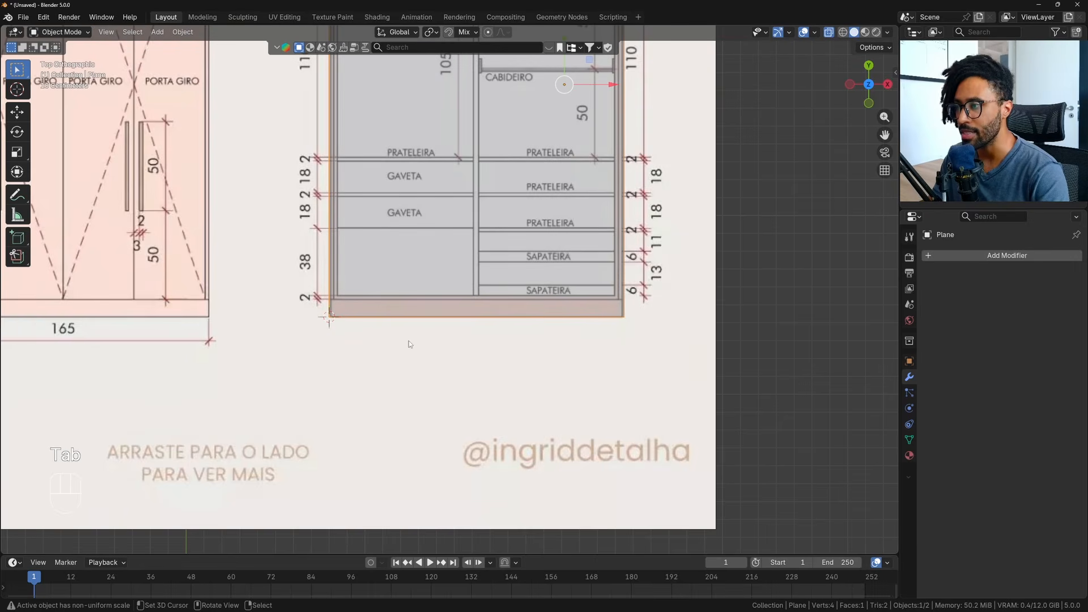
{"action": "left_click", "coordinate": [59, 32]}
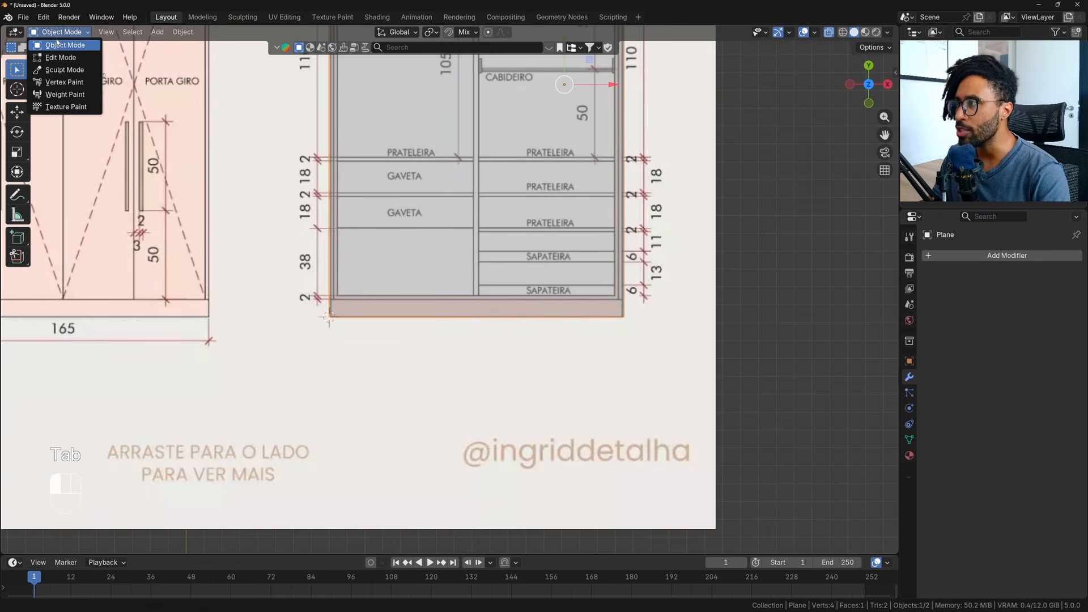
{"action": "key", "text": "shift+a"}
{"action": "mouse_move", "coordinate": [350, 294]}
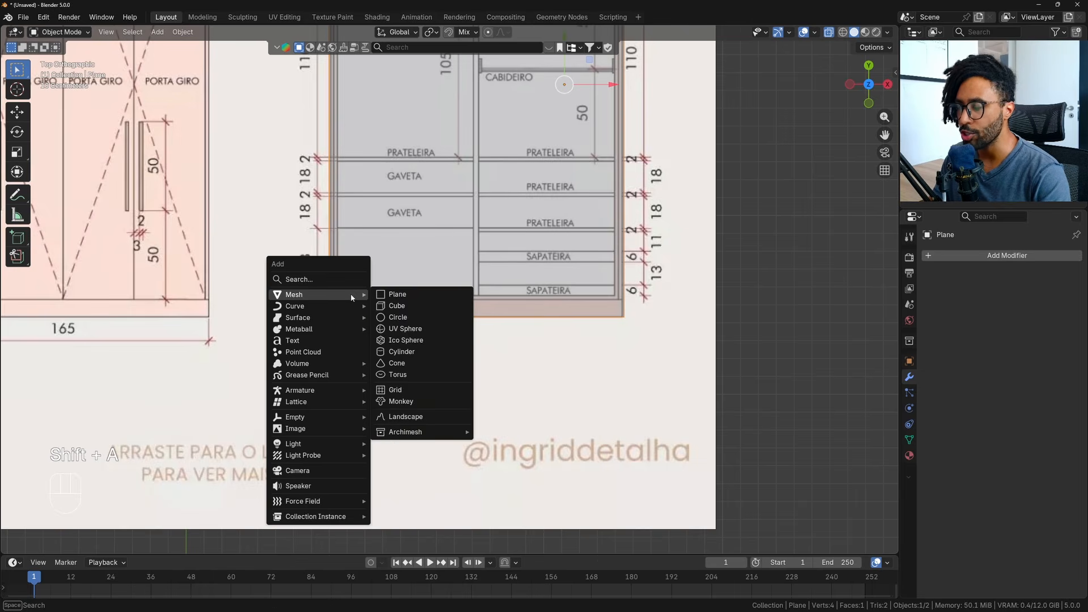
{"action": "left_click", "coordinate": [425, 294]}
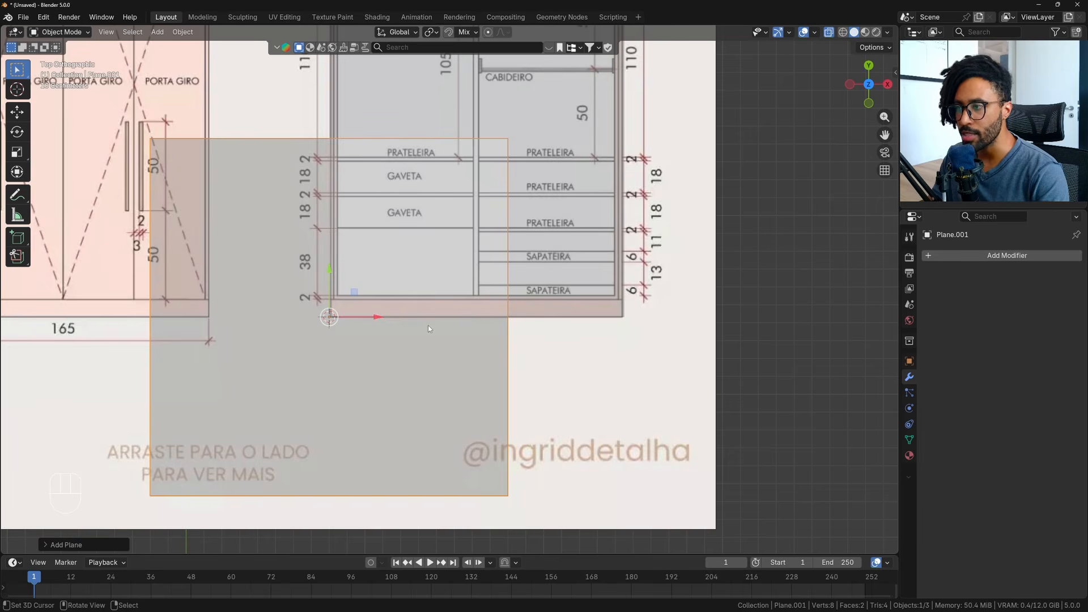
In Edit Mode, split the new plane into four quarters with one vertical and one horizontal centred loop cut.
{"action": "key", "text": "Tab"}
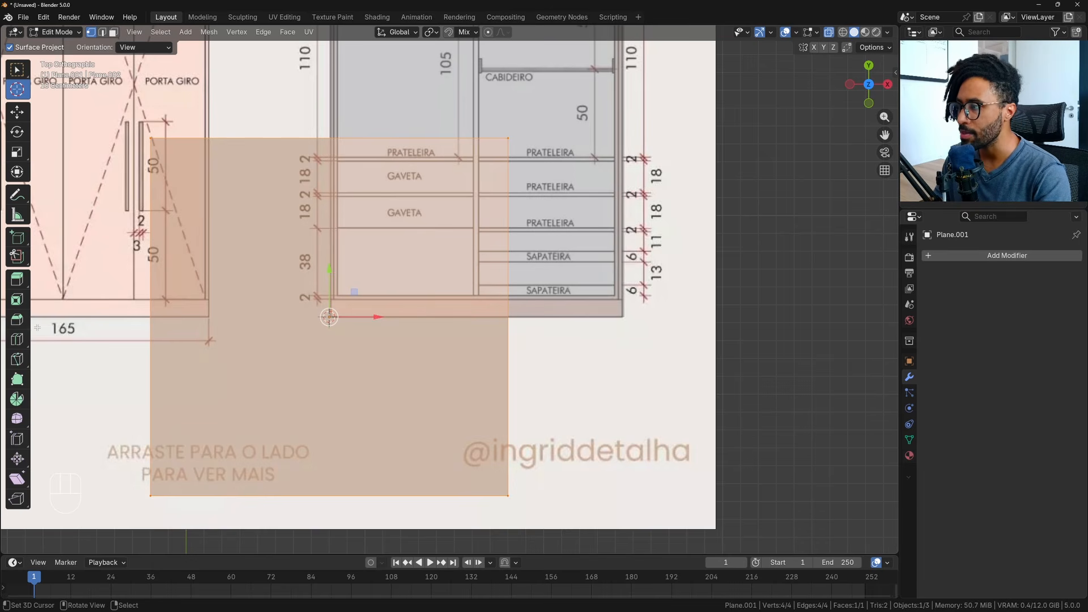
{"action": "left_click", "coordinate": [17, 319]}
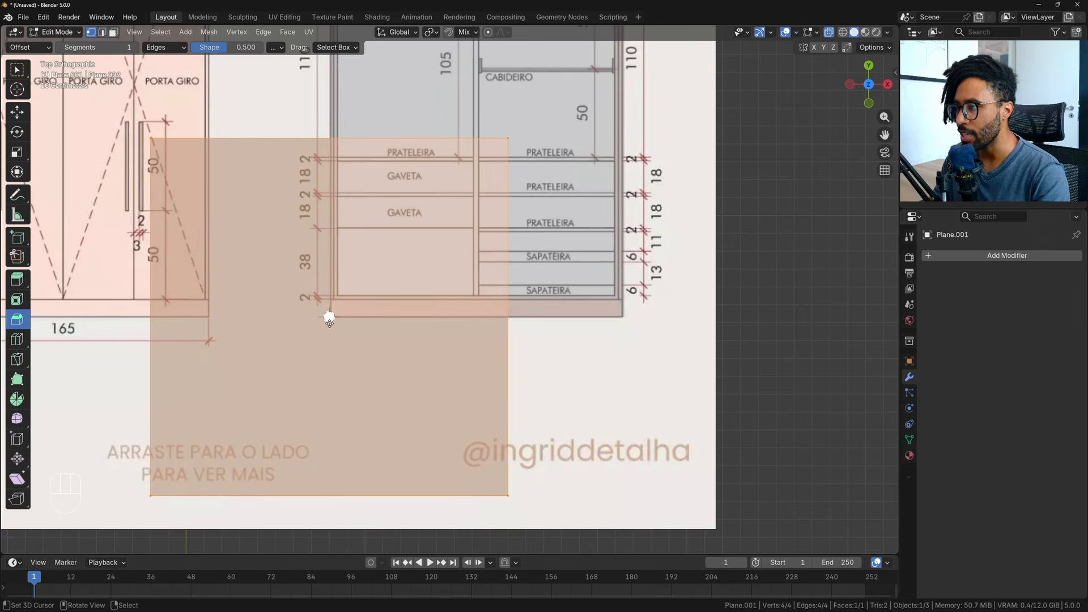
{"action": "left_click", "coordinate": [21, 342]}
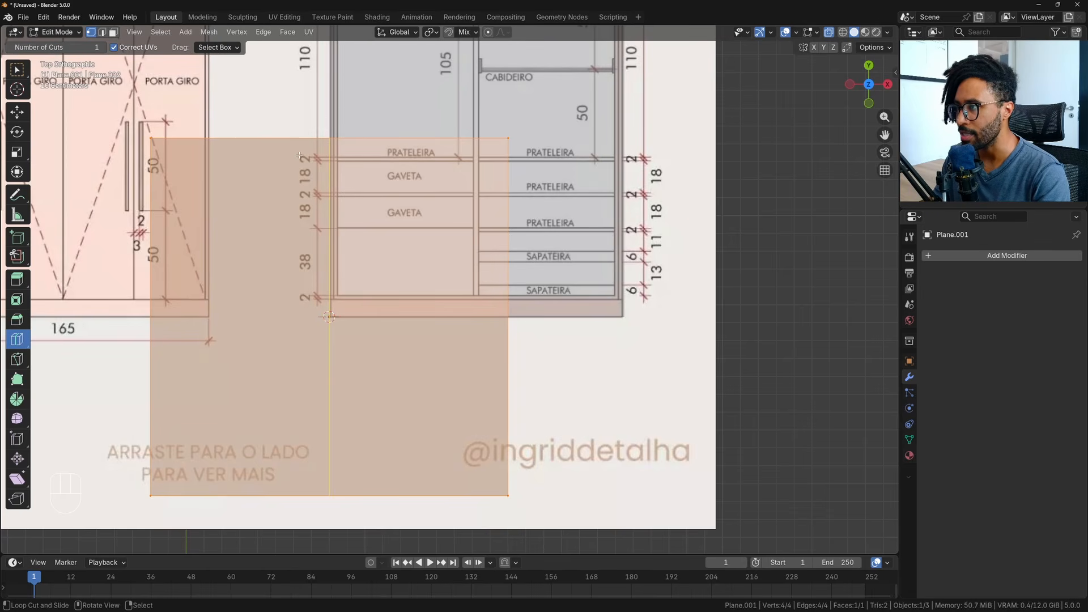
{"action": "left_click", "coordinate": [335, 160]}
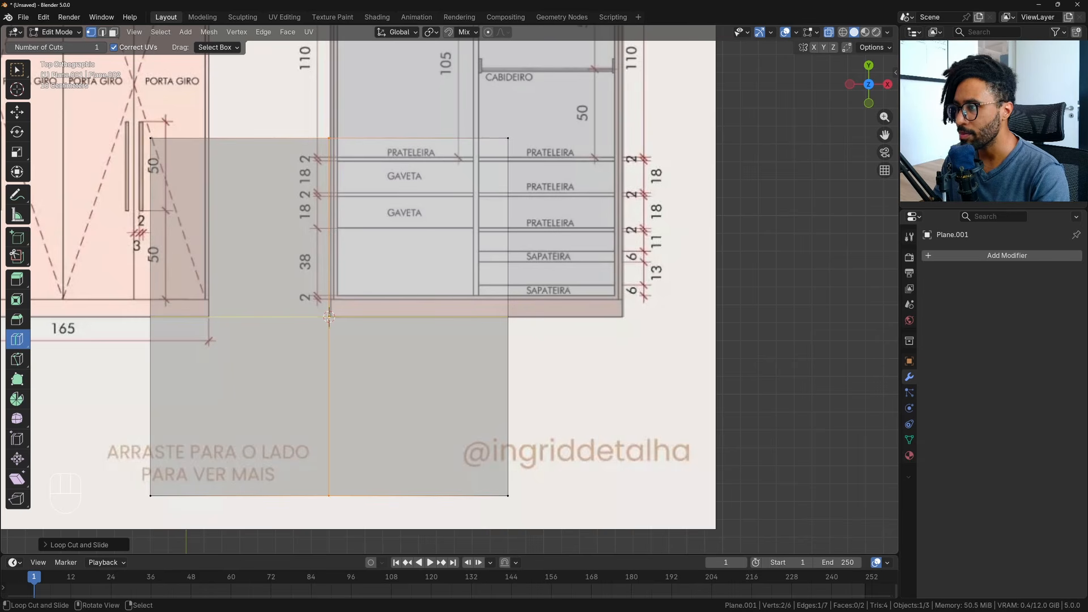
{"action": "left_click", "coordinate": [502, 320]}
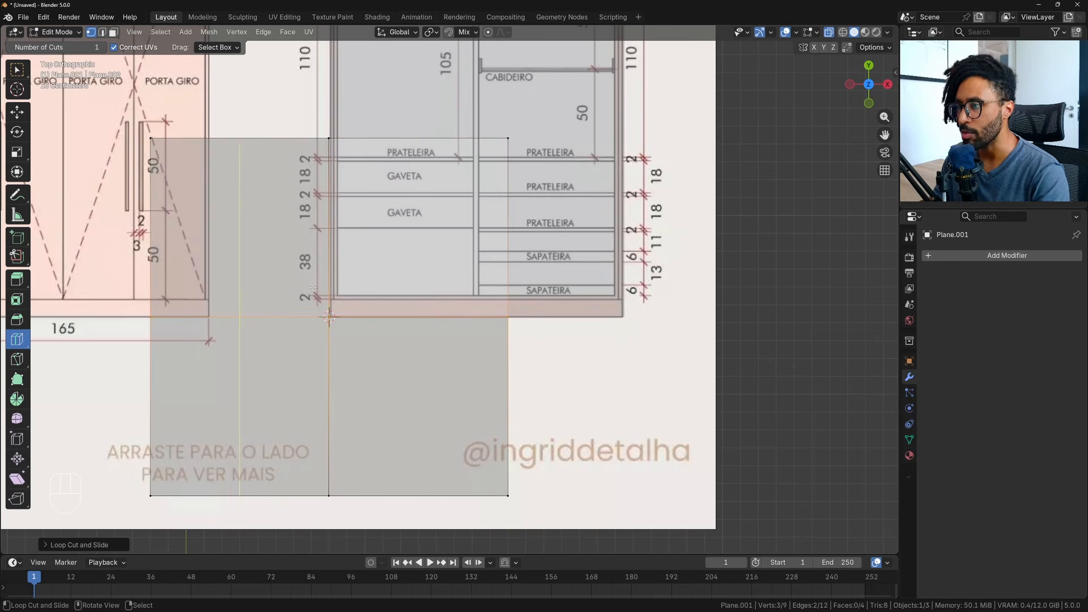
Delete the new plane's left and bottom vertices, keeping only the upper-right quarter that starts at the 3D cursor.
{"action": "left_click", "coordinate": [23, 70]}
{"action": "scroll", "coordinate": [286, 480], "scroll_direction": "down", "scroll_amount": 2}
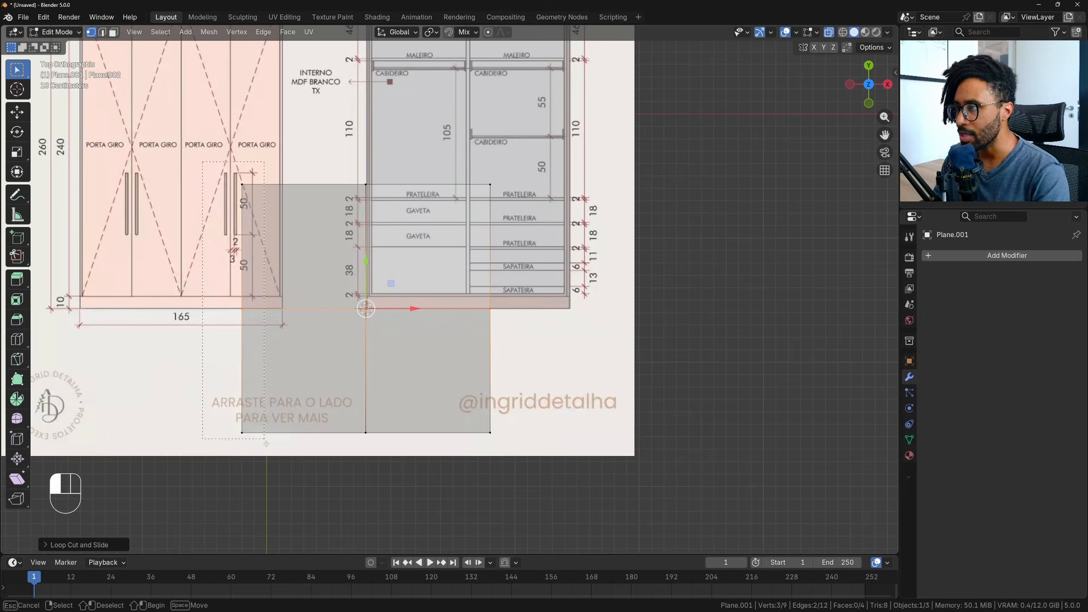
{"action": "key", "text": "Delete"}
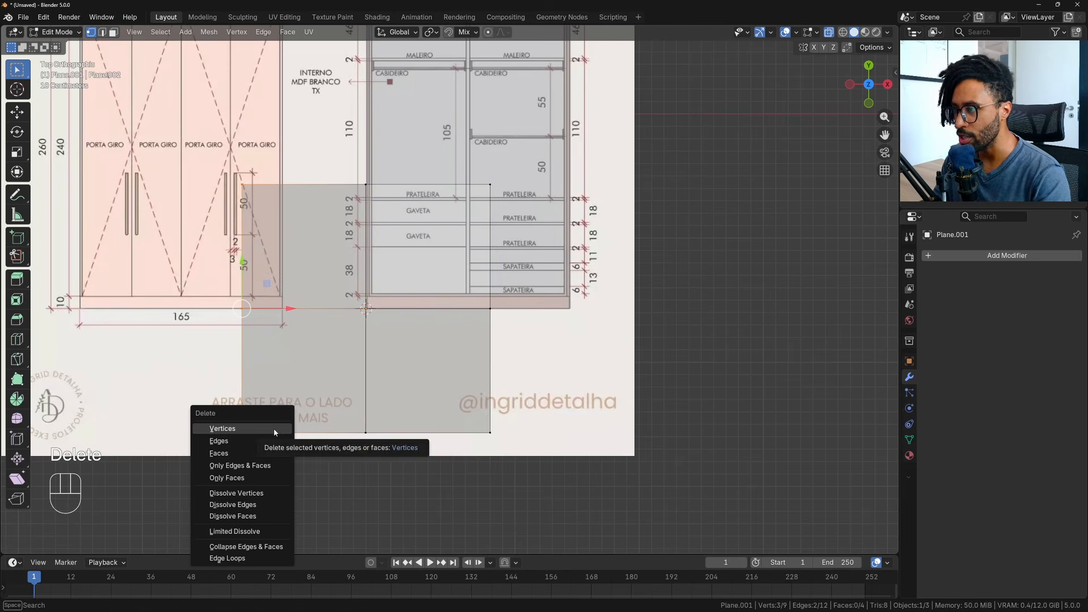
{"action": "left_click", "coordinate": [274, 428]}
{"action": "left_click_drag", "start_coordinate": [325, 385], "coordinate": [633, 519]}
{"action": "key", "text": "Delete"}
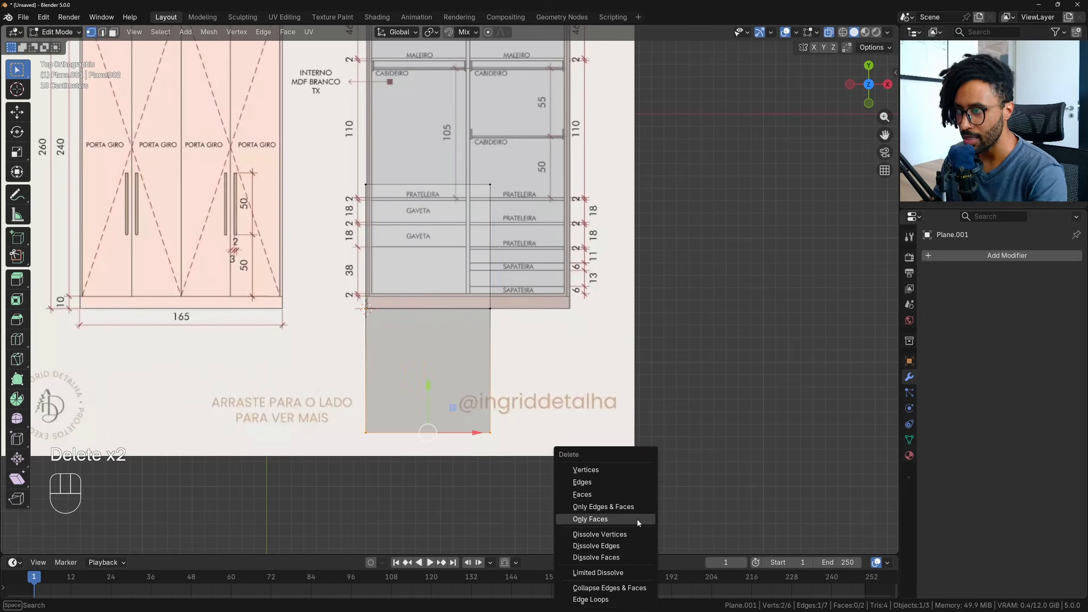
{"action": "left_click", "coordinate": [633, 475]}
Move the quarter plane's right edge along X, snapping it to the wardrobe plane's lower-right corner vertex.
{"action": "scroll", "coordinate": [547, 382], "scroll_direction": "up", "scroll_amount": 2}
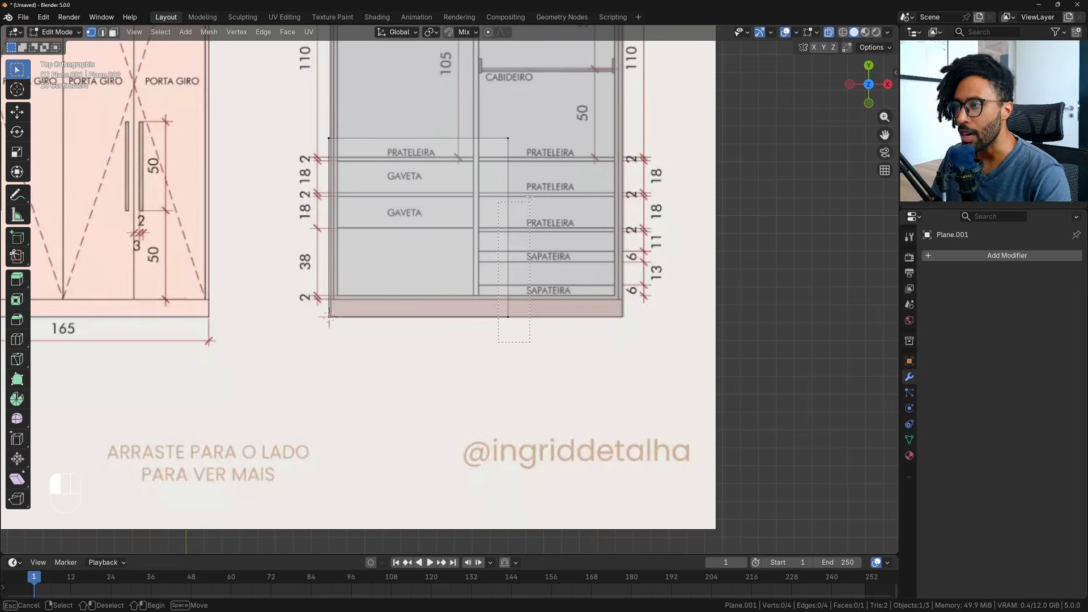
{"action": "left_click", "coordinate": [507, 141]}
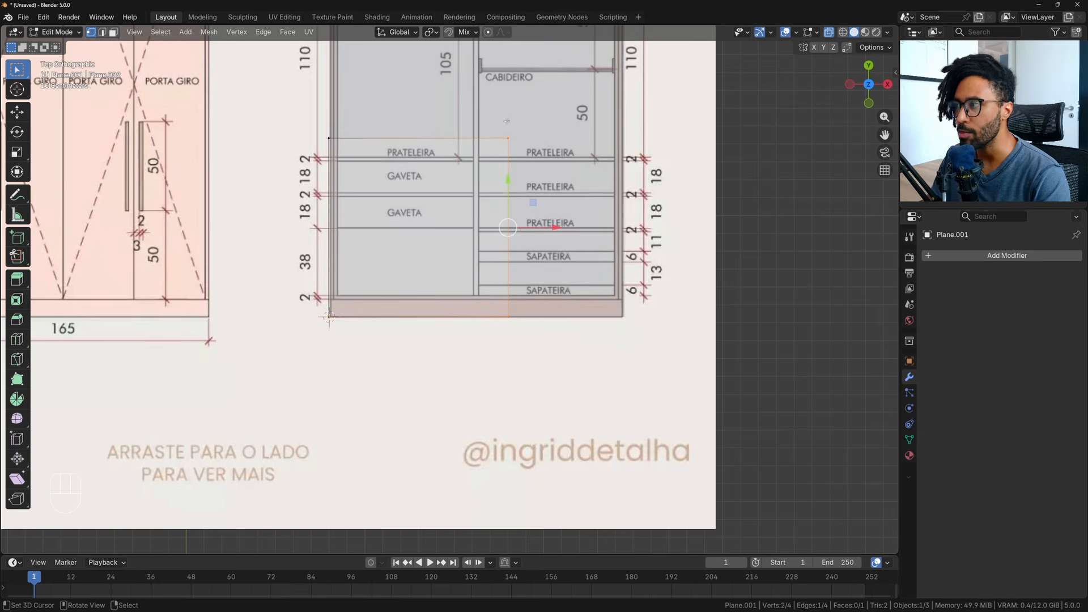
{"action": "left_click", "coordinate": [19, 113]}
{"action": "left_click_drag", "start_coordinate": [557, 227], "coordinate": [571, 345]}
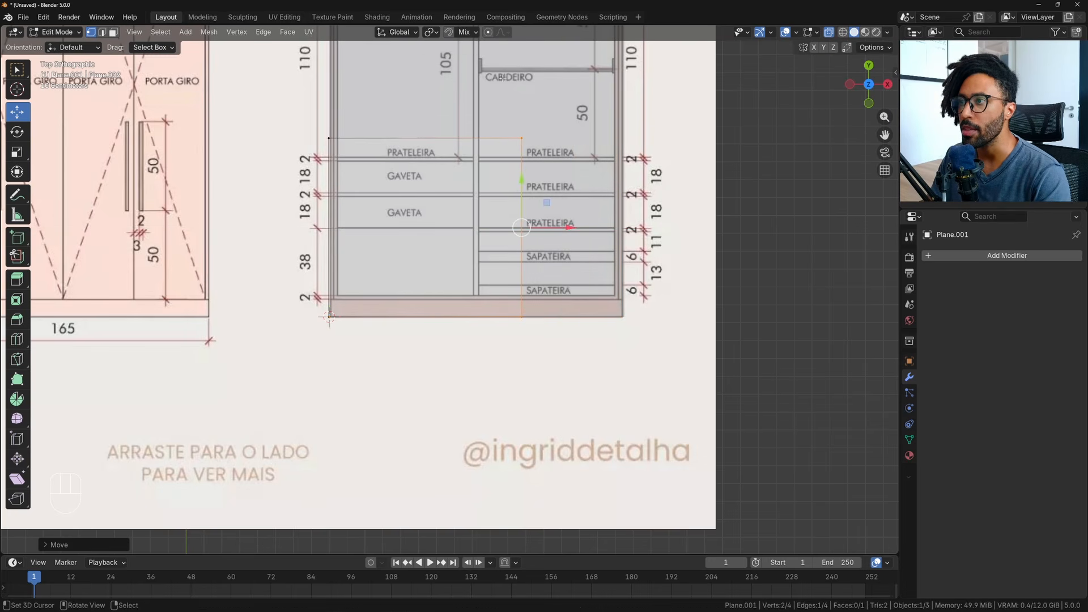
{"action": "left_click", "coordinate": [464, 33]}
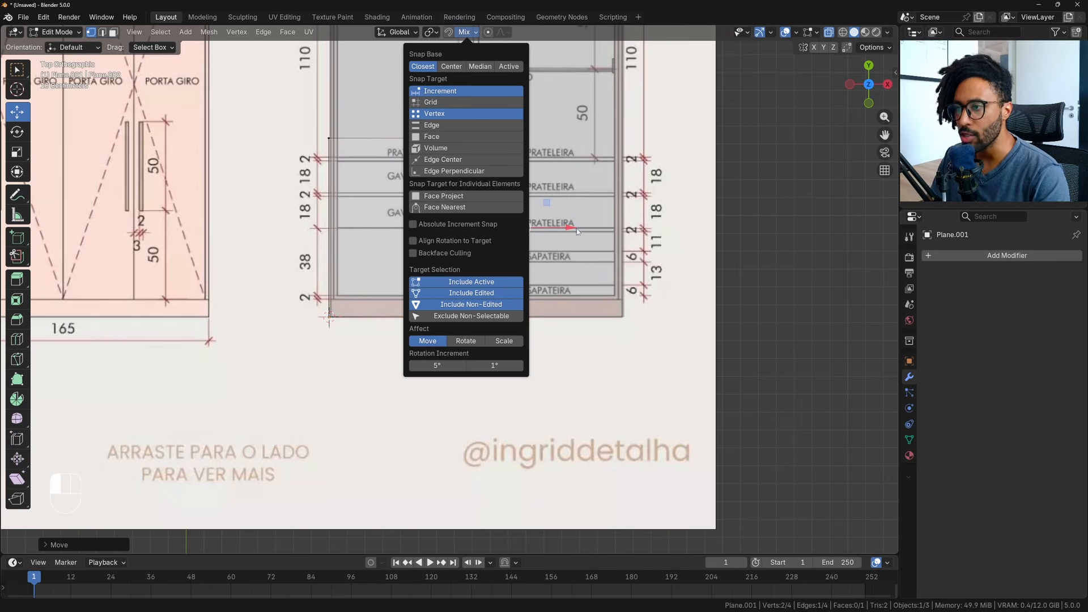
{"action": "left_click_drag", "start_coordinate": [568, 227], "coordinate": [623, 317]}
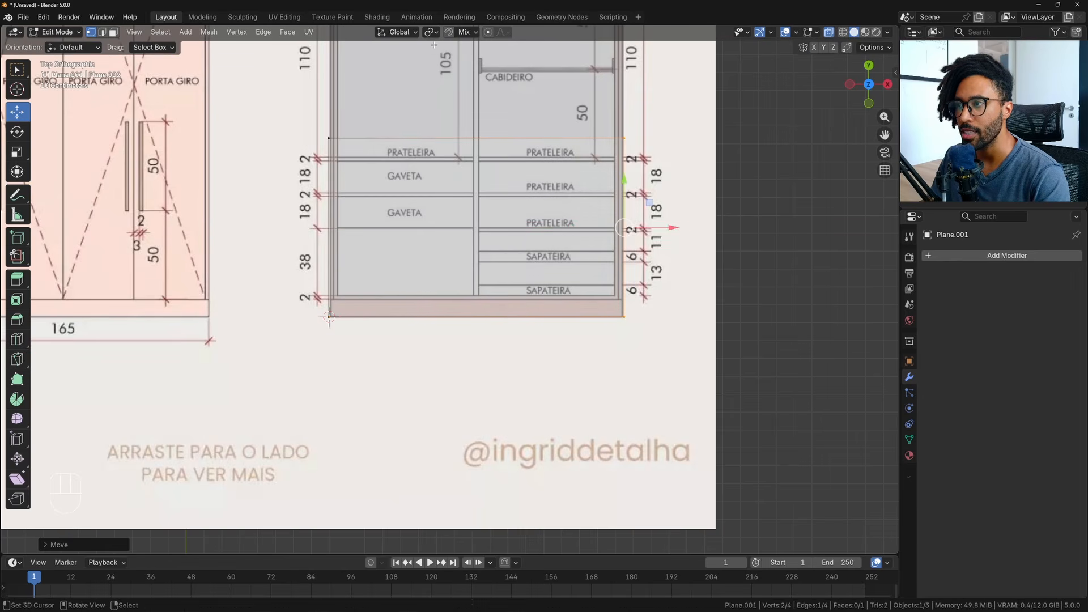
Move the new plane's top edge down along Y, snapping it to the wardrobe's bottom corner vertex.
{"action": "left_click", "coordinate": [466, 32]}
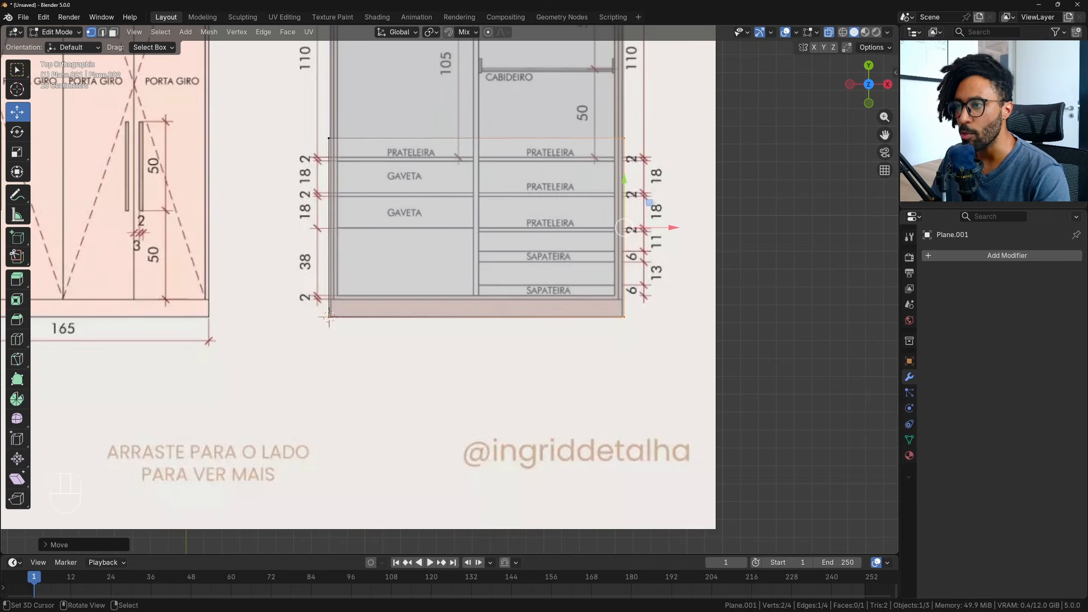
{"action": "left_click_drag", "start_coordinate": [660, 162], "coordinate": [470, 121]}
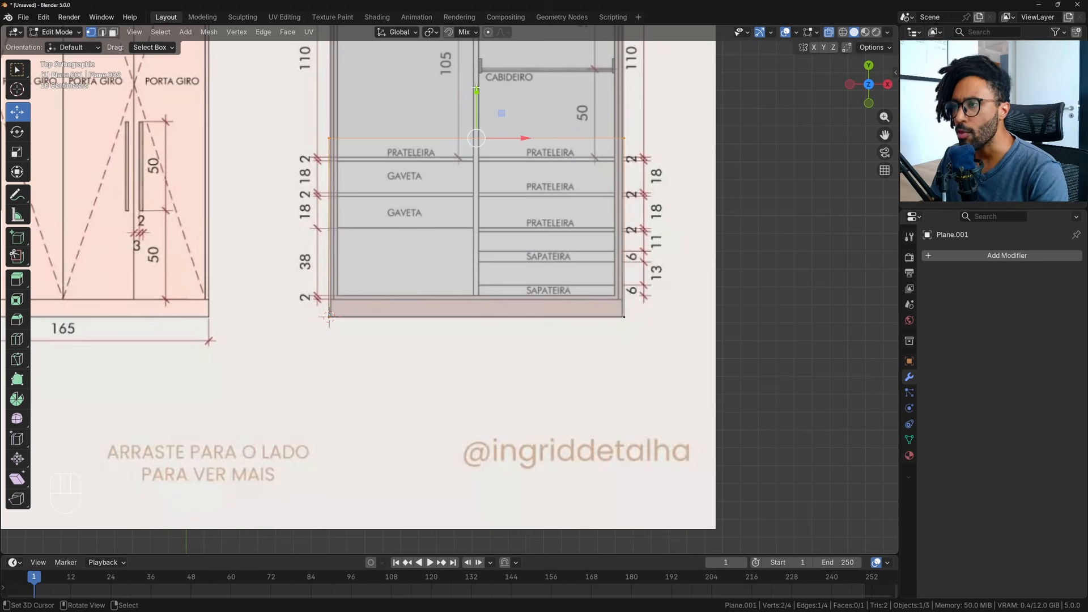
{"action": "left_click_drag", "start_coordinate": [477, 89], "coordinate": [621, 319]}
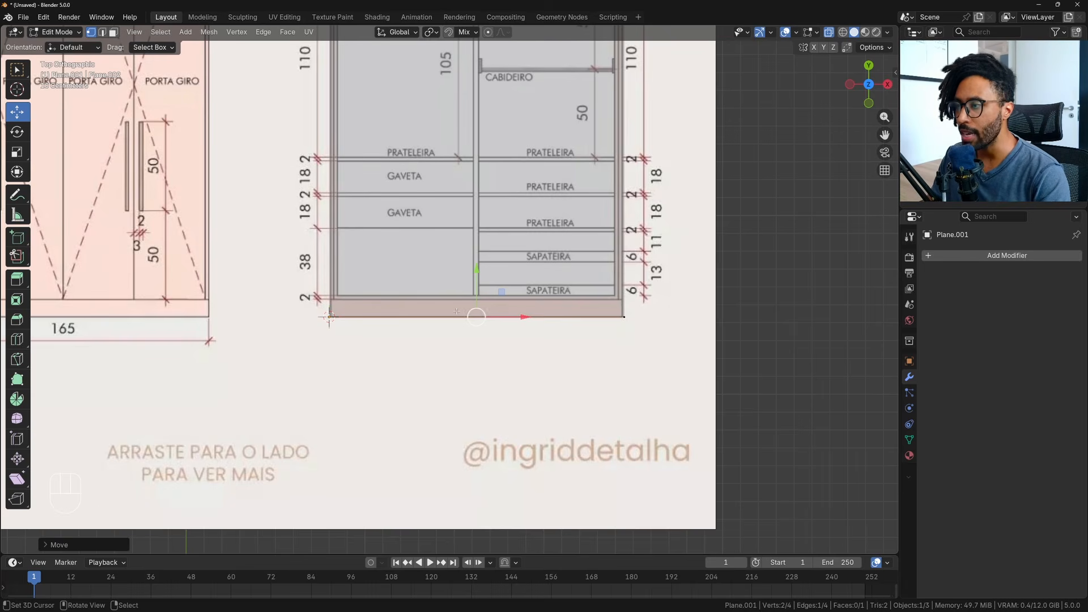
Raise the new plane's collapsed top edge 0.1 m along Y to form the wardrobe's base strip.
{"action": "scroll", "coordinate": [457, 311], "scroll_direction": "up", "scroll_amount": 5}
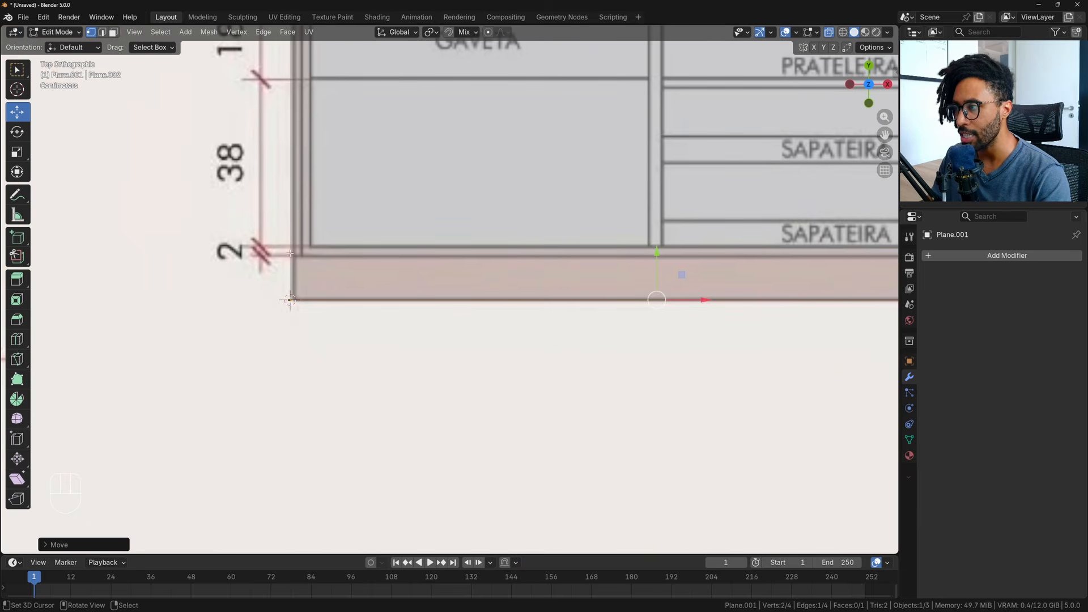
{"action": "left_click_drag", "start_coordinate": [657, 254], "coordinate": [660, 208]}
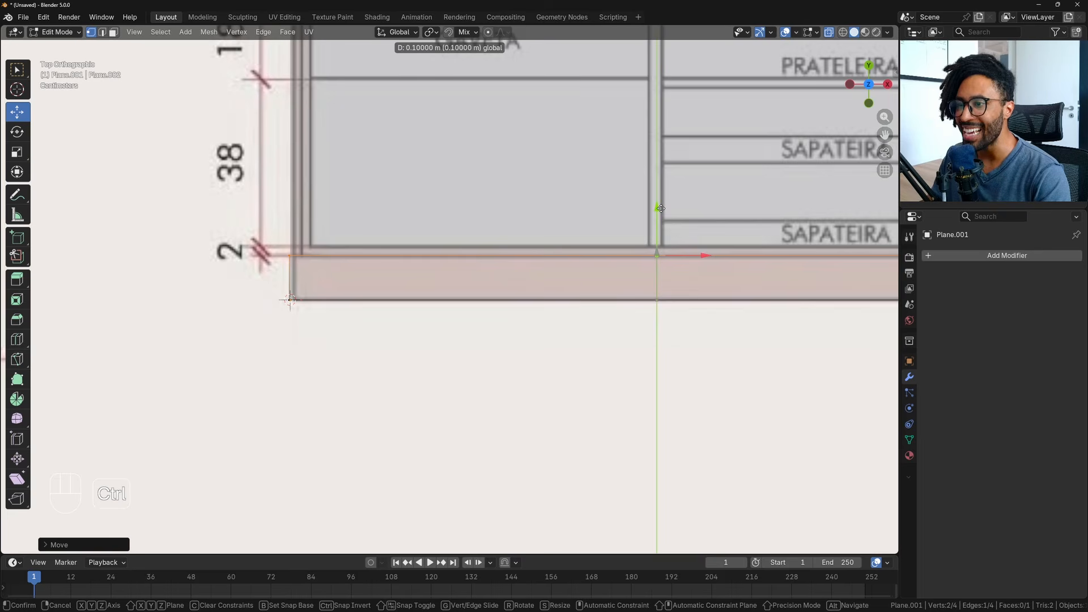
{"action": "left_click_drag", "start_coordinate": [661, 208], "coordinate": [659, 210]}
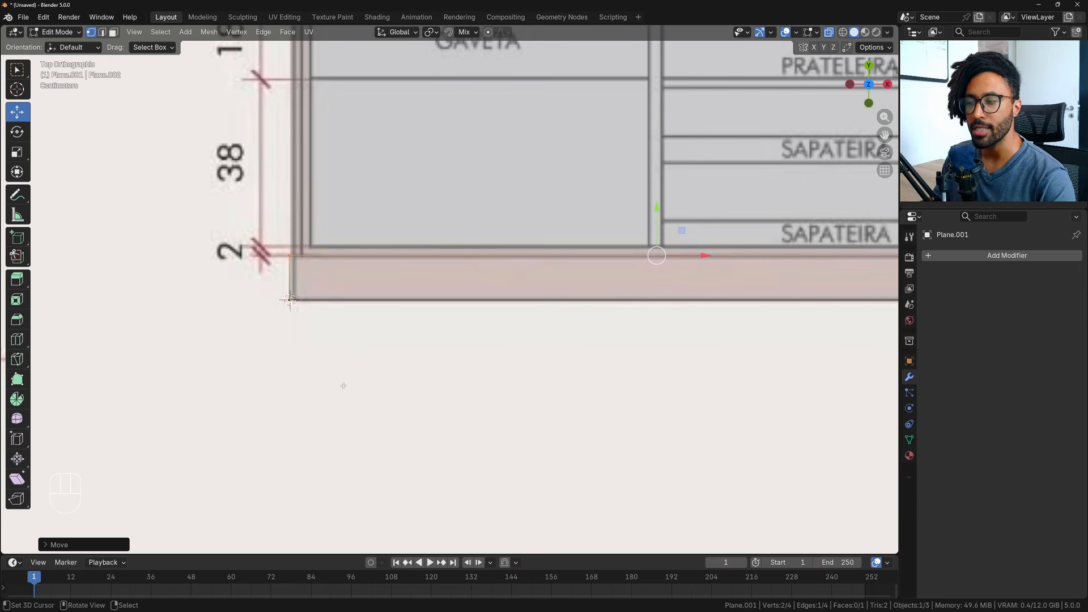
{"action": "scroll", "coordinate": [350, 400], "scroll_direction": "down", "scroll_amount": 6}
{"action": "scroll", "coordinate": [474, 373], "scroll_direction": "up", "scroll_amount": 4, "text": "shift"}
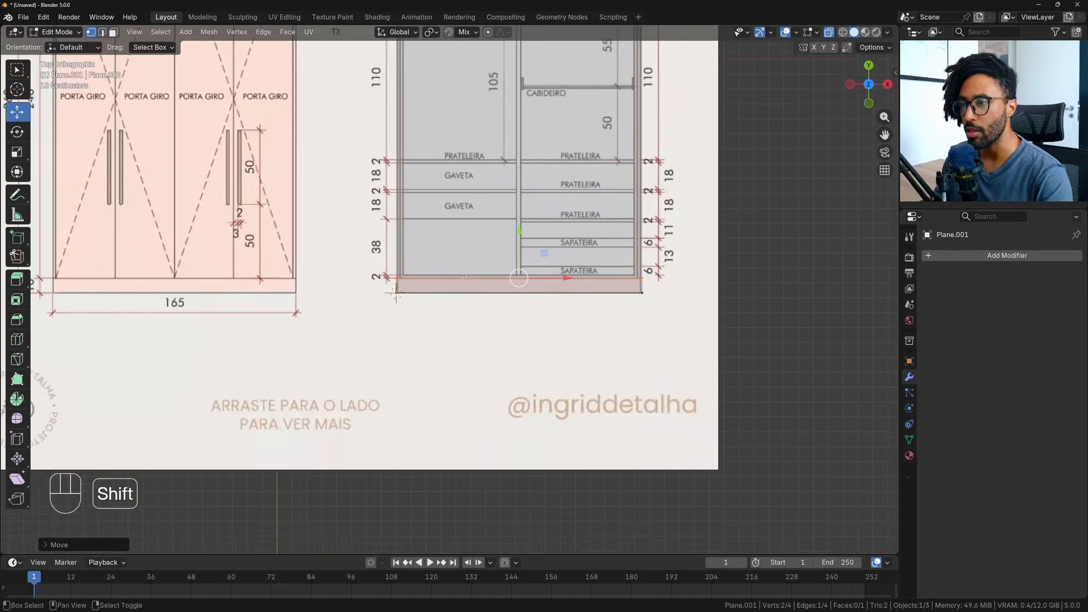
Open the side-section drawing from the project folder, examine the base's dimensions, and compare them with the base strip in Blender.
{"action": "scroll", "coordinate": [475, 372], "scroll_direction": "down", "scroll_amount": 2, "text": "shift"}
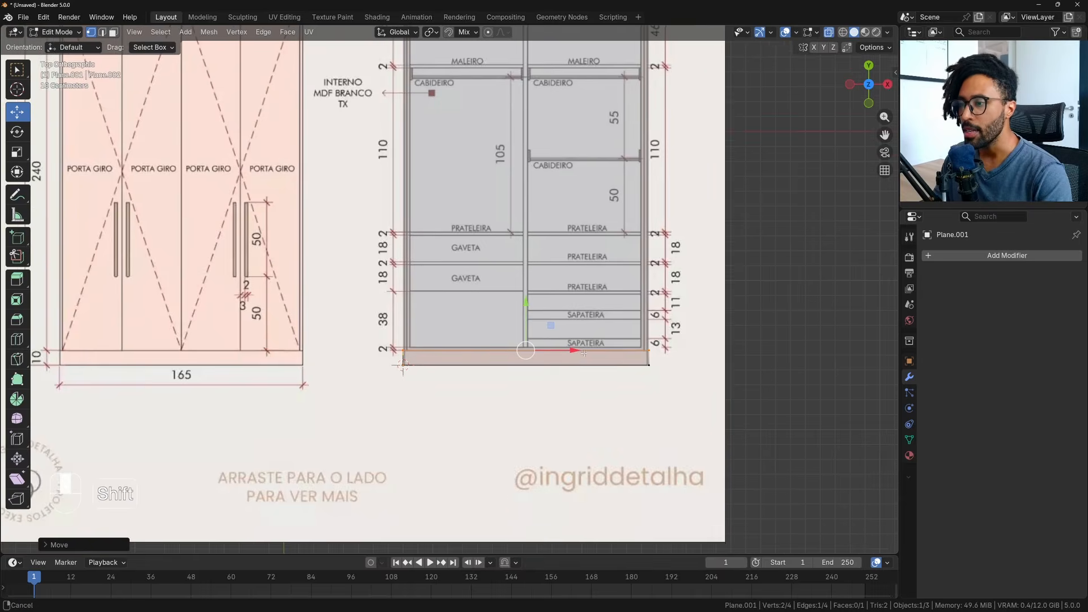
{"action": "key", "text": "alt+Tab"}
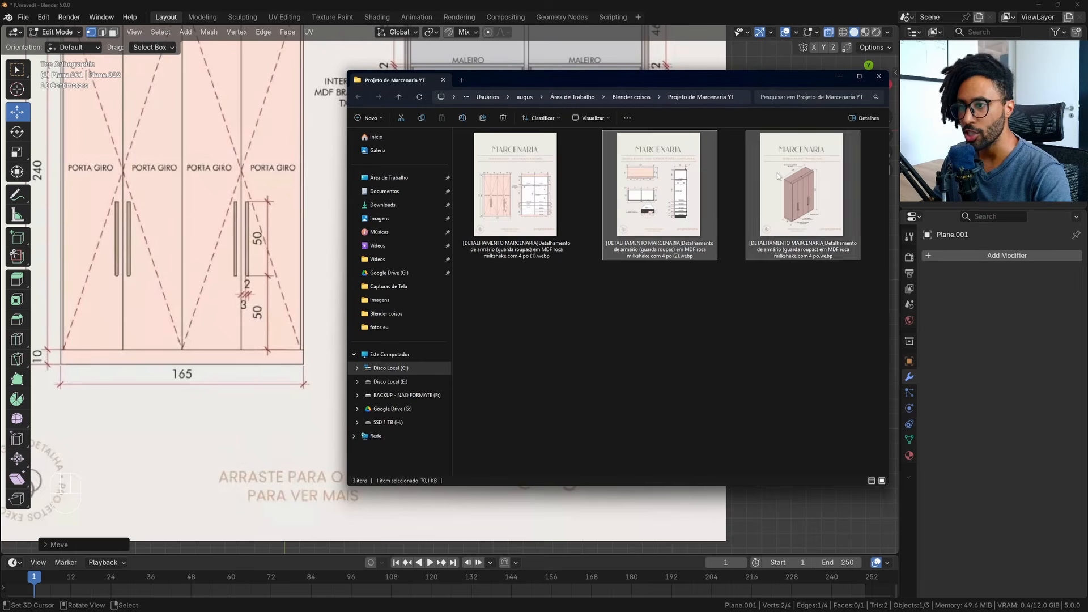
{"action": "double_click", "coordinate": [642, 204]}
{"action": "scroll", "coordinate": [643, 480], "scroll_direction": "up", "scroll_amount": 10}
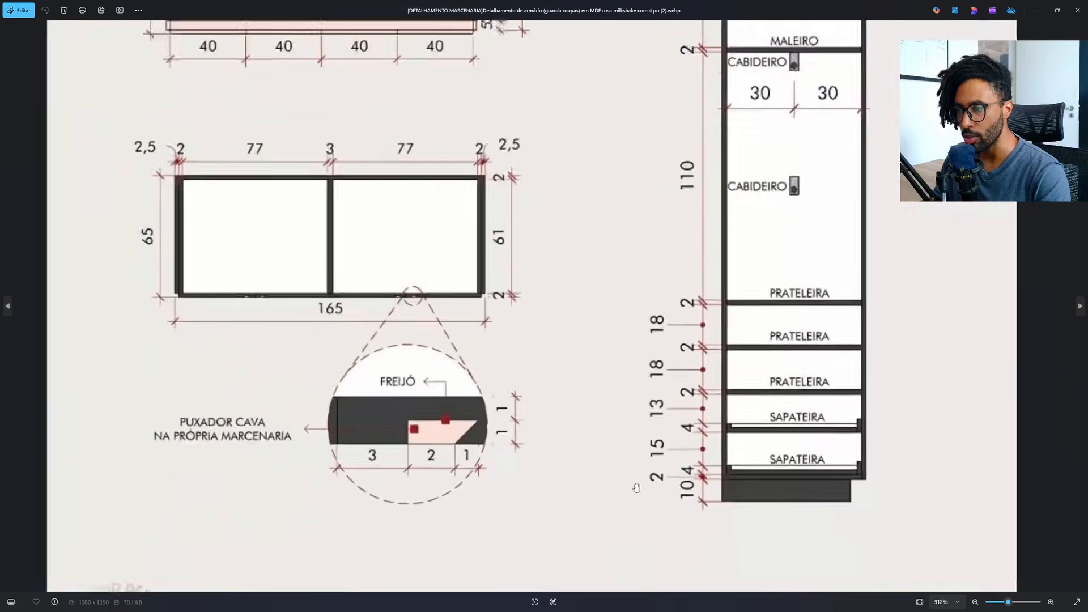
{"action": "left_click_drag", "start_coordinate": [550, 187], "coordinate": [553, 311]}
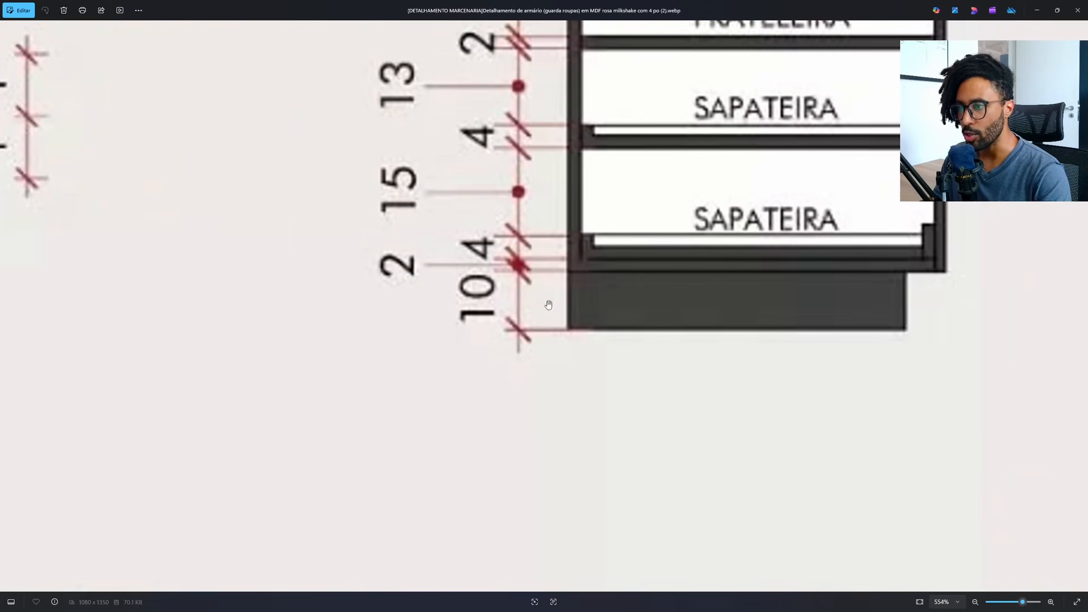
{"action": "key", "text": "alt+Tab"}
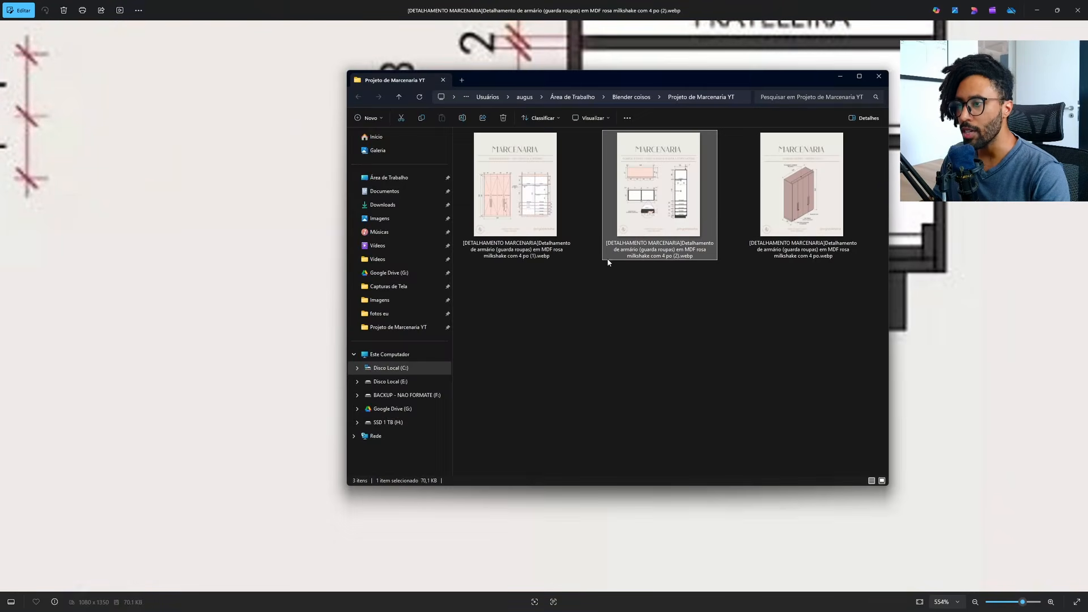
{"action": "key", "text": "alt+Tab"}
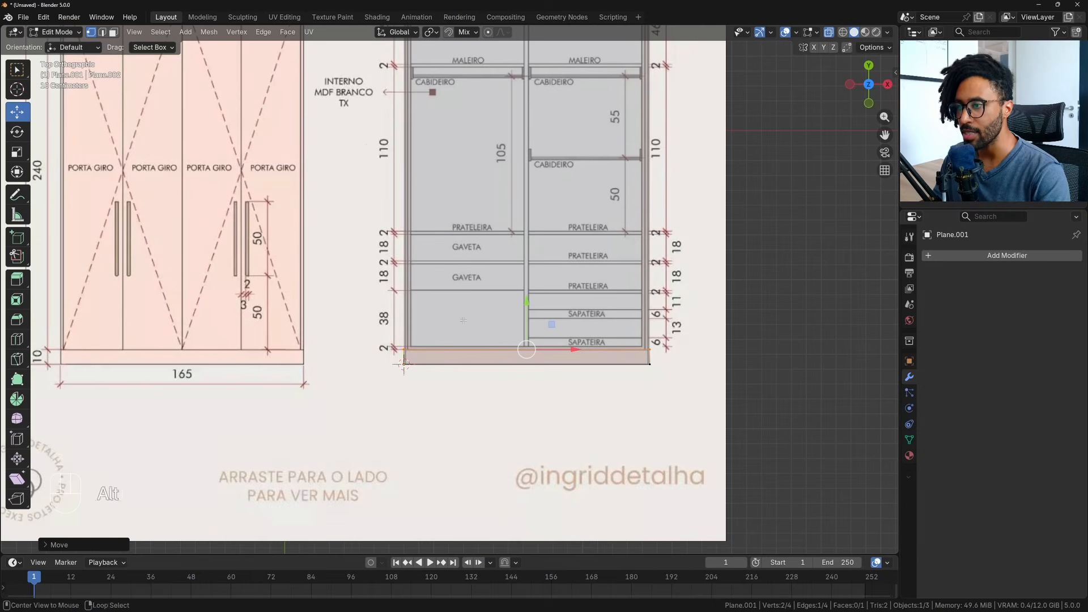
{"action": "left_click", "coordinate": [490, 321]}
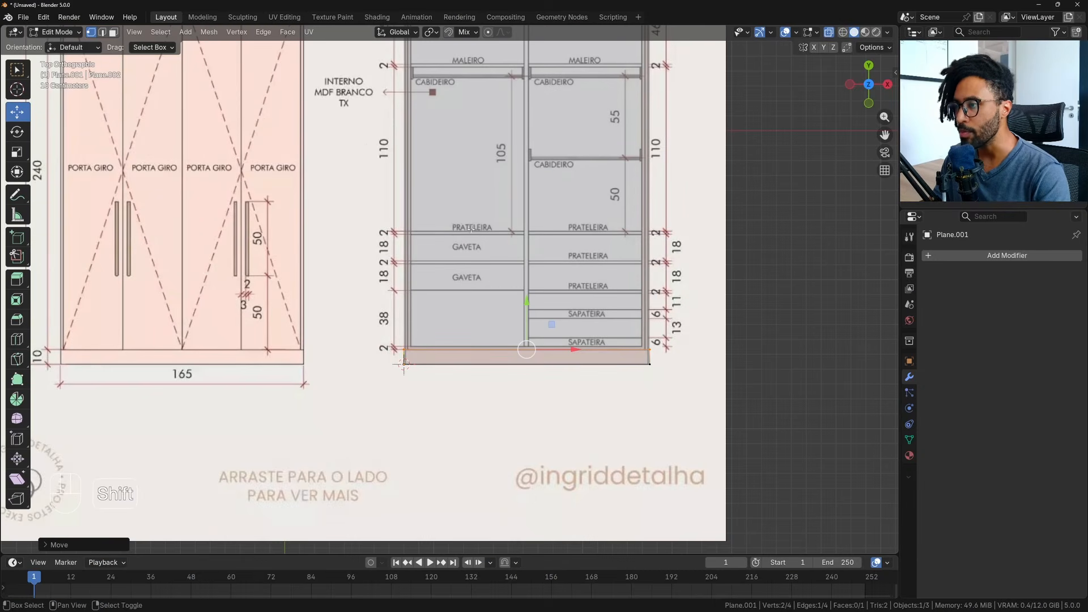
{"action": "scroll", "coordinate": [455, 264], "scroll_direction": "up", "scroll_amount": 4}
{"action": "scroll", "coordinate": [453, 301], "scroll_direction": "up", "scroll_amount": 2}
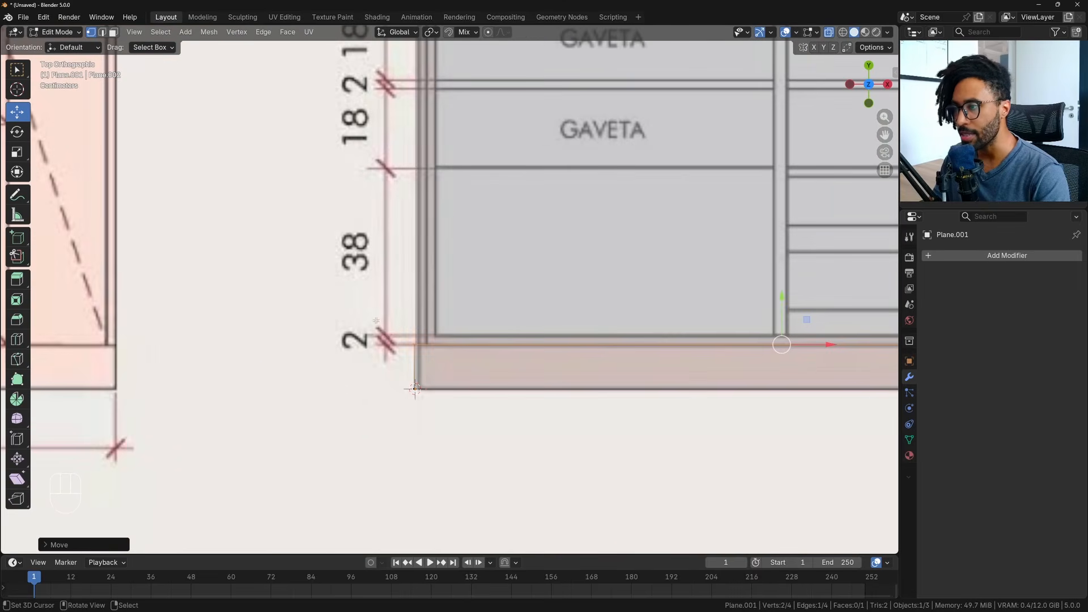
{"action": "scroll", "coordinate": [397, 330], "scroll_direction": "down", "scroll_amount": 5}
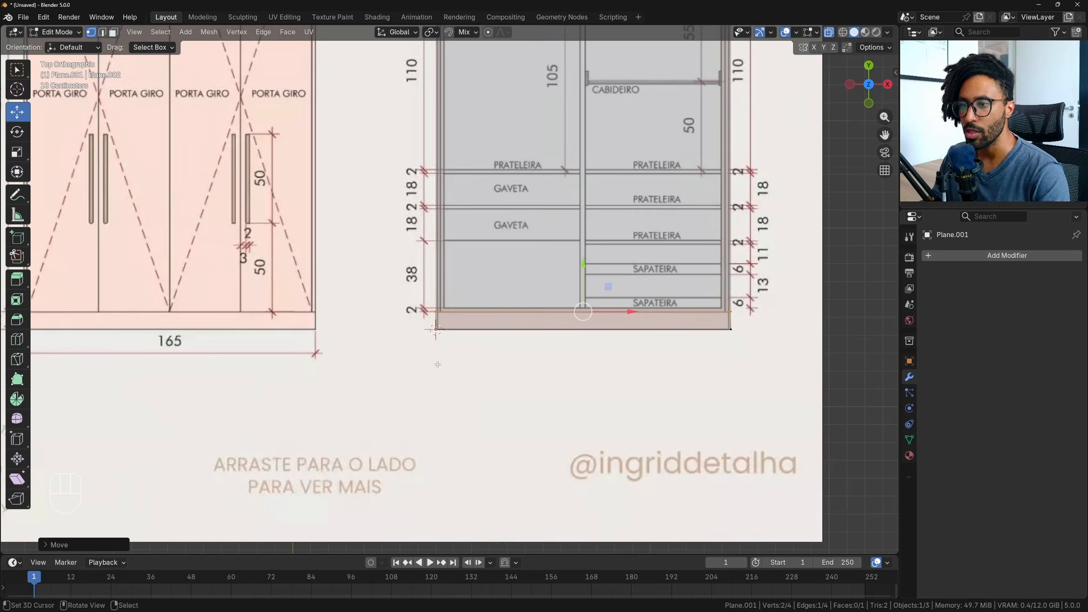
Leave Edit Mode, split the 3D viewport vertically with a narrower second area, and turn that new area into an Outliner.
{"action": "key", "text": "Tab"}
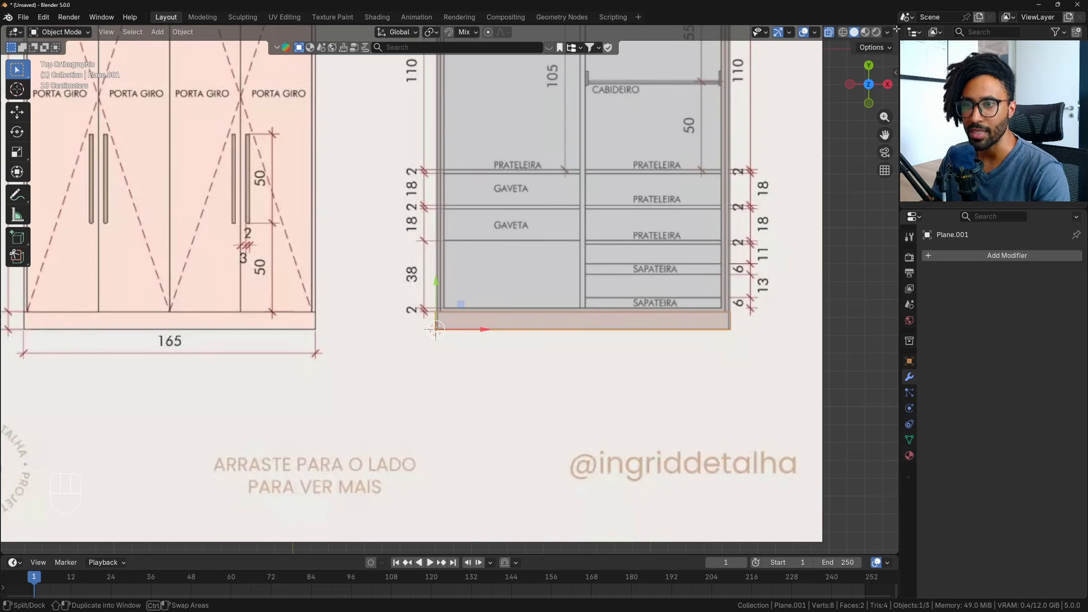
{"action": "right_click", "coordinate": [899, 280]}
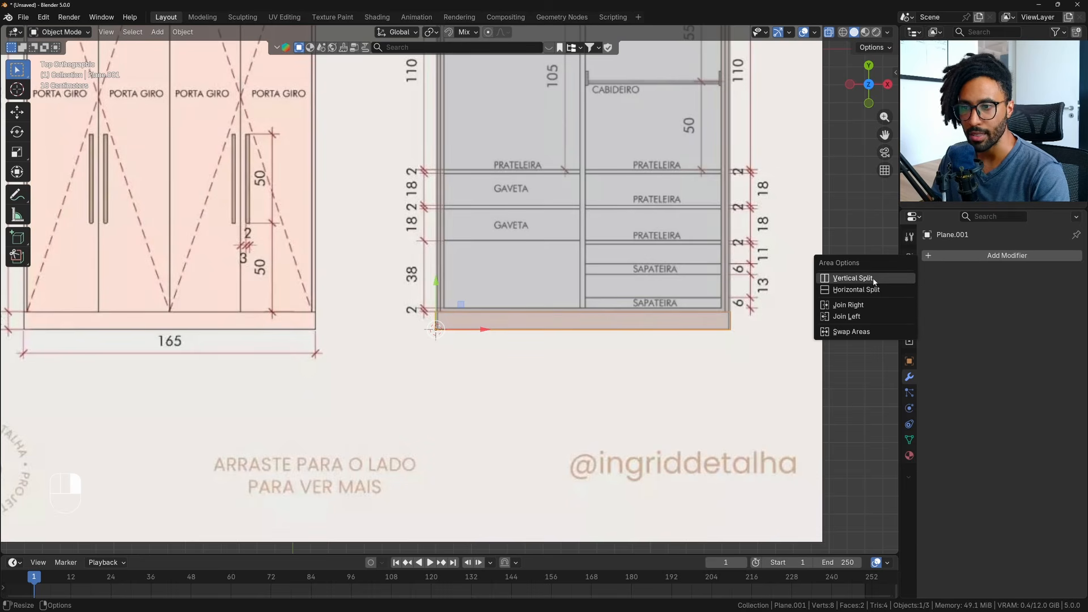
{"action": "left_click", "coordinate": [873, 279]}
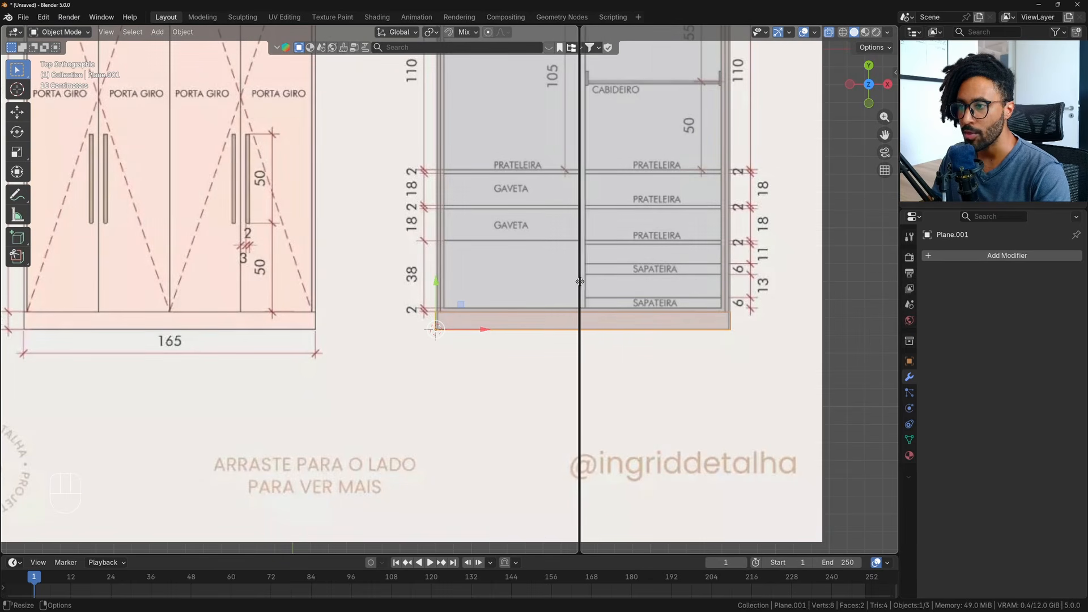
{"action": "left_click", "coordinate": [714, 281]}
{"action": "scroll", "coordinate": [753, 194], "scroll_direction": "down", "scroll_amount": 2}
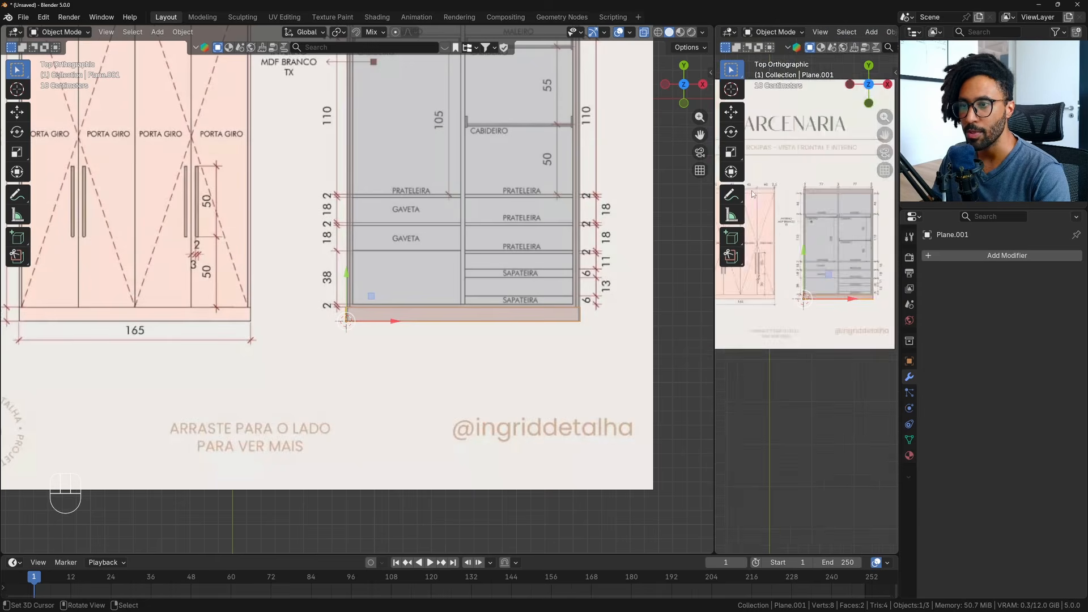
{"action": "scroll", "coordinate": [759, 196], "scroll_direction": "down", "scroll_amount": 5}
{"action": "left_click", "coordinate": [730, 31]}
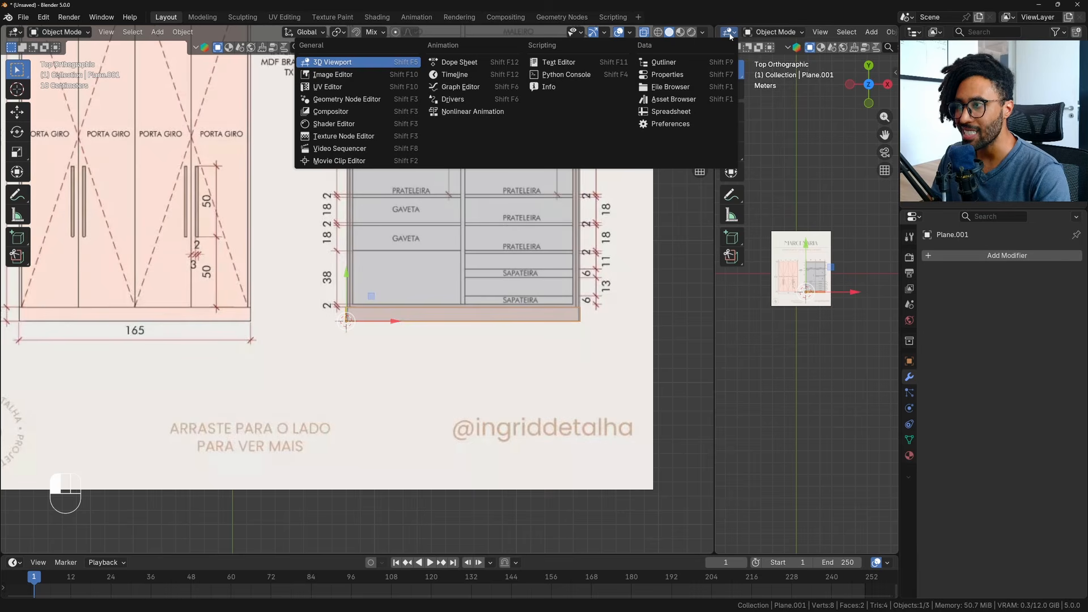
{"action": "left_click", "coordinate": [663, 62]}
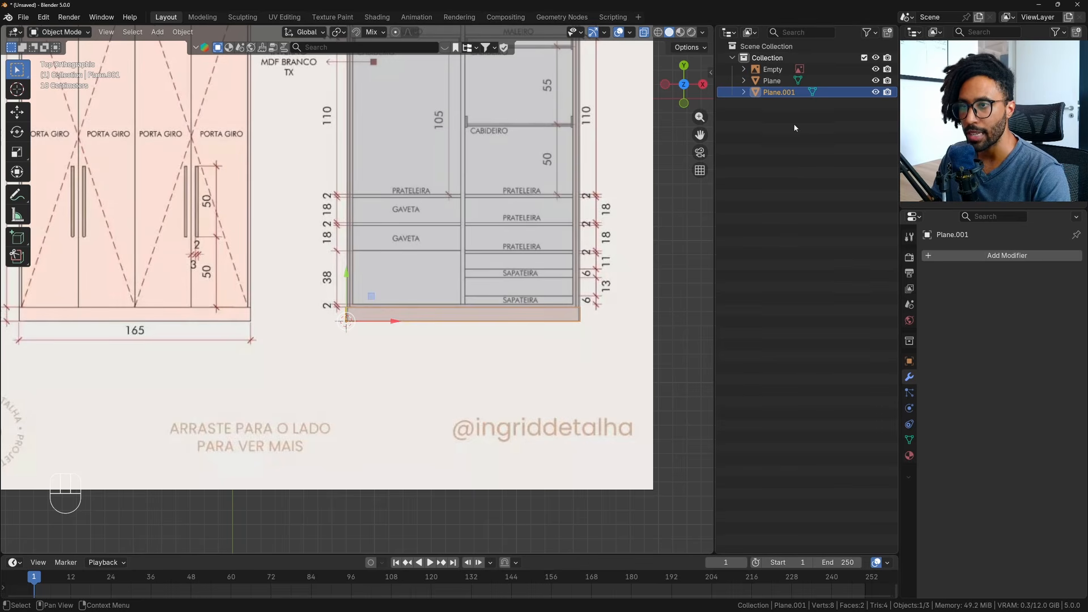
Select the wardrobe's base strip and rename the object "Soleira".
{"action": "left_click_drag", "start_coordinate": [757, 120], "coordinate": [781, 69]}
{"action": "left_click", "coordinate": [808, 163]}
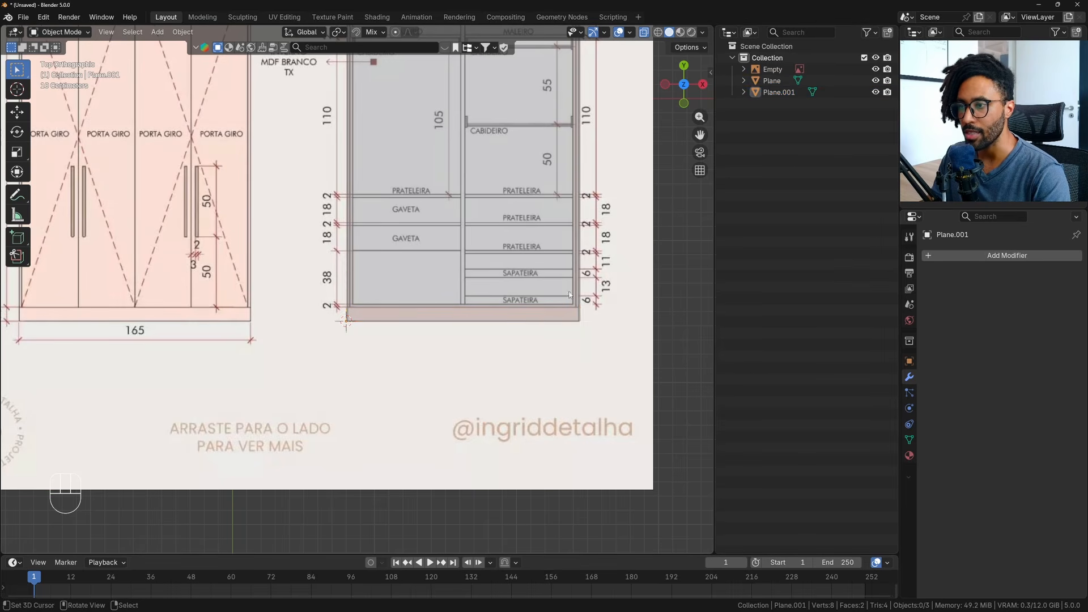
{"action": "right_click", "coordinate": [565, 316]}
{"action": "right_click", "coordinate": [527, 315]}
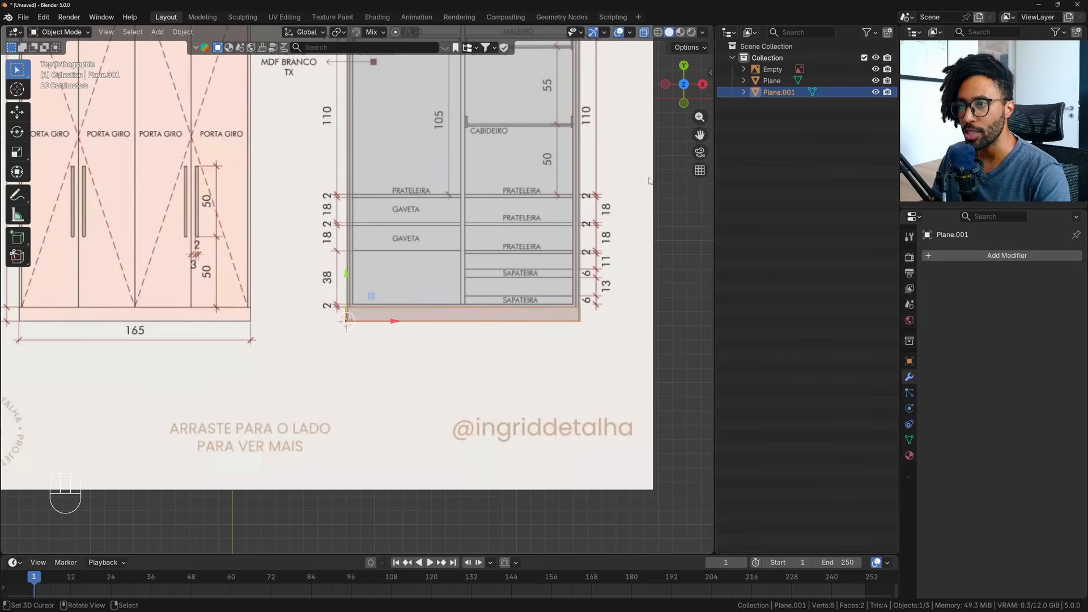
{"action": "double_click", "coordinate": [785, 93]}
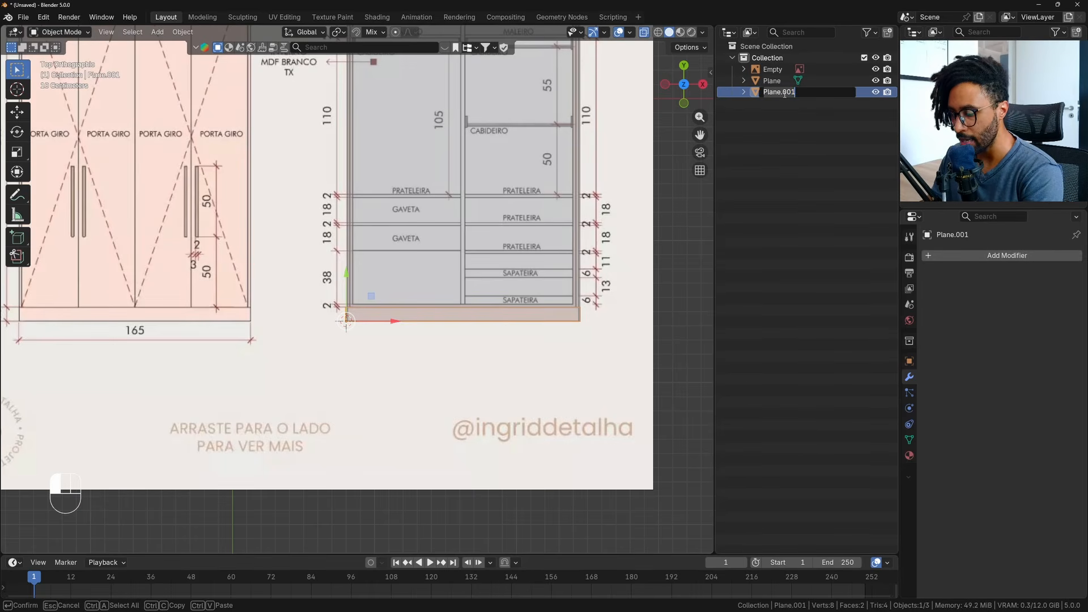
{"action": "type", "text": "Sole"}
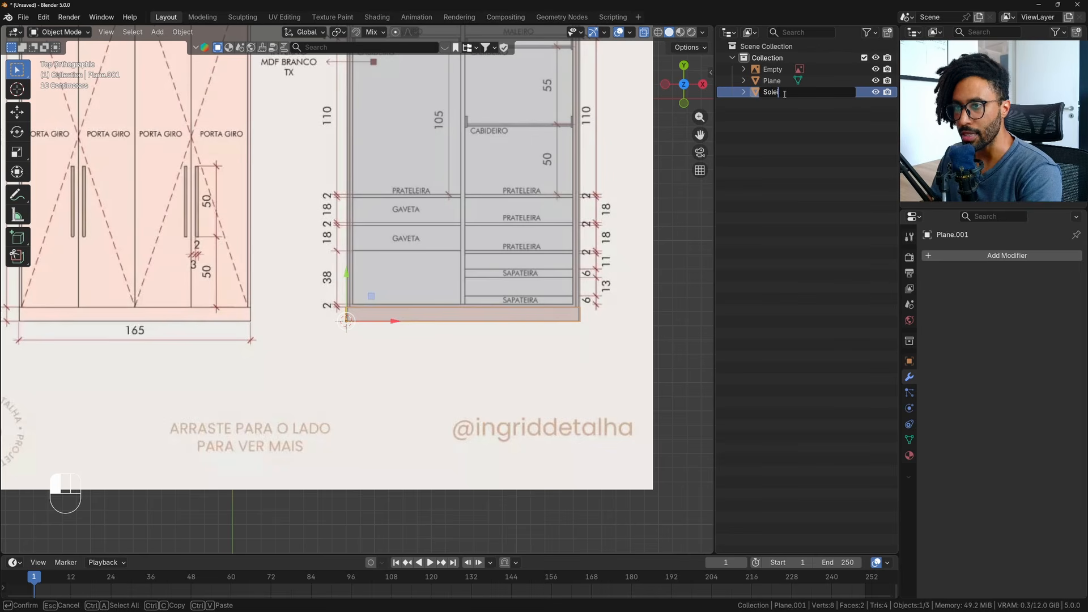
{"action": "type", "text": "ira"}
{"action": "key", "text": "Return"}
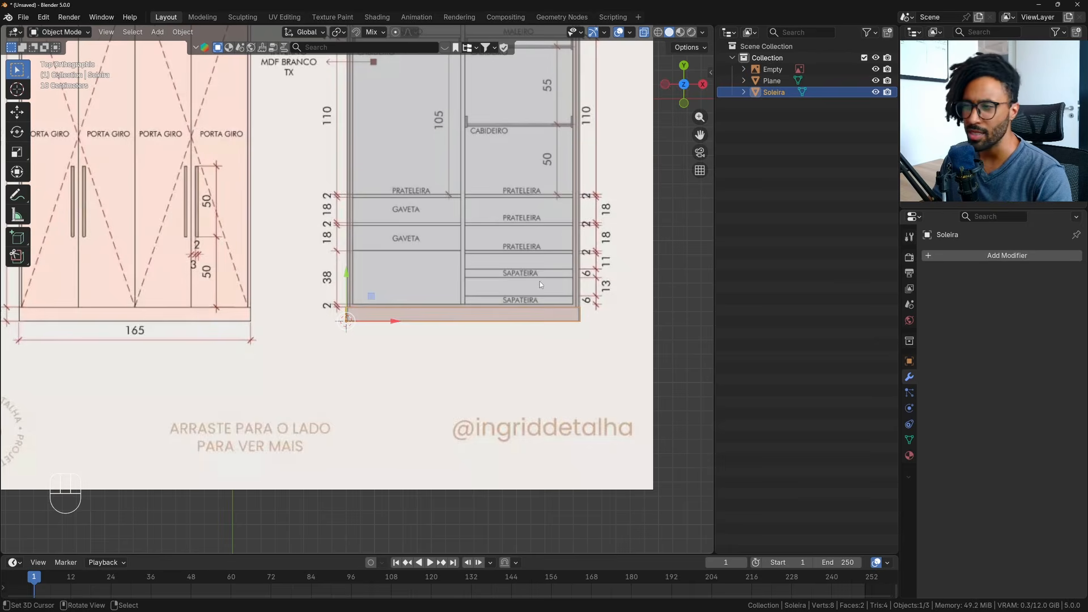
Examine the depth dimensions in the top, plan and side-section drawing from the project folder, and return to Blender.
{"action": "scroll", "coordinate": [357, 317], "scroll_direction": "up", "scroll_amount": 5}
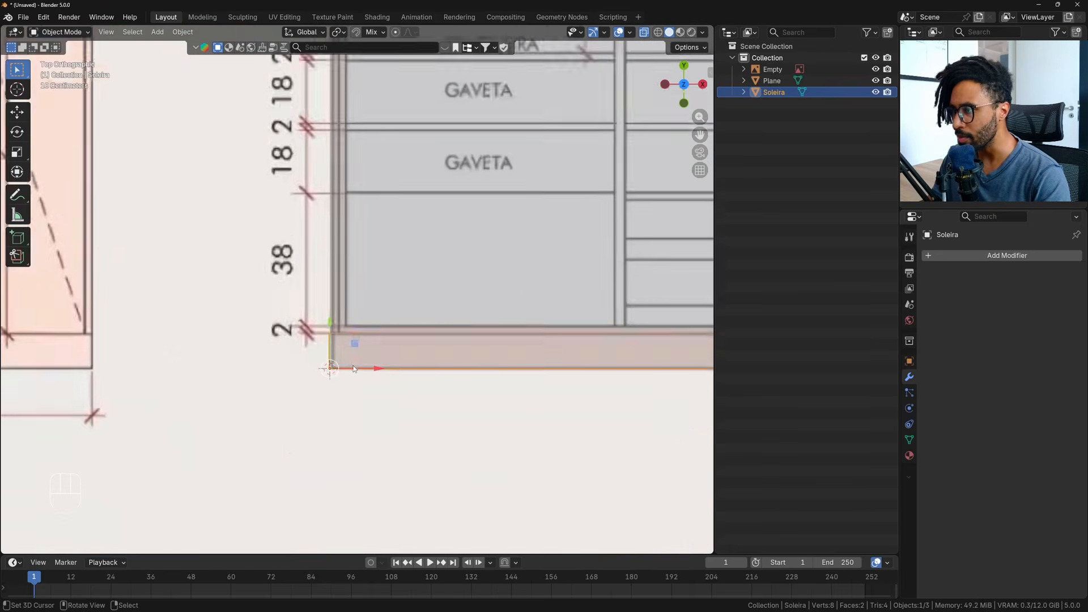
{"action": "scroll", "coordinate": [353, 369], "scroll_direction": "down", "scroll_amount": 3}
{"action": "key", "text": "alt+Tab"}
{"action": "key", "text": "alt+Tab"}
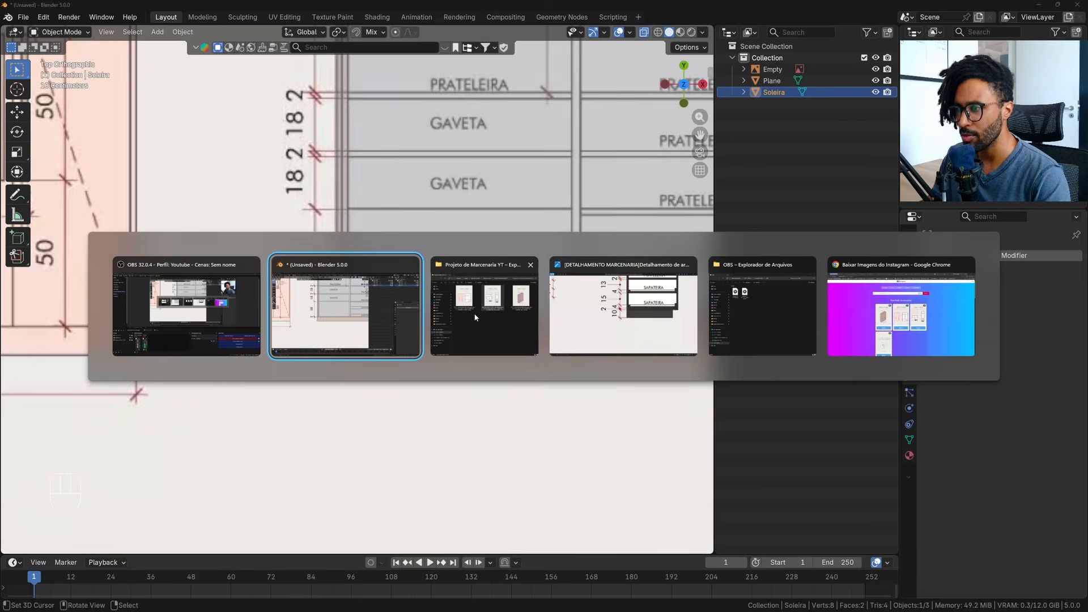
{"action": "left_click", "coordinate": [475, 317]}
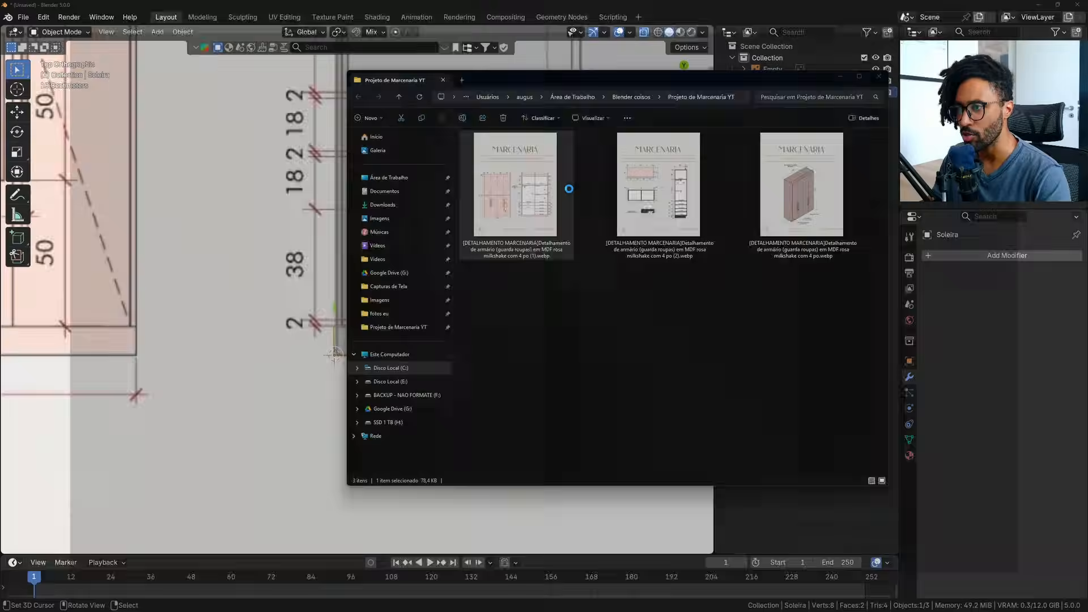
{"action": "double_click", "coordinate": [515, 196]}
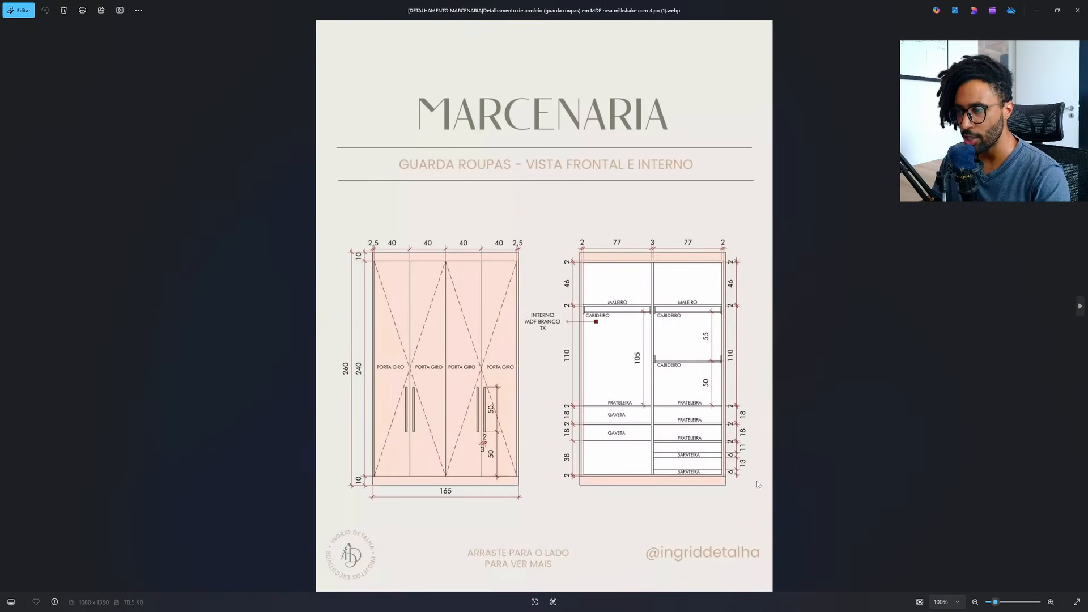
{"action": "key", "text": "Right"}
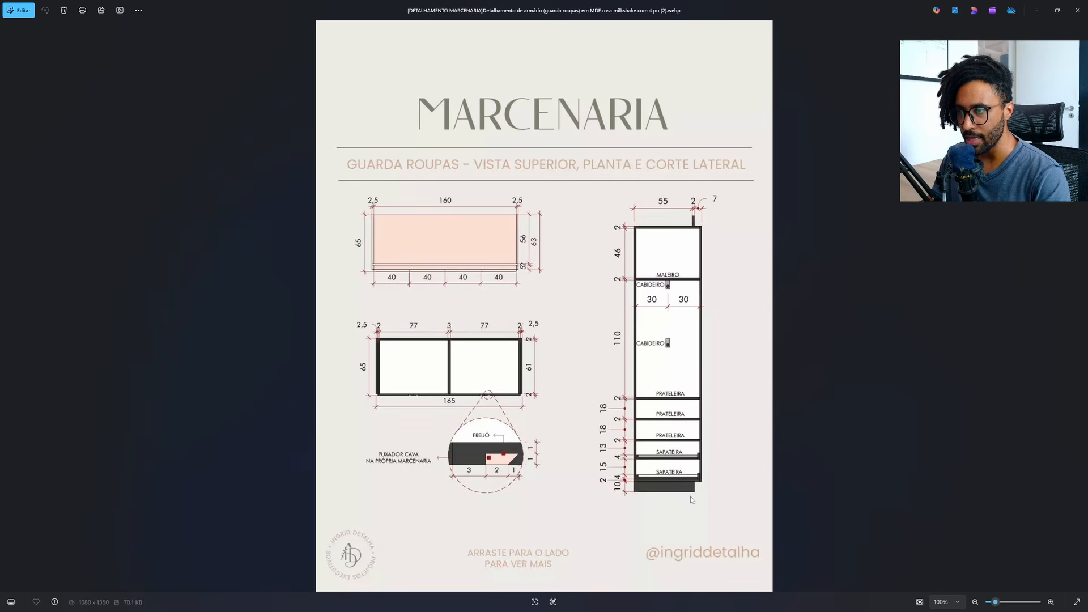
{"action": "scroll", "coordinate": [705, 231], "scroll_direction": "up", "scroll_amount": 4}
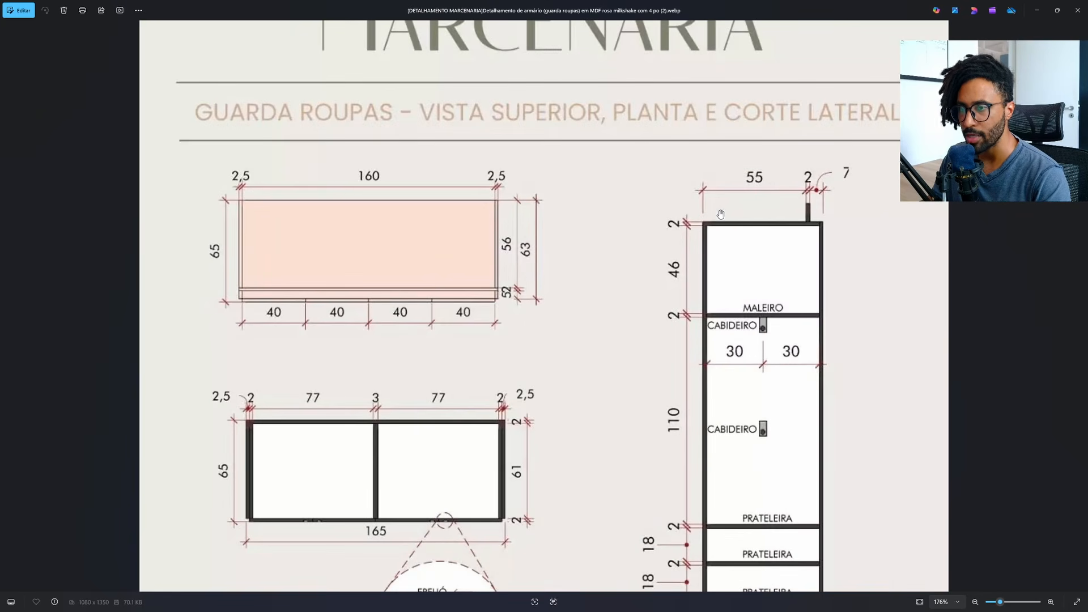
{"action": "key", "text": "alt+Tab"}
{"action": "key", "text": "alt+Tab"}
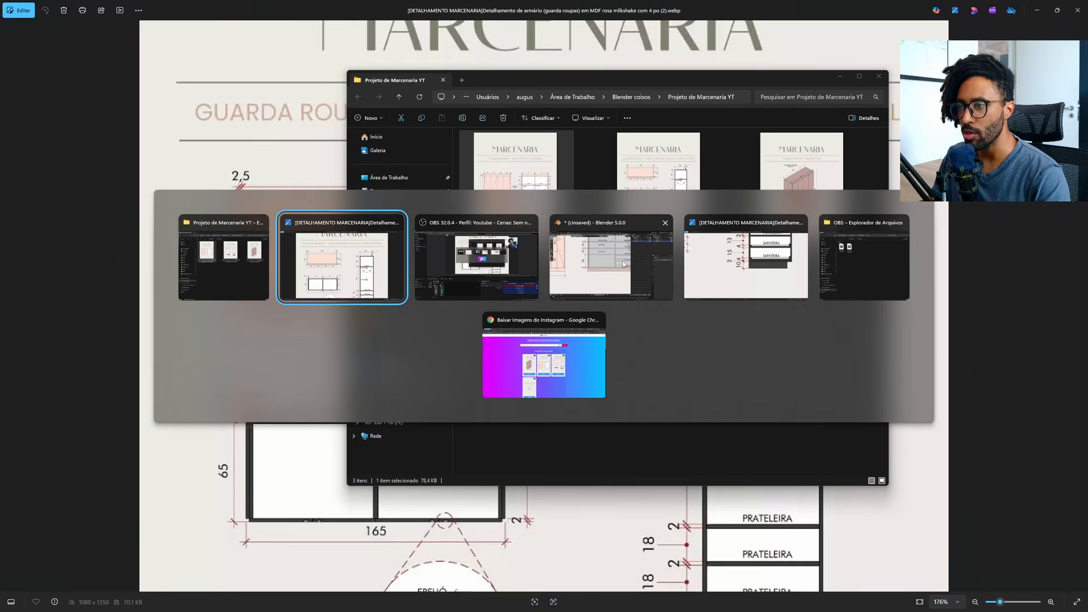
{"action": "left_click", "coordinate": [583, 272]}
{"action": "scroll", "coordinate": [538, 338], "scroll_direction": "down", "scroll_amount": 2}
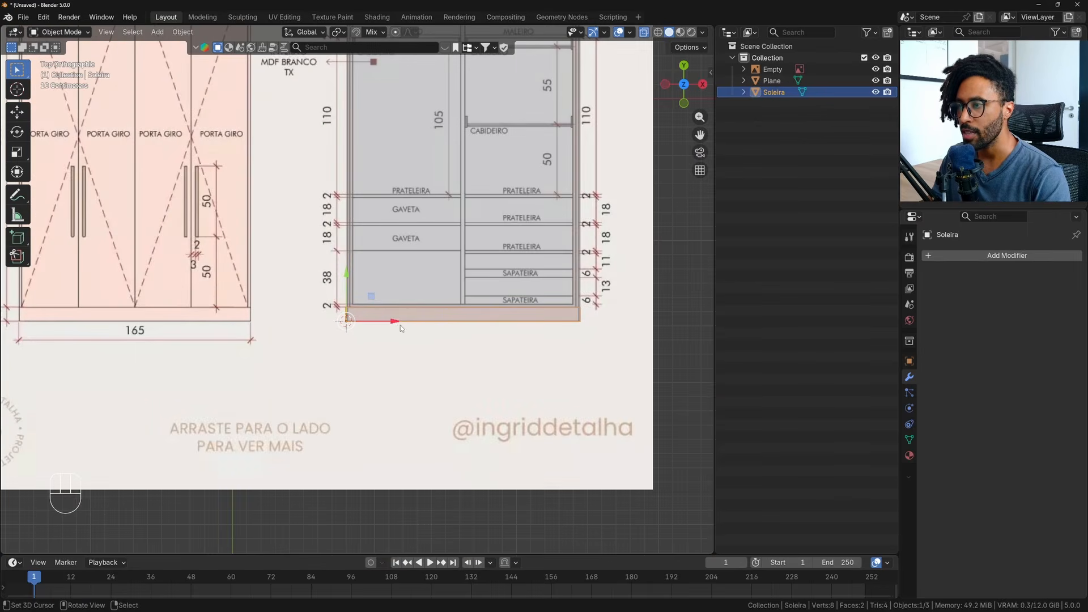
Select the whole Soleira face in Edit Mode and extrude it upward by about 0.47 m with Extrude Region.
{"action": "middle_click_drag", "start_coordinate": [400, 324], "coordinate": [504, 253]}
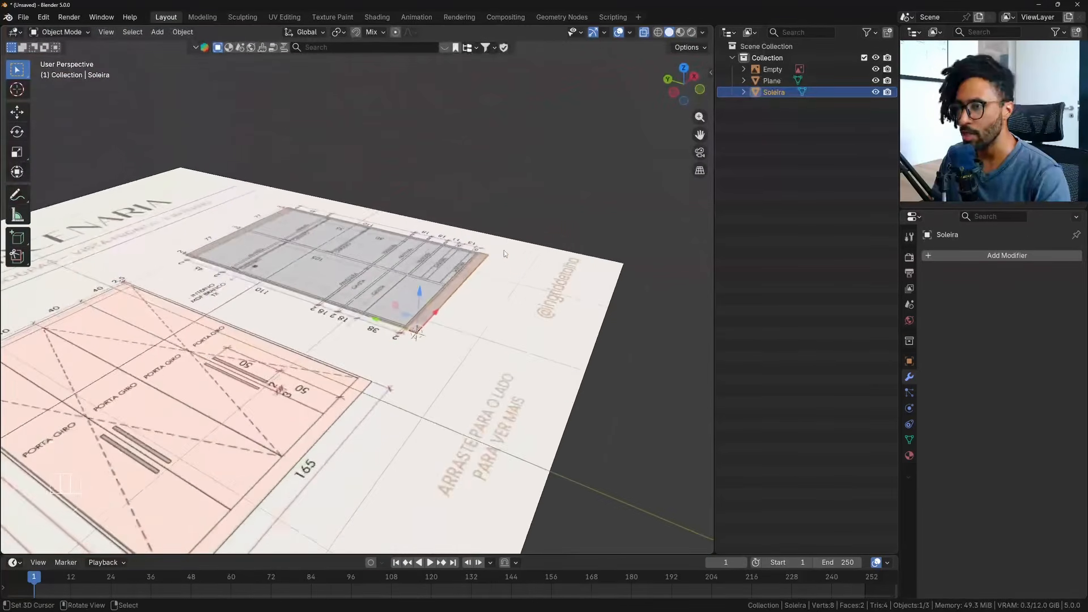
{"action": "scroll", "coordinate": [504, 254], "scroll_direction": "up", "scroll_amount": 2}
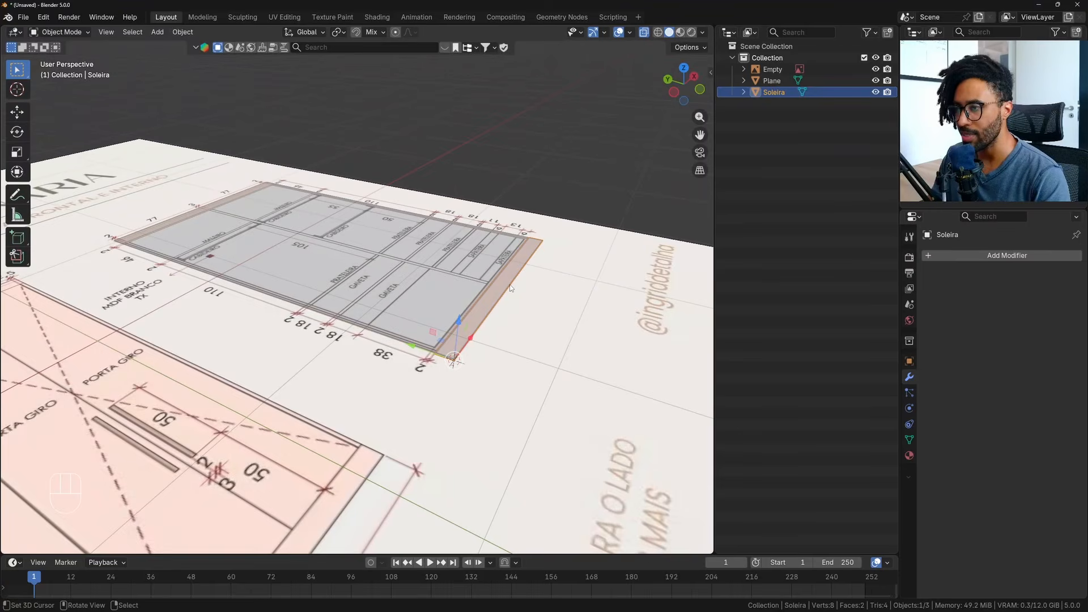
{"action": "key", "text": "Tab"}
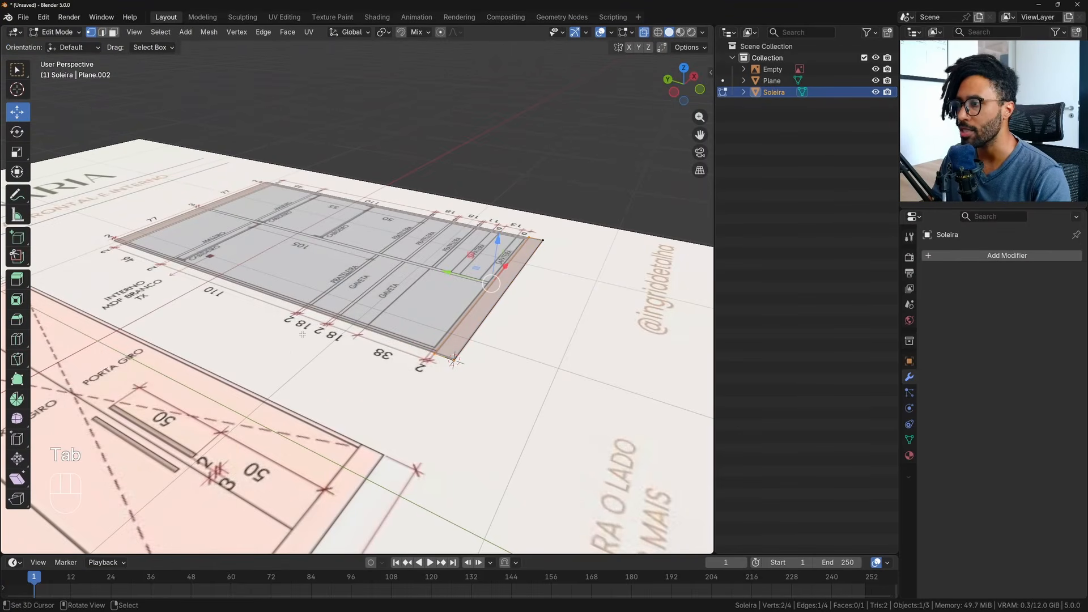
{"action": "key", "text": "a"}
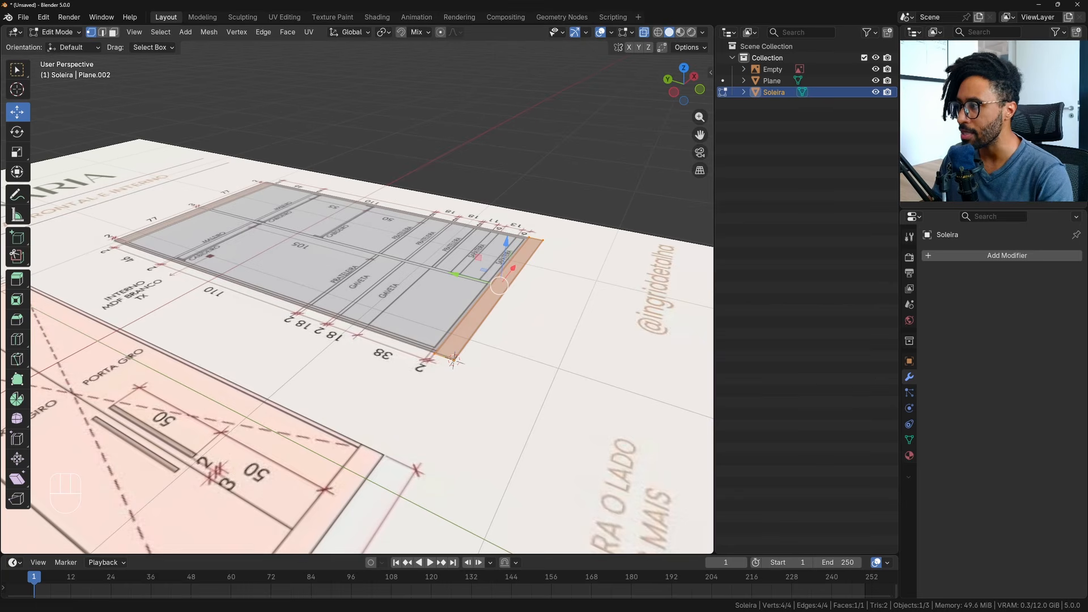
{"action": "left_click", "coordinate": [19, 286]}
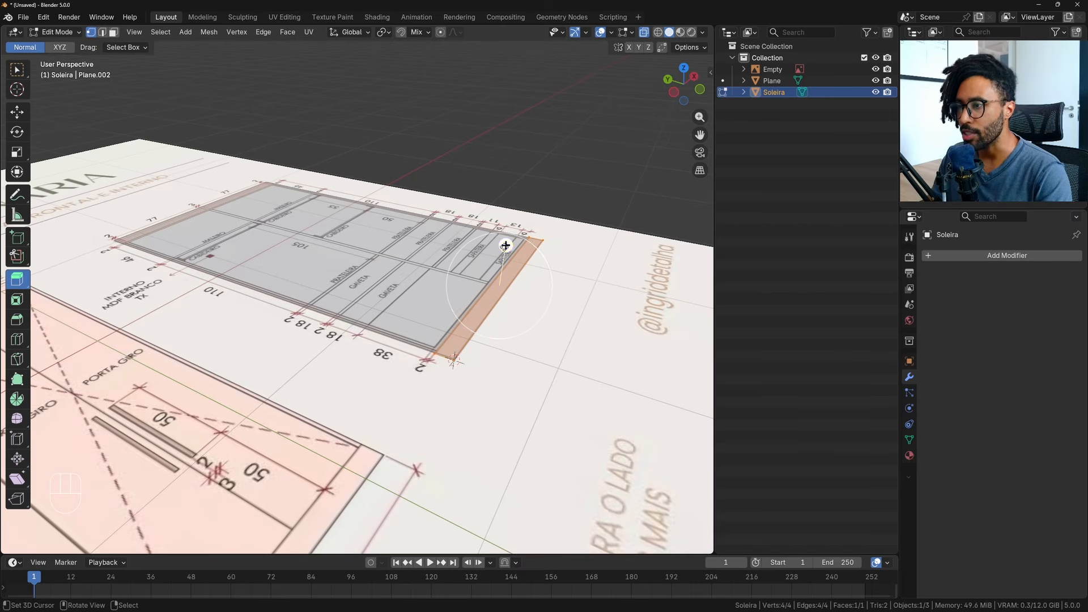
{"action": "left_click_drag", "start_coordinate": [506, 245], "coordinate": [516, 173]}
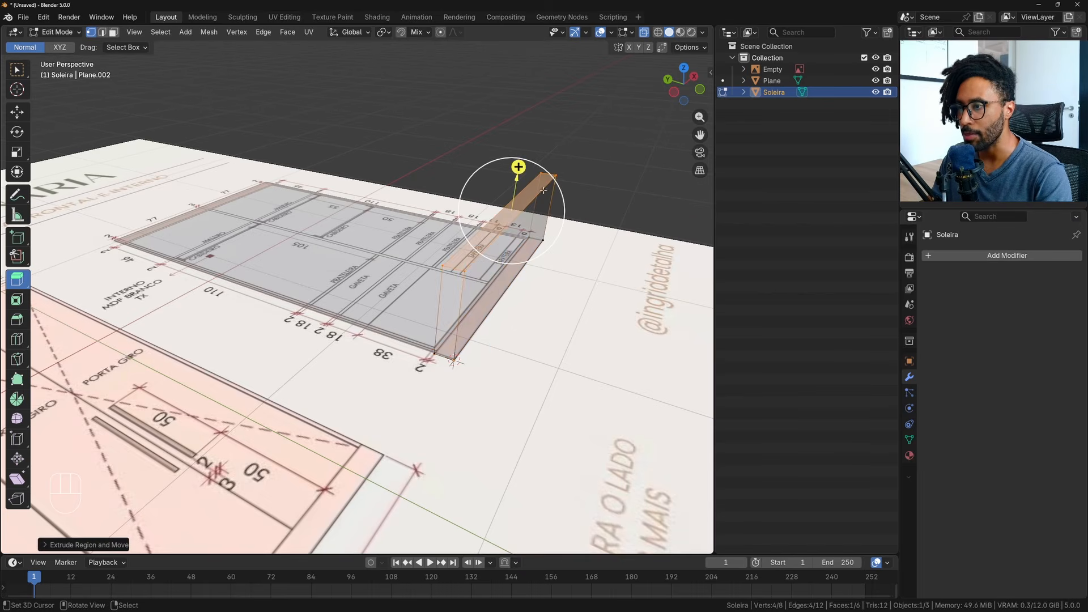
{"action": "middle_click_drag", "start_coordinate": [516, 173], "coordinate": [221, 322]}
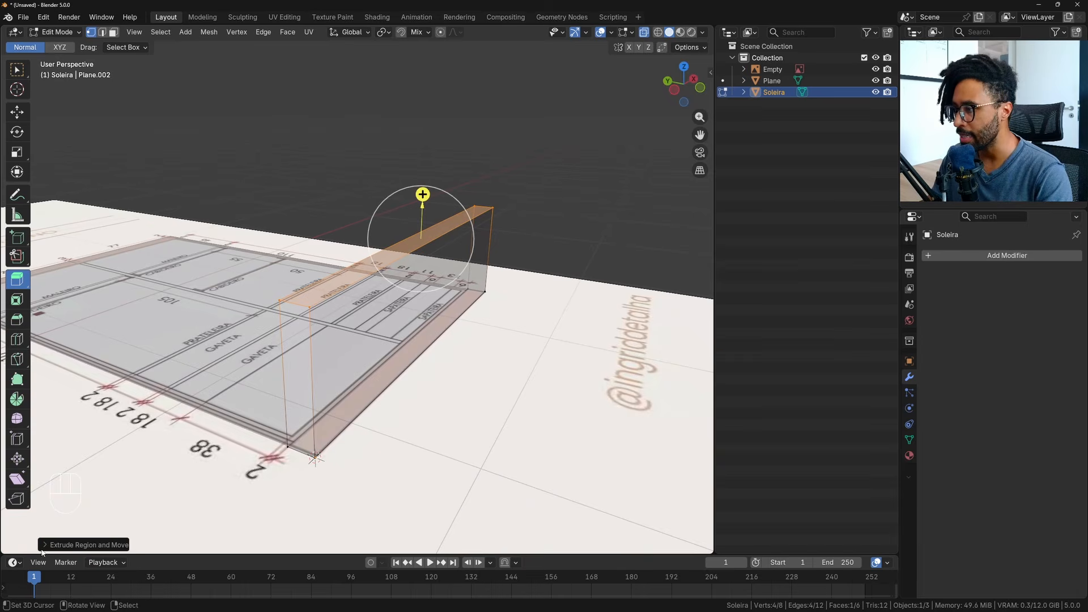
Set the Soleira extrusion's Z distance to 0.55 m and return to Object Mode.
{"action": "left_click", "coordinate": [43, 545]}
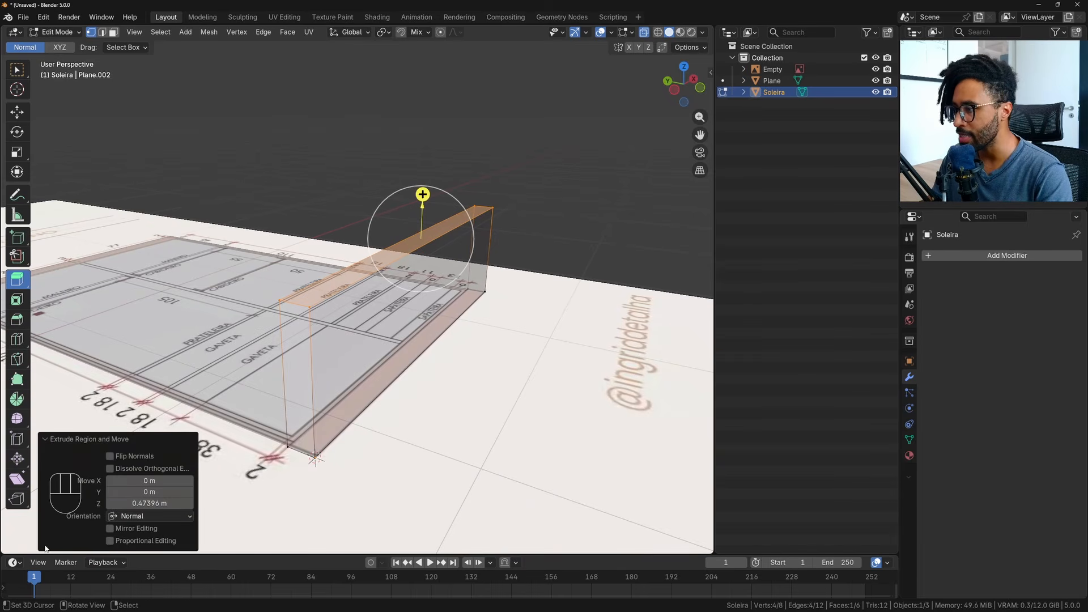
{"action": "left_click", "coordinate": [149, 504]}
{"action": "type", "text": "0.55"}
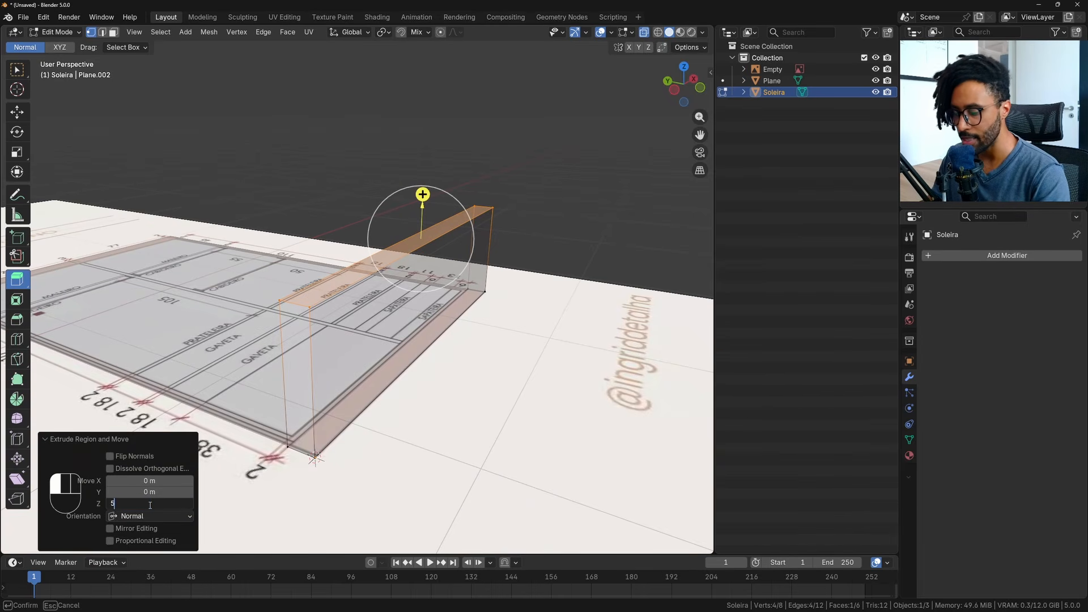
{"action": "key", "text": "Return"}
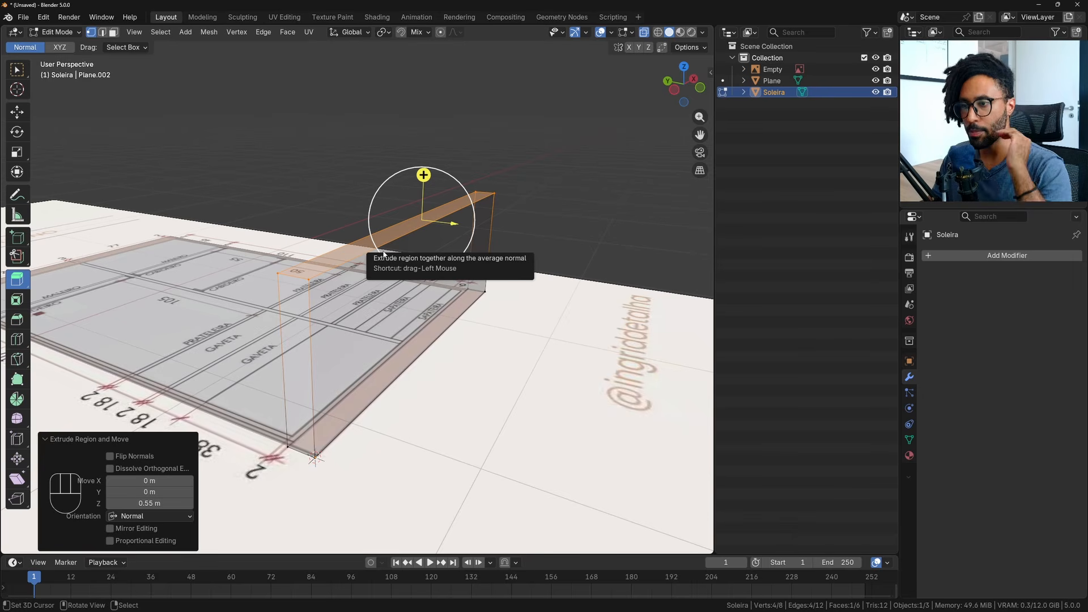
{"action": "mouse_move", "coordinate": [415, 300]}
{"action": "middle_mouse_down"}
{"action": "mouse_move", "coordinate": [471, 298]}
{"action": "mouse_move", "coordinate": [434, 306]}
{"action": "middle_mouse_up"}
{"action": "key", "text": "Tab"}
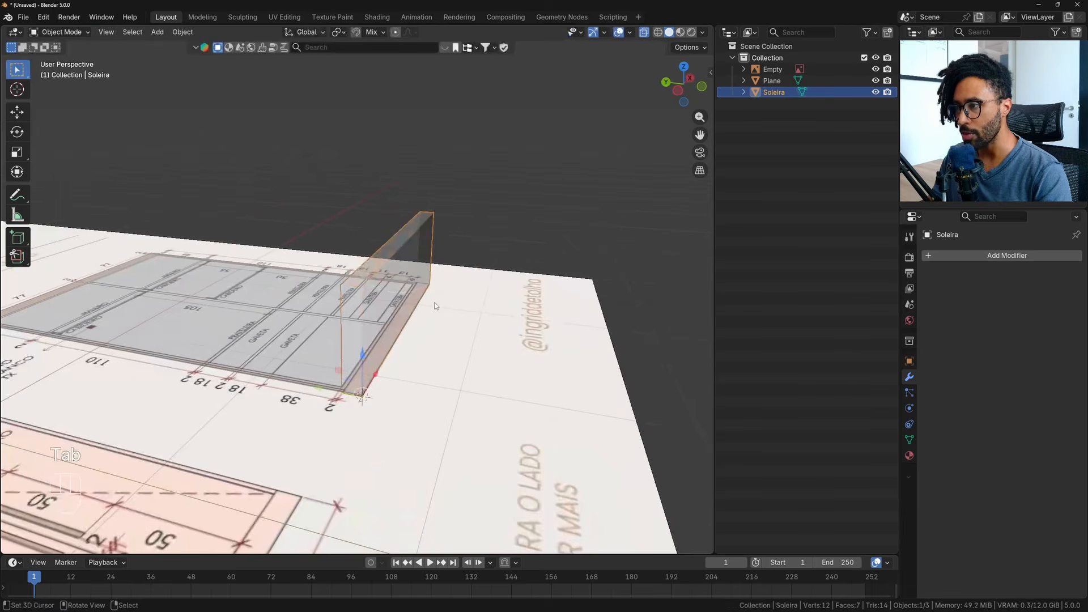
Examine the extruded Soleira in perspective and the full front and internal elevations in top view.
{"action": "middle_click_drag", "start_coordinate": [427, 259], "coordinate": [572, 283]}
{"action": "middle_click_drag", "start_coordinate": [437, 303], "coordinate": [509, 351]}
{"action": "scroll", "coordinate": [513, 326], "scroll_direction": "up", "scroll_amount": 1}
{"action": "mouse_move", "coordinate": [418, 326]}
{"action": "middle_mouse_down"}
{"action": "mouse_move", "coordinate": [460, 326]}
{"action": "mouse_move", "coordinate": [445, 369]}
{"action": "middle_mouse_up"}
{"action": "key", "text": "KP_7"}
{"action": "scroll", "coordinate": [444, 369], "scroll_direction": "up", "scroll_amount": 4}
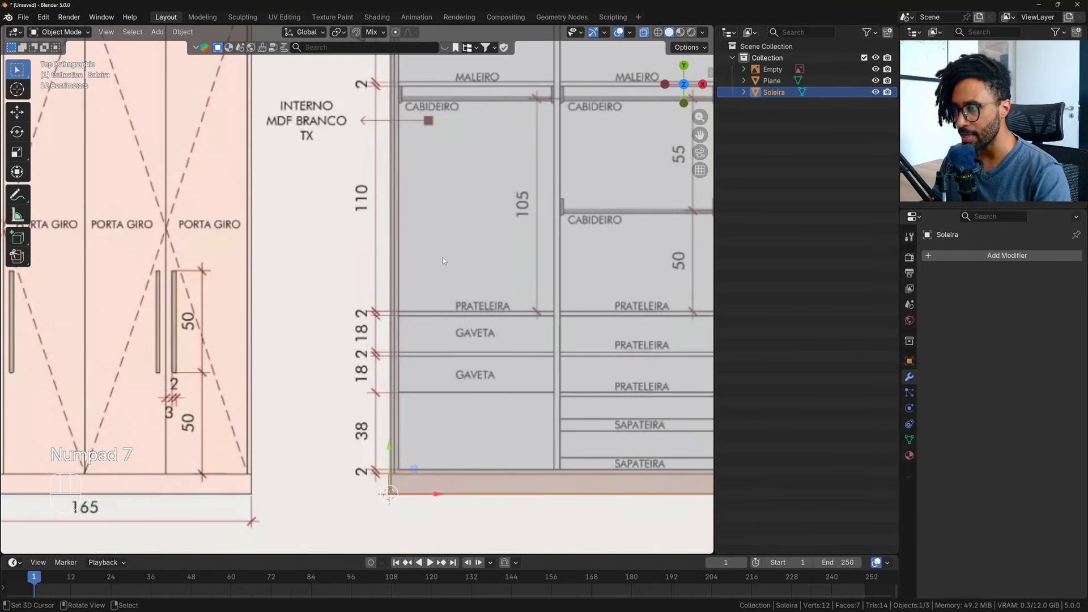
{"action": "mouse_move", "coordinate": [443, 240]}
{"action": "middle_mouse_down", "text": "shift"}
{"action": "mouse_move", "coordinate": [440, 389]}
{"action": "mouse_move", "coordinate": [436, 294]}
{"action": "middle_mouse_up", "text": "shift"}
{"action": "scroll", "coordinate": [454, 274], "scroll_direction": "down", "scroll_amount": 1}
{"action": "scroll", "coordinate": [454, 278], "scroll_direction": "down", "scroll_amount": 2}
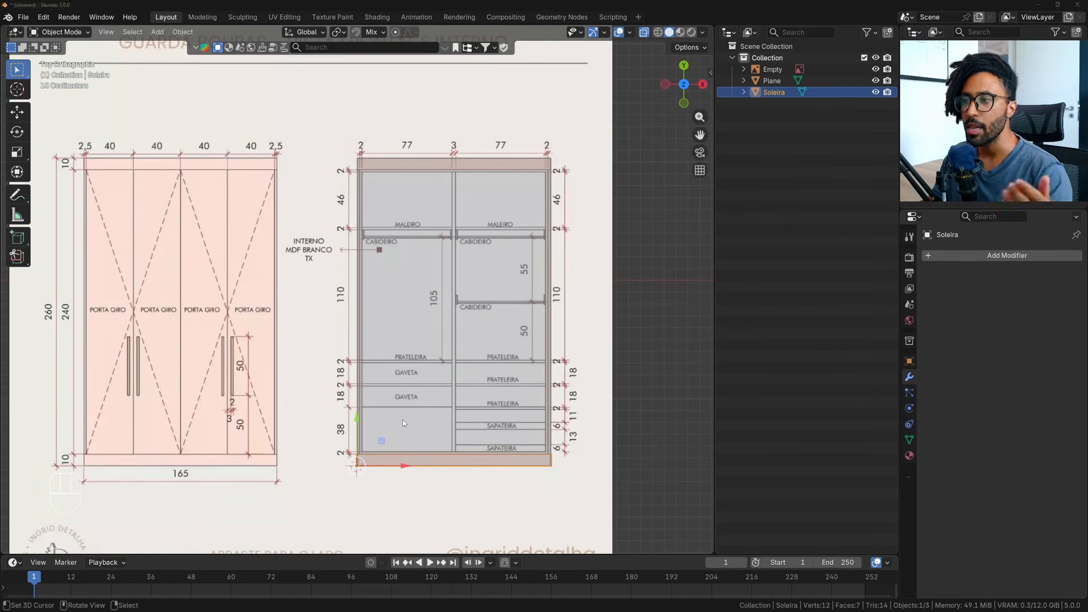
Switch to the side-section drawing, examine the depth dimensions above the wardrobe's upper panel, and return to Blender.
{"action": "key", "text": "alt+Tab"}
{"action": "key", "text": "alt+Tab"}
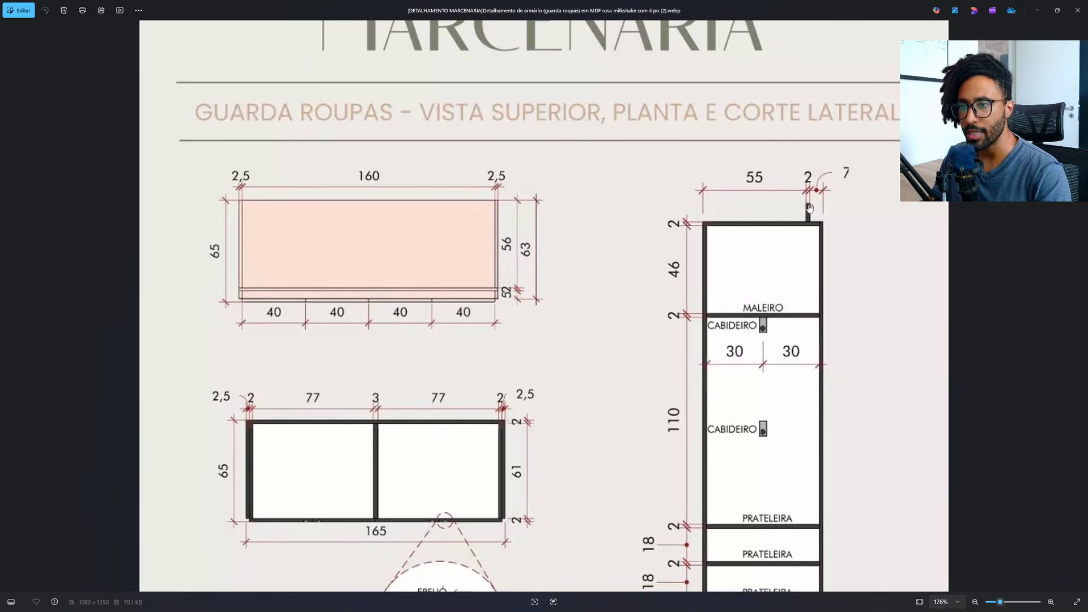
{"action": "scroll", "coordinate": [787, 239], "scroll_direction": "down", "scroll_amount": 5}
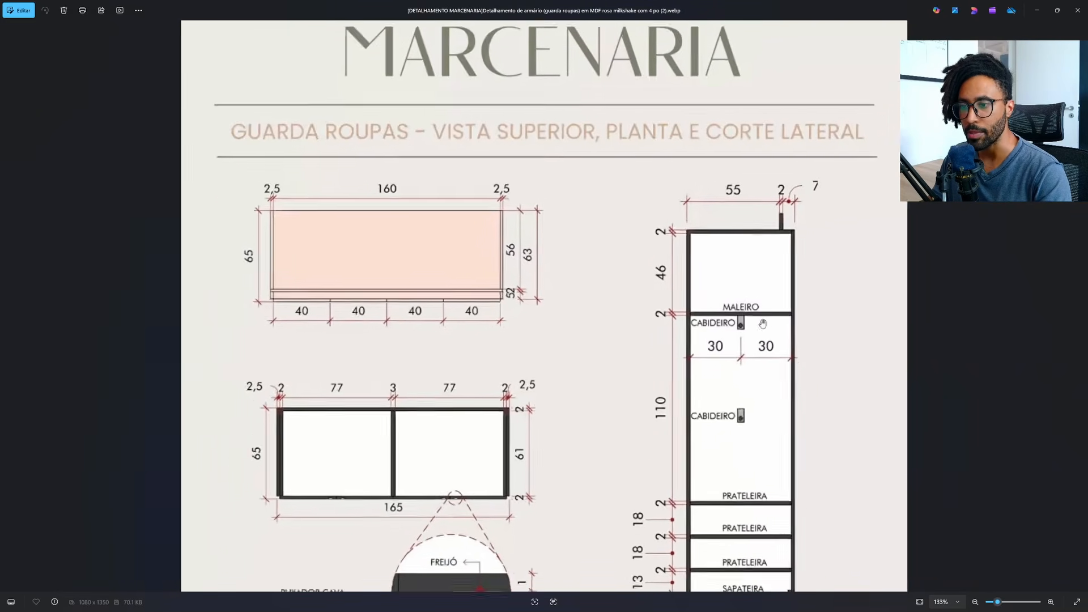
{"action": "scroll", "coordinate": [786, 549], "scroll_direction": "up", "scroll_amount": 5}
{"action": "scroll", "coordinate": [787, 550], "scroll_direction": "up", "scroll_amount": 3}
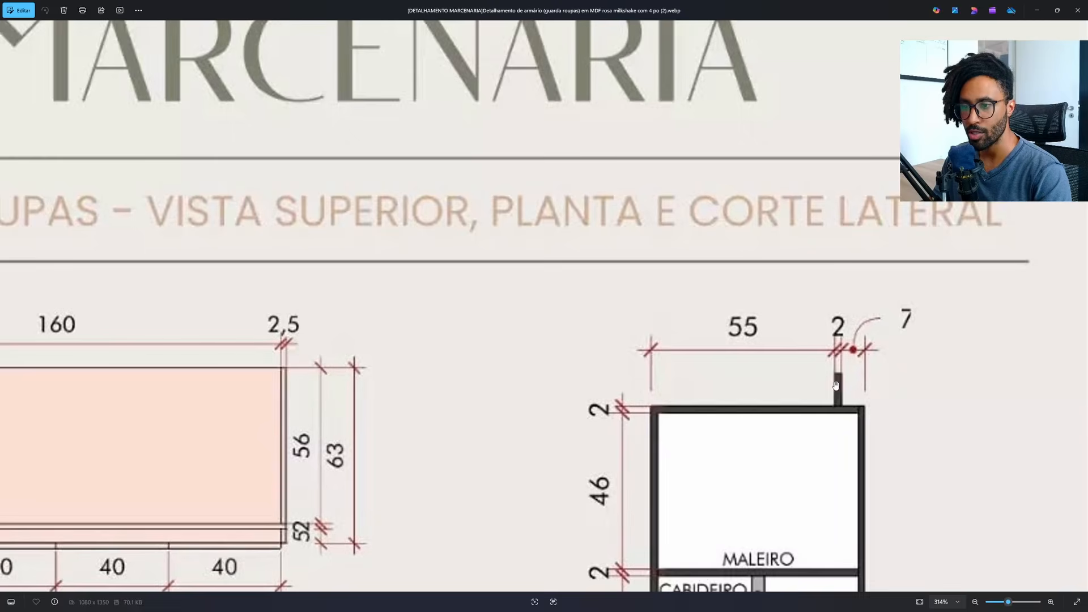
{"action": "key", "text": "alt+Tab"}
{"action": "key", "text": "alt+Tab"}
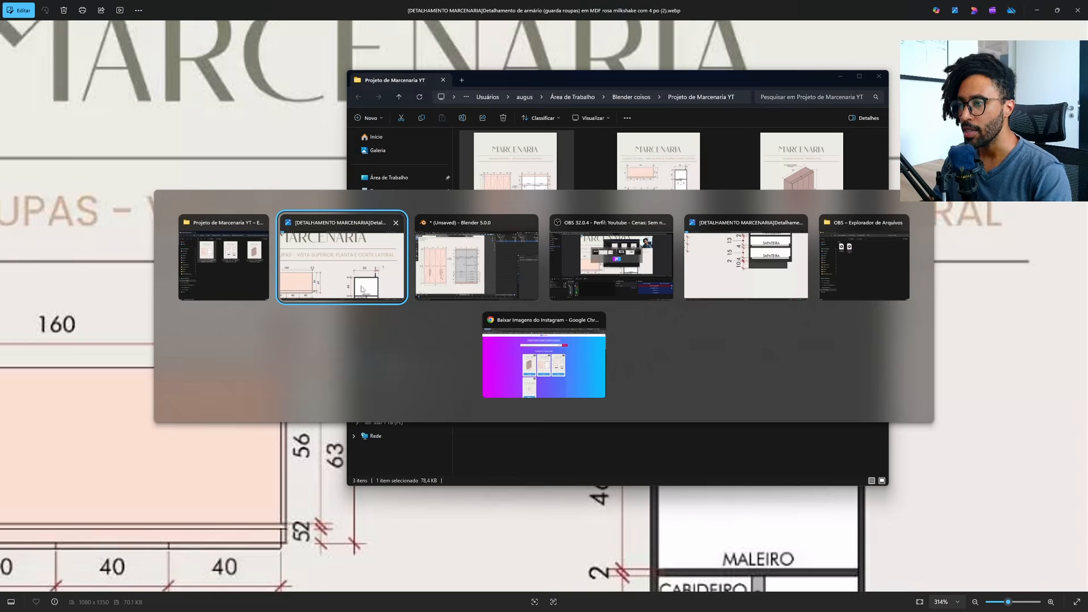
{"action": "left_click", "coordinate": [421, 281]}
Turn off X-ray display, put the Soleira in Edit Mode, and activate the Select Box tool.
{"action": "middle_click_drag", "start_coordinate": [425, 283], "coordinate": [520, 288]}
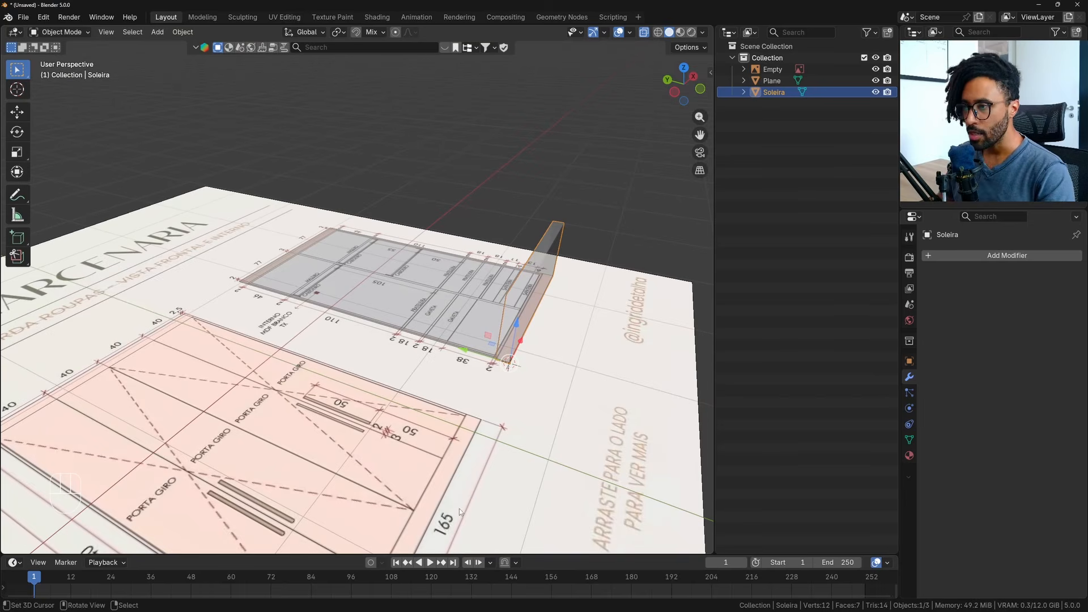
{"action": "left_click", "coordinate": [648, 33]}
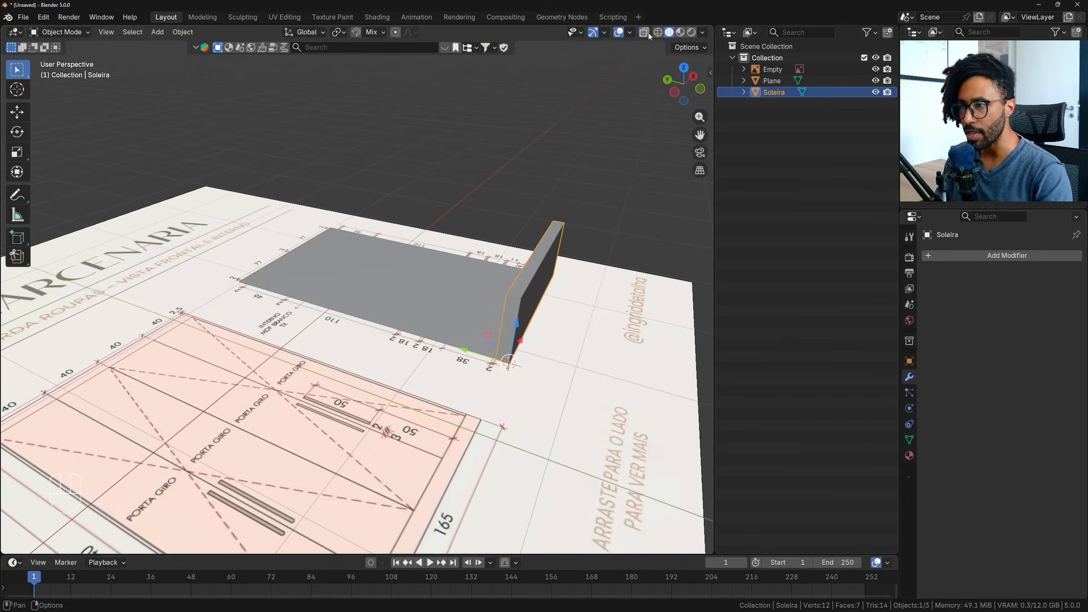
{"action": "middle_click_drag", "start_coordinate": [493, 301], "coordinate": [470, 311]}
{"action": "left_click", "coordinate": [549, 277]}
{"action": "middle_click_drag", "start_coordinate": [549, 276], "coordinate": [391, 256]}
{"action": "left_click", "coordinate": [391, 256]}
{"action": "key", "text": "Tab"}
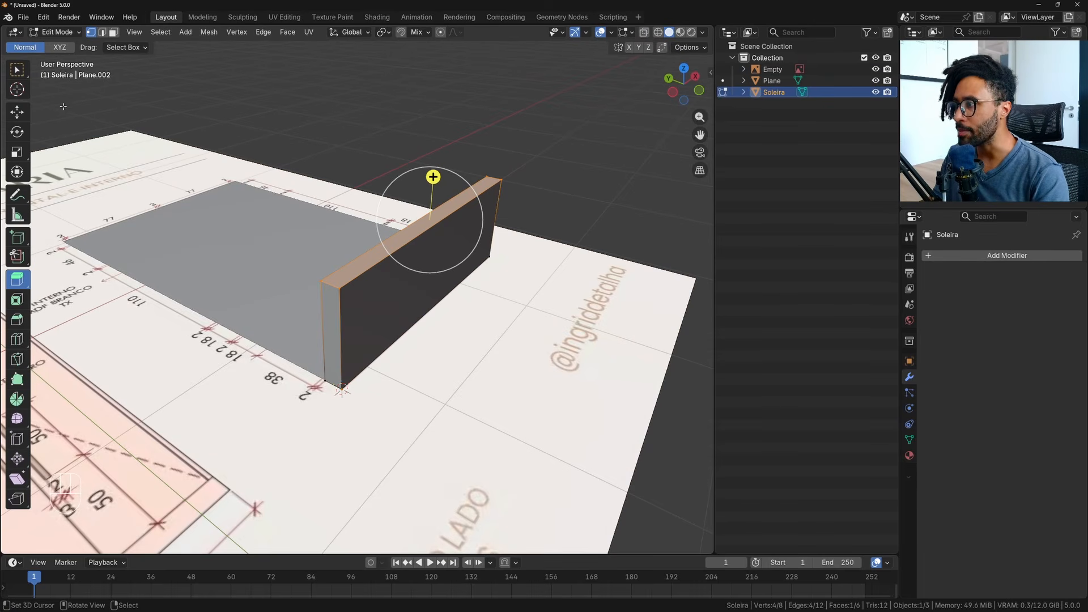
{"action": "left_click", "coordinate": [57, 34]}
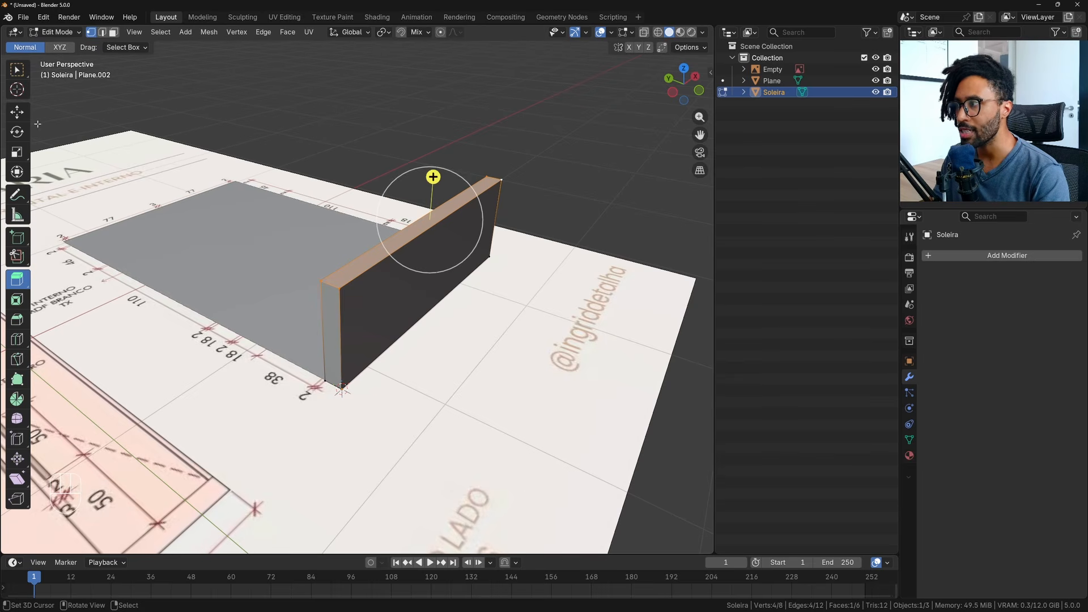
{"action": "left_click", "coordinate": [21, 74]}
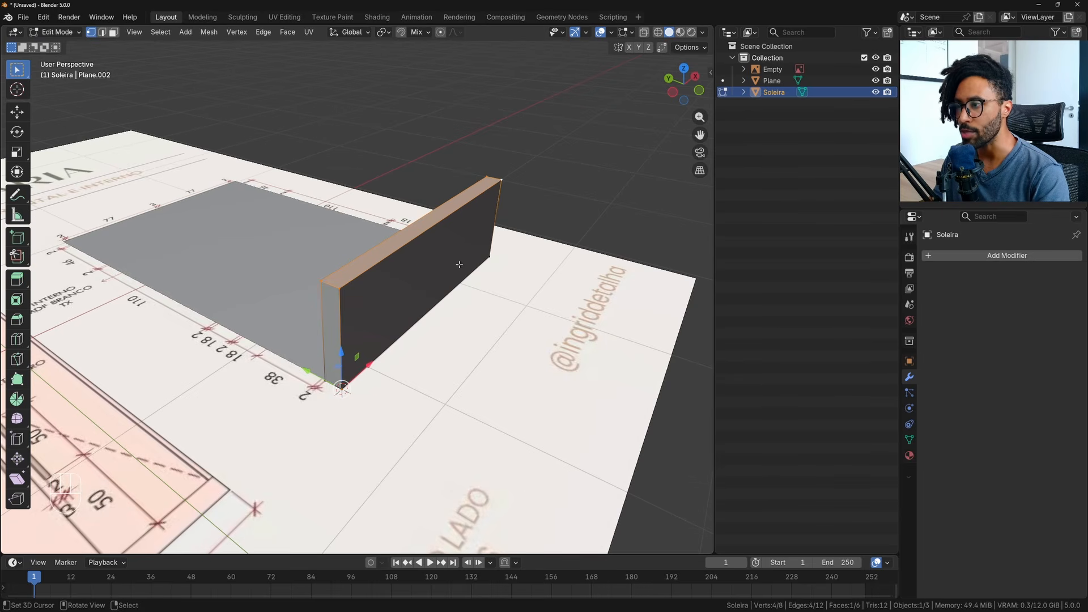
Duplicate the Soleira's upper extruded face in place and move the copy 2.5 m along the Y axis.
{"action": "middle_click_drag", "start_coordinate": [459, 265], "coordinate": [518, 270]}
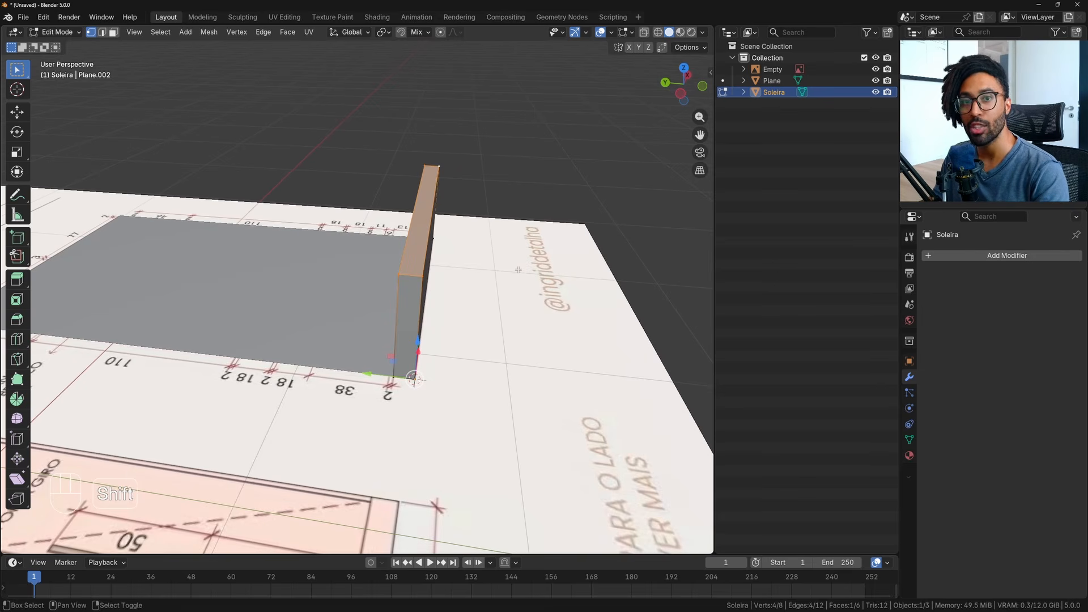
{"action": "left_click", "coordinate": [204, 33]}
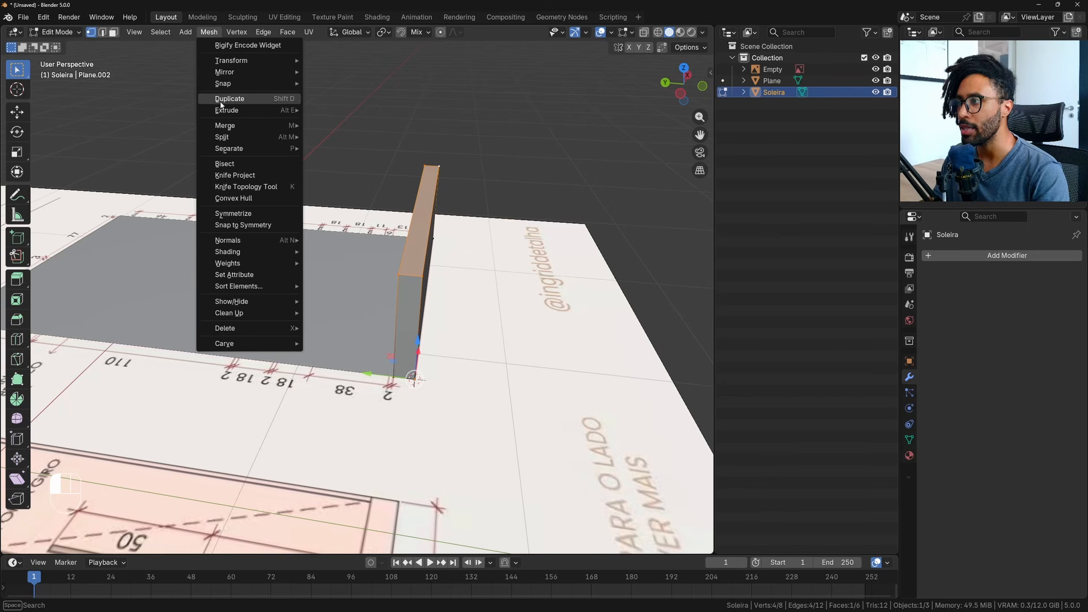
{"action": "mouse_move", "coordinate": [227, 110]}
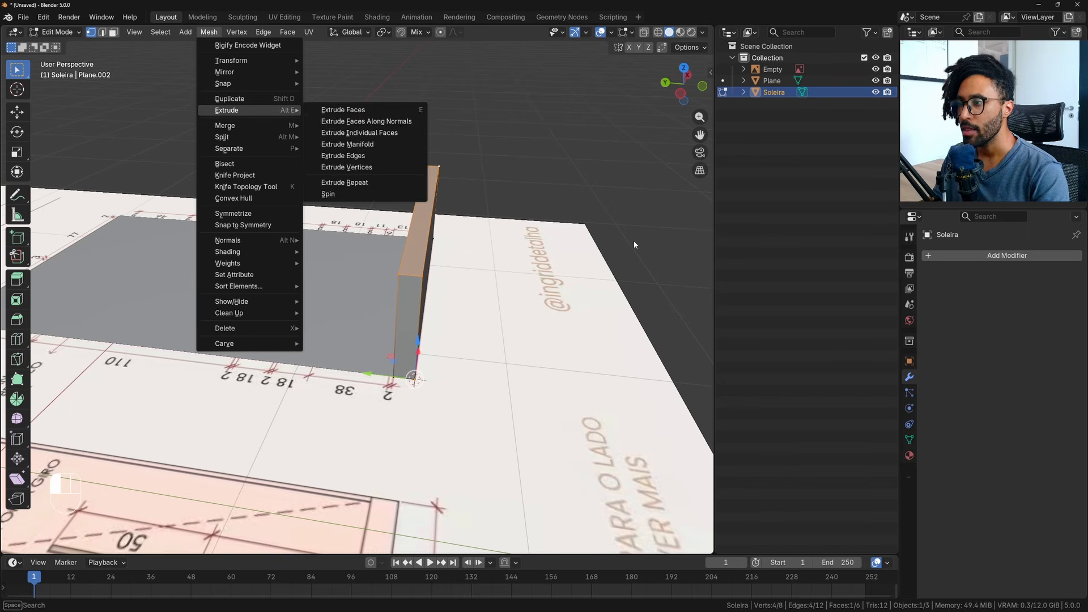
{"action": "left_click", "coordinate": [634, 245]}
{"action": "key", "text": "shift+d"}
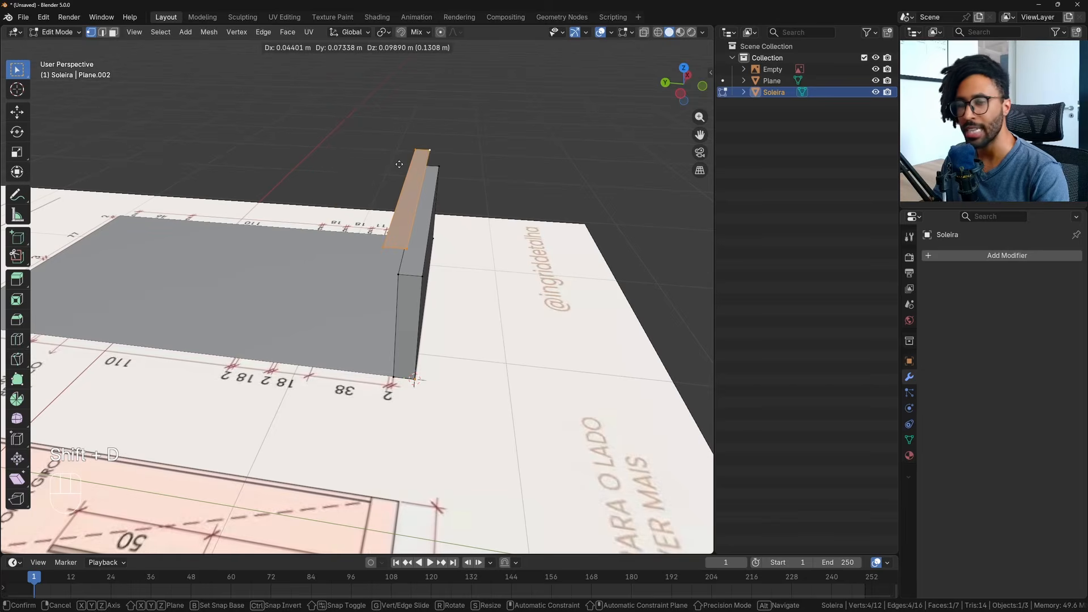
{"action": "right_click", "coordinate": [399, 164]}
{"action": "middle_click_drag", "start_coordinate": [399, 164], "coordinate": [539, 236], "text": "shift"}
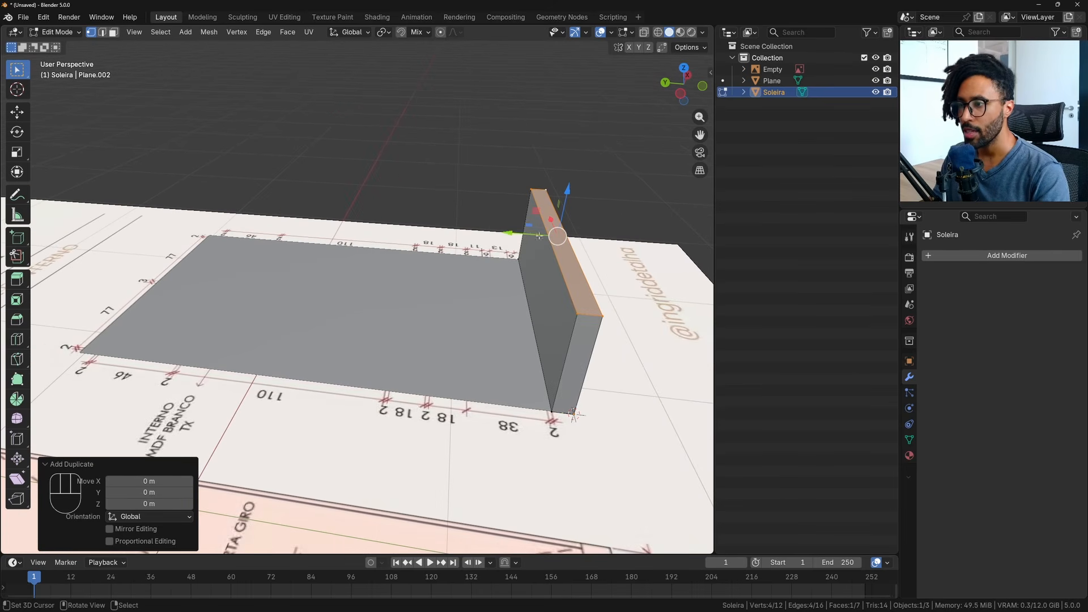
{"action": "left_click_drag", "start_coordinate": [510, 232], "coordinate": [370, 231]}
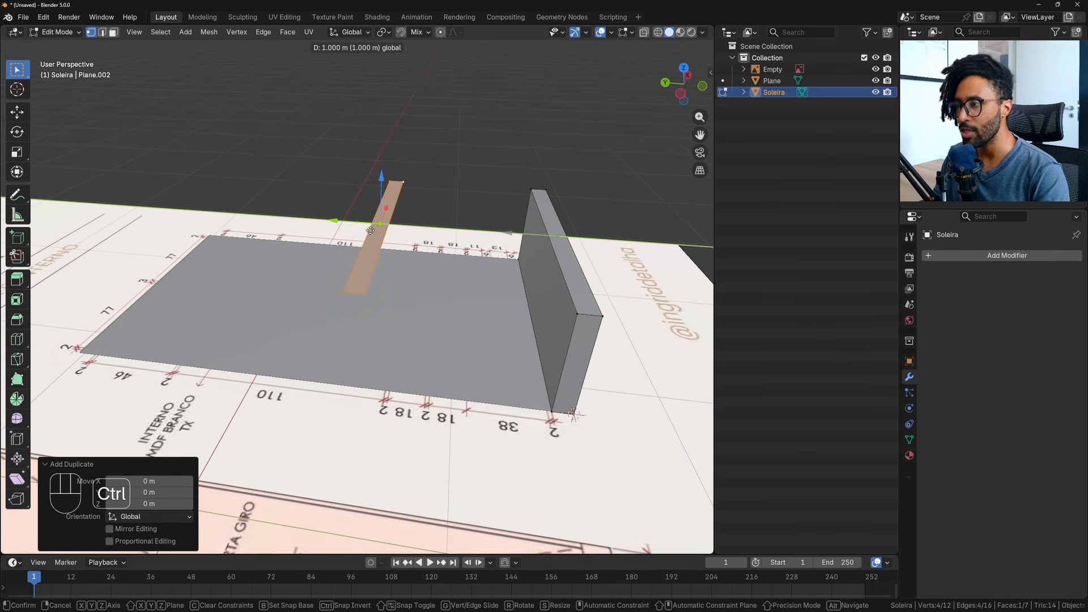
{"action": "left_click_drag", "start_coordinate": [256, 229], "coordinate": [202, 236], "text": "ctrl"}
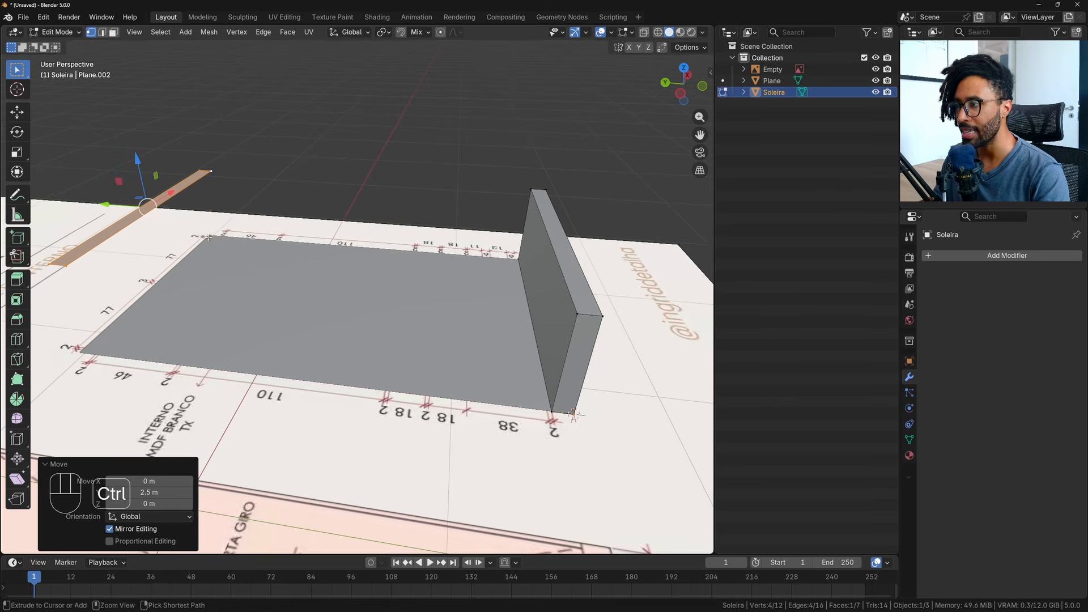
Check the copied face's alignment with the wardrobe's top strip, and compare it with the depths in the side-section drawing.
{"action": "middle_click_drag", "start_coordinate": [202, 235], "coordinate": [295, 266], "text": "shift"}
{"action": "scroll", "coordinate": [328, 278], "scroll_direction": "up", "scroll_amount": 3}
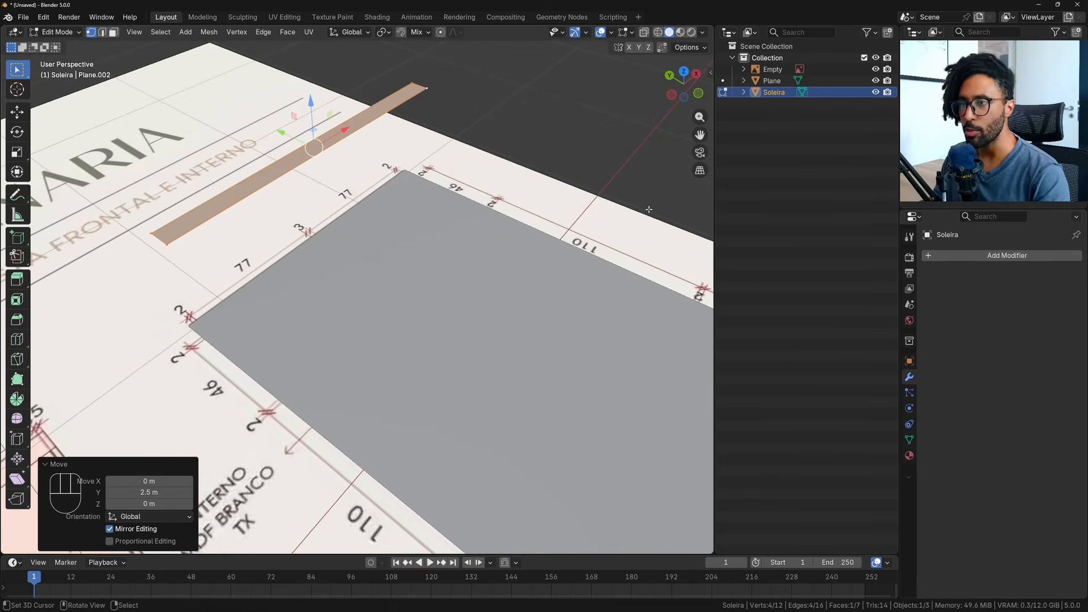
{"action": "left_click", "coordinate": [684, 72]}
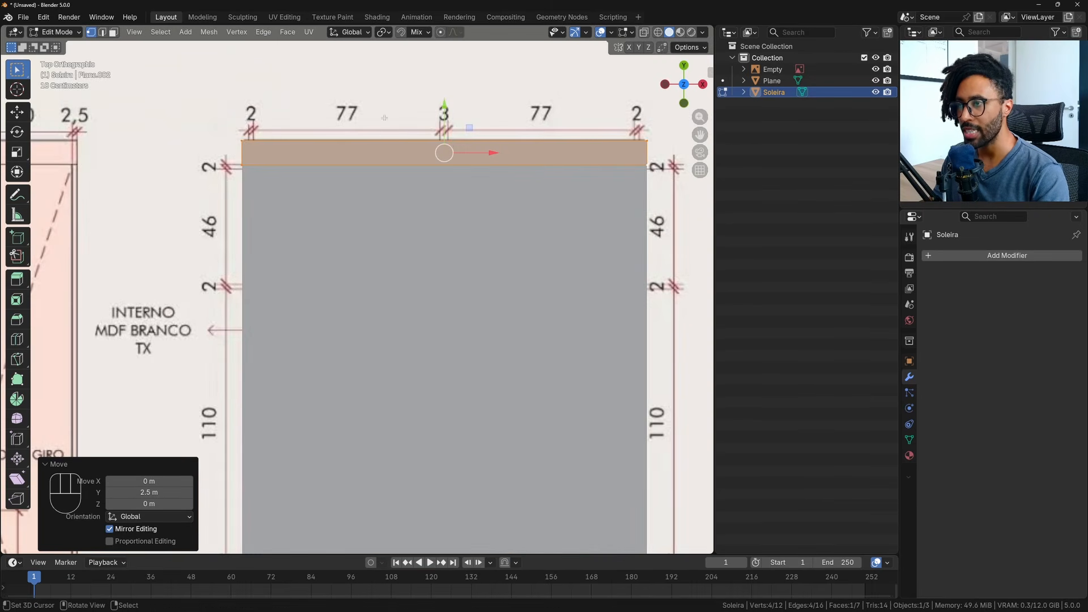
{"action": "scroll", "coordinate": [385, 118], "scroll_direction": "down", "scroll_amount": 2}
{"action": "middle_click_drag", "start_coordinate": [306, 309], "coordinate": [421, 249]}
{"action": "key", "text": "alt+Tab"}
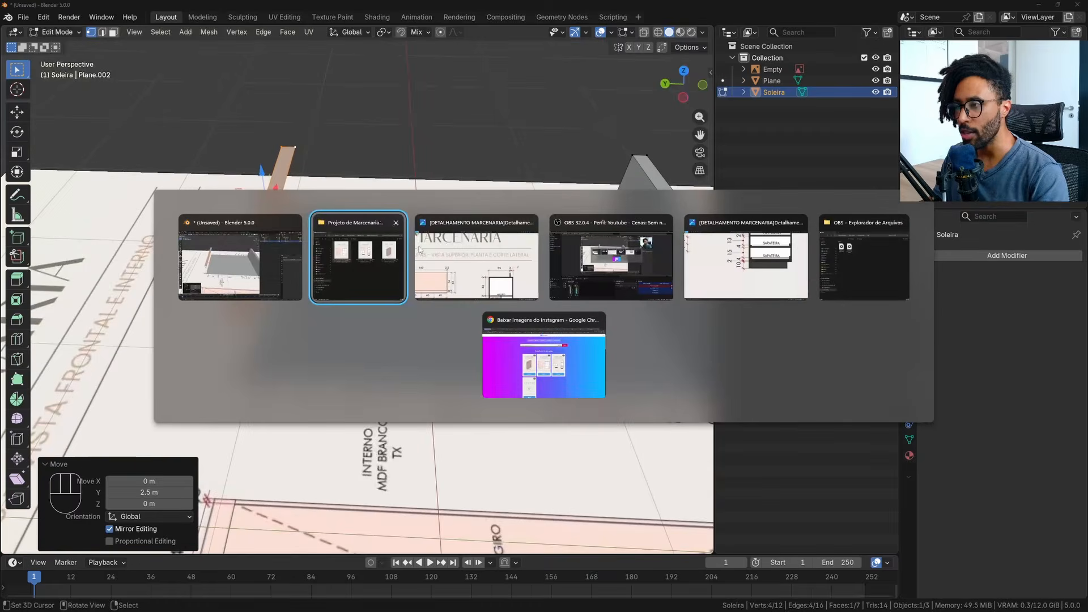
{"action": "left_click", "coordinate": [420, 250]}
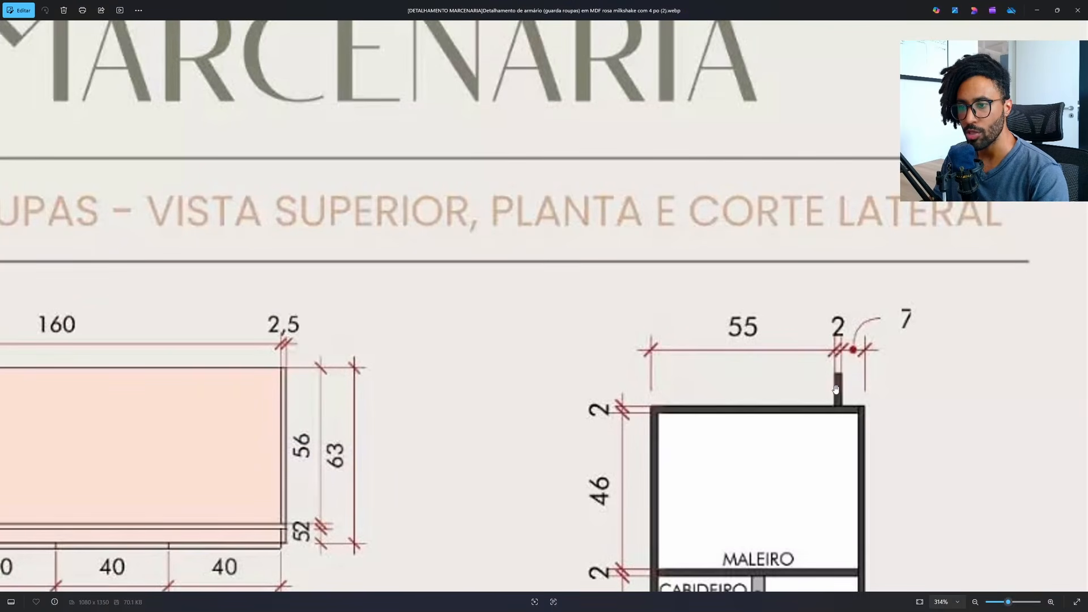
{"action": "key", "text": "alt+Tab"}
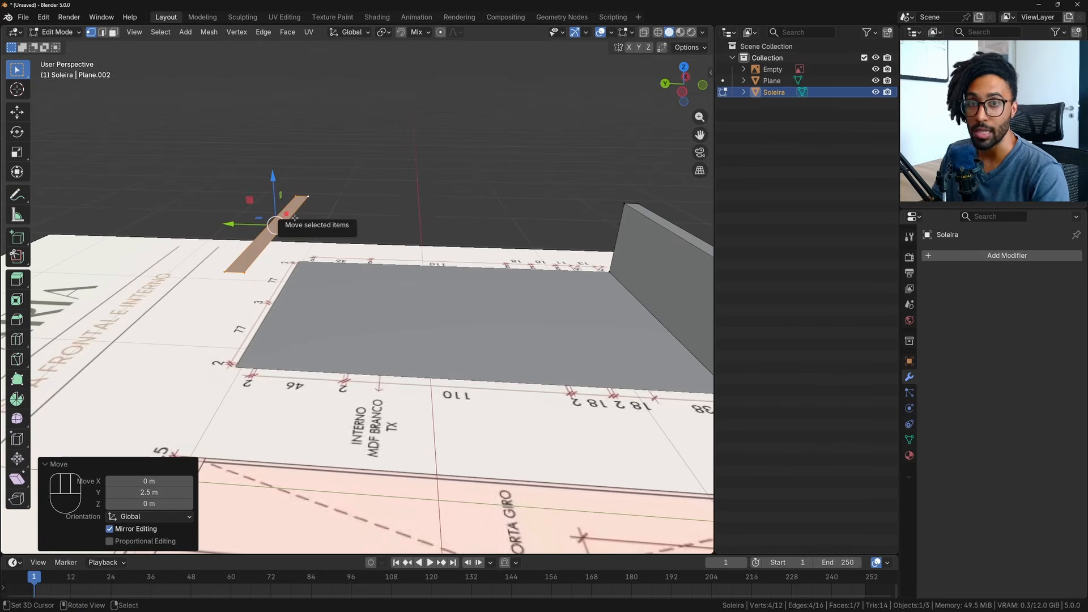
{"action": "middle_click_drag", "start_coordinate": [295, 218], "coordinate": [454, 231], "text": "shift"}
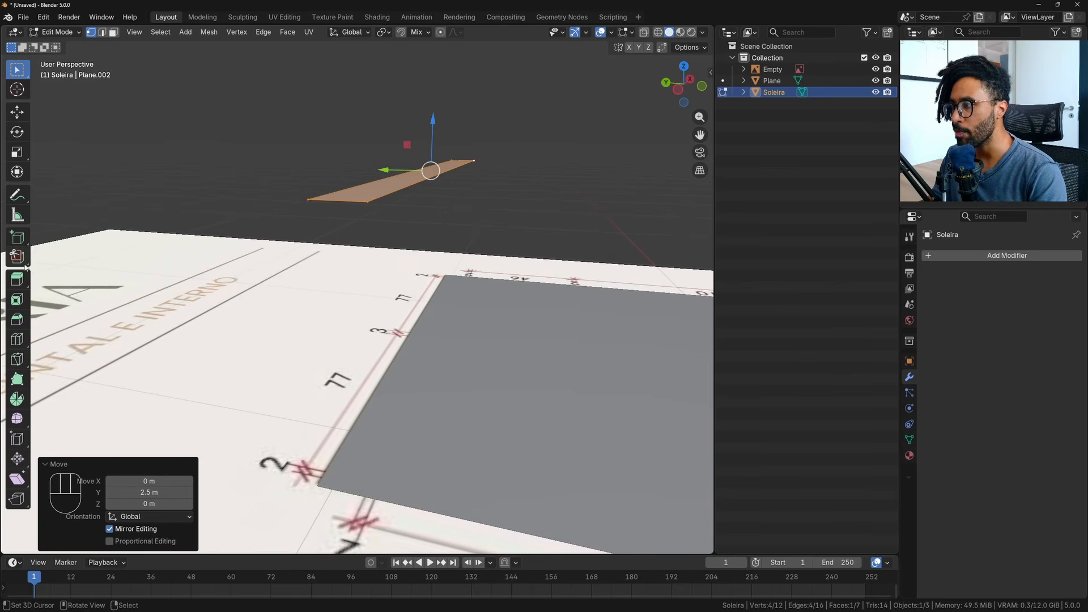
Extrude the copied top strip face by -2 cm along its normal.
{"action": "left_click", "coordinate": [17, 284]}
{"action": "left_click_drag", "start_coordinate": [433, 124], "coordinate": [421, 154]}
{"action": "left_click", "coordinate": [117, 505]}
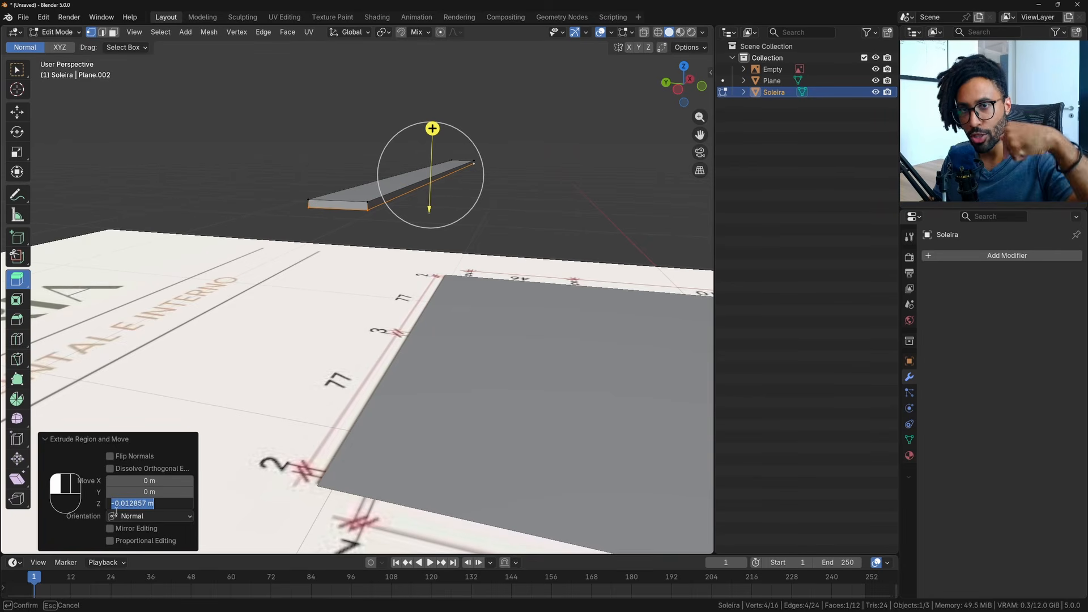
{"action": "type", "text": "-2cm"}
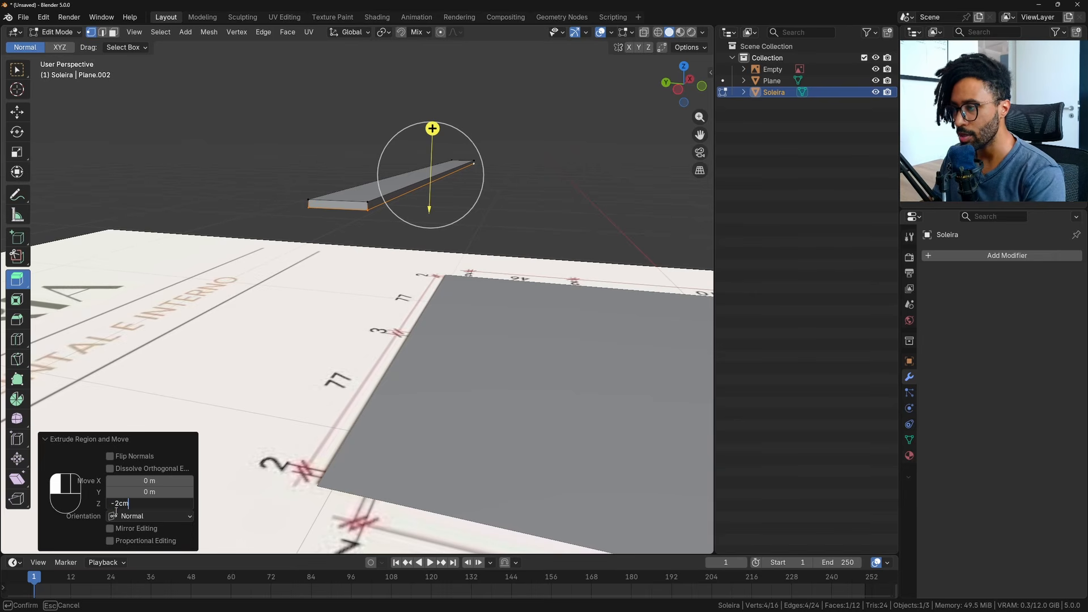
{"action": "key", "text": "Return"}
Select all of the Soleira's geometry, recalculate its normals to the outside, and return to Object Mode.
{"action": "middle_click_drag", "start_coordinate": [158, 513], "coordinate": [441, 302]}
{"action": "key", "text": "a"}
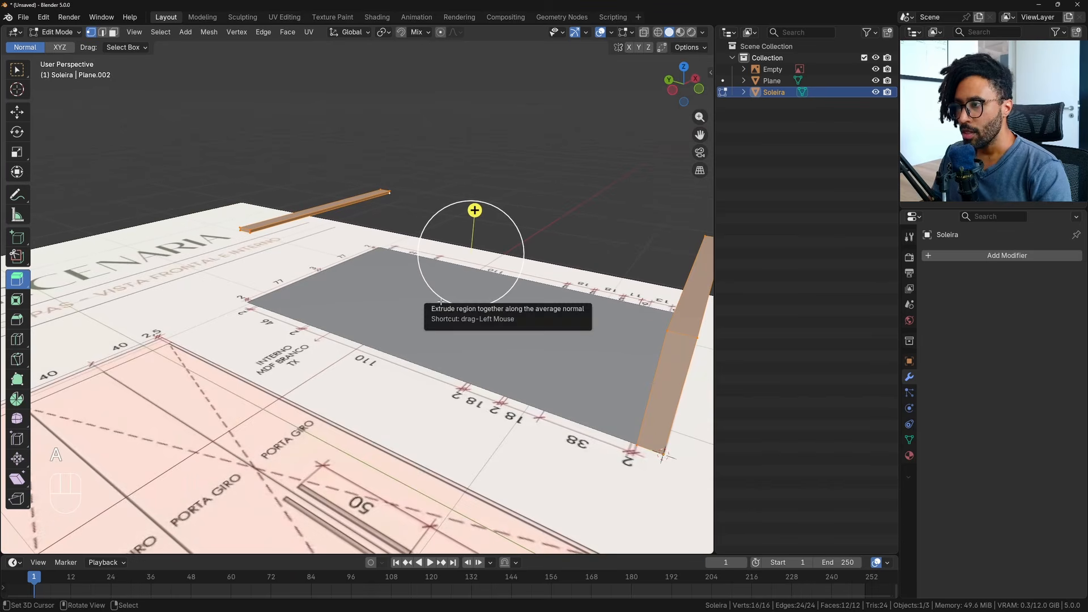
{"action": "key", "text": "shift+n"}
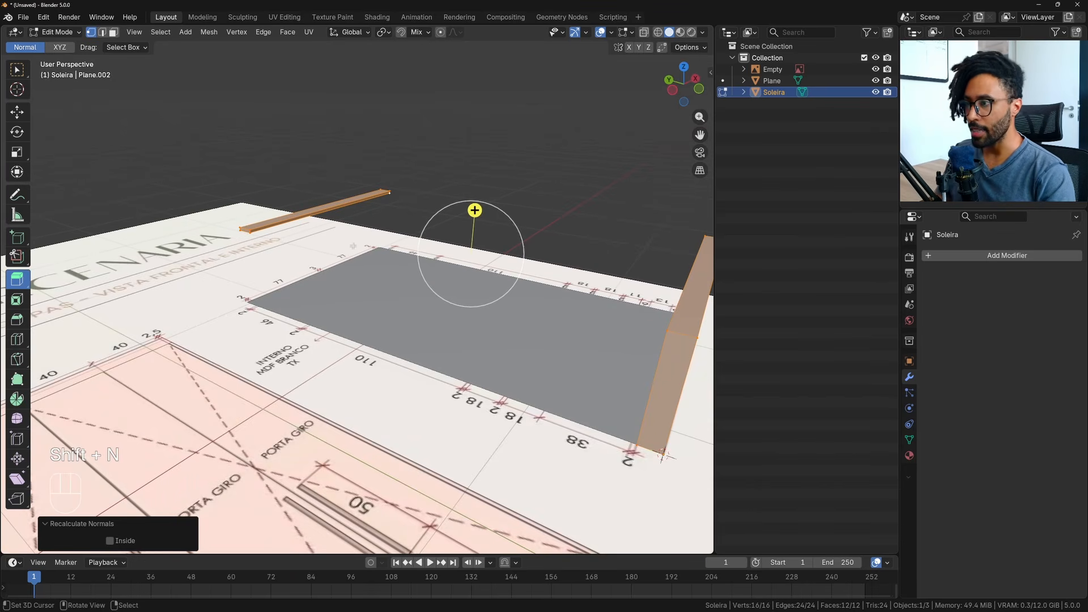
{"action": "middle_click_drag", "start_coordinate": [480, 295], "coordinate": [401, 235]}
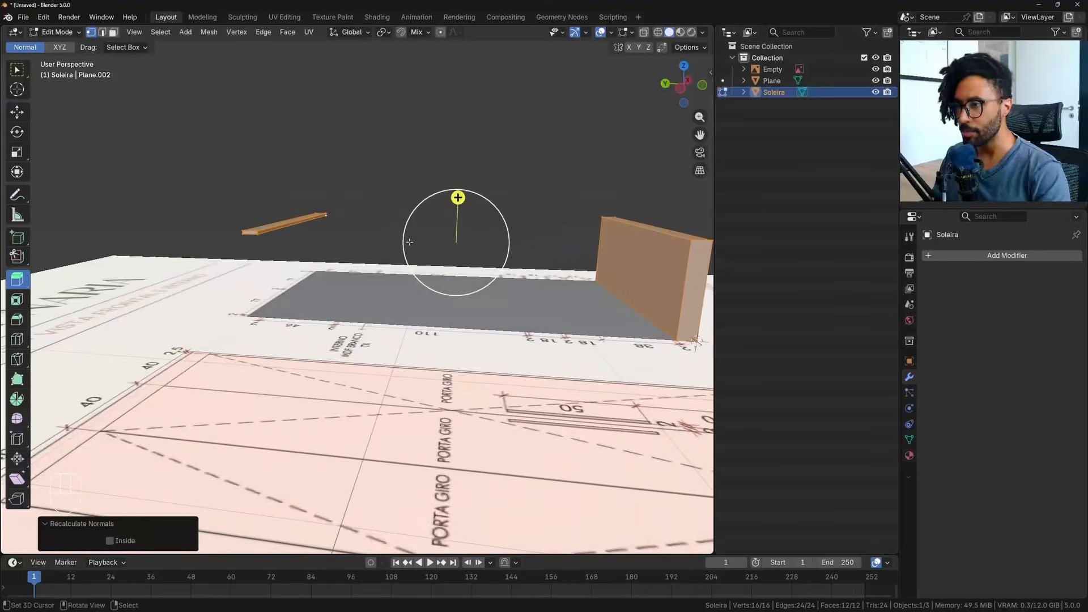
{"action": "middle_click_drag", "start_coordinate": [524, 294], "coordinate": [429, 358]}
{"action": "scroll", "coordinate": [497, 323], "scroll_direction": "down", "scroll_amount": 1}
{"action": "key", "text": "Tab"}
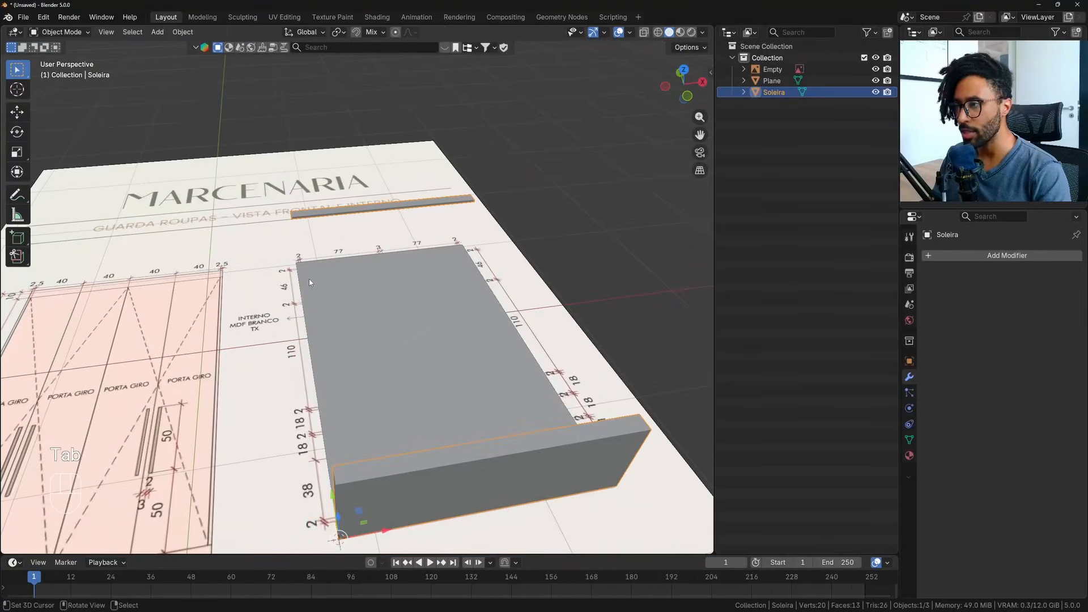
Compare the Soleira with the drawing from above in wireframe, and reopen it in Edit Mode with edge selection.
{"action": "key", "text": "KP_7"}
{"action": "key", "text": "z"}
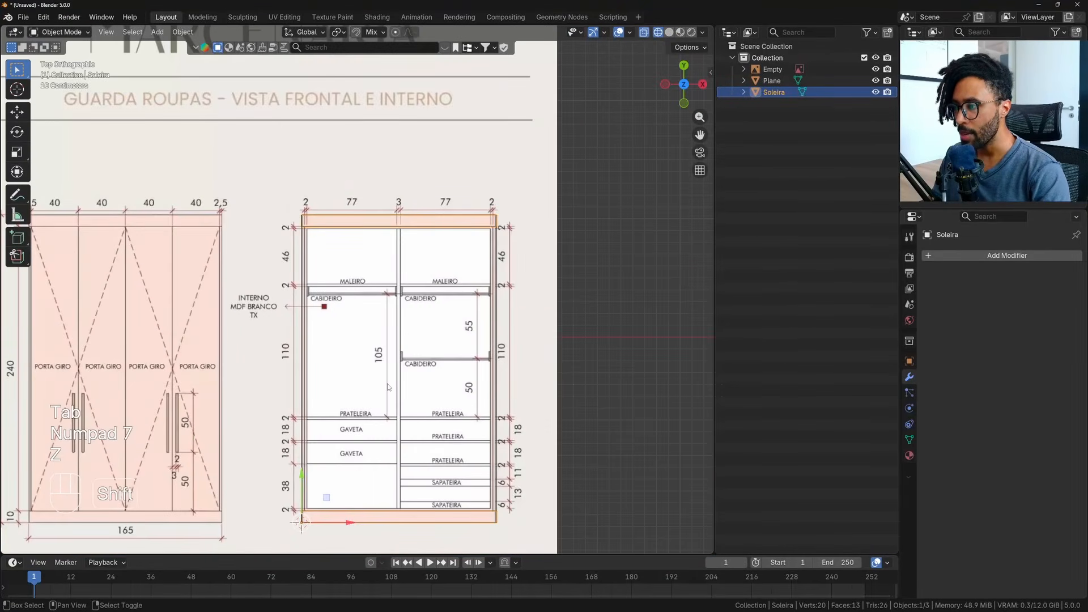
{"action": "middle_click_drag", "start_coordinate": [388, 387], "coordinate": [462, 339]}
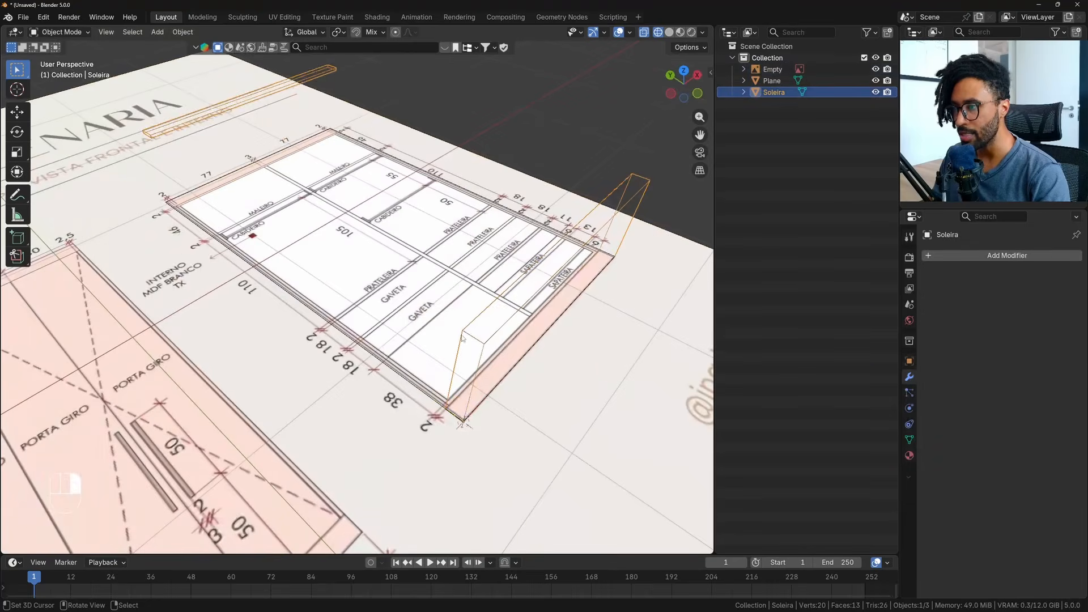
{"action": "left_click", "coordinate": [382, 355]}
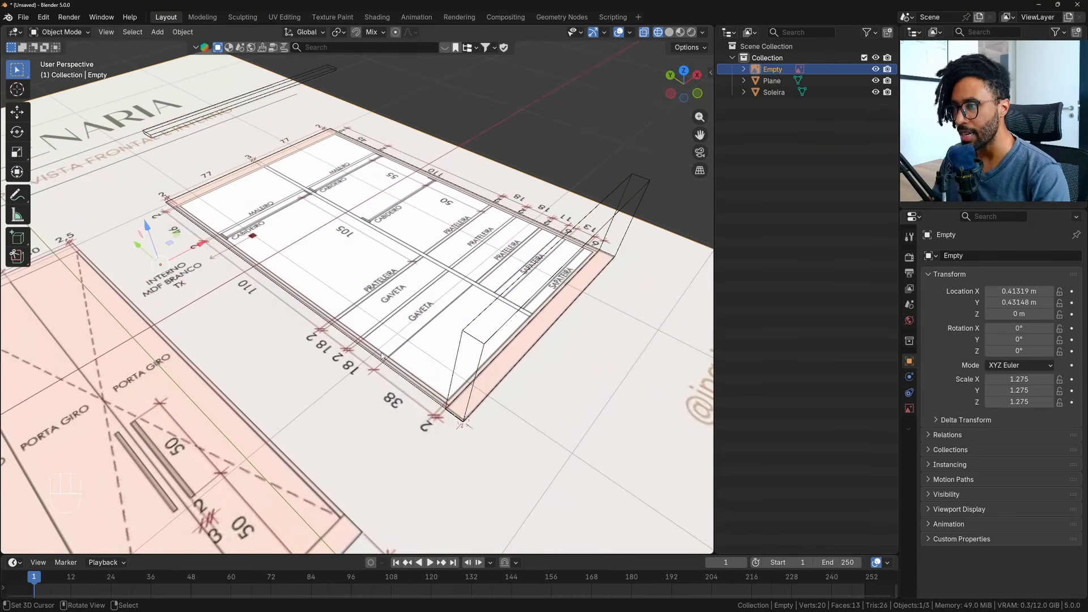
{"action": "left_click", "coordinate": [468, 344]}
{"action": "key", "text": "Tab"}
{"action": "middle_click_drag", "start_coordinate": [376, 133], "coordinate": [325, 113]}
{"action": "key", "text": "2"}
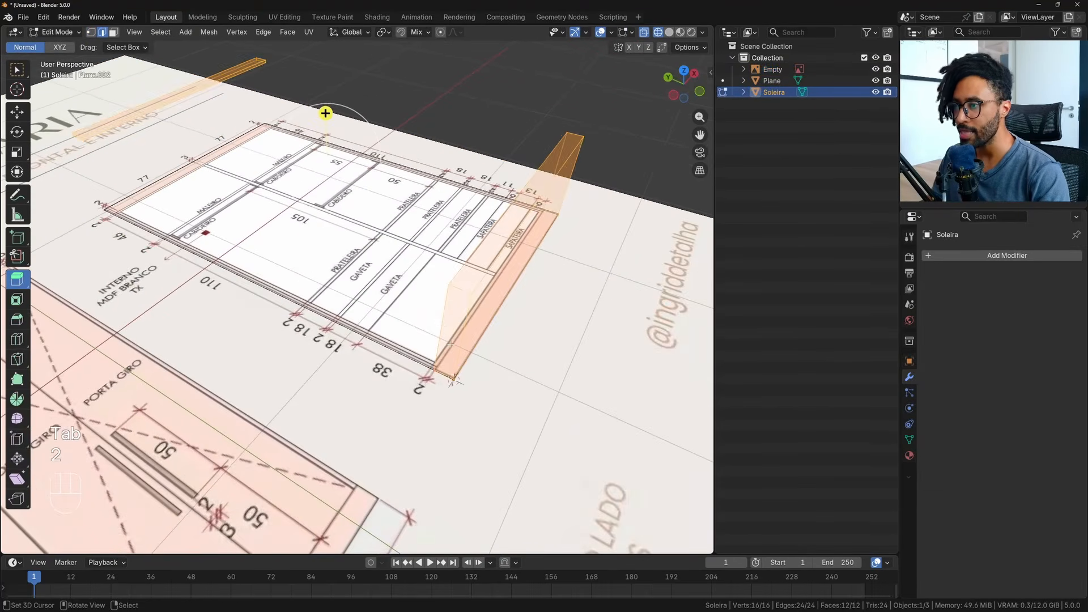
Clear the selection, switch to solid shading with X-ray, and select the Soleira base's inner corner edge running along its depth.
{"action": "mouse_move", "coordinate": [451, 344]}
{"action": "middle_mouse_down"}
{"action": "mouse_move", "coordinate": [481, 309]}
{"action": "mouse_move", "coordinate": [468, 299]}
{"action": "mouse_move", "coordinate": [476, 290]}
{"action": "mouse_move", "coordinate": [445, 295]}
{"action": "mouse_move", "coordinate": [441, 245]}
{"action": "mouse_move", "coordinate": [428, 311]}
{"action": "middle_mouse_up"}
{"action": "key", "text": "alt+a"}
{"action": "key", "text": "z"}
{"action": "left_click", "coordinate": [533, 293]}
{"action": "key", "text": "alt+z"}
{"action": "right_click", "coordinate": [427, 317]}
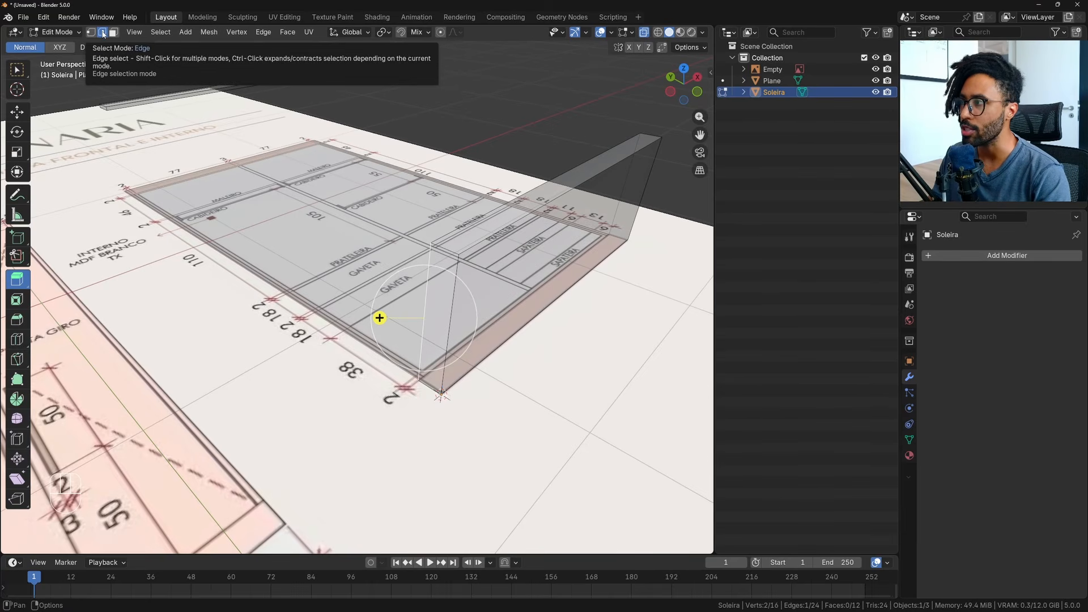
{"action": "left_click", "coordinate": [112, 33]}
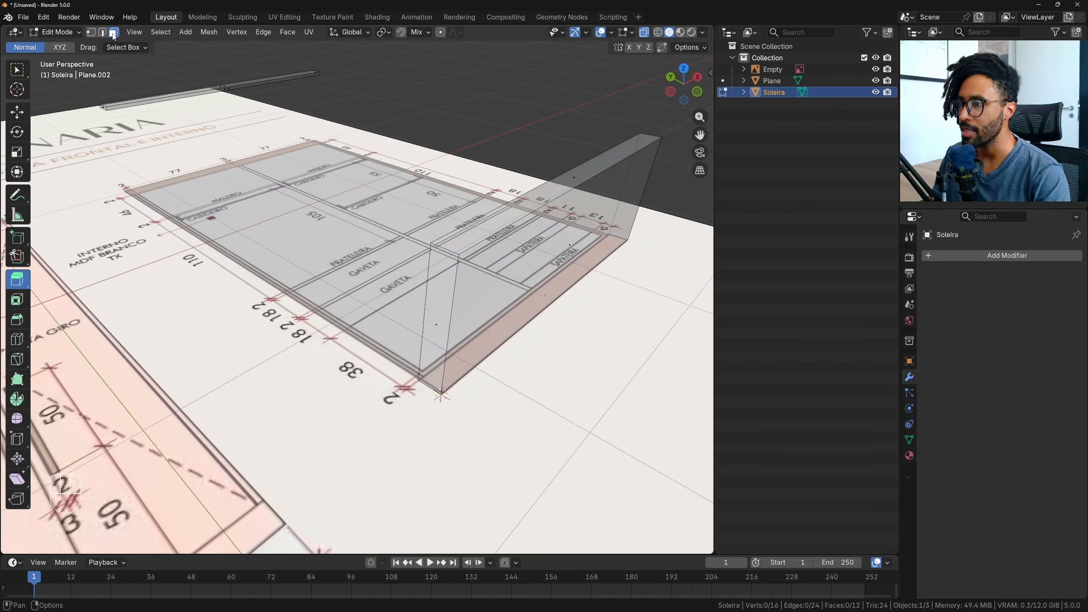
{"action": "left_click", "coordinate": [101, 32]}
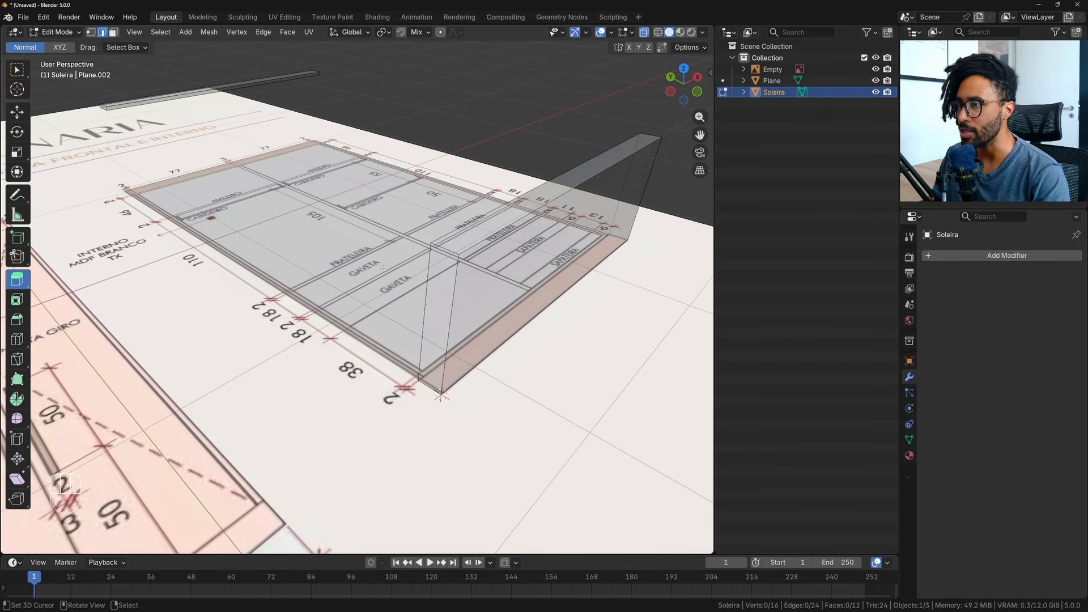
{"action": "left_click", "coordinate": [379, 318]}
Duplicate the base's selected corner edge in place.
{"action": "middle_click_drag", "start_coordinate": [379, 318], "coordinate": [467, 304]}
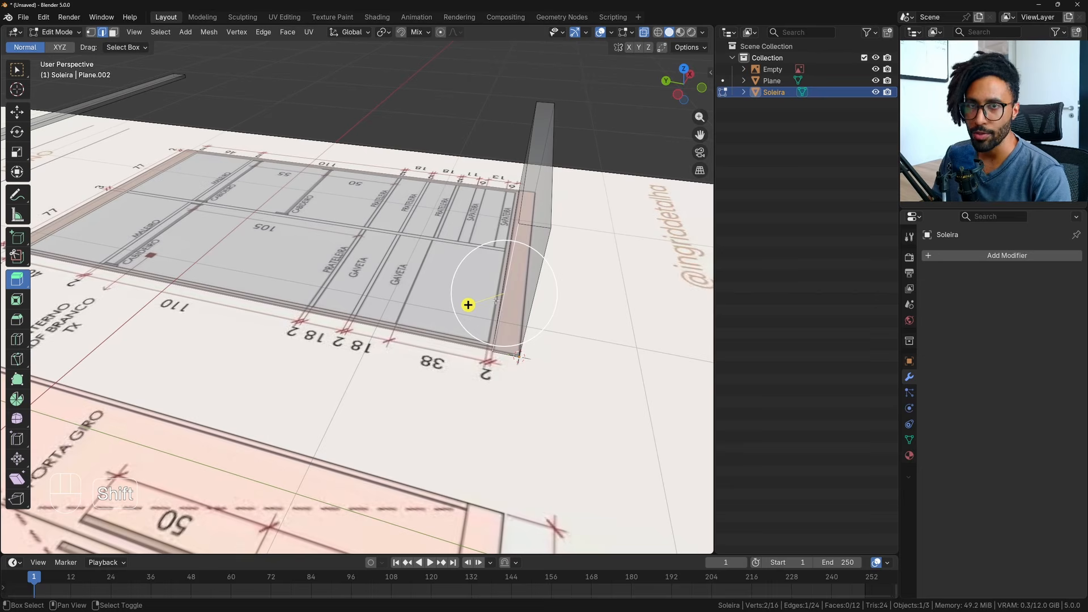
{"action": "key", "text": "shift+d"}
{"action": "right_click", "coordinate": [460, 285]}
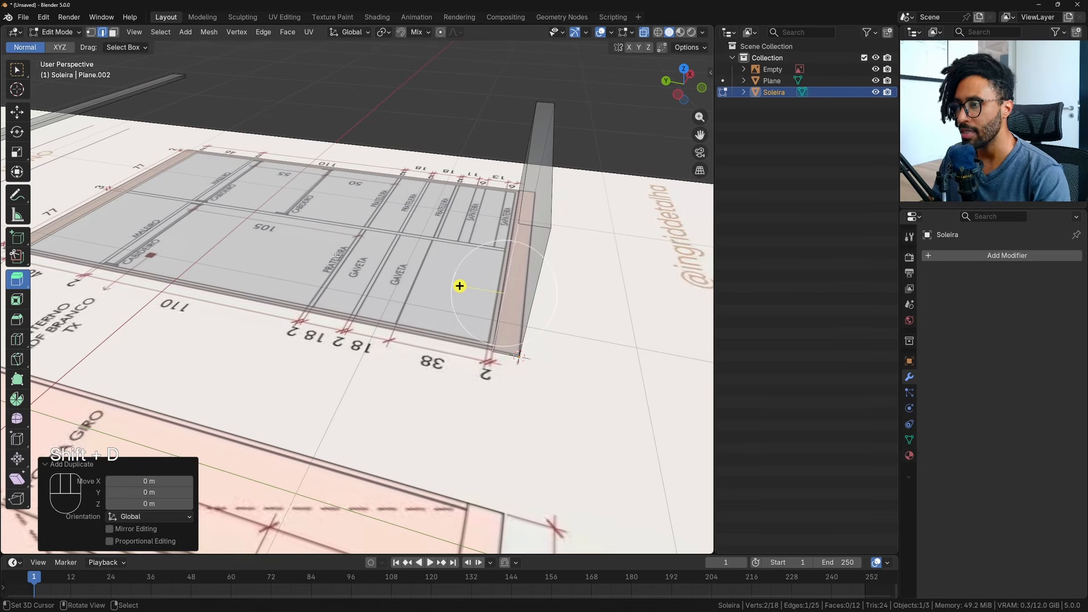
{"action": "scroll", "coordinate": [336, 256], "scroll_direction": "down", "scroll_amount": 2}
{"action": "middle_click_drag", "start_coordinate": [445, 295], "coordinate": [488, 288]}
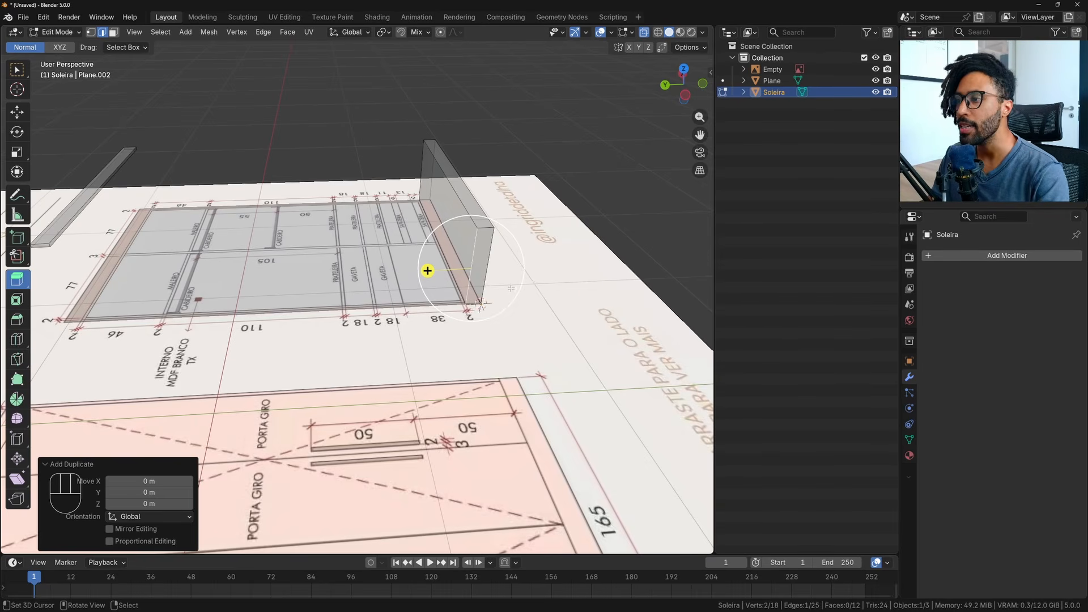
{"action": "middle_click_drag", "start_coordinate": [487, 288], "coordinate": [553, 304], "text": "shift"}
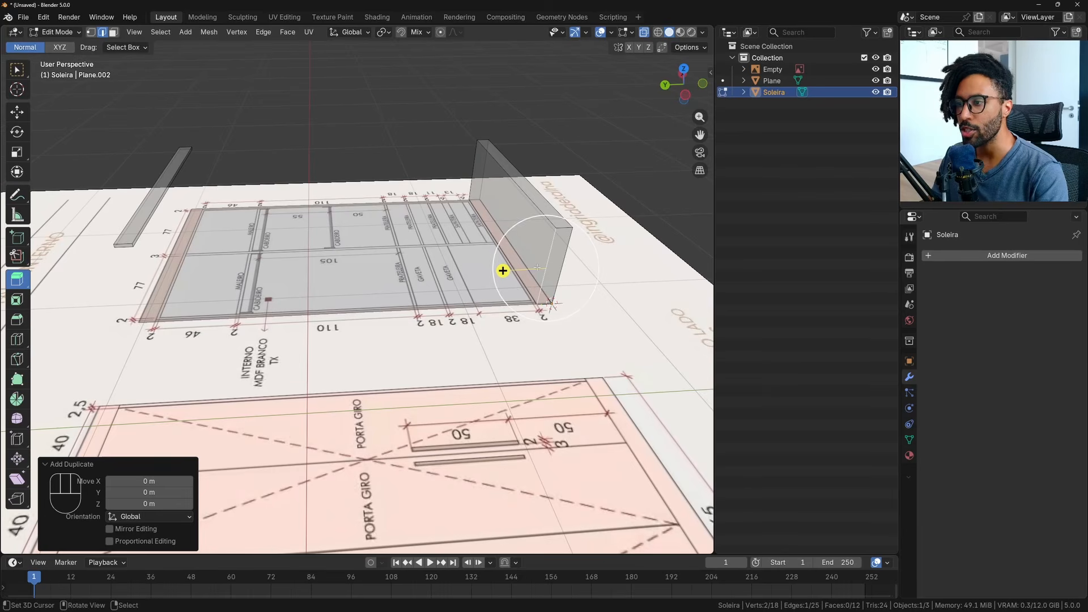
Extrude the duplicated edge 2.4 m along the Y axis, snapping it to the top strip to form the side panel.
{"action": "key", "text": "e"}
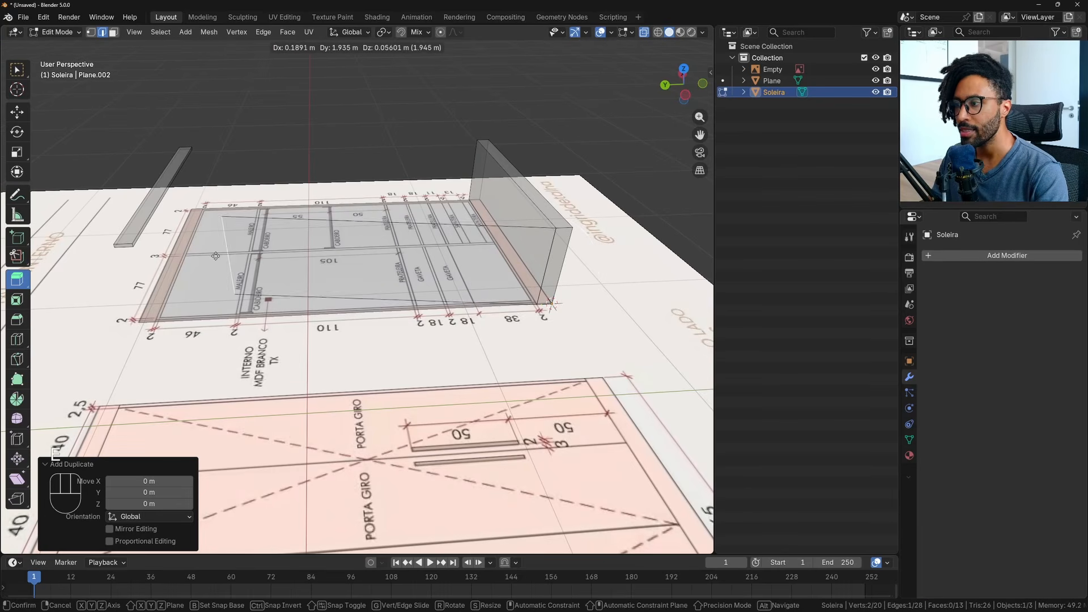
{"action": "key", "text": "ctrl"}
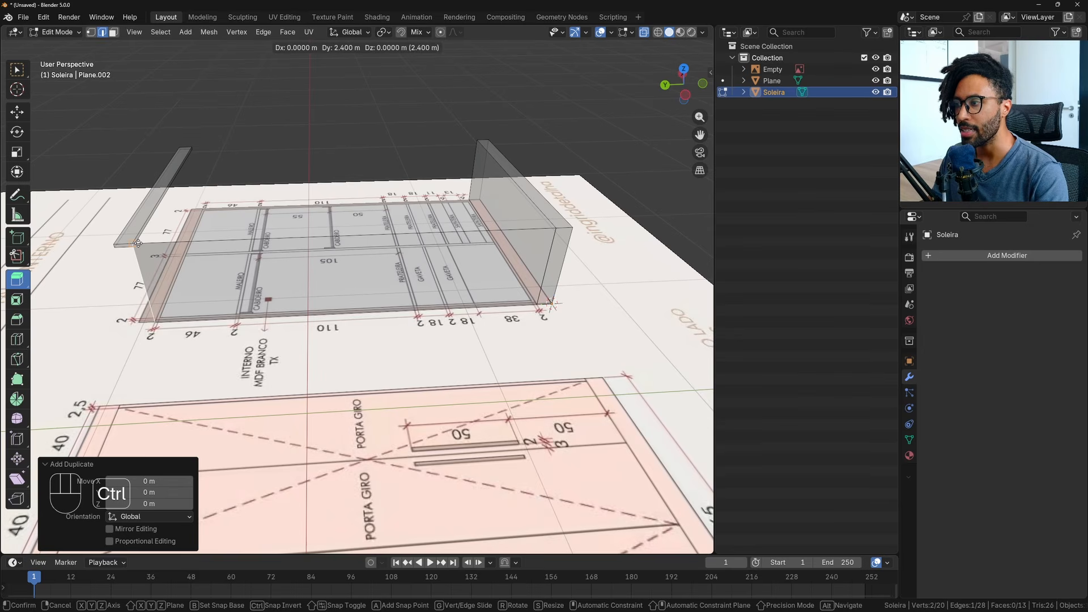
{"action": "left_click", "coordinate": [137, 244]}
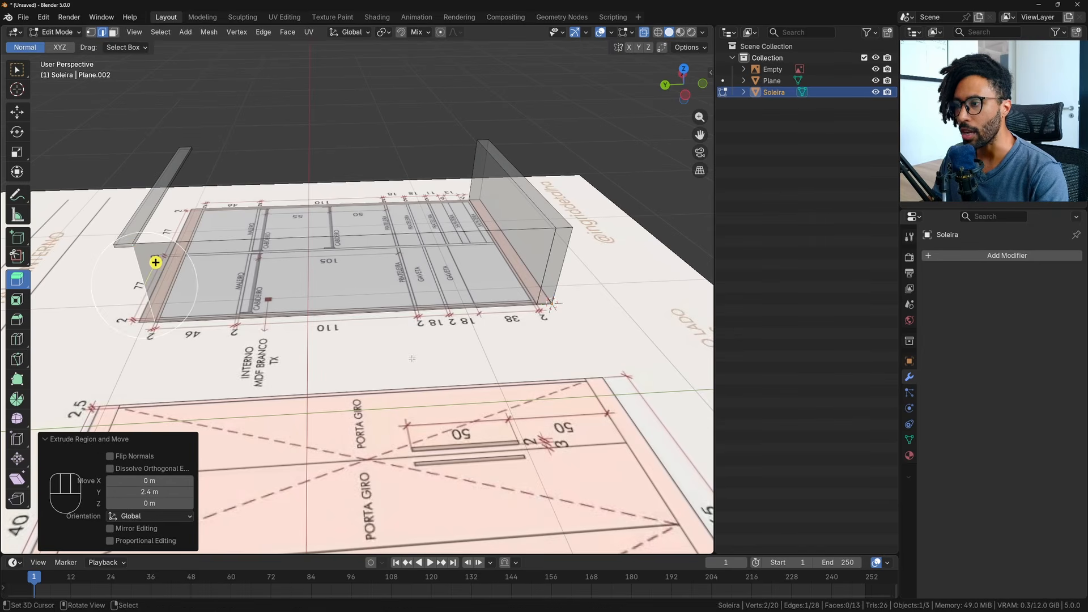
{"action": "middle_click_drag", "start_coordinate": [156, 261], "coordinate": [246, 196]}
Switch to the plan and side-section drawing, examine the wardrobe's depth dimensions and those above its upper panel, and return to Blender.
{"action": "key", "text": "alt+Tab"}
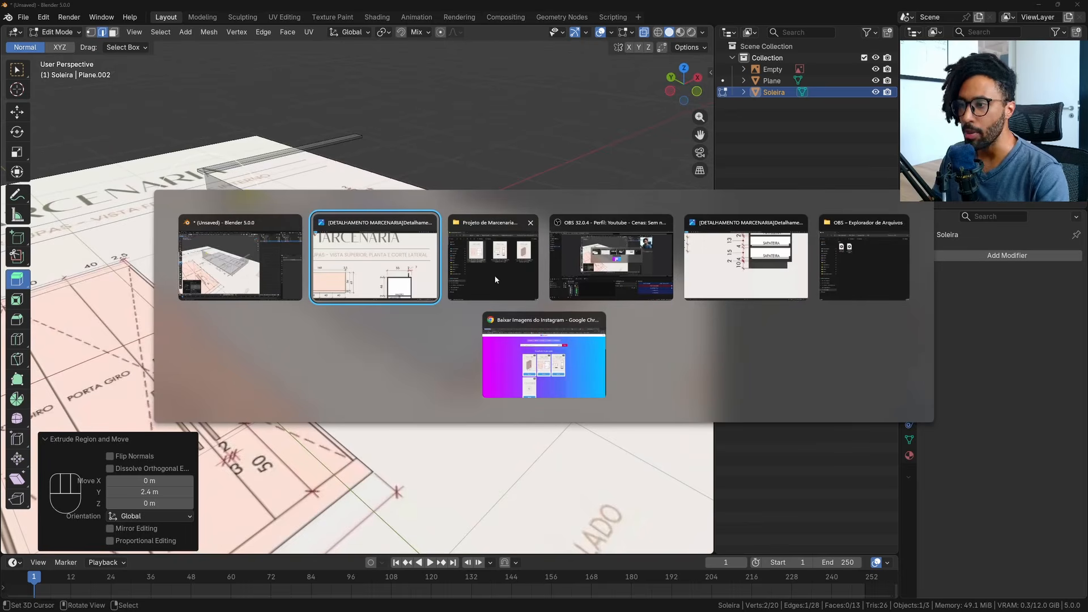
{"action": "scroll", "coordinate": [775, 282], "scroll_direction": "down", "scroll_amount": 10}
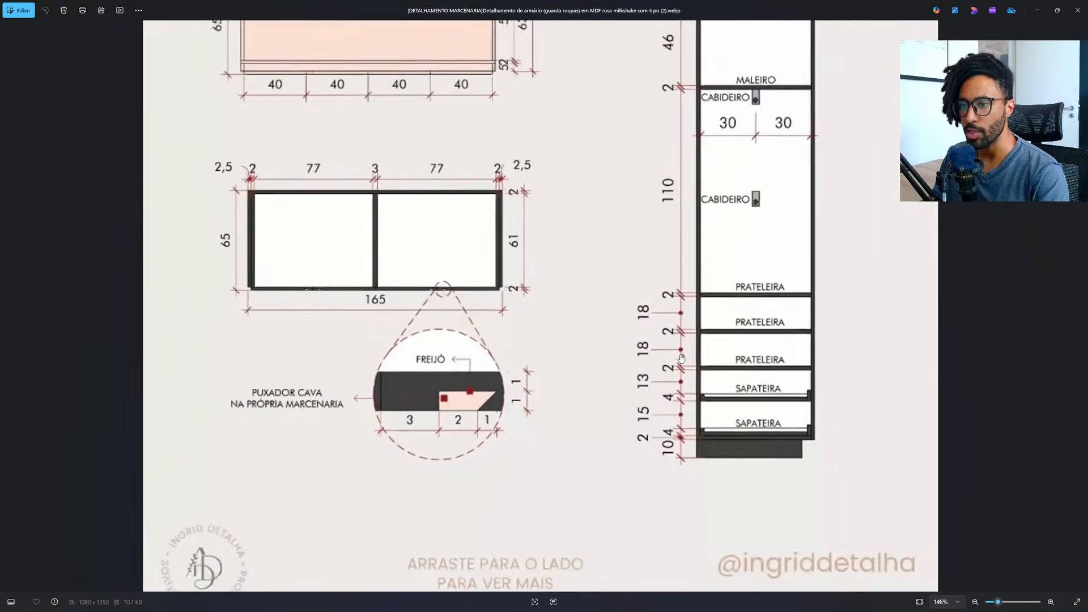
{"action": "left_click_drag", "start_coordinate": [715, 299], "coordinate": [731, 389]}
{"action": "scroll", "coordinate": [793, 136], "scroll_direction": "up", "scroll_amount": 8}
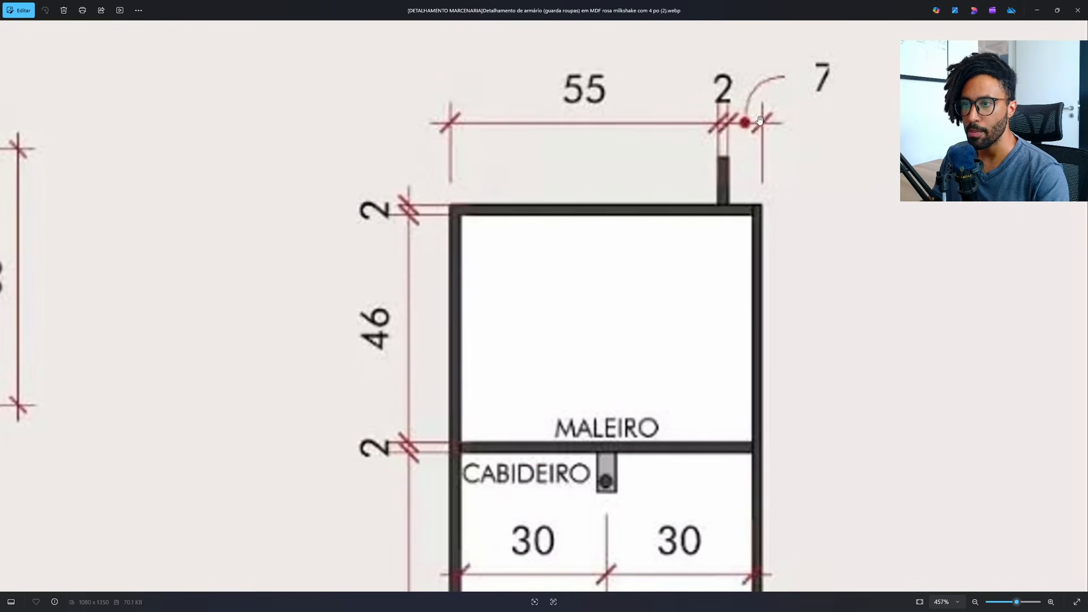
{"action": "scroll", "coordinate": [831, 64], "scroll_direction": "down", "scroll_amount": 6}
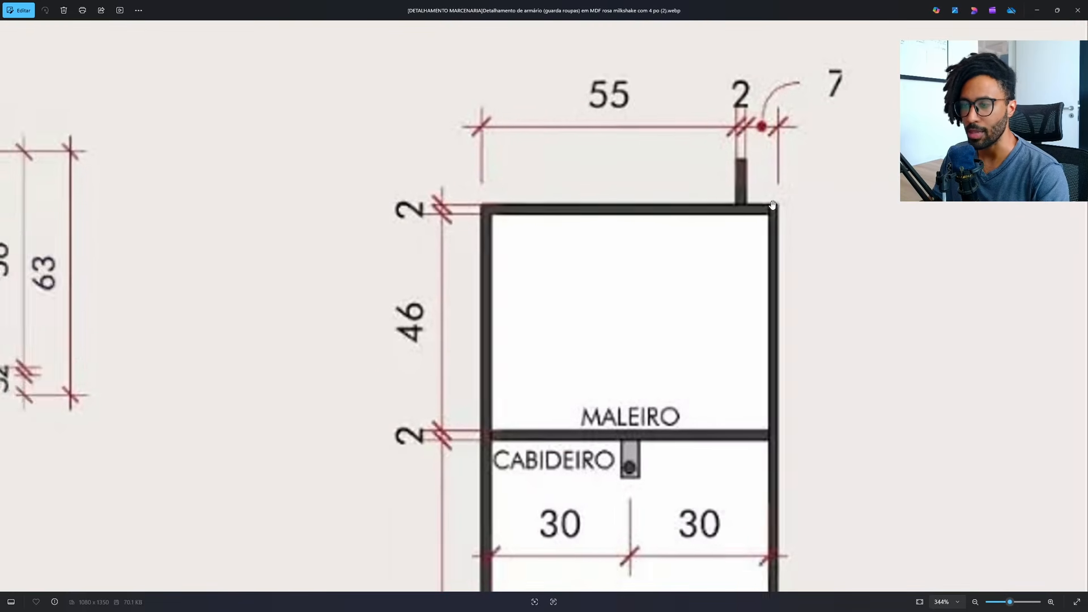
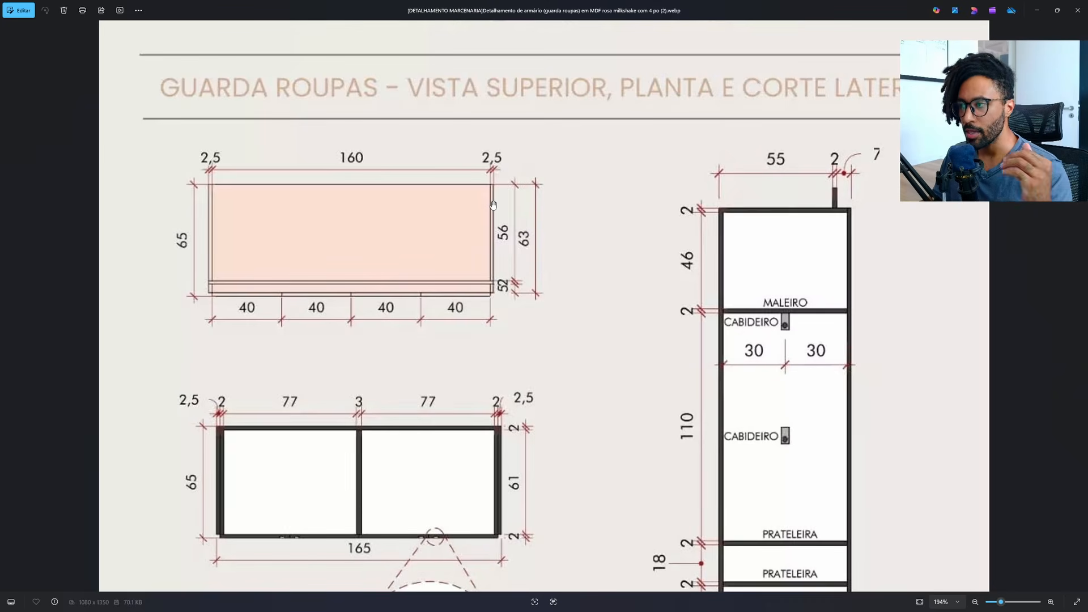
{"action": "key", "text": "alt+Tab"}
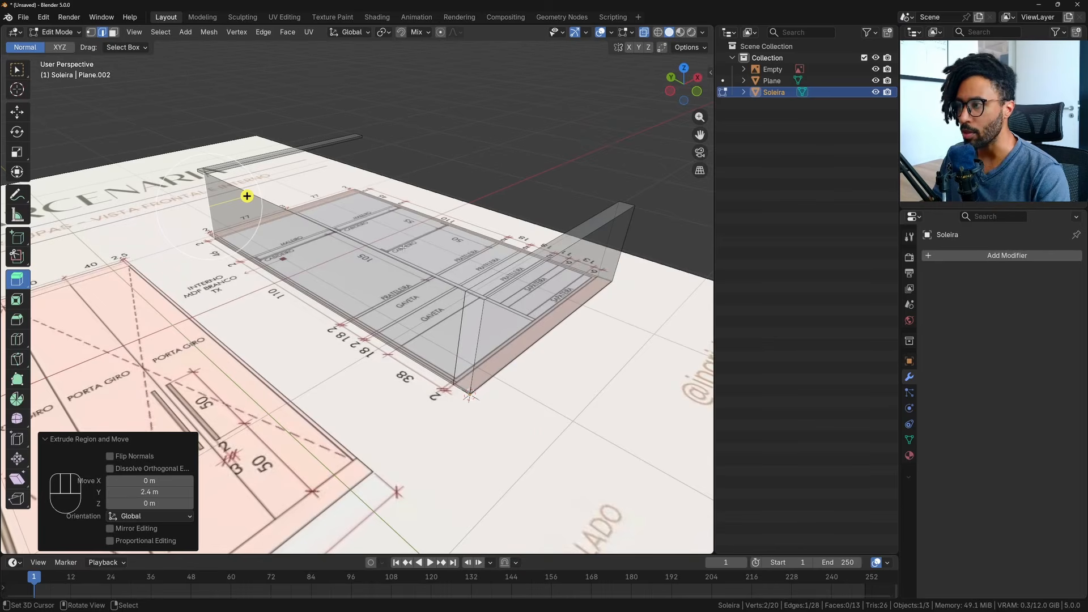
Select the side panel's upper lengthwise edge, show the transform sidebar, and check the Soleira's dimensions in Object Mode.
{"action": "right_click", "coordinate": [366, 250]}
{"action": "key", "text": "n"}
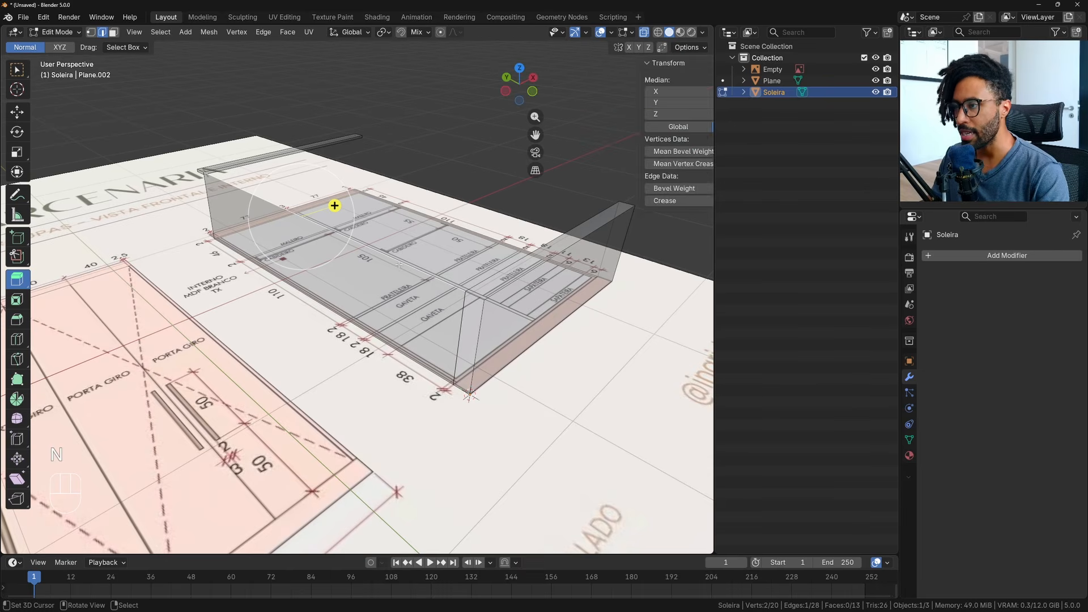
{"action": "key", "text": "n"}
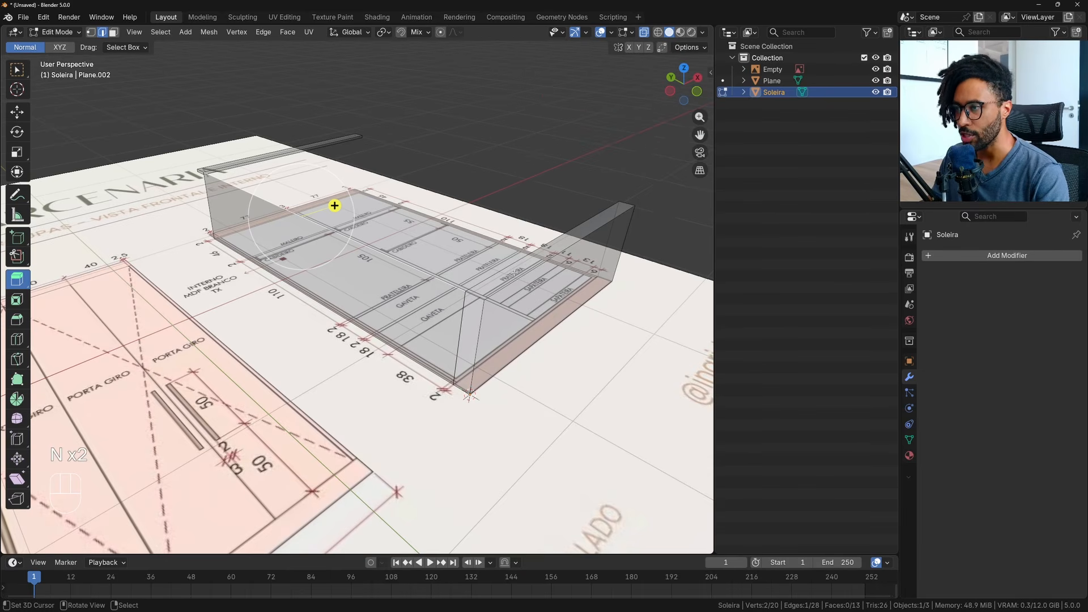
{"action": "key", "text": "n"}
{"action": "key", "text": "Tab"}
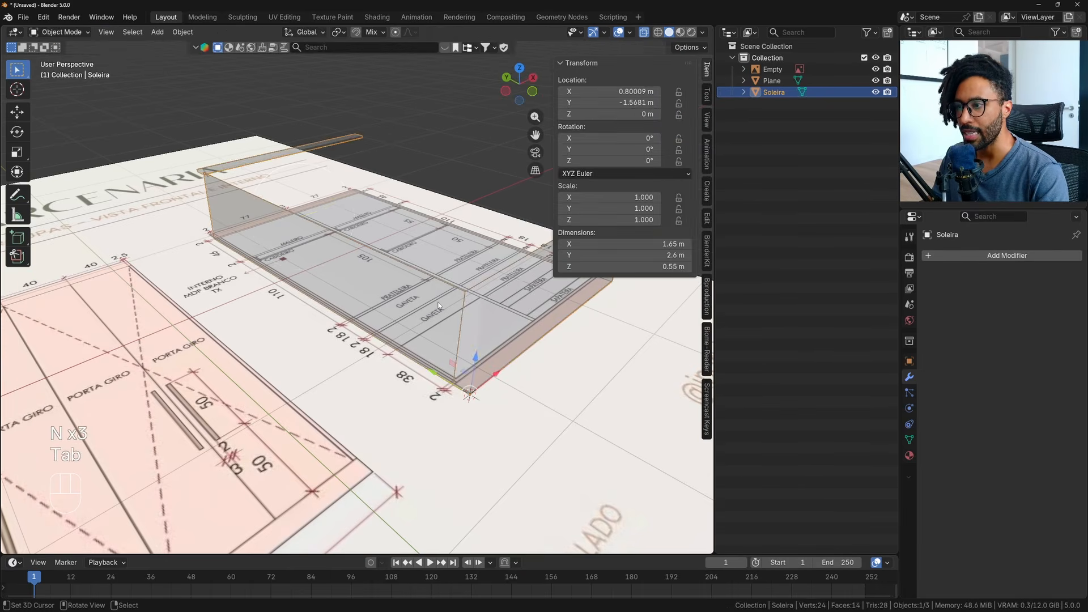
{"action": "key", "text": "Tab"}
{"action": "mouse_move", "coordinate": [433, 308]}
{"action": "middle_mouse_down"}
{"action": "mouse_move", "coordinate": [467, 269]}
{"action": "mouse_move", "coordinate": [439, 312]}
{"action": "middle_mouse_up"}
Turn off X-ray display and inspect how the side panel meets the base and top strip in Object and Edit Mode.
{"action": "key", "text": "Tab"}
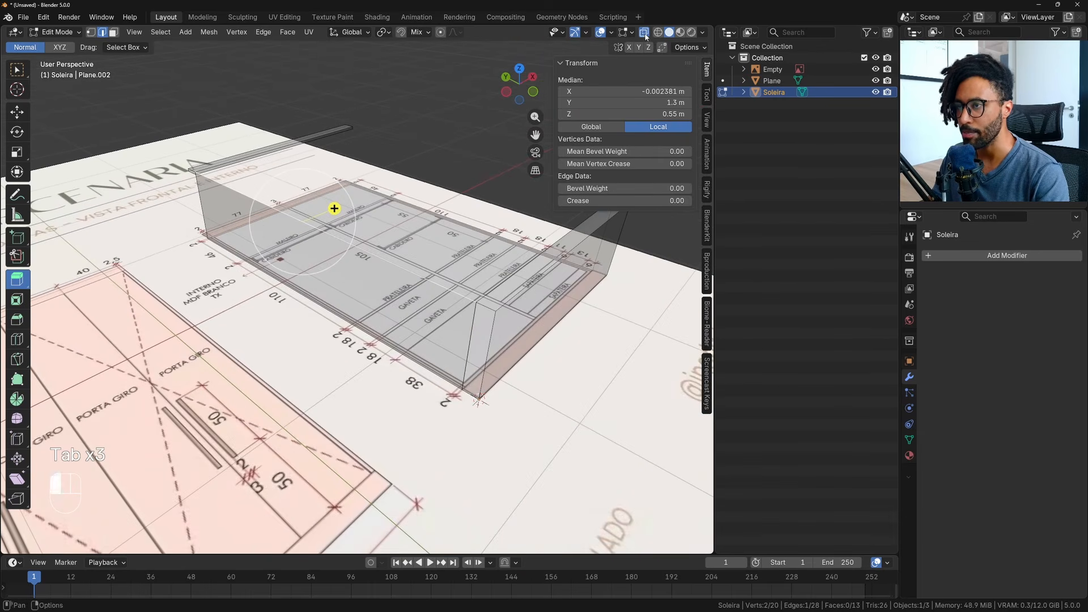
{"action": "key", "text": "Tab"}
{"action": "middle_click_drag", "start_coordinate": [334, 209], "coordinate": [381, 293]}
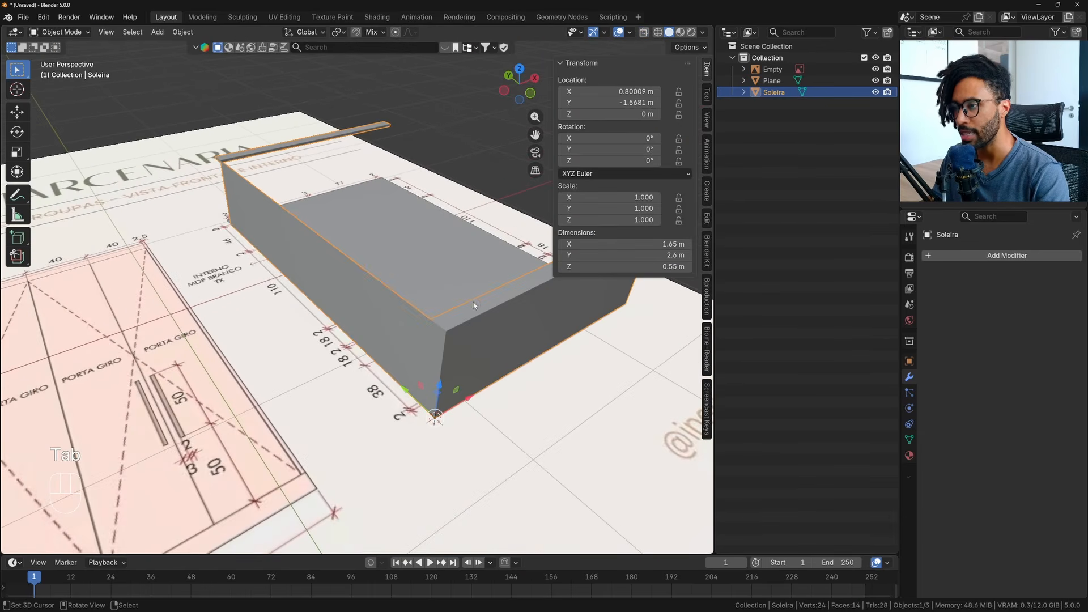
{"action": "middle_click_drag", "start_coordinate": [474, 305], "coordinate": [497, 338]}
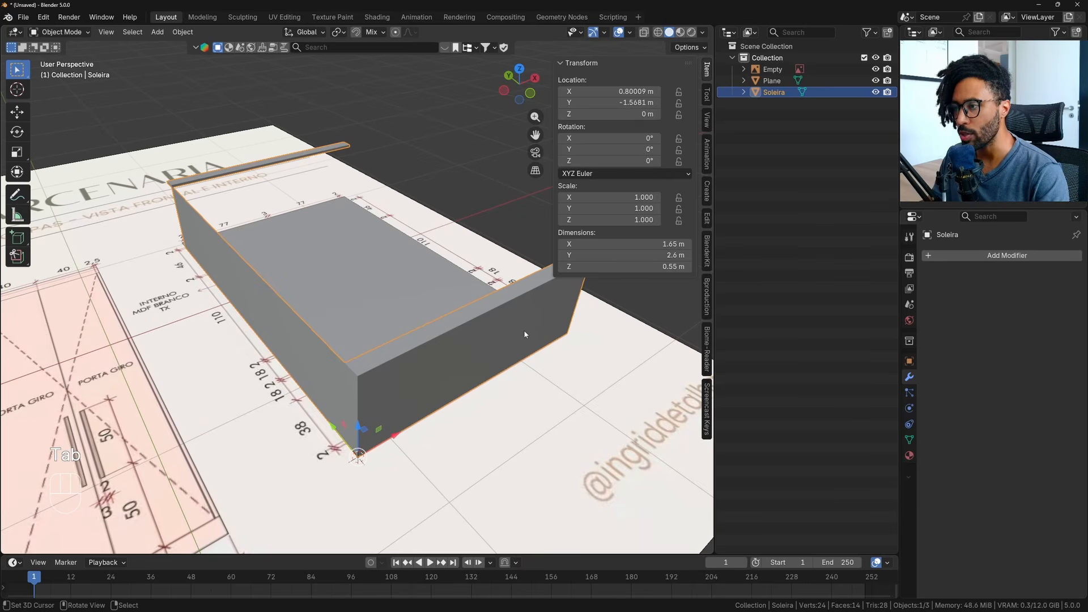
{"action": "key", "text": "Tab"}
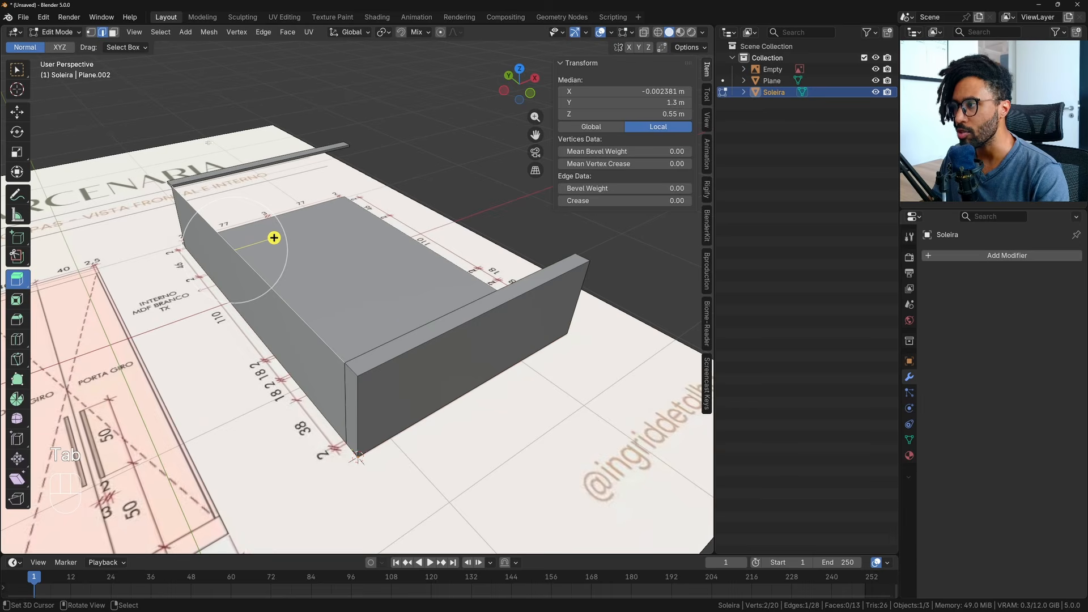
{"action": "key", "text": "Tab"}
{"action": "key", "text": "Tab"}
{"action": "key", "text": "Tab"}
{"action": "right_click", "coordinate": [227, 173]}
{"action": "right_click", "coordinate": [196, 182]}
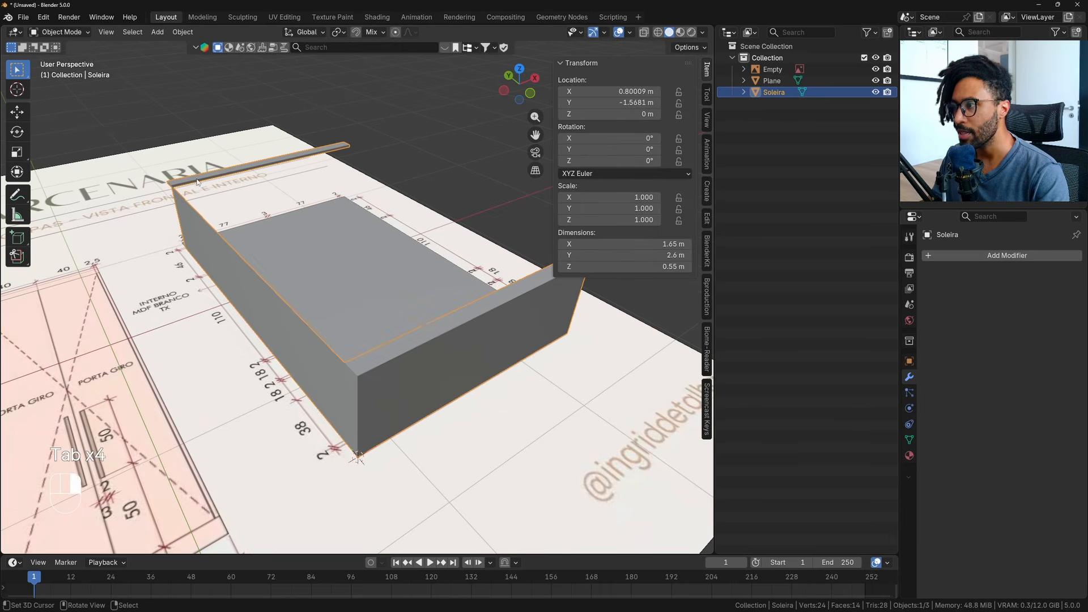
{"action": "key", "text": "Tab"}
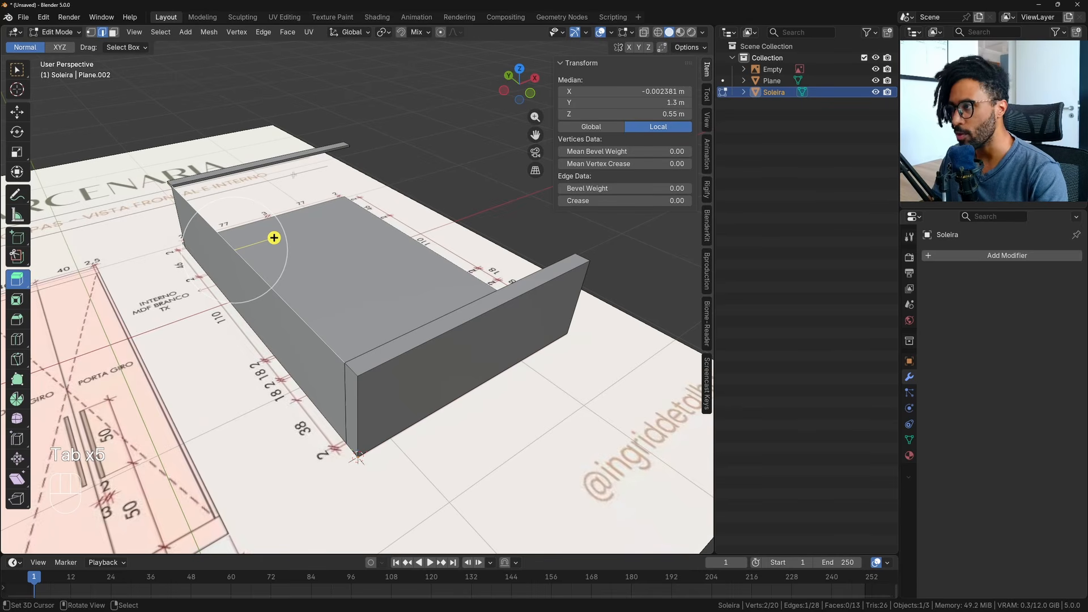
Select the whole top strip within the Soleira mesh, separate it into its own object, and return to Object Mode.
{"action": "left_click", "coordinate": [309, 151]}
{"action": "scroll", "coordinate": [304, 147], "scroll_direction": "up", "scroll_amount": 5}
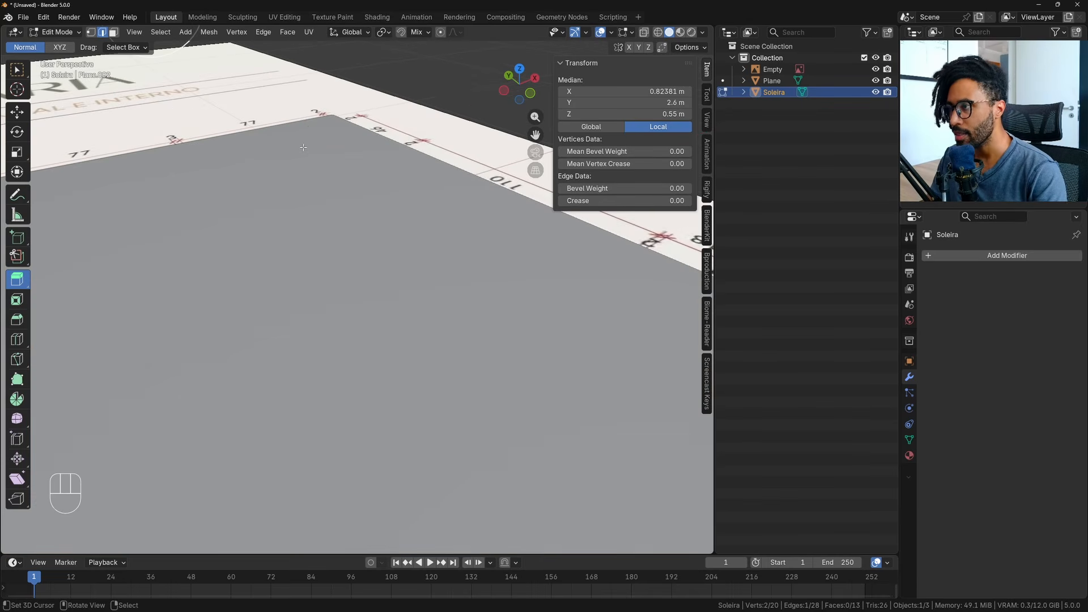
{"action": "key", "text": "less"}
{"action": "key", "text": "less"}
{"action": "middle_click_drag", "start_coordinate": [304, 147], "coordinate": [408, 318]}
{"action": "key", "text": "less"}
{"action": "key", "text": "less"}
{"action": "key", "text": "less"}
{"action": "key", "text": "less"}
{"action": "key", "text": "less"}
{"action": "key", "text": "less"}
{"action": "key", "text": "less"}
{"action": "key", "text": "less"}
{"action": "key", "text": "less"}
{"action": "scroll", "coordinate": [397, 226], "scroll_direction": "down", "scroll_amount": 5}
{"action": "scroll", "coordinate": [408, 227], "scroll_direction": "up", "scroll_amount": 2}
{"action": "middle_click_drag", "start_coordinate": [409, 182], "coordinate": [447, 134]}
{"action": "scroll", "coordinate": [510, 193], "scroll_direction": "up", "scroll_amount": 4}
{"action": "middle_click_drag", "start_coordinate": [544, 204], "coordinate": [391, 227], "text": "shift"}
{"action": "middle_click_drag", "start_coordinate": [391, 227], "coordinate": [459, 315], "text": "shift"}
{"action": "middle_click_drag", "start_coordinate": [459, 314], "coordinate": [404, 284]}
{"action": "scroll", "coordinate": [473, 295], "scroll_direction": "up", "scroll_amount": 2}
{"action": "middle_click_drag", "start_coordinate": [404, 284], "coordinate": [441, 293], "text": "shift"}
{"action": "scroll", "coordinate": [457, 252], "scroll_direction": "up", "scroll_amount": 3}
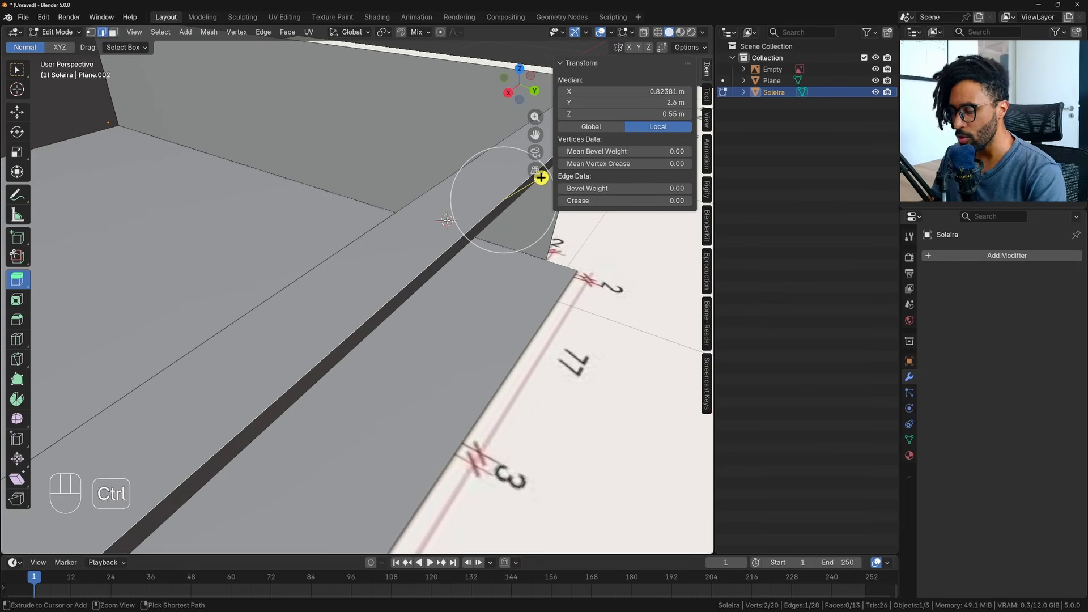
{"action": "key", "text": "ctrl+l"}
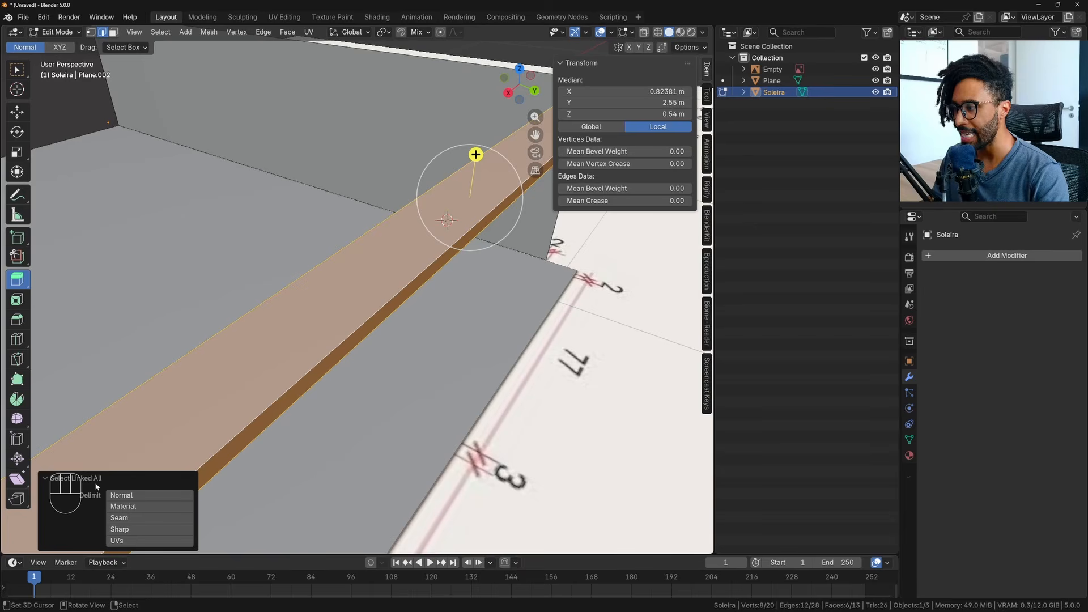
{"action": "scroll", "coordinate": [434, 247], "scroll_direction": "down", "scroll_amount": 5}
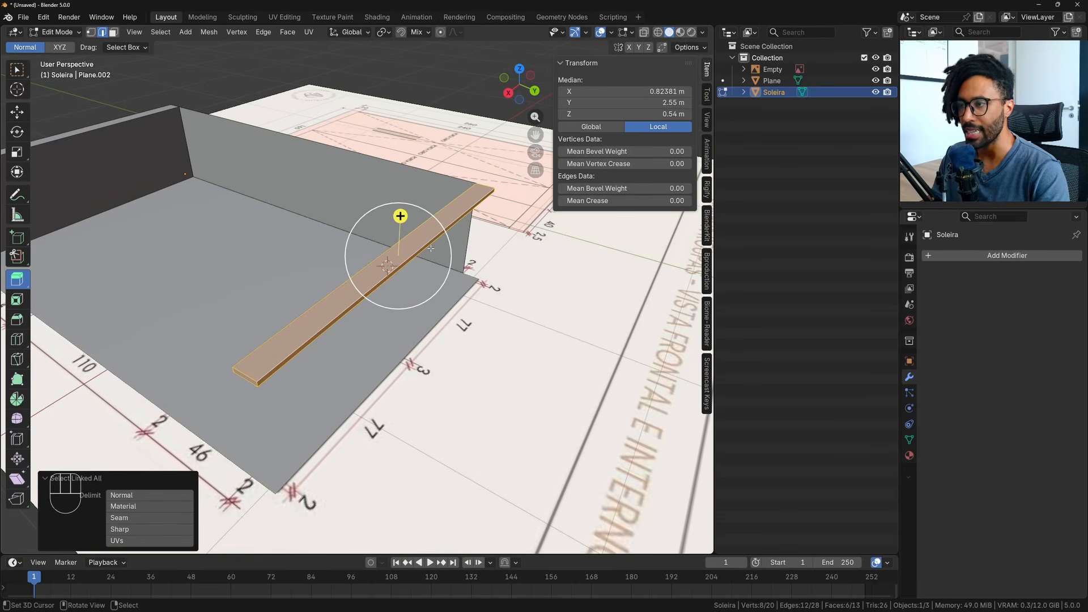
{"action": "mouse_move", "coordinate": [430, 248]}
{"action": "middle_mouse_down"}
{"action": "mouse_move", "coordinate": [424, 240]}
{"action": "mouse_move", "coordinate": [419, 264]}
{"action": "middle_mouse_up"}
{"action": "key", "text": "p"}
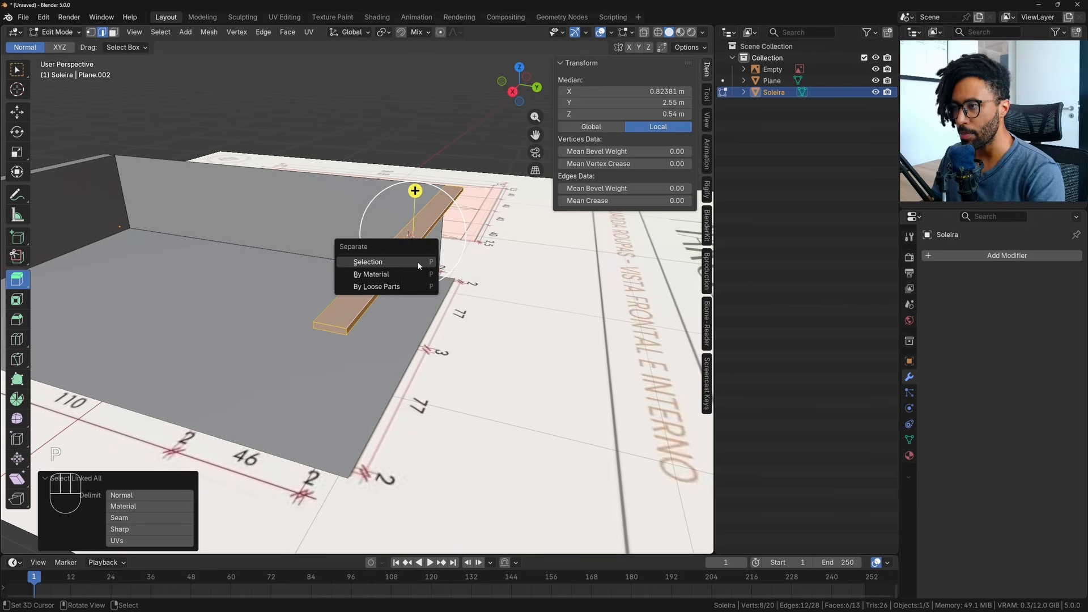
{"action": "left_click", "coordinate": [419, 265]}
{"action": "key", "text": "Tab"}
{"action": "scroll", "coordinate": [431, 274], "scroll_direction": "up", "scroll_amount": 5}
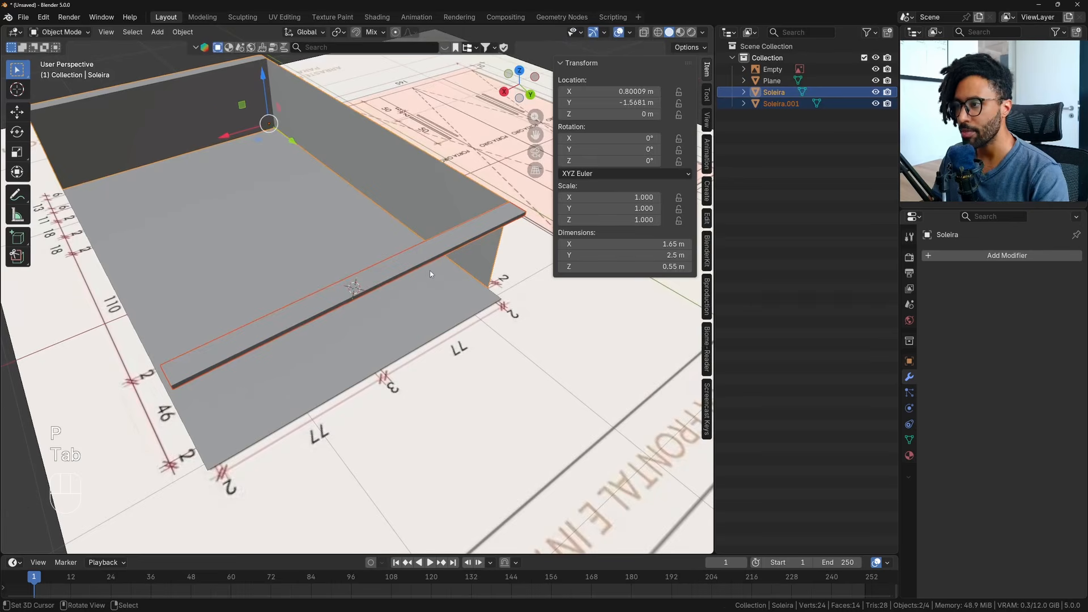
Separate the 2.4 m side panel face from the Soleira mesh into its own object and return to Object Mode.
{"action": "right_click", "coordinate": [424, 253]}
{"action": "middle_click_drag", "start_coordinate": [424, 252], "coordinate": [275, 227]}
{"action": "right_click", "coordinate": [479, 344]}
{"action": "scroll", "coordinate": [478, 345], "scroll_direction": "down", "scroll_amount": 3}
{"action": "middle_click_drag", "start_coordinate": [482, 344], "coordinate": [282, 314], "text": "shift"}
{"action": "key", "text": "Tab"}
{"action": "right_click", "coordinate": [271, 240]}
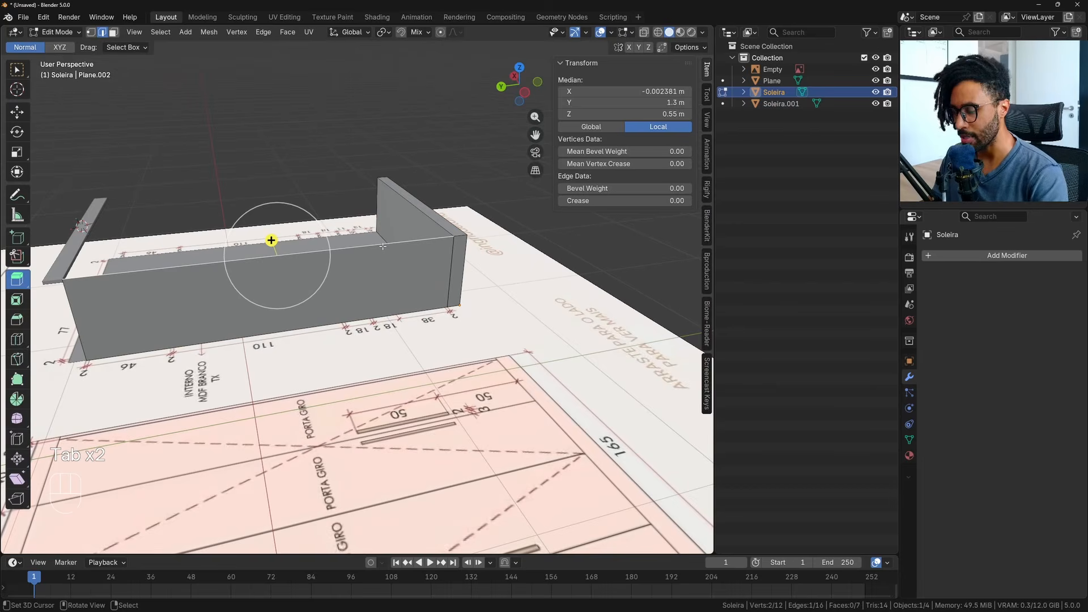
{"action": "right_click", "coordinate": [274, 277]}
{"action": "key", "text": "ctrl+l"}
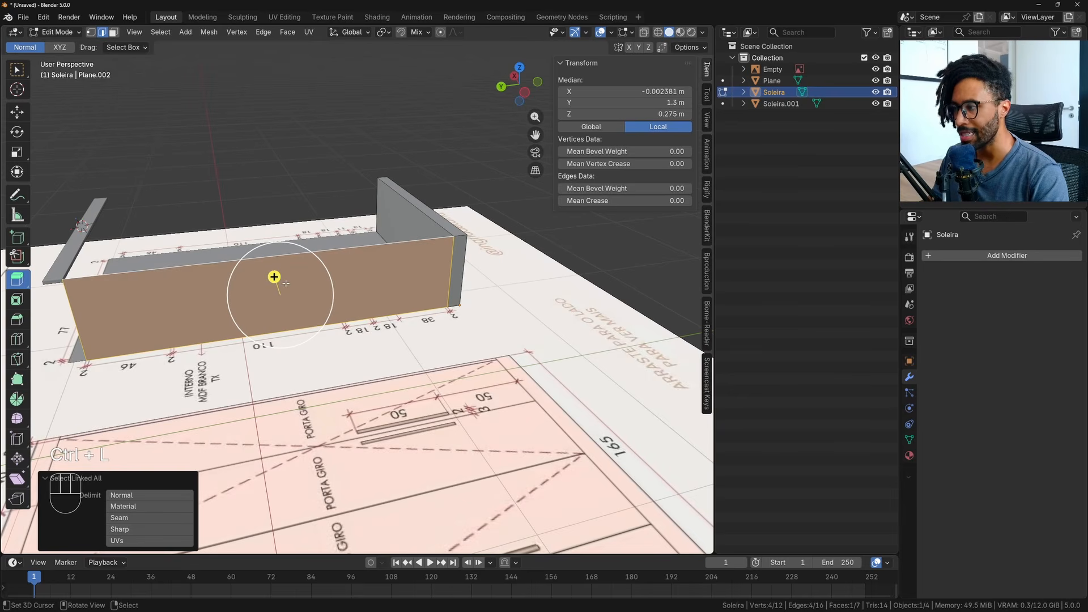
{"action": "key", "text": "p"}
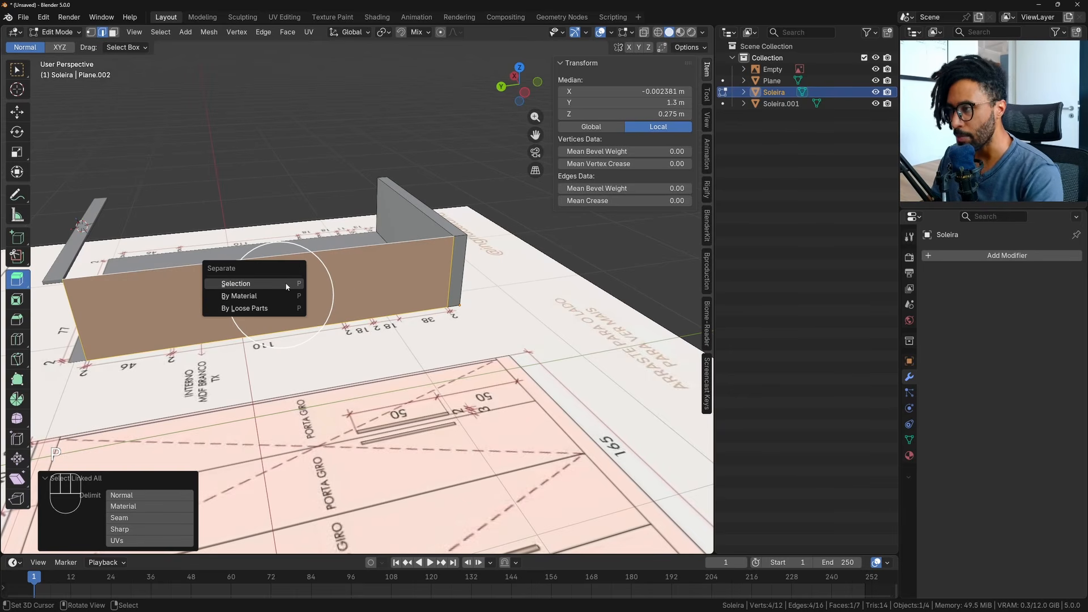
{"action": "left_click", "coordinate": [244, 284]}
{"action": "key", "text": "Tab"}
{"action": "middle_click_drag", "start_coordinate": [382, 276], "coordinate": [385, 290]}
Rename the separated side panel object as Lateral Esquerda.
{"action": "left_click", "coordinate": [408, 279]}
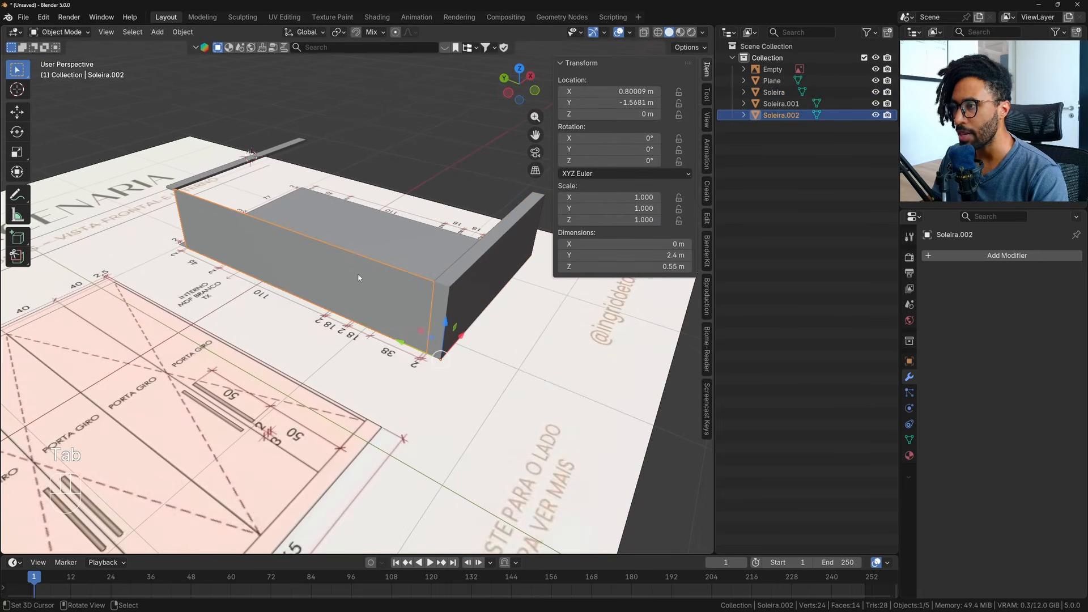
{"action": "double_click", "coordinate": [783, 115]}
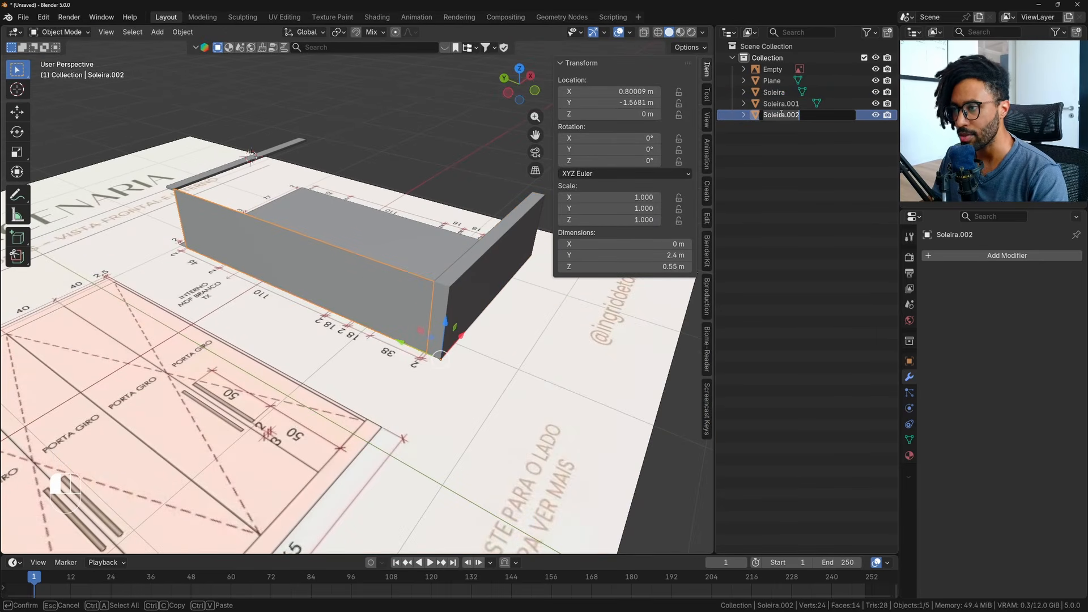
{"action": "key", "text": "shift"}
{"action": "type", "text": "La"}
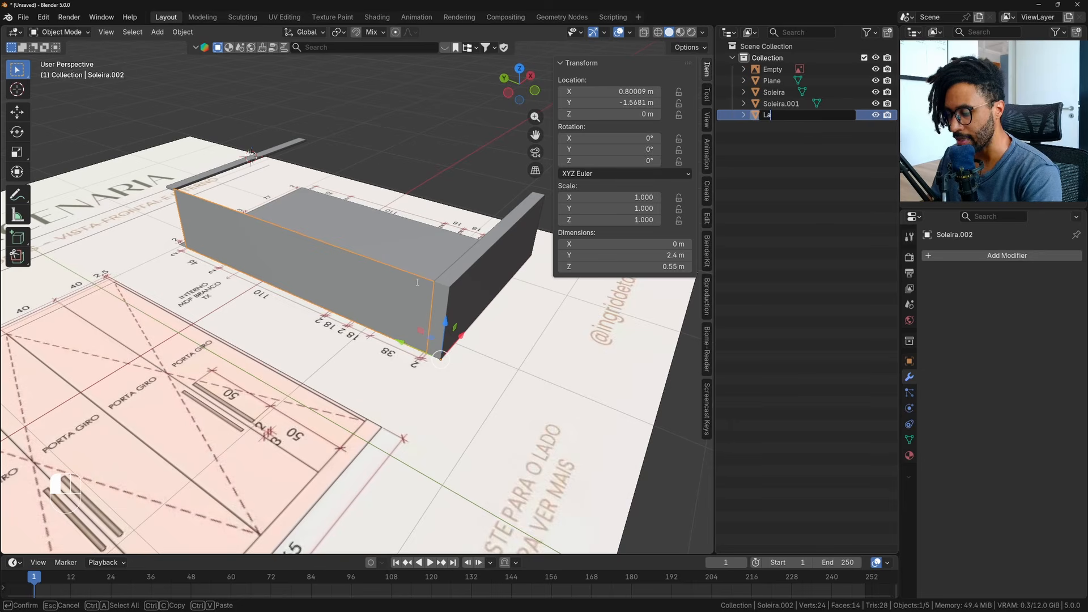
{"action": "type", "text": "teral Esquerda"}
{"action": "key", "text": "Return"}
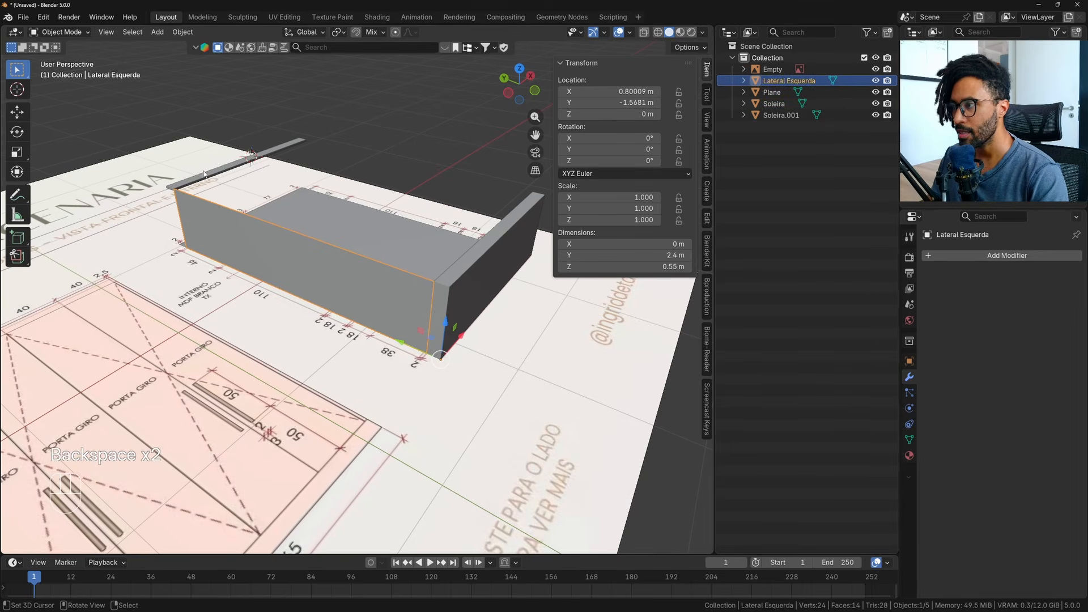
Consult the plan and side-section drawing, return to Blender, and rename the separated top strip object as Fechamento.
{"action": "left_click", "coordinate": [788, 115]}
{"action": "key", "text": "alt+Tab"}
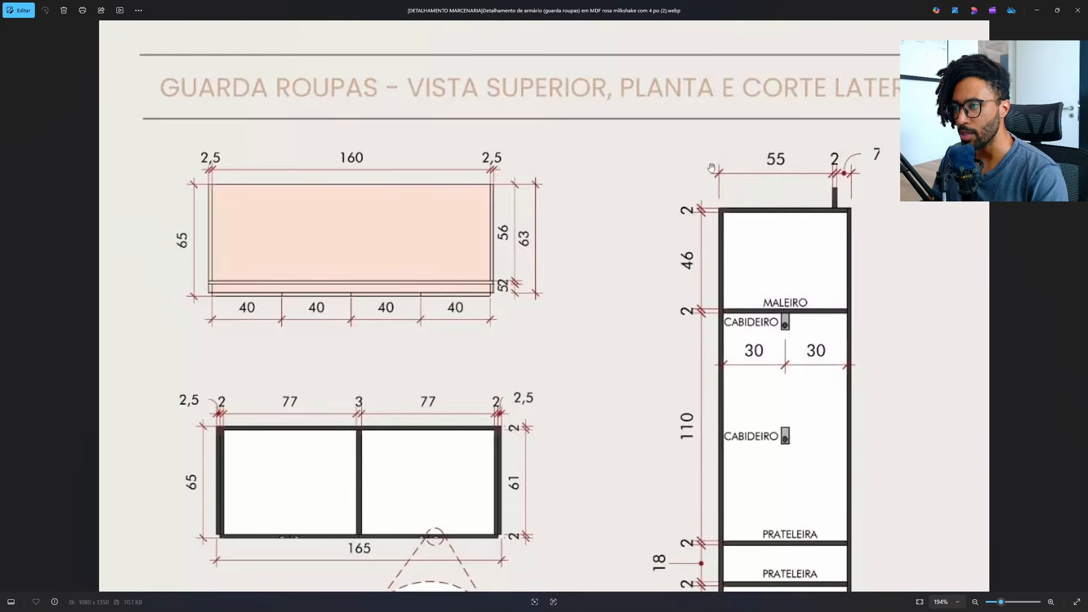
{"action": "scroll", "coordinate": [619, 222], "scroll_direction": "down", "scroll_amount": 5}
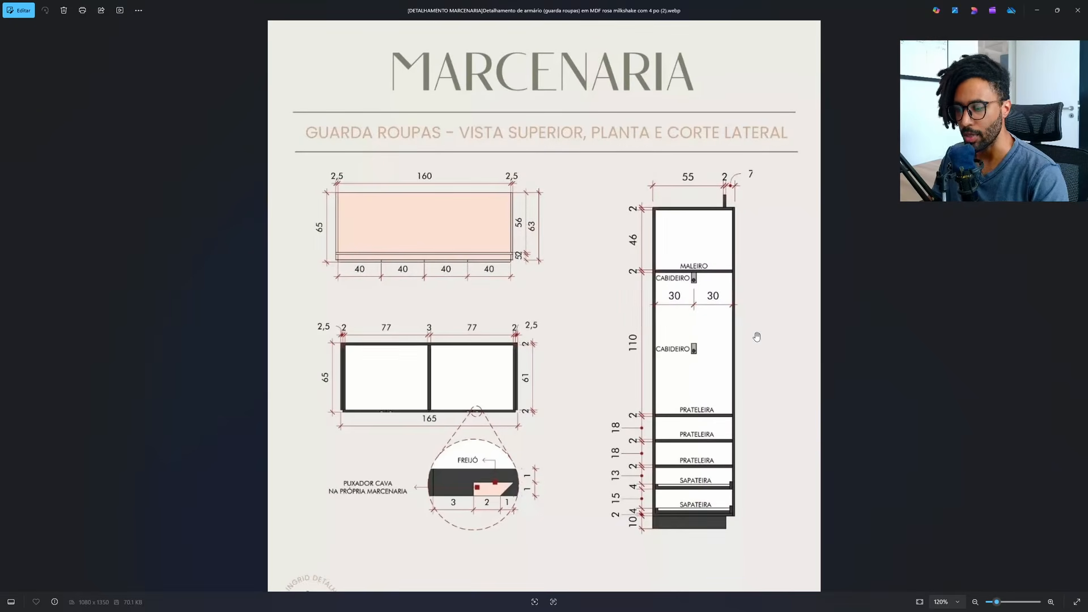
{"action": "key", "text": "alt+Tab"}
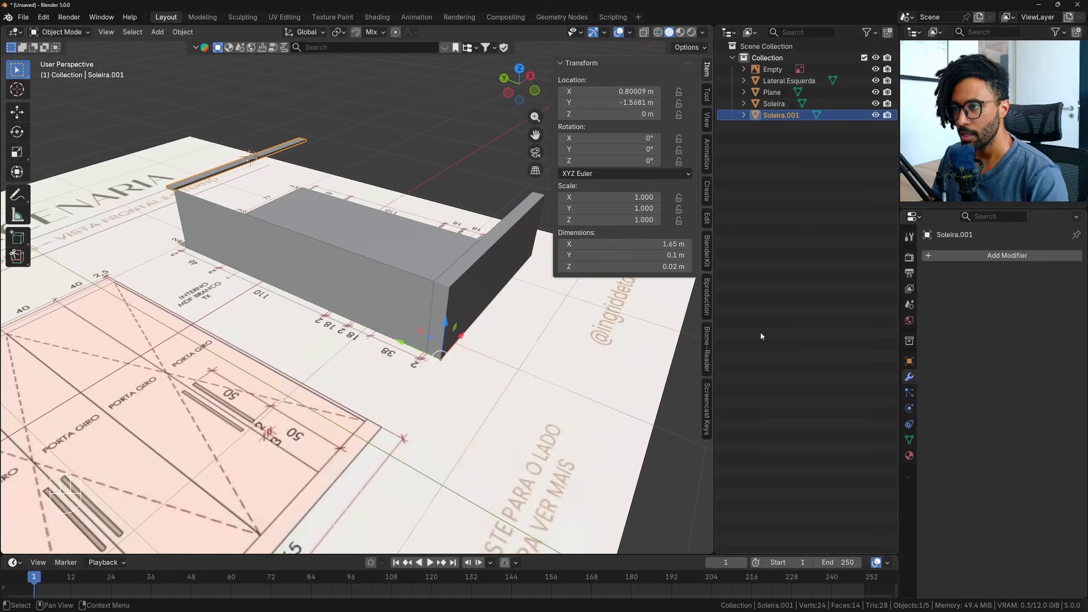
{"action": "double_click", "coordinate": [790, 115]}
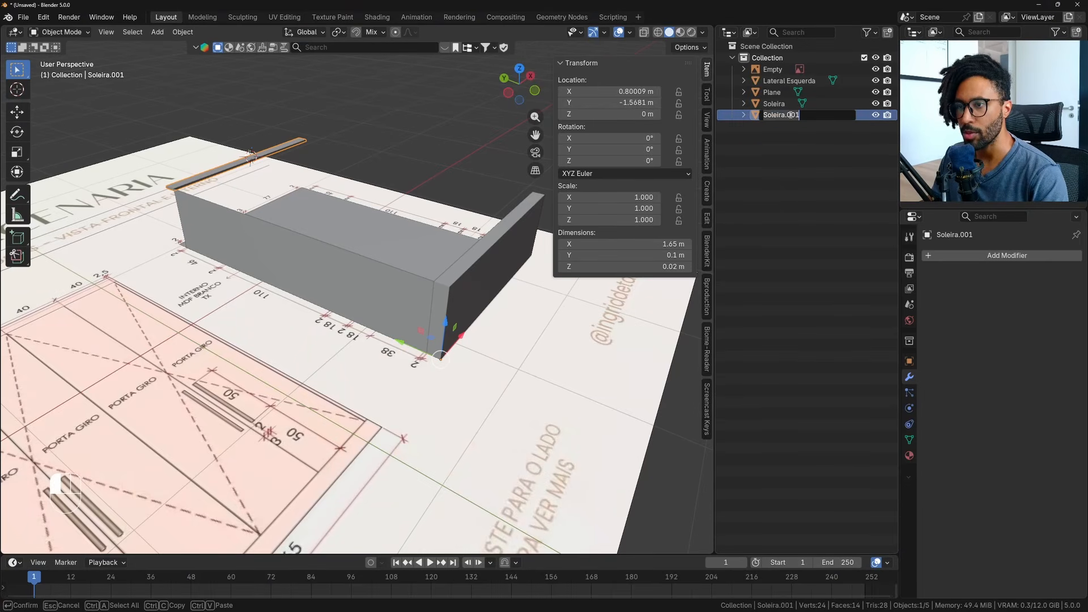
{"action": "type", "text": "Fechamento"}
{"action": "key", "text": "Return"}
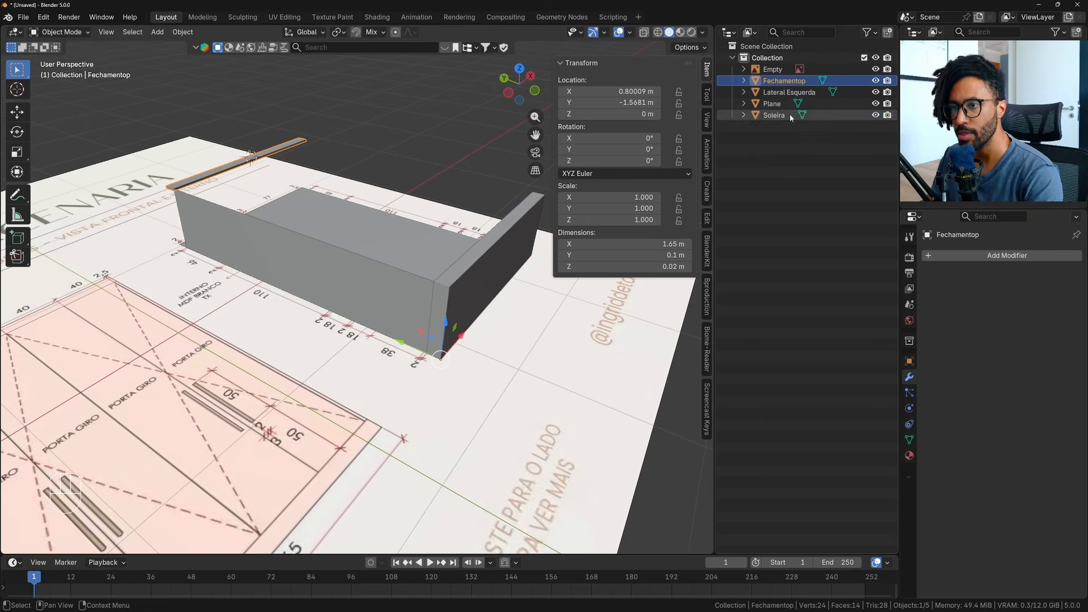
Select the Lateral Esquerda, switch to top view, hide the transform sidebar, and turn on X-ray display to see the drawing beneath.
{"action": "middle_click_drag", "start_coordinate": [391, 262], "coordinate": [365, 286]}
{"action": "right_click", "coordinate": [354, 268]}
{"action": "key", "text": "KP_7"}
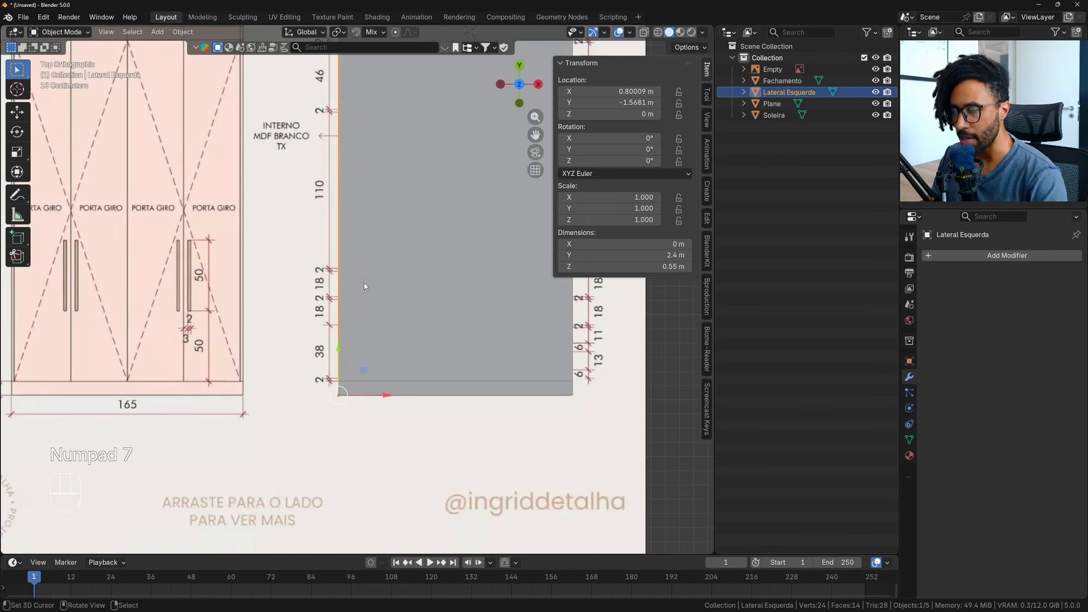
{"action": "key", "text": "n"}
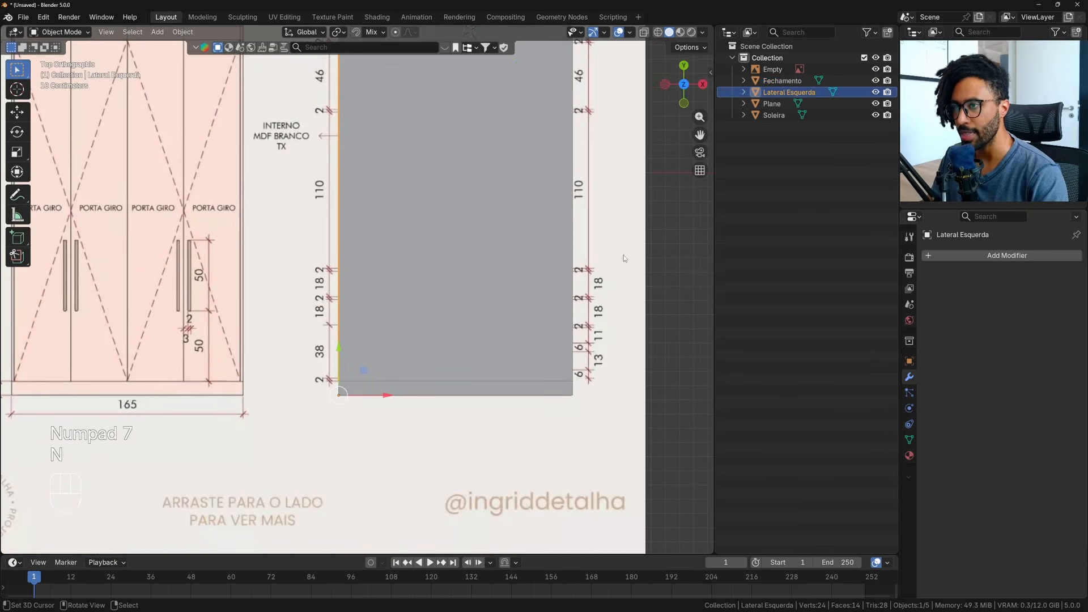
{"action": "scroll", "coordinate": [540, 208], "scroll_direction": "down", "scroll_amount": 1}
{"action": "scroll", "coordinate": [534, 266], "scroll_direction": "up", "scroll_amount": 2}
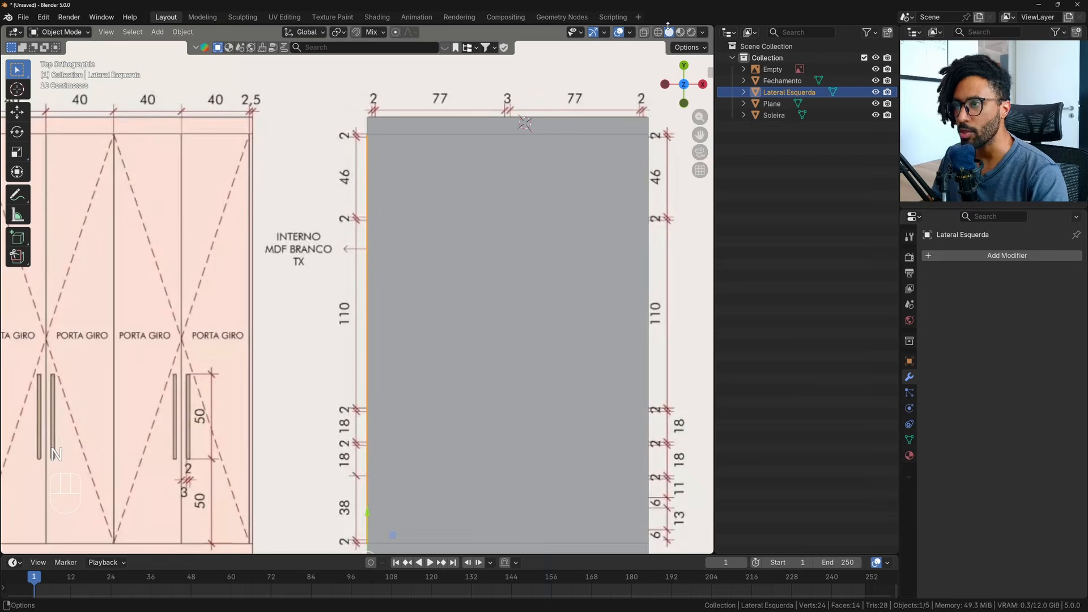
{"action": "key", "text": "alt+z"}
{"action": "scroll", "coordinate": [364, 239], "scroll_direction": "up", "scroll_amount": 3}
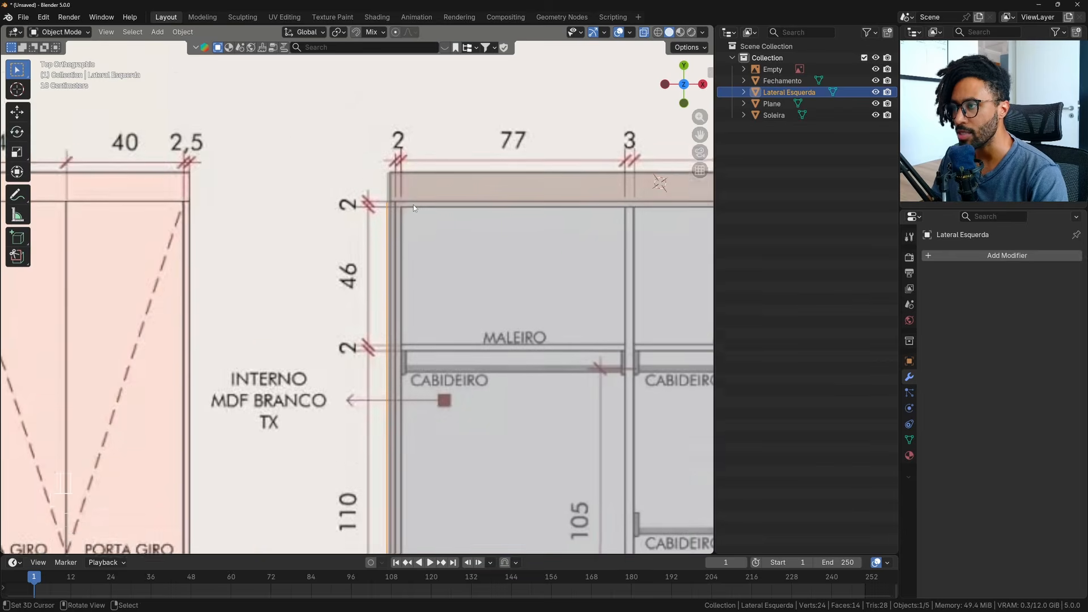
{"action": "scroll", "coordinate": [413, 205], "scroll_direction": "up", "scroll_amount": 4}
{"action": "middle_click_drag", "start_coordinate": [432, 180], "coordinate": [391, 273], "text": "shift"}
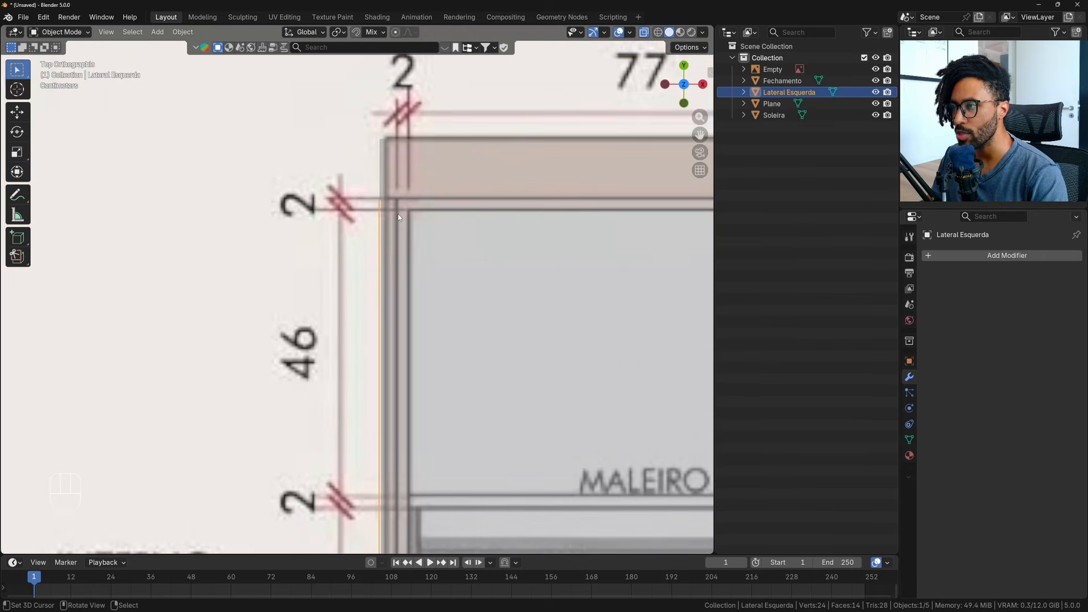
Select all of the Lateral Esquerda's geometry in Edit Mode and realign to the top view.
{"action": "key", "text": "Tab"}
{"action": "key", "text": "a"}
{"action": "scroll", "coordinate": [406, 319], "scroll_direction": "down", "scroll_amount": 5}
{"action": "middle_click_drag", "start_coordinate": [407, 319], "coordinate": [479, 250]}
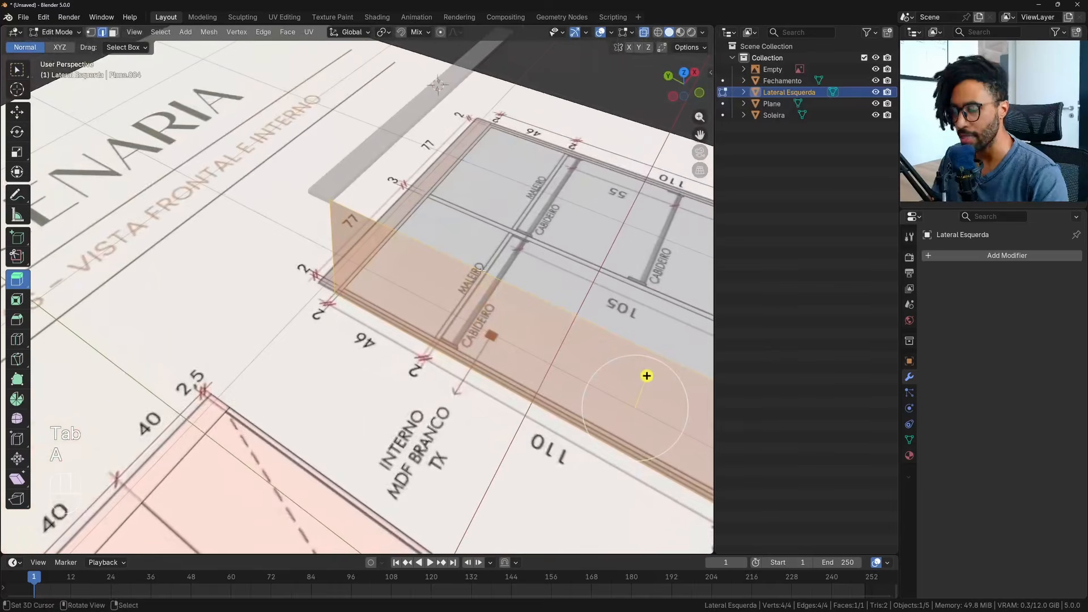
{"action": "left_click", "coordinate": [684, 73]}
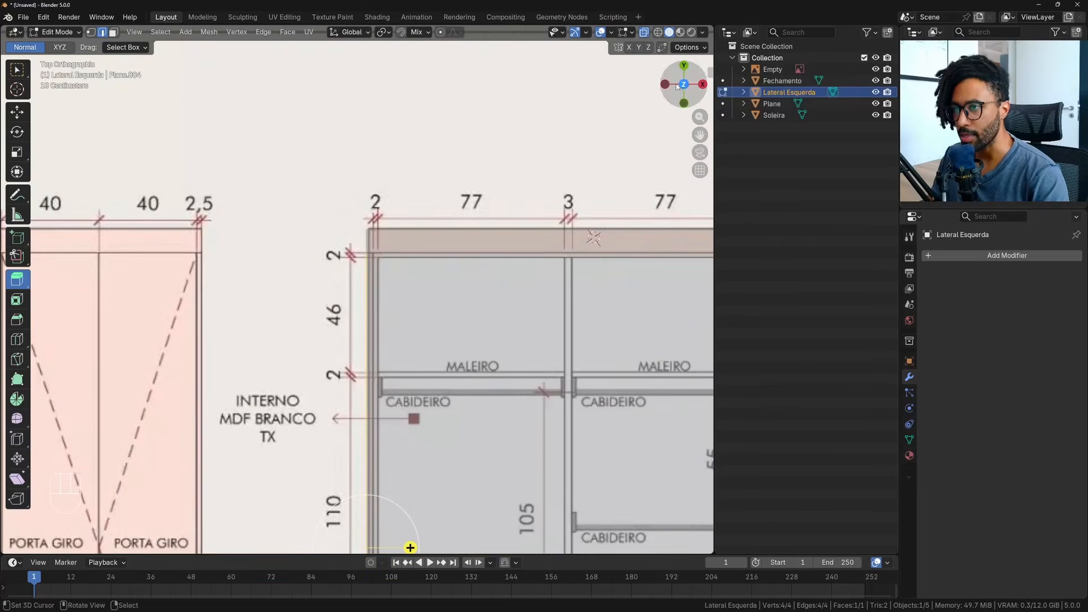
Try extruding the selected side panel face 0.02 m along its normal, and undo the extrusion.
{"action": "scroll", "coordinate": [426, 219], "scroll_direction": "up", "scroll_amount": 5}
{"action": "scroll", "coordinate": [427, 218], "scroll_direction": "up", "scroll_amount": 2}
{"action": "key", "text": "e"}
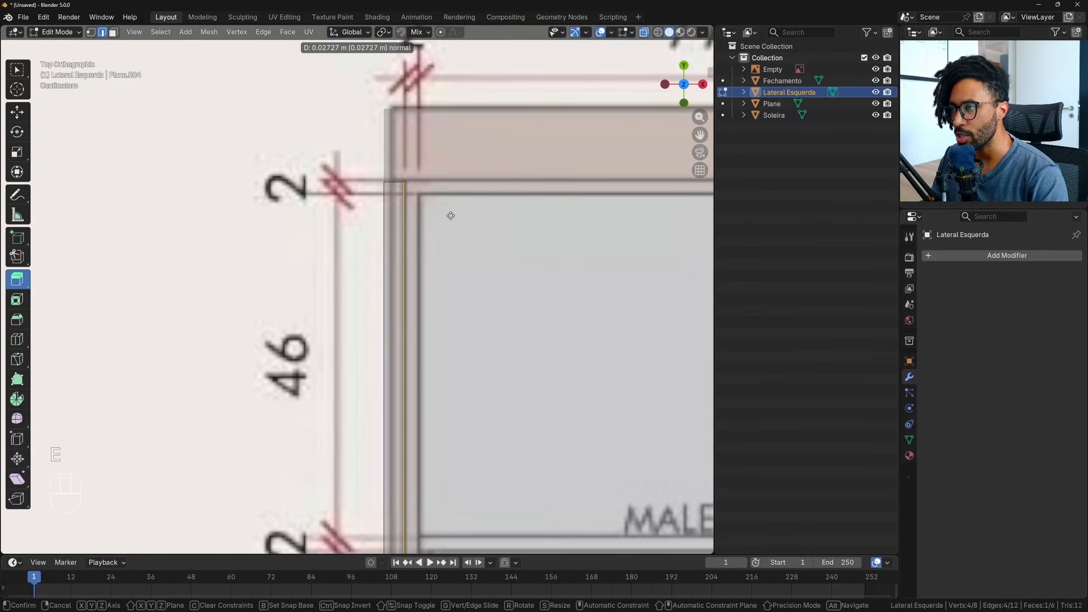
{"action": "type", "text": ".02"}
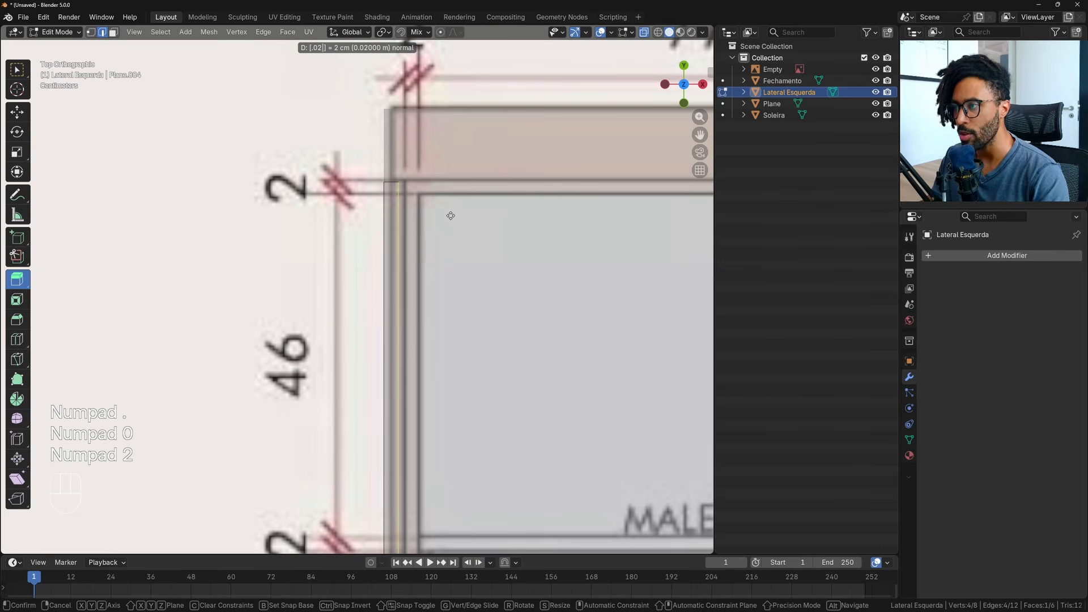
{"action": "key", "text": "Return"}
{"action": "scroll", "coordinate": [450, 215], "scroll_direction": "down", "scroll_amount": 3}
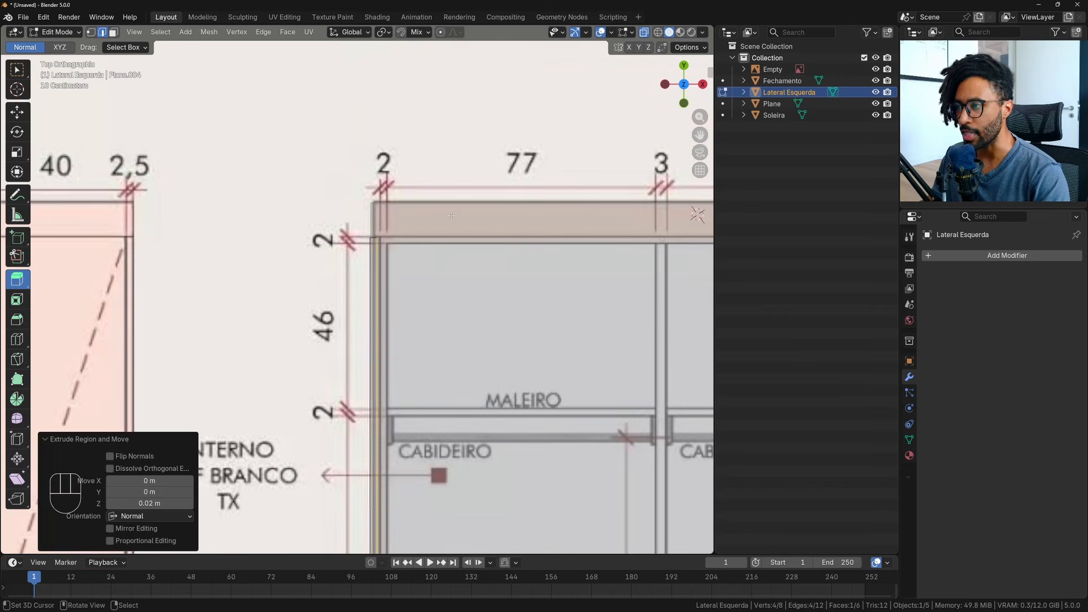
{"action": "key", "text": "ctrl+z"}
Extrude the Lateral Esquerda's face 0.02 m inward to give the panel its thickness.
{"action": "key", "text": "e"}
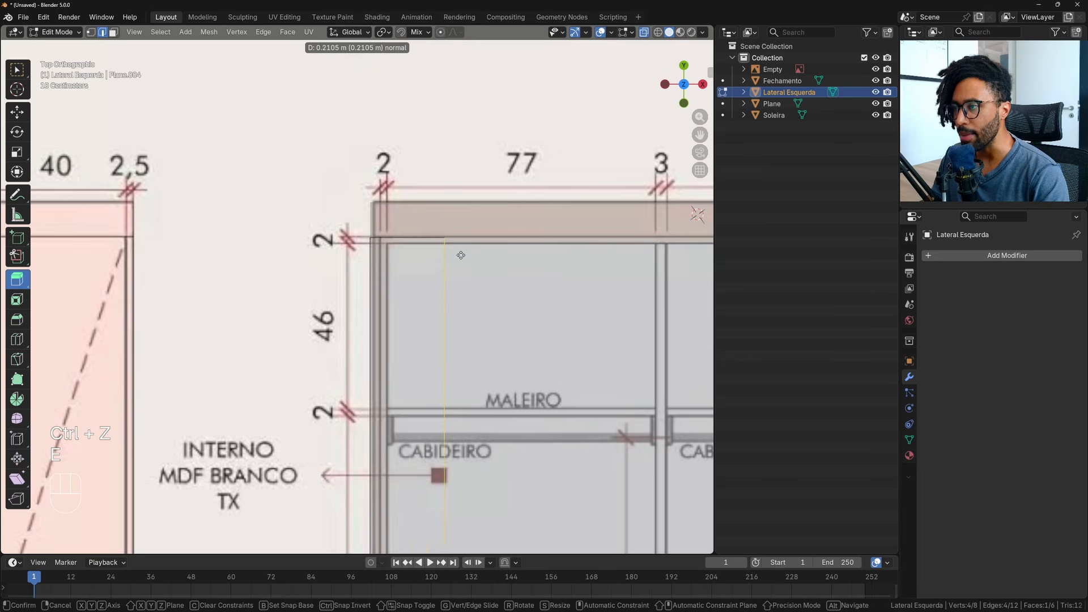
{"action": "type", "text": ".02"}
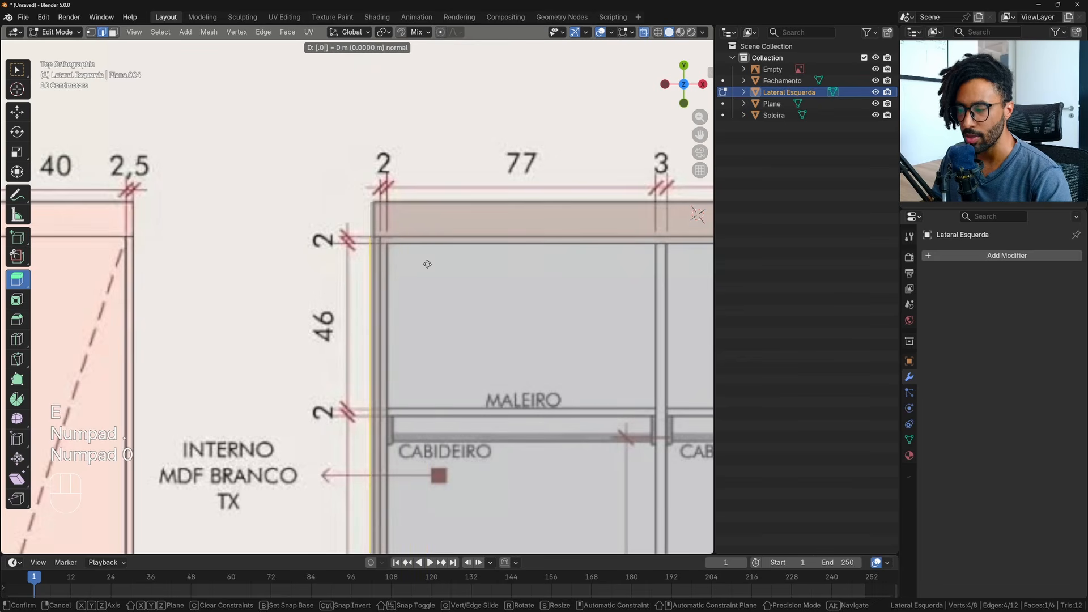
{"action": "key", "text": "KP_Enter"}
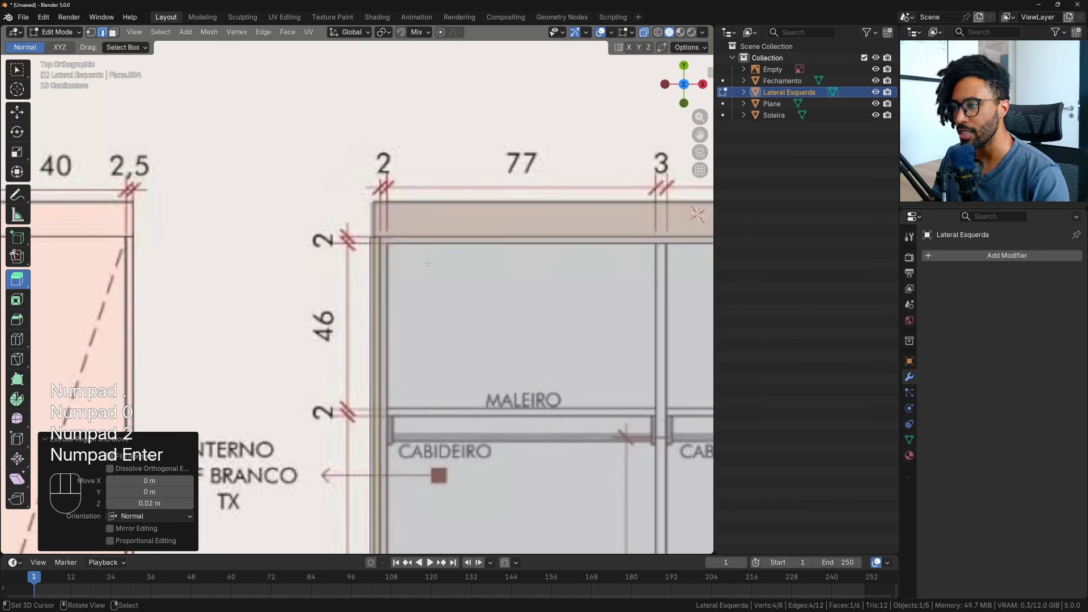
Duplicate all of the Lateral Esquerda's geometry and place the copy on the wardrobe's opposite side, offset 1.6324 m in X and -0.02 m in Z.
{"action": "scroll", "coordinate": [413, 502], "scroll_direction": "down", "scroll_amount": 8}
{"action": "scroll", "coordinate": [408, 383], "scroll_direction": "up", "scroll_amount": 4}
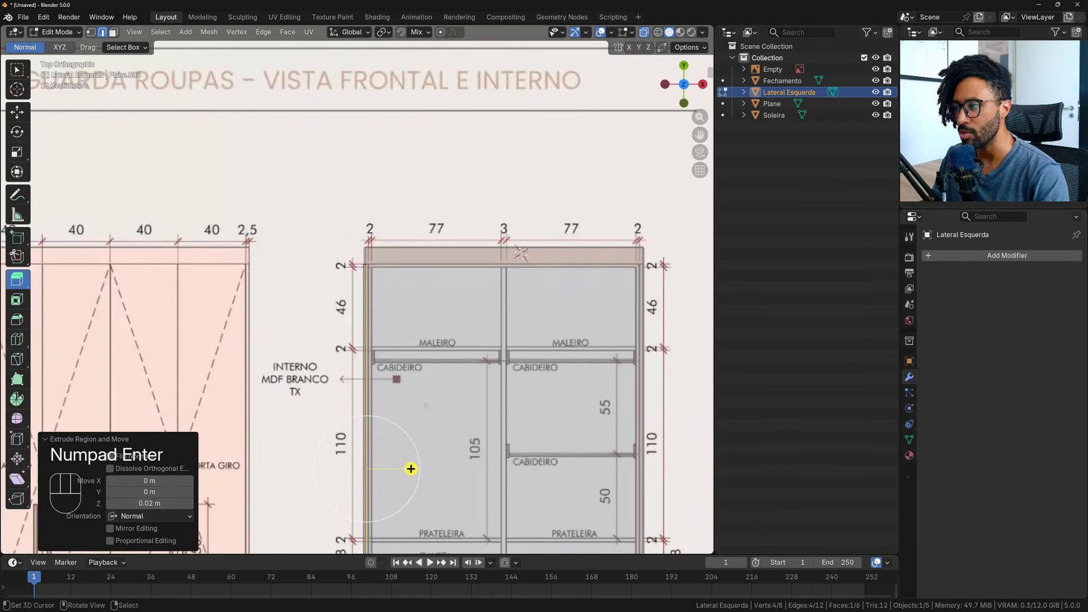
{"action": "middle_click_drag", "start_coordinate": [413, 469], "coordinate": [288, 330], "text": "shift"}
{"action": "key", "text": "a"}
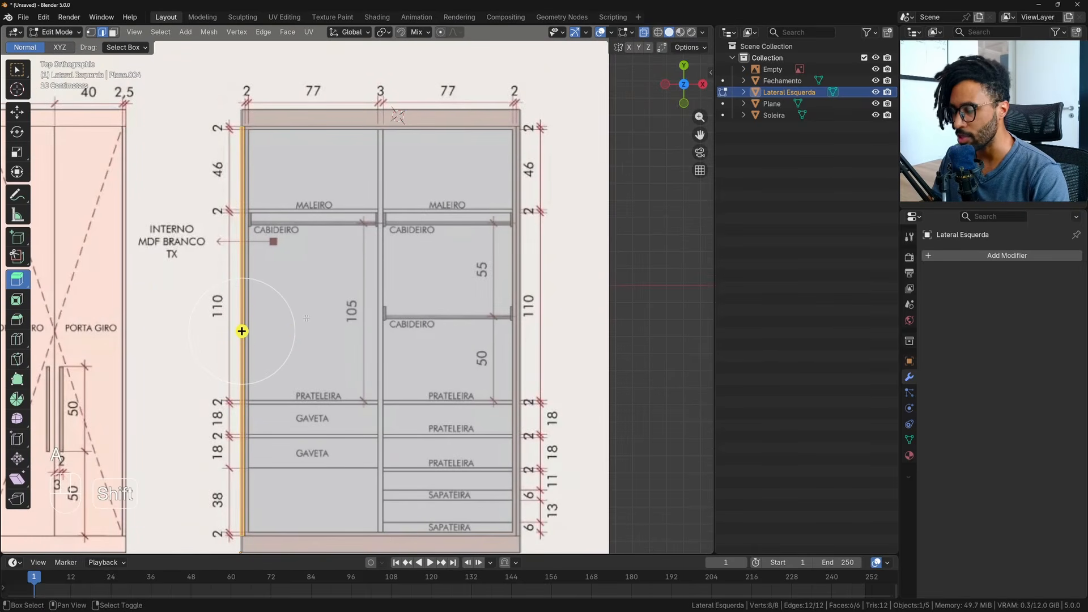
{"action": "key", "text": "shift+d"}
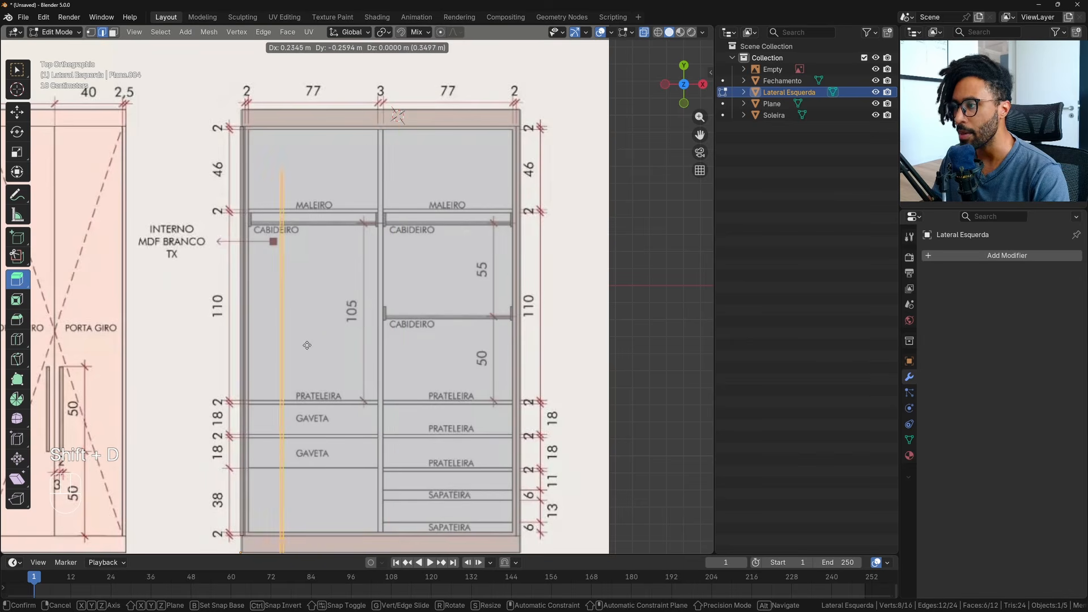
{"action": "key", "text": "ctrl"}
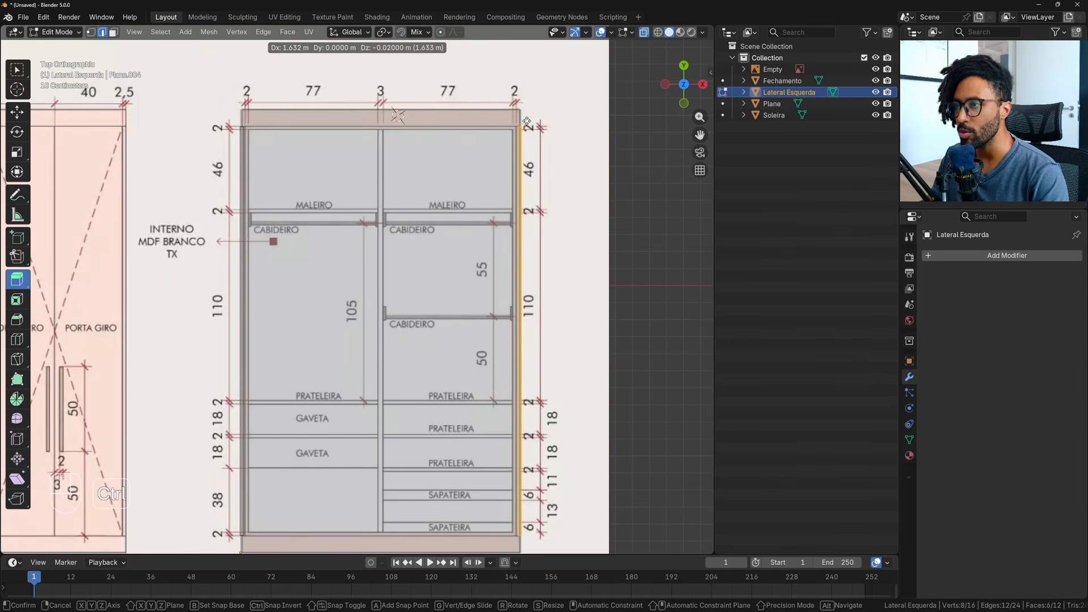
{"action": "left_click", "coordinate": [527, 119]}
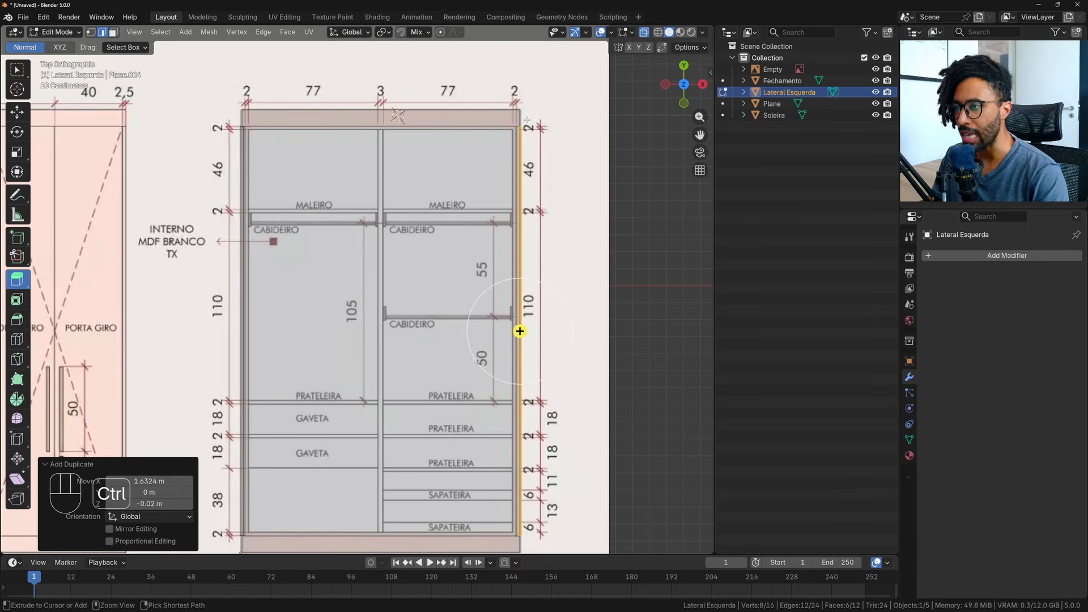
Turn off X-ray display, leave Edit Mode, and check the duplicated panel's lower end against the base plane in back view.
{"action": "middle_click_drag", "start_coordinate": [527, 120], "coordinate": [597, 77]}
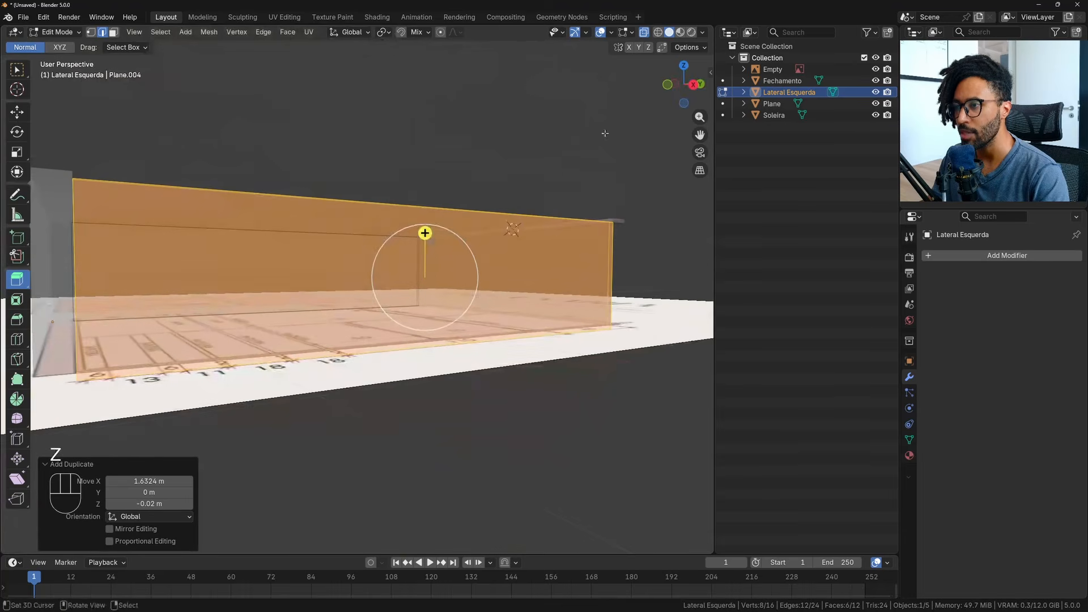
{"action": "left_click", "coordinate": [648, 34]}
{"action": "middle_click_drag", "start_coordinate": [396, 227], "coordinate": [398, 289]}
{"action": "key", "text": "Tab"}
{"action": "scroll", "coordinate": [454, 289], "scroll_direction": "down", "scroll_amount": 2}
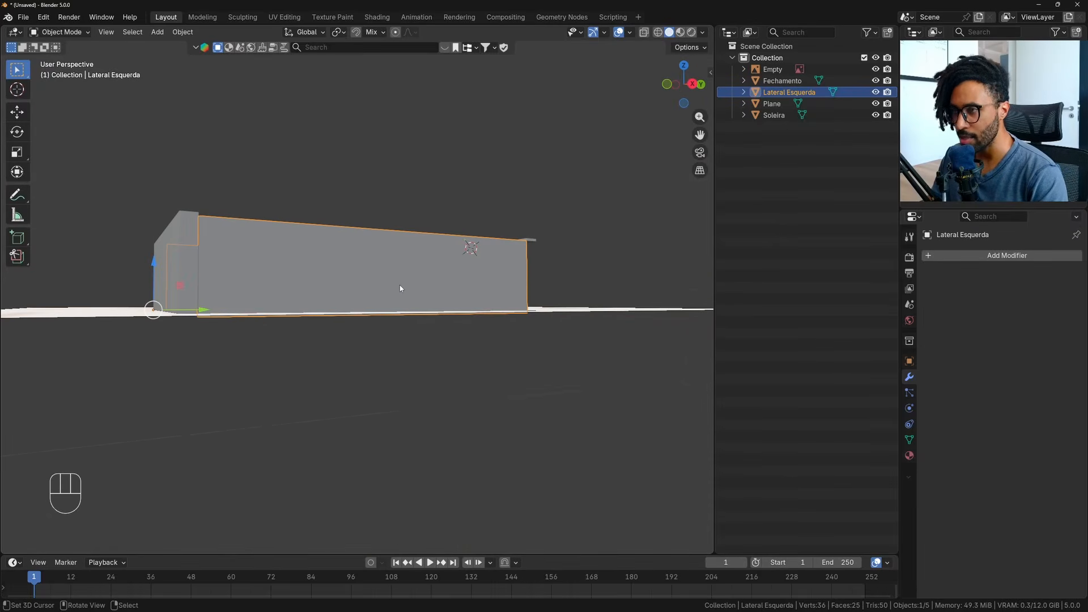
{"action": "left_click", "coordinate": [701, 84]}
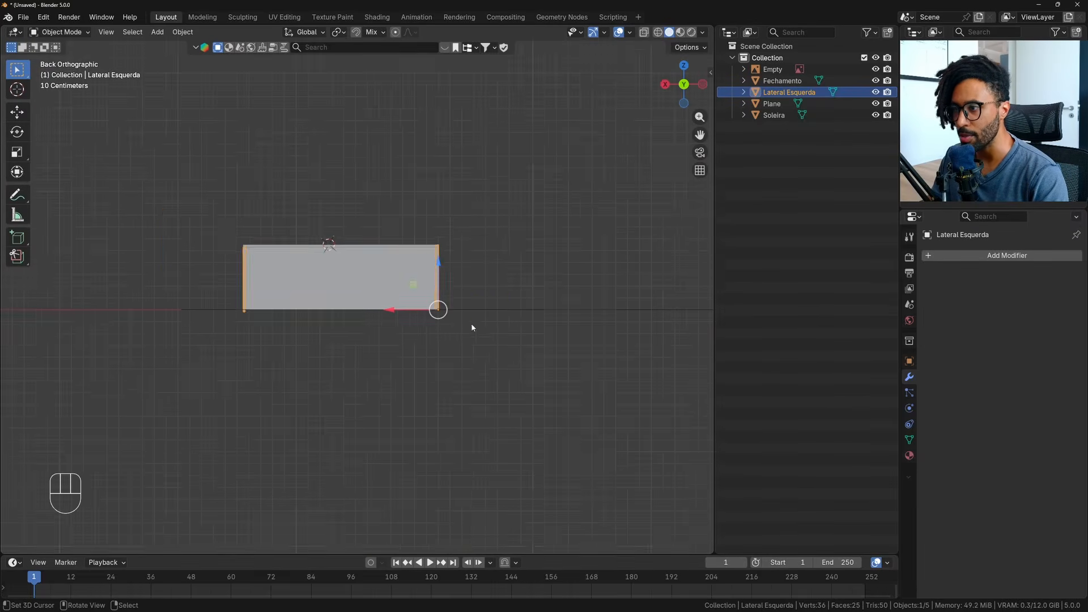
{"action": "scroll", "coordinate": [510, 348], "scroll_direction": "up", "scroll_amount": 5}
{"action": "middle_click_drag", "start_coordinate": [486, 337], "coordinate": [382, 332], "text": "shift"}
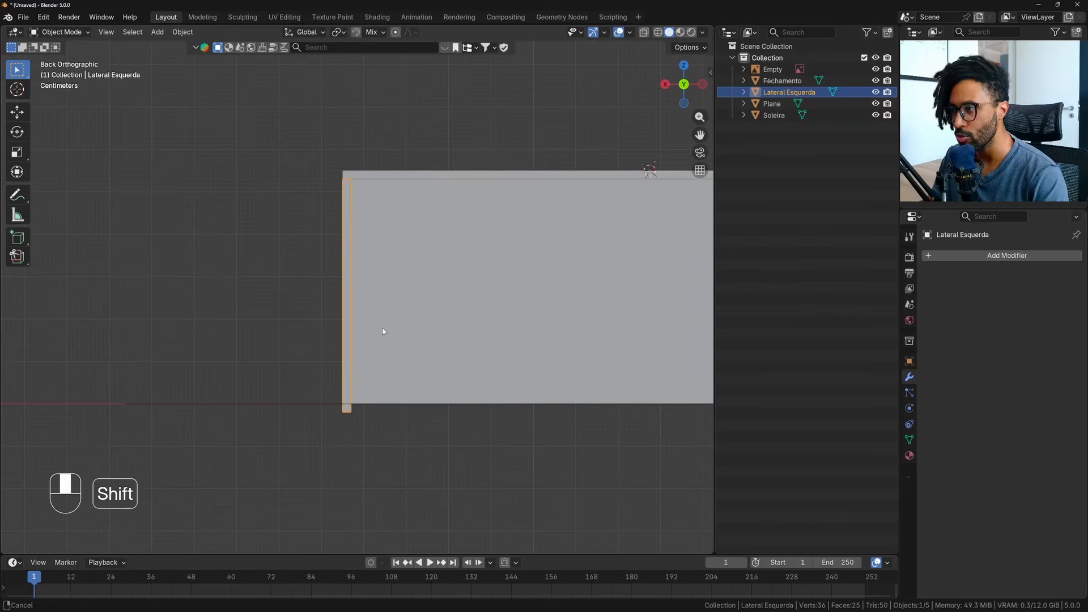
{"action": "scroll", "coordinate": [351, 390], "scroll_direction": "up", "scroll_amount": 10}
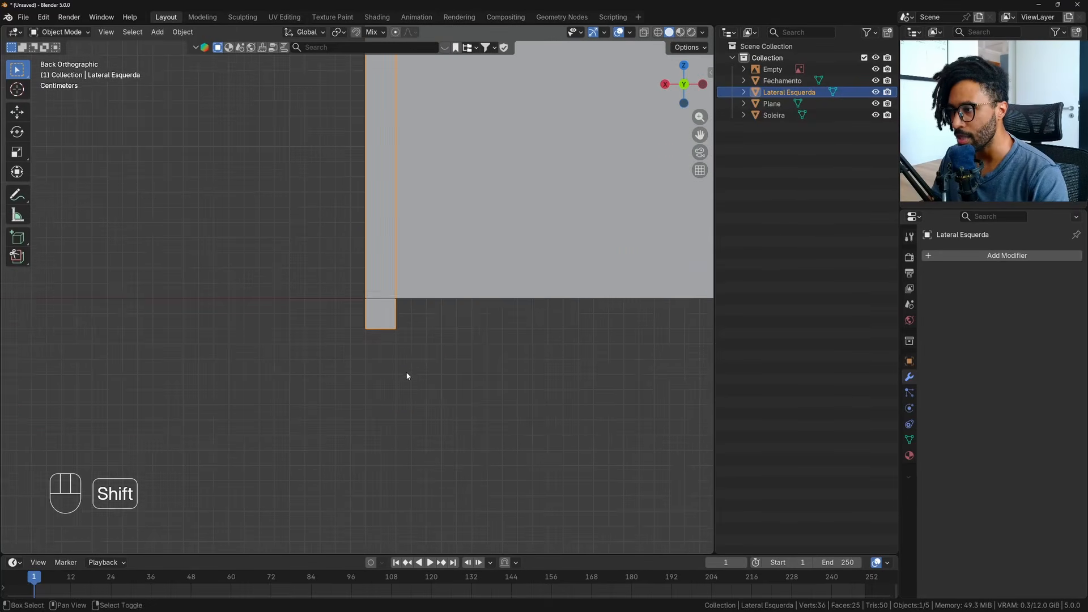
{"action": "scroll", "coordinate": [432, 340], "scroll_direction": "down", "scroll_amount": 12}
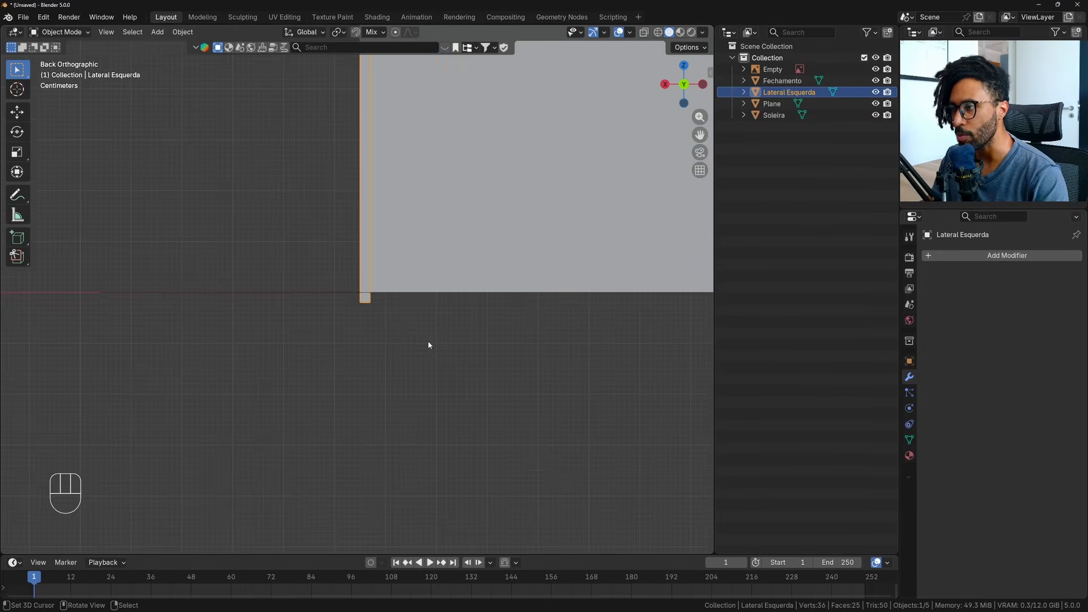
{"action": "scroll", "coordinate": [435, 343], "scroll_direction": "up", "scroll_amount": 3}
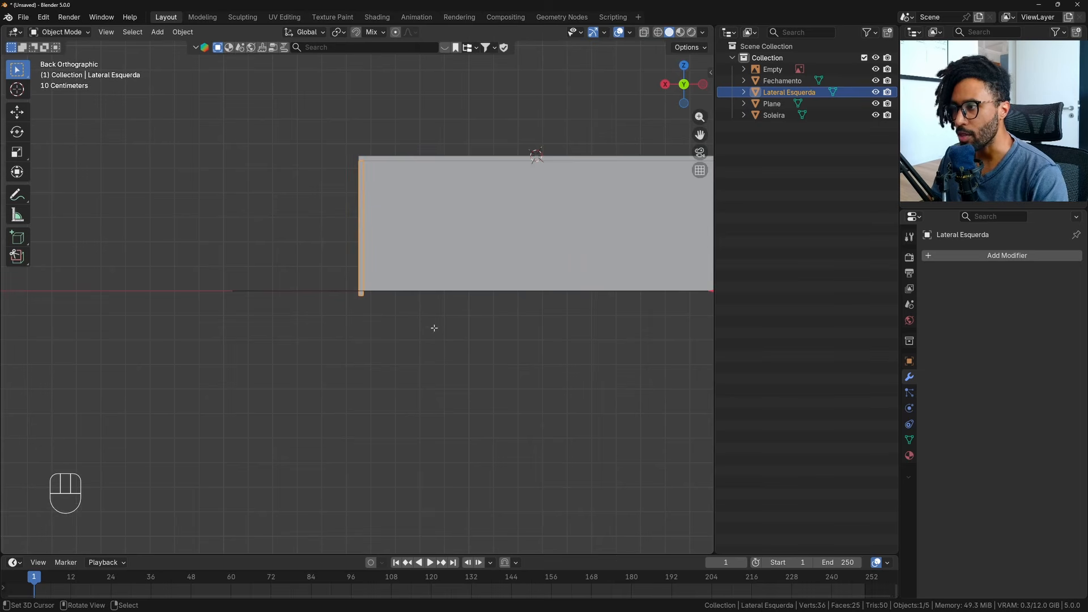
Select only the duplicated side panel's linked geometry in Edit Mode.
{"action": "key", "text": "Tab"}
{"action": "scroll", "coordinate": [471, 324], "scroll_direction": "down", "scroll_amount": 2}
{"action": "middle_click_drag", "start_coordinate": [510, 323], "coordinate": [477, 331], "text": "shift"}
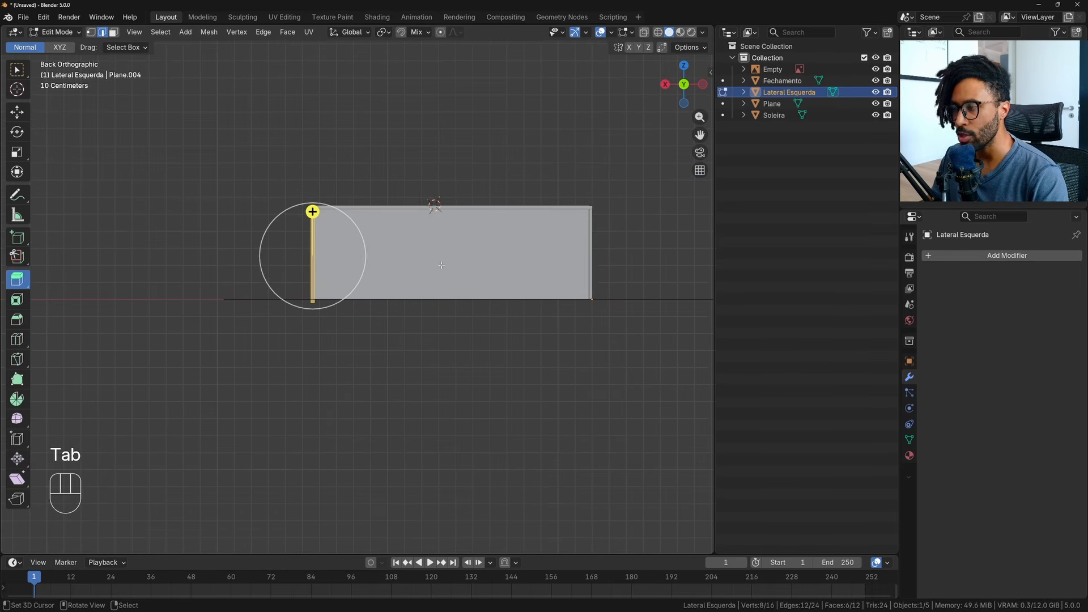
{"action": "key", "text": "a"}
{"action": "scroll", "coordinate": [419, 262], "scroll_direction": "up", "scroll_amount": 3}
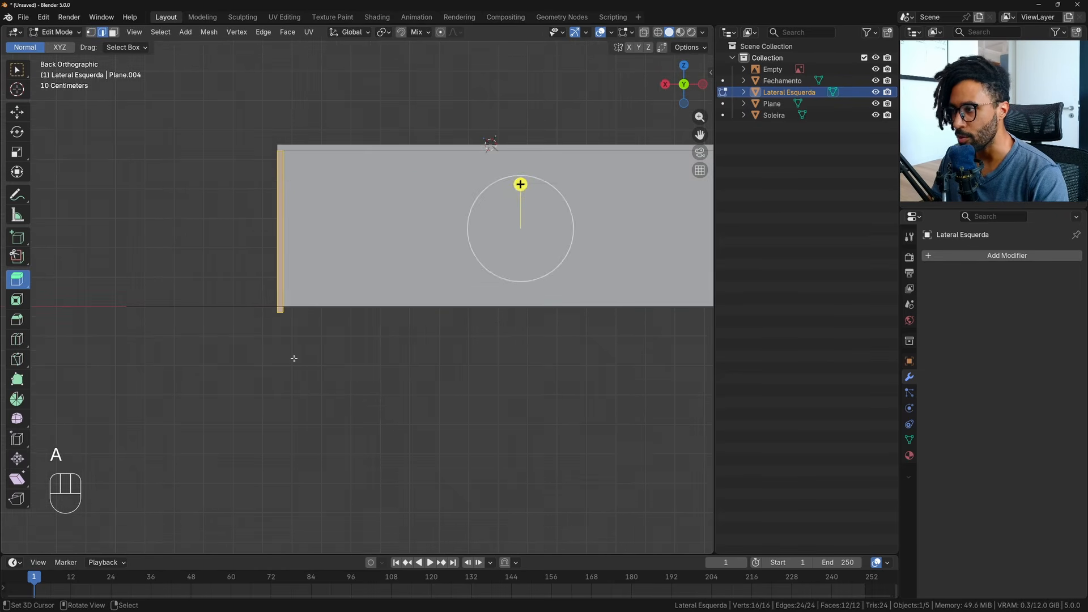
{"action": "left_click_drag", "start_coordinate": [294, 360], "coordinate": [162, 84]}
{"action": "middle_click_drag", "start_coordinate": [161, 83], "coordinate": [287, 200]}
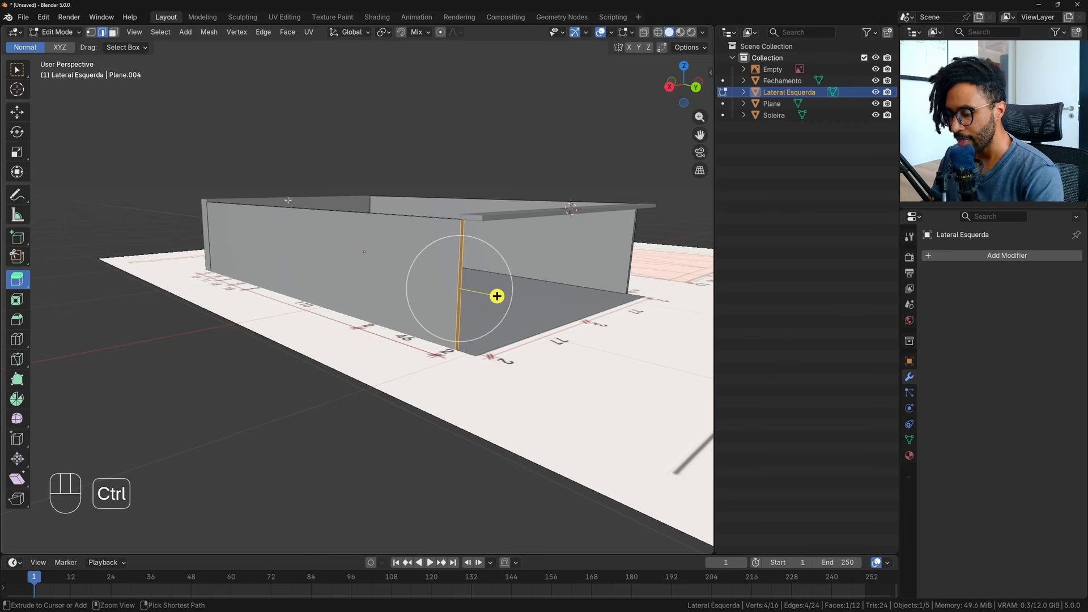
{"action": "key", "text": "ctrl+l"}
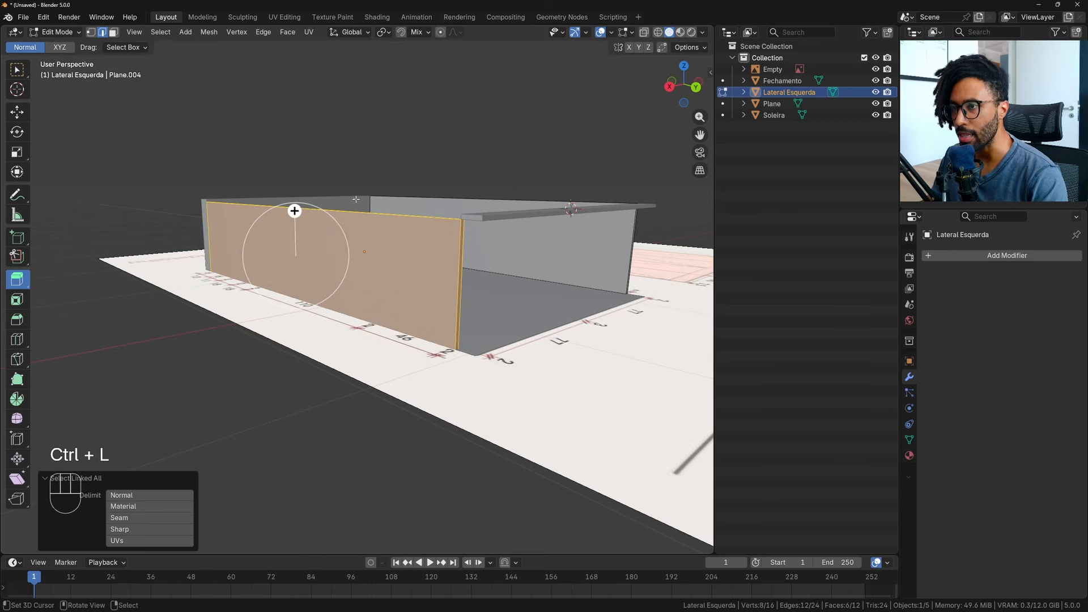
Return to the back view, activate the selection tool, and set the transform pivot point to Median Point.
{"action": "left_click", "coordinate": [696, 87]}
{"action": "scroll", "coordinate": [339, 300], "scroll_direction": "up", "scroll_amount": 4}
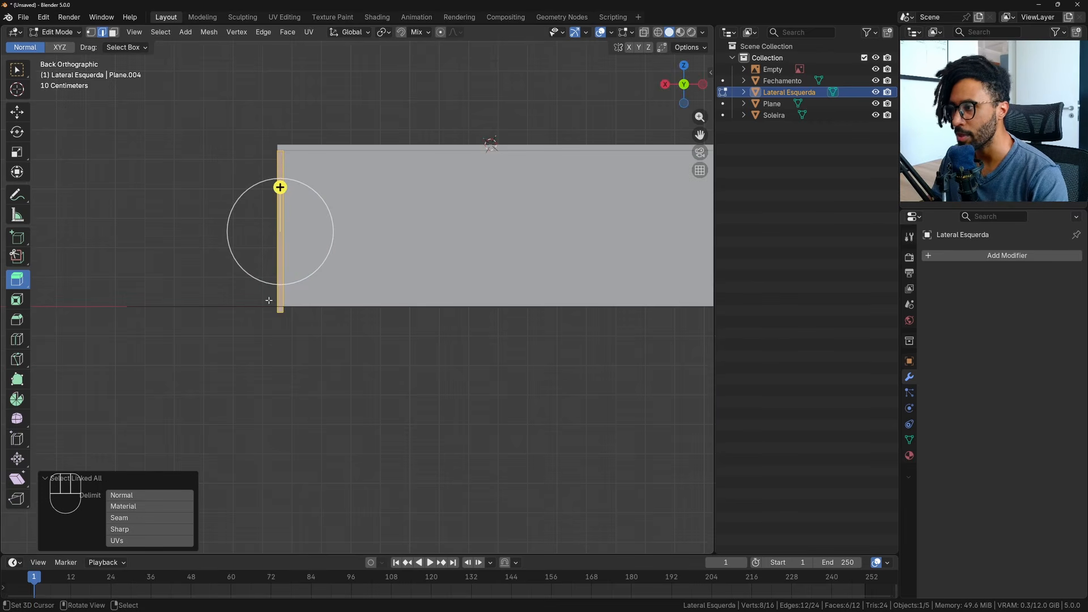
{"action": "scroll", "coordinate": [339, 300], "scroll_direction": "up", "scroll_amount": 3}
{"action": "middle_click_drag", "start_coordinate": [319, 301], "coordinate": [566, 221], "text": "shift"}
{"action": "scroll", "coordinate": [481, 213], "scroll_direction": "up", "scroll_amount": 1}
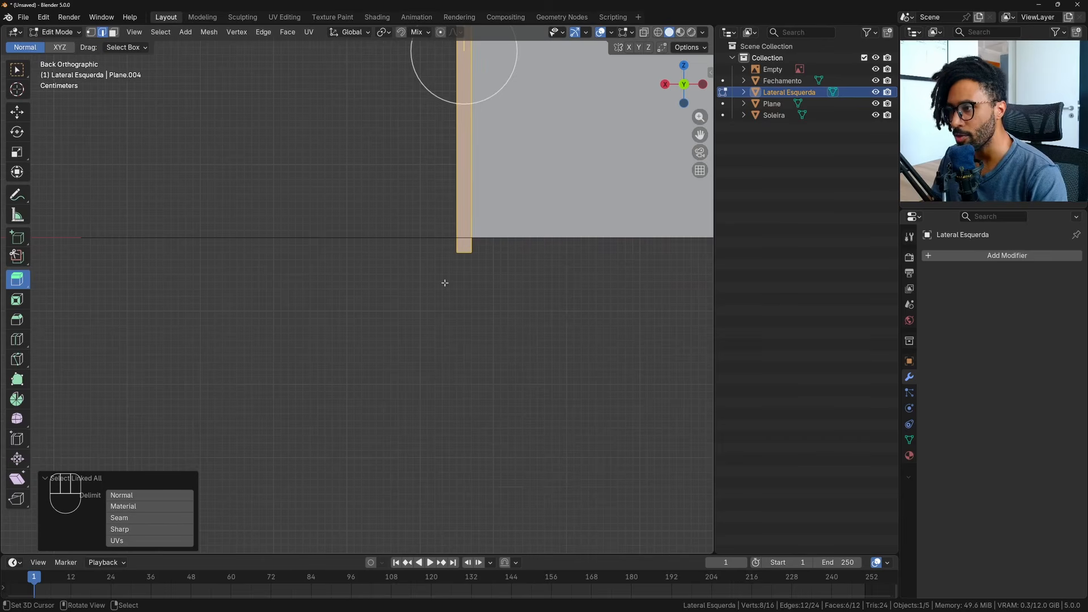
{"action": "left_click", "coordinate": [18, 69]}
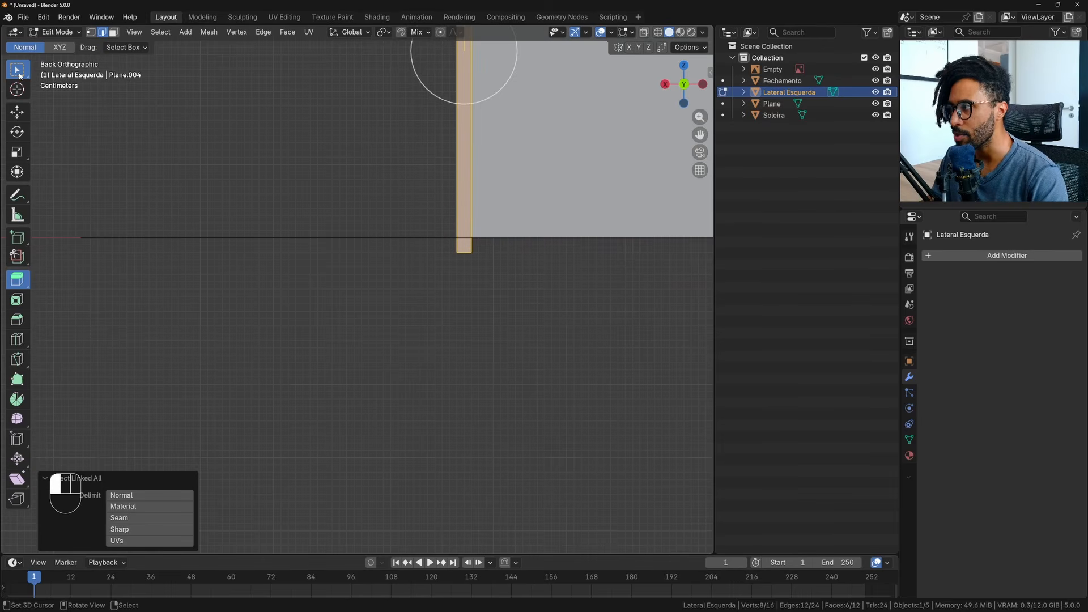
{"action": "middle_click_drag", "start_coordinate": [546, 247], "coordinate": [472, 353], "text": "shift"}
{"action": "scroll", "coordinate": [487, 307], "scroll_direction": "down", "scroll_amount": 2}
{"action": "scroll", "coordinate": [486, 307], "scroll_direction": "down", "scroll_amount": 4}
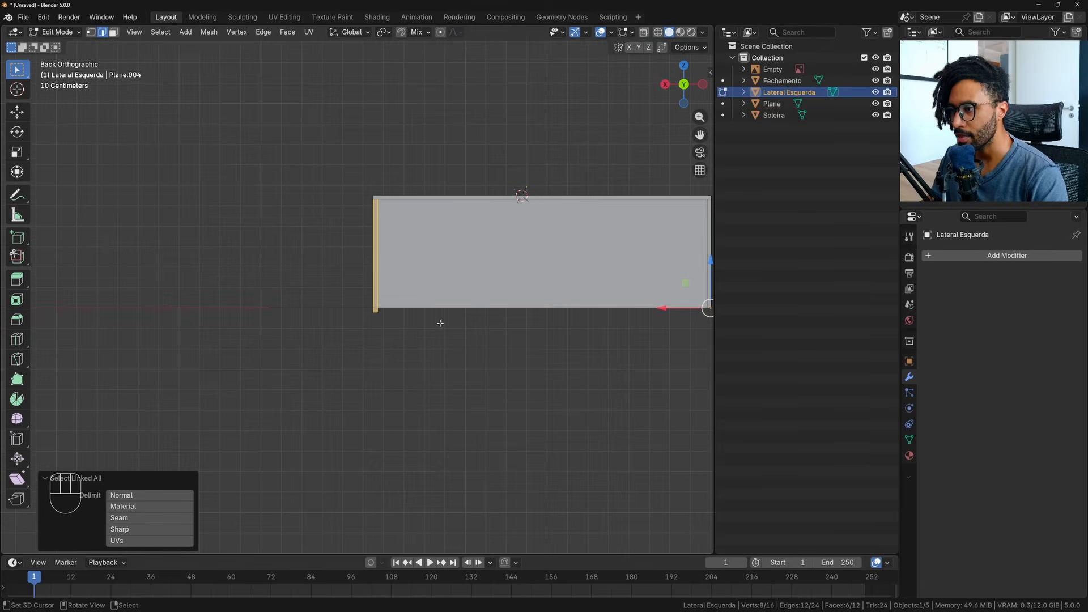
{"action": "left_click", "coordinate": [384, 32]}
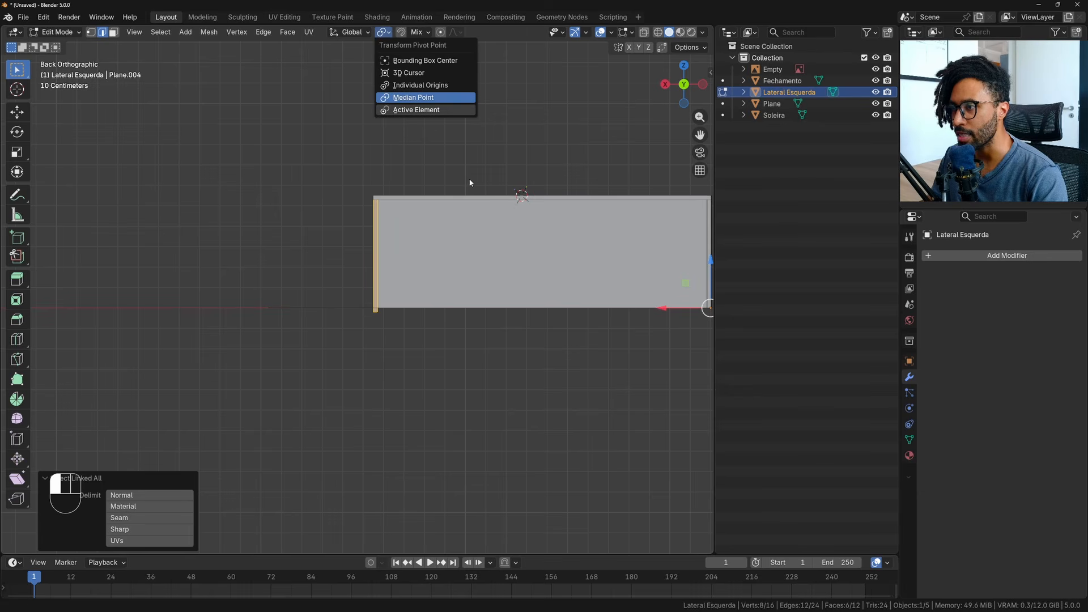
{"action": "left_click", "coordinate": [412, 97]}
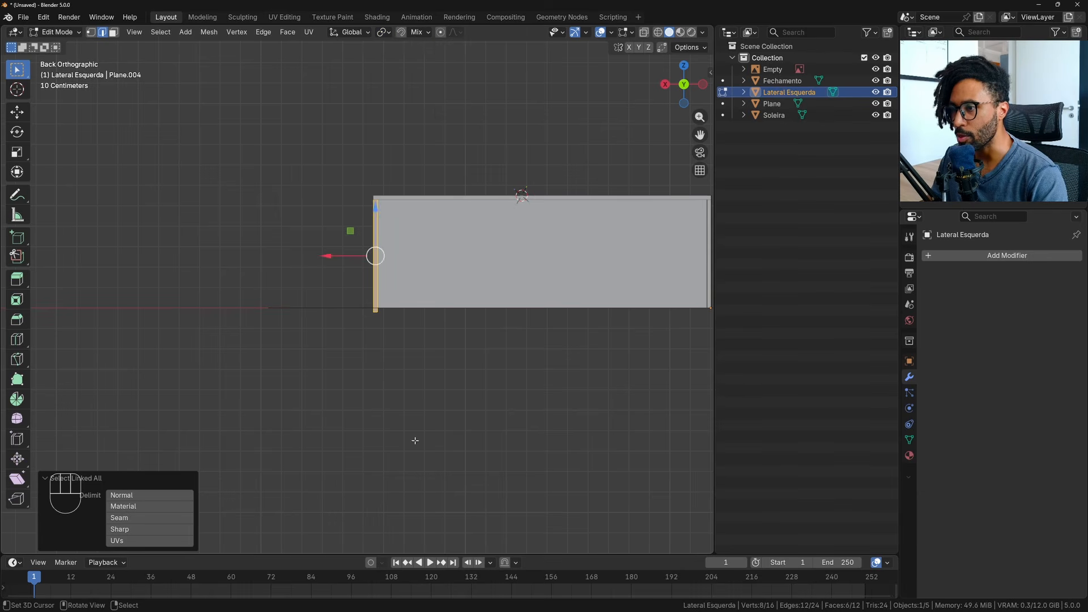
Move the duplicated panel up along Z until its lower end is flush with the wardrobe's base plane.
{"action": "scroll", "coordinate": [411, 314], "scroll_direction": "up", "scroll_amount": 4}
{"action": "left_click_drag", "start_coordinate": [403, 174], "coordinate": [385, 330]}
{"action": "scroll", "coordinate": [430, 317], "scroll_direction": "down", "scroll_amount": 3}
{"action": "middle_click_drag", "start_coordinate": [473, 304], "coordinate": [447, 326], "text": "shift"}
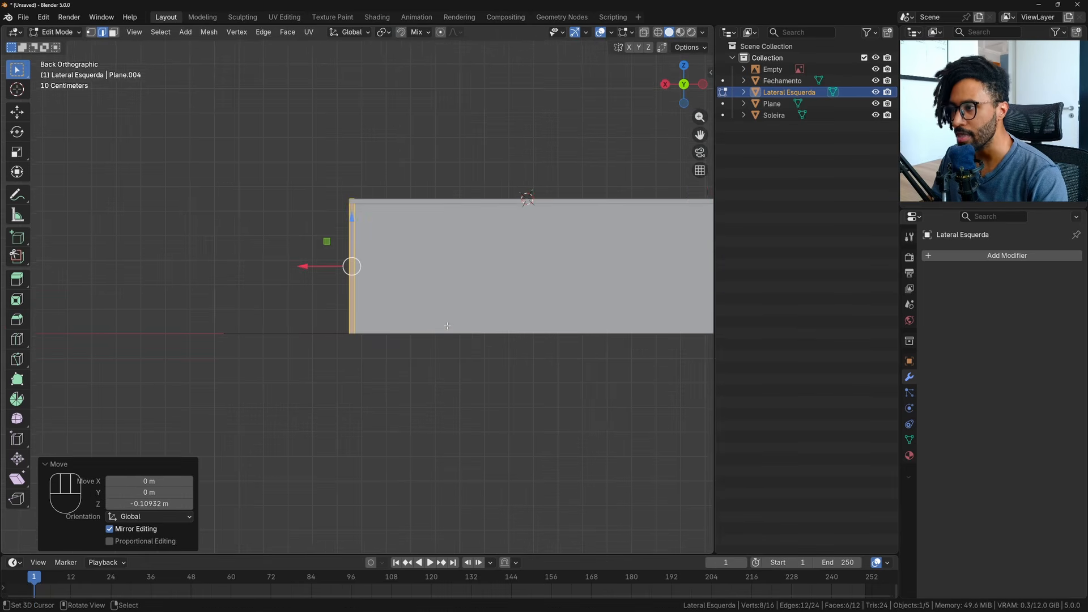
{"action": "scroll", "coordinate": [447, 326], "scroll_direction": "down", "scroll_amount": 1}
{"action": "middle_click_drag", "start_coordinate": [700, 275], "coordinate": [499, 285], "text": "shift"}
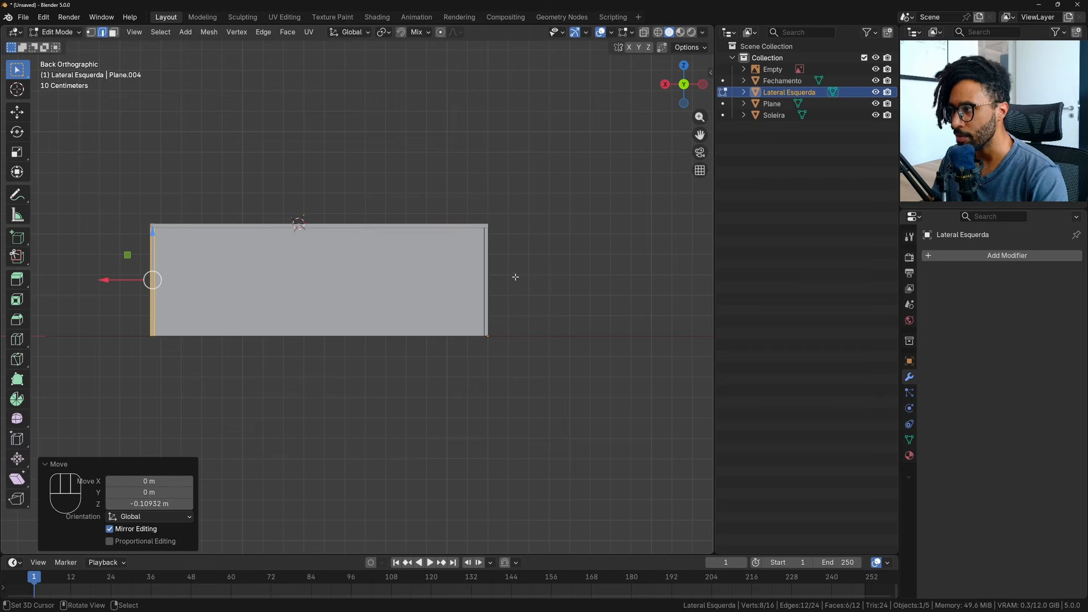
Leave Edit Mode, show the transform sidebar, and set the Lateral Esquerda's Z dimension to 0.63 m.
{"action": "key", "text": "Tab"}
{"action": "middle_click_drag", "start_coordinate": [243, 306], "coordinate": [296, 323]}
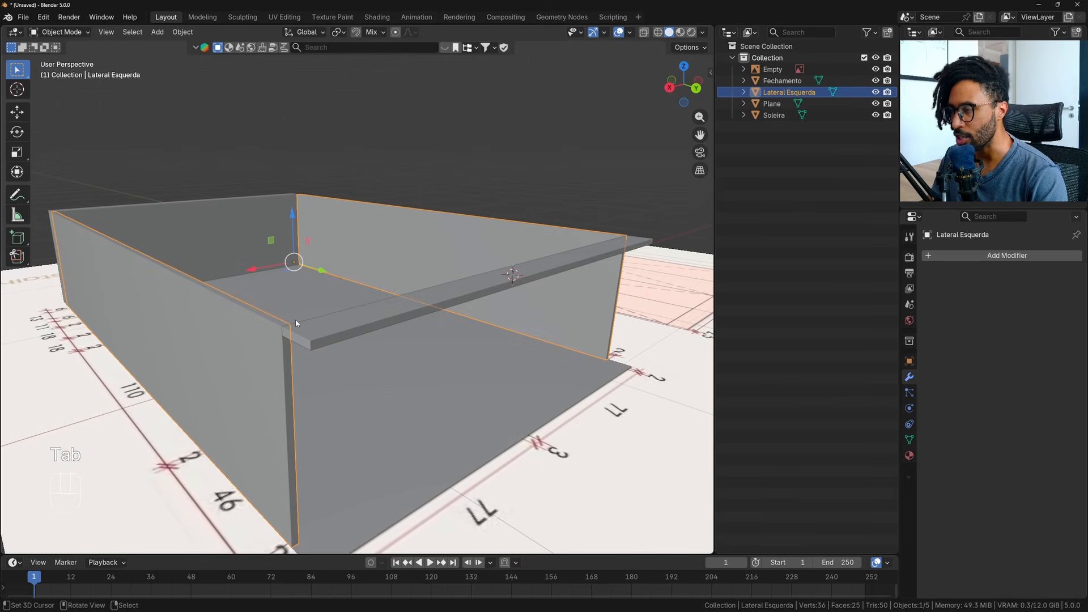
{"action": "key", "text": "n"}
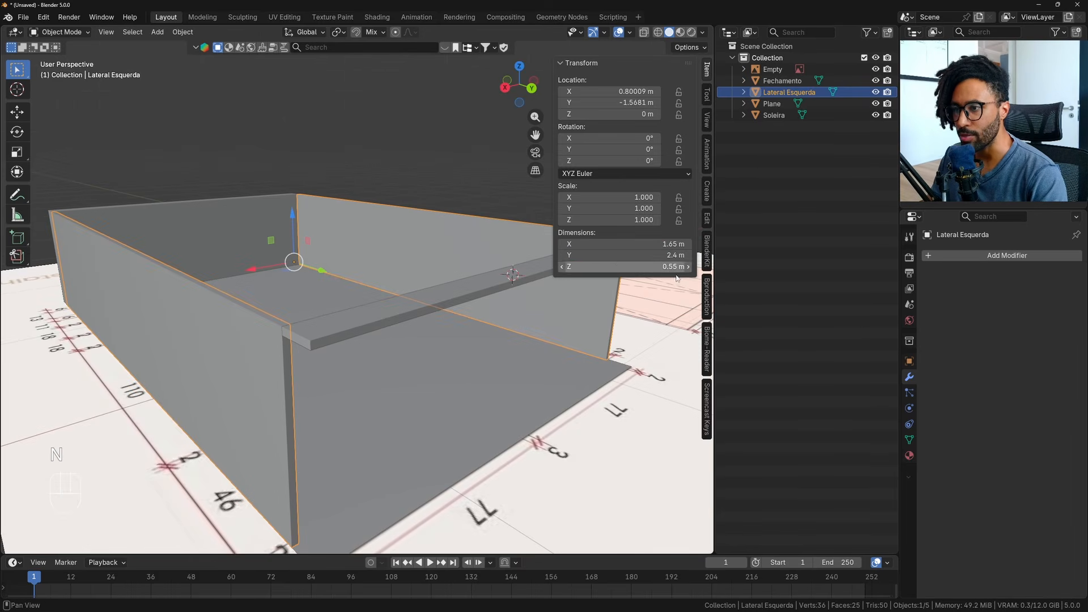
{"action": "left_click", "coordinate": [623, 266]}
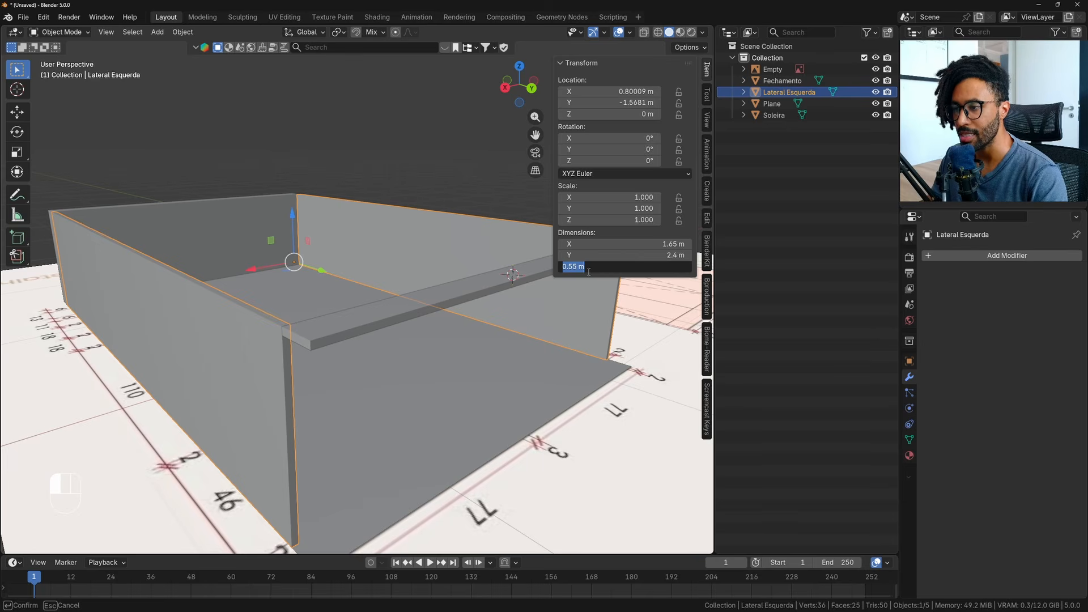
{"action": "key", "text": "Return"}
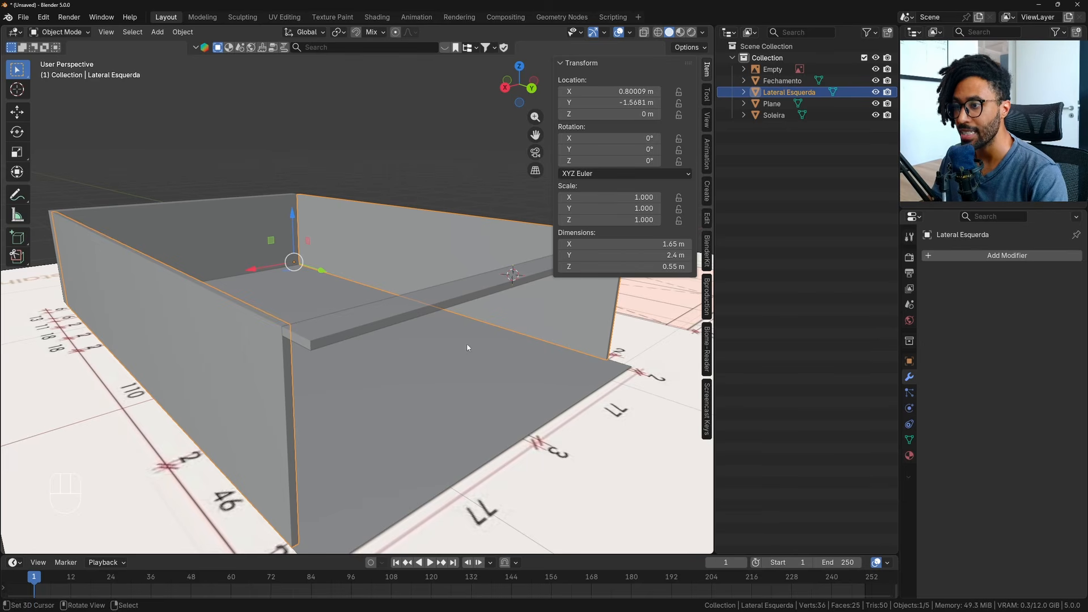
{"action": "middle_click_drag", "start_coordinate": [512, 338], "coordinate": [401, 346]}
{"action": "scroll", "coordinate": [444, 338], "scroll_direction": "up", "scroll_amount": 5}
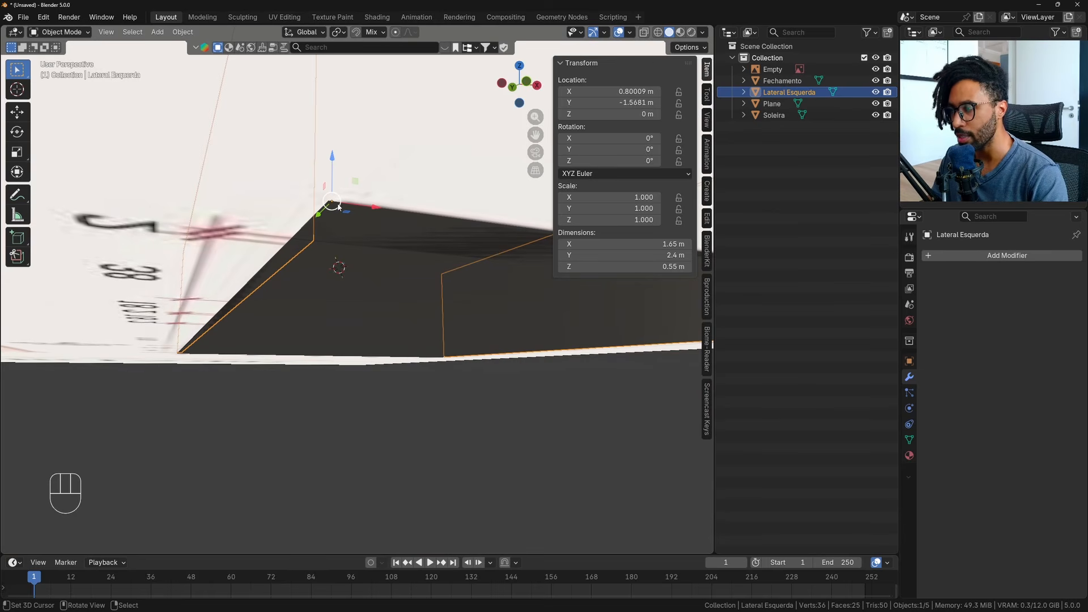
{"action": "middle_click_drag", "start_coordinate": [339, 207], "coordinate": [647, 234]}
{"action": "left_click", "coordinate": [605, 265]}
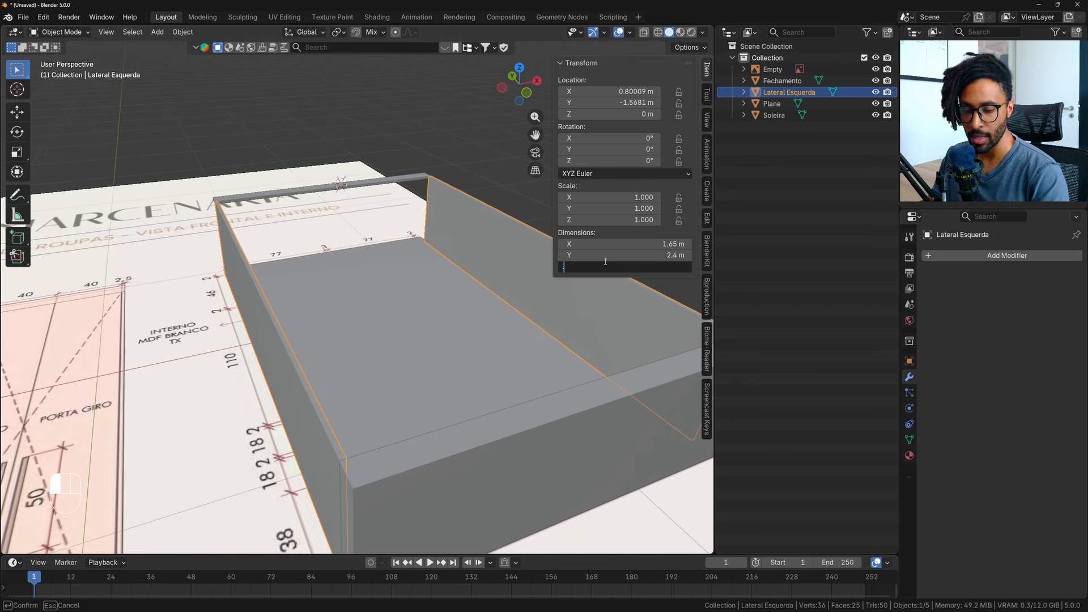
{"action": "key", "text": "Return"}
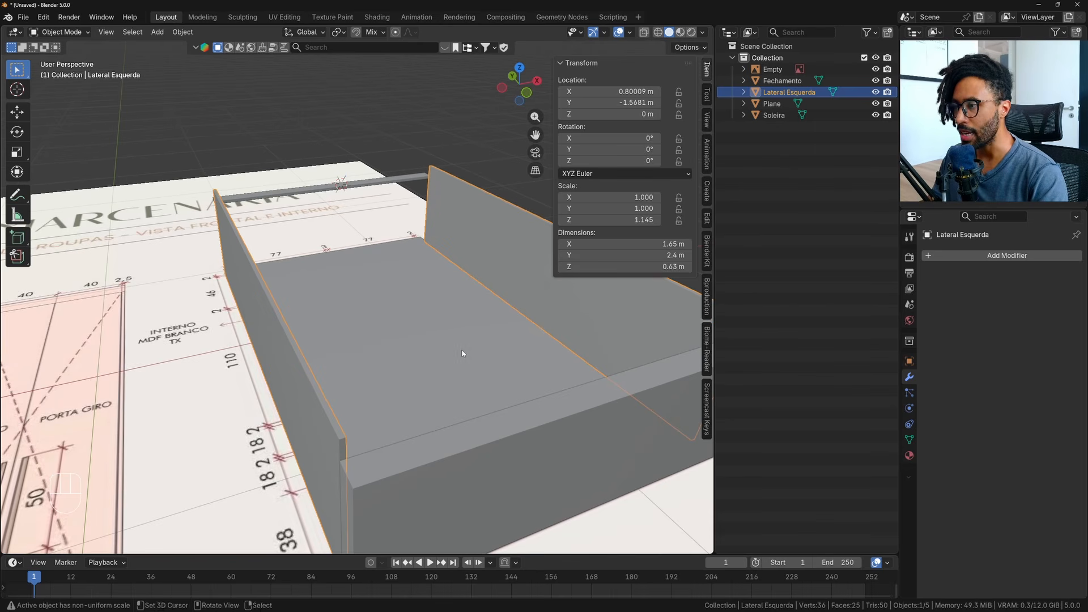
Inspect the Lateral Esquerda's Z scale and apply the object's scale.
{"action": "middle_click_drag", "start_coordinate": [461, 359], "coordinate": [462, 335]}
{"action": "middle_click_drag", "start_coordinate": [510, 305], "coordinate": [351, 358]}
{"action": "middle_click_drag", "start_coordinate": [507, 346], "coordinate": [340, 317]}
{"action": "left_click_drag", "start_coordinate": [623, 220], "coordinate": [614, 220]}
{"action": "key", "text": "Return"}
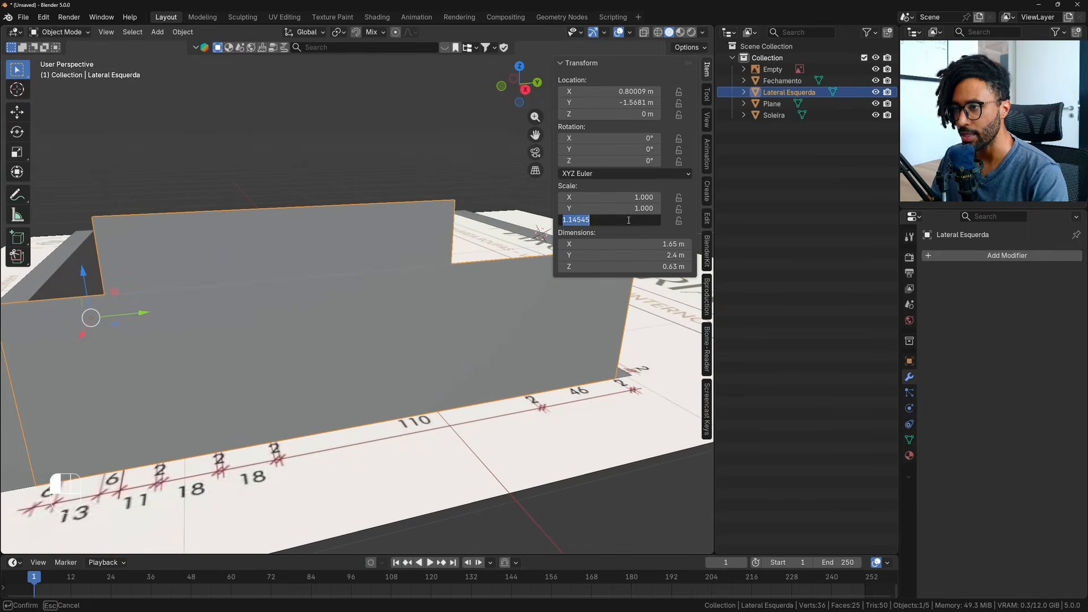
{"action": "middle_click_drag", "start_coordinate": [351, 292], "coordinate": [366, 324]}
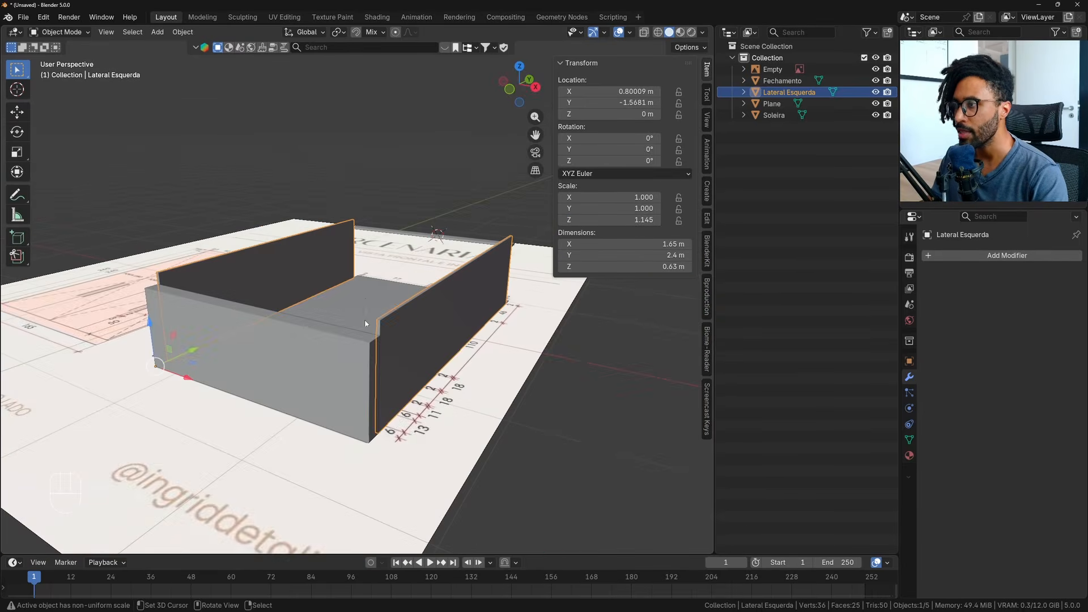
{"action": "left_click", "coordinate": [183, 32]}
{"action": "mouse_move", "coordinate": [219, 90]}
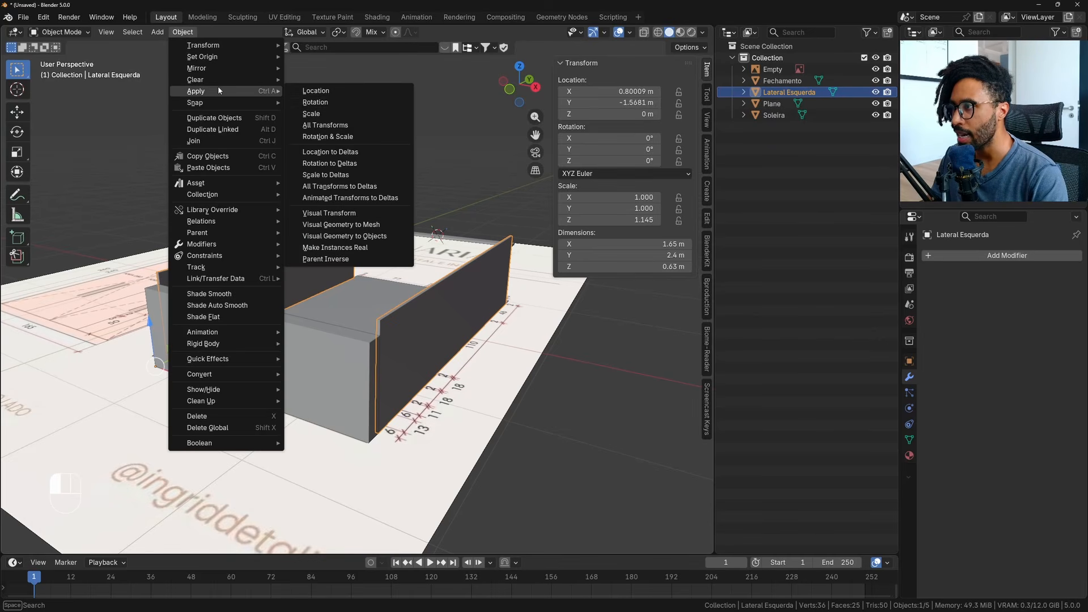
{"action": "left_click", "coordinate": [331, 115]}
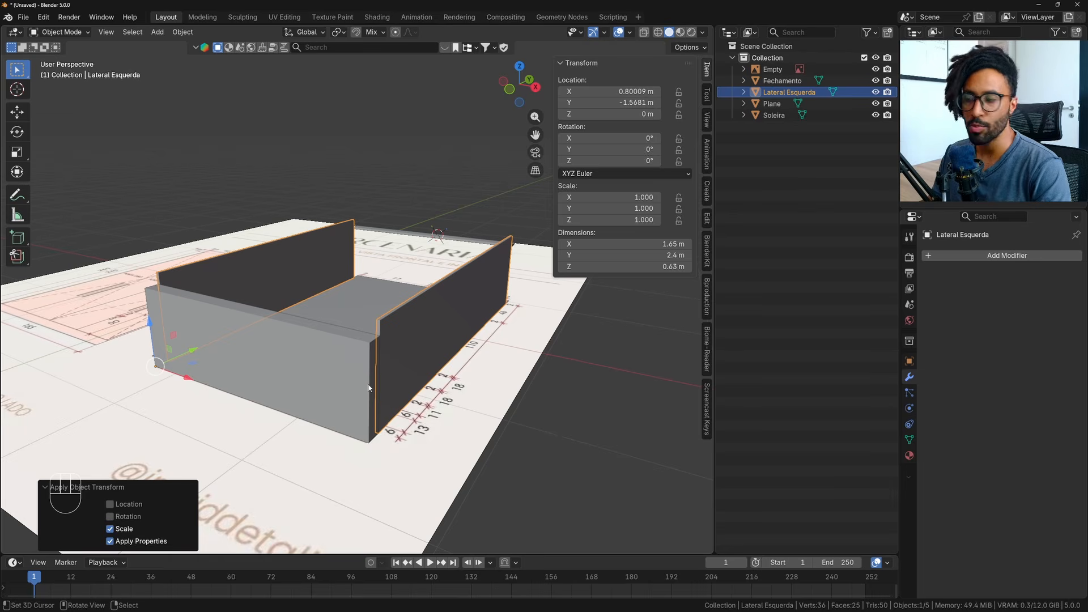
Inspect the dimensions of the Fechamento strip and the Soleira base from several angles.
{"action": "middle_click_drag", "start_coordinate": [396, 363], "coordinate": [553, 350]}
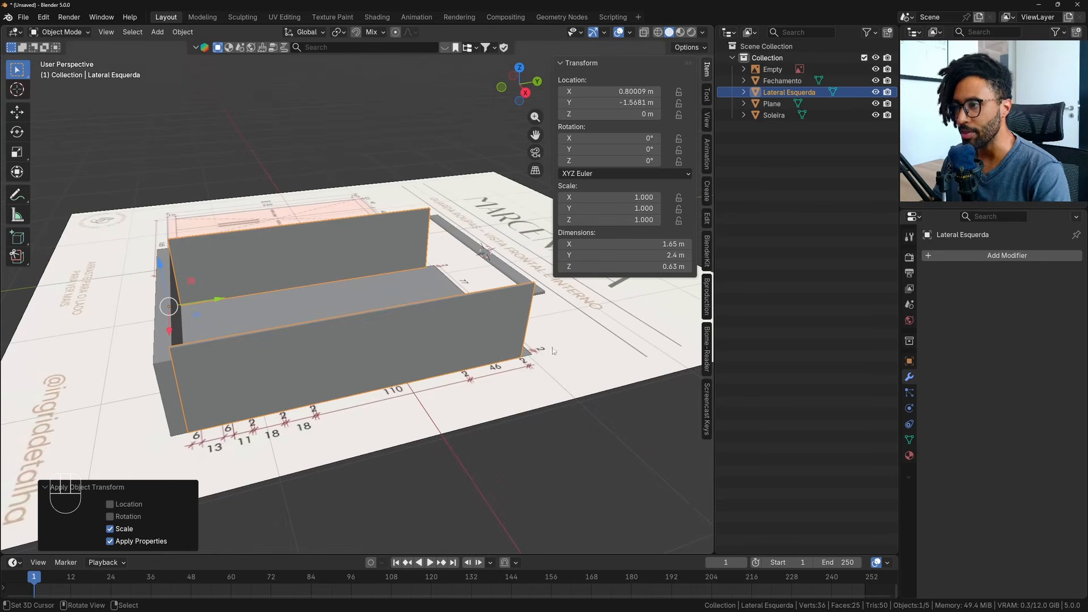
{"action": "left_click", "coordinate": [510, 279]}
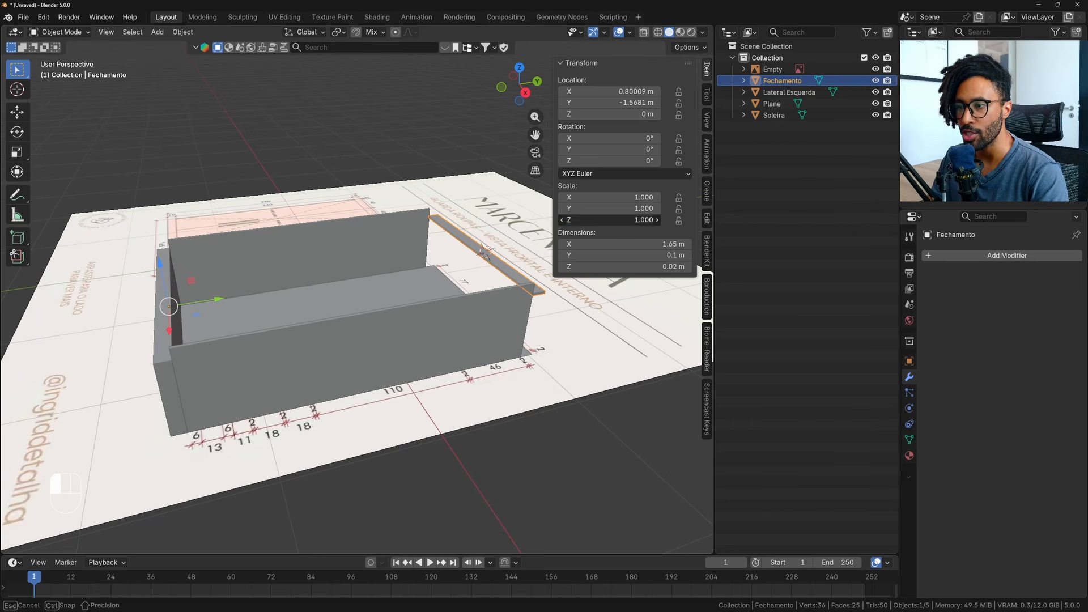
{"action": "left_click", "coordinate": [171, 301]}
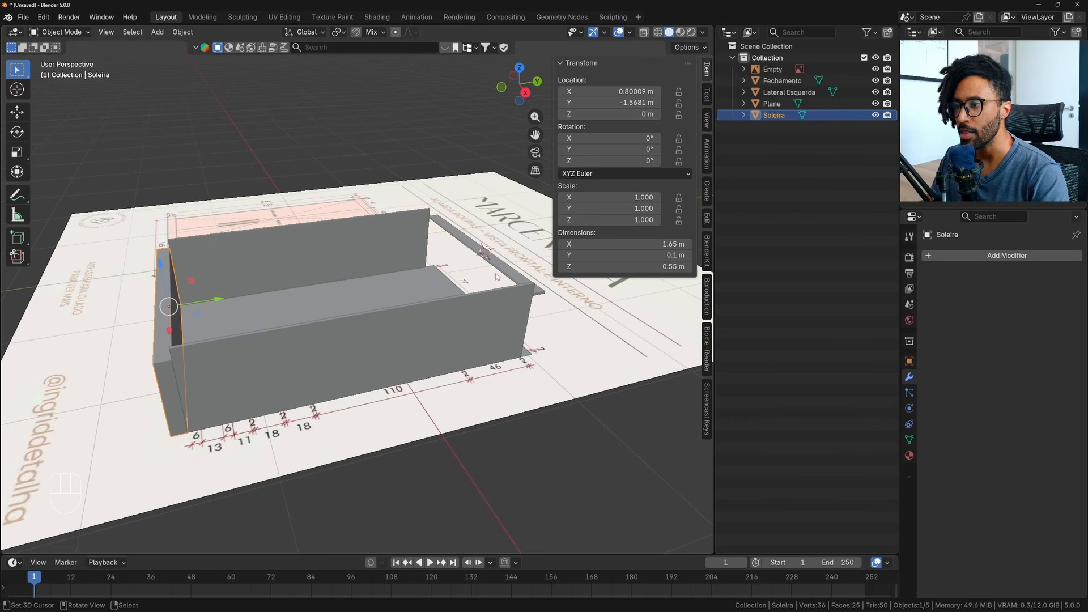
{"action": "left_click", "coordinate": [499, 258]}
{"action": "middle_click_drag", "start_coordinate": [291, 299], "coordinate": [317, 267]}
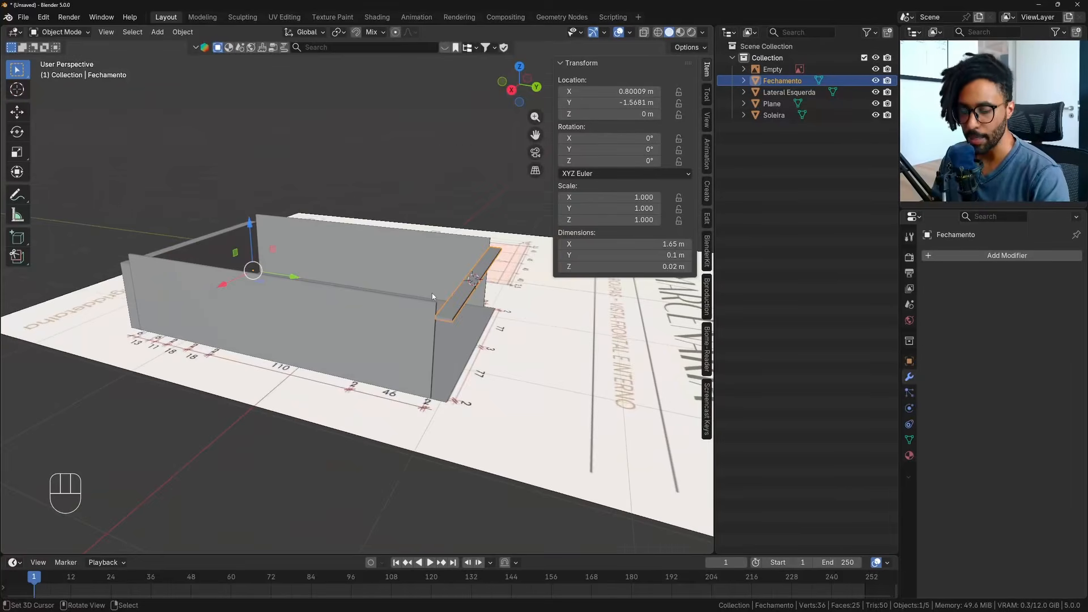
Widen the 3D viewport and examine the internal layout drawing through the model from the top view with X-ray on.
{"action": "key", "text": "KP_7"}
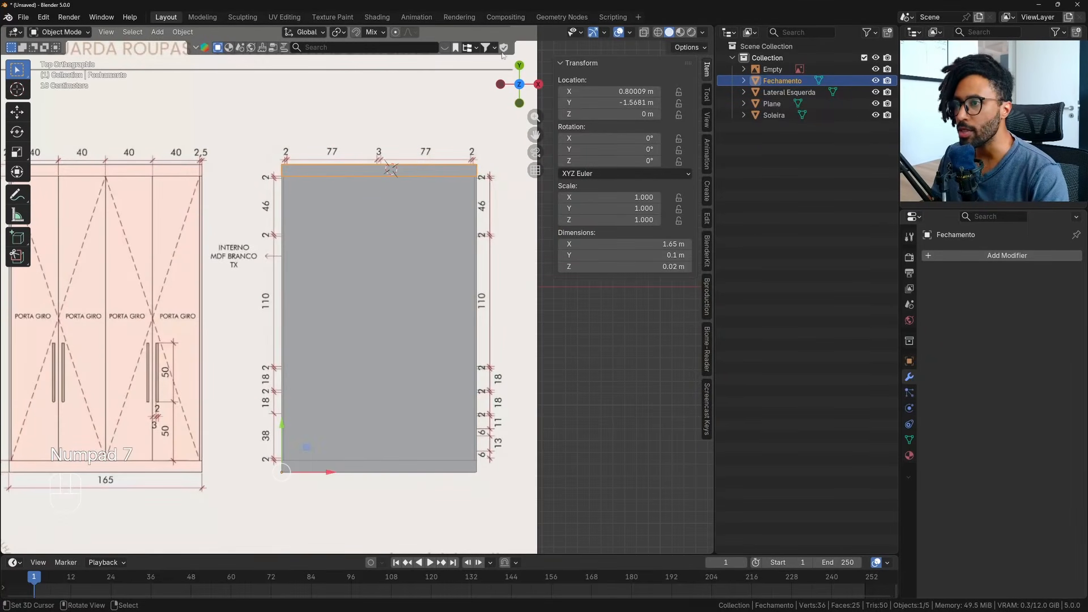
{"action": "left_click_drag", "start_coordinate": [714, 126], "coordinate": [759, 123]}
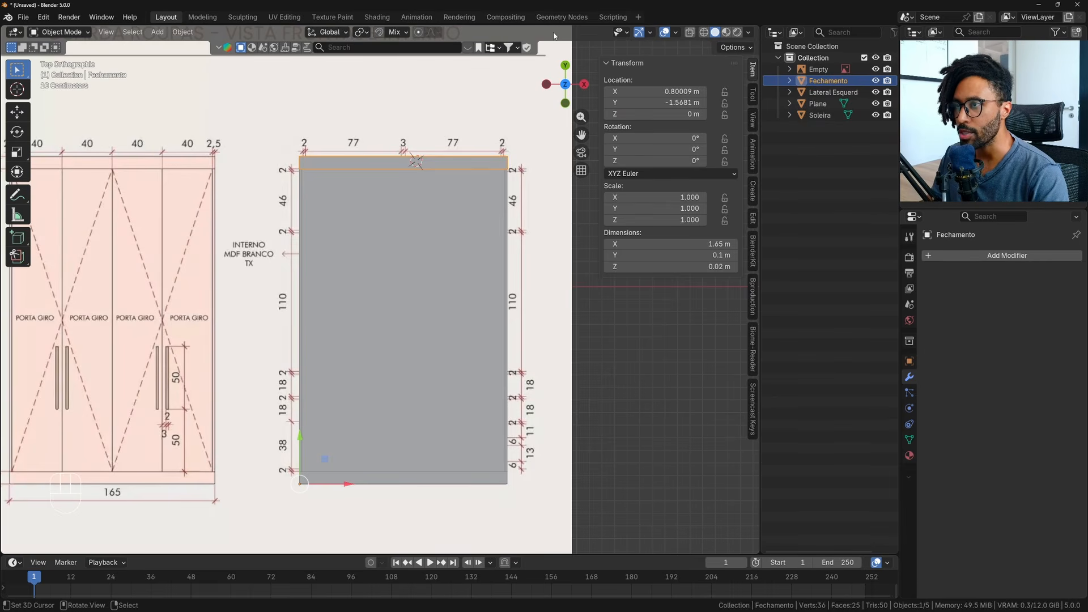
{"action": "left_click", "coordinate": [692, 35]}
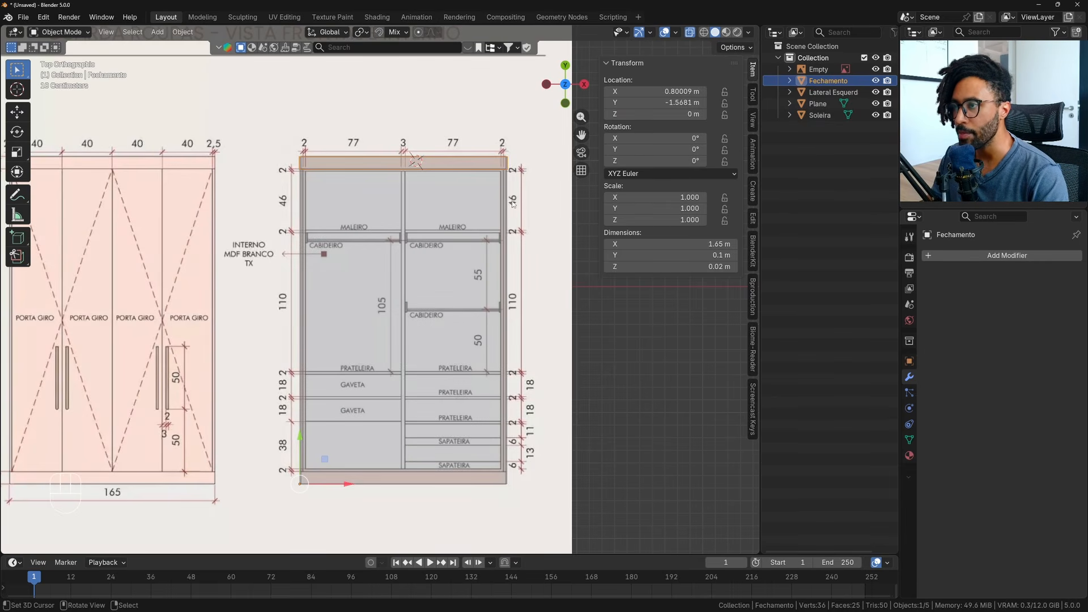
{"action": "scroll", "coordinate": [396, 181], "scroll_direction": "up", "scroll_amount": 3}
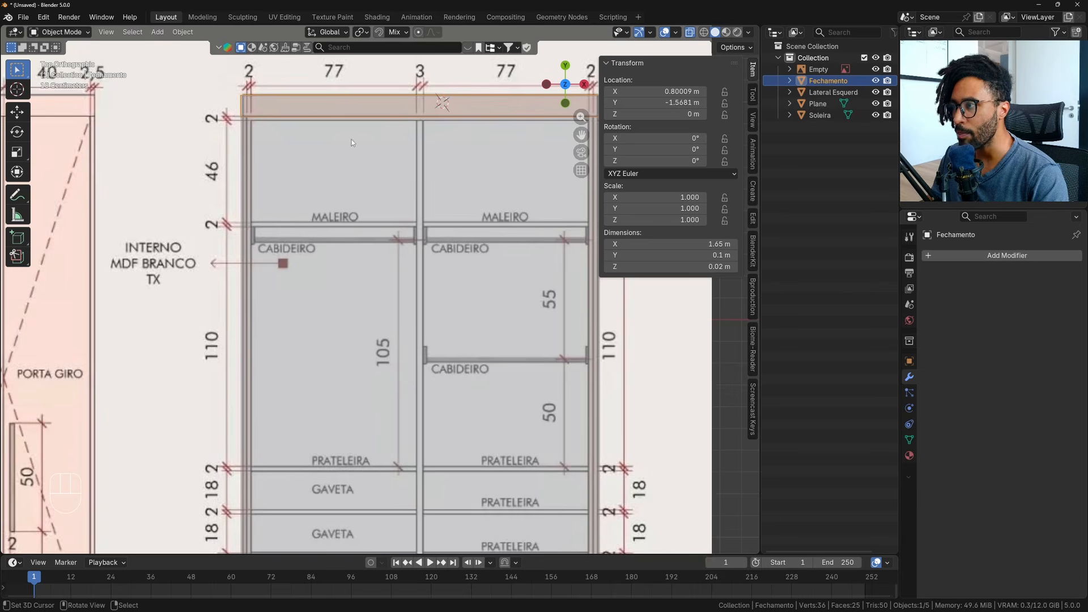
{"action": "middle_click_drag", "start_coordinate": [531, 152], "coordinate": [475, 179], "text": "shift"}
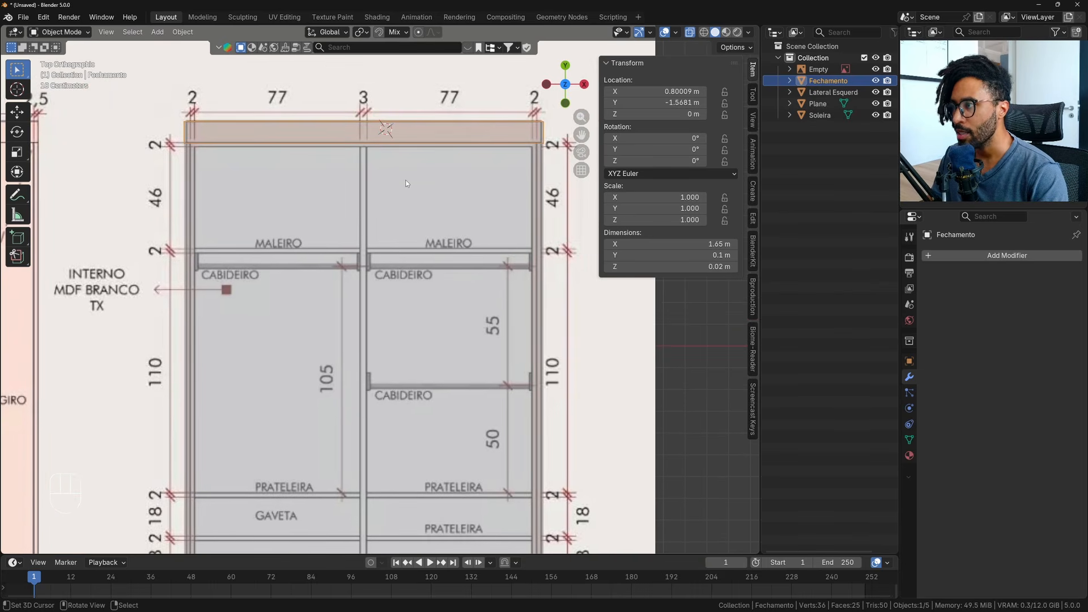
Switch to the image viewer and study the internal front view's shelf, divider and panel dimensions, then return to Blender.
{"action": "key", "text": "alt+Tab"}
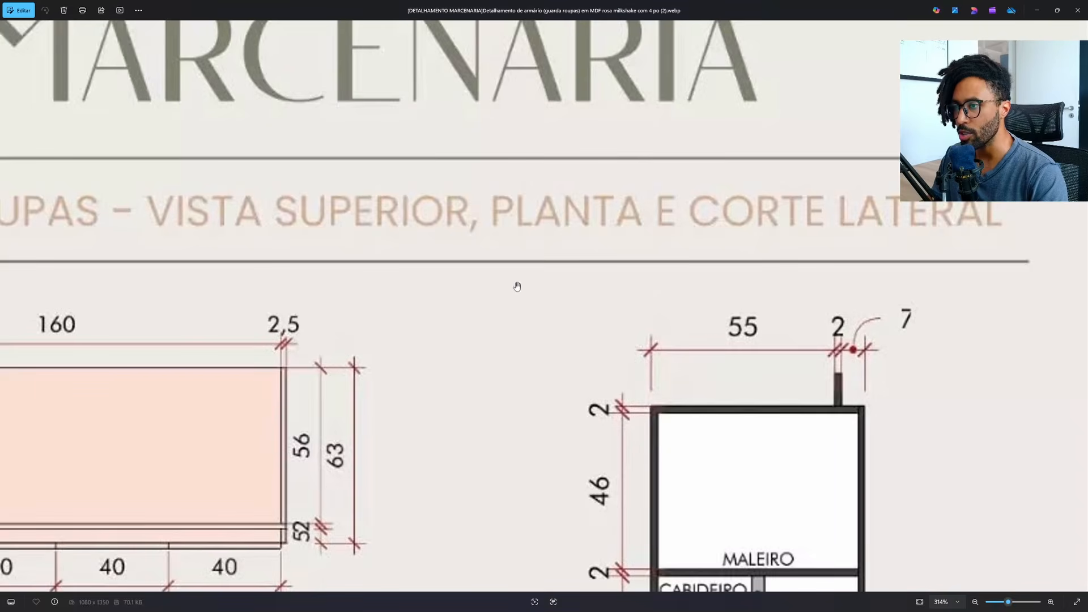
{"action": "scroll", "coordinate": [794, 468], "scroll_direction": "down", "scroll_amount": 5}
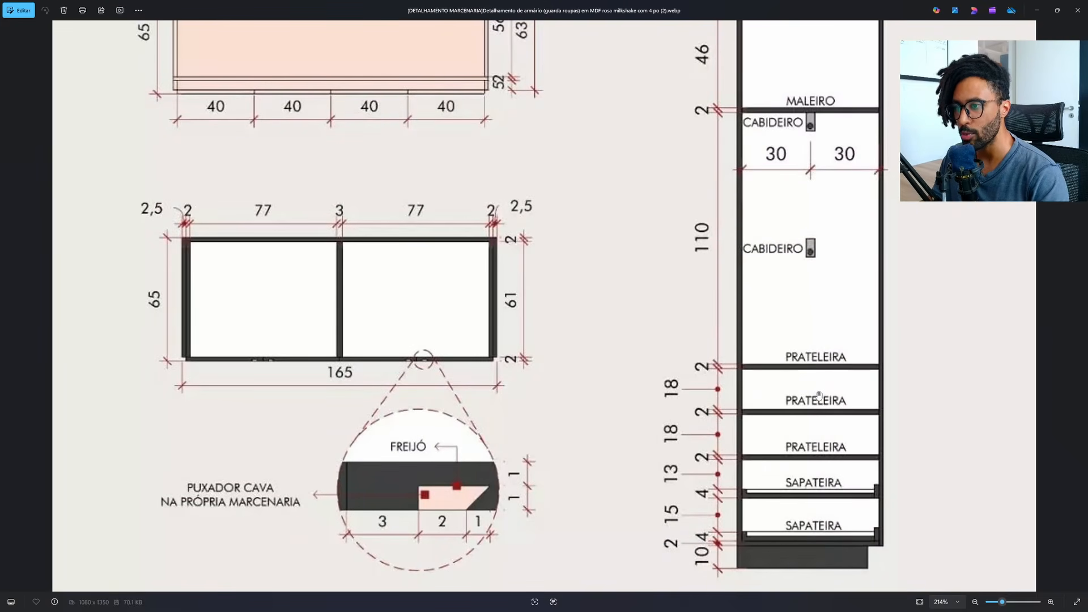
{"action": "scroll", "coordinate": [632, 275], "scroll_direction": "down", "scroll_amount": 8}
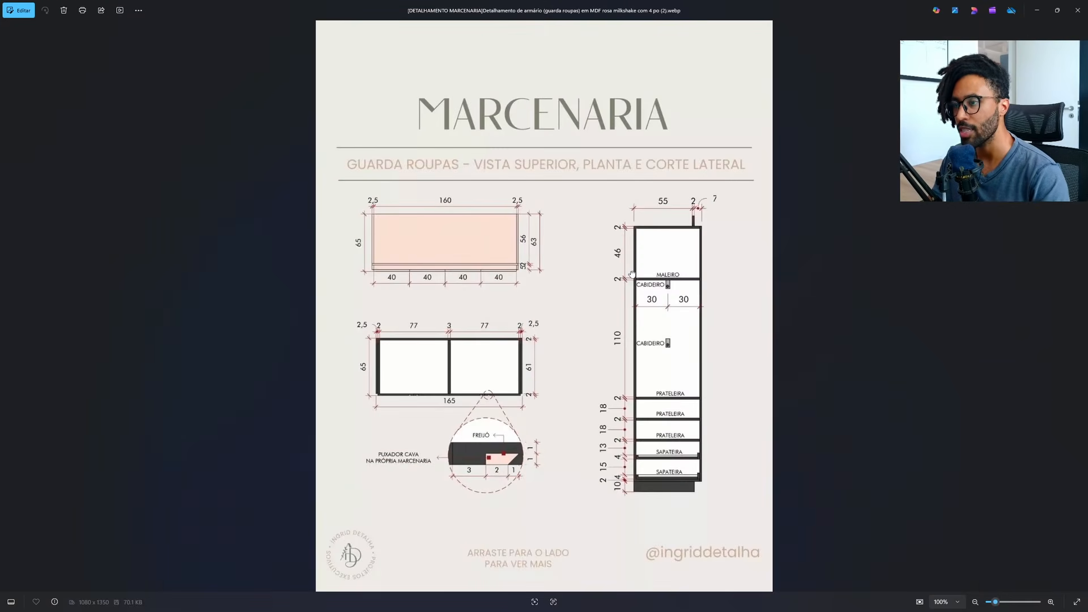
{"action": "key", "text": "Right"}
{"action": "key", "text": "Right"}
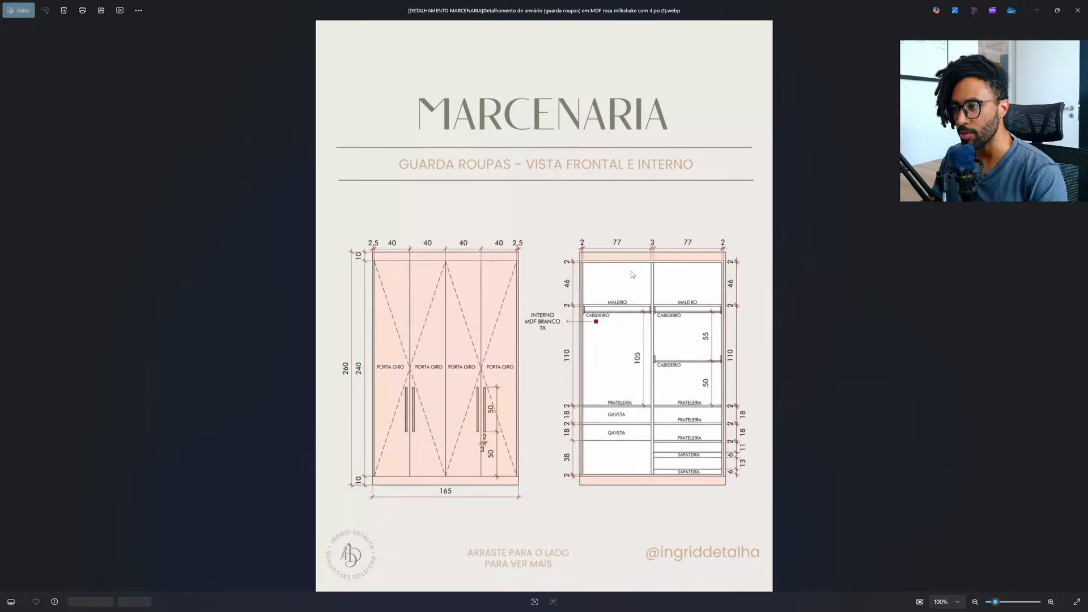
{"action": "scroll", "coordinate": [632, 273], "scroll_direction": "up", "scroll_amount": 10}
{"action": "mouse_move", "coordinate": [713, 294]}
{"action": "left_mouse_down"}
{"action": "mouse_move", "coordinate": [749, 299]}
{"action": "mouse_move", "coordinate": [567, 162]}
{"action": "left_mouse_up"}
{"action": "left_click_drag", "start_coordinate": [726, 395], "coordinate": [668, 203]}
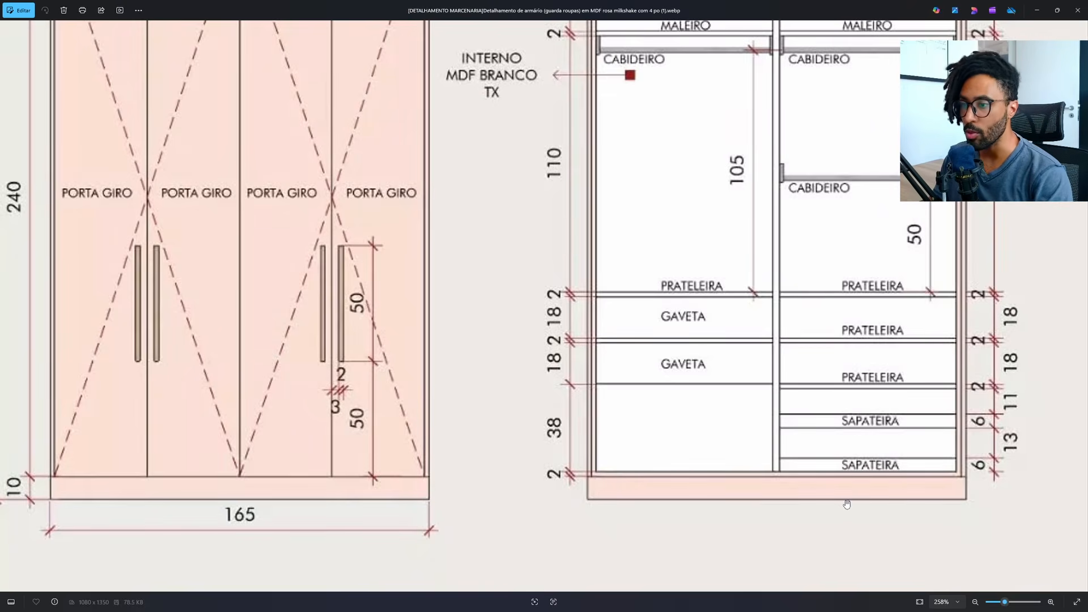
{"action": "scroll", "coordinate": [846, 504], "scroll_direction": "up", "scroll_amount": 3}
{"action": "scroll", "coordinate": [831, 497], "scroll_direction": "down", "scroll_amount": 5}
{"action": "left_click_drag", "start_coordinate": [743, 228], "coordinate": [716, 375]}
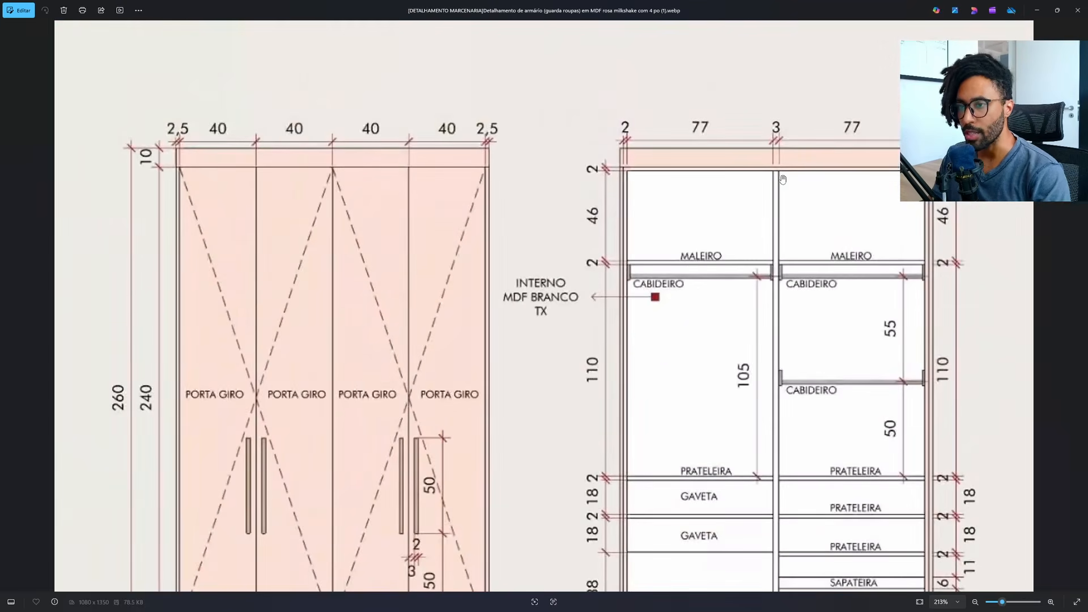
{"action": "key", "text": "alt+Tab"}
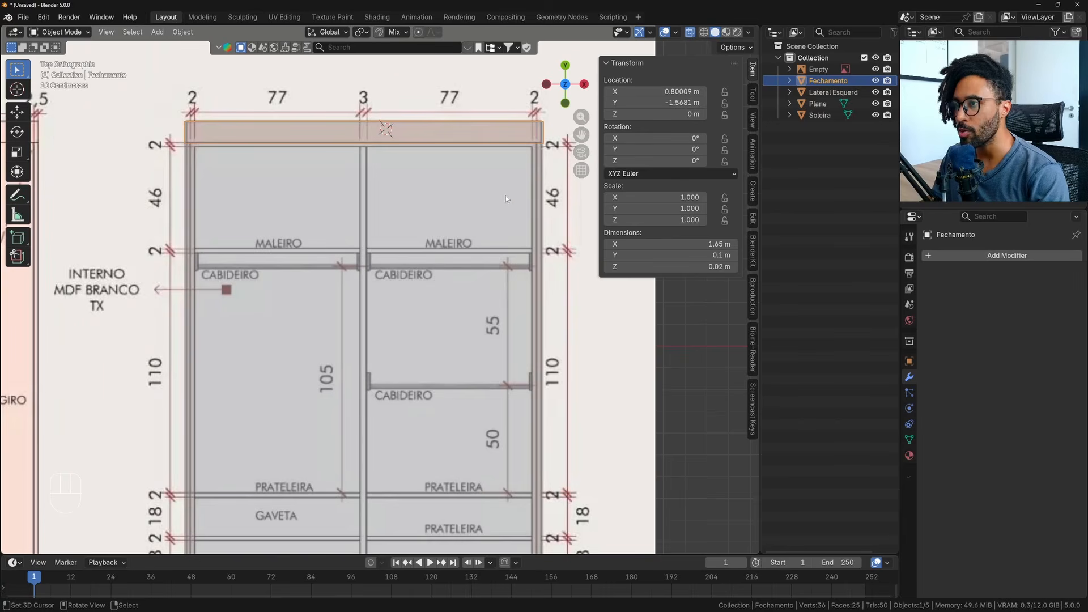
Turn off X-ray and inspect the Soleira and the inside of the wardrobe, checking its mesh in Edit Mode.
{"action": "mouse_move", "coordinate": [504, 177]}
{"action": "middle_mouse_down"}
{"action": "mouse_move", "coordinate": [399, 429]}
{"action": "mouse_move", "coordinate": [433, 409]}
{"action": "mouse_move", "coordinate": [610, 187]}
{"action": "middle_mouse_up"}
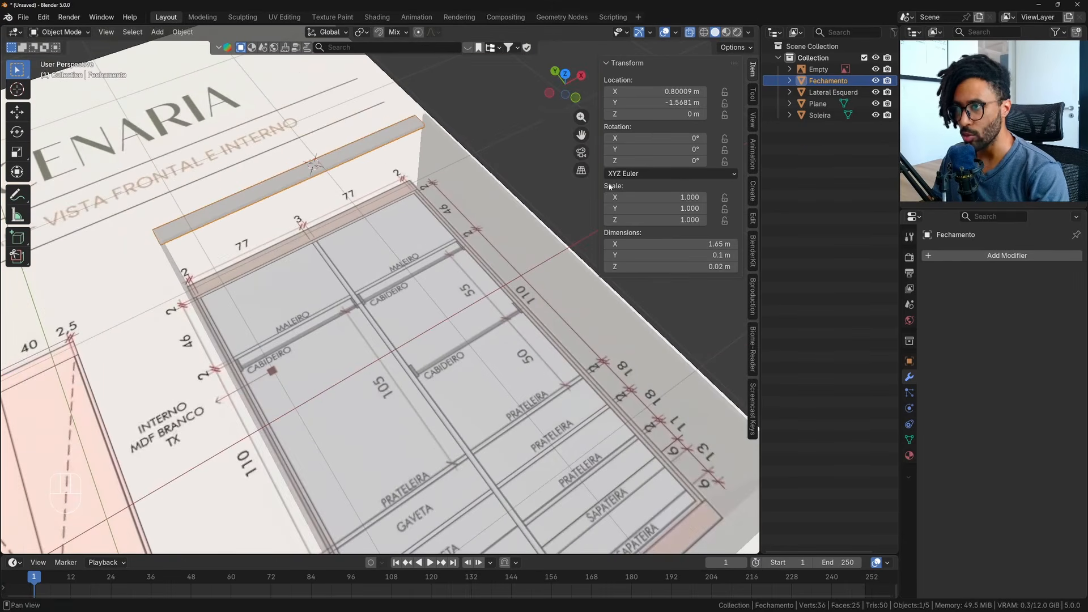
{"action": "left_click", "coordinate": [691, 32]}
{"action": "middle_click_drag", "start_coordinate": [347, 287], "coordinate": [449, 294]}
{"action": "left_click", "coordinate": [571, 228]}
{"action": "key", "text": "Tab"}
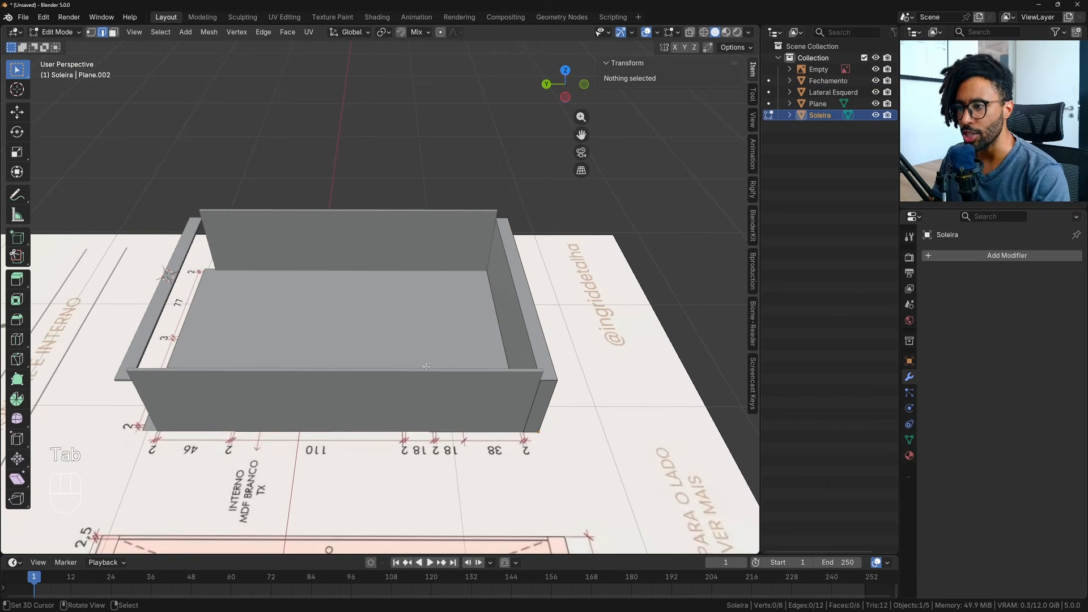
{"action": "key", "text": "Tab"}
{"action": "middle_click_drag", "start_coordinate": [553, 304], "coordinate": [419, 287]}
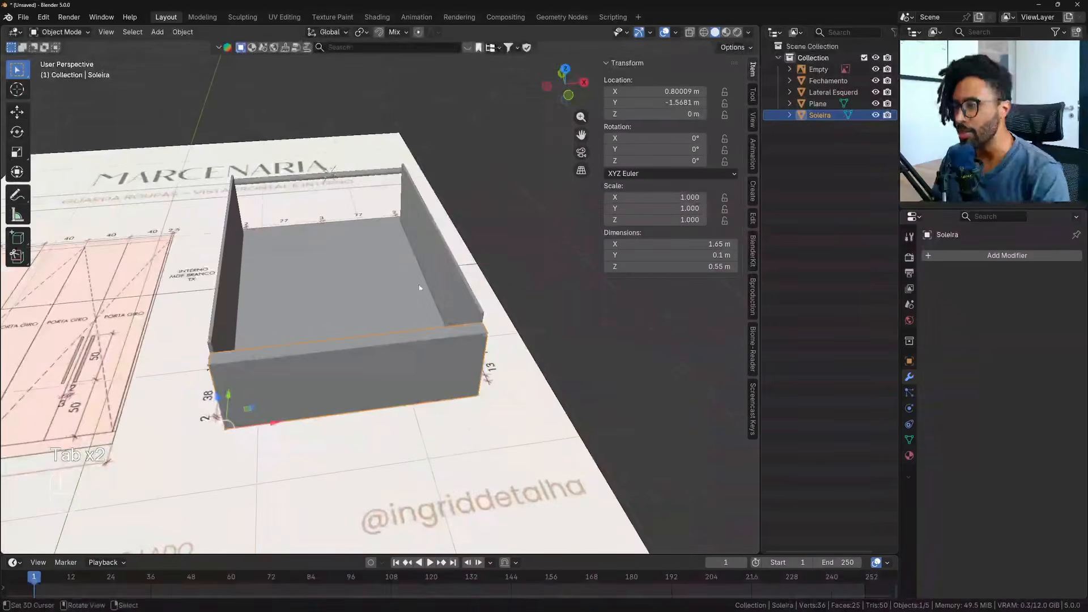
Add a plane and snap its near-left corner to the inner corner between the left side panel and the Soleira.
{"action": "left_click", "coordinate": [157, 32]}
{"action": "mouse_move", "coordinate": [170, 44]}
{"action": "left_click", "coordinate": [266, 44]}
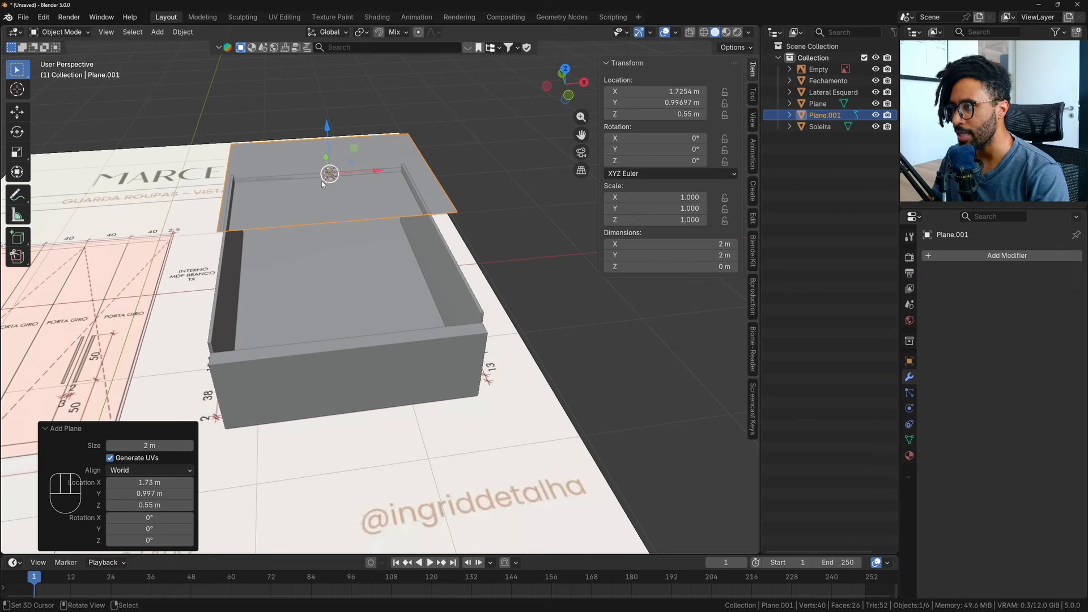
{"action": "left_click_drag", "start_coordinate": [322, 181], "coordinate": [226, 354], "text": "ctrl"}
{"action": "middle_click_drag", "start_coordinate": [256, 355], "coordinate": [309, 345], "text": "shift"}
{"action": "middle_click_drag", "start_coordinate": [309, 345], "coordinate": [326, 360]}
{"action": "scroll", "coordinate": [325, 360], "scroll_direction": "up", "scroll_amount": 2}
{"action": "left_click_drag", "start_coordinate": [527, 236], "coordinate": [232, 394]}
{"action": "scroll", "coordinate": [340, 232], "scroll_direction": "down", "scroll_amount": 3}
{"action": "middle_click_drag", "start_coordinate": [421, 227], "coordinate": [403, 288], "text": "shift"}
In Edit Mode, move the plane's right edge along X until it meets the right side panel's inner face.
{"action": "key", "text": "Tab"}
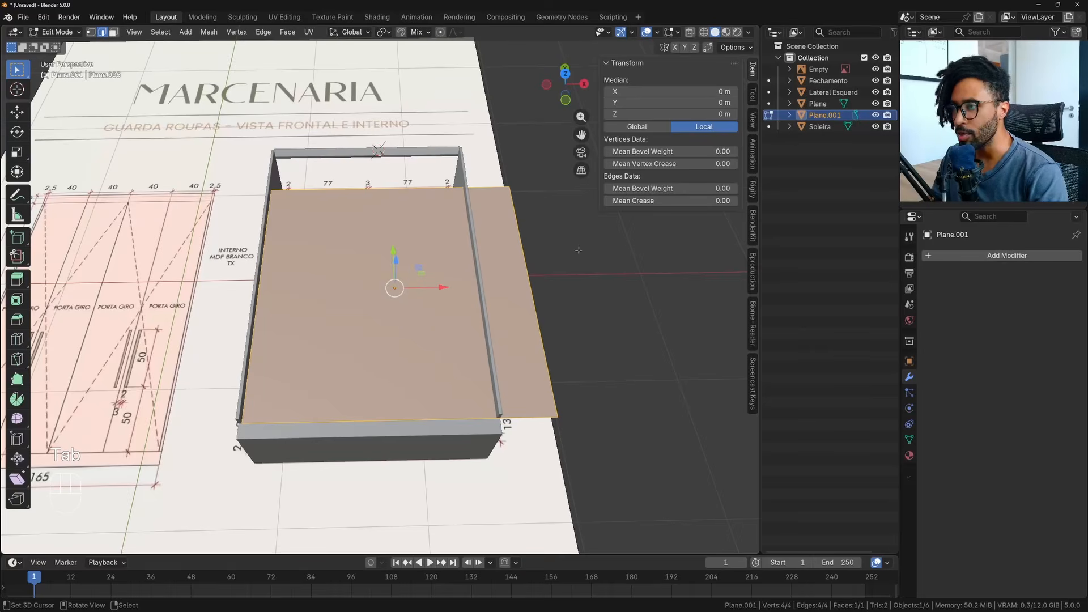
{"action": "key", "text": "1"}
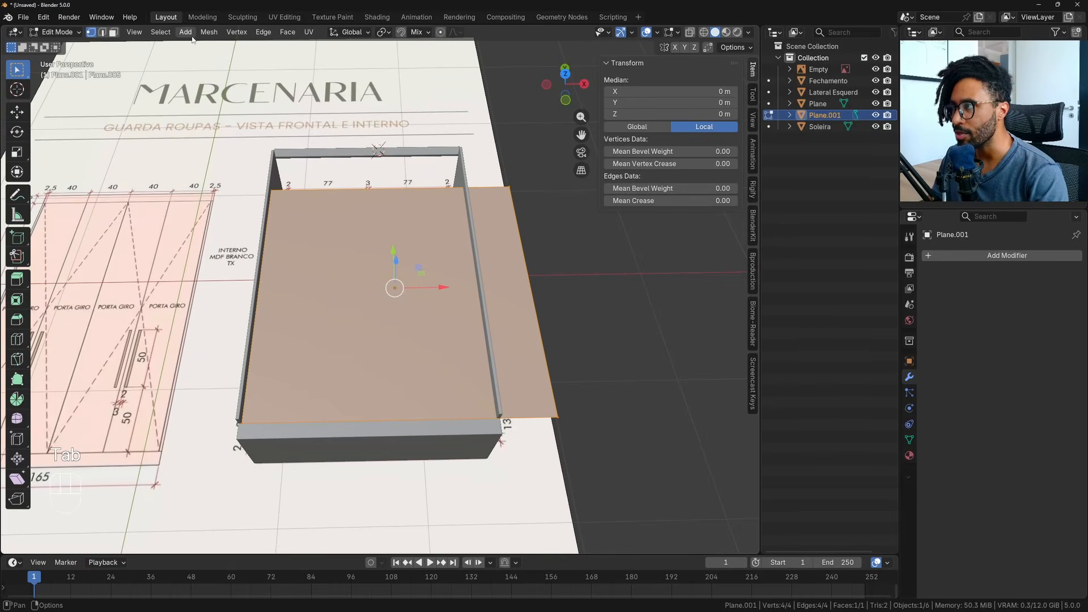
{"action": "key", "text": "b"}
{"action": "left_click_drag", "start_coordinate": [497, 147], "coordinate": [606, 548]}
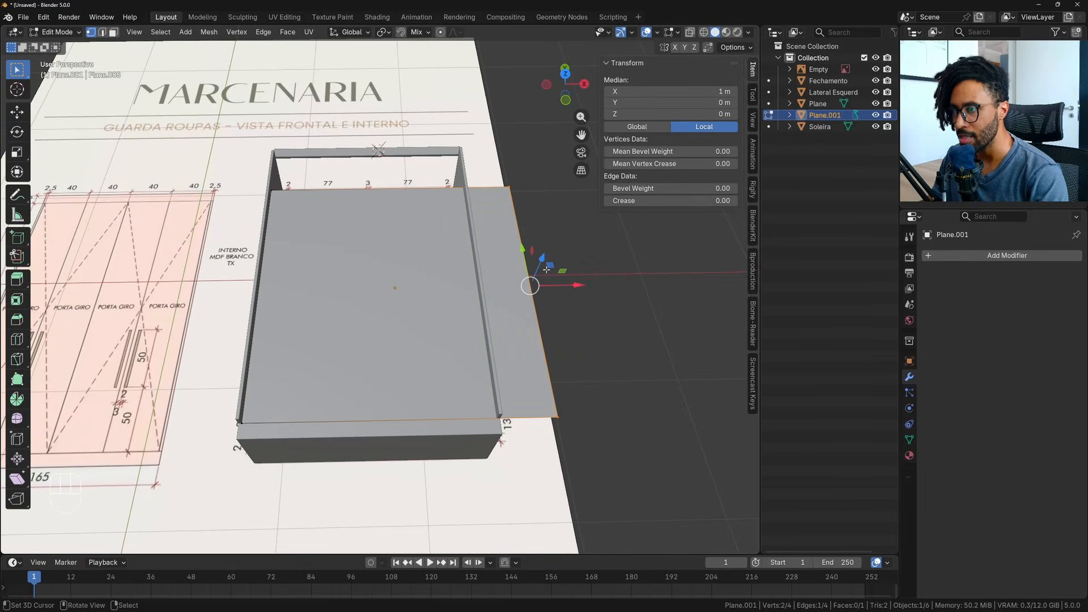
{"action": "left_click_drag", "start_coordinate": [580, 283], "coordinate": [496, 411]}
Delete the two vertices of the plane's far edge, leaving only the edge beside the Soleira.
{"action": "left_click_drag", "start_coordinate": [243, 187], "coordinate": [488, 224]}
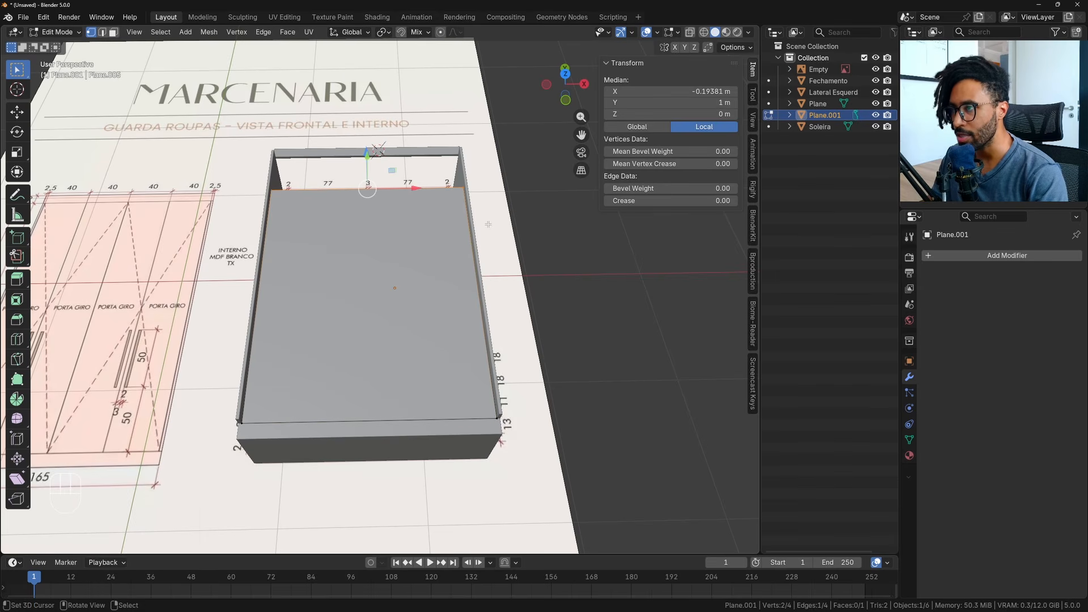
{"action": "key", "text": "x"}
{"action": "left_click", "coordinate": [489, 226]}
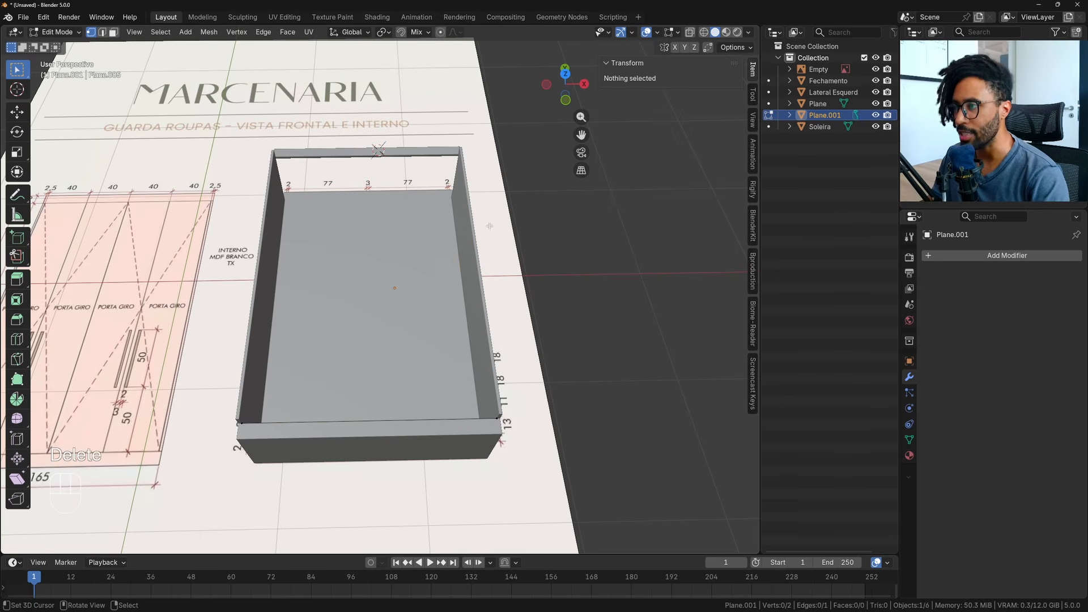
From the top view, extrude the remaining edge 0.02 m along Y to form the bottom panel's thickness.
{"action": "left_click_drag", "start_coordinate": [173, 374], "coordinate": [567, 494]}
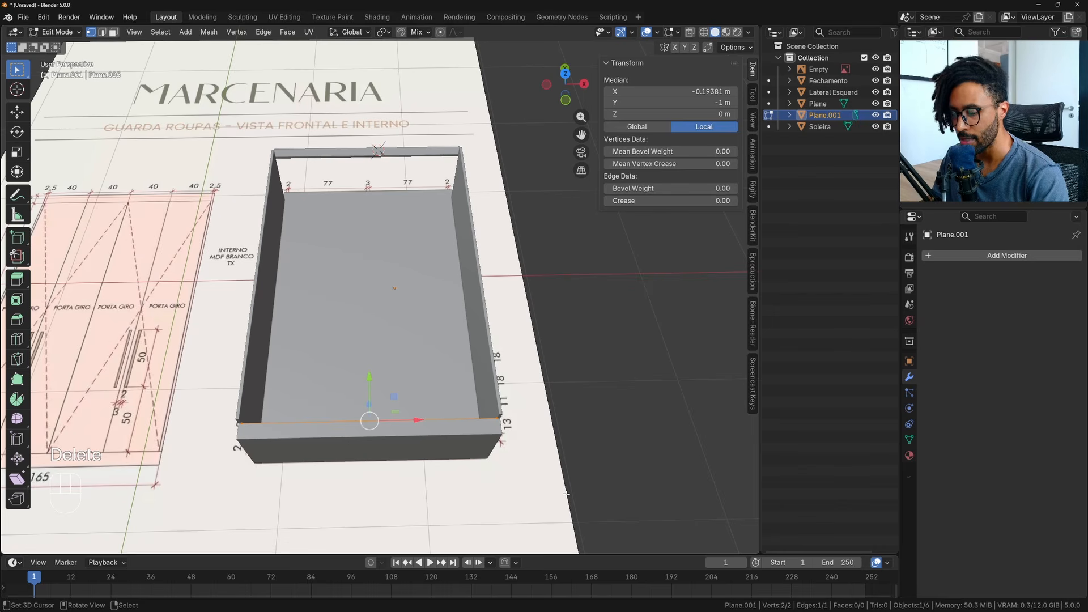
{"action": "left_click", "coordinate": [565, 73]}
{"action": "scroll", "coordinate": [464, 284], "scroll_direction": "up", "scroll_amount": 4}
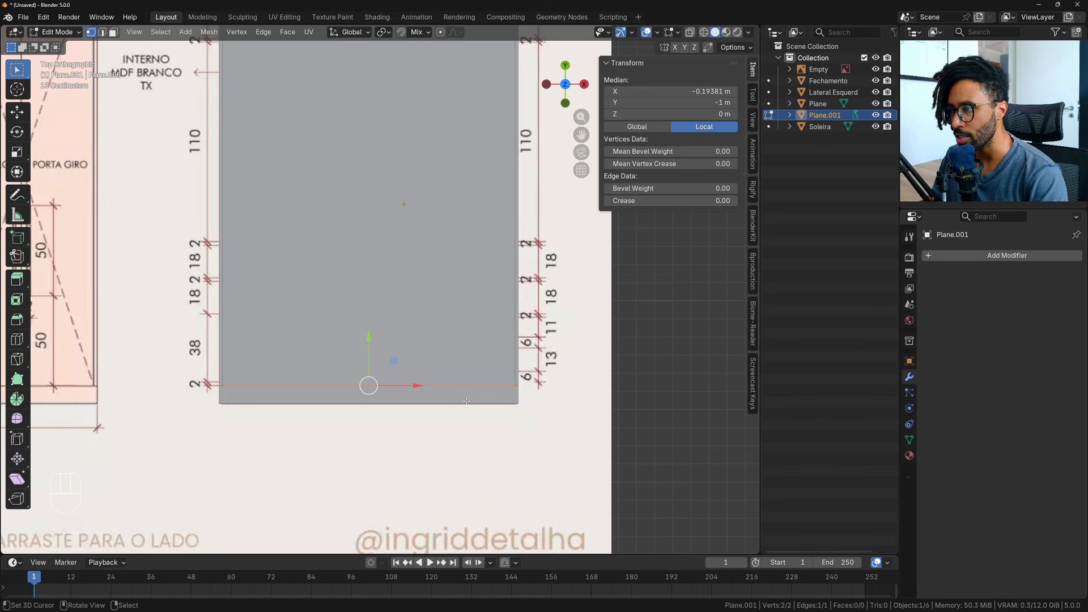
{"action": "key", "text": "e"}
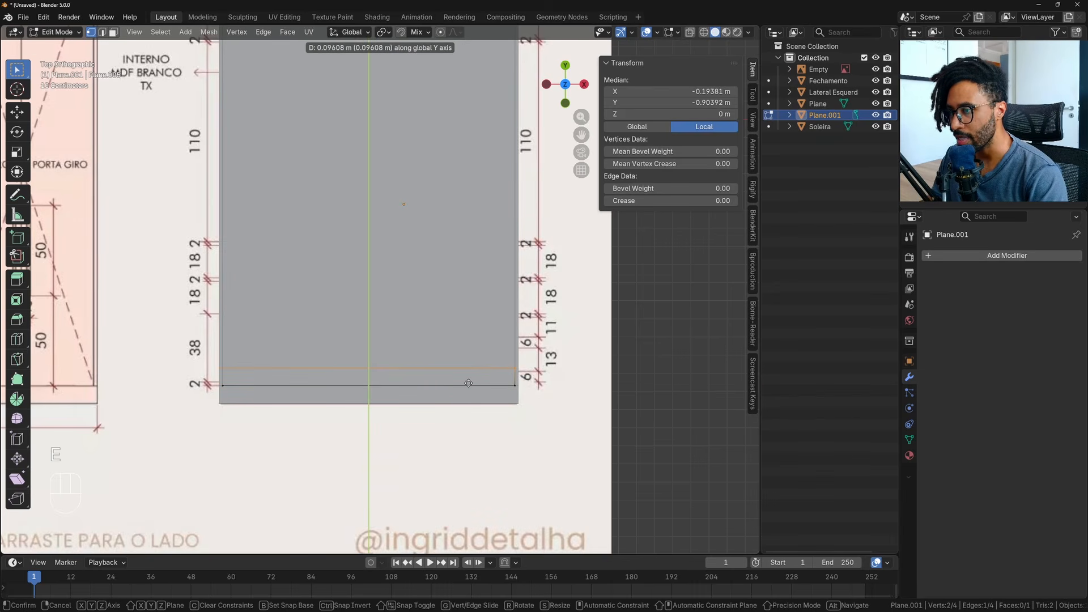
{"action": "type", "text": ".02"}
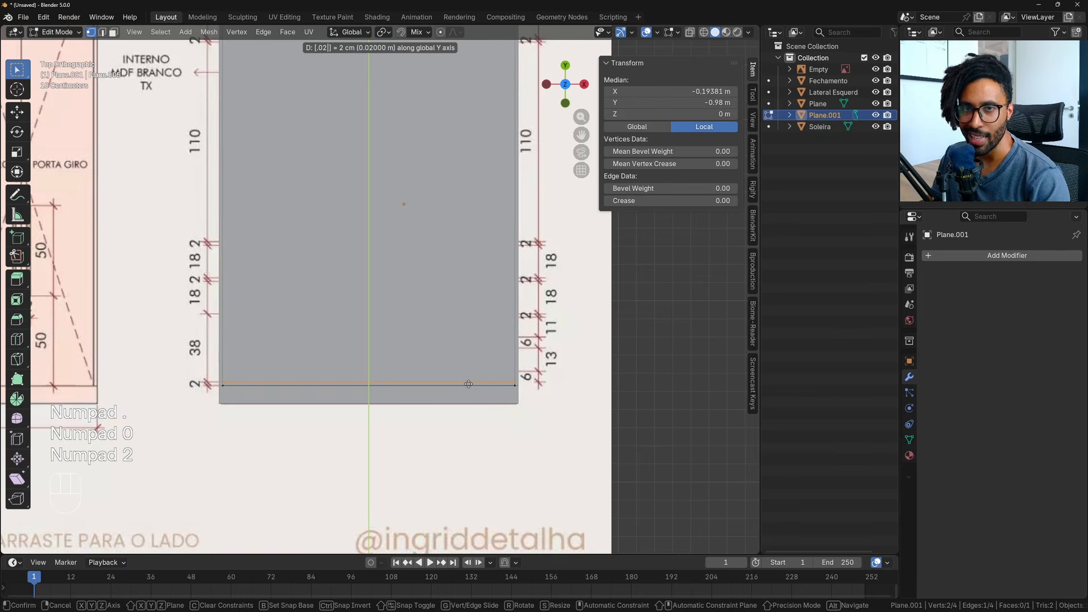
{"action": "key", "text": "KP_Enter"}
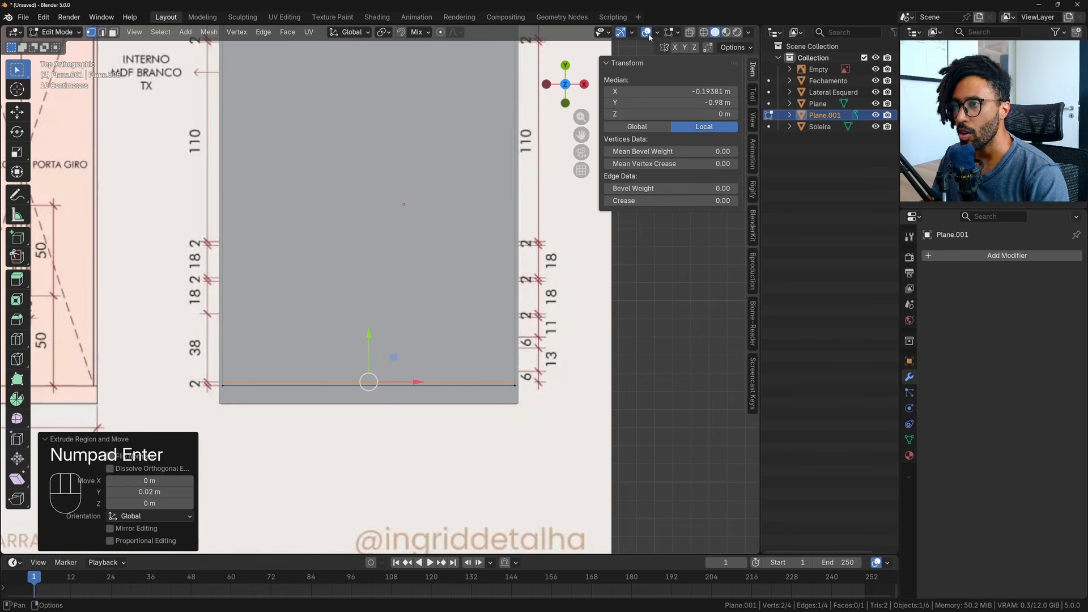
Turn on X-ray and select all geometry linked to the thin strip just above the wardrobe's base.
{"action": "left_click", "coordinate": [693, 35]}
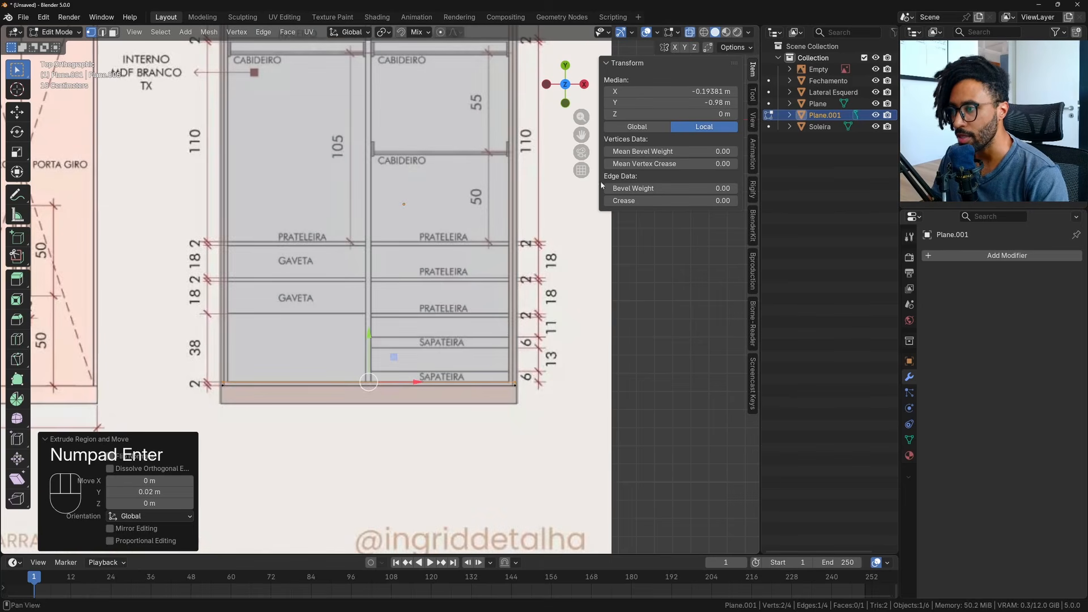
{"action": "scroll", "coordinate": [615, 462], "scroll_direction": "up", "scroll_amount": 2}
{"action": "mouse_move", "coordinate": [616, 466]}
{"action": "middle_mouse_down", "text": "shift"}
{"action": "mouse_move", "coordinate": [616, 429]}
{"action": "mouse_move", "coordinate": [586, 388]}
{"action": "middle_mouse_up", "text": "shift"}
{"action": "scroll", "coordinate": [586, 388], "scroll_direction": "up", "scroll_amount": 1}
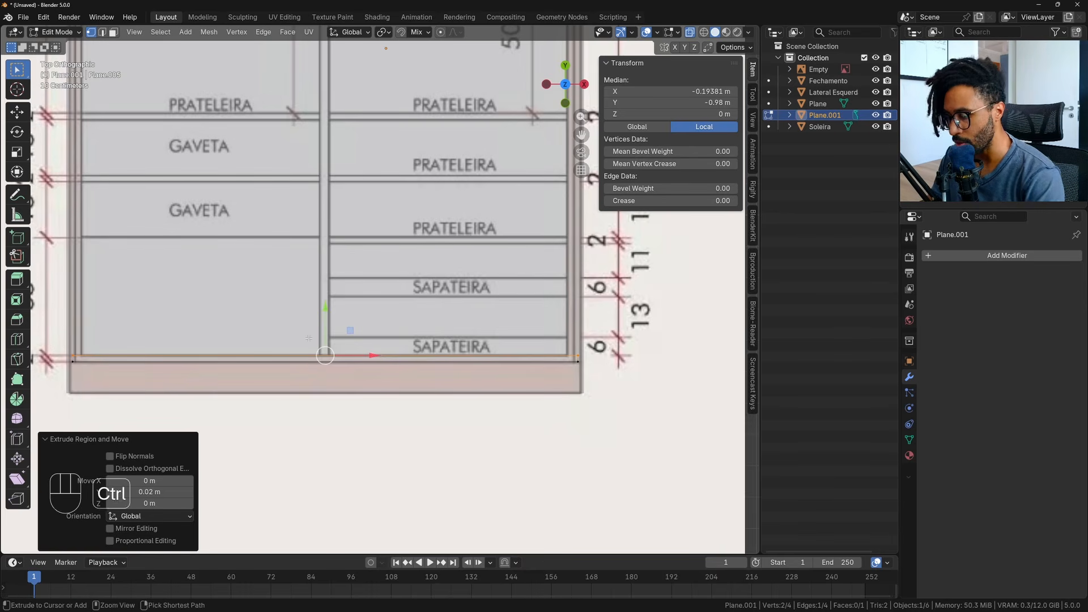
{"action": "key", "text": "ctrl+l"}
{"action": "mouse_move", "coordinate": [326, 355]}
{"action": "left_mouse_down"}
{"action": "mouse_move", "coordinate": [397, 285]}
{"action": "mouse_move", "coordinate": [362, 363]}
{"action": "mouse_move", "coordinate": [378, 359]}
{"action": "mouse_move", "coordinate": [340, 349]}
{"action": "left_mouse_up"}
{"action": "key", "text": "Escape"}
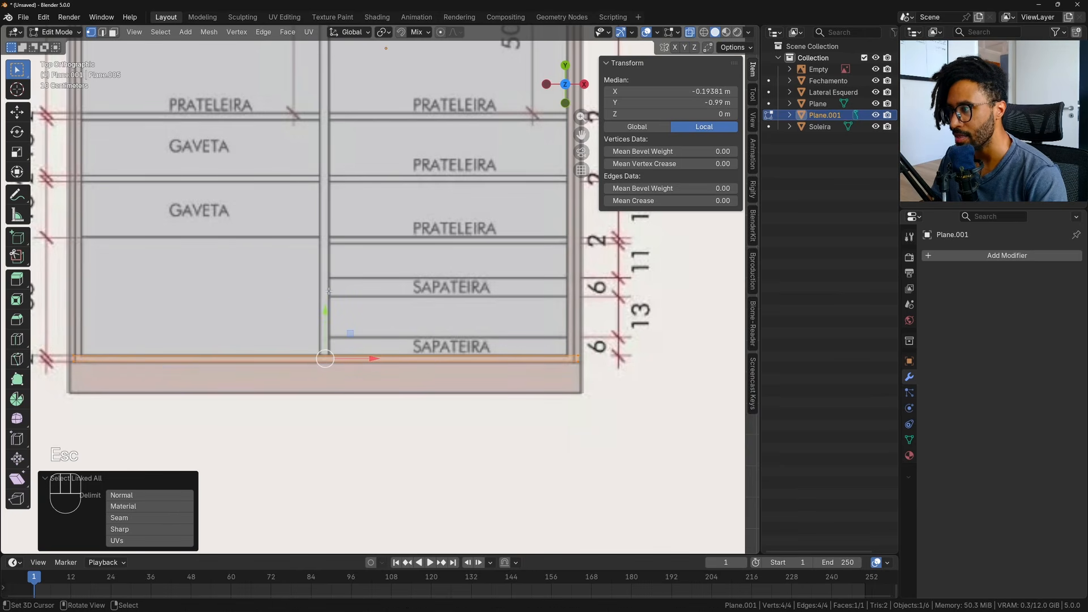
With X-ray off, extrude the selected strip -0.55 m along Z, snapping it to the wardrobe's back corner.
{"action": "scroll", "coordinate": [328, 290], "scroll_direction": "down", "scroll_amount": 2}
{"action": "middle_click_drag", "start_coordinate": [329, 291], "coordinate": [527, 261]}
{"action": "key", "text": "z"}
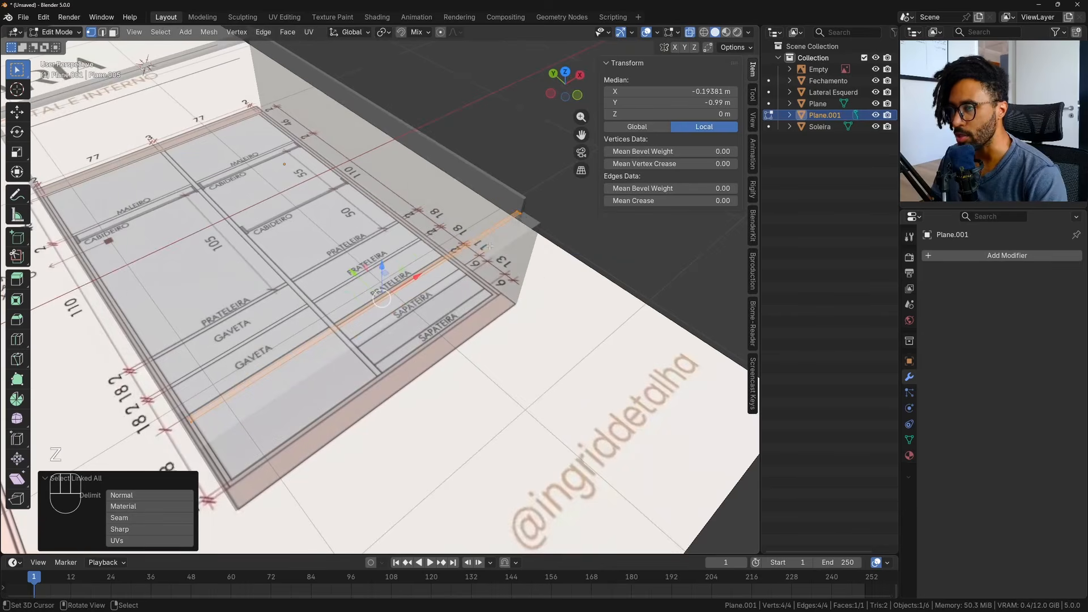
{"action": "key", "text": "z"}
{"action": "left_click", "coordinate": [646, 32]}
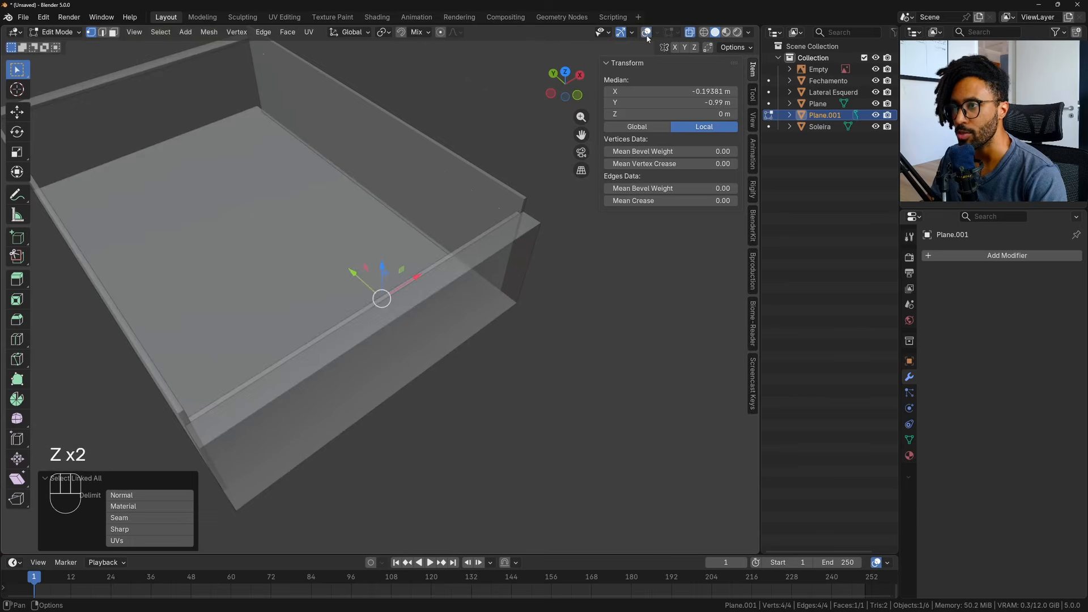
{"action": "middle_click_drag", "start_coordinate": [351, 312], "coordinate": [524, 282]}
{"action": "left_click", "coordinate": [646, 32]}
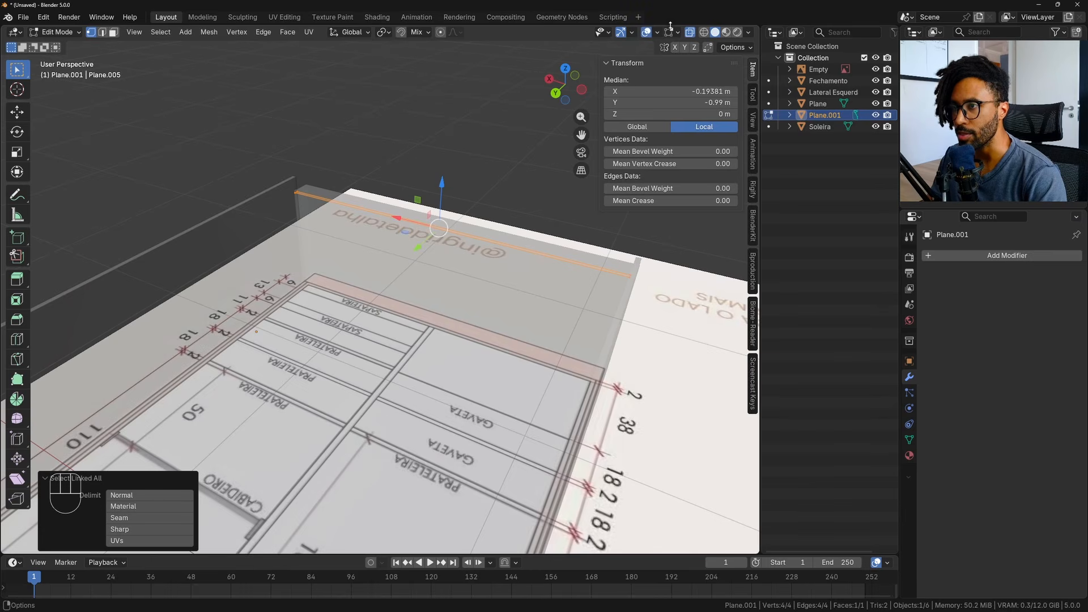
{"action": "left_click", "coordinate": [691, 34]}
{"action": "middle_click_drag", "start_coordinate": [561, 439], "coordinate": [606, 397]}
{"action": "key", "text": "e"}
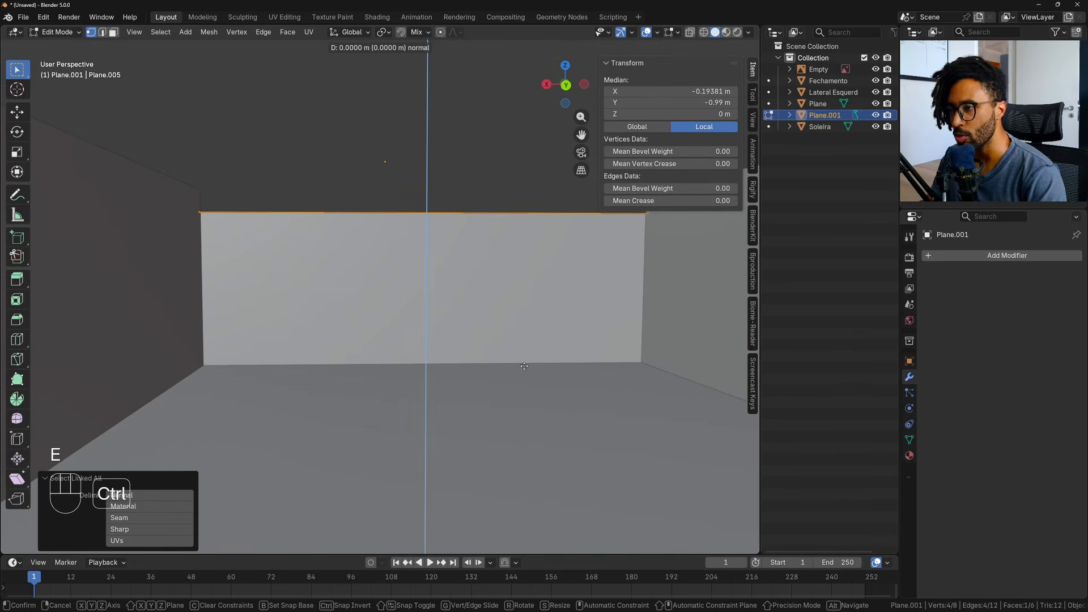
{"action": "left_click", "coordinate": [638, 362]}
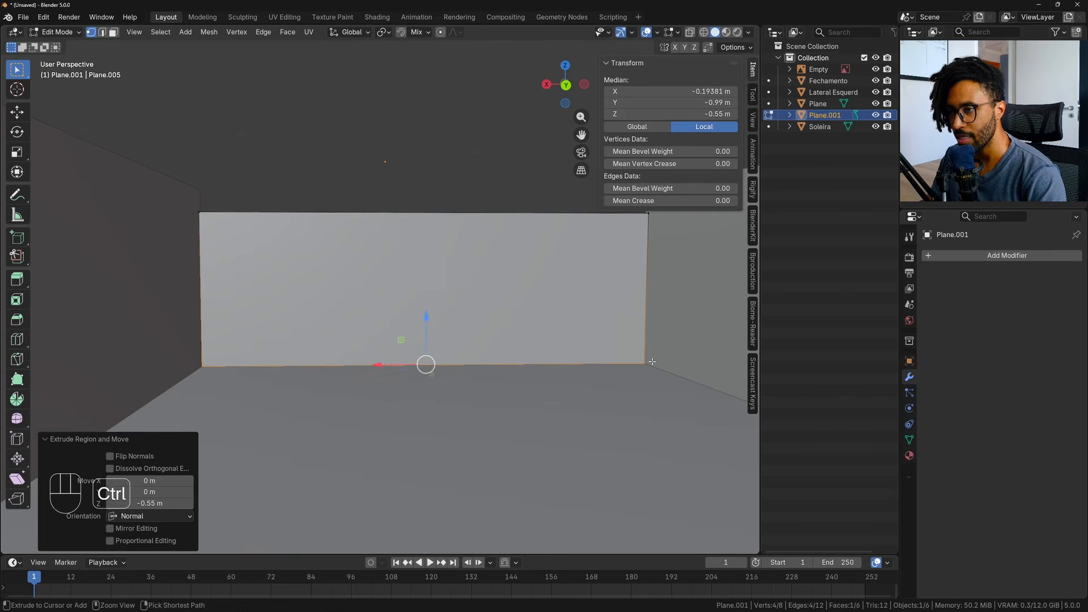
Select the whole extruded panel and recalculate its normals to the outside.
{"action": "middle_click_drag", "start_coordinate": [638, 361], "coordinate": [465, 365]}
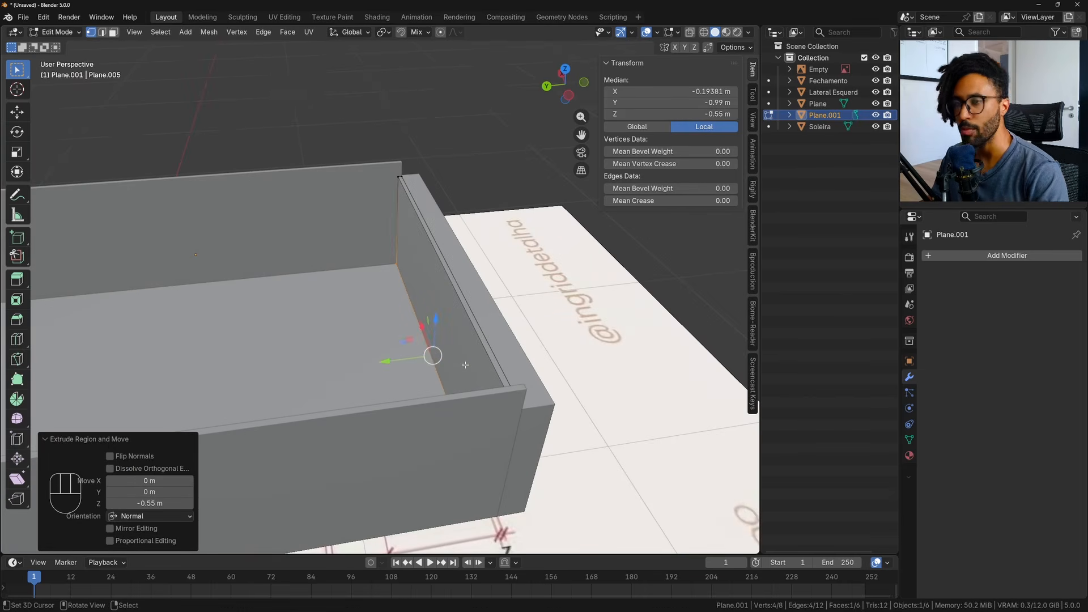
{"action": "key", "text": "a"}
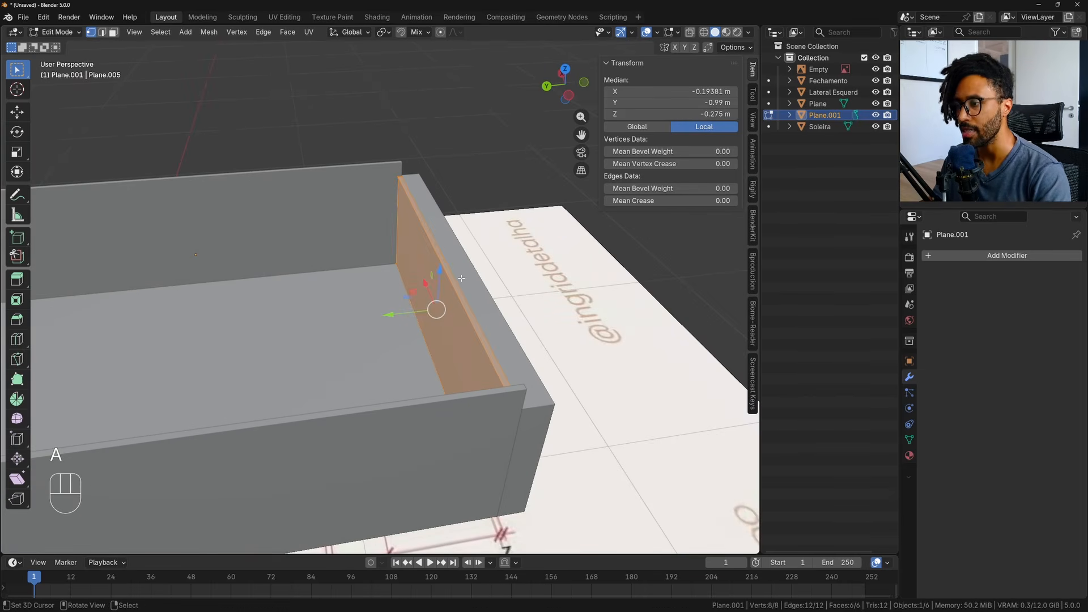
{"action": "key", "text": "shift+n"}
In wireframe top view, duplicate the bottom panel 2.38 m along Y, snapping it to the wardrobe's upper closing piece.
{"action": "scroll", "coordinate": [461, 280], "scroll_direction": "down", "scroll_amount": 2}
{"action": "mouse_move", "coordinate": [462, 280]}
{"action": "middle_mouse_down"}
{"action": "mouse_move", "coordinate": [372, 313]}
{"action": "mouse_move", "coordinate": [381, 318]}
{"action": "middle_mouse_up"}
{"action": "key", "text": "KP_7"}
{"action": "key", "text": "z"}
{"action": "left_click", "coordinate": [287, 288]}
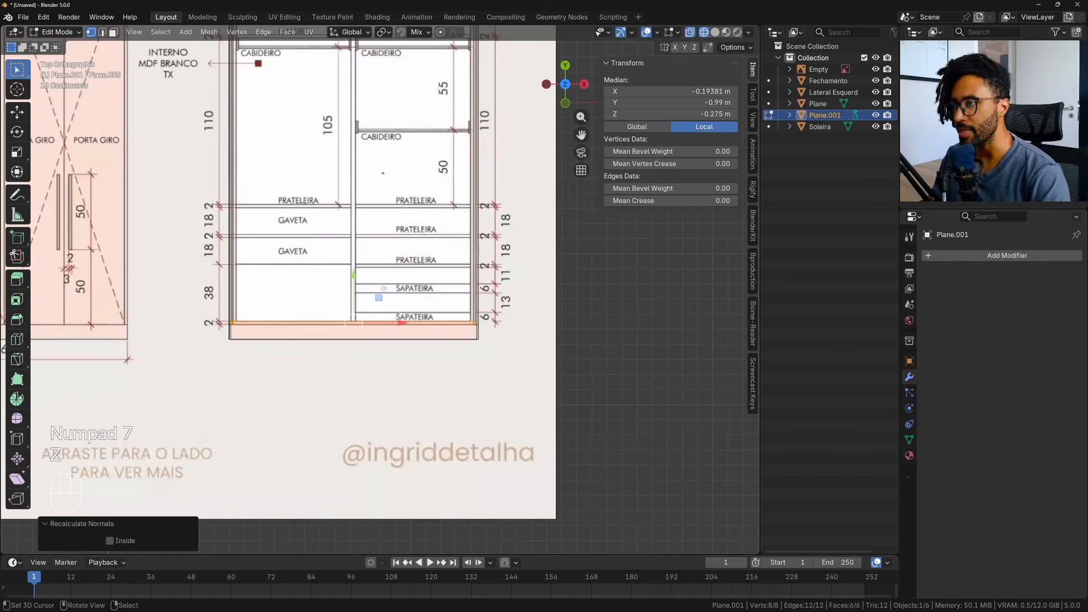
{"action": "middle_click_drag", "start_coordinate": [446, 233], "coordinate": [423, 373], "text": "shift"}
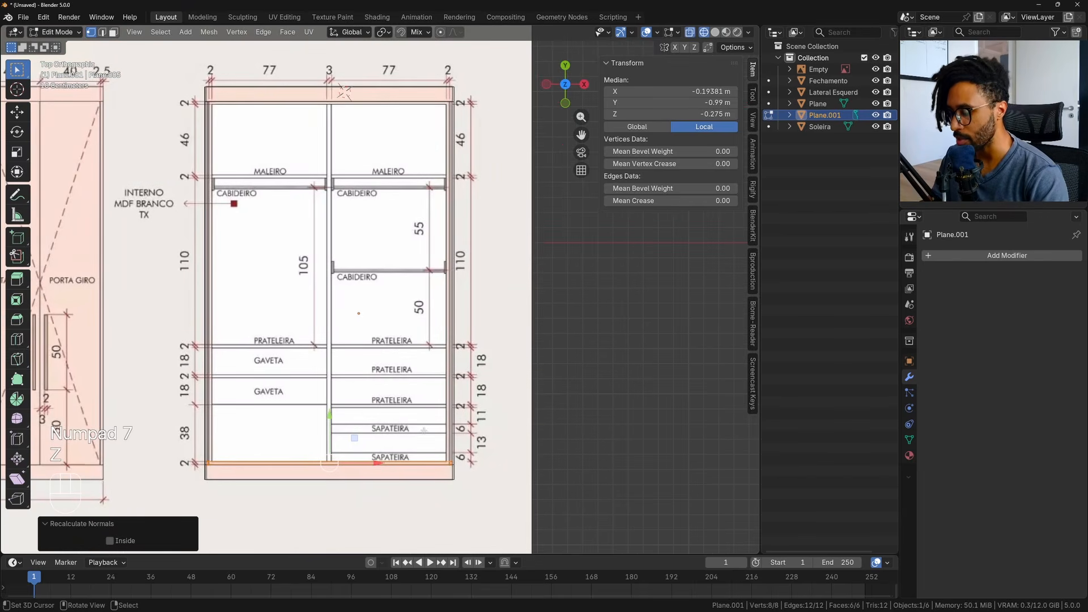
{"action": "key", "text": "shift+d"}
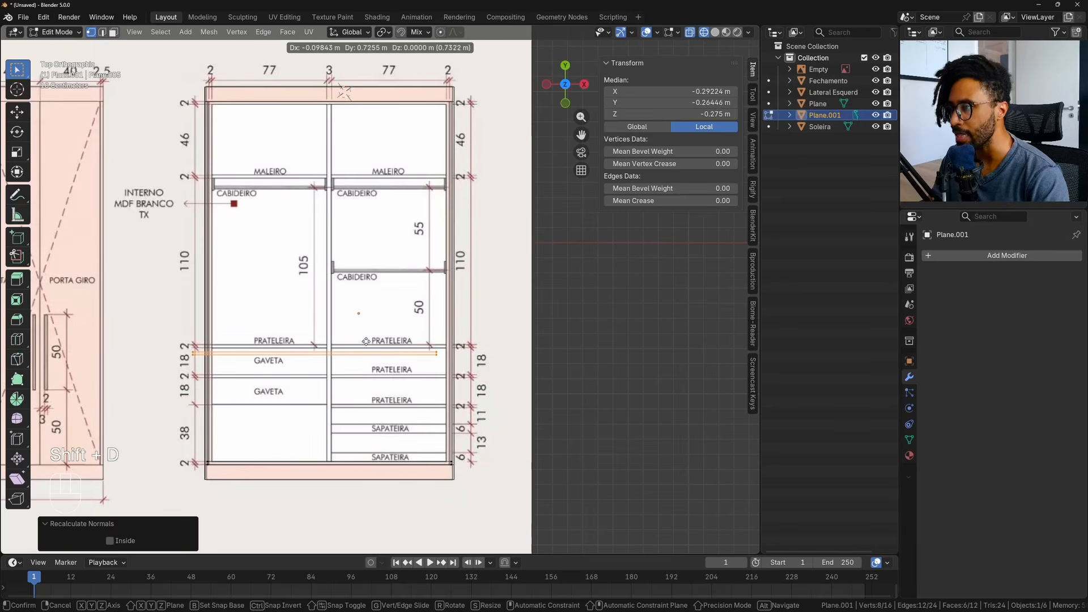
{"action": "key", "text": "y"}
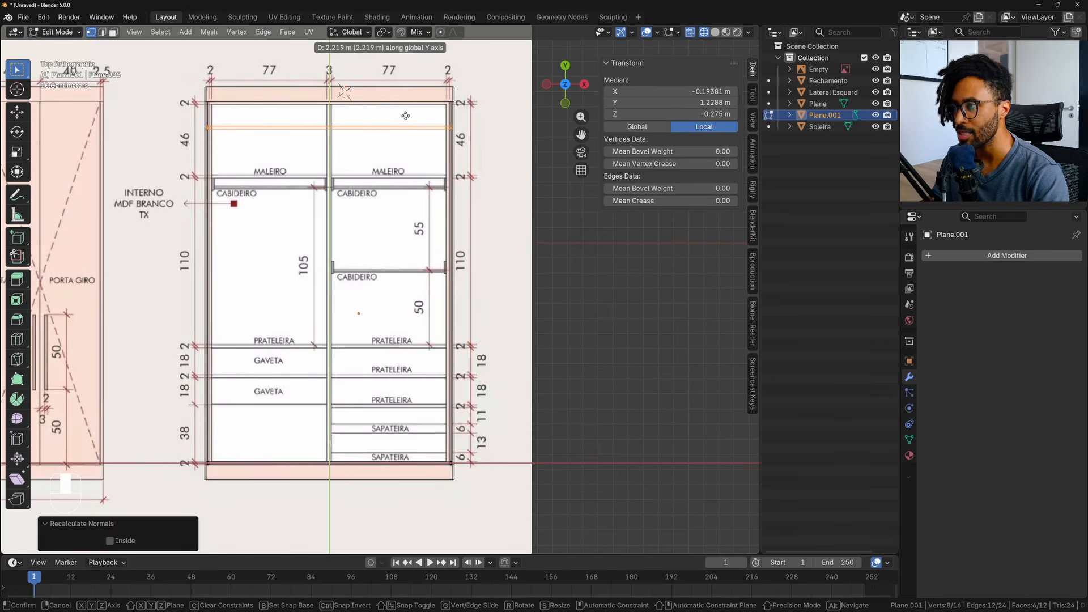
{"action": "key", "text": "ctrl"}
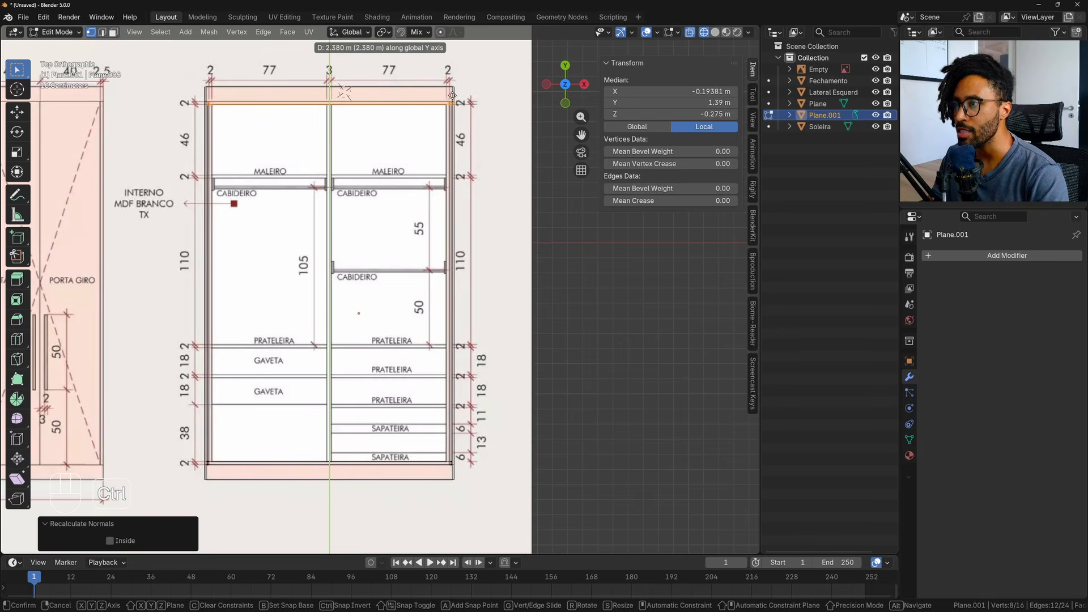
{"action": "left_click", "coordinate": [452, 102], "text": "ctrl"}
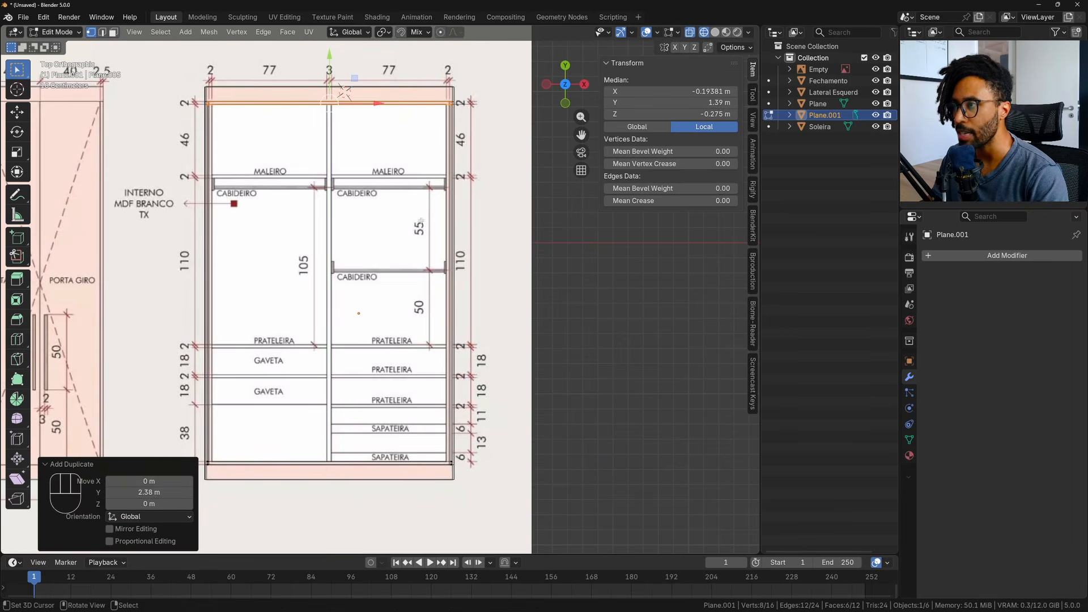
Return the viewport to solid shading and inspect both panels in perspective.
{"action": "middle_click_drag", "start_coordinate": [452, 102], "coordinate": [459, 130]}
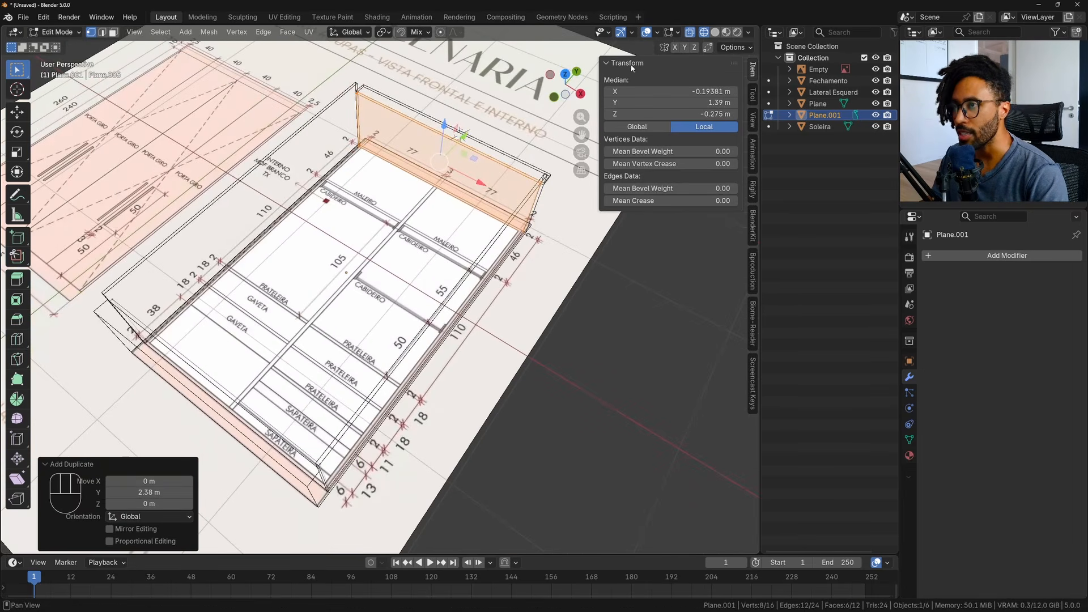
{"action": "key", "text": "z"}
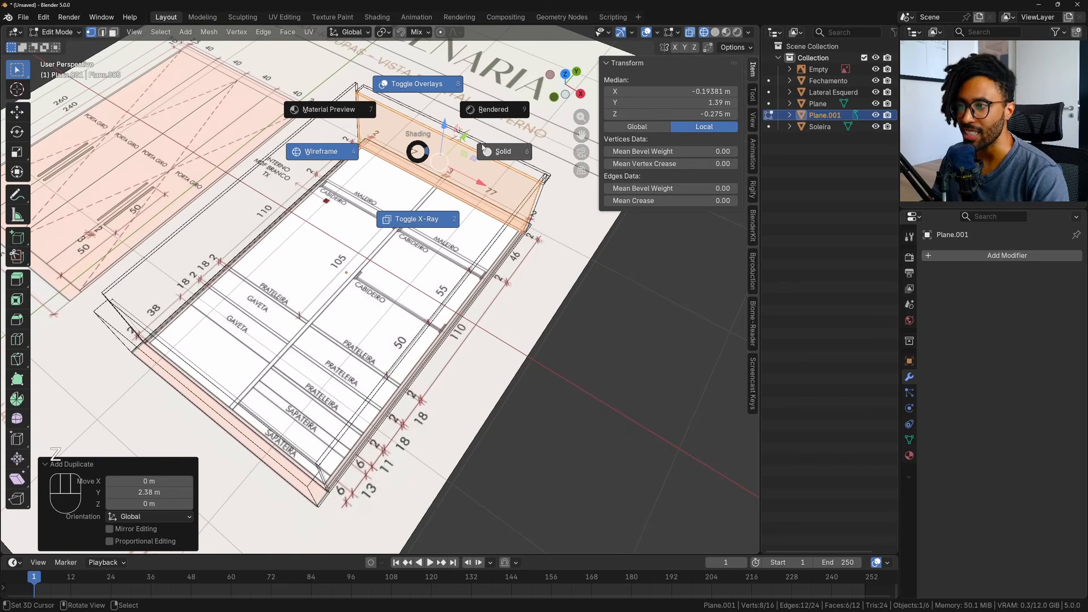
{"action": "left_click", "coordinate": [501, 152]}
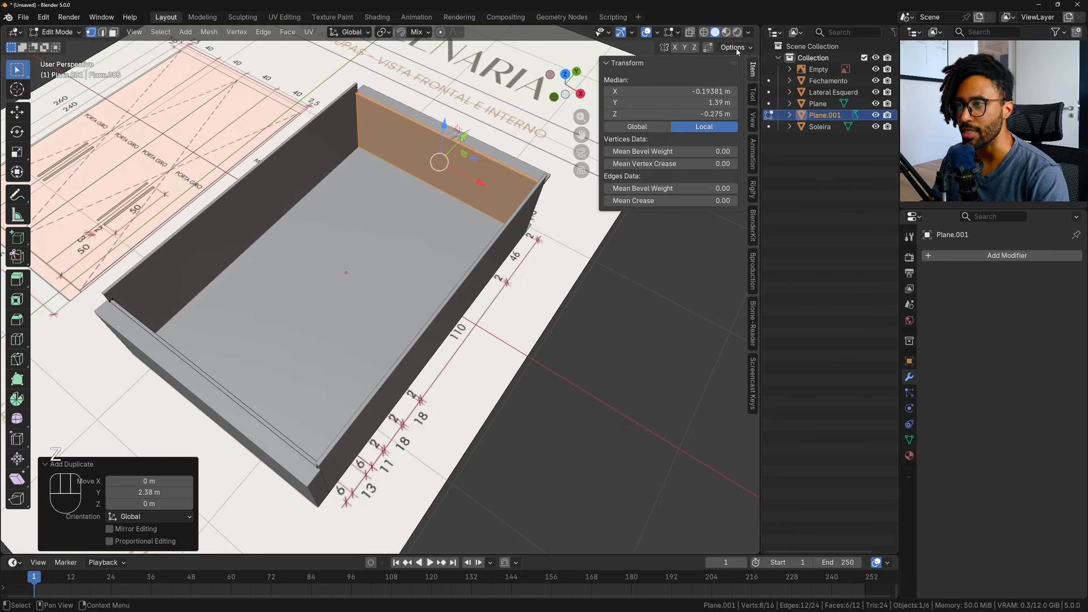
{"action": "middle_click_drag", "start_coordinate": [360, 277], "coordinate": [584, 363]}
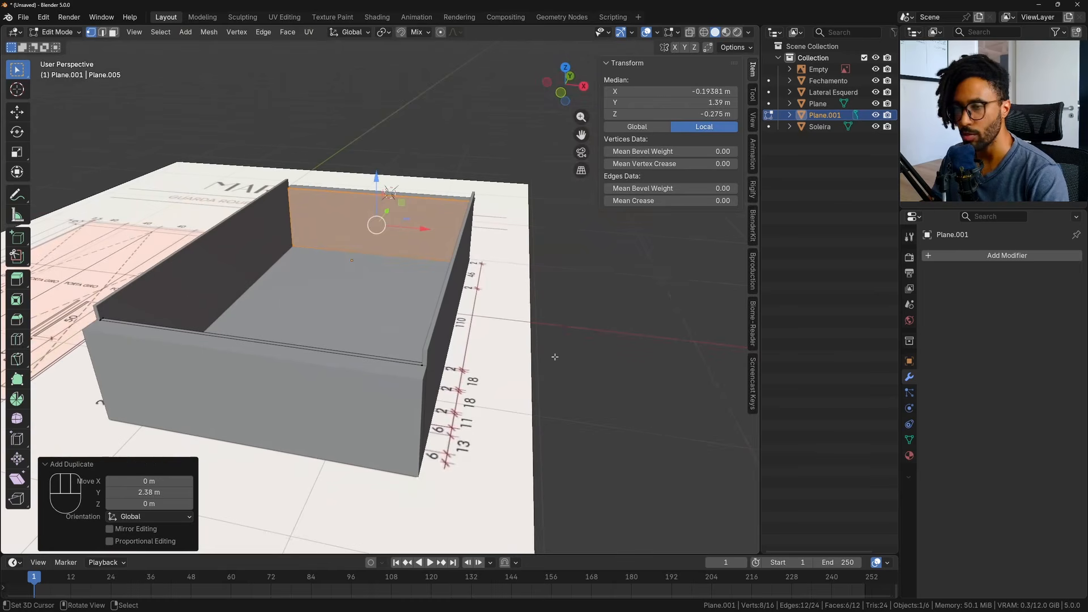
Switch to the image viewer, examine the shoe rack and base dimensions on the next reference sheet, and return to Blender.
{"action": "key", "text": "alt+Tab"}
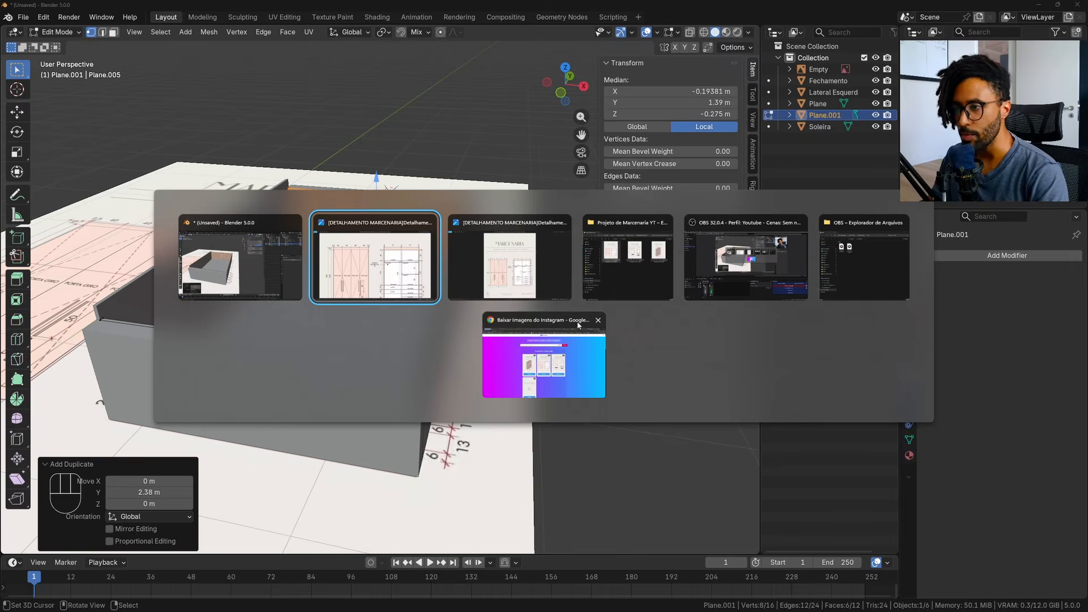
{"action": "left_click", "coordinate": [506, 288]}
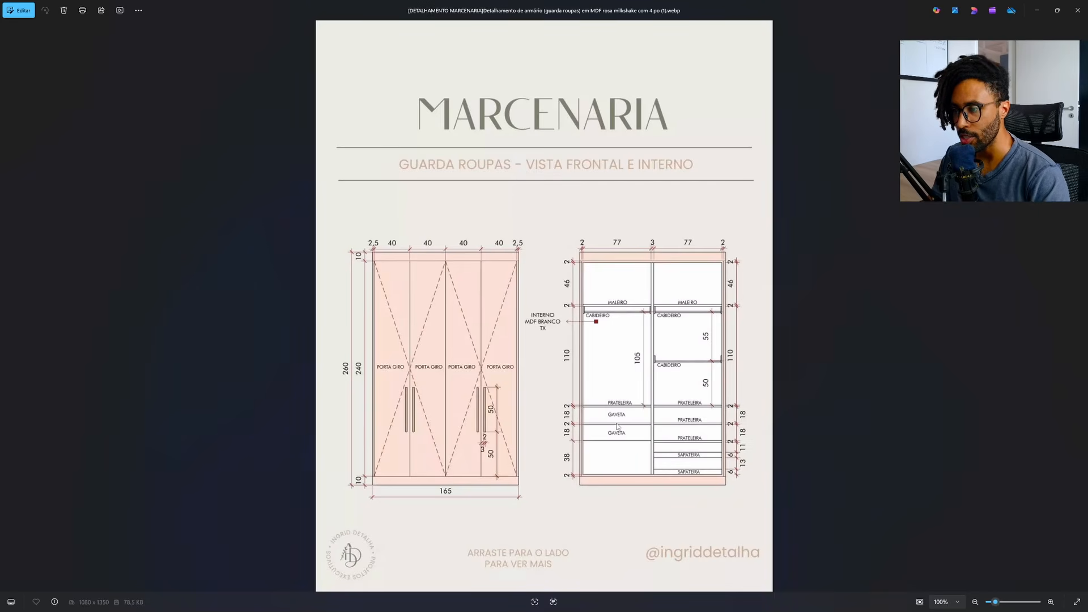
{"action": "key", "text": "Right"}
{"action": "scroll", "coordinate": [617, 426], "scroll_direction": "up", "scroll_amount": 8}
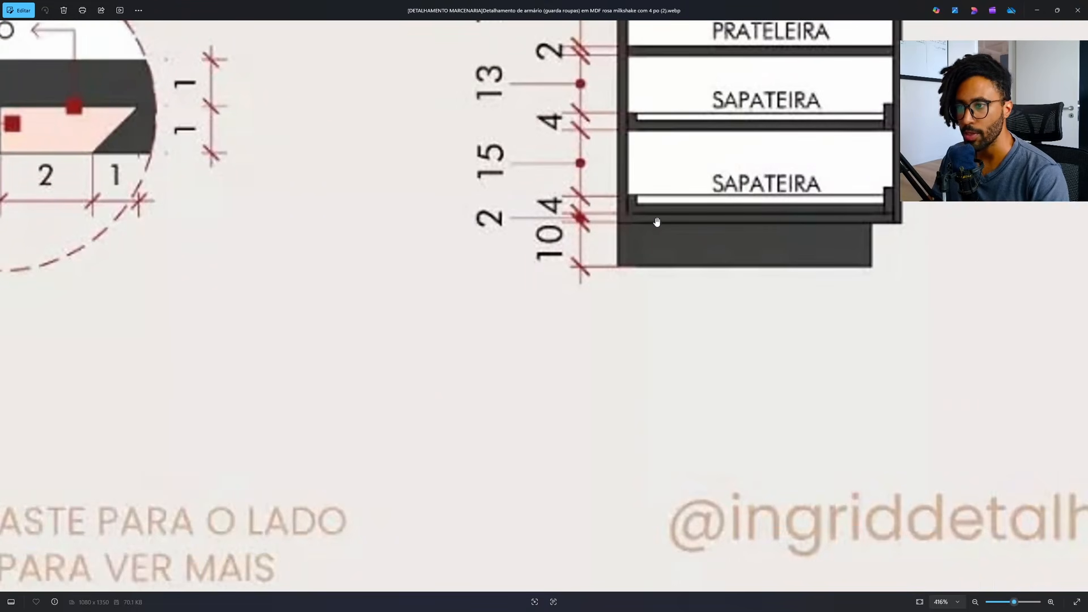
{"action": "key", "text": "alt+Tab"}
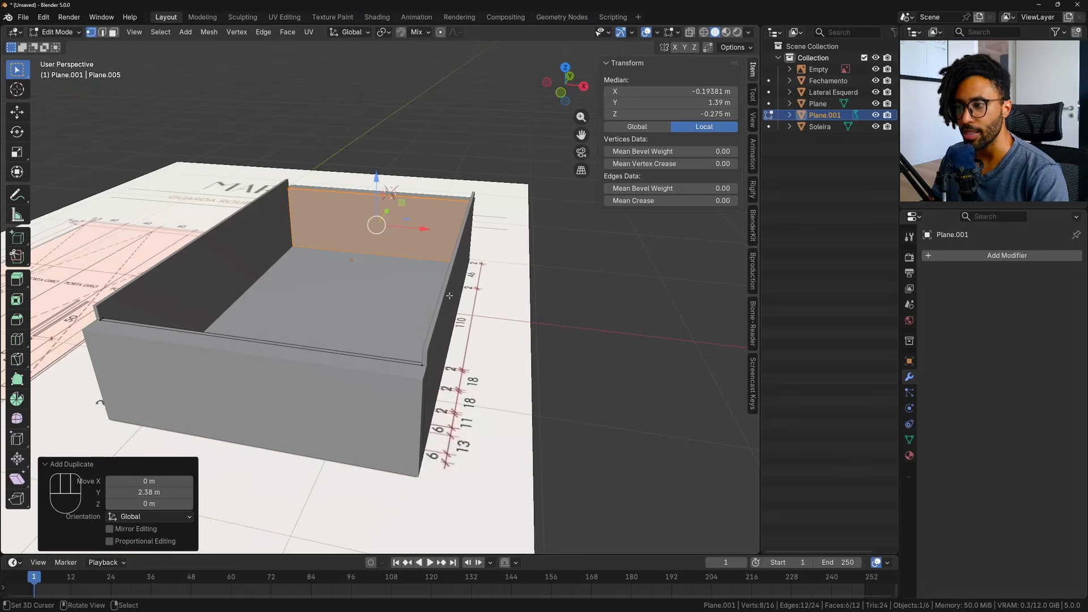
Select the front faces of both inner panels, move them along Z flush with the side panel's front corner, and leave Edit Mode.
{"action": "middle_click_drag", "start_coordinate": [303, 289], "coordinate": [401, 279]}
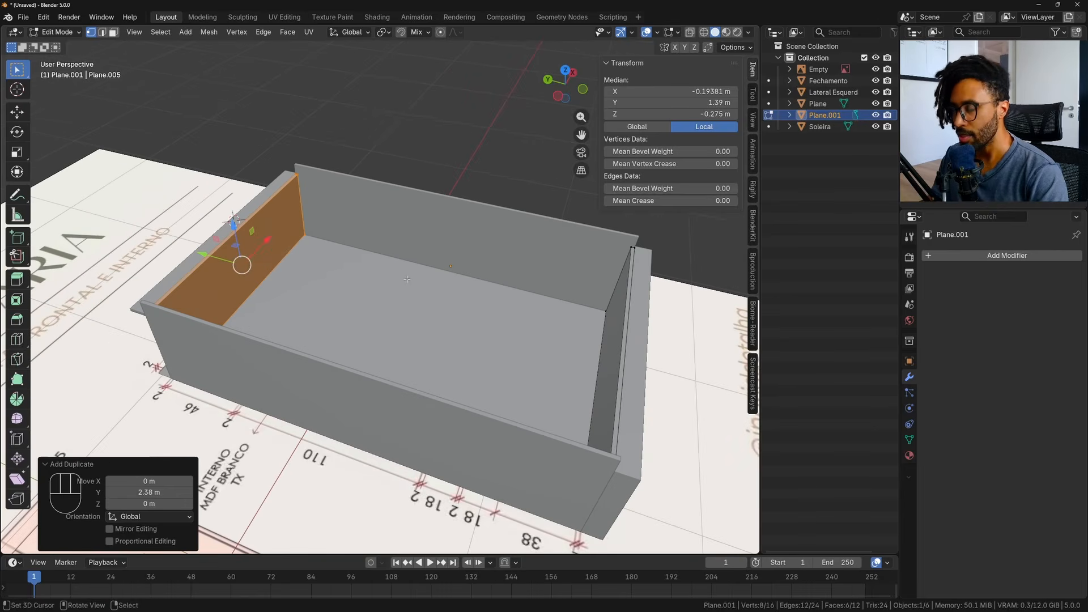
{"action": "left_click_drag", "start_coordinate": [600, 96], "coordinate": [844, 154]}
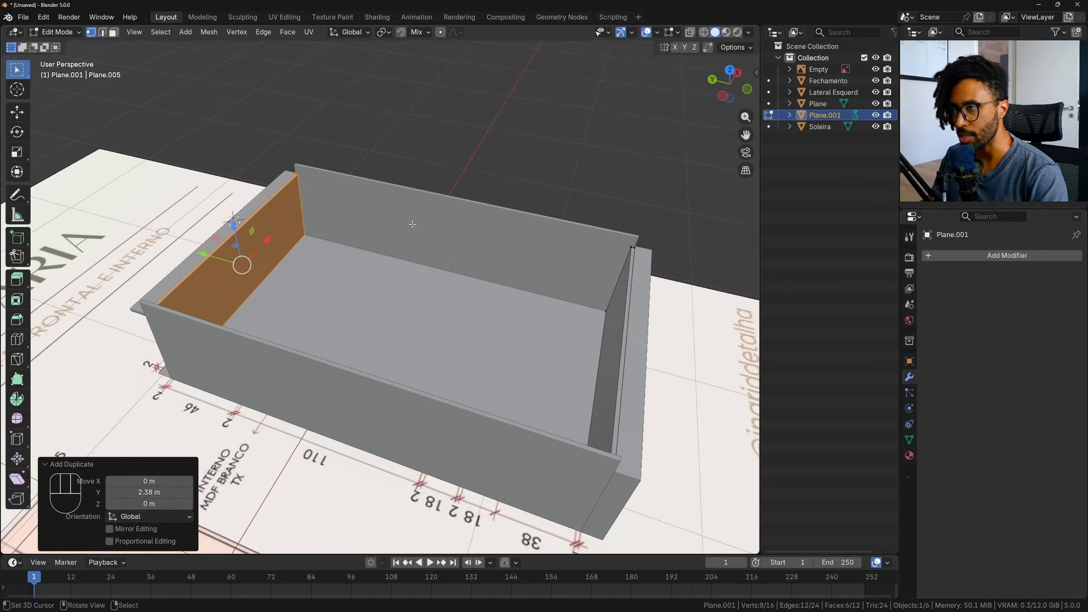
{"action": "scroll", "coordinate": [217, 168], "scroll_direction": "up", "scroll_amount": 3}
{"action": "left_click", "coordinate": [113, 33]}
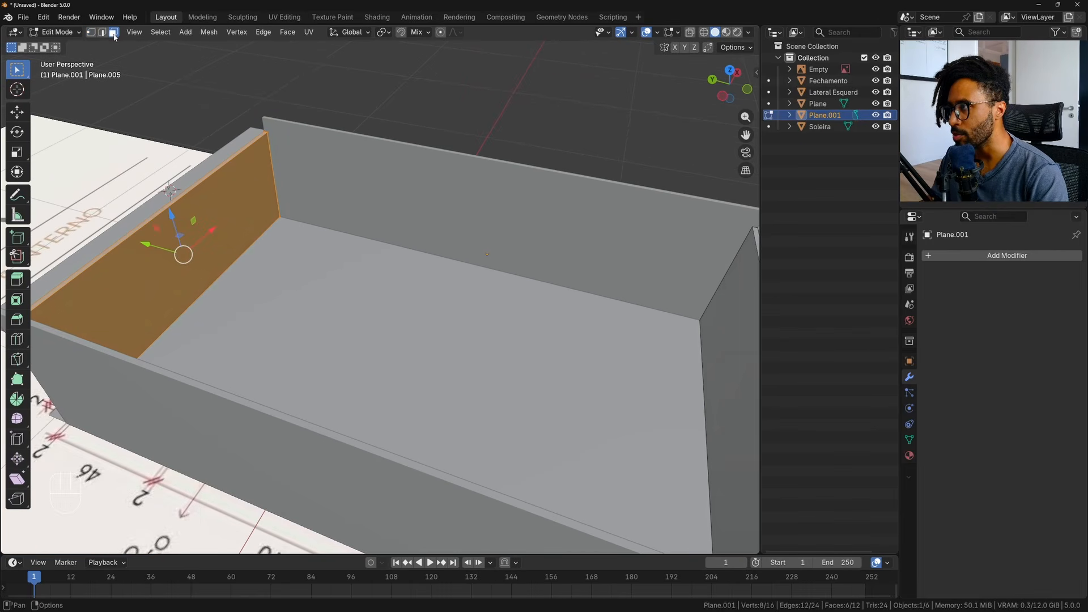
{"action": "left_click", "coordinate": [194, 186]}
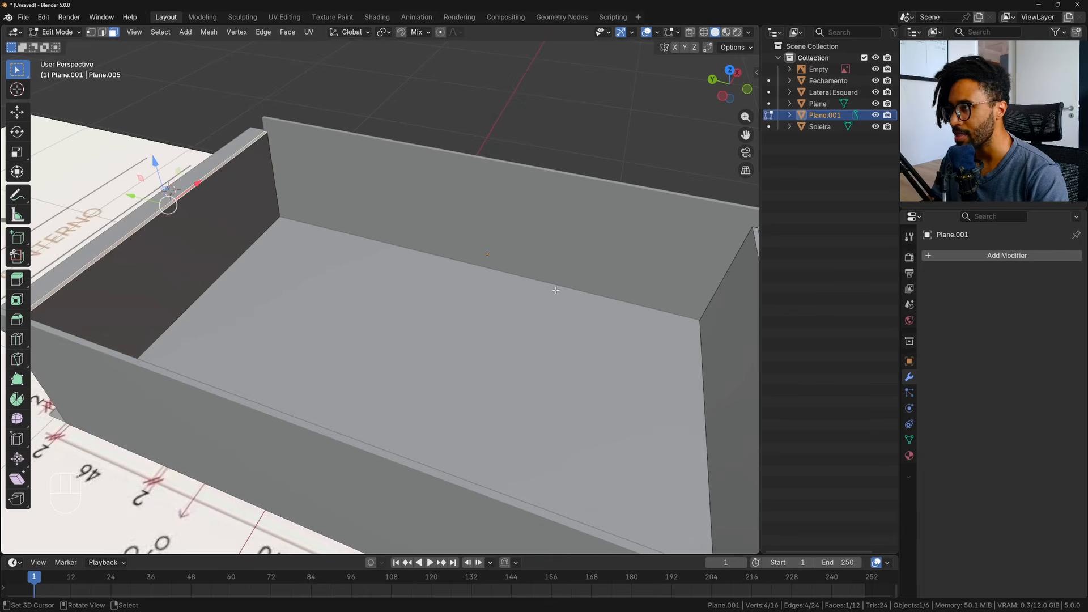
{"action": "middle_click_drag", "start_coordinate": [555, 290], "coordinate": [459, 273]}
{"action": "left_click", "coordinate": [544, 330], "text": "shift"}
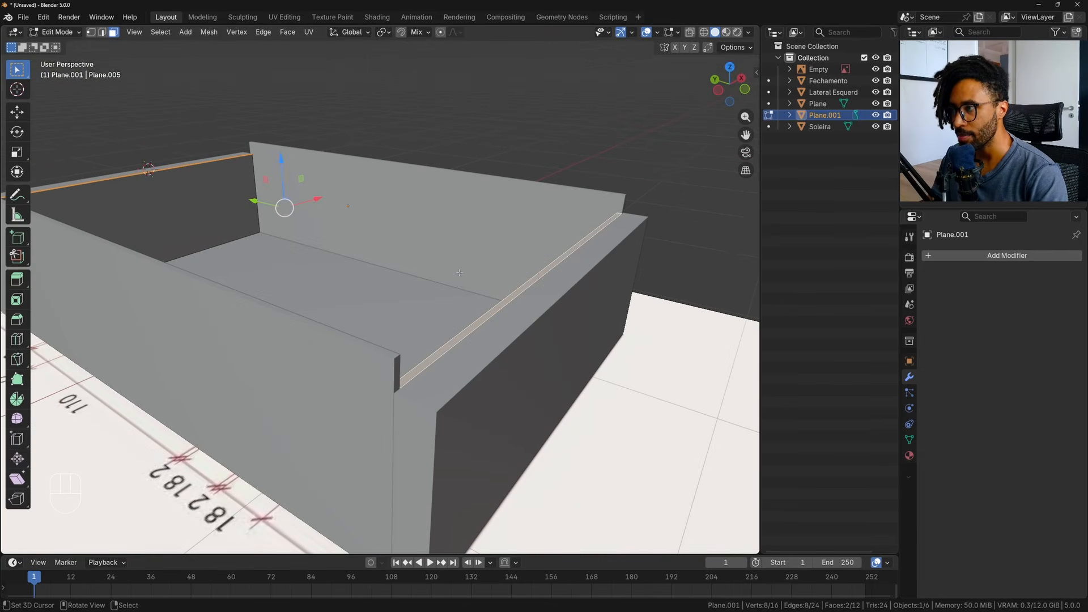
{"action": "left_click_drag", "start_coordinate": [277, 161], "coordinate": [249, 143]}
{"action": "left_click", "coordinate": [249, 143], "text": "ctrl"}
{"action": "scroll", "coordinate": [361, 312], "scroll_direction": "down", "scroll_amount": 3}
{"action": "middle_click_drag", "start_coordinate": [361, 312], "coordinate": [453, 309], "text": "shift"}
{"action": "middle_click_drag", "start_coordinate": [453, 308], "coordinate": [266, 221]}
{"action": "key", "text": "Tab"}
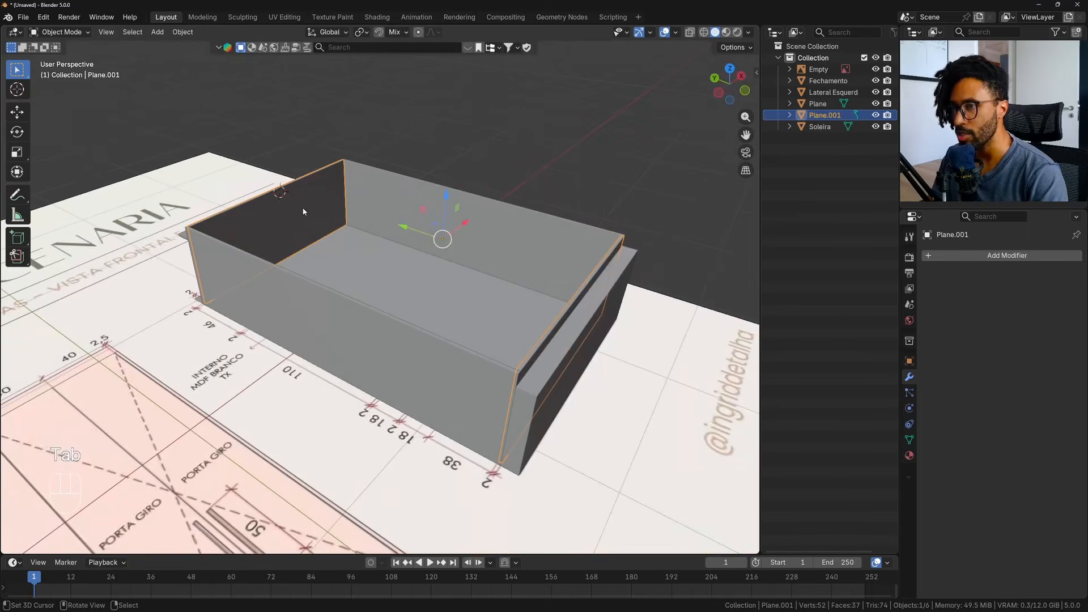
Rename the object Plane.001 as "Fechamento interno".
{"action": "middle_click_drag", "start_coordinate": [584, 339], "coordinate": [720, 211]}
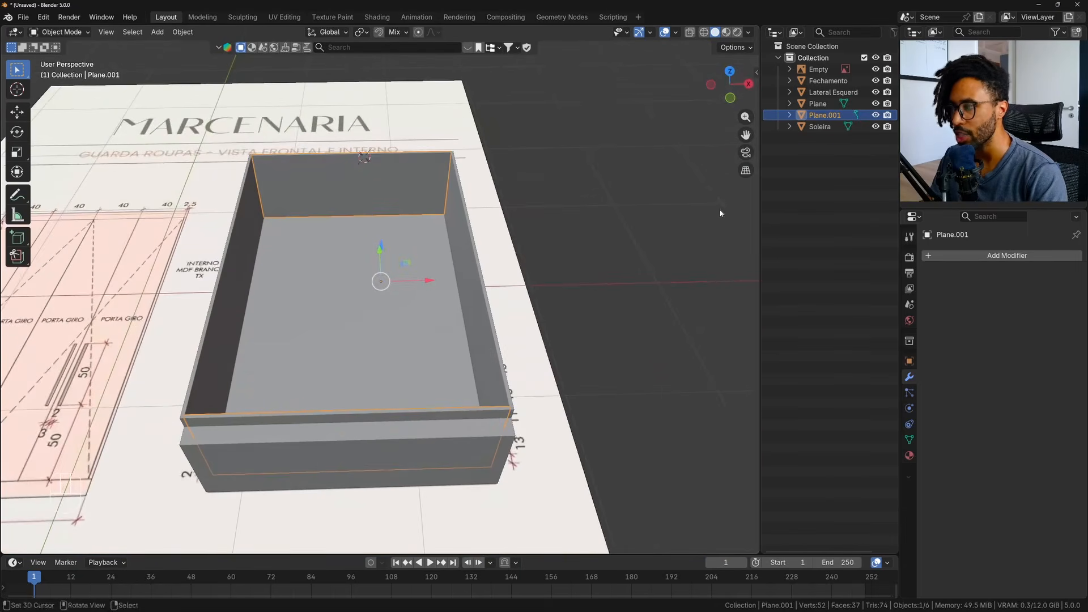
{"action": "double_click", "coordinate": [824, 116]}
{"action": "type", "text": "Fechament"}
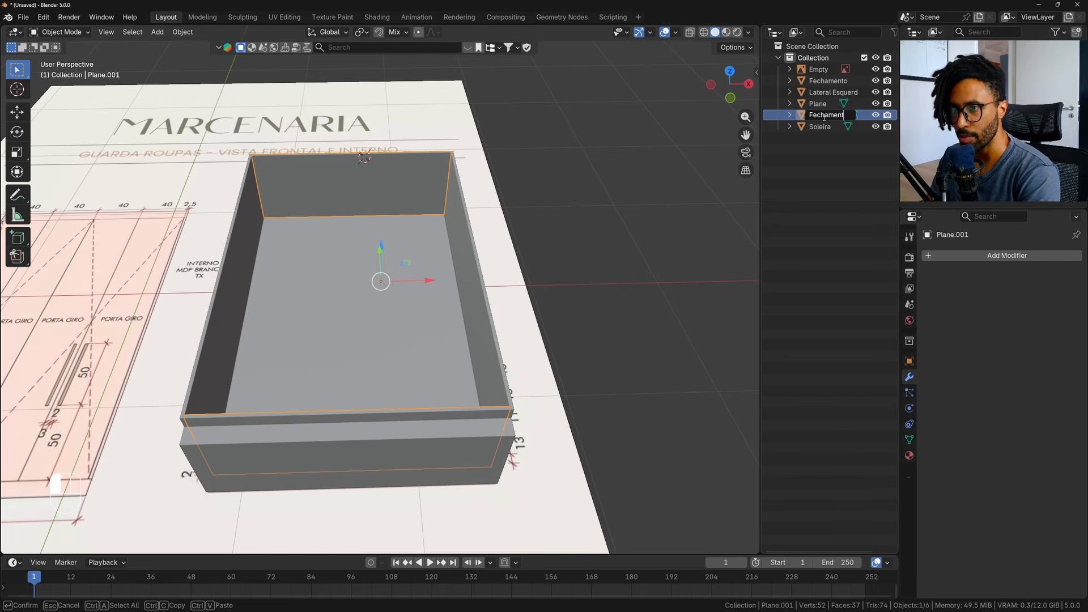
{"action": "type", "text": "o interno"}
{"action": "key", "text": "Return"}
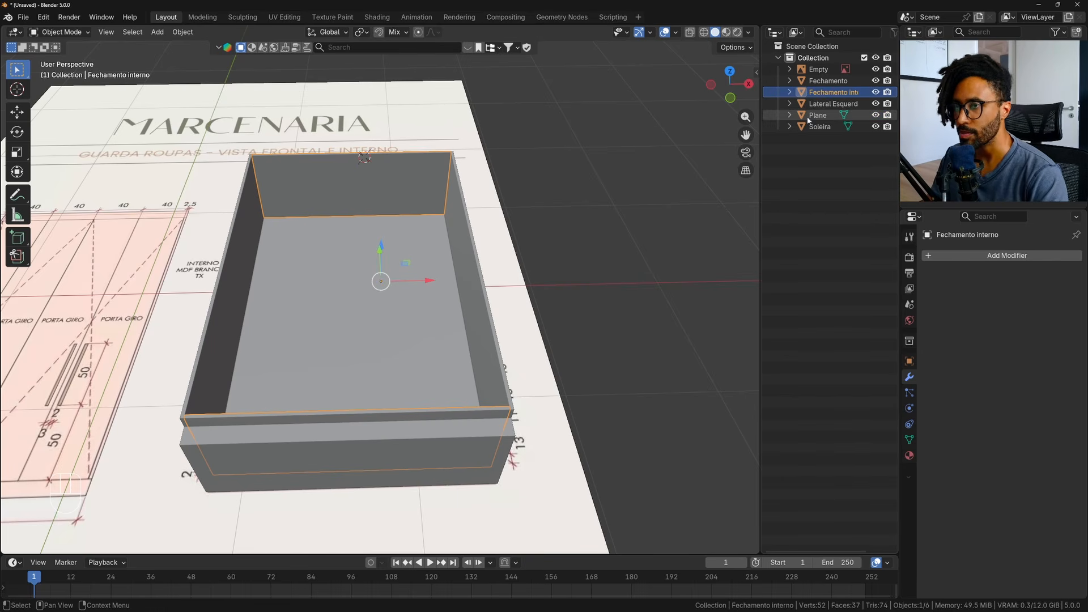
Widen the Outliner and rename the object Fechamento as "Fechamento Superior".
{"action": "left_click_drag", "start_coordinate": [761, 102], "coordinate": [720, 102]}
{"action": "left_click", "coordinate": [783, 80]}
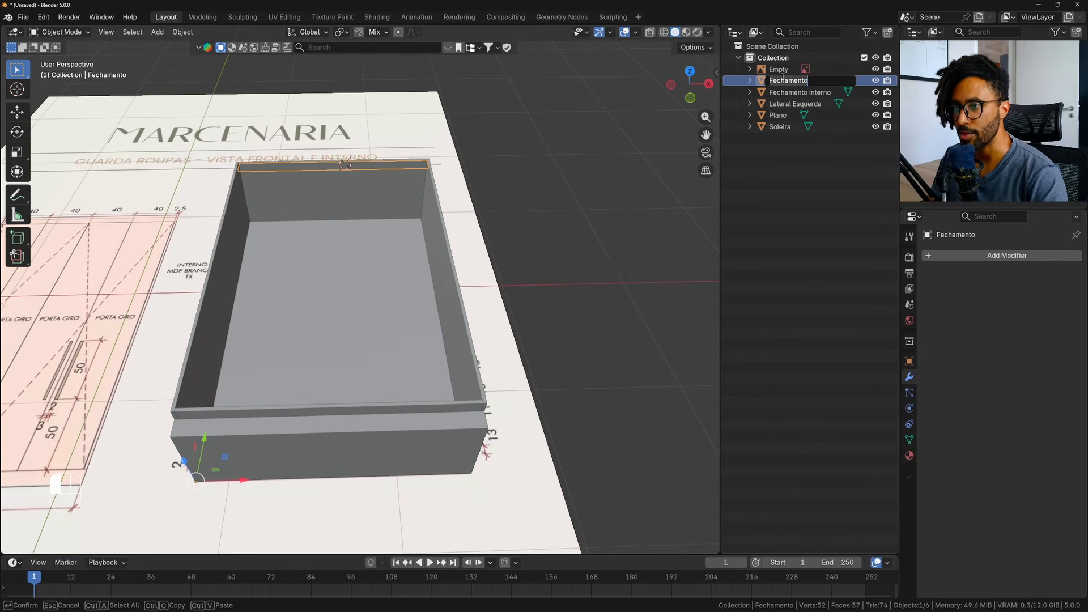
{"action": "double_click", "coordinate": [783, 80]}
{"action": "type", "text": "Superior"}
{"action": "key", "text": "Return"}
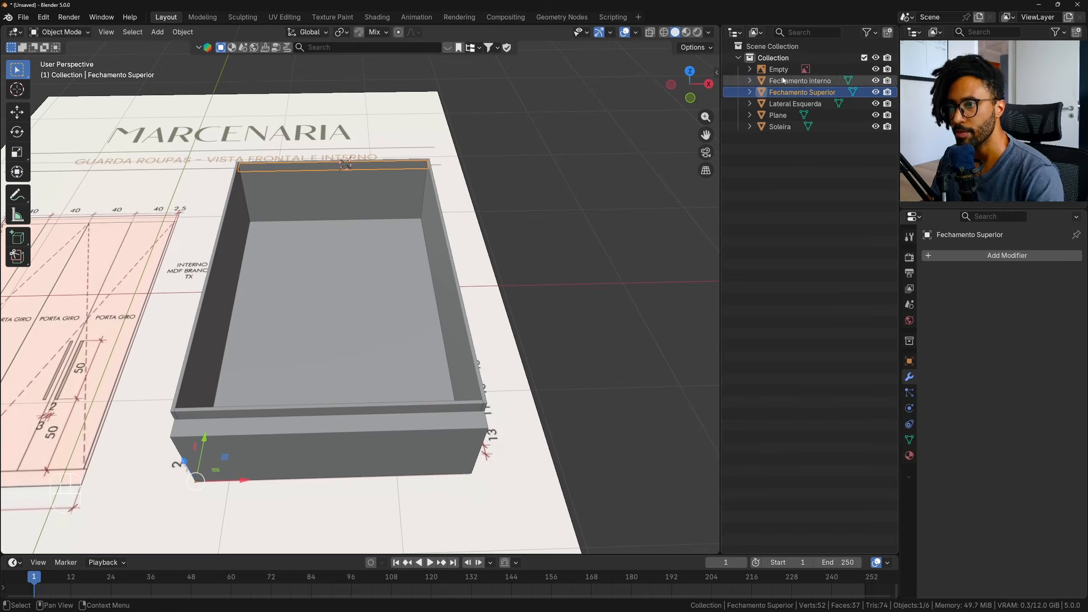
Narrow the Outliner, inspect the side panels and inner closing panels from several angles, and clear the selection.
{"action": "left_click_drag", "start_coordinate": [721, 86], "coordinate": [796, 83]}
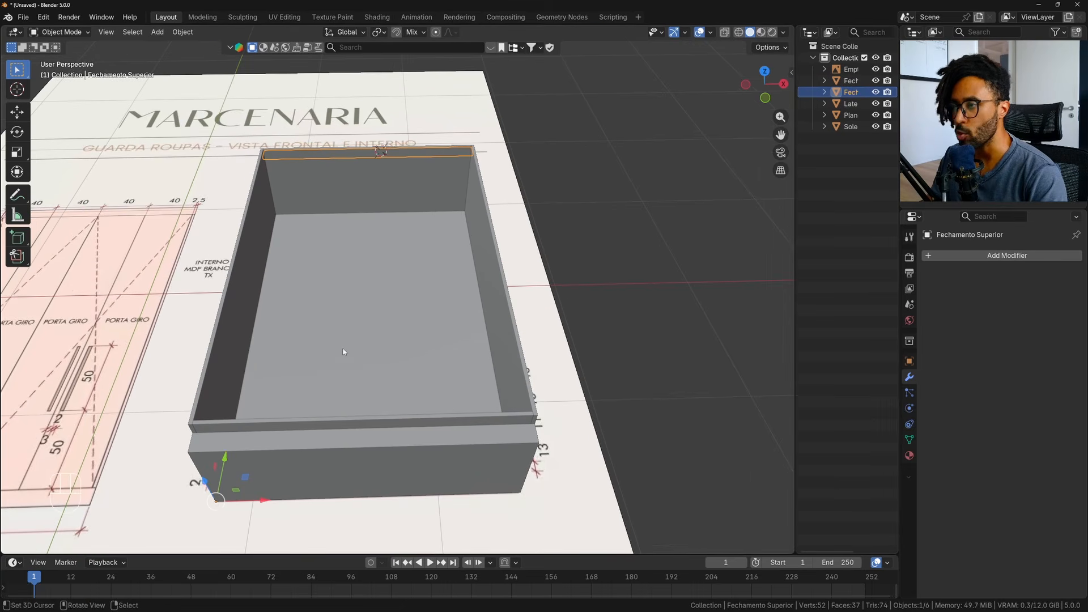
{"action": "mouse_move", "coordinate": [342, 355]}
{"action": "middle_mouse_down"}
{"action": "mouse_move", "coordinate": [389, 338]}
{"action": "mouse_move", "coordinate": [337, 343]}
{"action": "middle_mouse_up"}
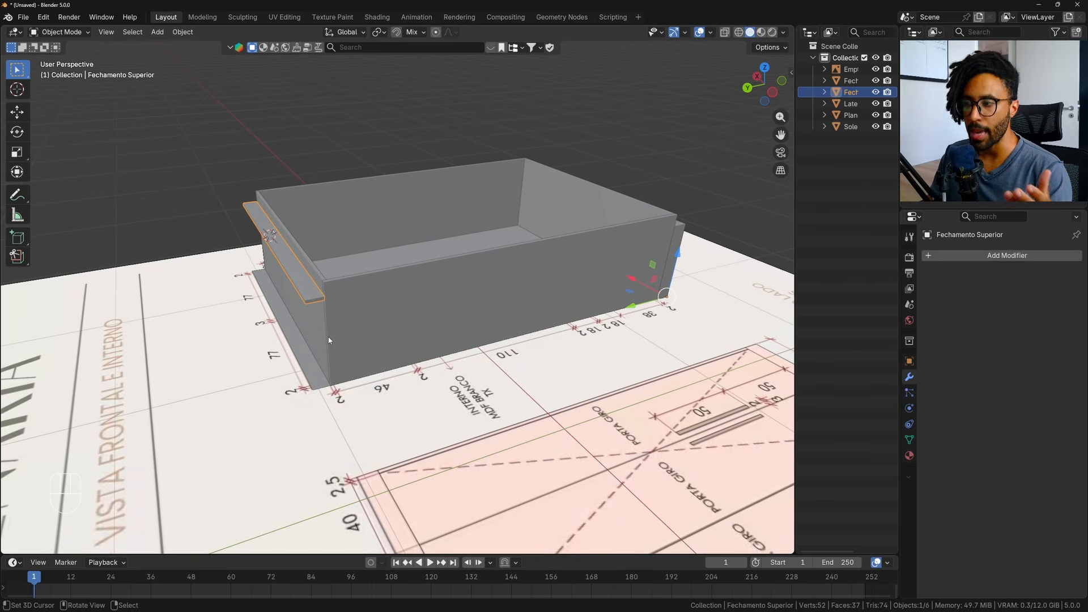
{"action": "left_click", "coordinate": [473, 300]}
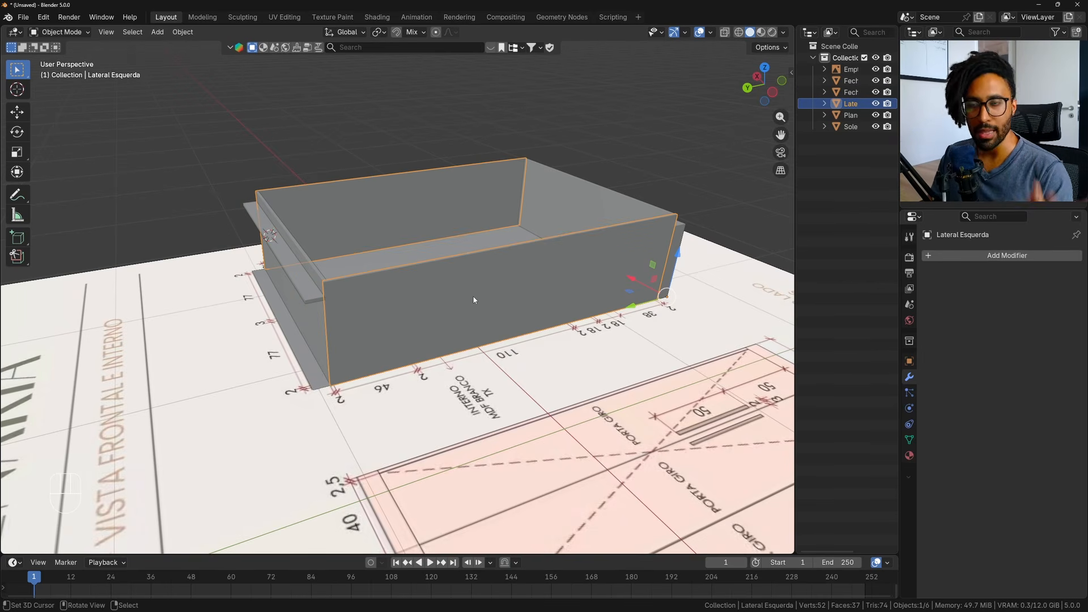
{"action": "left_click", "coordinate": [551, 197]}
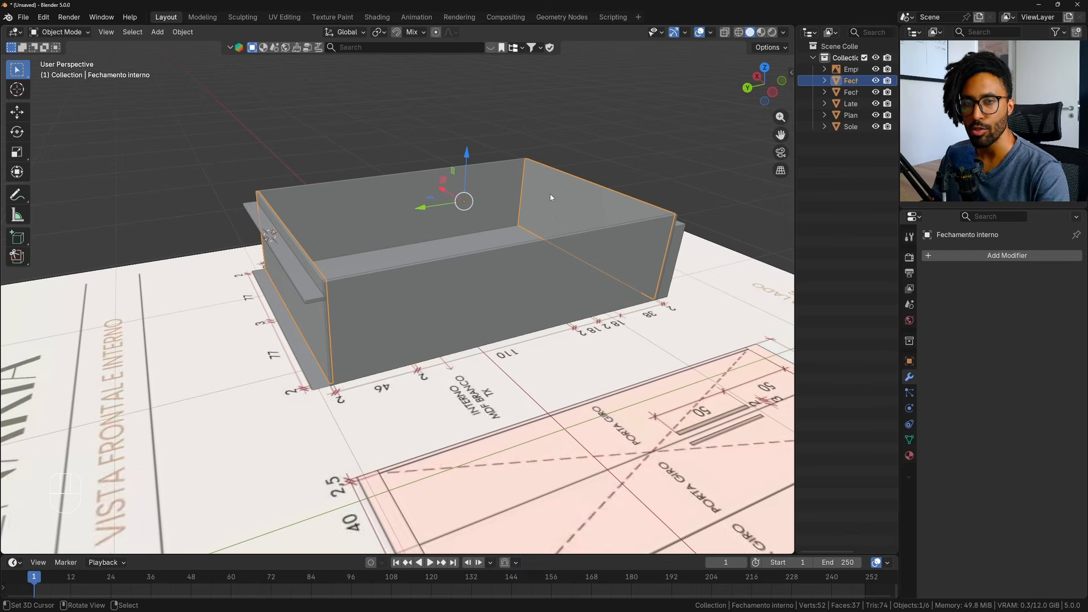
{"action": "middle_click_drag", "start_coordinate": [511, 232], "coordinate": [435, 246]}
{"action": "key", "text": "alt+a"}
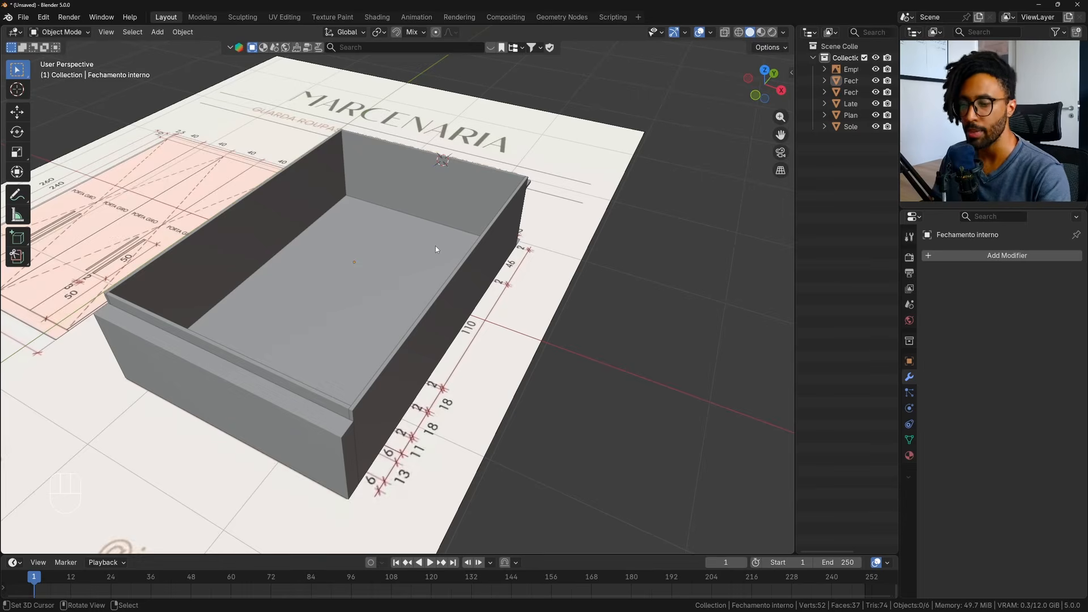
Show the wardrobe from the top view with X-ray enabled so the drawing shows through the panels.
{"action": "key", "text": "KP_7"}
{"action": "middle_click_drag", "start_coordinate": [468, 232], "coordinate": [558, 170], "text": "shift"}
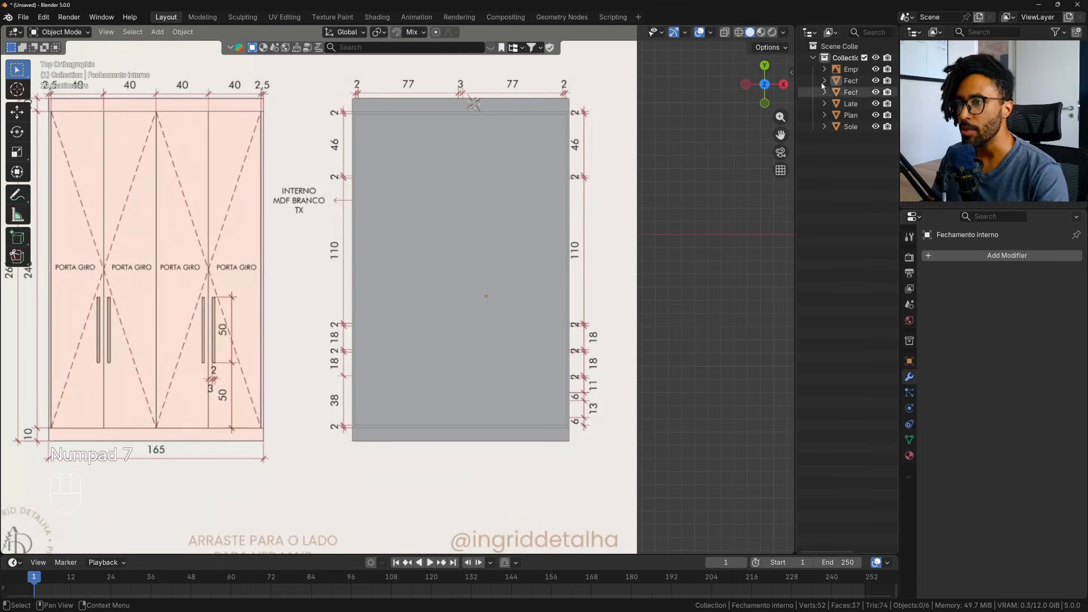
{"action": "left_click", "coordinate": [763, 85]}
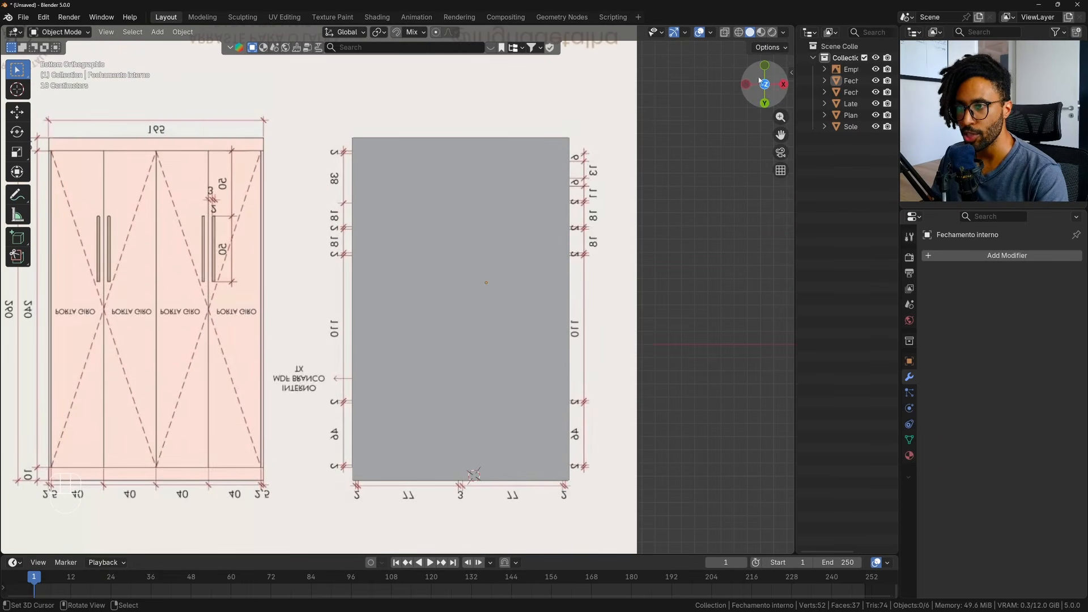
{"action": "left_click", "coordinate": [765, 85]}
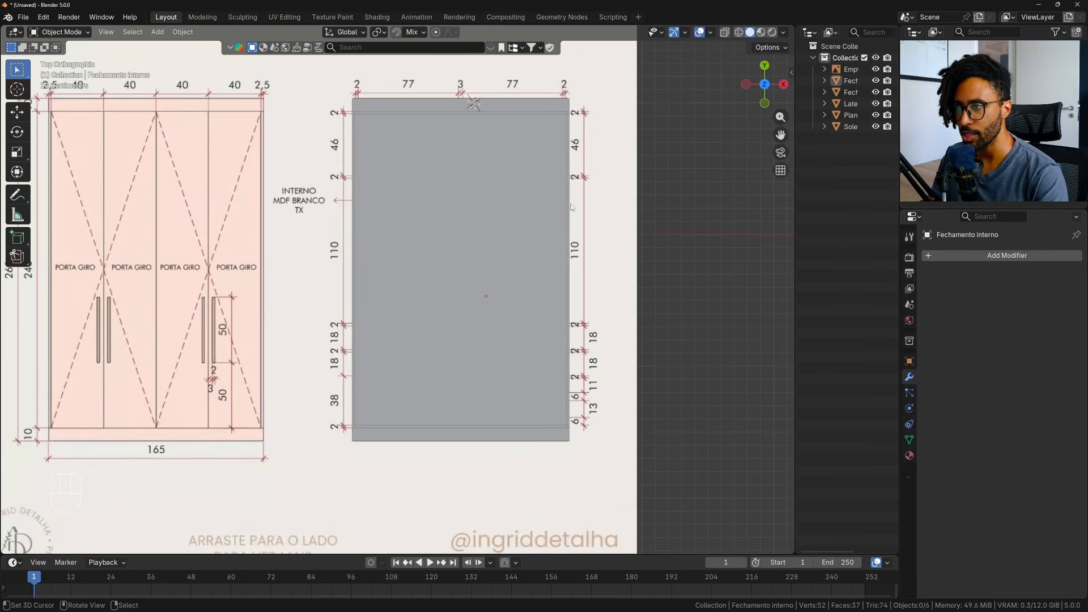
{"action": "left_click", "coordinate": [725, 32]}
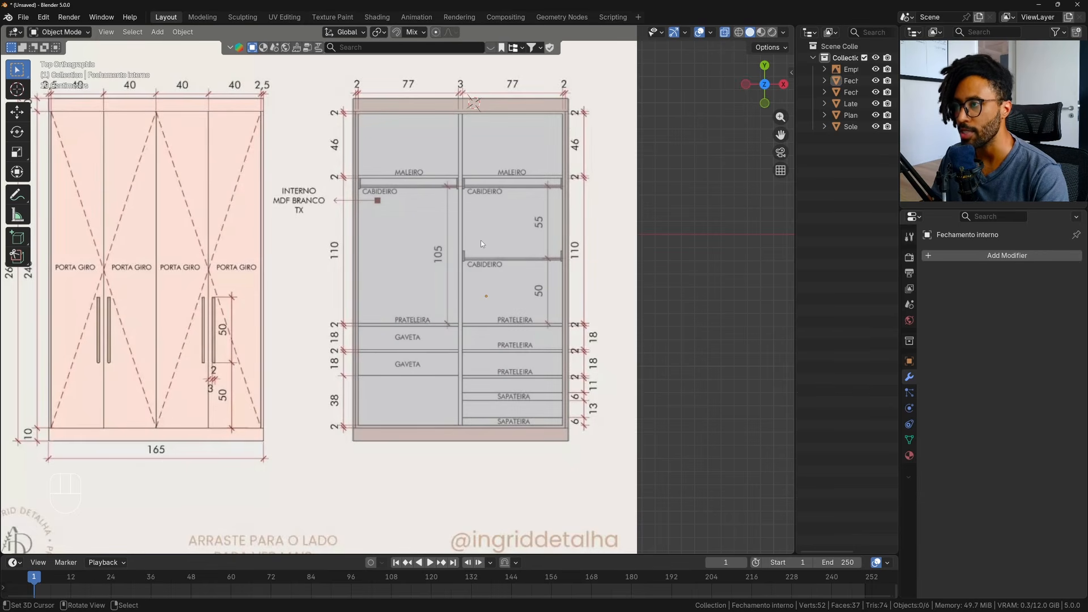
Separate the right-hand panel of the object Lateral Esquerda into its own object and leave Edit Mode.
{"action": "middle_click_drag", "start_coordinate": [481, 244], "coordinate": [591, 214]}
{"action": "left_click", "coordinate": [400, 154]}
{"action": "scroll", "coordinate": [401, 153], "scroll_direction": "down", "scroll_amount": 3}
{"action": "key", "text": "Tab"}
{"action": "key", "text": "a"}
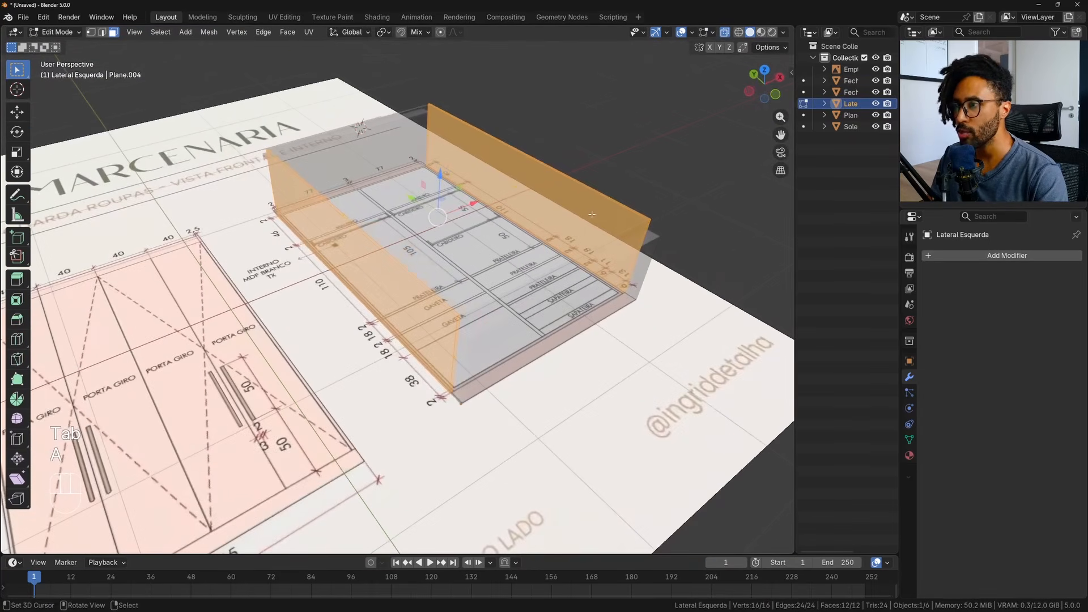
{"action": "left_click", "coordinate": [410, 115]}
{"action": "key", "text": "ctrl+l"}
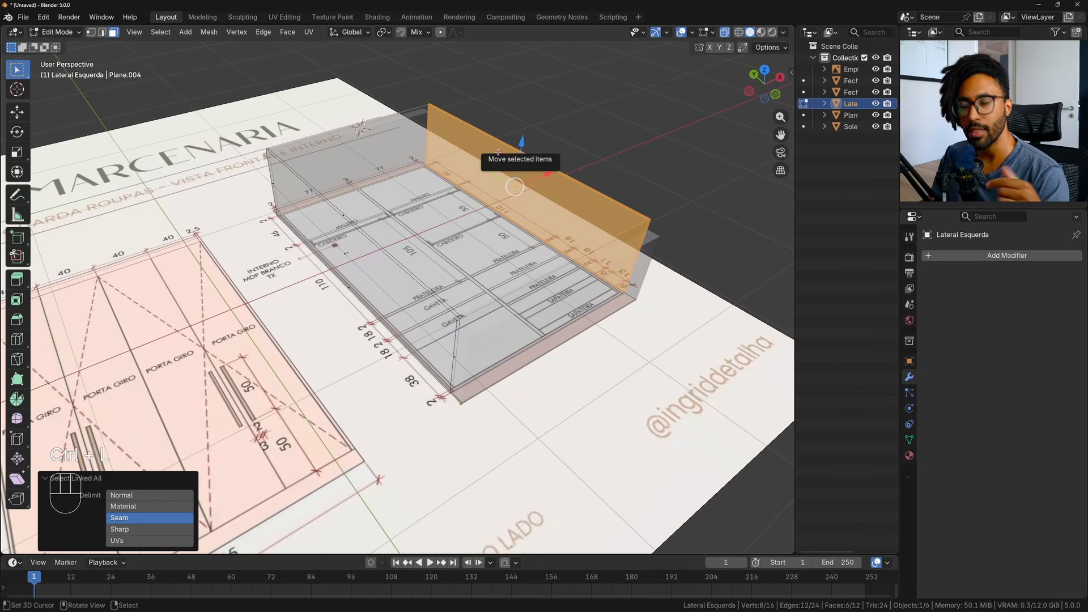
{"action": "left_click_drag", "start_coordinate": [378, 61], "coordinate": [675, 297]}
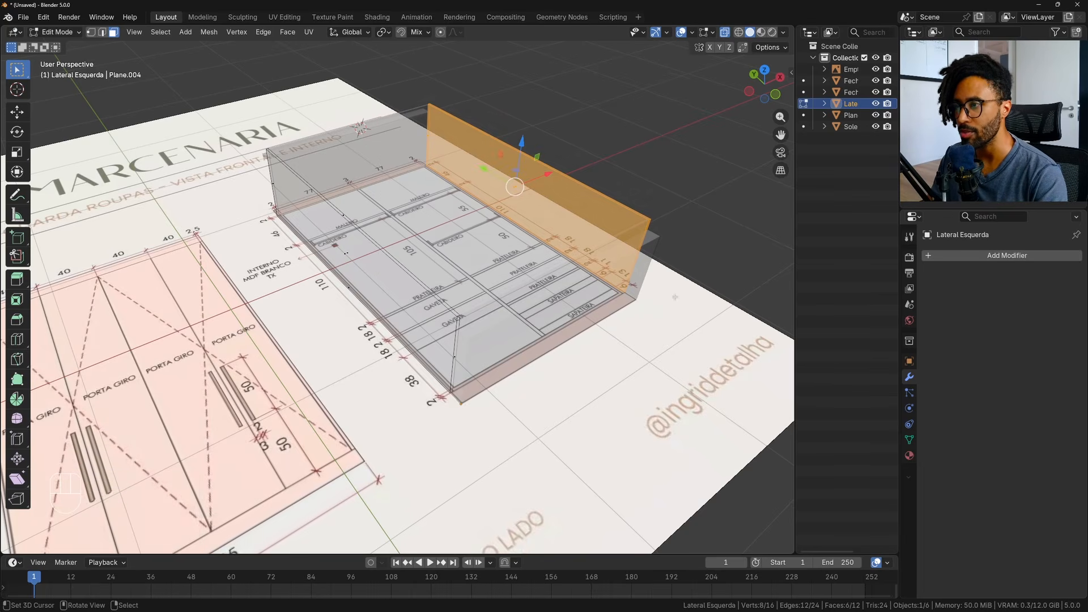
{"action": "key", "text": "p"}
{"action": "left_click", "coordinate": [563, 239]}
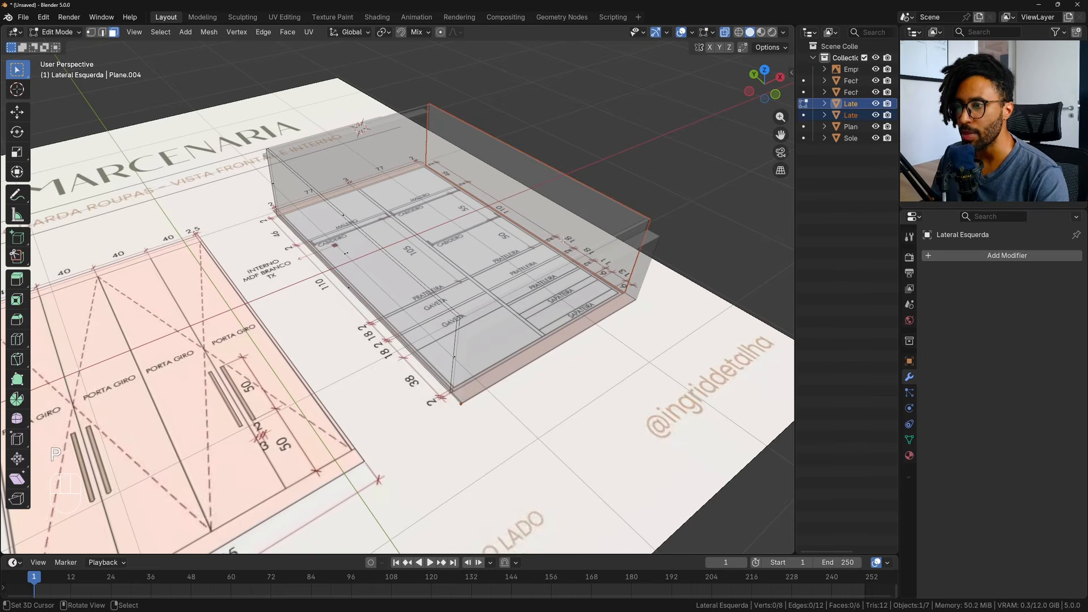
{"action": "key", "text": "Tab"}
Widen the Outliner and rename the separated object Lateral Esquerda.001 as "Lateral Direita".
{"action": "left_click_drag", "start_coordinate": [795, 177], "coordinate": [693, 177]}
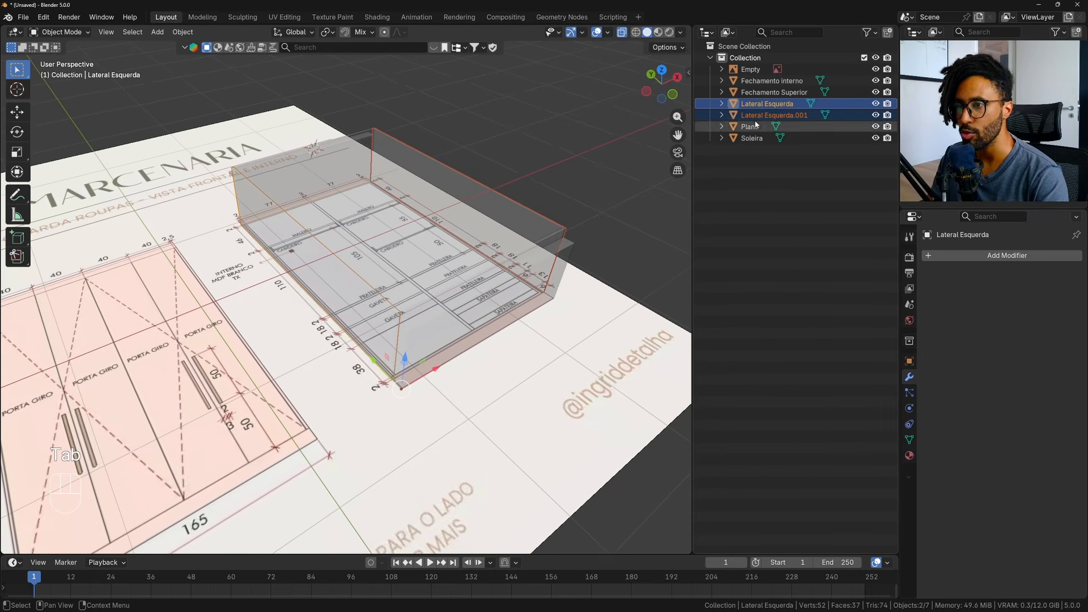
{"action": "left_click", "coordinate": [774, 105]}
{"action": "left_click", "coordinate": [793, 115]}
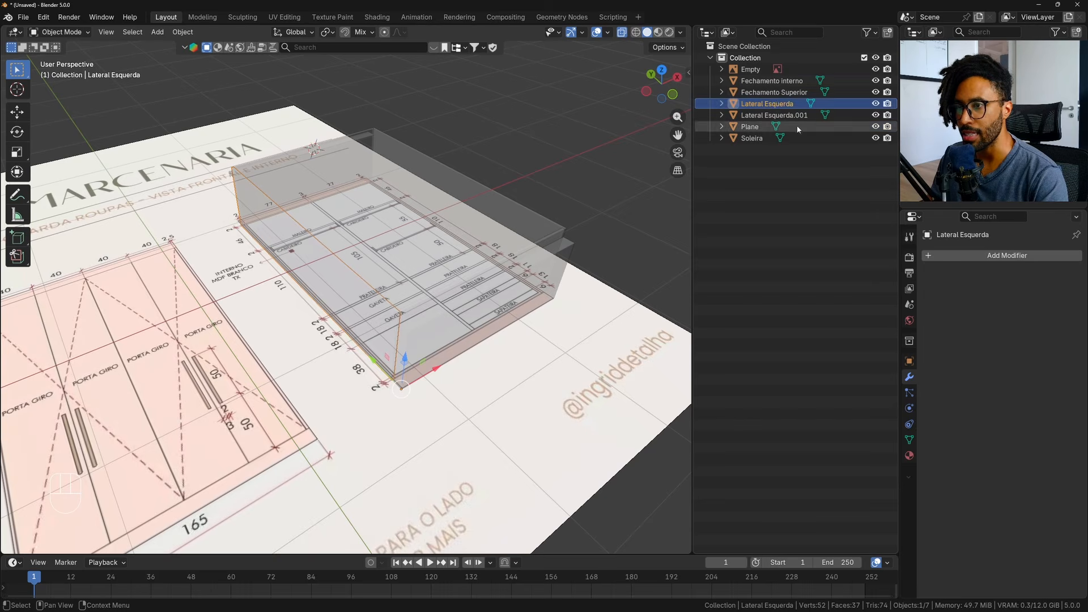
{"action": "double_click", "coordinate": [801, 116]}
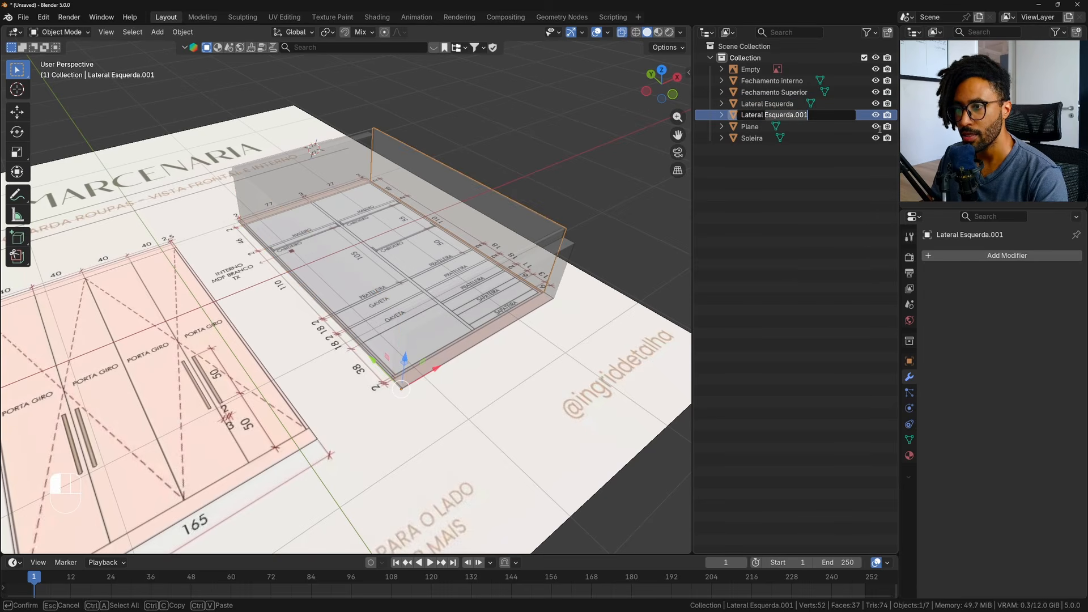
{"action": "key", "text": "BackSpace"}
{"action": "key", "text": "BackSpace"}
{"action": "key", "text": "BackSpace"}
{"action": "key", "text": "BackSpace"}
{"action": "key", "text": "BackSpace"}
{"action": "key", "text": "BackSpace"}
{"action": "key", "text": "BackSpace"}
{"action": "key", "text": "BackSpace"}
{"action": "key", "text": "BackSpace"}
{"action": "key", "text": "BackSpace"}
{"action": "key", "text": "BackSpace"}
{"action": "key", "text": "BackSpace"}
{"action": "type", "text": "Direit"}
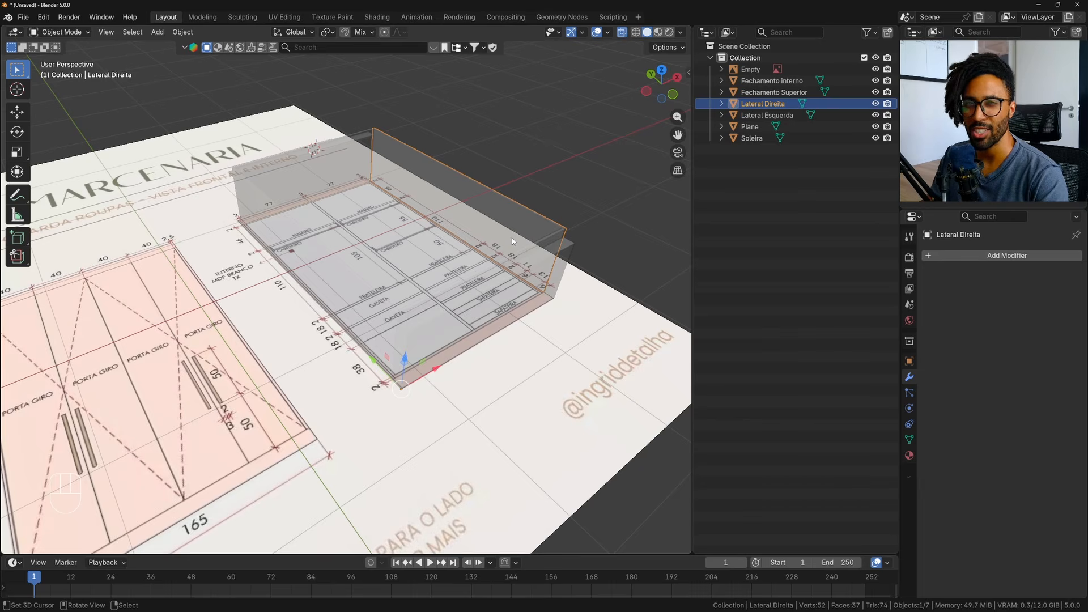
Select the panel Lateral Esquerda and show the wardrobe from the top view in X-ray over the internal drawing.
{"action": "middle_click_drag", "start_coordinate": [512, 237], "coordinate": [349, 279]}
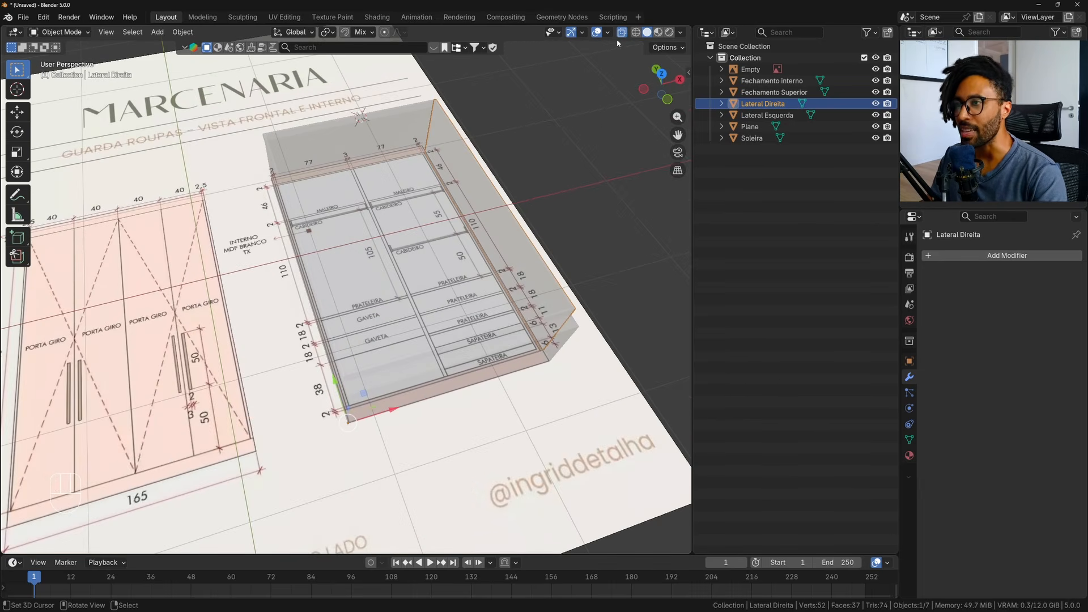
{"action": "middle_click_drag", "start_coordinate": [455, 207], "coordinate": [287, 221]}
{"action": "left_click", "coordinate": [303, 224]}
{"action": "key", "text": "KP_7"}
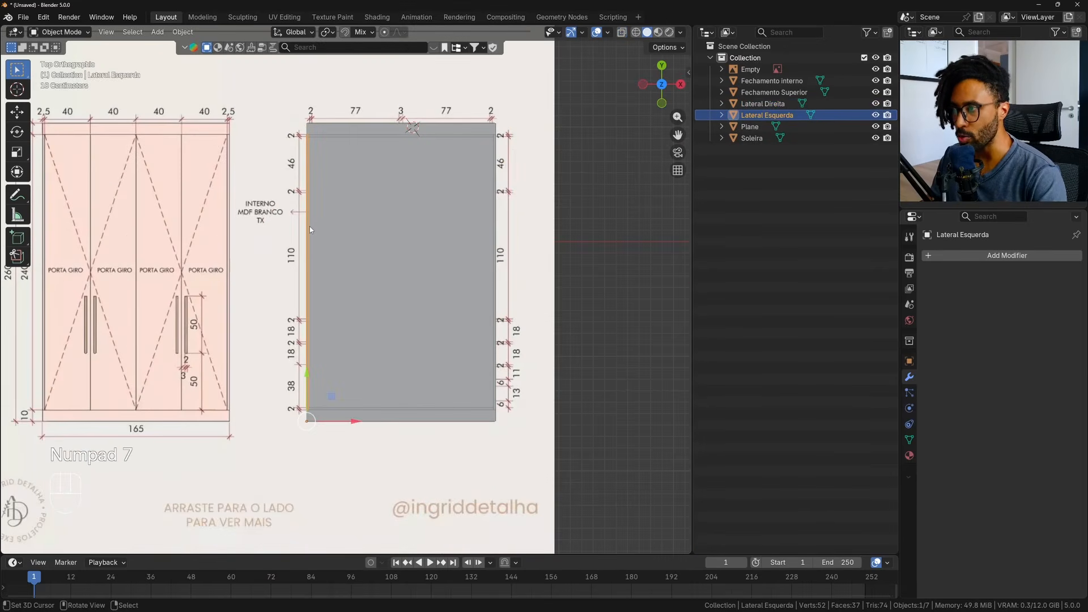
{"action": "left_click", "coordinate": [622, 32]}
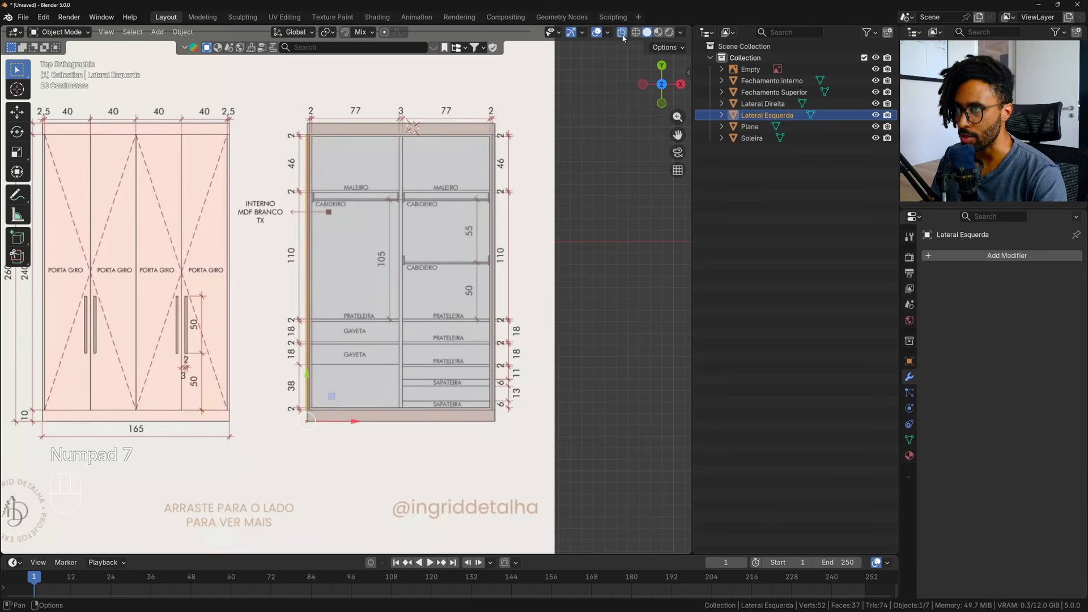
{"action": "scroll", "coordinate": [429, 305], "scroll_direction": "up", "scroll_amount": 2}
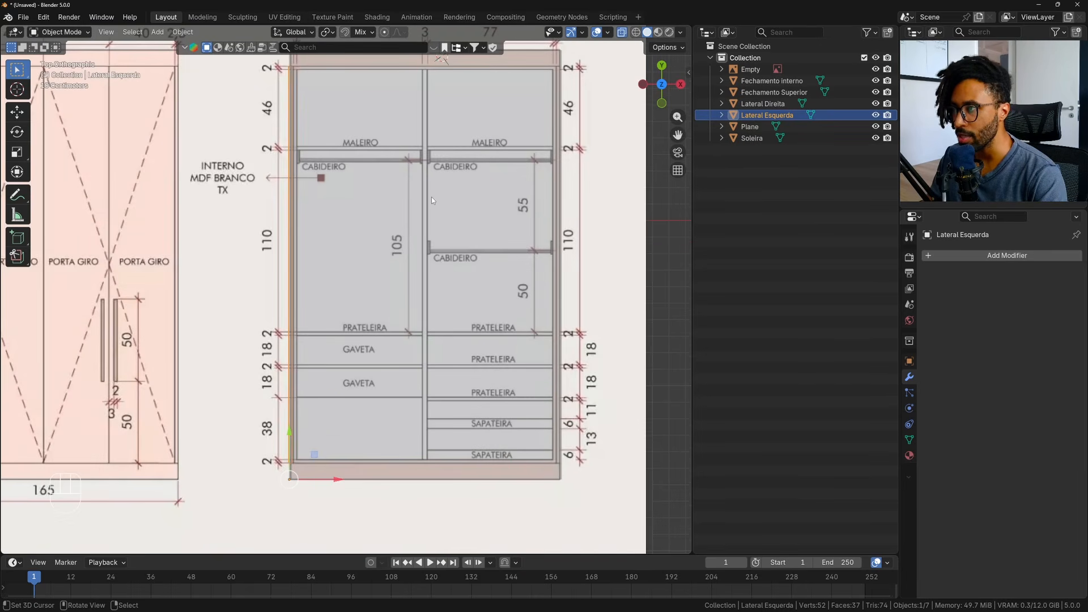
Switch to the image viewer, examine the internal view's compartment and divider dimensions, and return to Blender.
{"action": "key", "text": "alt+Tab"}
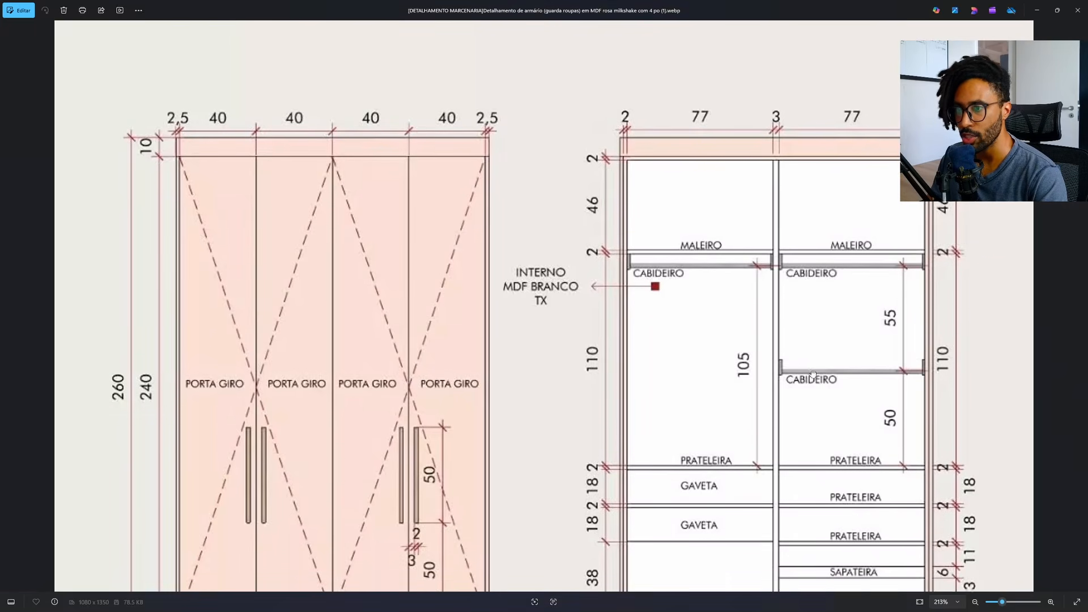
{"action": "scroll", "coordinate": [813, 374], "scroll_direction": "down", "scroll_amount": 3}
{"action": "scroll", "coordinate": [763, 89], "scroll_direction": "up", "scroll_amount": 3}
{"action": "key", "text": "alt+Tab"}
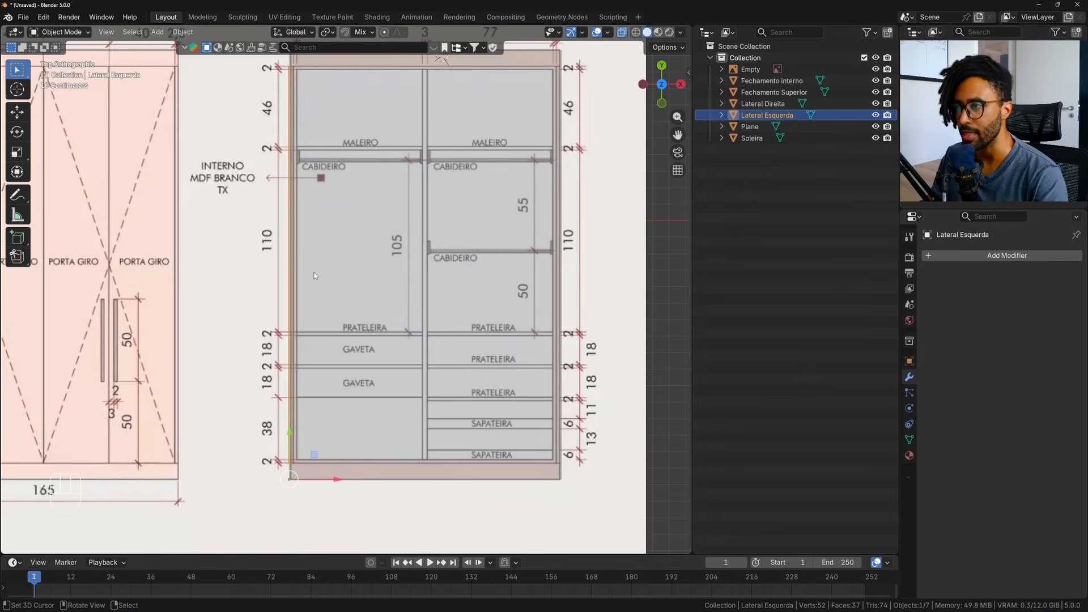
Duplicate the panel Lateral Esquerda and place the copy 0.8 m along X with snapping, near the central divider.
{"action": "middle_click_drag", "start_coordinate": [289, 262], "coordinate": [460, 201]}
{"action": "key", "text": "z"}
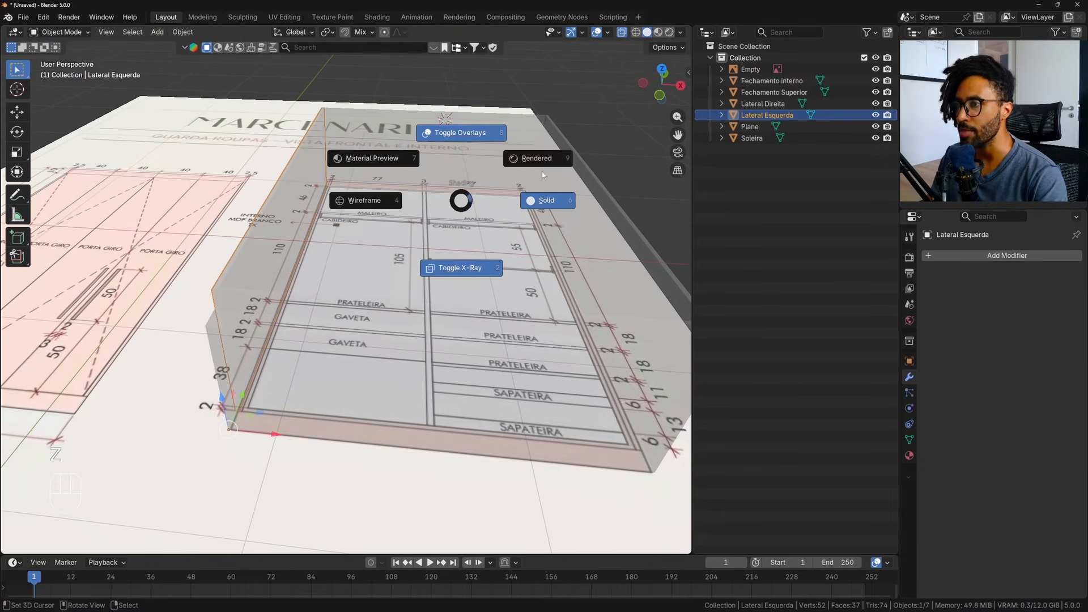
{"action": "key", "text": "Escape"}
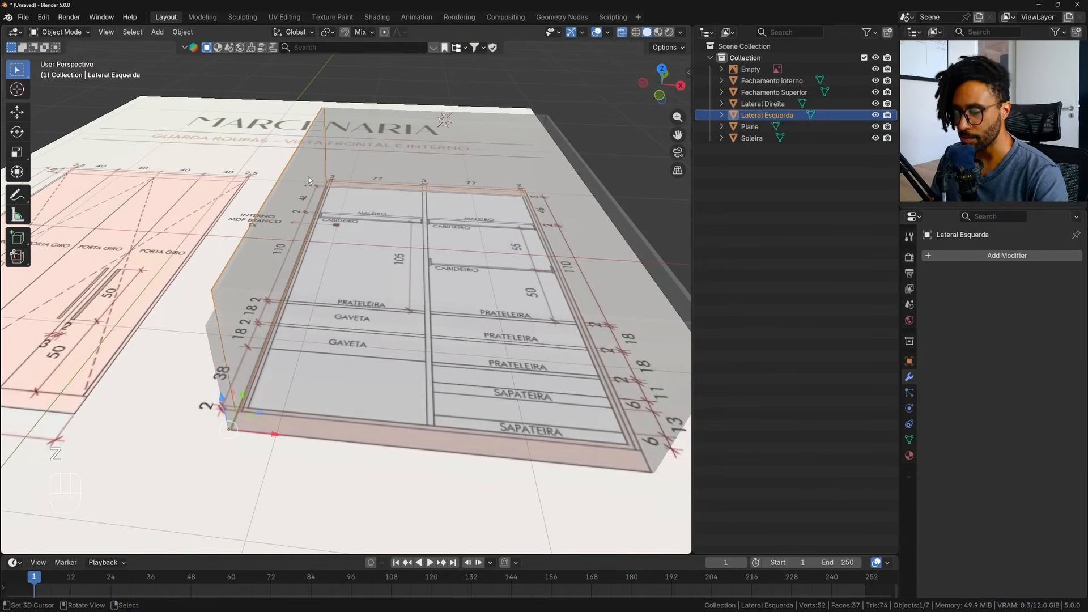
{"action": "key", "text": "KP_7"}
{"action": "middle_click_drag", "start_coordinate": [300, 203], "coordinate": [294, 264], "text": "shift"}
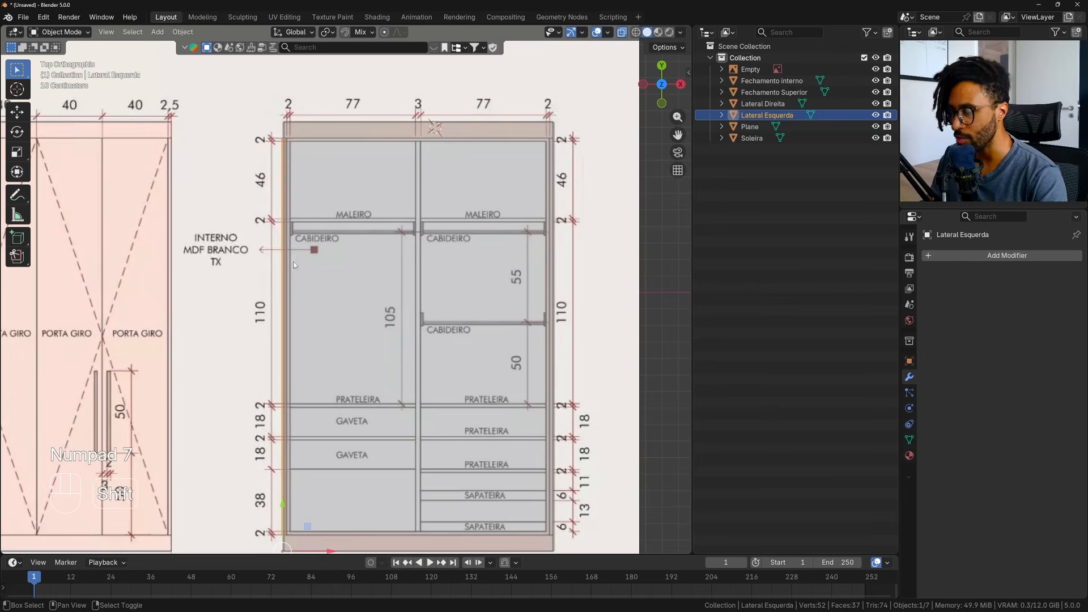
{"action": "key", "text": "shift+d"}
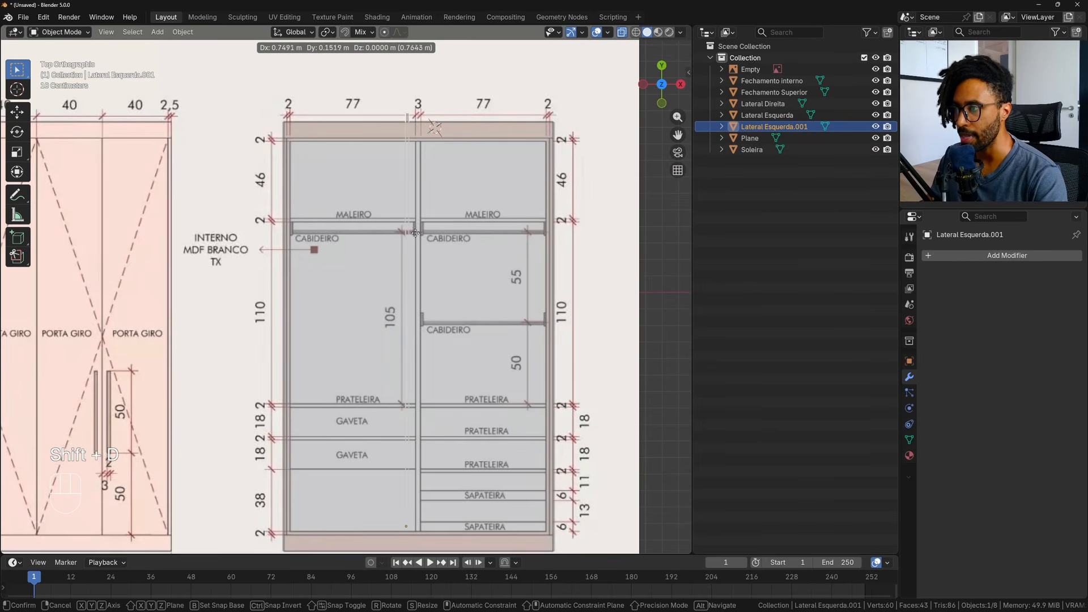
{"action": "key", "text": "x"}
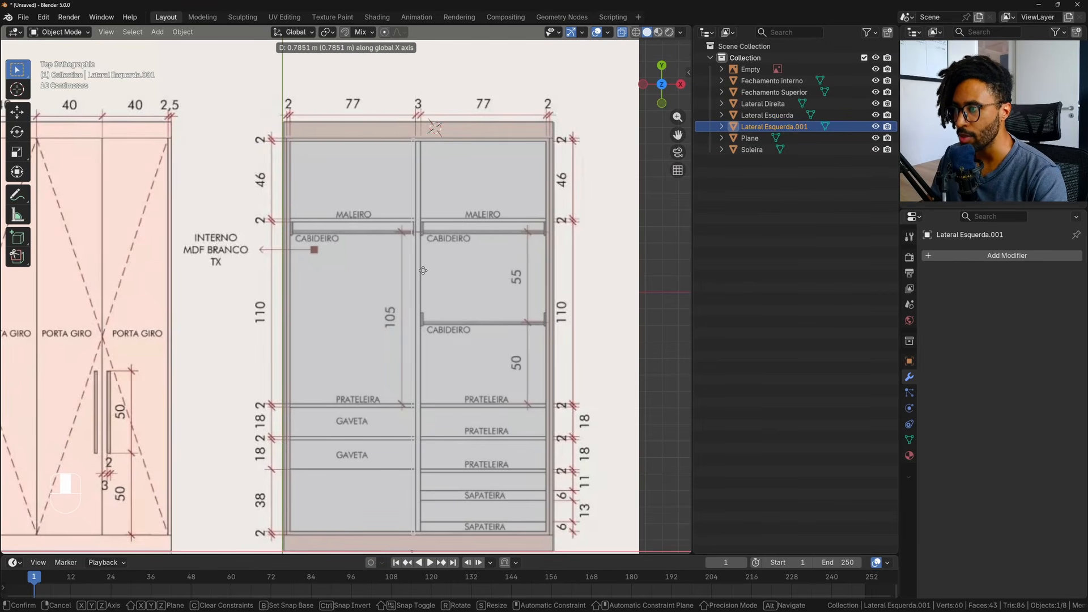
{"action": "key", "text": "ctrl"}
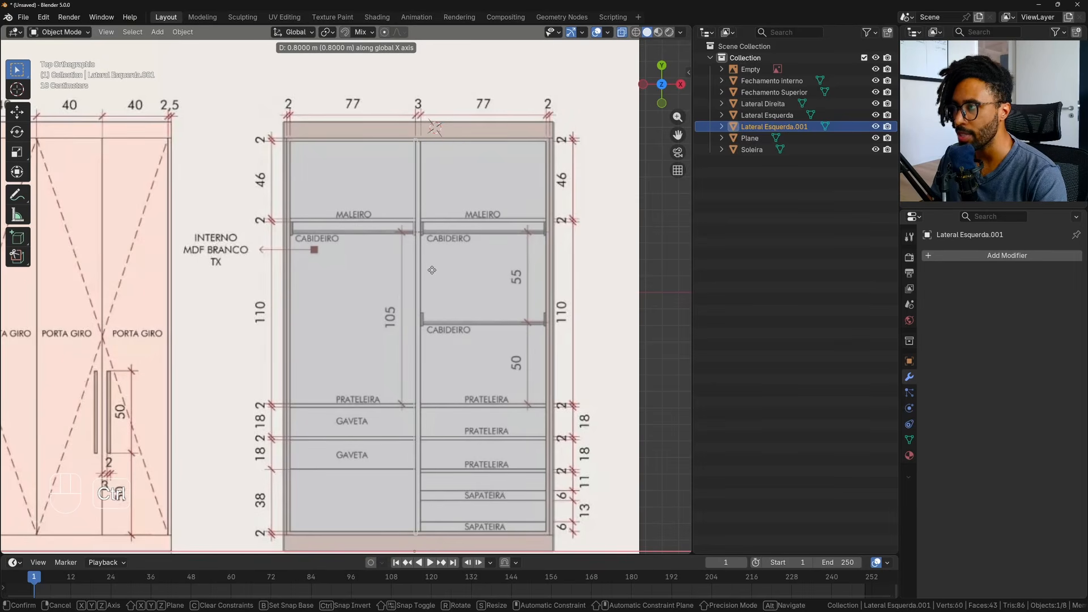
{"action": "left_click", "coordinate": [432, 270]}
Check the snap target options and move the copied panel 0.01 m along X onto the divider's left line.
{"action": "scroll", "coordinate": [548, 294], "scroll_direction": "up", "scroll_amount": 4}
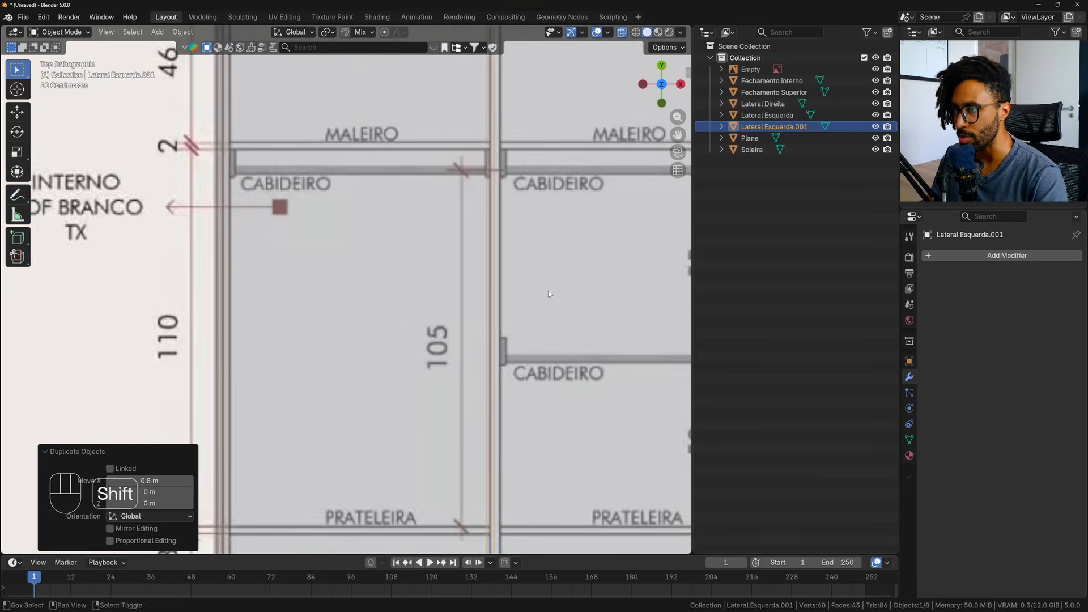
{"action": "scroll", "coordinate": [549, 294], "scroll_direction": "up", "scroll_amount": 5}
{"action": "key", "text": "g"}
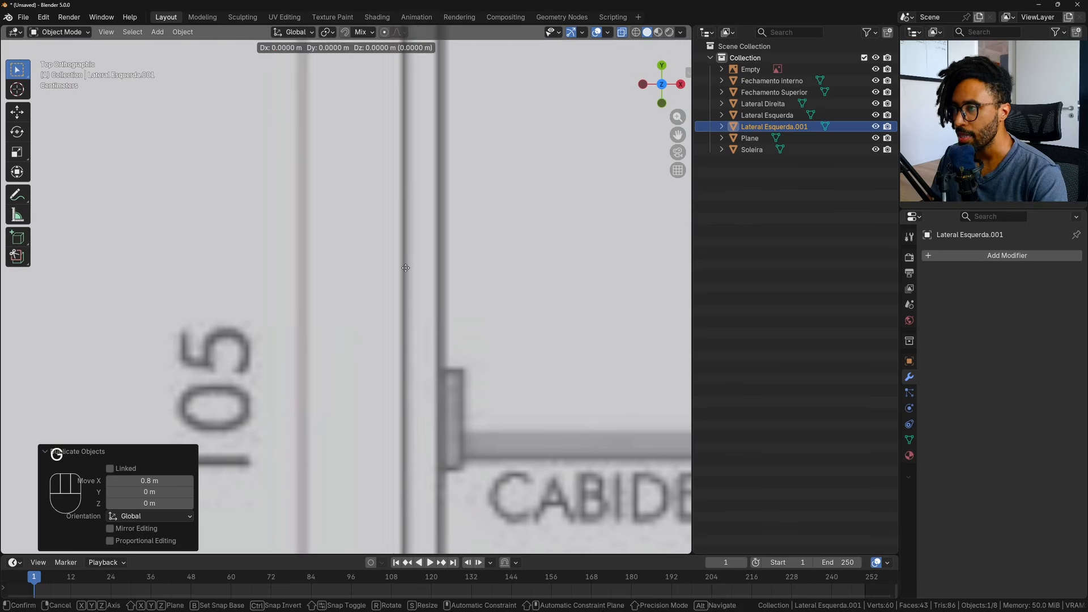
{"action": "key", "text": "Escape"}
{"action": "left_click", "coordinate": [365, 32]}
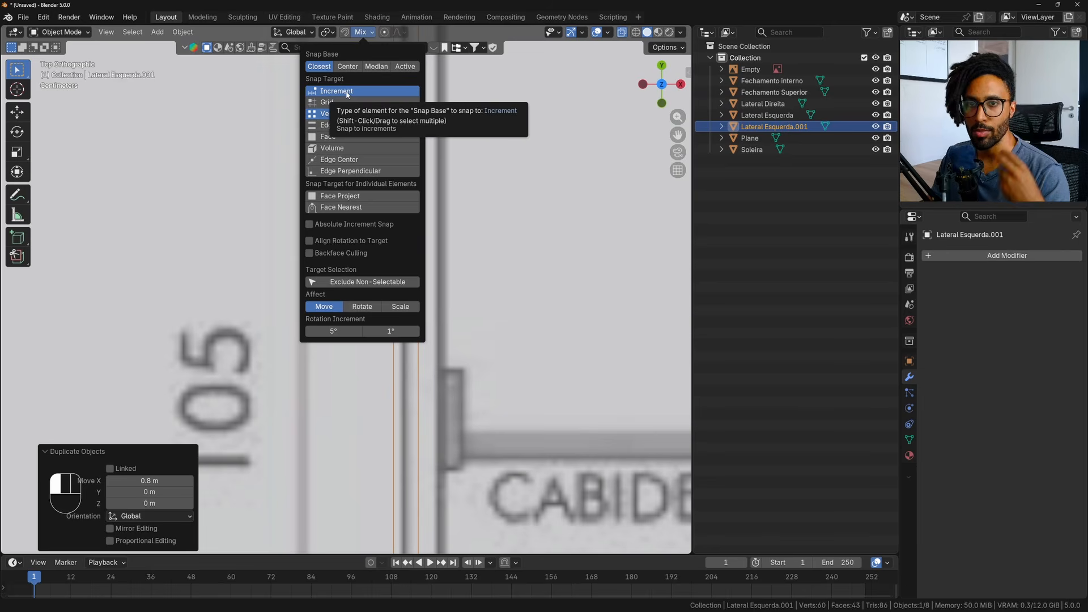
{"action": "scroll", "coordinate": [406, 379], "scroll_direction": "down", "scroll_amount": 4}
{"action": "scroll", "coordinate": [420, 306], "scroll_direction": "up", "scroll_amount": 5}
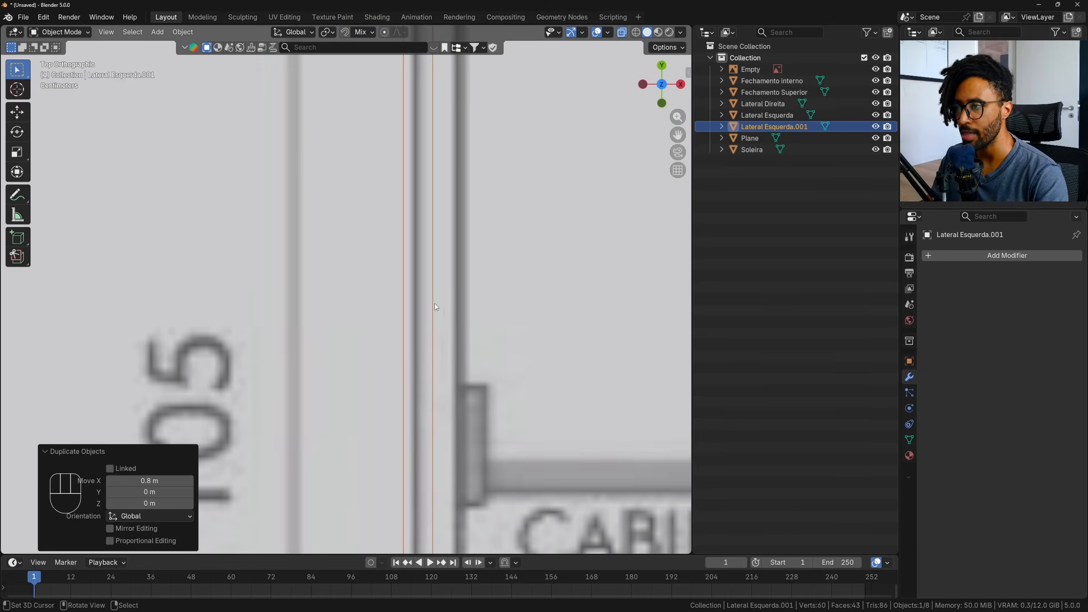
{"action": "key", "text": "g"}
{"action": "key", "text": "x"}
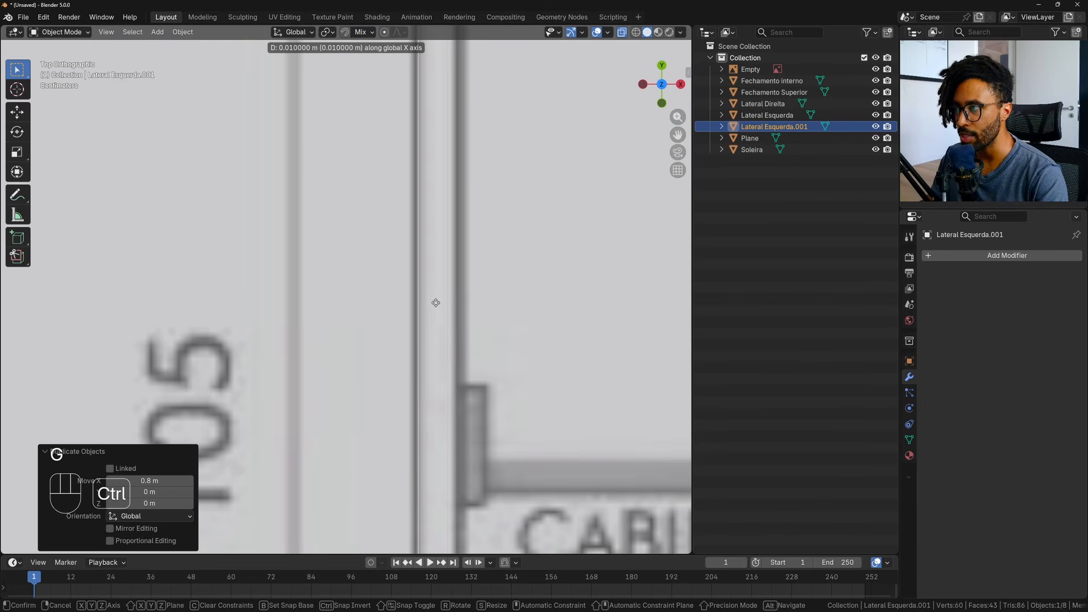
{"action": "left_click", "coordinate": [437, 303]}
Turn off X-ray, widen the viewport, and set the copied divider panel's X dimension to 3 cm.
{"action": "scroll", "coordinate": [440, 307], "scroll_direction": "down", "scroll_amount": 12}
{"action": "key", "text": "Tab"}
{"action": "key", "text": "Tab"}
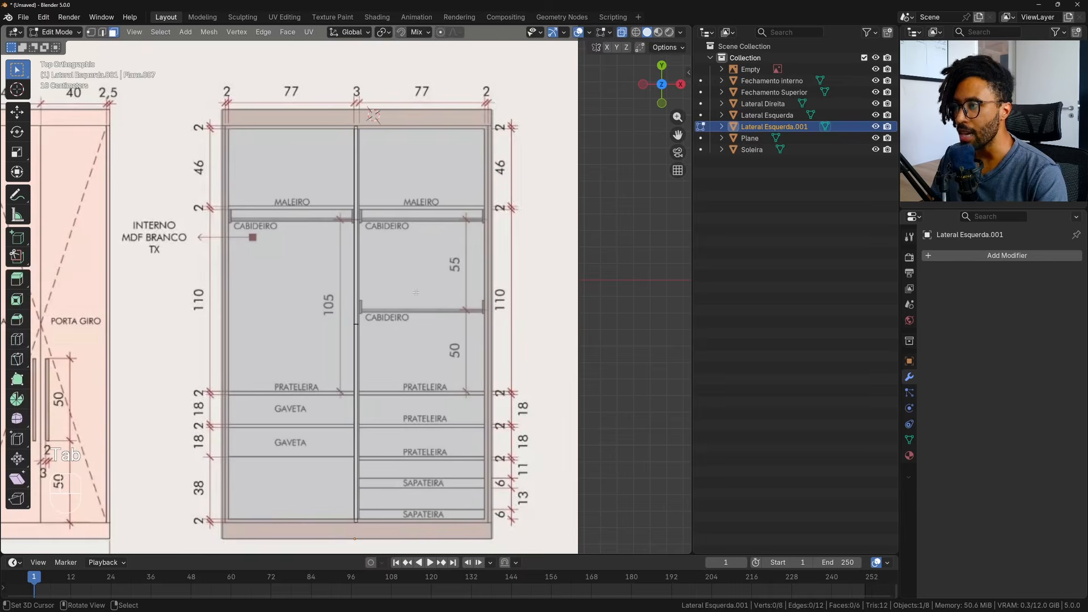
{"action": "middle_click_drag", "start_coordinate": [382, 277], "coordinate": [607, 22]}
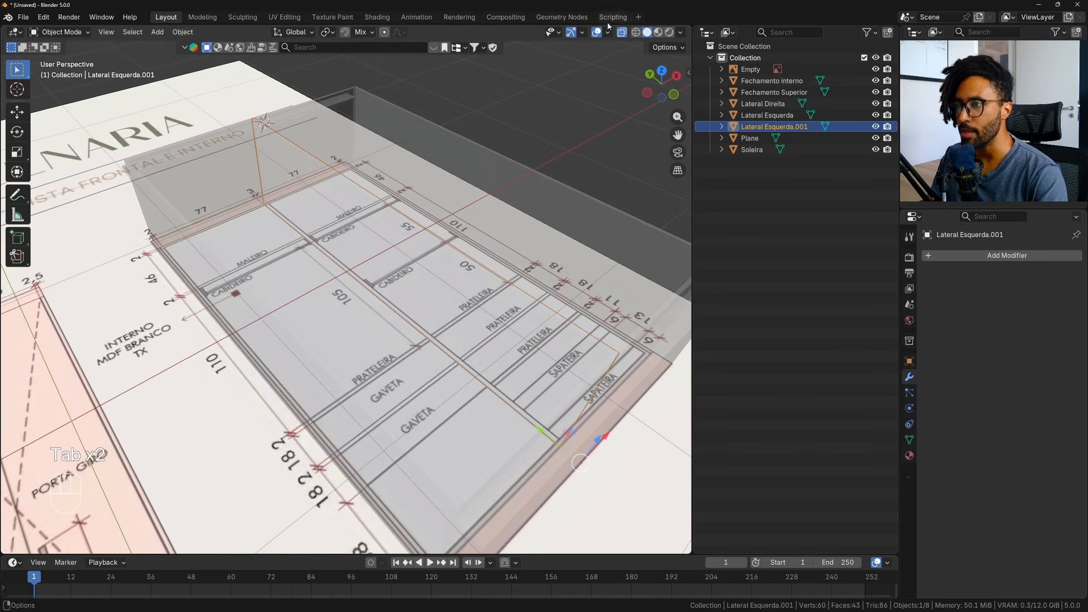
{"action": "left_click", "coordinate": [621, 32]}
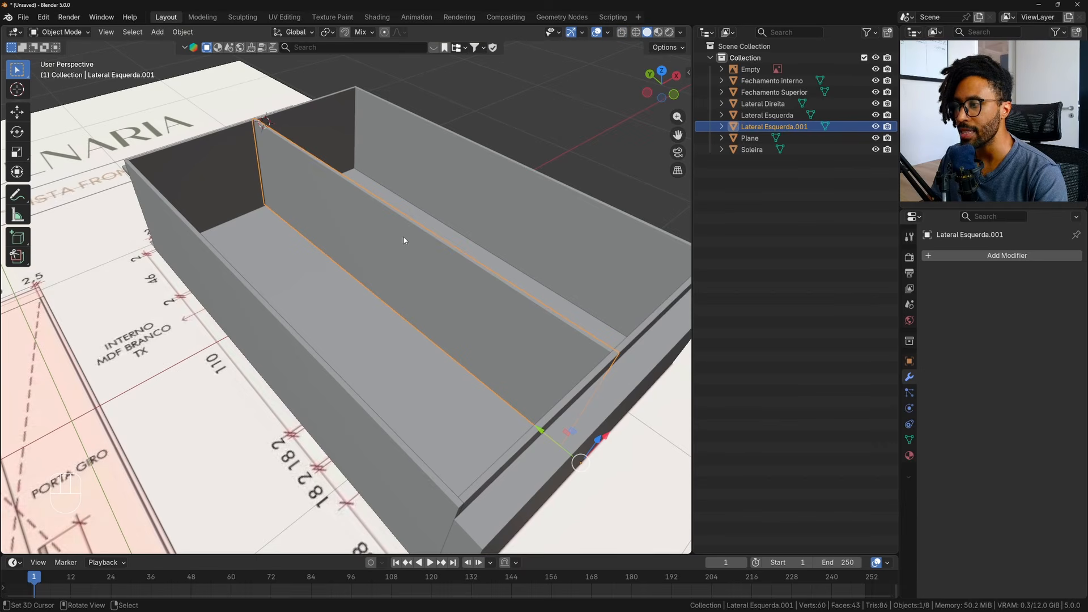
{"action": "key", "text": "n"}
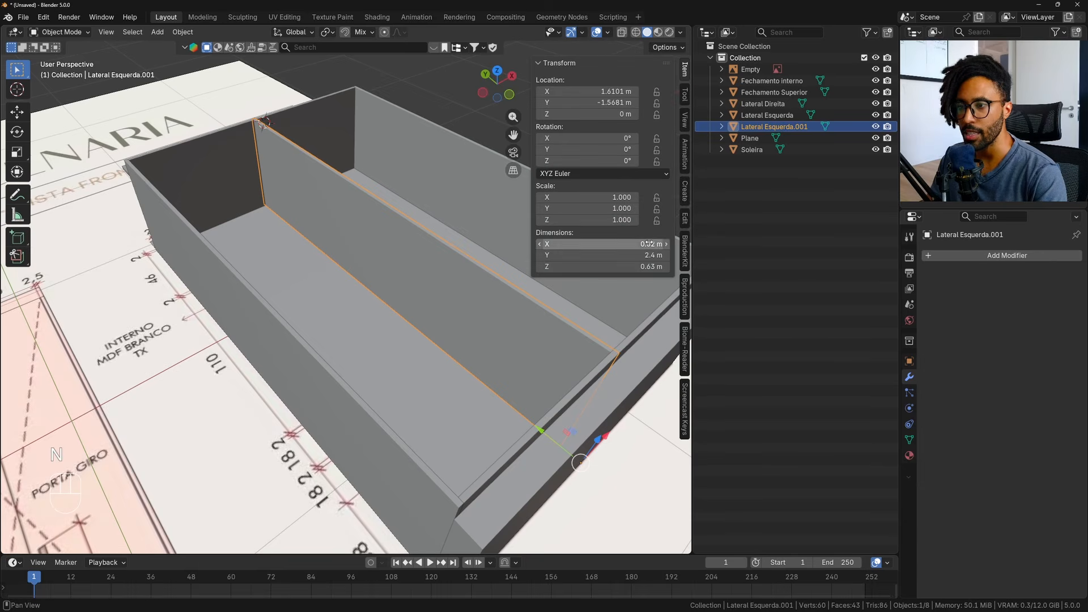
{"action": "left_click_drag", "start_coordinate": [692, 232], "coordinate": [789, 221]}
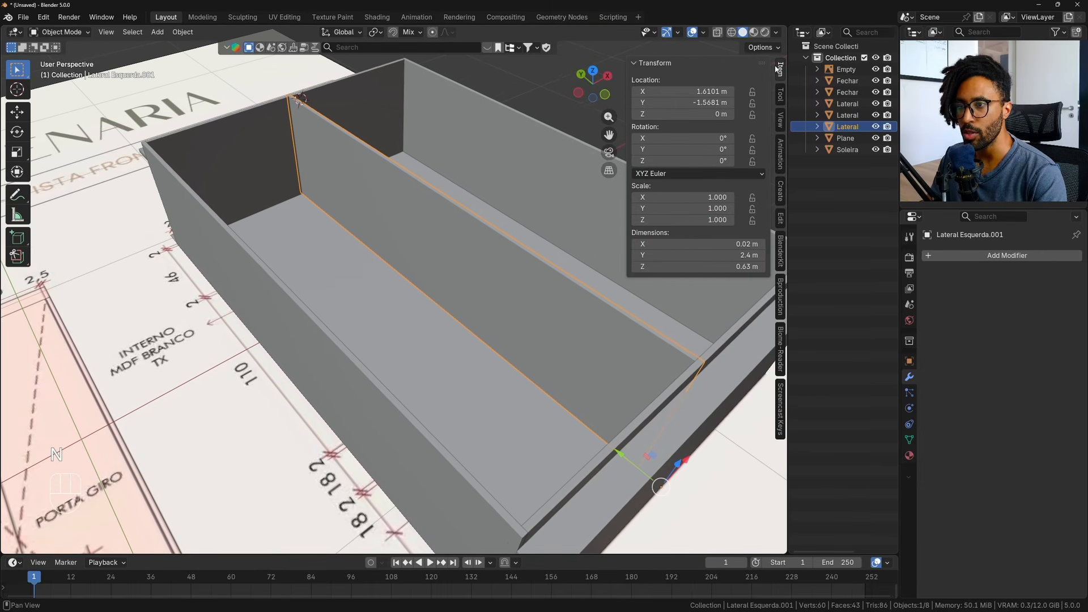
{"action": "left_click", "coordinate": [708, 248]}
{"action": "type", "text": "3cm"}
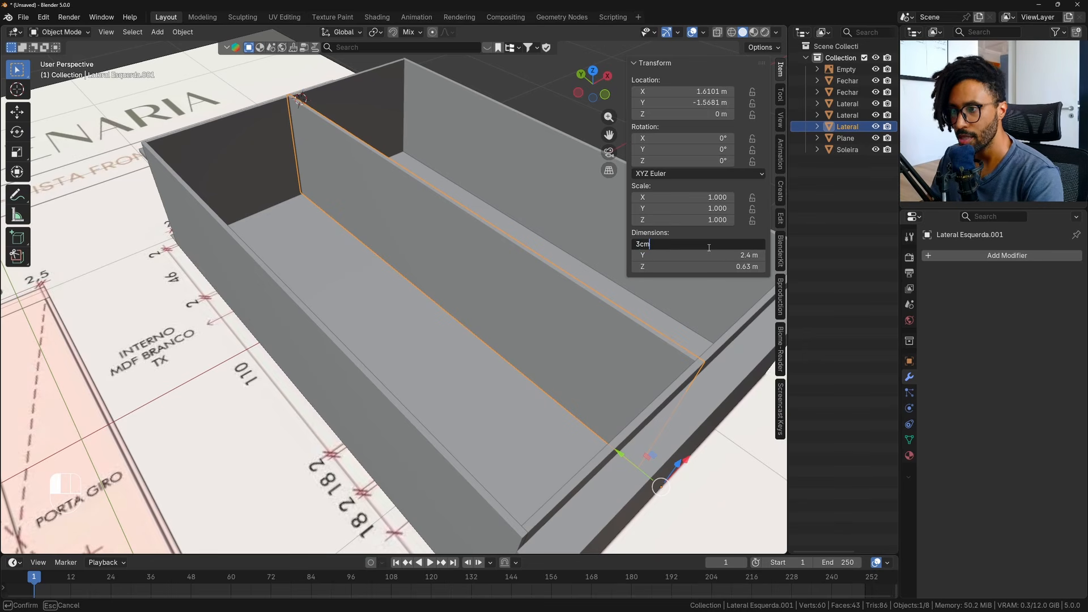
{"action": "key", "text": "Return"}
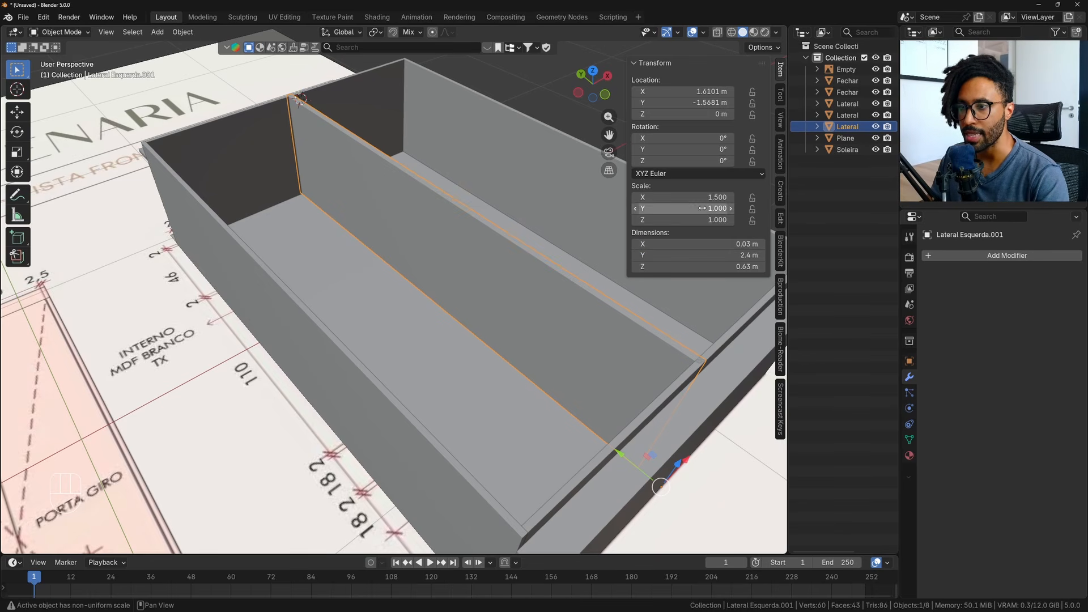
Apply the scale transform to the central divider panel.
{"action": "left_click", "coordinate": [173, 33]}
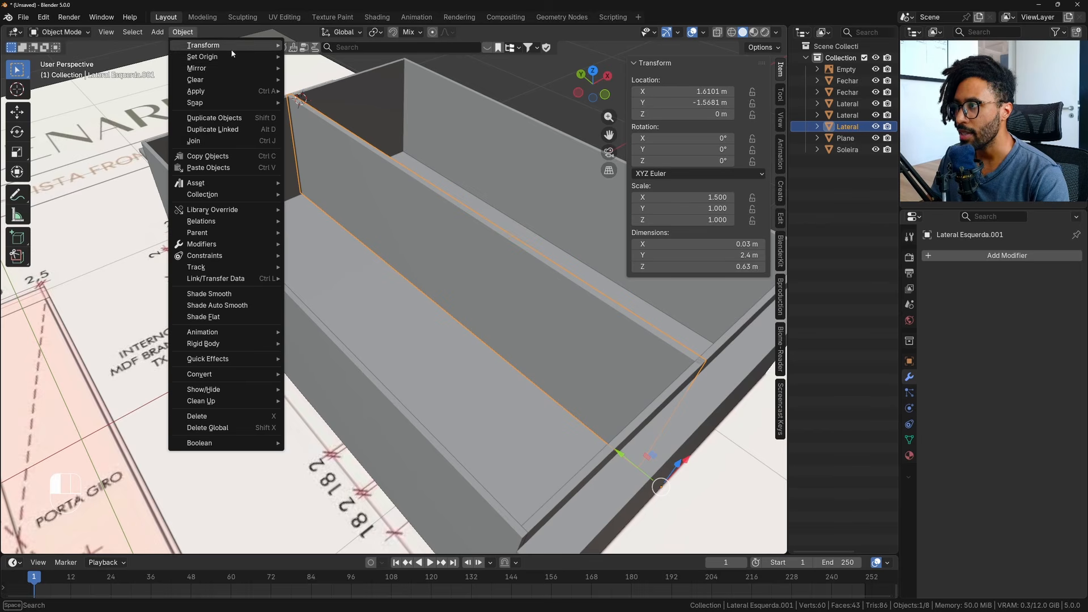
{"action": "mouse_move", "coordinate": [242, 100]}
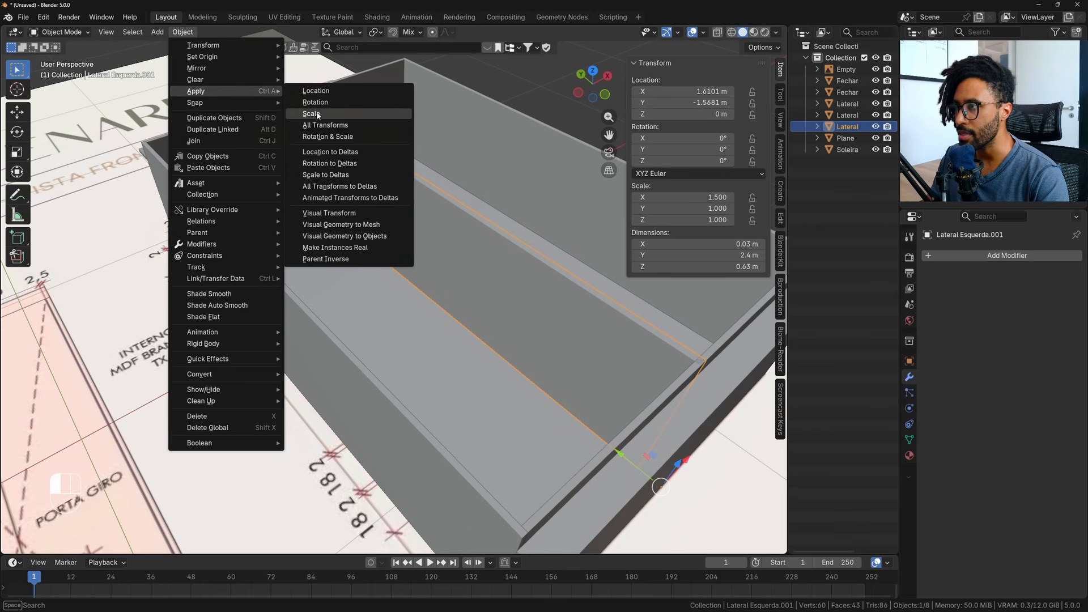
{"action": "left_click", "coordinate": [318, 109]}
{"action": "scroll", "coordinate": [407, 216], "scroll_direction": "down", "scroll_amount": 4}
{"action": "key", "text": "ctrl+a"}
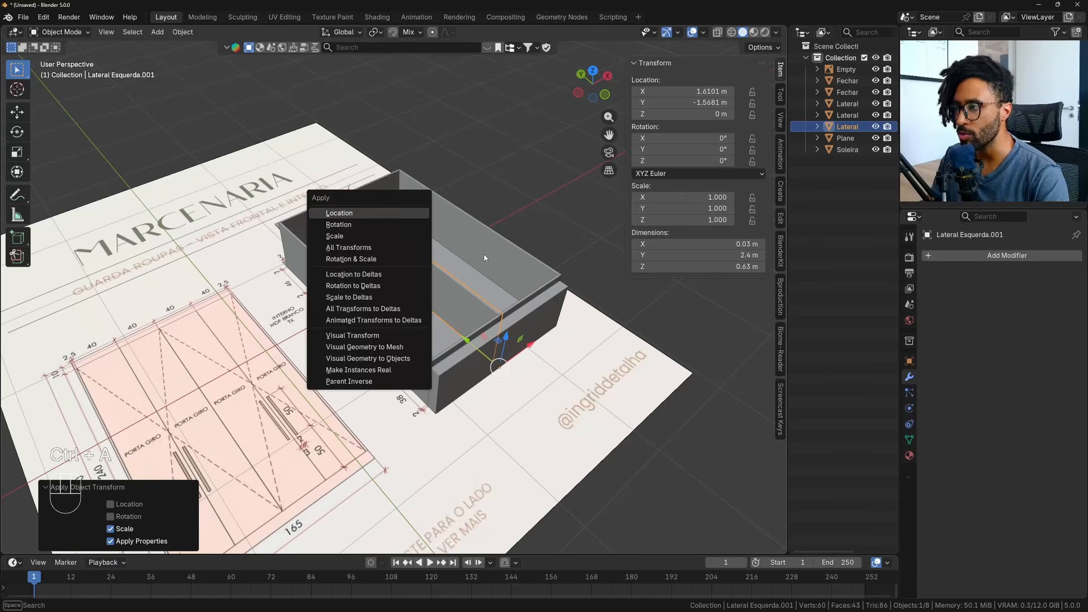
Select every object in the scene and apply the scale transform to all of them.
{"action": "key", "text": "a"}
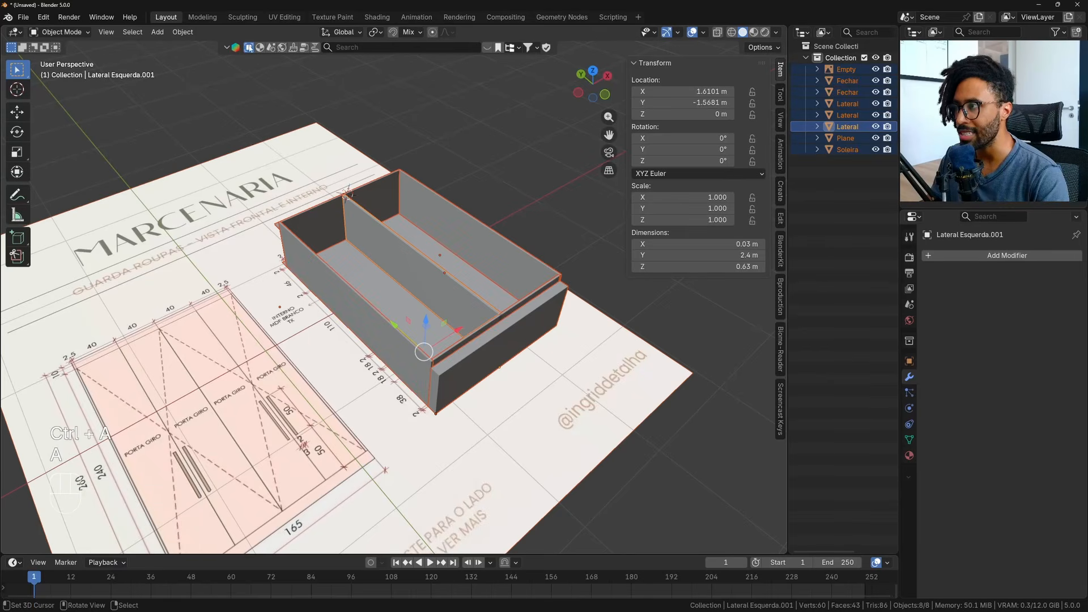
{"action": "left_click", "coordinate": [183, 31]}
{"action": "mouse_move", "coordinate": [223, 94]}
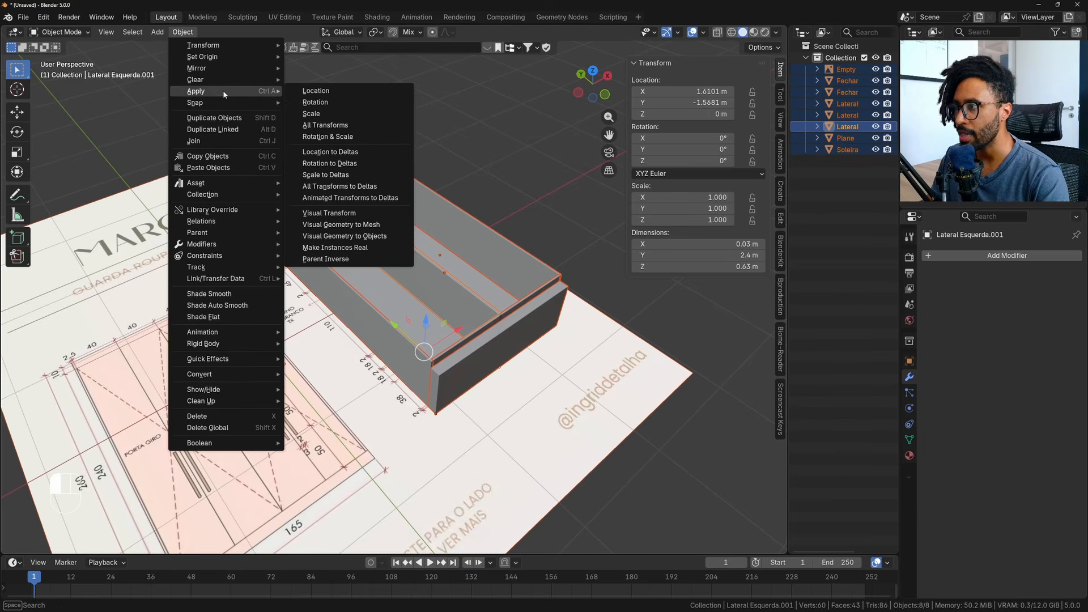
{"action": "left_click", "coordinate": [316, 114]}
Select the central divider and show its lower end close up from the top view.
{"action": "middle_click_drag", "start_coordinate": [503, 292], "coordinate": [466, 293]}
{"action": "scroll", "coordinate": [401, 268], "scroll_direction": "up", "scroll_amount": 3}
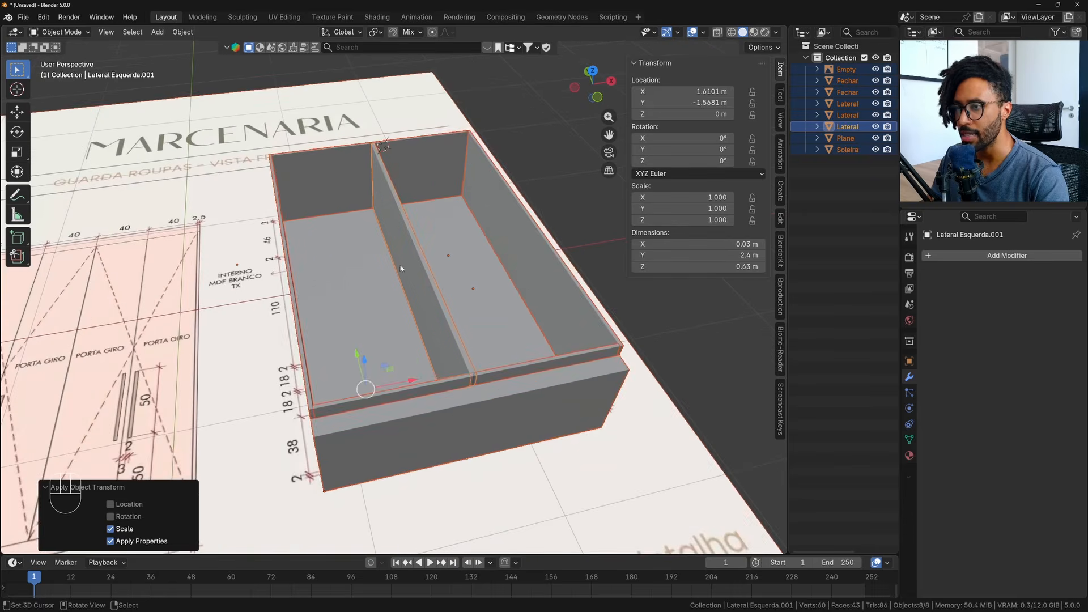
{"action": "left_click", "coordinate": [425, 284]}
{"action": "middle_click_drag", "start_coordinate": [470, 398], "coordinate": [564, 386], "text": "shift"}
{"action": "scroll", "coordinate": [406, 331], "scroll_direction": "up", "scroll_amount": 3}
{"action": "scroll", "coordinate": [549, 399], "scroll_direction": "up", "scroll_amount": 3}
{"action": "scroll", "coordinate": [549, 399], "scroll_direction": "down", "scroll_amount": 2}
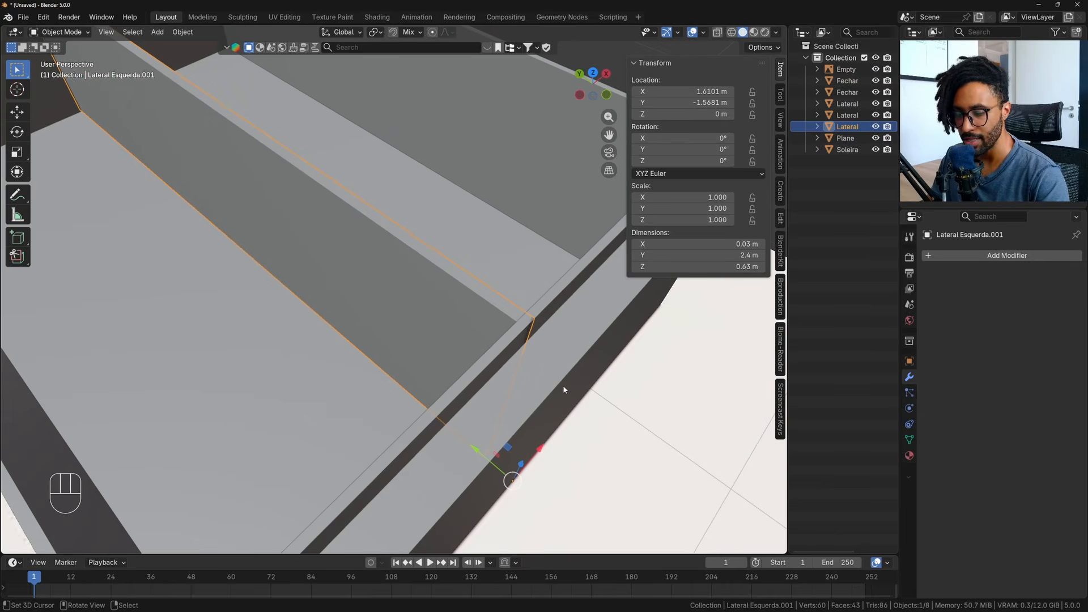
{"action": "left_click", "coordinate": [594, 73]}
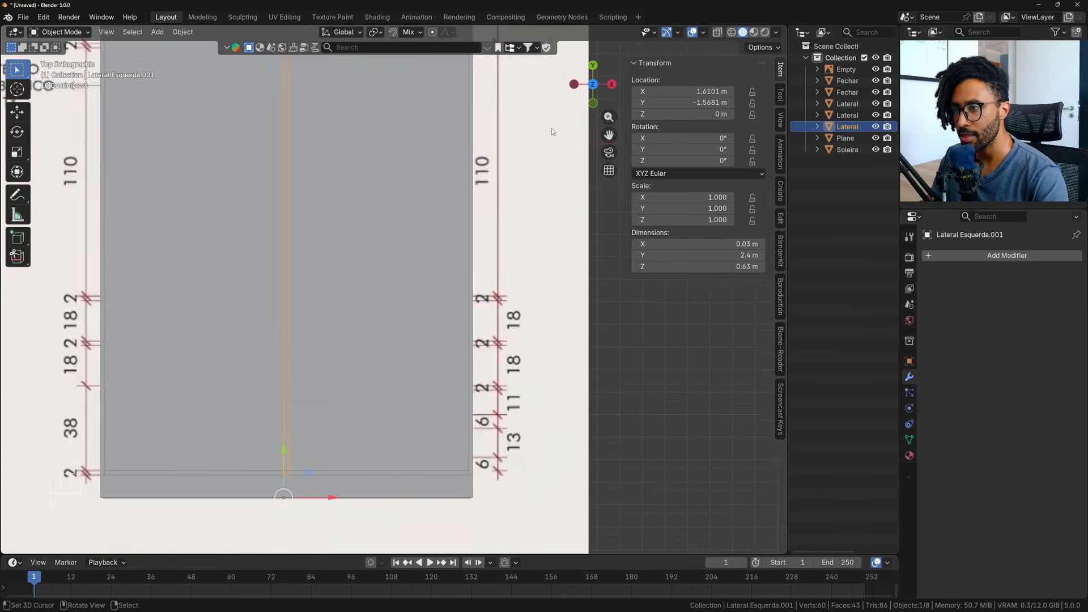
{"action": "middle_click_drag", "start_coordinate": [463, 434], "coordinate": [546, 307], "text": "shift"}
{"action": "scroll", "coordinate": [448, 347], "scroll_direction": "up", "scroll_amount": 9}
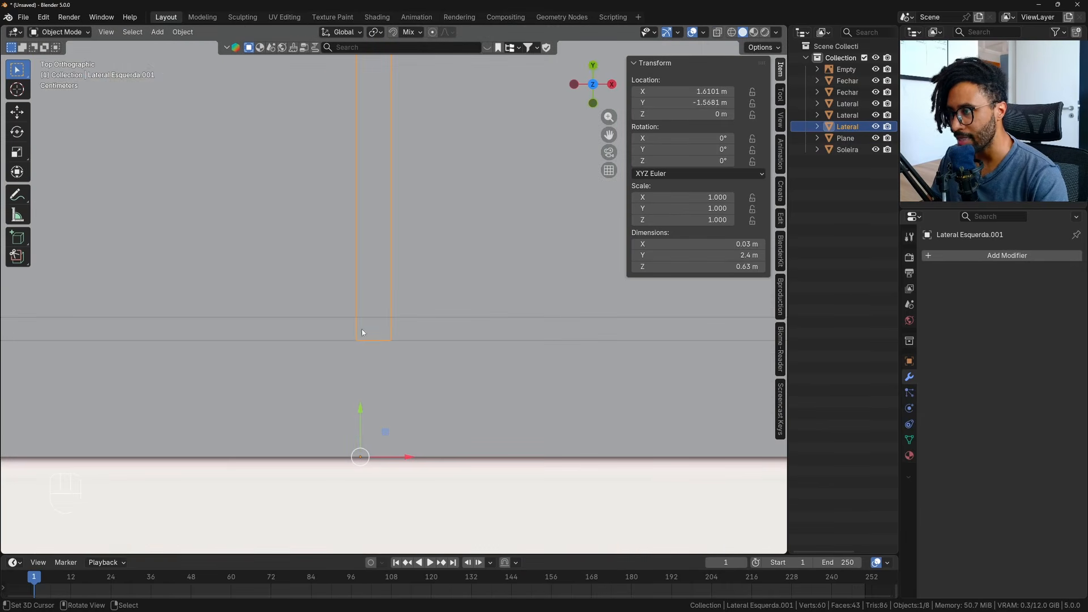
Add Edge as a snap target and move the divider's lower-end vertices along Y to the bottom board's inner edge.
{"action": "key", "text": "Tab"}
{"action": "scroll", "coordinate": [396, 289], "scroll_direction": "down", "scroll_amount": 7}
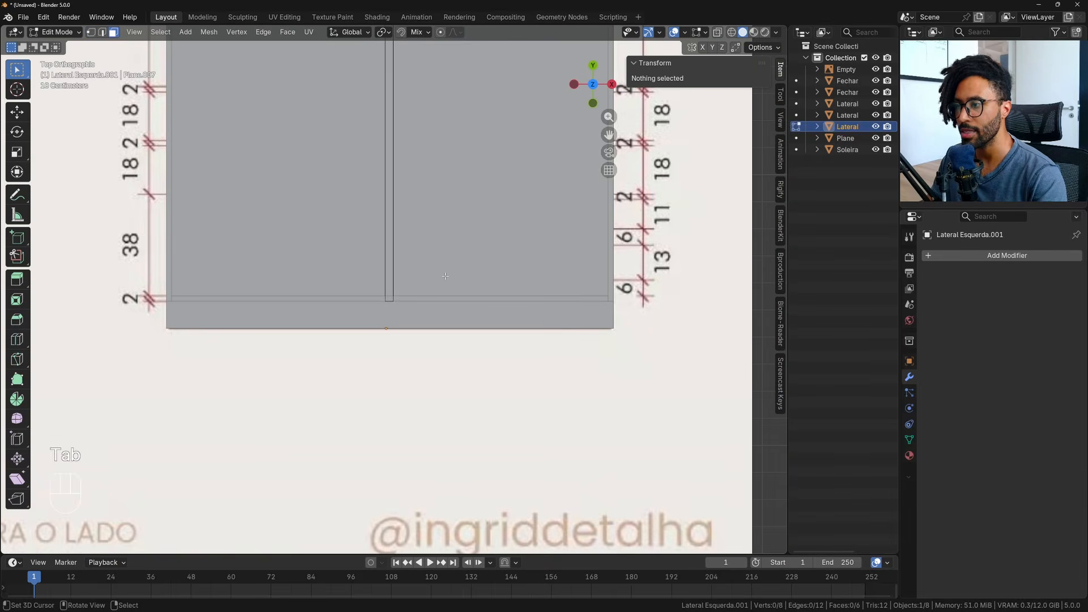
{"action": "key", "text": "1"}
{"action": "left_click_drag", "start_coordinate": [446, 276], "coordinate": [375, 309]}
{"action": "scroll", "coordinate": [383, 278], "scroll_direction": "up", "scroll_amount": 5}
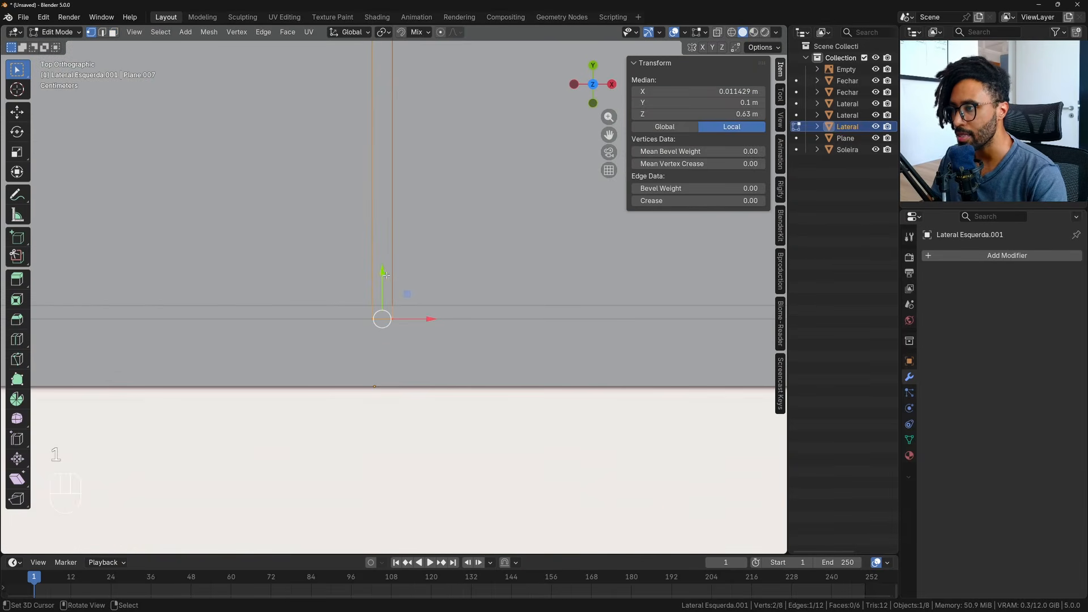
{"action": "left_click", "coordinate": [422, 32]}
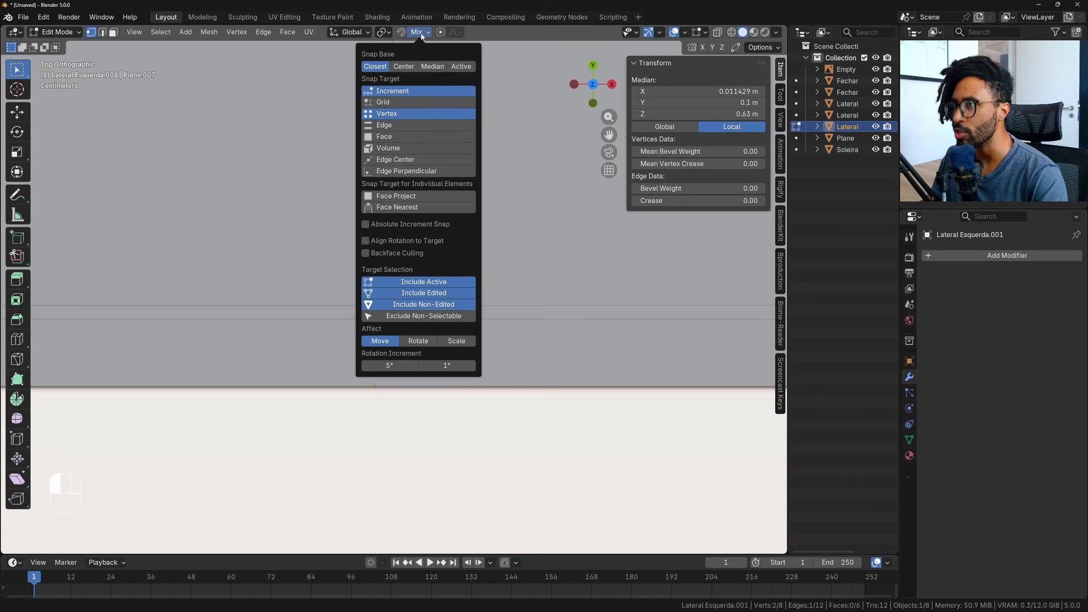
{"action": "left_click", "coordinate": [389, 125], "text": "shift"}
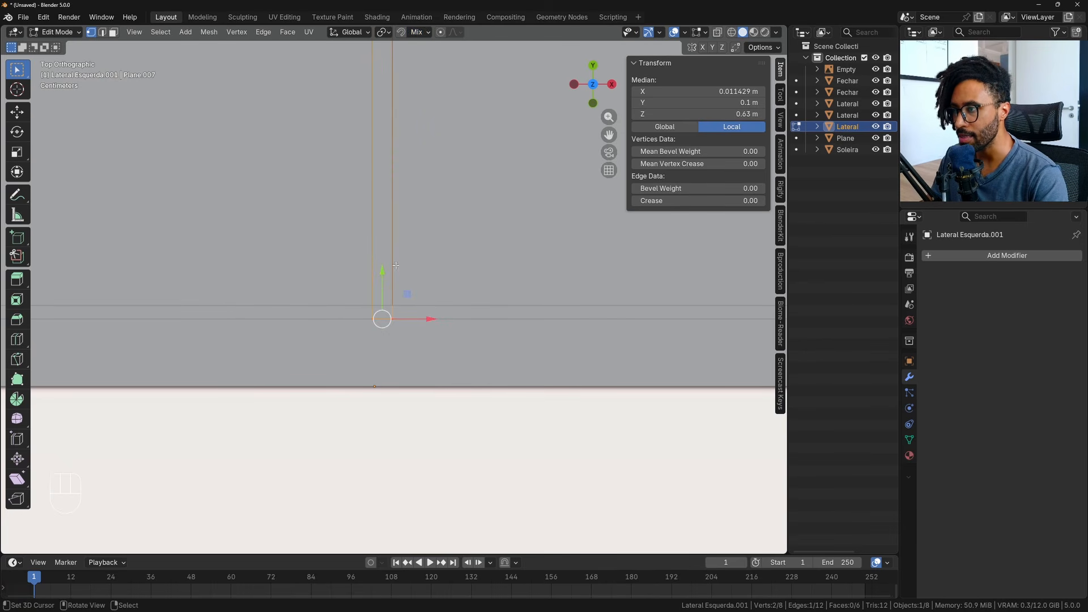
{"action": "left_click_drag", "start_coordinate": [379, 271], "coordinate": [404, 300]}
Show the model in wireframe and select the four vertices at the divider's lower end.
{"action": "middle_click_drag", "start_coordinate": [404, 301], "coordinate": [466, 274]}
{"action": "scroll", "coordinate": [466, 274], "scroll_direction": "up", "scroll_amount": 1}
{"action": "left_click_drag", "start_coordinate": [459, 328], "coordinate": [411, 205]}
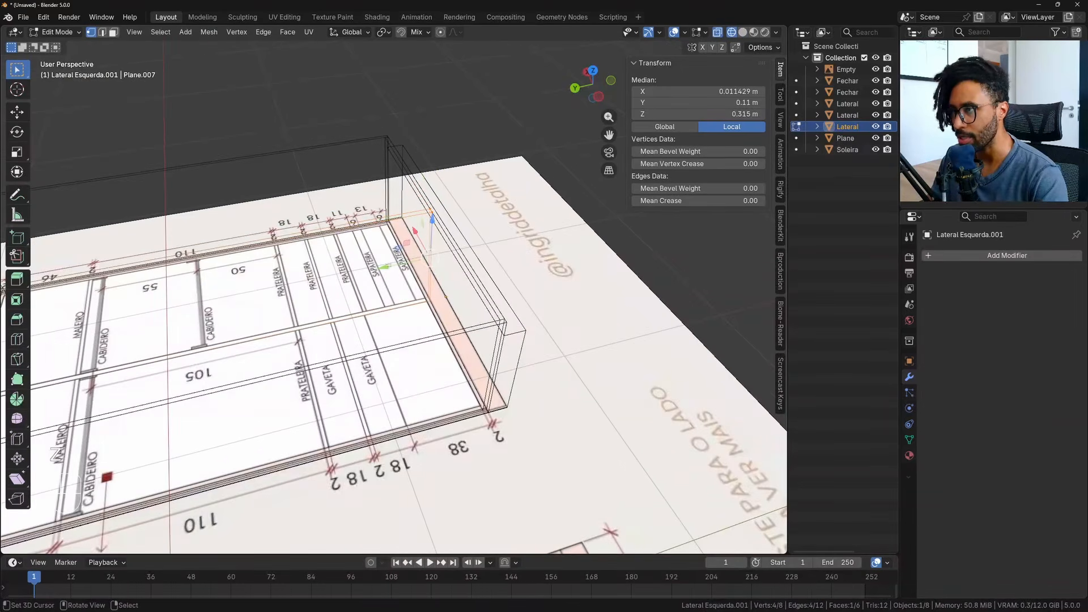
Select the four vertices at the divider's upper end and move them -0.02 m along Y to the top board's inner edge.
{"action": "scroll", "coordinate": [412, 205], "scroll_direction": "down", "scroll_amount": 3}
{"action": "middle_click_drag", "start_coordinate": [411, 205], "coordinate": [287, 191]}
{"action": "left_click_drag", "start_coordinate": [288, 191], "coordinate": [336, 305]}
{"action": "key", "text": "KP_7"}
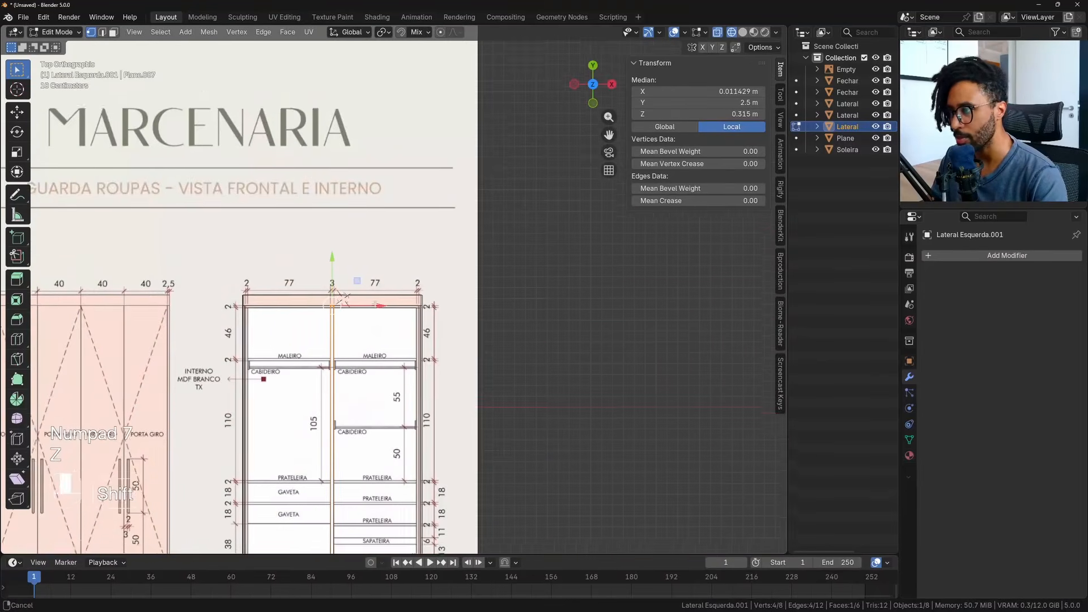
{"action": "middle_click_drag", "start_coordinate": [375, 305], "coordinate": [468, 206], "text": "shift"}
{"action": "scroll", "coordinate": [470, 204], "scroll_direction": "up", "scroll_amount": 6}
{"action": "middle_click_drag", "start_coordinate": [474, 138], "coordinate": [408, 467], "text": "shift"}
{"action": "scroll", "coordinate": [409, 464], "scroll_direction": "up", "scroll_amount": 4}
{"action": "middle_click_drag", "start_coordinate": [427, 404], "coordinate": [406, 275], "text": "shift"}
{"action": "scroll", "coordinate": [407, 275], "scroll_direction": "up", "scroll_amount": 3}
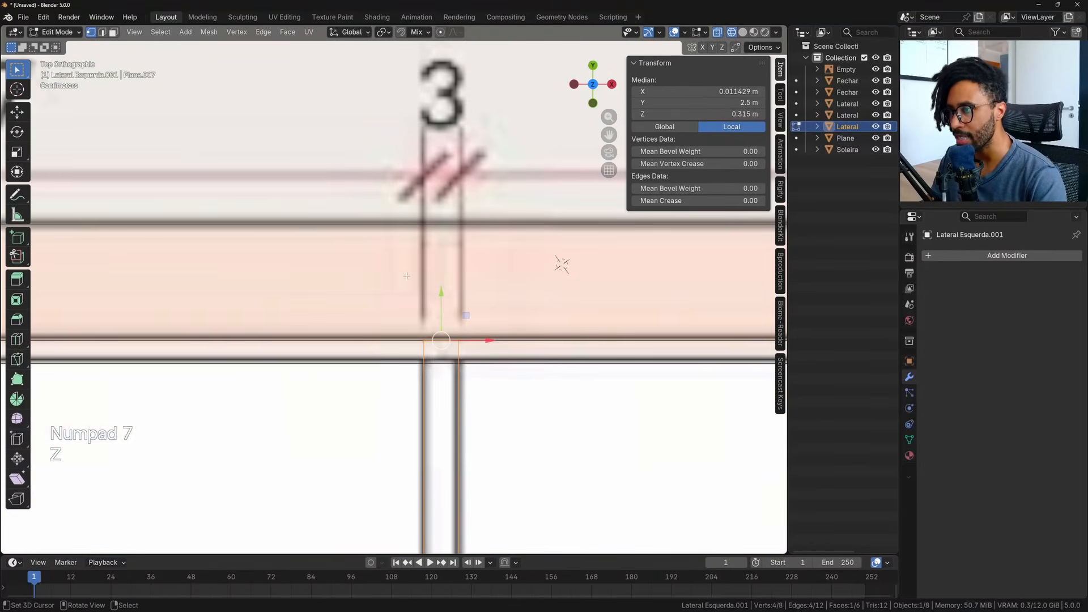
{"action": "left_click_drag", "start_coordinate": [441, 295], "coordinate": [442, 360], "text": "ctrl"}
Return to solid shading, leave mesh editing of the divider, and deselect everything.
{"action": "scroll", "coordinate": [442, 360], "scroll_direction": "down", "scroll_amount": 11}
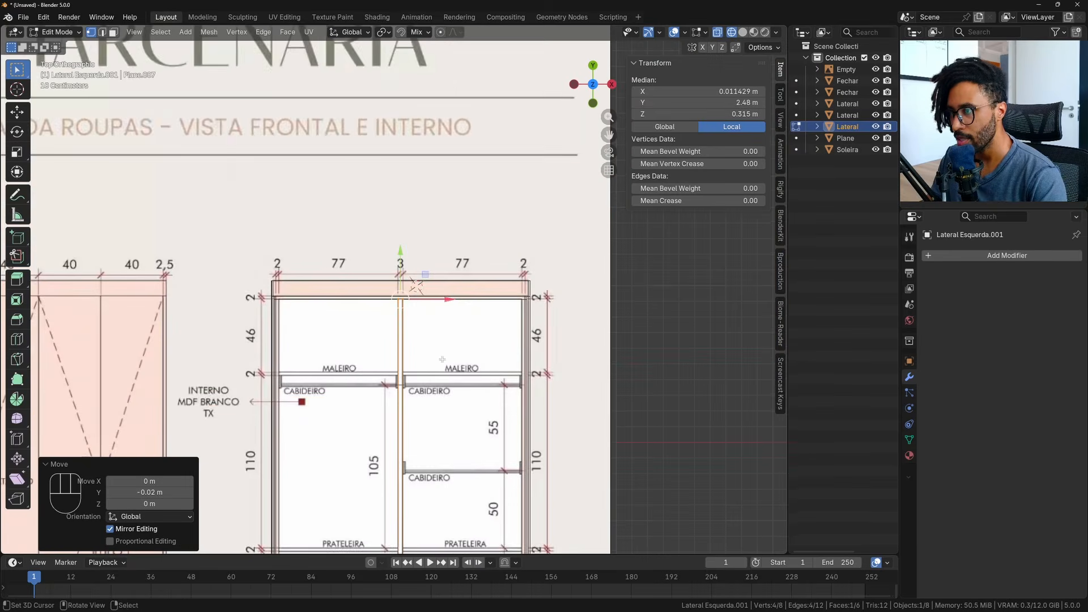
{"action": "middle_click_drag", "start_coordinate": [442, 359], "coordinate": [457, 223], "text": "shift"}
{"action": "scroll", "coordinate": [443, 303], "scroll_direction": "down", "scroll_amount": 1}
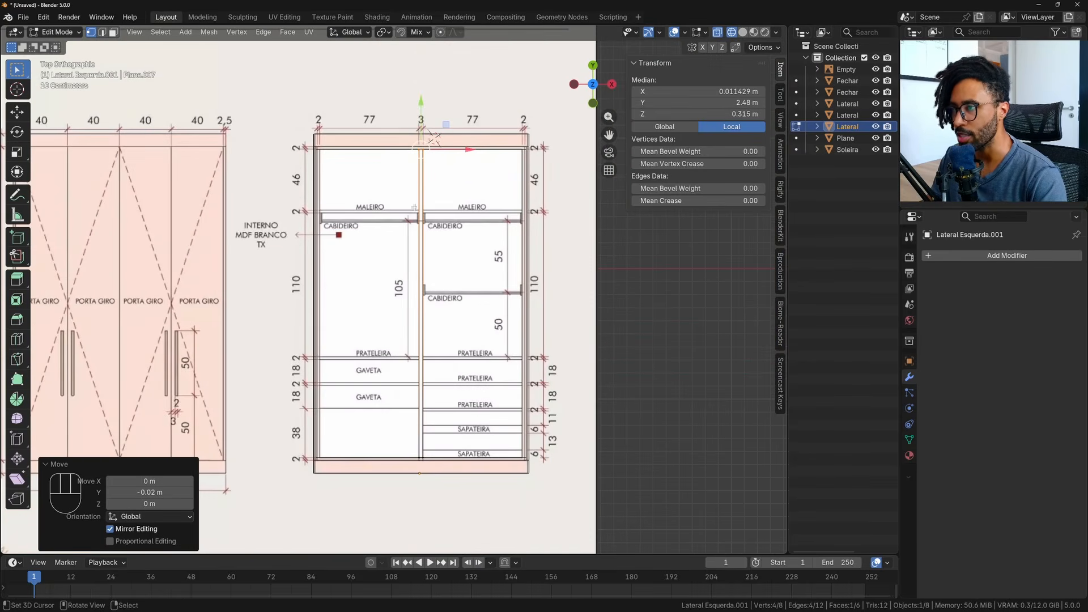
{"action": "key", "text": "z"}
{"action": "left_click", "coordinate": [558, 226]}
{"action": "mouse_move", "coordinate": [558, 226]}
{"action": "middle_mouse_down"}
{"action": "mouse_move", "coordinate": [493, 237]}
{"action": "mouse_move", "coordinate": [557, 246]}
{"action": "mouse_move", "coordinate": [407, 275]}
{"action": "middle_mouse_up"}
{"action": "key", "text": "Tab"}
{"action": "key", "text": "alt+a"}
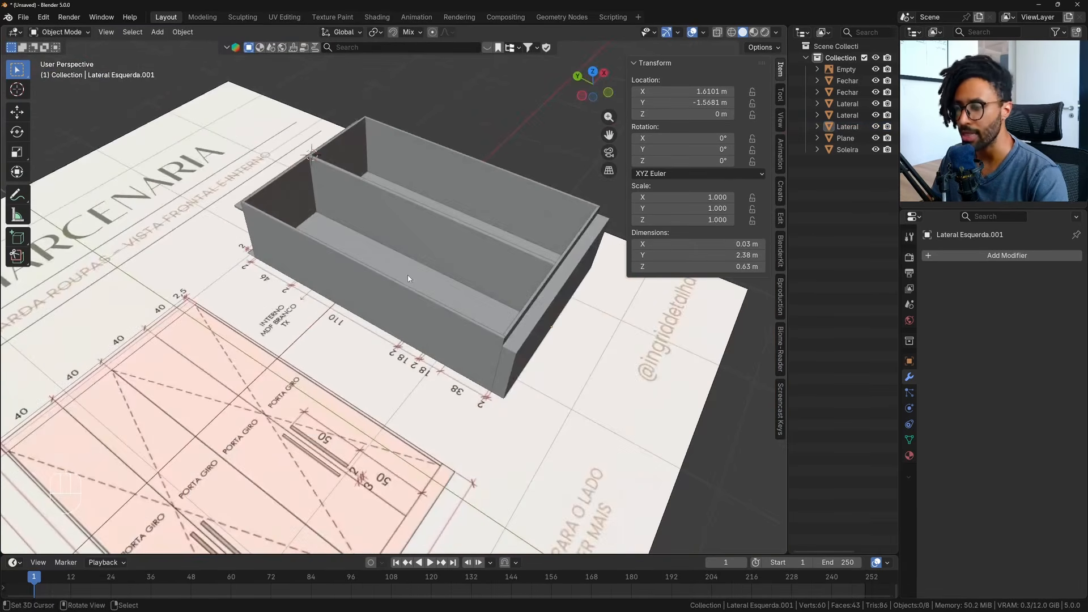
Show the internal drawing in wireframe from the top, select the panel Fechamento interno, and hide the transform sidebar.
{"action": "key", "text": "KP_7"}
{"action": "key", "text": "z"}
{"action": "left_click", "coordinate": [346, 275]}
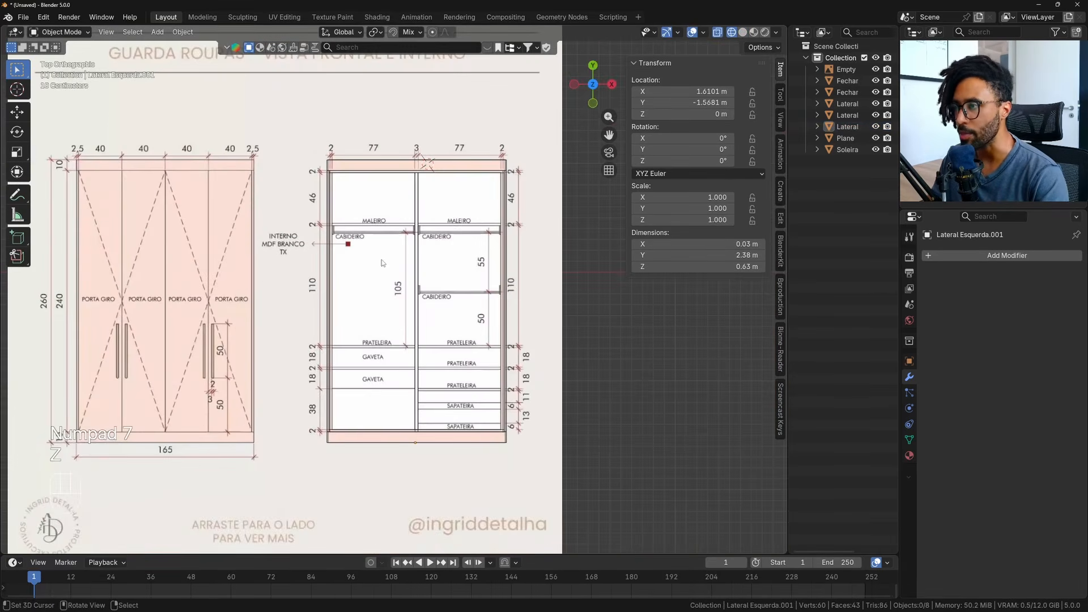
{"action": "scroll", "coordinate": [383, 263], "scroll_direction": "up", "scroll_amount": 2}
{"action": "middle_click_drag", "start_coordinate": [479, 227], "coordinate": [478, 280], "text": "shift"}
{"action": "scroll", "coordinate": [479, 279], "scroll_direction": "up", "scroll_amount": 2}
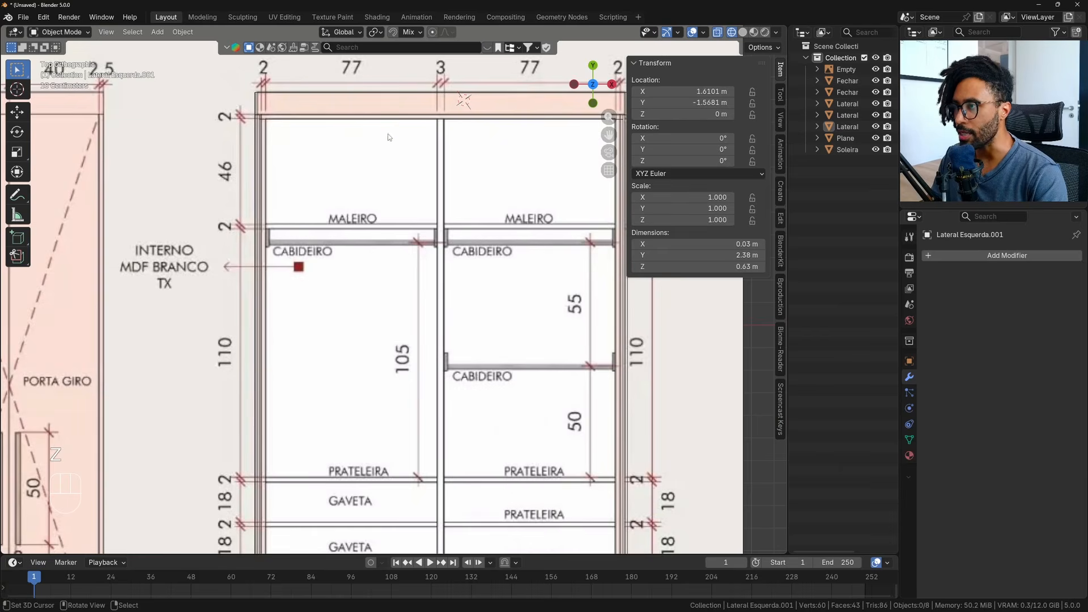
{"action": "left_click", "coordinate": [390, 119]}
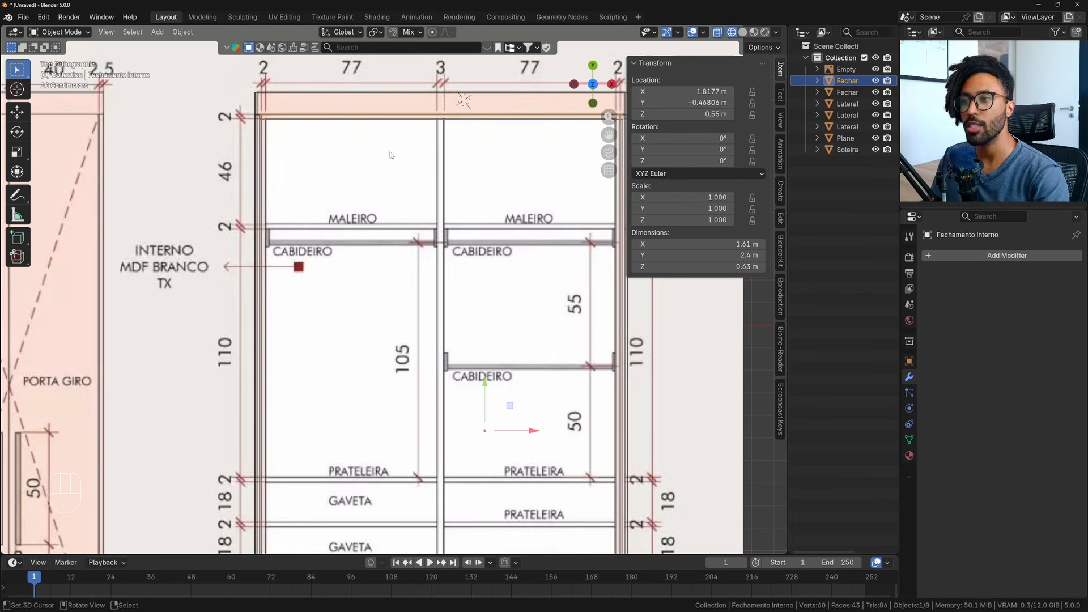
{"action": "key", "text": "n"}
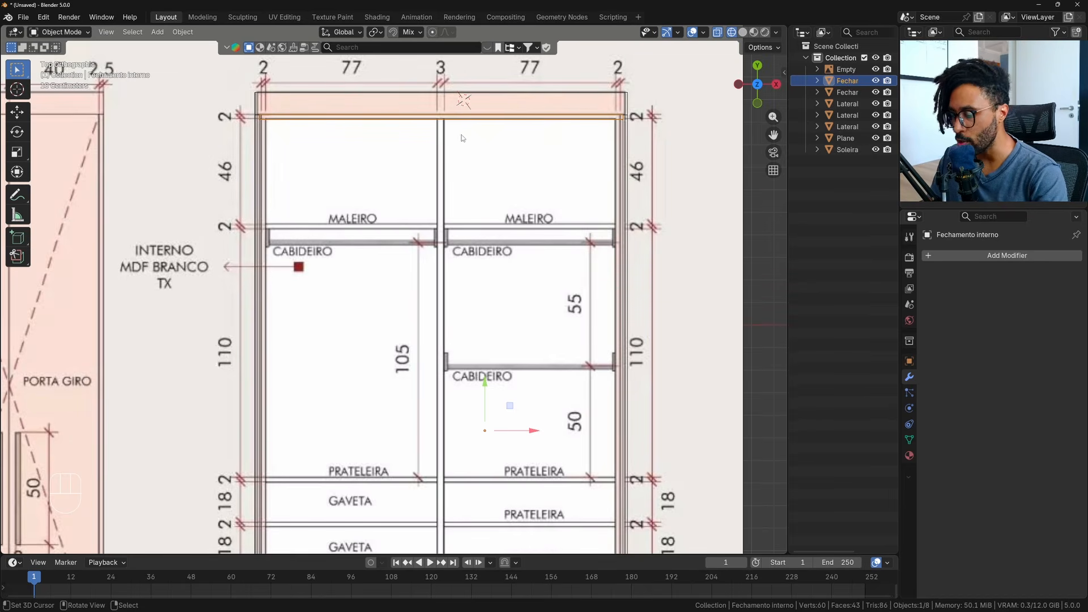
Duplicate Fechamento interno and place the copy -0.5 m along Y with snapping, near the MALEIRO shelf.
{"action": "key", "text": "shift+d"}
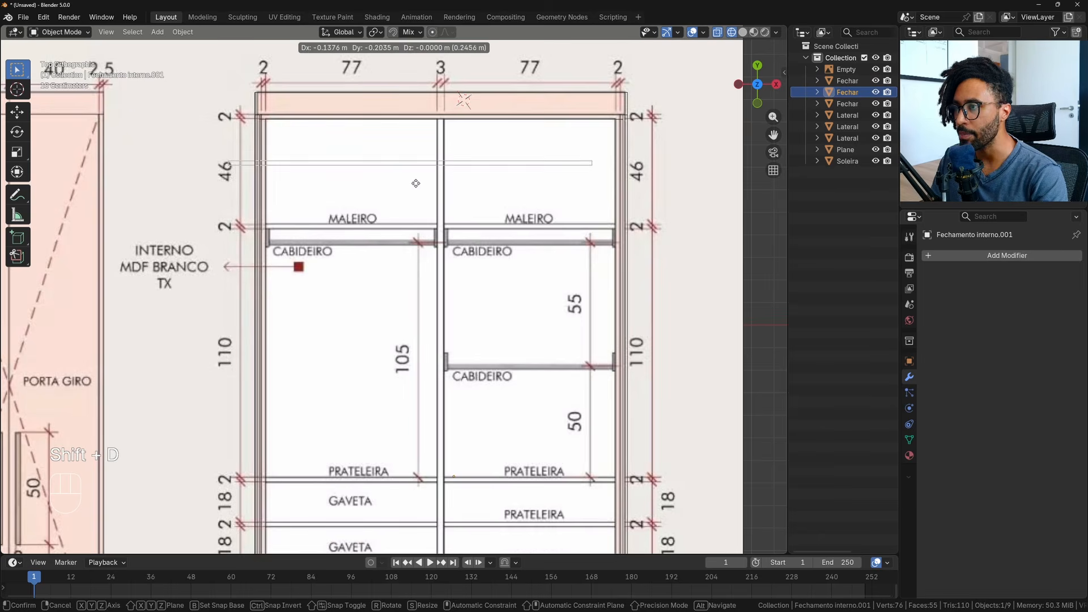
{"action": "key", "text": "y"}
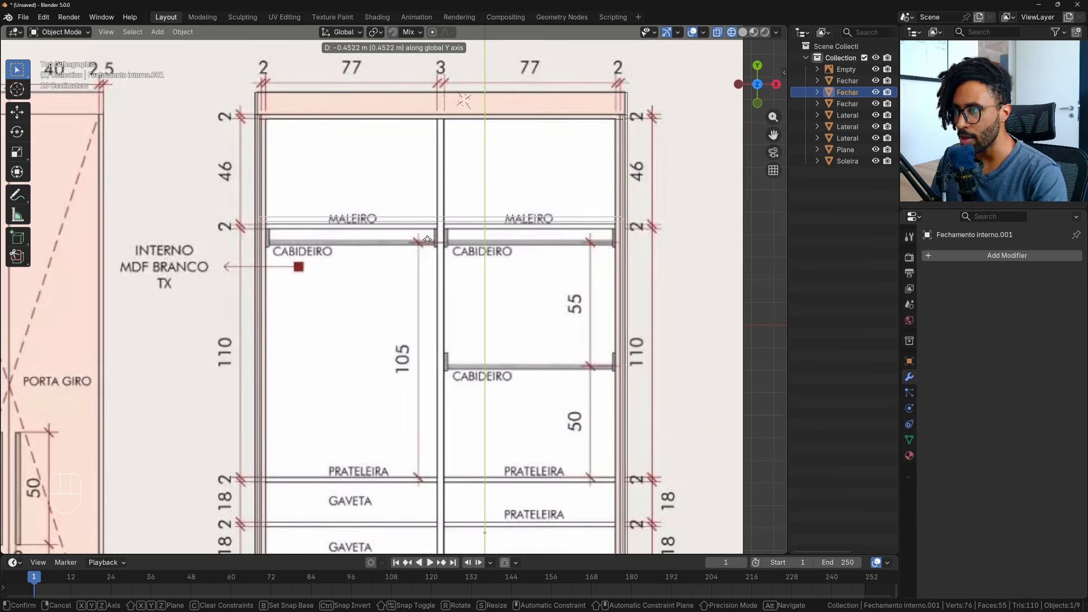
{"action": "key", "text": "ctrl"}
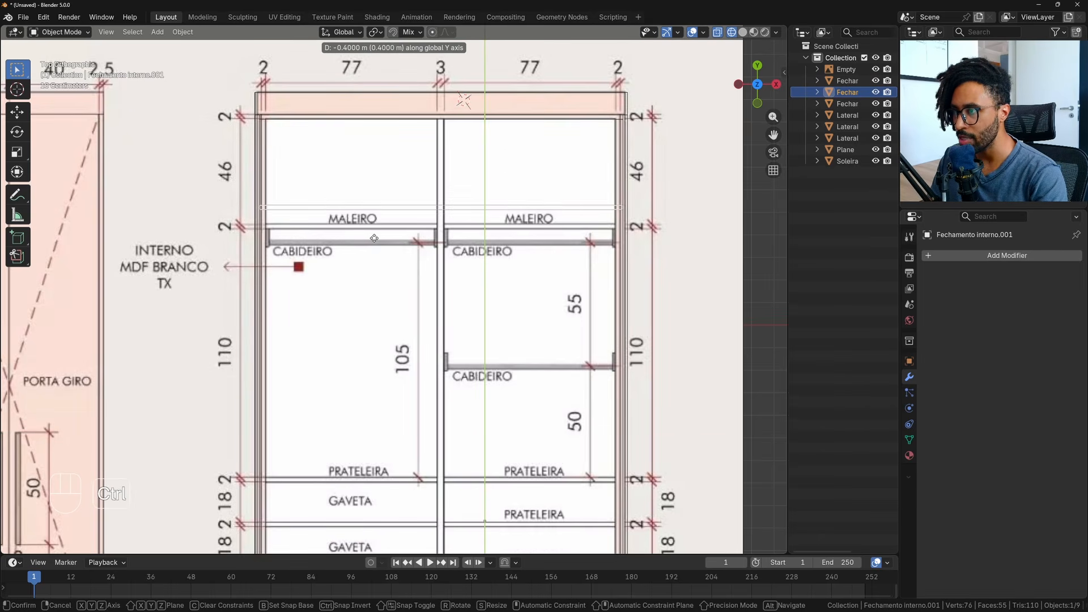
{"action": "left_click", "coordinate": [374, 238]}
Move the Fechamento interno copy 0.02 m along Y to align it with the MALEIRO shelf in the drawing.
{"action": "scroll", "coordinate": [381, 248], "scroll_direction": "up", "scroll_amount": 6}
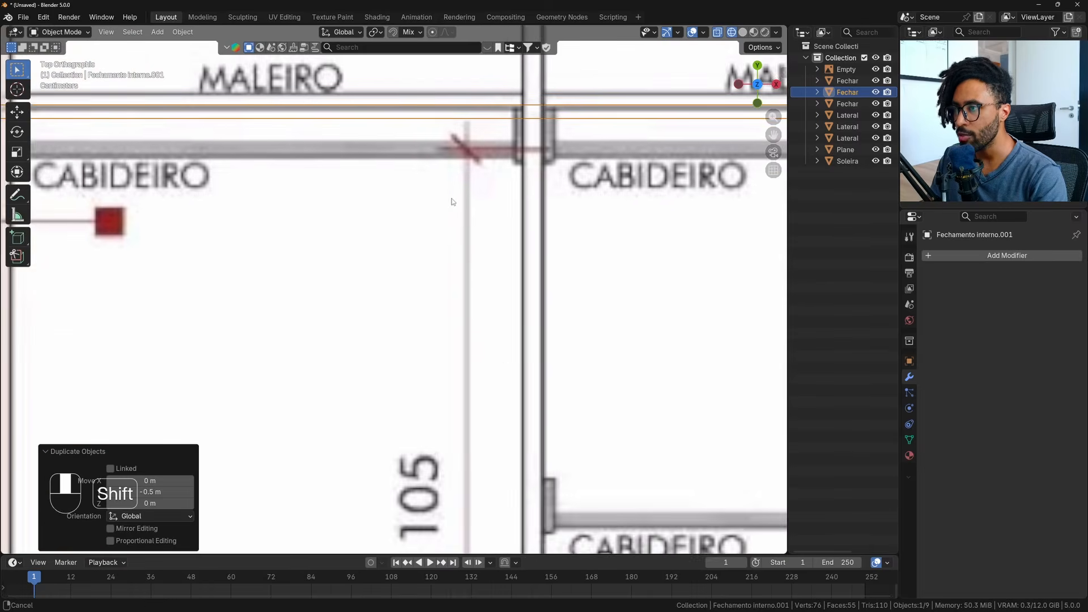
{"action": "middle_click_drag", "start_coordinate": [452, 201], "coordinate": [437, 335], "text": "shift"}
{"action": "scroll", "coordinate": [429, 323], "scroll_direction": "up", "scroll_amount": 5}
{"action": "key", "text": "g"}
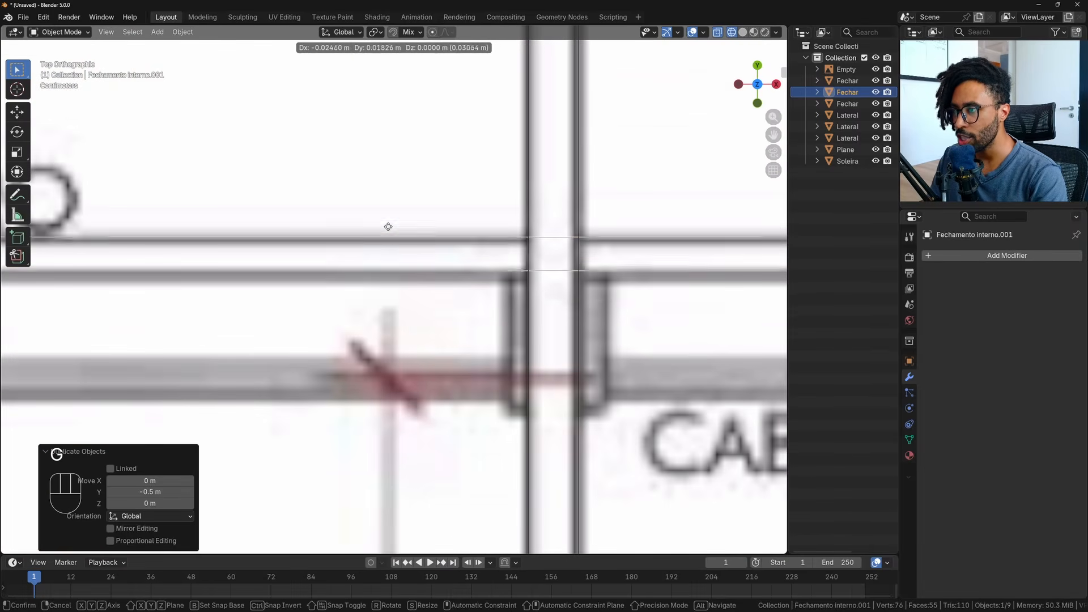
{"action": "middle_click_drag", "start_coordinate": [425, 262], "coordinate": [443, 214]}
{"action": "key", "text": "ctrl"}
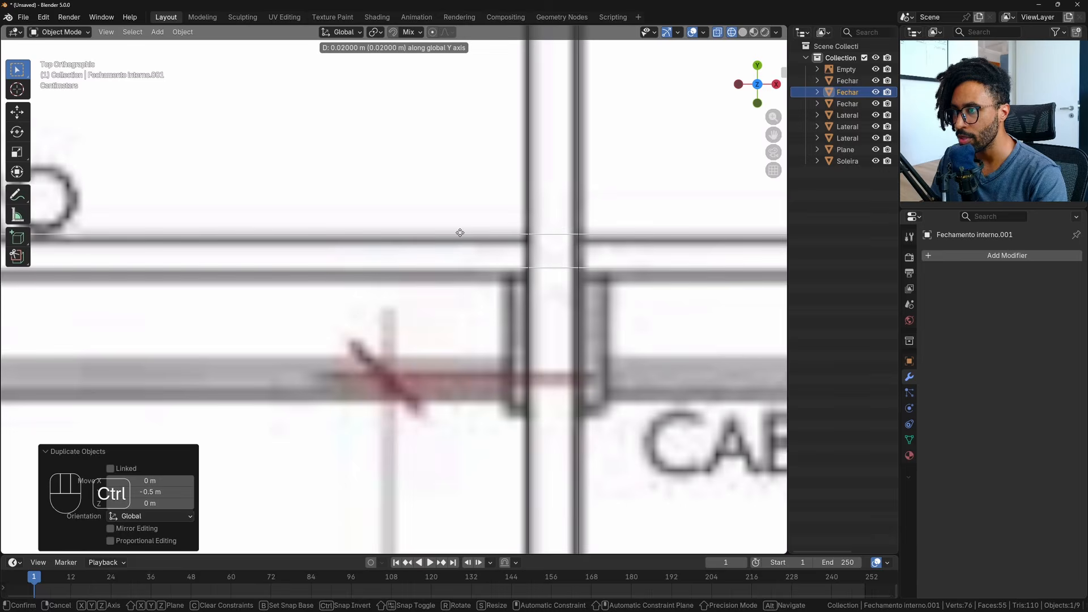
{"action": "left_click", "coordinate": [460, 233]}
{"action": "scroll", "coordinate": [363, 288], "scroll_direction": "down", "scroll_amount": 7}
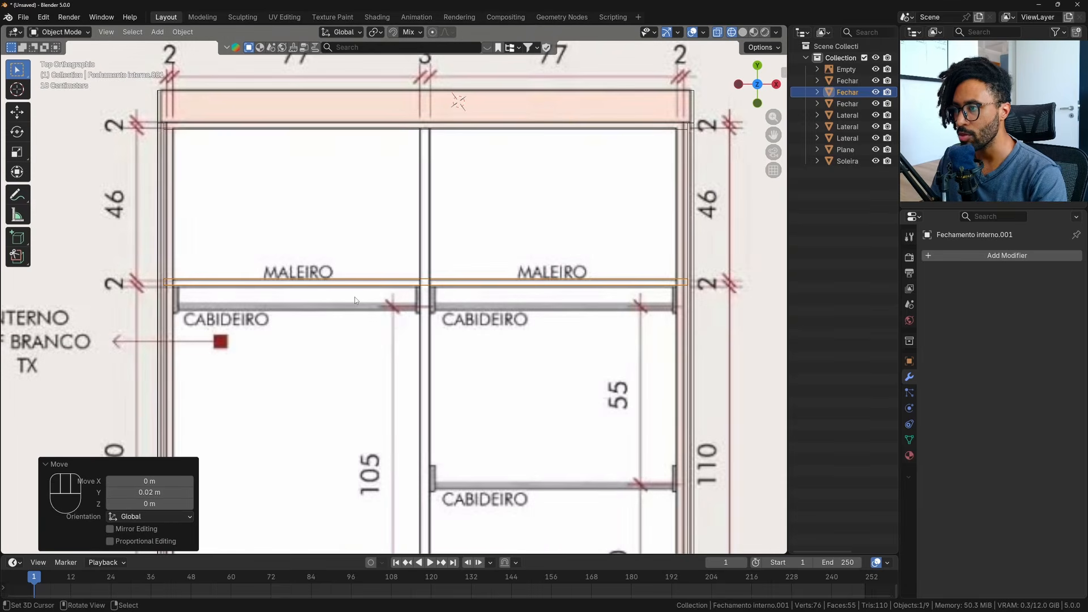
Edit the shelf's mesh and move the four vertices at its right end -0.02 m along X.
{"action": "scroll", "coordinate": [355, 301], "scroll_direction": "down", "scroll_amount": 1}
{"action": "middle_click_drag", "start_coordinate": [372, 297], "coordinate": [418, 249], "text": "shift"}
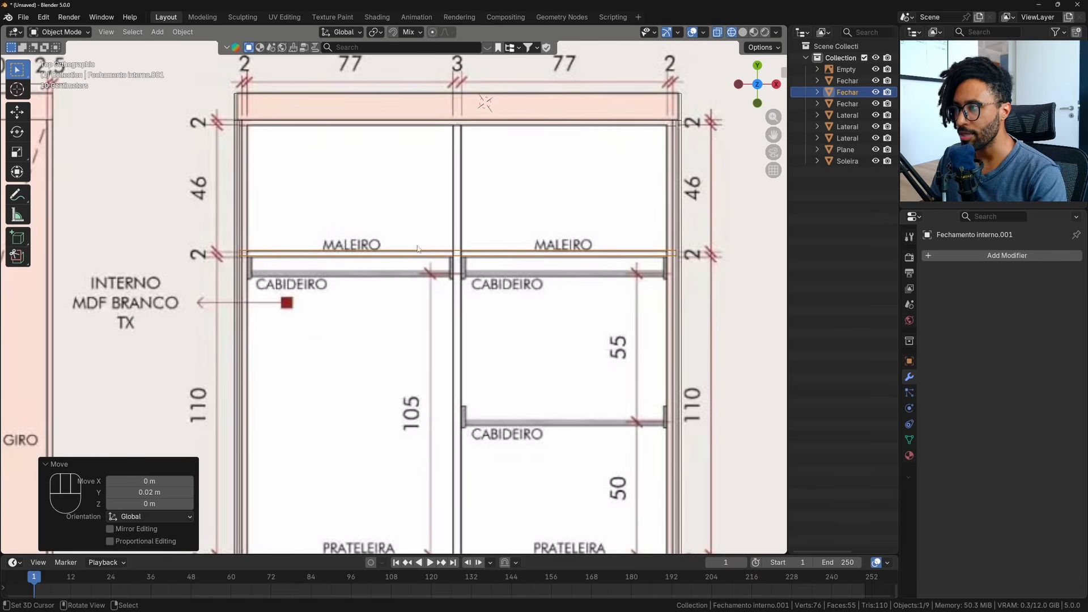
{"action": "key", "text": "Tab"}
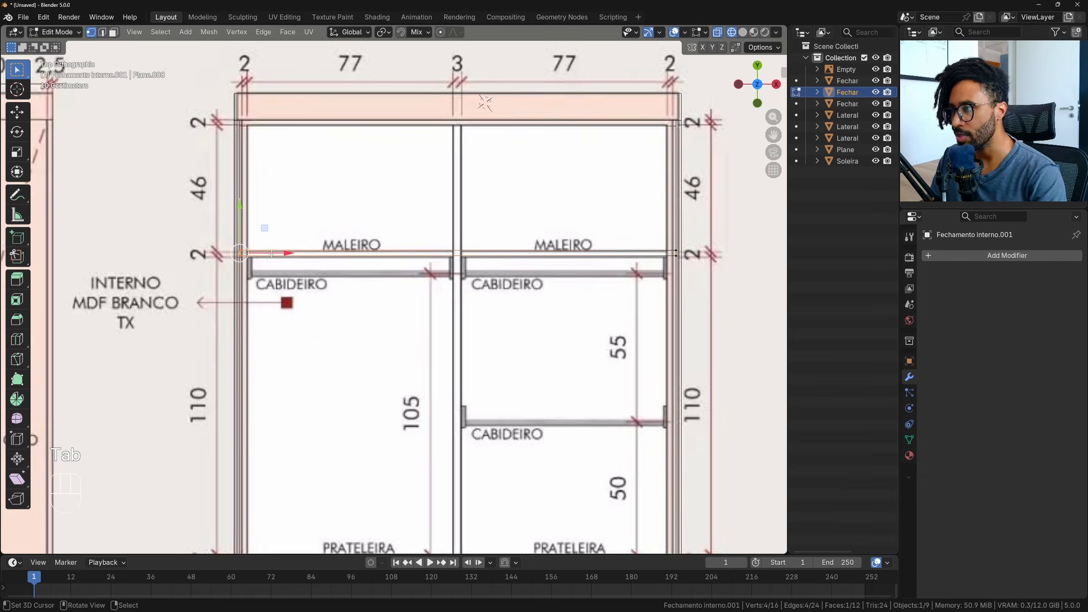
{"action": "left_click_drag", "start_coordinate": [287, 254], "coordinate": [242, 203]}
{"action": "left_click_drag", "start_coordinate": [628, 230], "coordinate": [673, 230]}
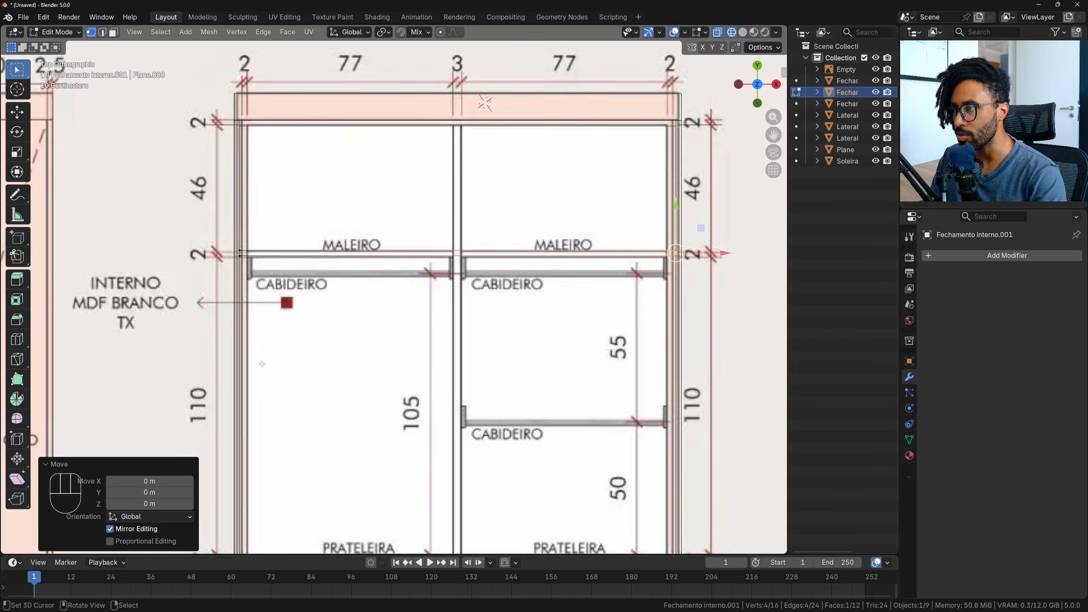
{"action": "scroll", "coordinate": [261, 364], "scroll_direction": "down", "scroll_amount": 1}
{"action": "scroll", "coordinate": [336, 296], "scroll_direction": "up", "scroll_amount": 2}
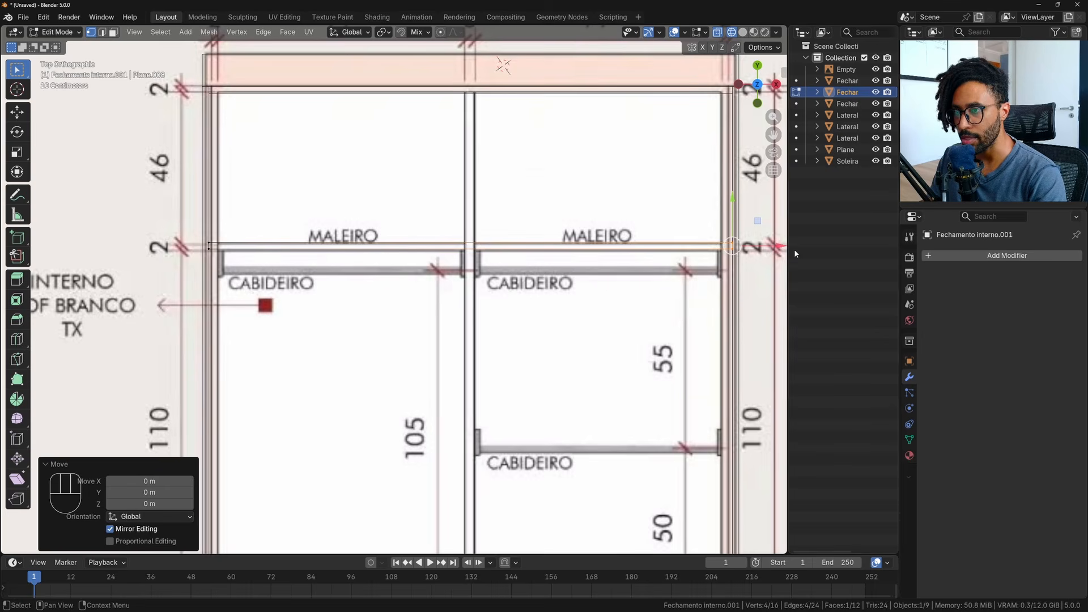
{"action": "left_click_drag", "start_coordinate": [780, 246], "coordinate": [744, 250]}
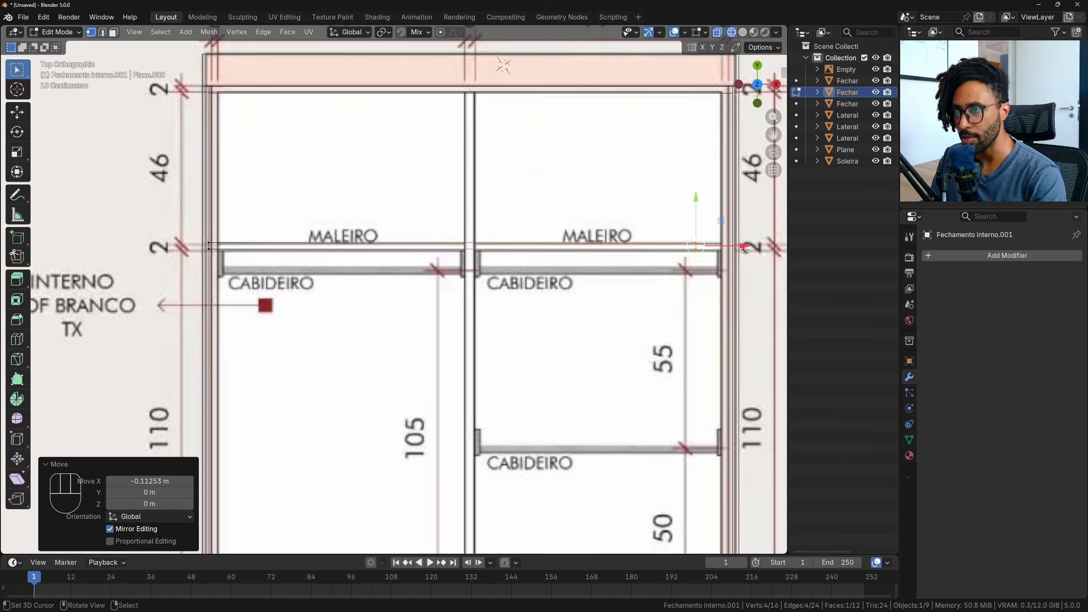
{"action": "left_click", "coordinate": [135, 481]}
{"action": "type", "text": "-.02"}
{"action": "key", "text": "Return"}
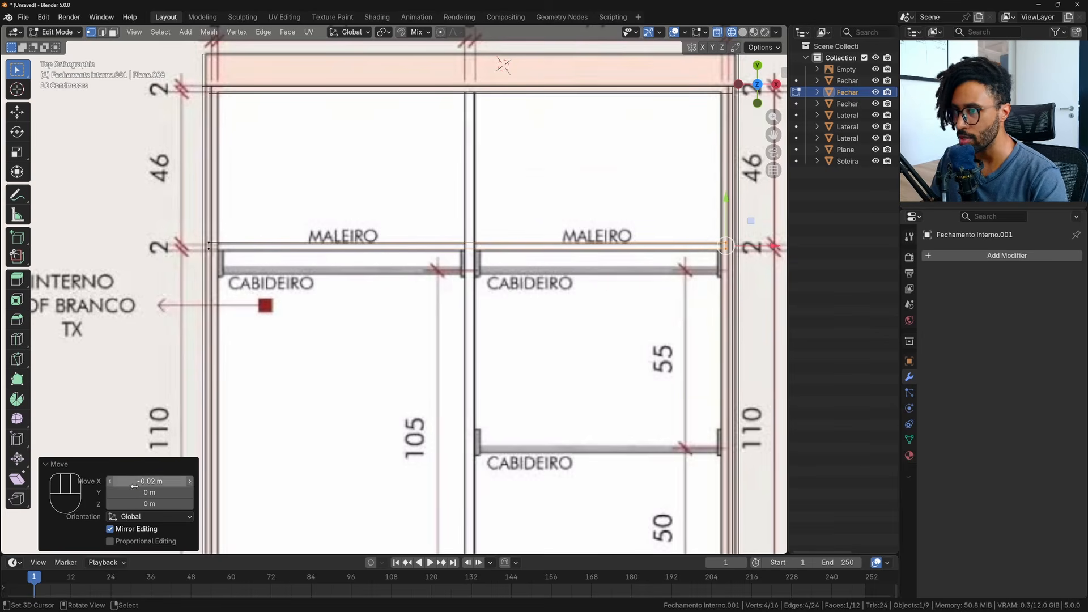
Move the four vertices at the shelf's left end 0.02 m along X and leave mesh editing.
{"action": "left_click_drag", "start_coordinate": [172, 202], "coordinate": [253, 291]}
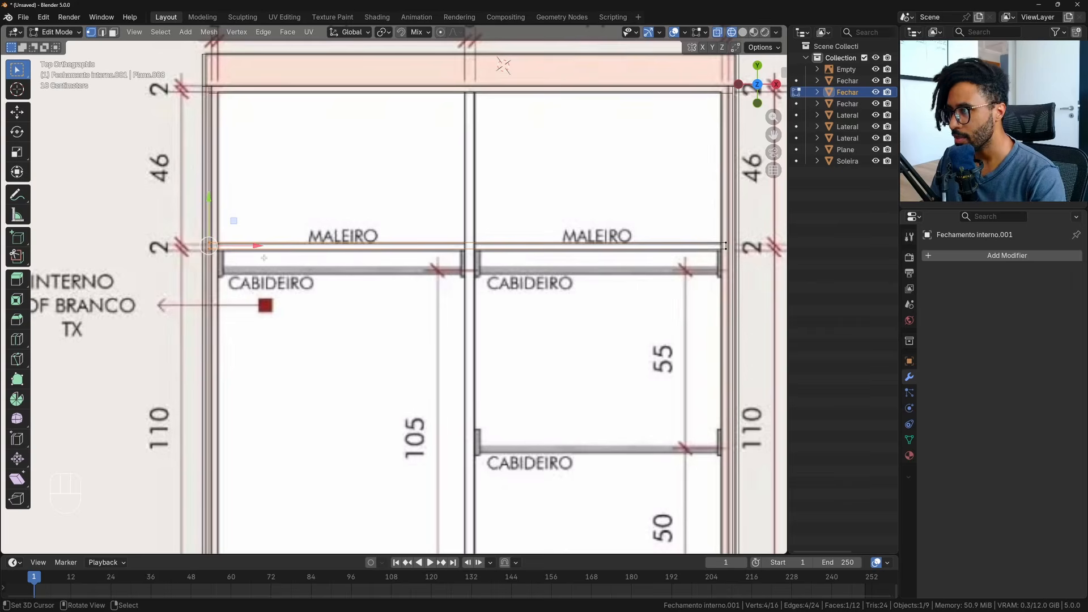
{"action": "left_click_drag", "start_coordinate": [258, 246], "coordinate": [286, 246]}
{"action": "left_click", "coordinate": [161, 482]}
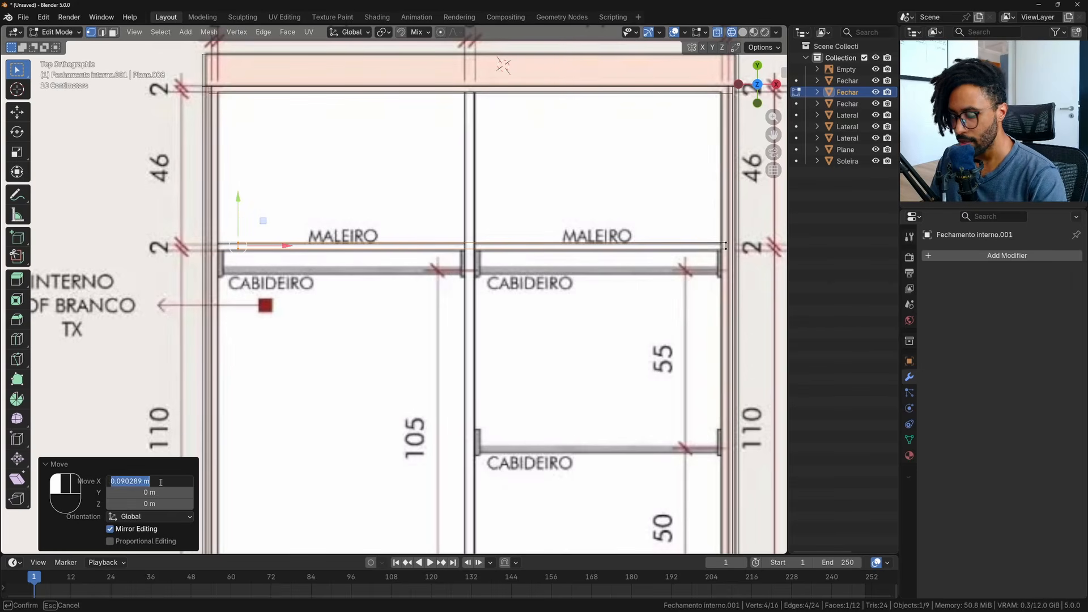
{"action": "type", "text": ".02"}
{"action": "key", "text": "Return"}
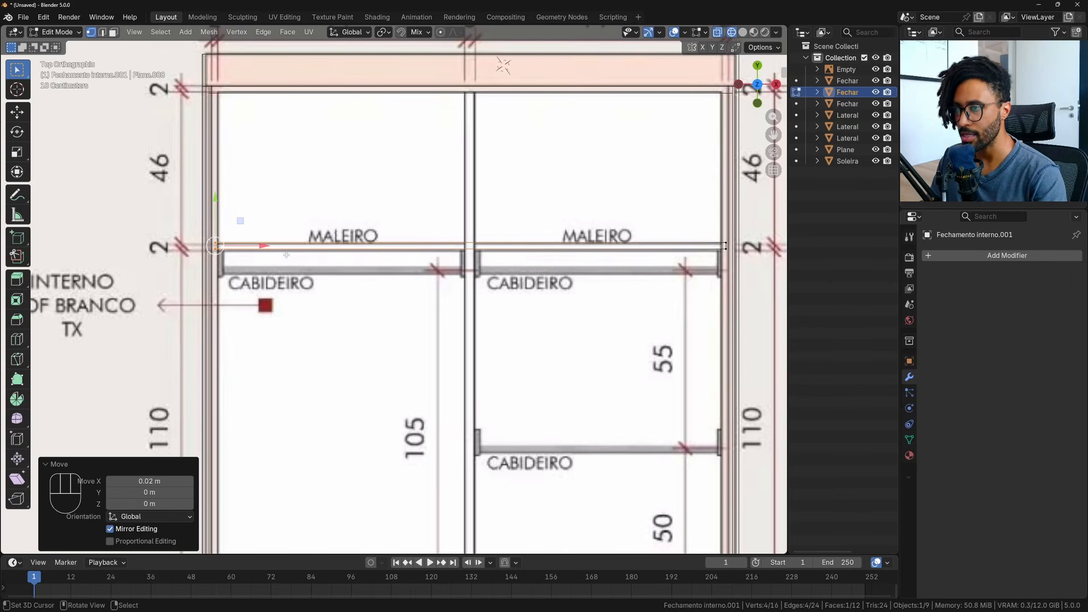
{"action": "key", "text": "Tab"}
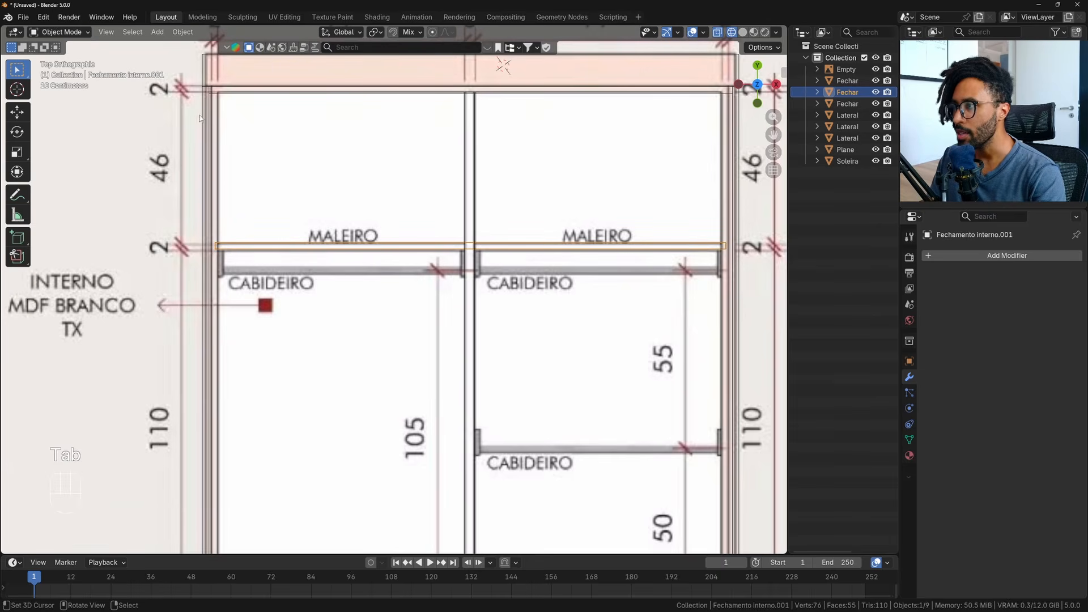
Duplicate the side panel Lateral Esquerda and snap the copy 0.02 m along X, against its inner face.
{"action": "left_click", "coordinate": [210, 104]}
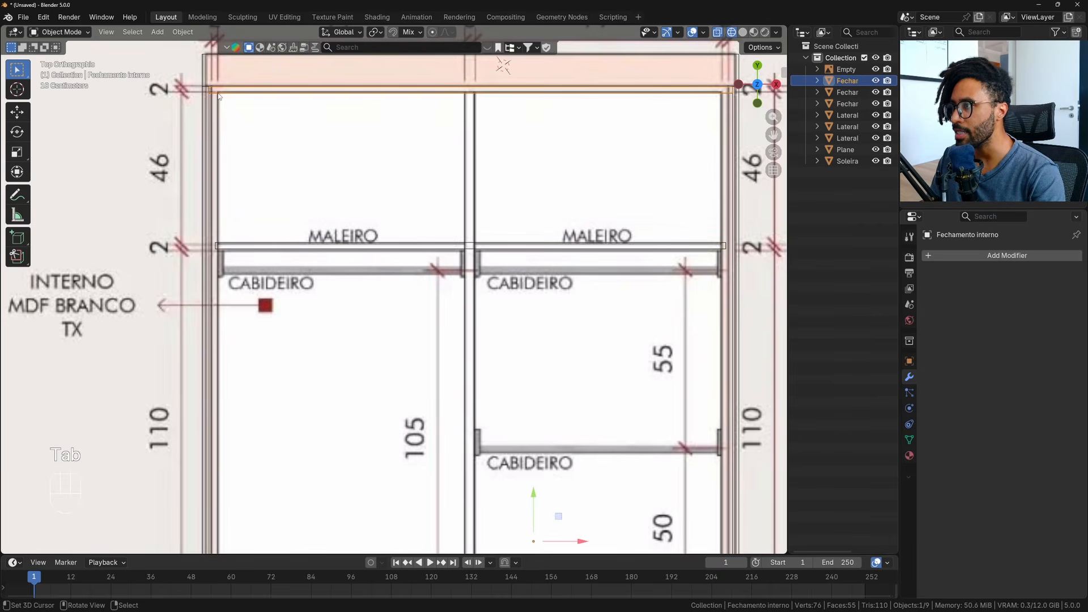
{"action": "left_click", "coordinate": [210, 104]}
{"action": "left_click", "coordinate": [211, 105]}
{"action": "scroll", "coordinate": [210, 105], "scroll_direction": "down", "scroll_amount": 5}
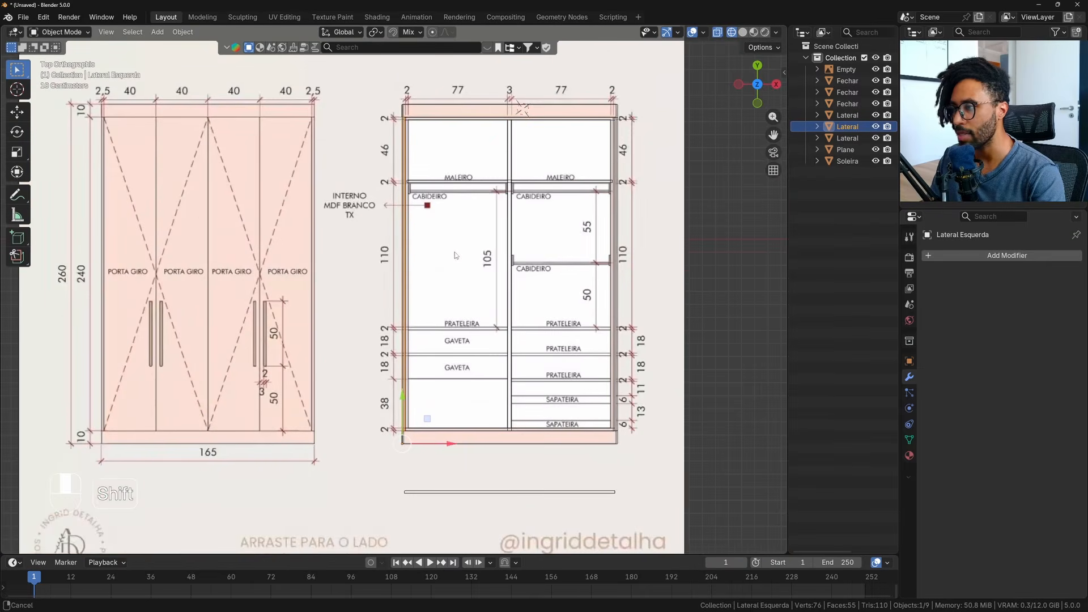
{"action": "scroll", "coordinate": [421, 310], "scroll_direction": "up", "scroll_amount": 2}
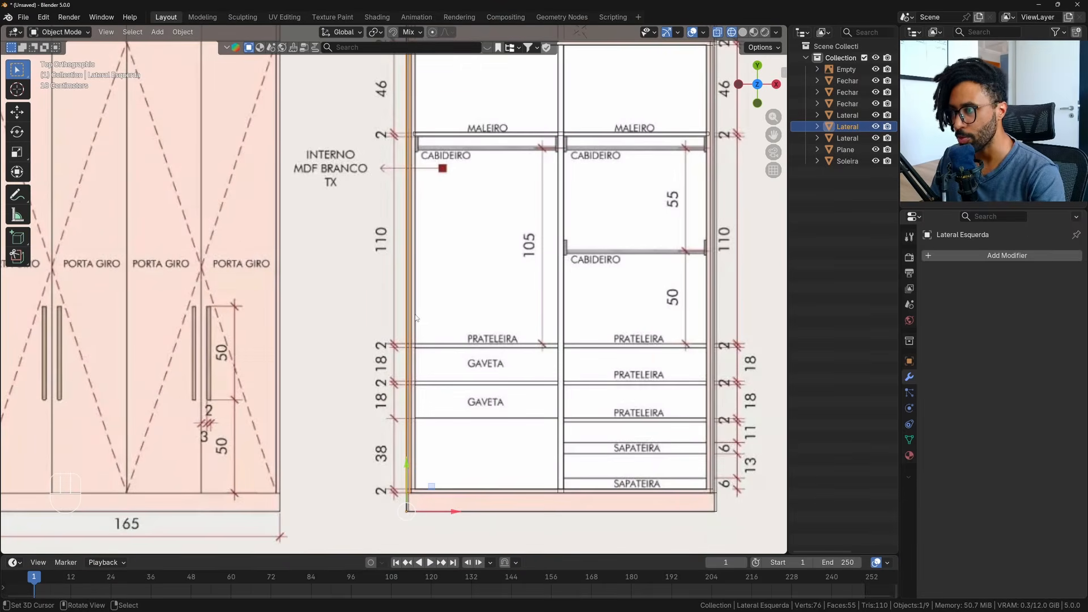
{"action": "scroll", "coordinate": [417, 319], "scroll_direction": "up", "scroll_amount": 6}
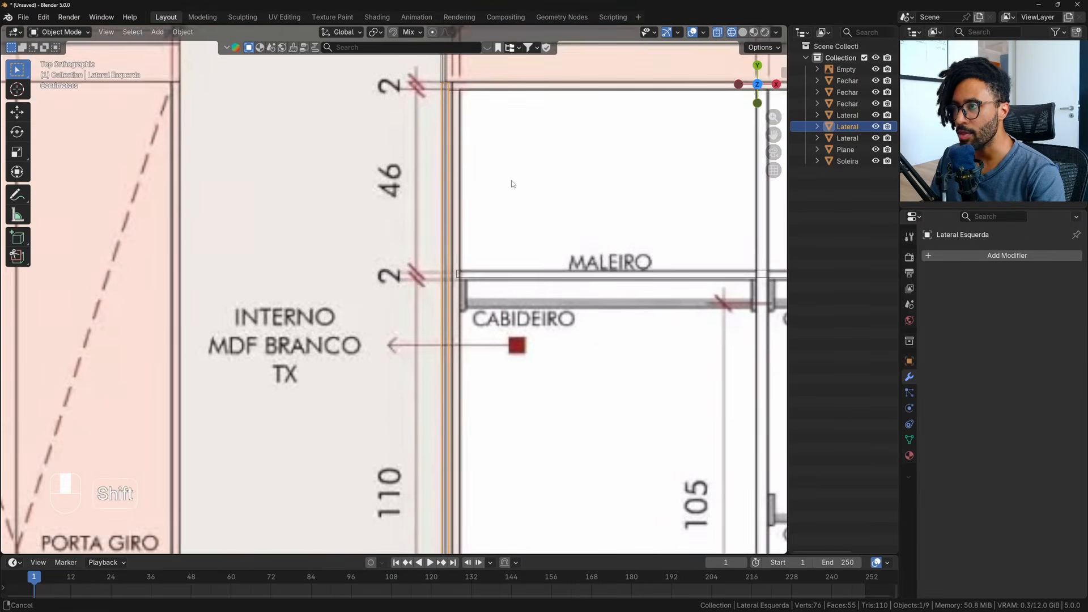
{"action": "key", "text": "shift"}
{"action": "key", "text": "shift+d"}
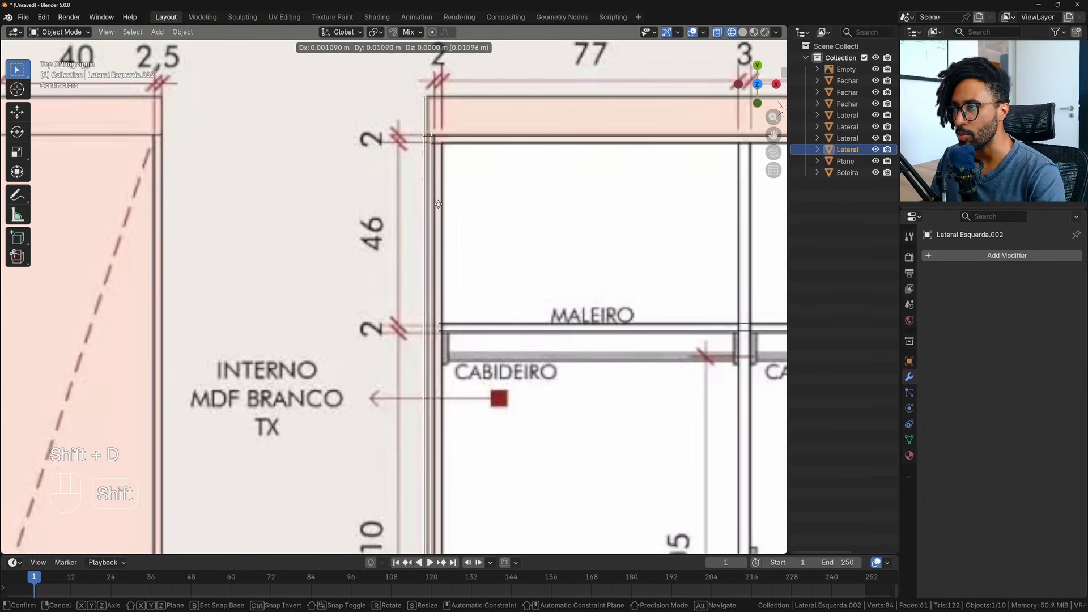
{"action": "middle_click_drag", "start_coordinate": [493, 187], "coordinate": [520, 198]}
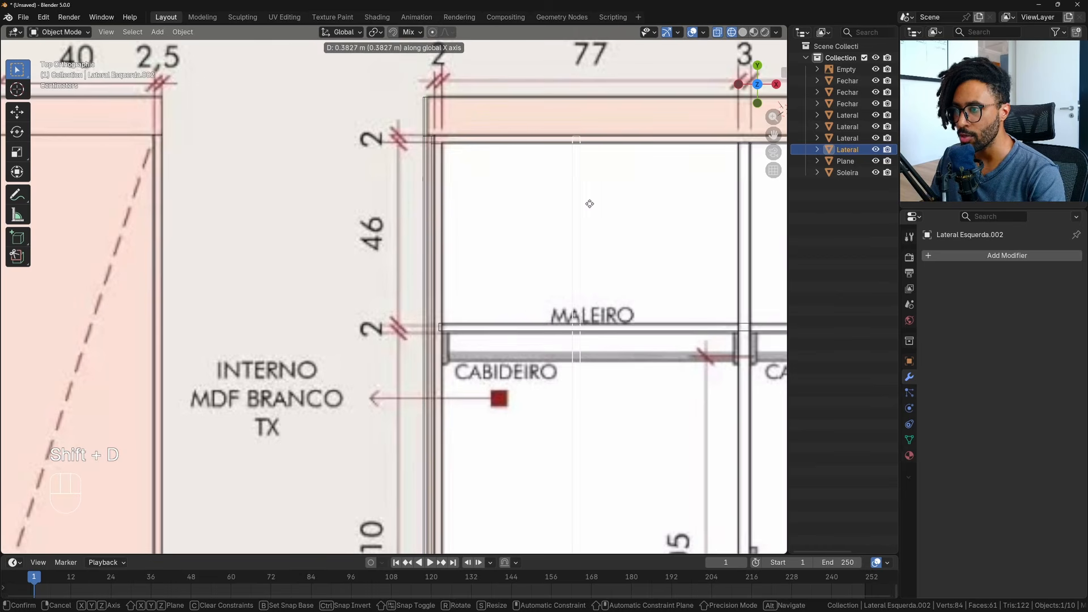
{"action": "key", "text": "ctrl"}
{"action": "left_click", "coordinate": [439, 325]}
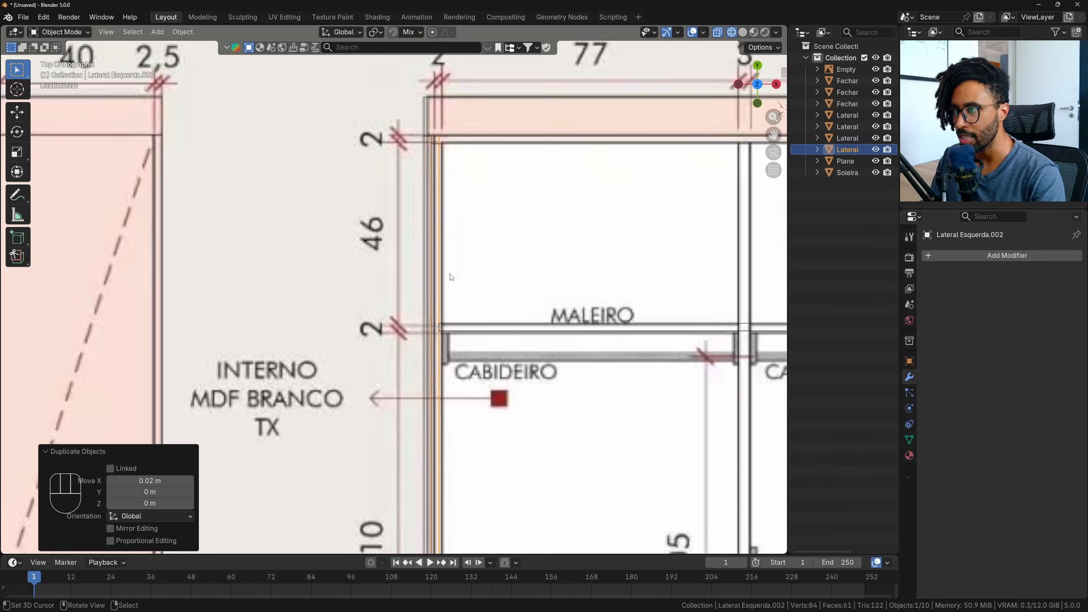
Edit the copied side panel's mesh, adjusting its upper and lower end vertices with snapping to fit between the top and bottom internal boards.
{"action": "scroll", "coordinate": [433, 329], "scroll_direction": "up", "scroll_amount": 3}
{"action": "middle_click_drag", "start_coordinate": [505, 109], "coordinate": [482, 292], "text": "shift"}
{"action": "key", "text": "Tab"}
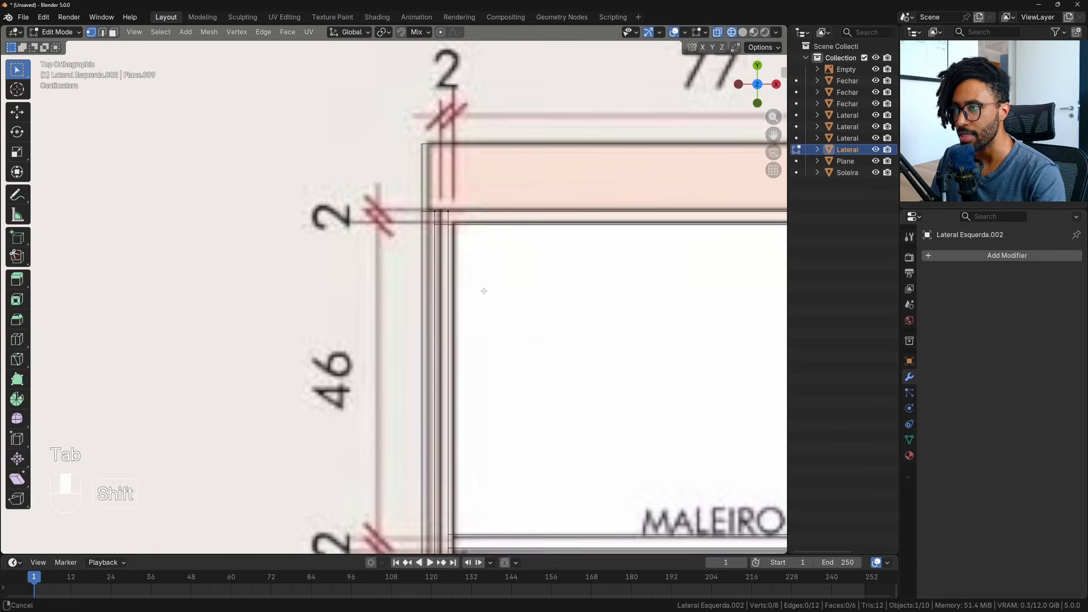
{"action": "left_click_drag", "start_coordinate": [402, 181], "coordinate": [441, 155]}
{"action": "scroll", "coordinate": [440, 155], "scroll_direction": "down", "scroll_amount": 10}
{"action": "middle_click_drag", "start_coordinate": [465, 363], "coordinate": [471, 167], "text": "shift"}
{"action": "scroll", "coordinate": [470, 170], "scroll_direction": "up", "scroll_amount": 3}
{"action": "left_click_drag", "start_coordinate": [471, 268], "coordinate": [401, 180]}
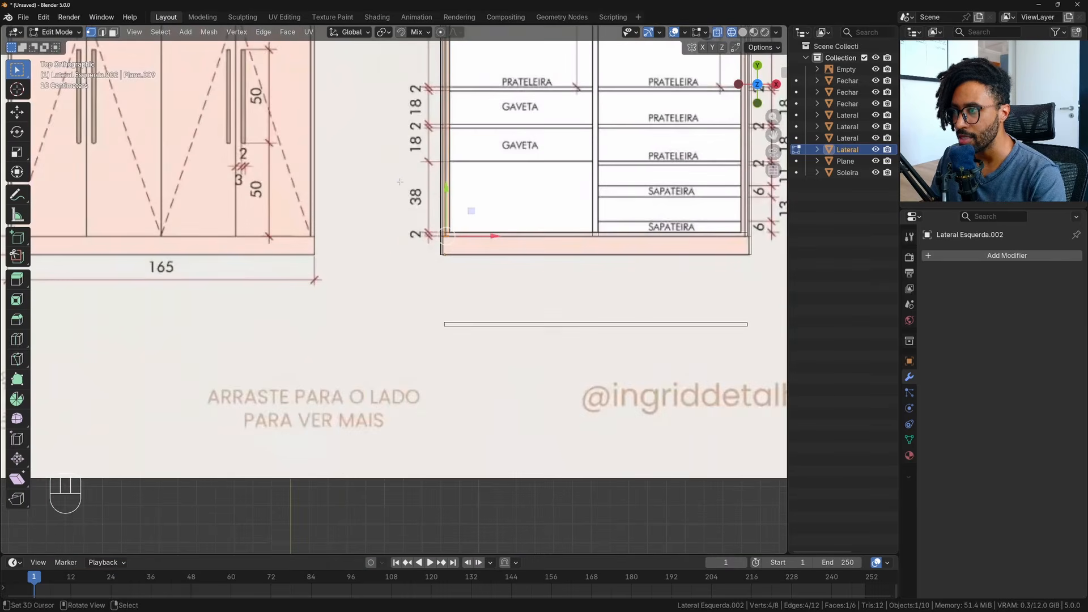
{"action": "scroll", "coordinate": [488, 170], "scroll_direction": "up", "scroll_amount": 7}
{"action": "middle_click_drag", "start_coordinate": [559, 159], "coordinate": [472, 314], "text": "shift"}
{"action": "left_click_drag", "start_coordinate": [491, 203], "coordinate": [497, 233], "text": "ctrl"}
Return to solid shading, leave mesh editing of the inner side panel, and deselect everything.
{"action": "scroll", "coordinate": [497, 232], "scroll_direction": "down", "scroll_amount": 5}
{"action": "middle_click_drag", "start_coordinate": [497, 227], "coordinate": [478, 356], "text": "shift"}
{"action": "key", "text": "z"}
{"action": "mouse_move", "coordinate": [517, 288]}
{"action": "middle_mouse_down"}
{"action": "mouse_move", "coordinate": [468, 229]}
{"action": "mouse_move", "coordinate": [489, 388]}
{"action": "mouse_move", "coordinate": [548, 342]}
{"action": "mouse_move", "coordinate": [498, 345]}
{"action": "mouse_move", "coordinate": [453, 278]}
{"action": "middle_mouse_up"}
{"action": "left_click", "coordinate": [525, 230]}
{"action": "scroll", "coordinate": [524, 227], "scroll_direction": "down", "scroll_amount": 4}
{"action": "key", "text": "Tab"}
{"action": "key", "text": "alt+a"}
{"action": "key", "text": "z"}
{"action": "key", "text": "Escape"}
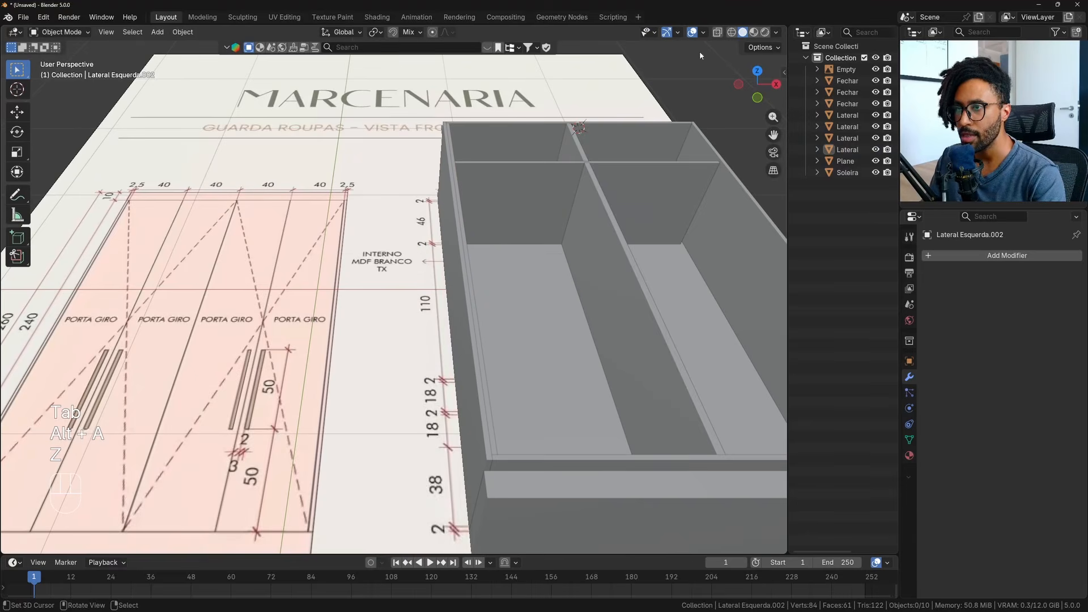
{"action": "key", "text": "Escape"}
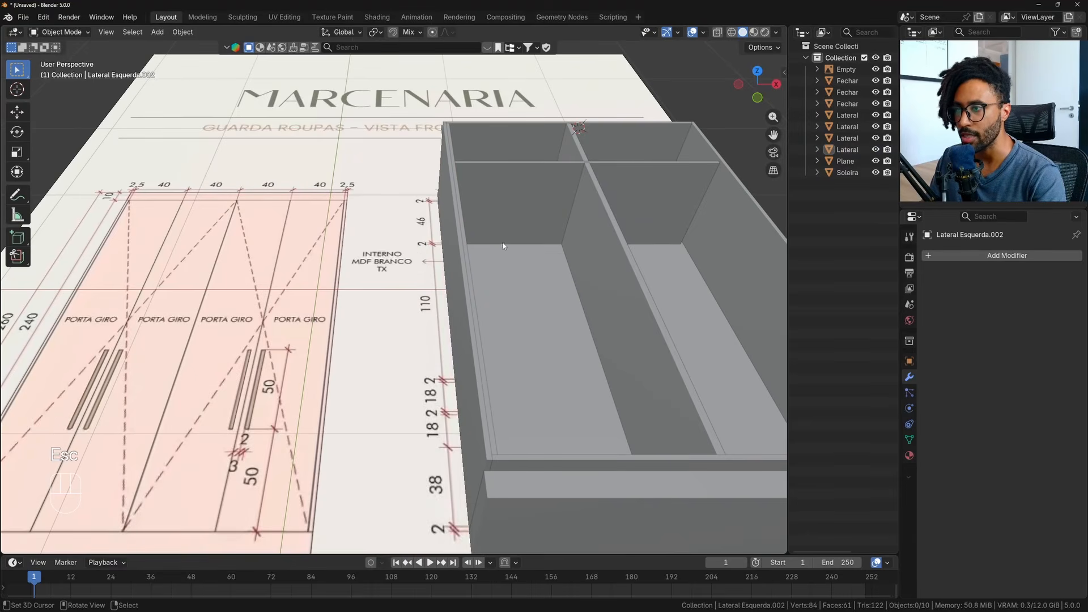
Duplicate the inner side panel along X, snap the copy against the opposite outer side, and deselect it.
{"action": "mouse_move", "coordinate": [544, 227]}
{"action": "middle_mouse_down"}
{"action": "mouse_move", "coordinate": [499, 243]}
{"action": "mouse_move", "coordinate": [508, 294]}
{"action": "mouse_move", "coordinate": [473, 296]}
{"action": "middle_mouse_up"}
{"action": "left_click", "coordinate": [281, 253]}
{"action": "middle_click_drag", "start_coordinate": [345, 259], "coordinate": [440, 245]}
{"action": "key", "text": "shift+d"}
{"action": "key", "text": "x"}
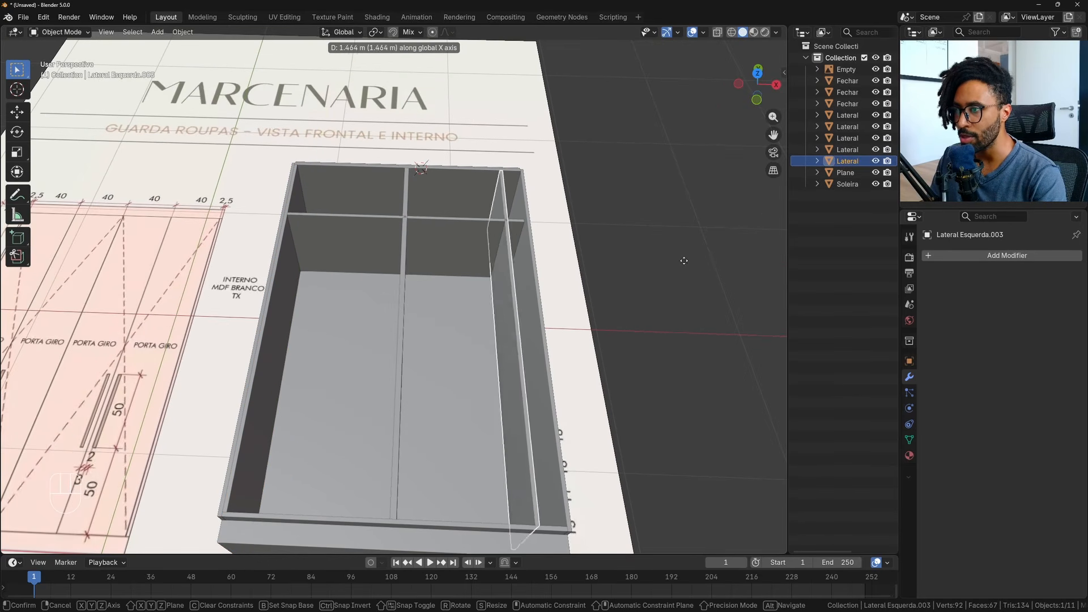
{"action": "left_click", "coordinate": [523, 181], "text": "ctrl"}
{"action": "key", "text": "alt+a"}
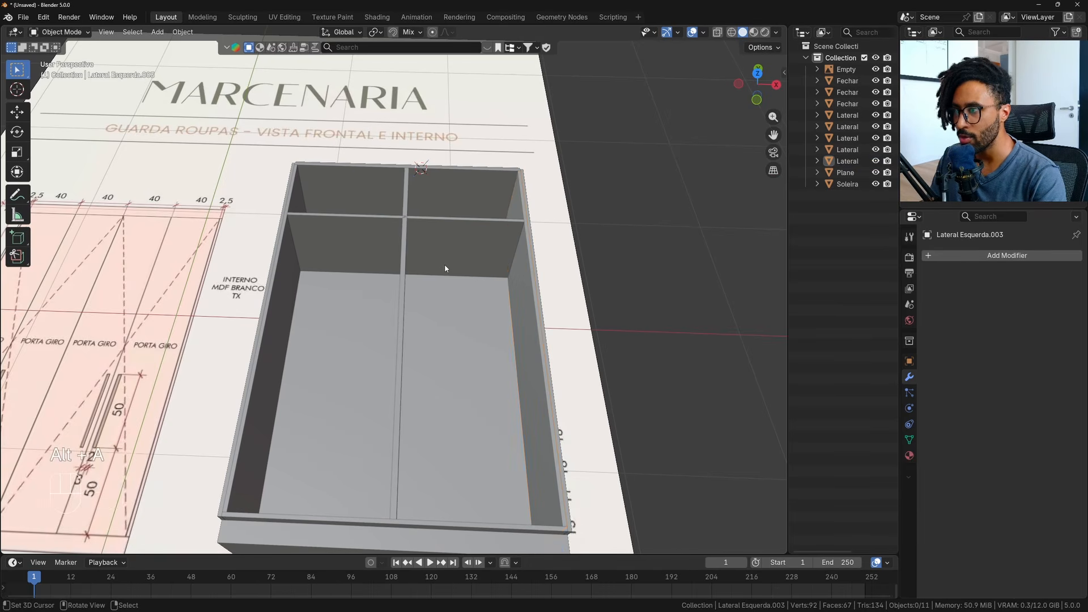
Examine the joints between the side panels and the internal boards at the wardrobe's upper and lower corners.
{"action": "middle_click_drag", "start_coordinate": [444, 264], "coordinate": [481, 148]}
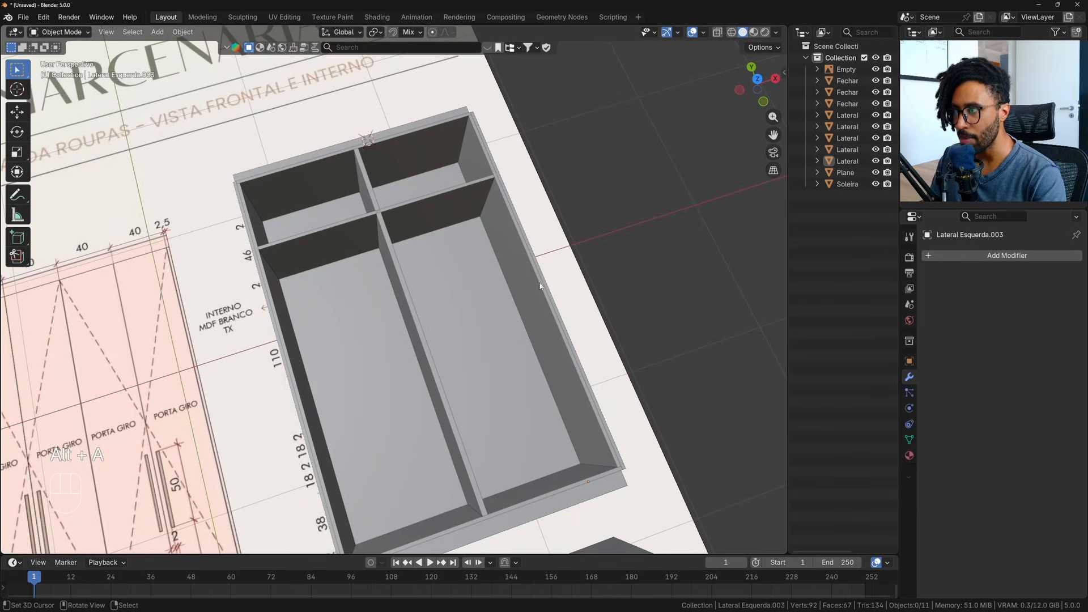
{"action": "middle_click_drag", "start_coordinate": [465, 154], "coordinate": [449, 283], "text": "shift"}
{"action": "scroll", "coordinate": [447, 279], "scroll_direction": "up", "scroll_amount": 1}
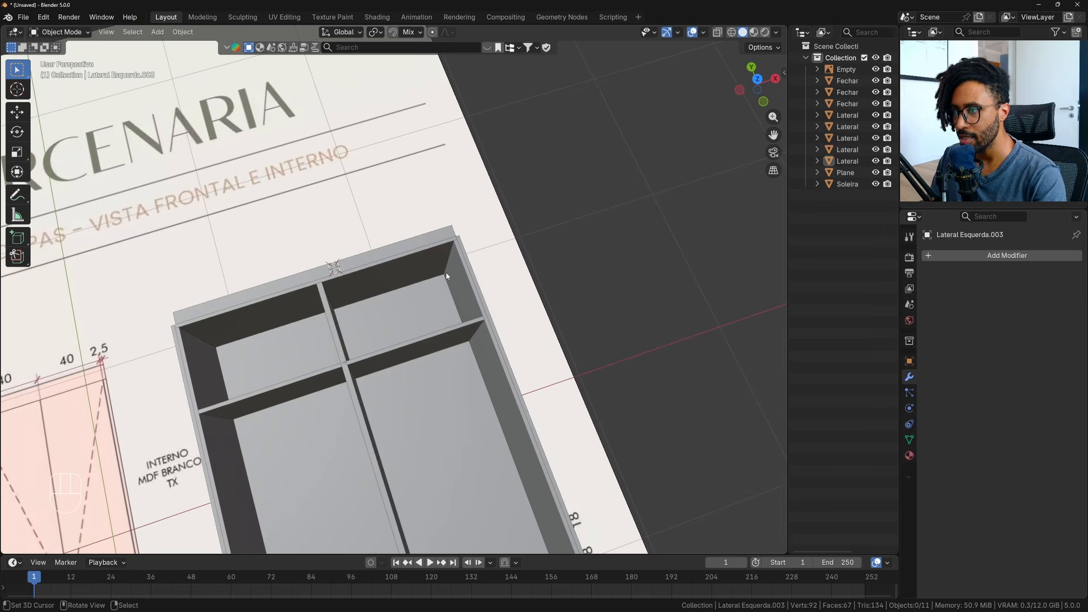
{"action": "middle_click", "coordinate": [456, 242], "text": "alt"}
{"action": "scroll", "coordinate": [425, 266], "scroll_direction": "up", "scroll_amount": 5}
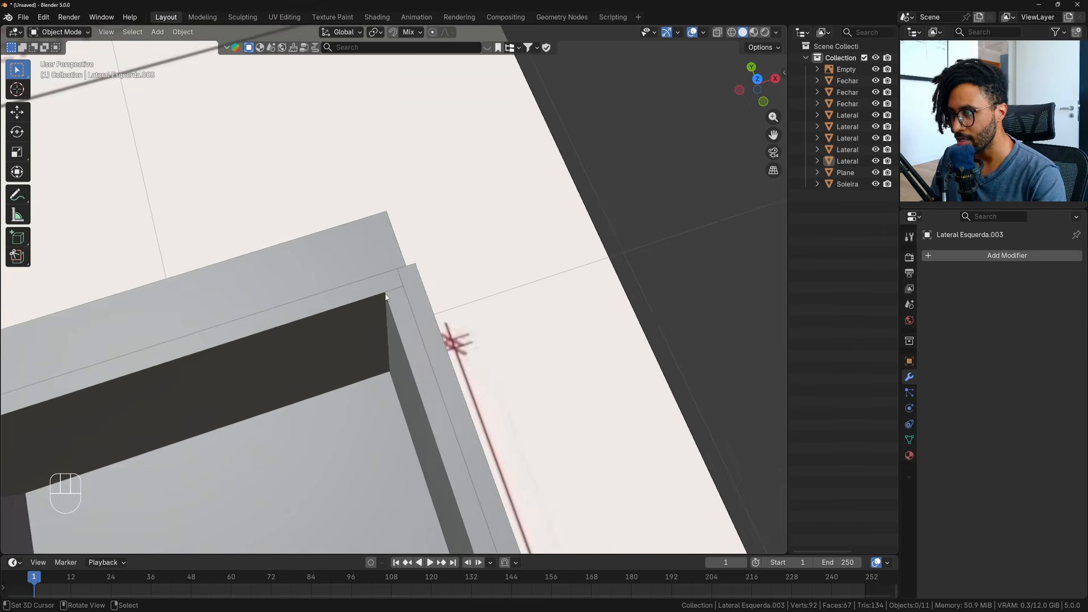
{"action": "middle_click_drag", "start_coordinate": [380, 295], "coordinate": [400, 282]}
{"action": "scroll", "coordinate": [401, 281], "scroll_direction": "down", "scroll_amount": 7}
{"action": "middle_click_drag", "start_coordinate": [367, 318], "coordinate": [347, 136], "text": "shift"}
{"action": "scroll", "coordinate": [413, 444], "scroll_direction": "up", "scroll_amount": 4}
{"action": "middle_click_drag", "start_coordinate": [238, 371], "coordinate": [484, 310], "text": "shift"}
{"action": "scroll", "coordinate": [484, 311], "scroll_direction": "up", "scroll_amount": 1}
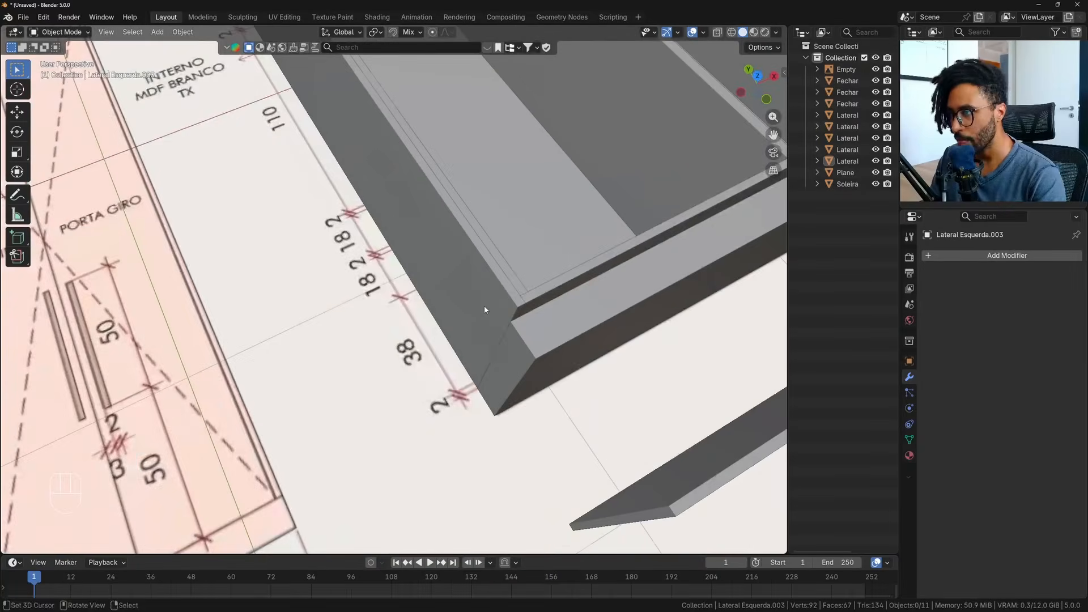
{"action": "middle_click", "coordinate": [526, 293], "text": "alt"}
{"action": "scroll", "coordinate": [525, 294], "scroll_direction": "up", "scroll_amount": 1, "text": "alt"}
{"action": "scroll", "coordinate": [391, 292], "scroll_direction": "up", "scroll_amount": 9}
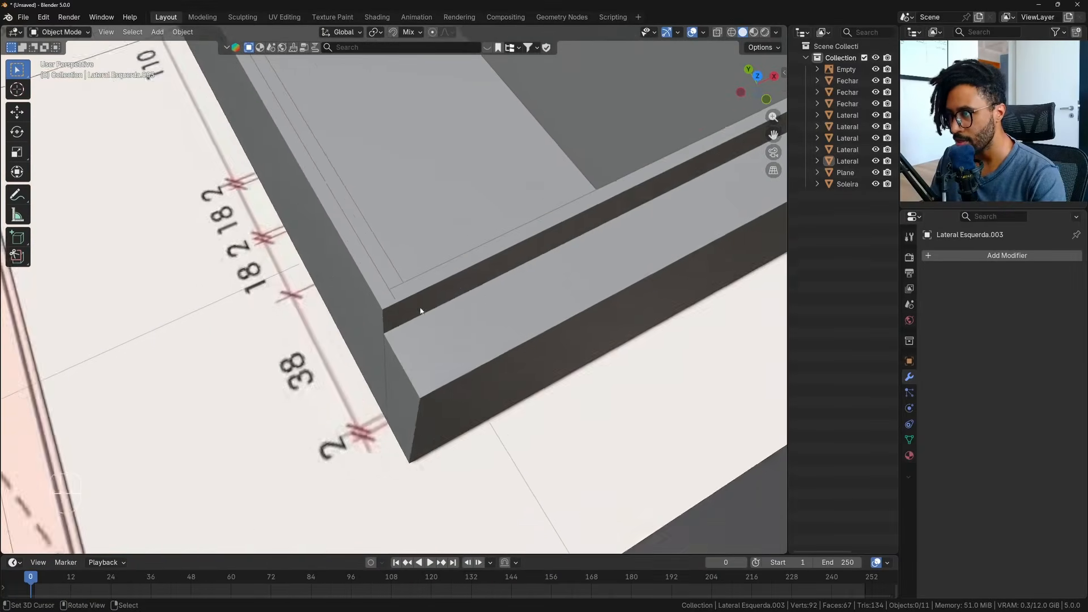
{"action": "scroll", "coordinate": [391, 291], "scroll_direction": "up", "scroll_amount": 4}
{"action": "middle_click_drag", "start_coordinate": [373, 315], "coordinate": [355, 272]}
{"action": "scroll", "coordinate": [560, 335], "scroll_direction": "down", "scroll_amount": 15}
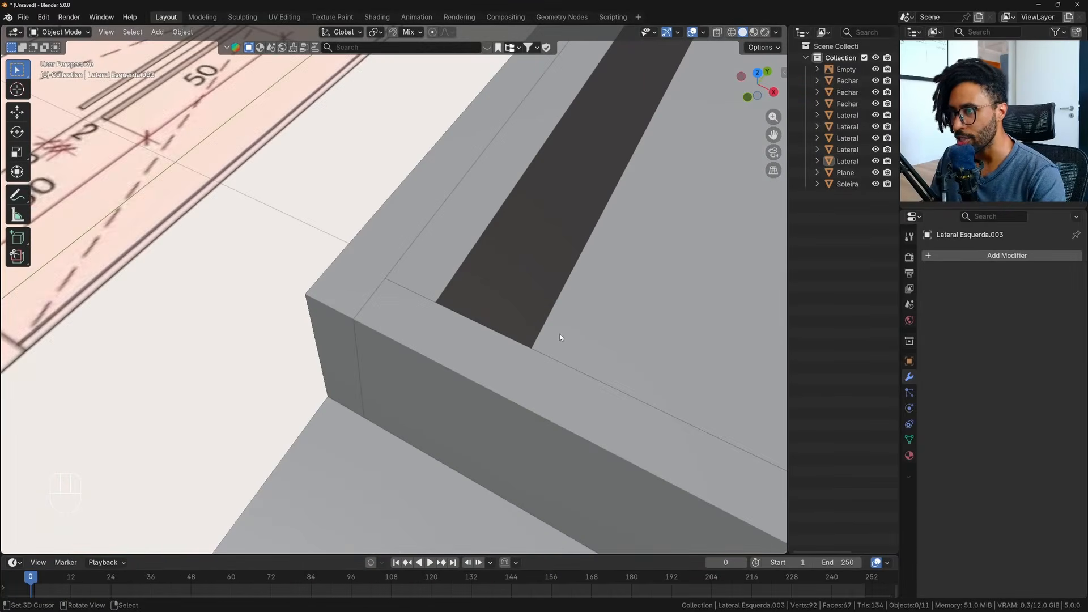
{"action": "scroll", "coordinate": [581, 327], "scroll_direction": "down", "scroll_amount": 2}
{"action": "middle_click_drag", "start_coordinate": [575, 227], "coordinate": [503, 280], "text": "shift"}
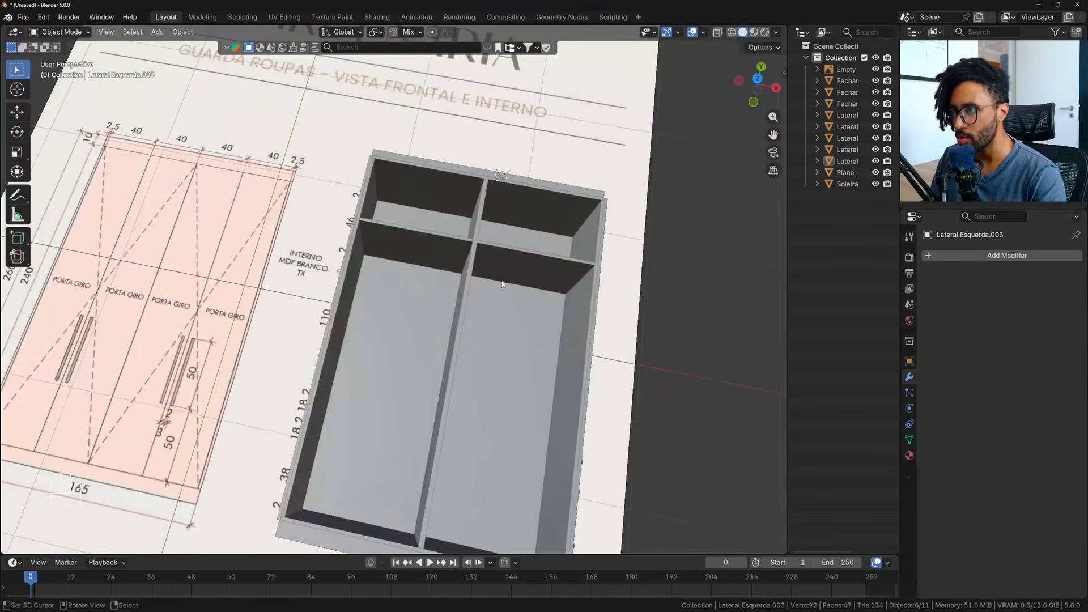
Edit the MALEIRO shelf's mesh in wireframe, moving its outer end vertices -0.80357 m along X to snap against the central divider.
{"action": "left_click", "coordinate": [500, 266]}
{"action": "scroll", "coordinate": [500, 267], "scroll_direction": "up", "scroll_amount": 1}
{"action": "middle_click_drag", "start_coordinate": [590, 258], "coordinate": [525, 321], "text": "shift"}
{"action": "scroll", "coordinate": [524, 323], "scroll_direction": "up", "scroll_amount": 3}
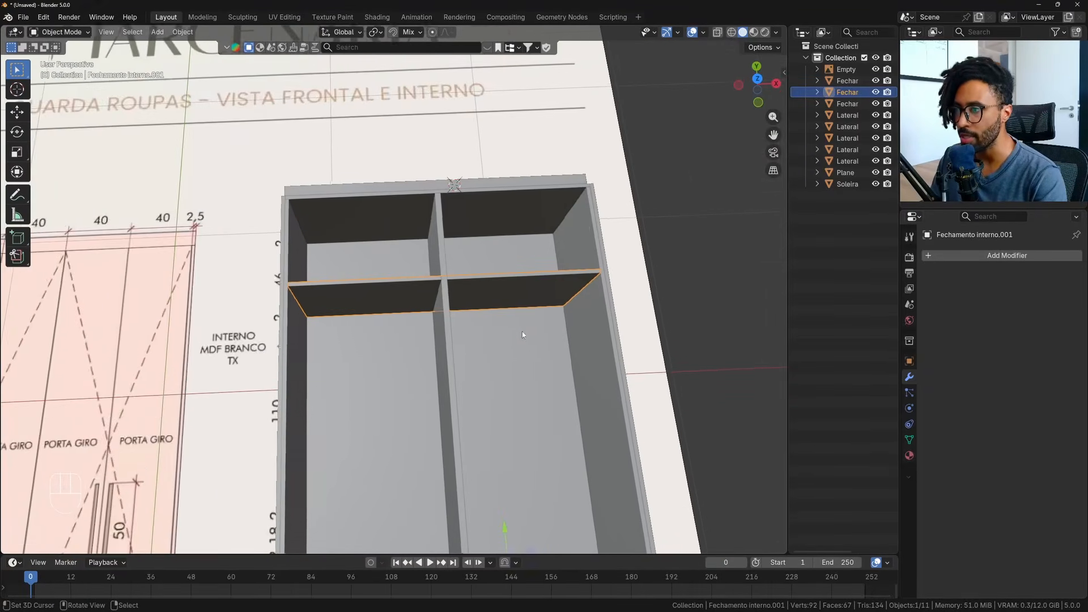
{"action": "key", "text": "Tab"}
{"action": "key", "text": "z"}
{"action": "left_click", "coordinate": [413, 272]}
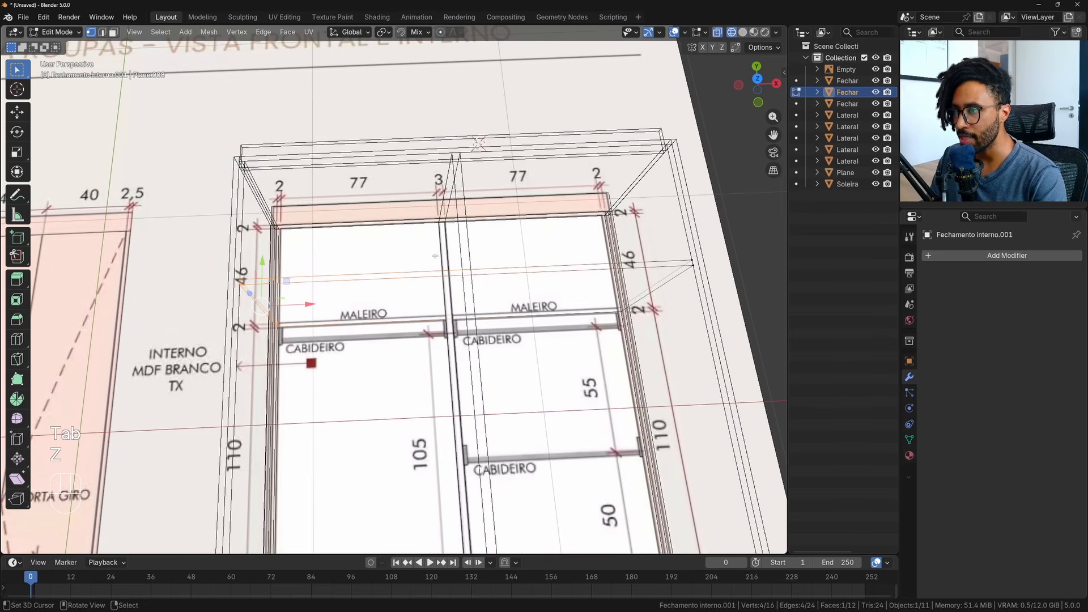
{"action": "left_click_drag", "start_coordinate": [412, 256], "coordinate": [491, 304]}
{"action": "key", "text": "Escape"}
{"action": "left_click_drag", "start_coordinate": [523, 202], "coordinate": [716, 367]}
{"action": "left_click_drag", "start_coordinate": [707, 291], "coordinate": [460, 268]}
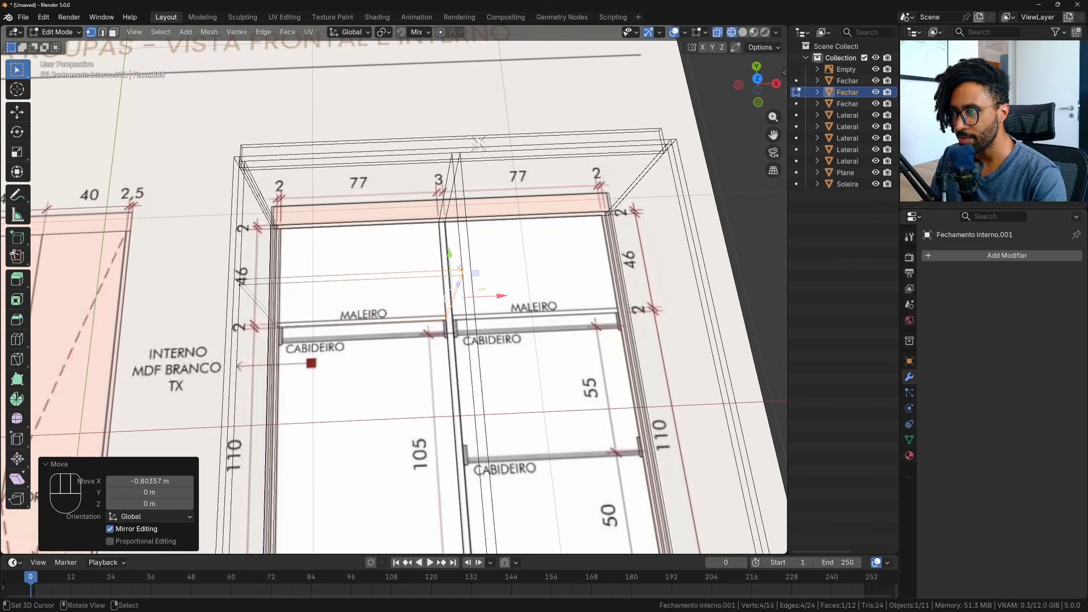
Duplicate the shortened shelf's geometry 0.80357 m along X, snapping it into the other MALEIRO compartment.
{"action": "left_click_drag", "start_coordinate": [186, 249], "coordinate": [508, 417]}
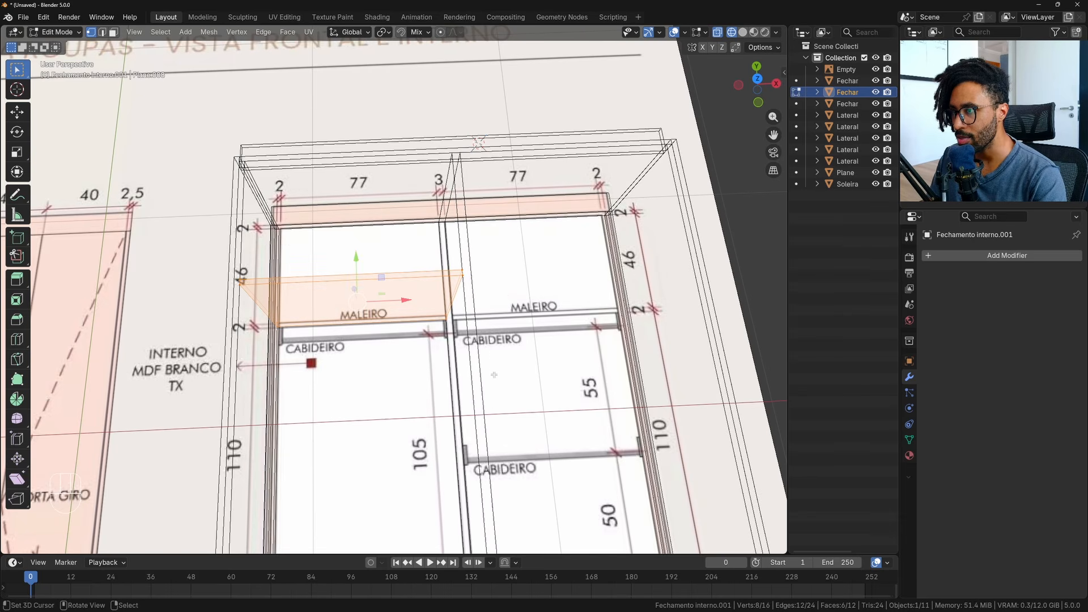
{"action": "key", "text": "shift+d"}
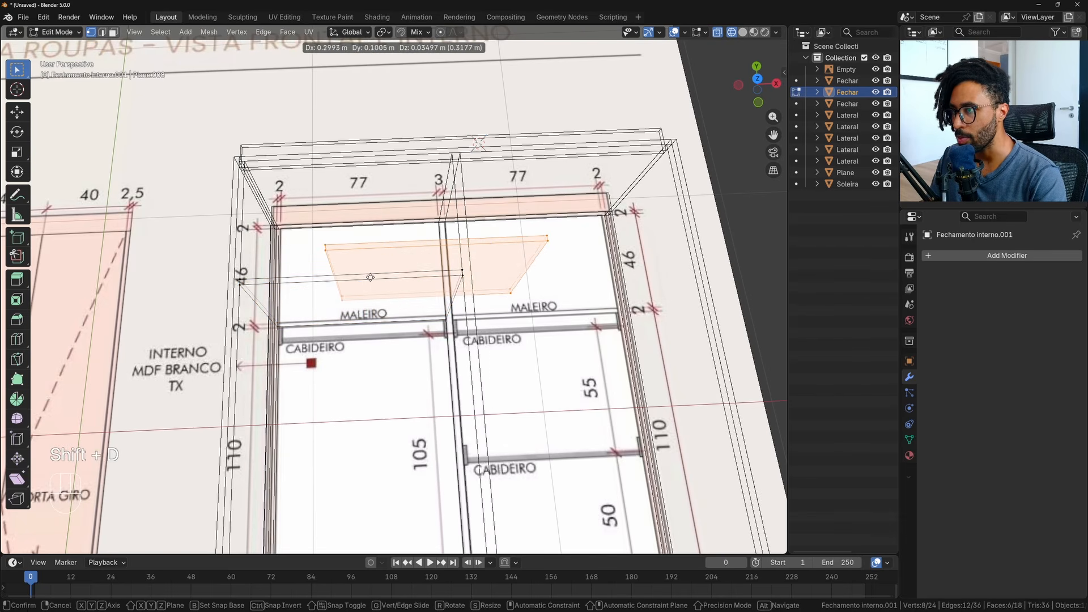
{"action": "middle_click_drag", "start_coordinate": [391, 289], "coordinate": [409, 289]}
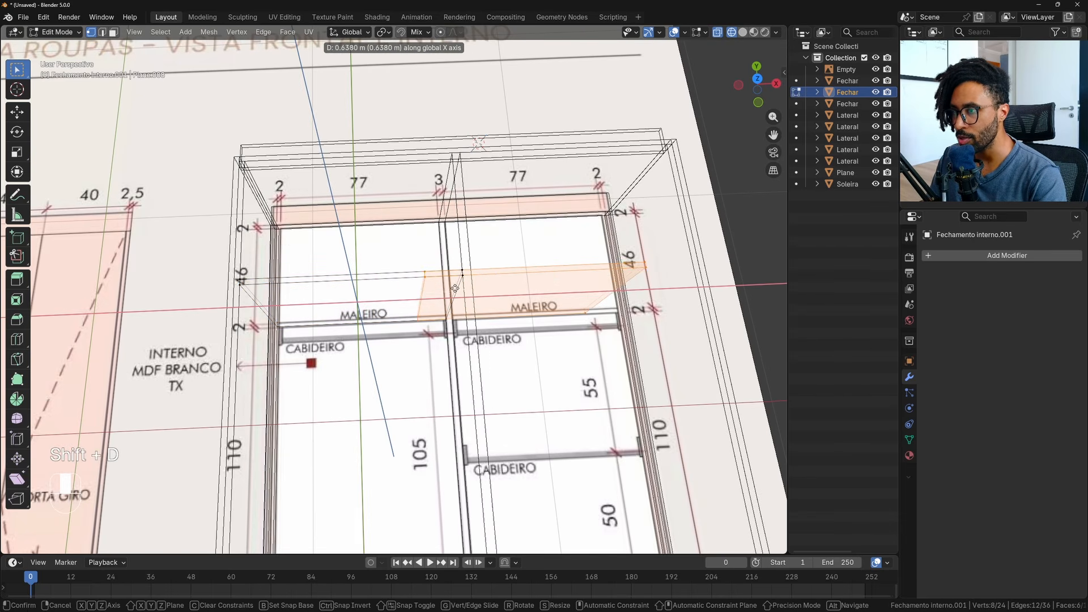
{"action": "key", "text": "ctrl"}
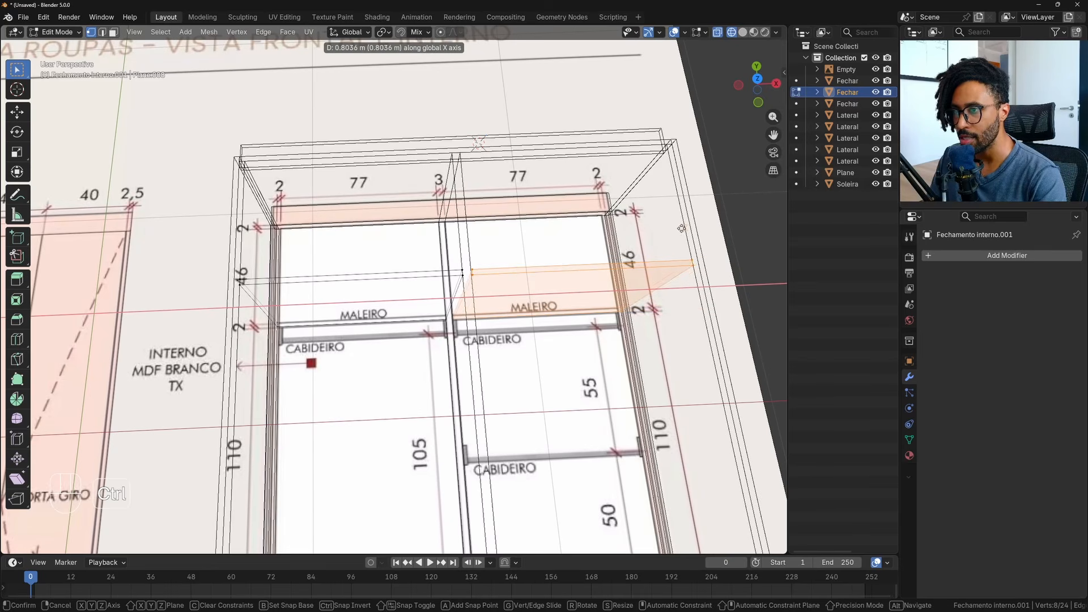
{"action": "left_click", "coordinate": [690, 255]}
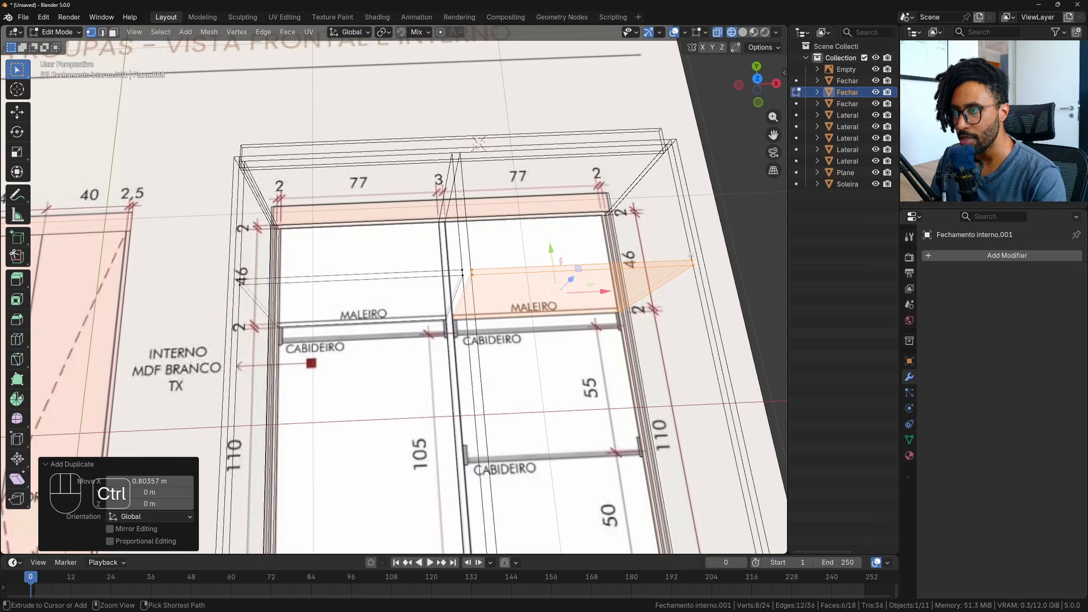
{"action": "scroll", "coordinate": [565, 296], "scroll_direction": "down", "scroll_amount": 1}
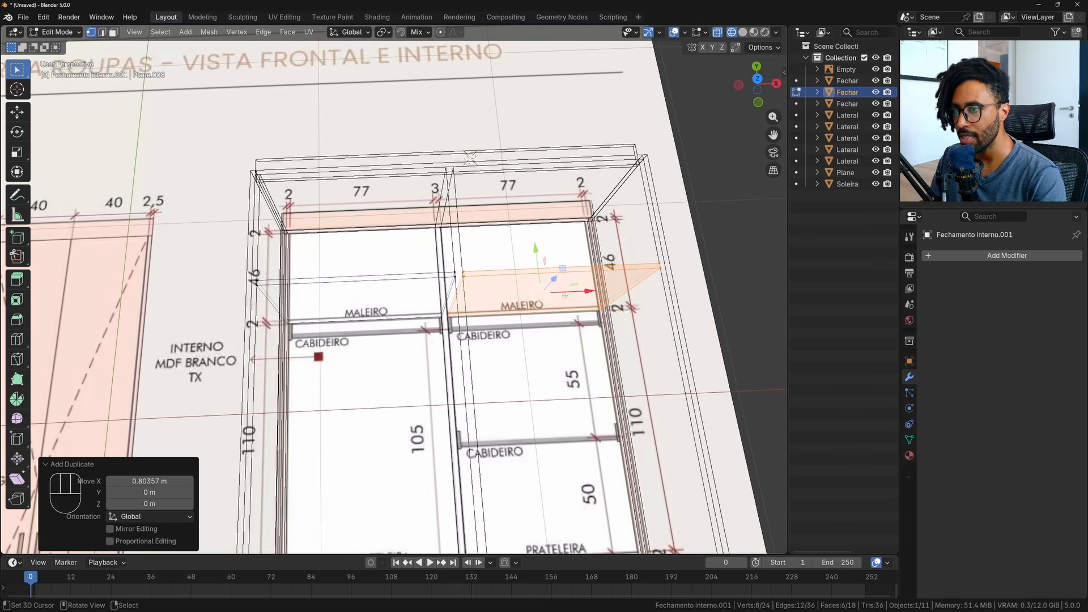
Return to solid shading, leave mesh editing of the MALEIRO shelf, inspect it, deselect everything and restore the top view.
{"action": "left_click", "coordinate": [743, 32]}
{"action": "middle_click_drag", "start_coordinate": [454, 317], "coordinate": [417, 290]}
{"action": "mouse_move", "coordinate": [482, 363]}
{"action": "middle_mouse_down", "text": "shift"}
{"action": "mouse_move", "coordinate": [505, 396]}
{"action": "mouse_move", "coordinate": [474, 388]}
{"action": "middle_mouse_up", "text": "shift"}
{"action": "key", "text": "Tab"}
{"action": "scroll", "coordinate": [473, 388], "scroll_direction": "down", "scroll_amount": 4}
{"action": "middle_click_drag", "start_coordinate": [403, 362], "coordinate": [415, 318], "text": "shift"}
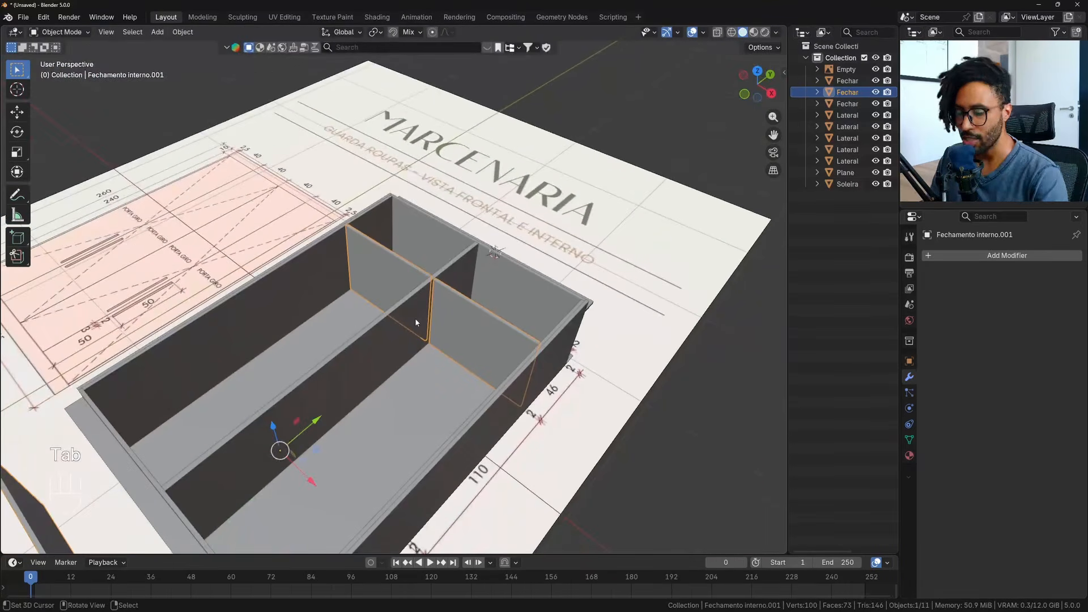
{"action": "key", "text": "KP_7"}
{"action": "middle_click_drag", "start_coordinate": [417, 208], "coordinate": [474, 232], "text": "shift"}
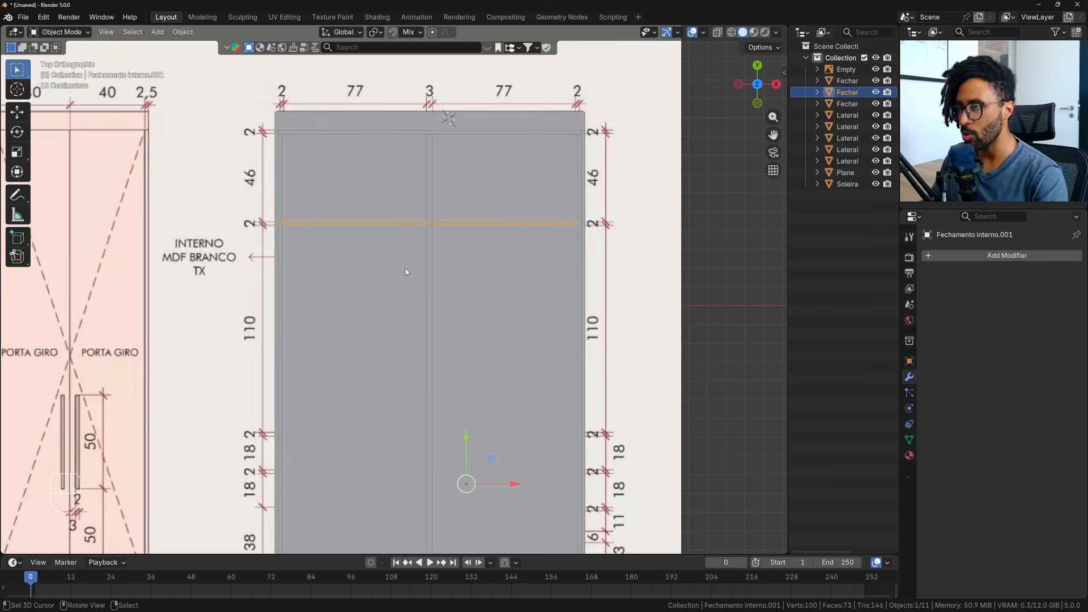
{"action": "middle_click_drag", "start_coordinate": [406, 271], "coordinate": [409, 277]}
{"action": "key", "text": "alt+a"}
{"action": "key", "text": "KP_7"}
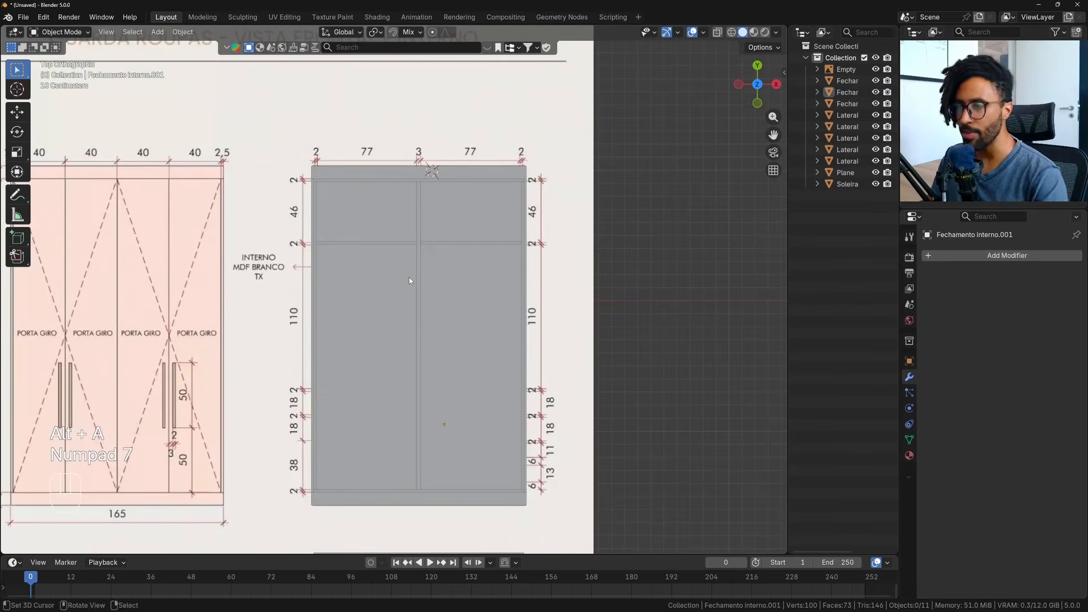
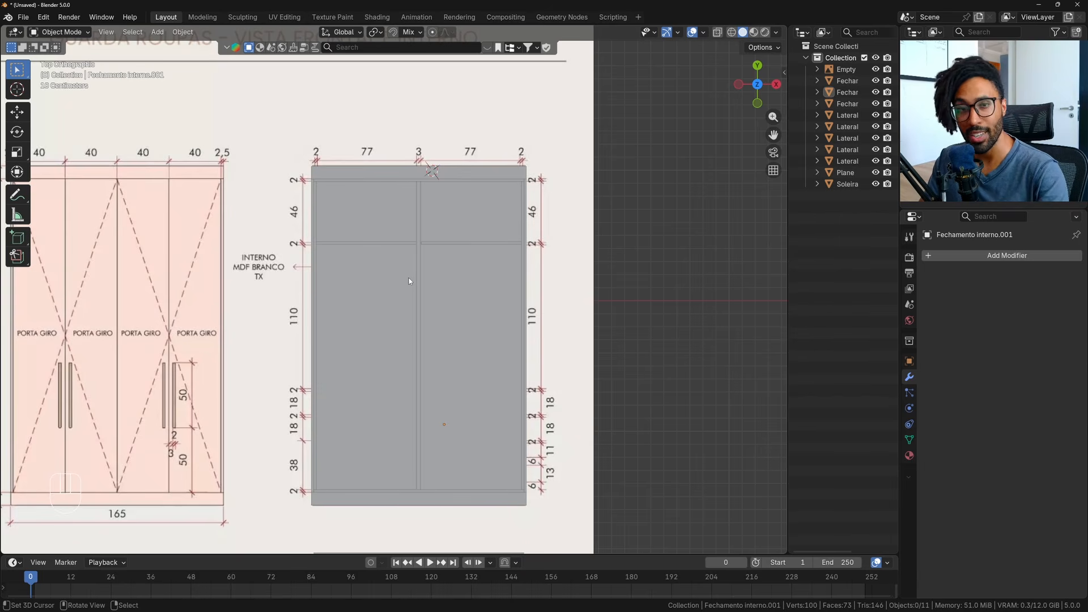
In wireframe, duplicate the MALEIRO shelf pair -1.1 m along Y to the level of the uppermost PRATELEIRA labels.
{"action": "scroll", "coordinate": [493, 289], "scroll_direction": "up", "scroll_amount": 2}
{"action": "key", "text": "z"}
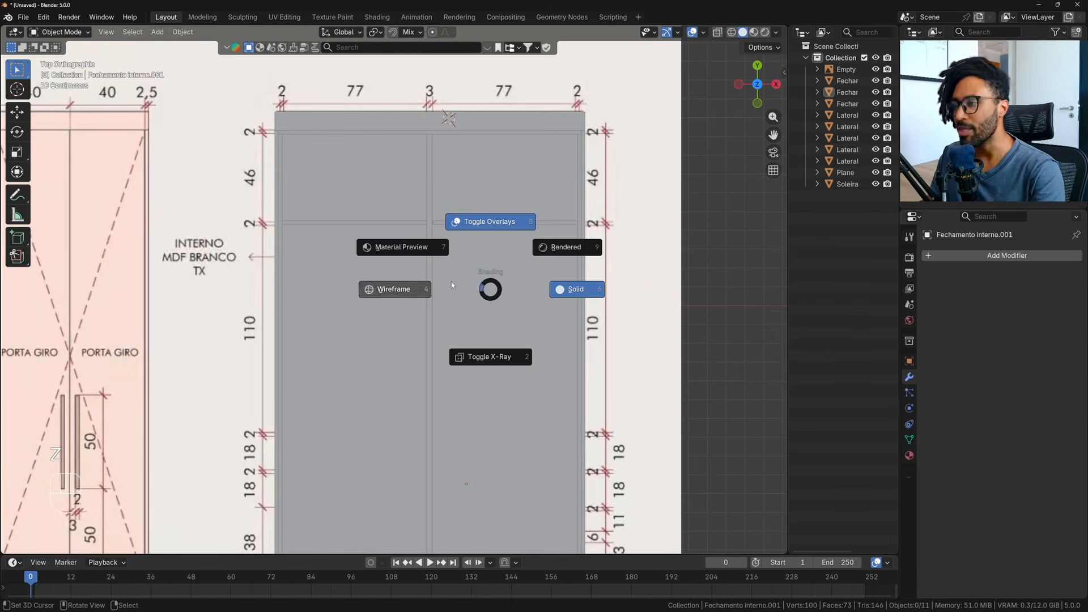
{"action": "left_click", "coordinate": [451, 282]}
{"action": "scroll", "coordinate": [451, 282], "scroll_direction": "down", "scroll_amount": 1}
{"action": "key", "text": "z"}
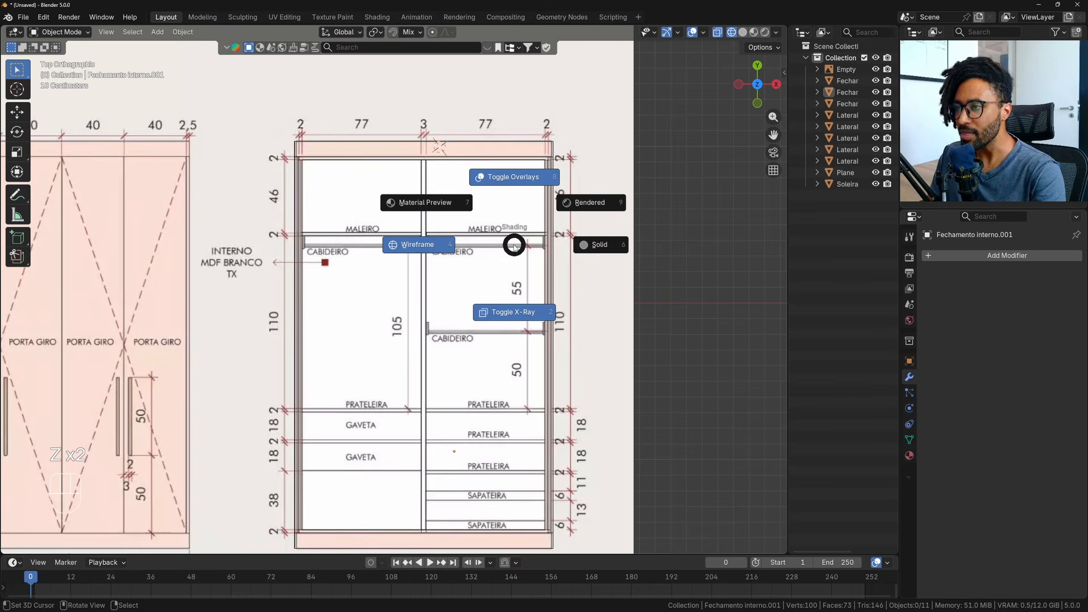
{"action": "left_click", "coordinate": [413, 250]}
{"action": "scroll", "coordinate": [411, 258], "scroll_direction": "down", "scroll_amount": 3, "text": "shift"}
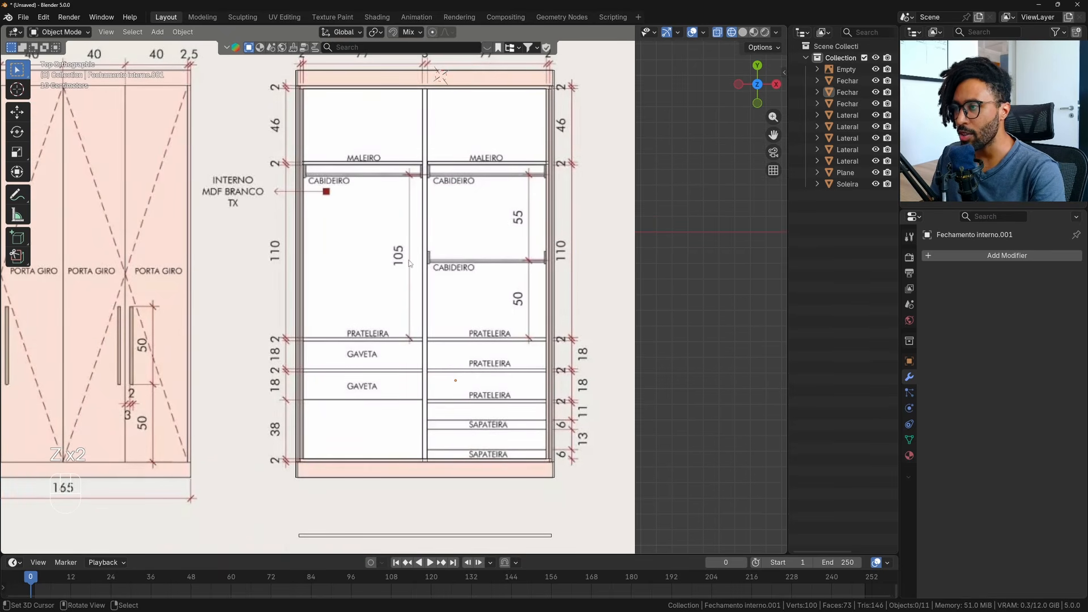
{"action": "left_click", "coordinate": [411, 168]}
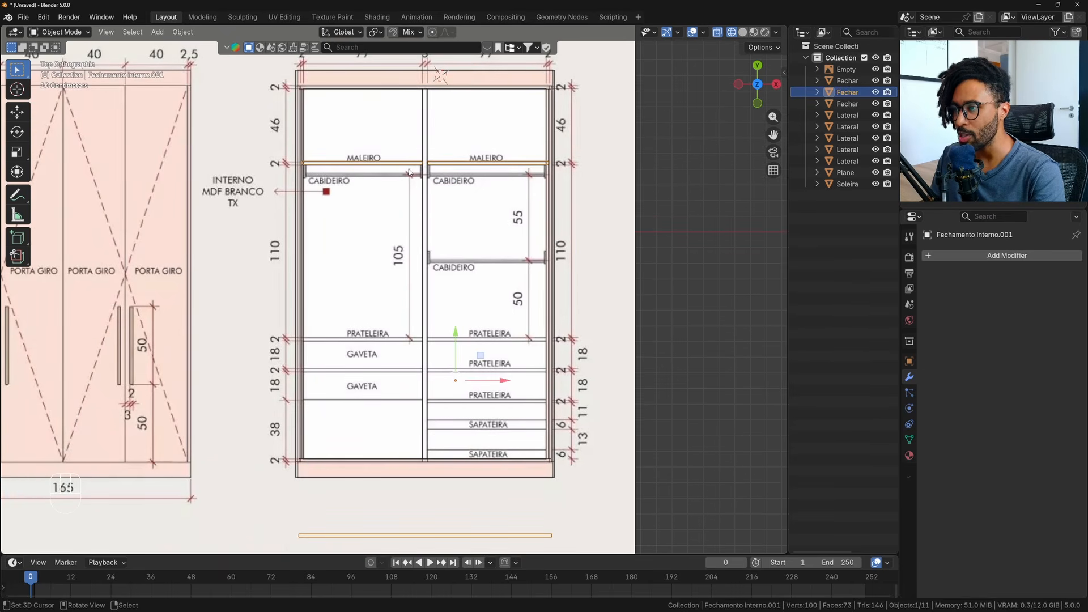
{"action": "key", "text": "shift+d"}
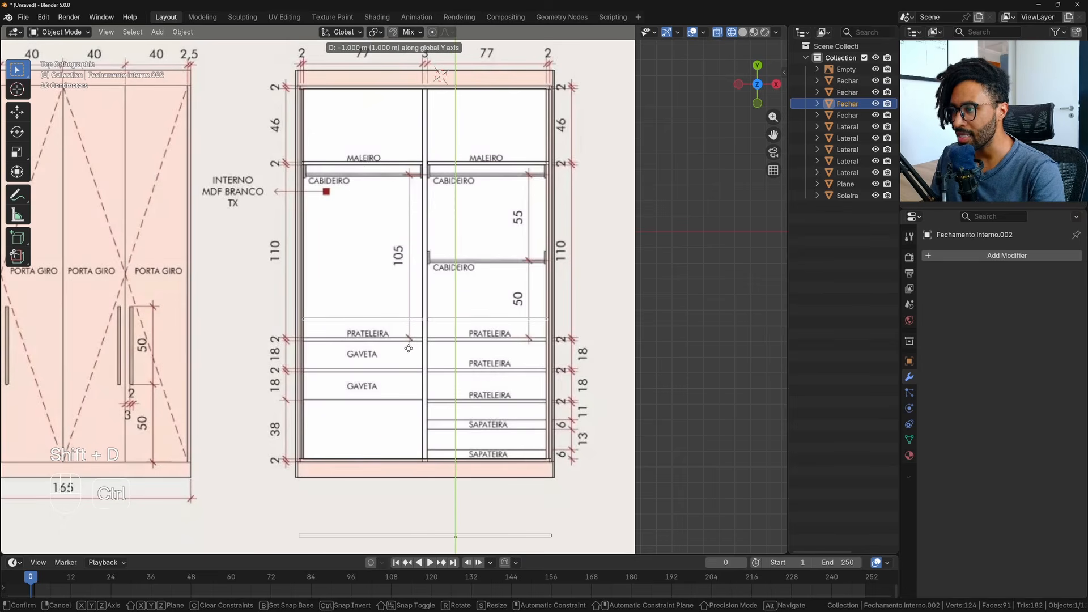
{"action": "left_click", "coordinate": [366, 372]}
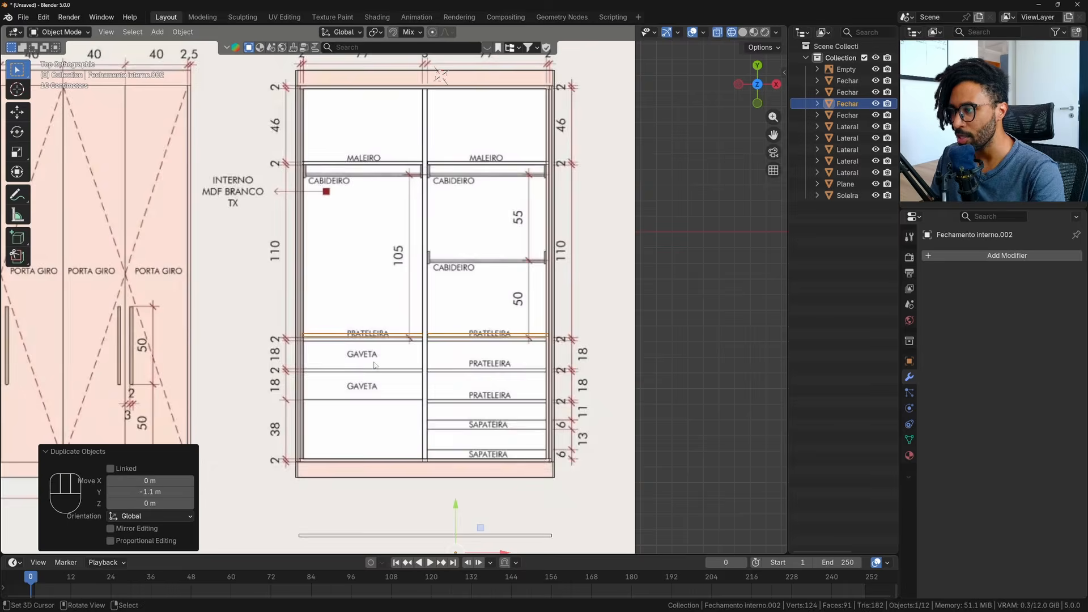
Move the copied shelf pair another -0.03 m along Y to align it with the drawing's PRATELEIRA lines.
{"action": "scroll", "coordinate": [419, 376], "scroll_direction": "up", "scroll_amount": 8}
{"action": "scroll", "coordinate": [442, 170], "scroll_direction": "up", "scroll_amount": 3}
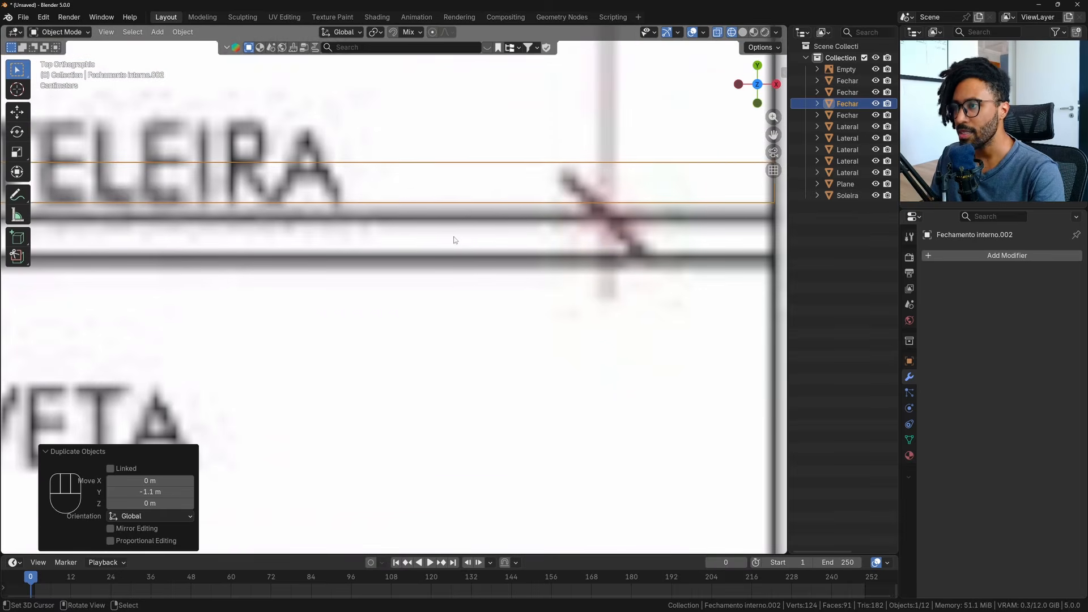
{"action": "key", "text": "g"}
{"action": "key", "text": "y"}
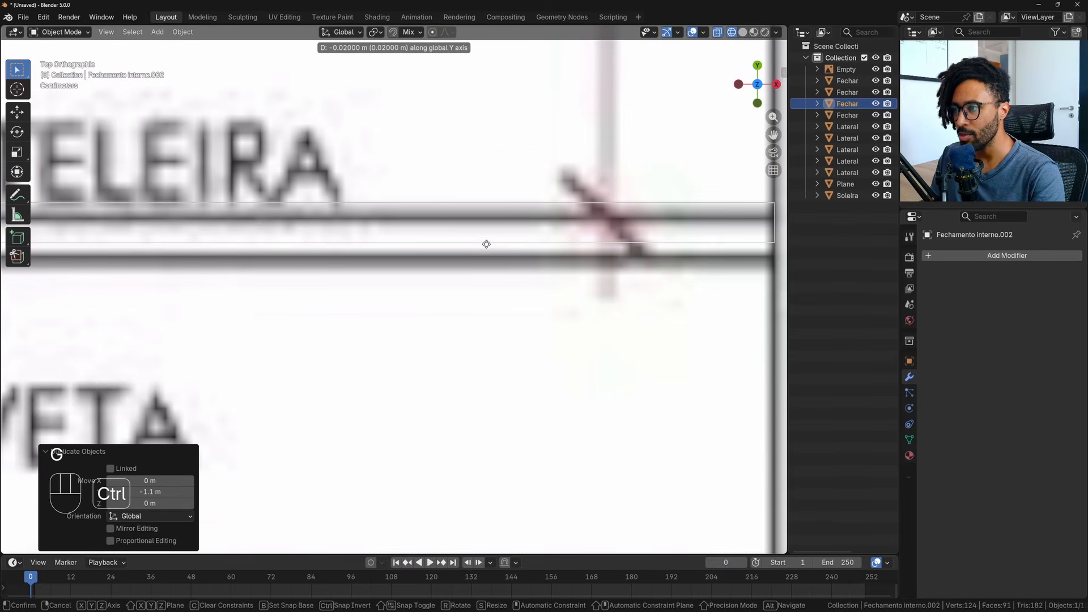
{"action": "left_click", "coordinate": [488, 266]}
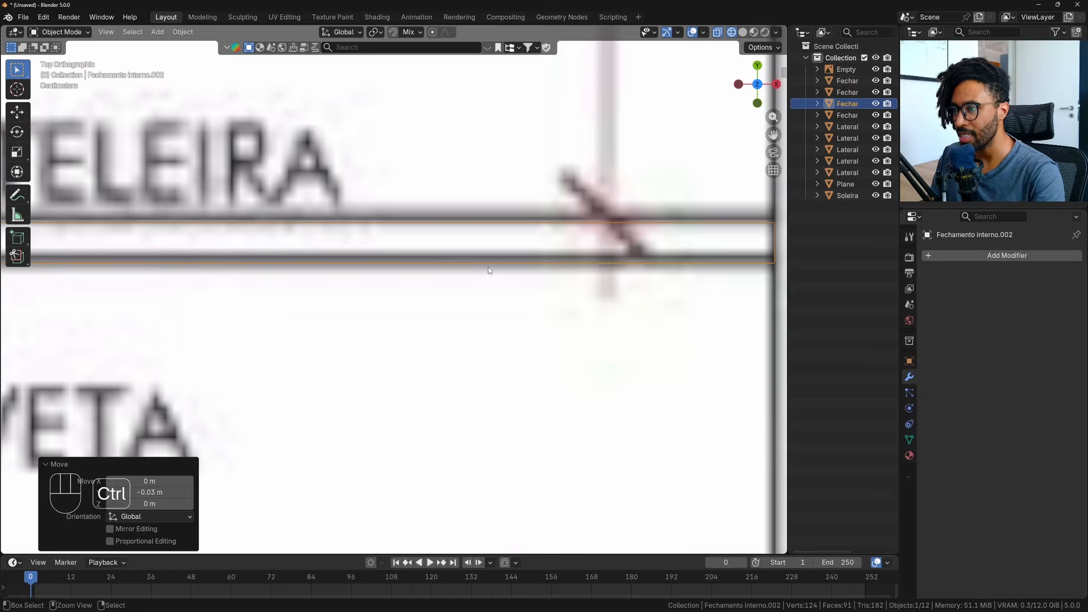
{"action": "scroll", "coordinate": [488, 267], "scroll_direction": "down", "scroll_amount": 8}
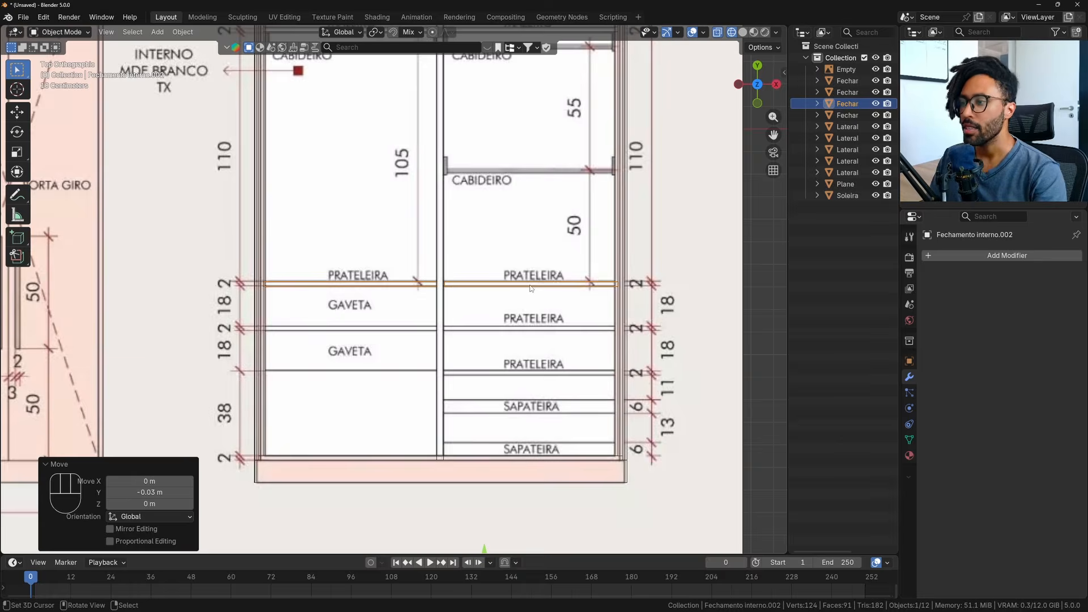
Rename the copied shelf pair as Prateleira.
{"action": "key", "text": "F2"}
{"action": "type", "text": "Pra"}
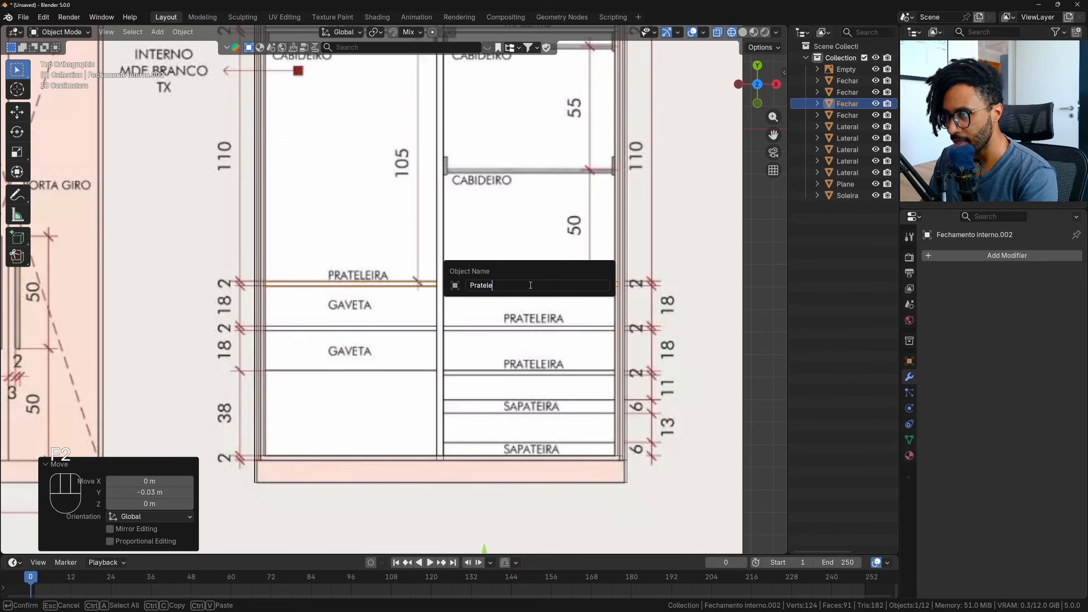
{"action": "type", "text": "tele"}
{"action": "key", "text": "Return"}
Rename the shelf pair on the MALEIRO line as "Maleiro]".
{"action": "scroll", "coordinate": [493, 226], "scroll_direction": "down", "scroll_amount": 3}
{"action": "left_click", "coordinate": [493, 195]}
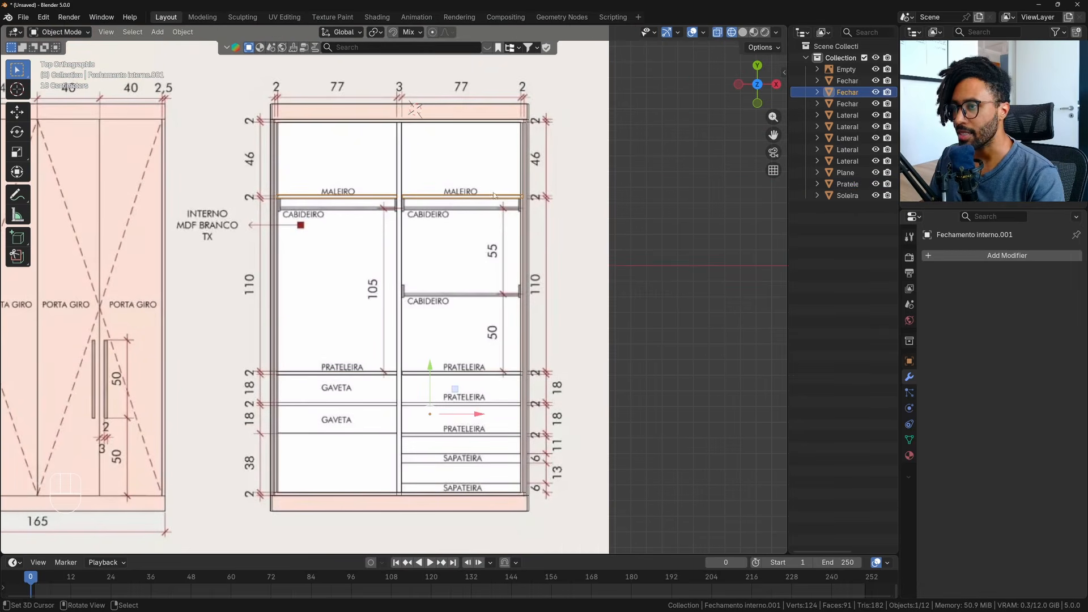
{"action": "key", "text": "F2"}
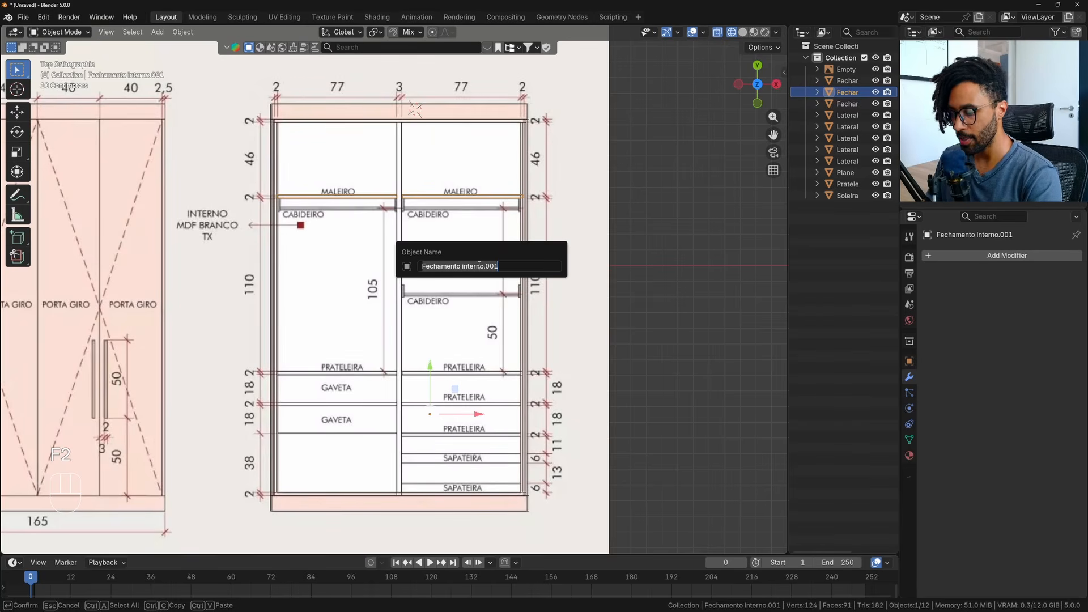
{"action": "type", "text": "Maleiro]"}
{"action": "key", "text": "Return"}
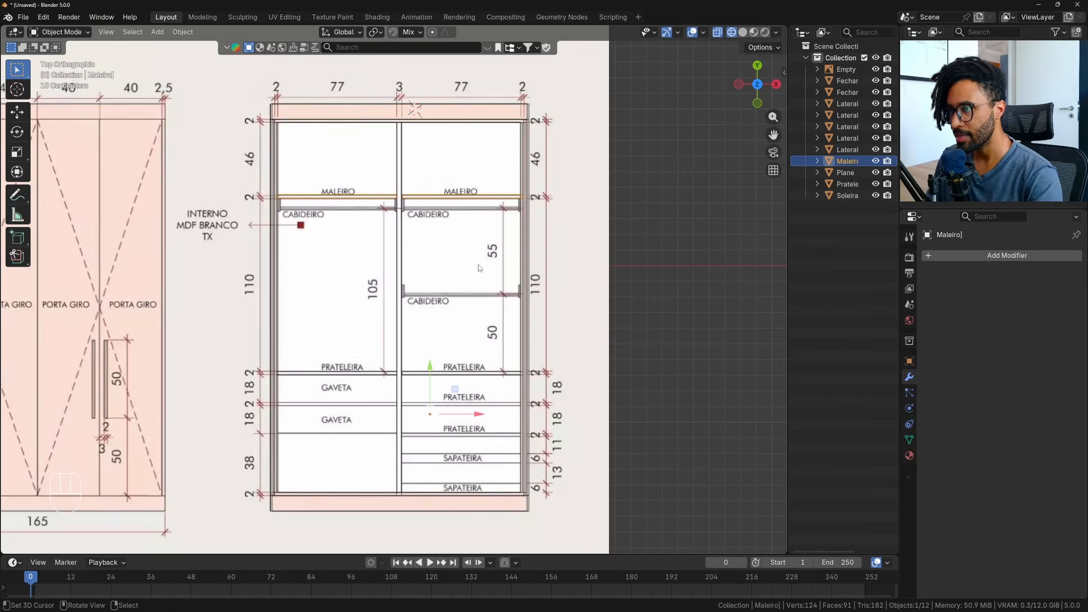
Identify the Plane object with a cancelled trial move and rename it as Fundo.
{"action": "left_click", "coordinate": [845, 172]}
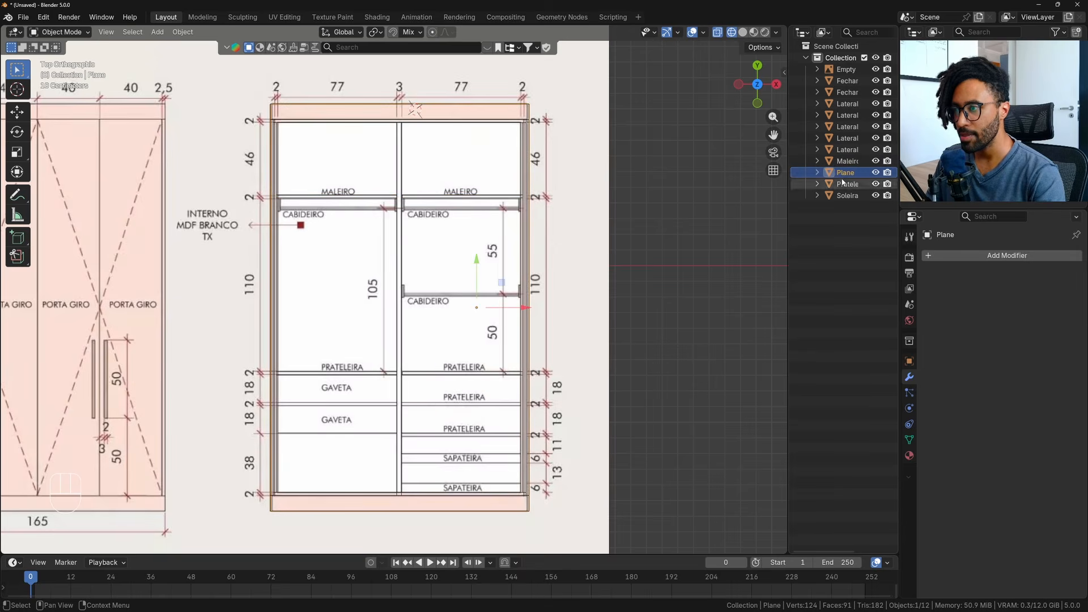
{"action": "scroll", "coordinate": [606, 265], "scroll_direction": "down", "scroll_amount": 2}
{"action": "key", "text": "g"}
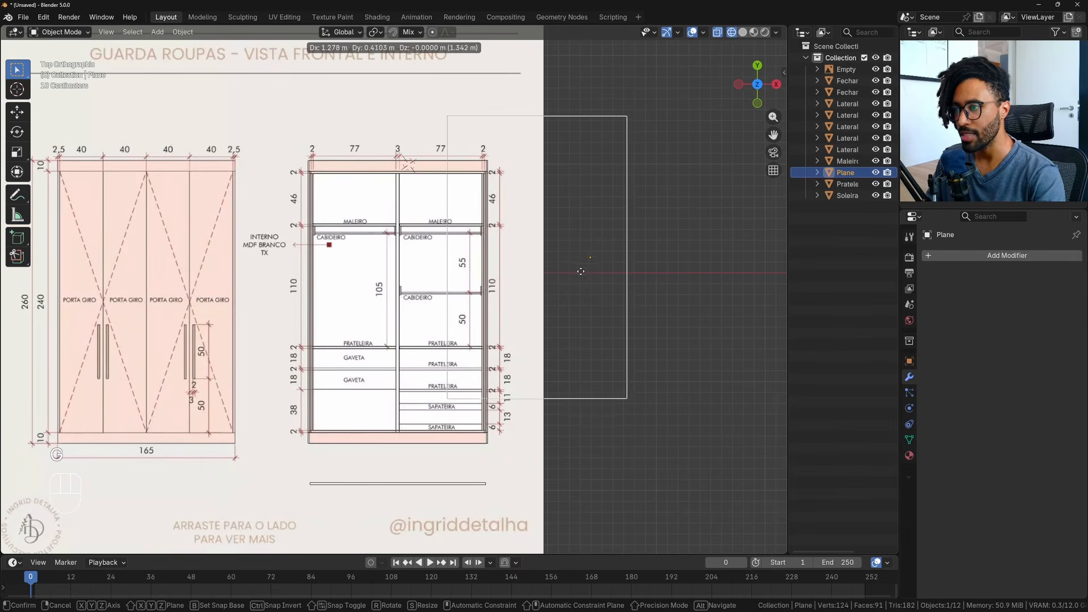
{"action": "key", "text": "Escape"}
{"action": "key", "text": "F2"}
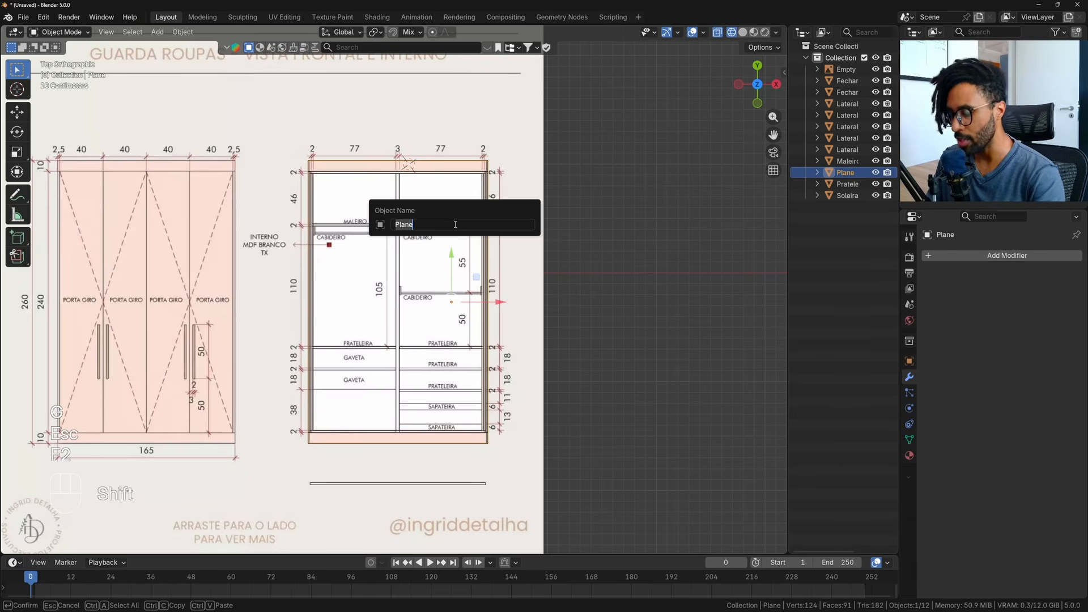
{"action": "type", "text": "Fundo"}
{"action": "key", "text": "Return"}
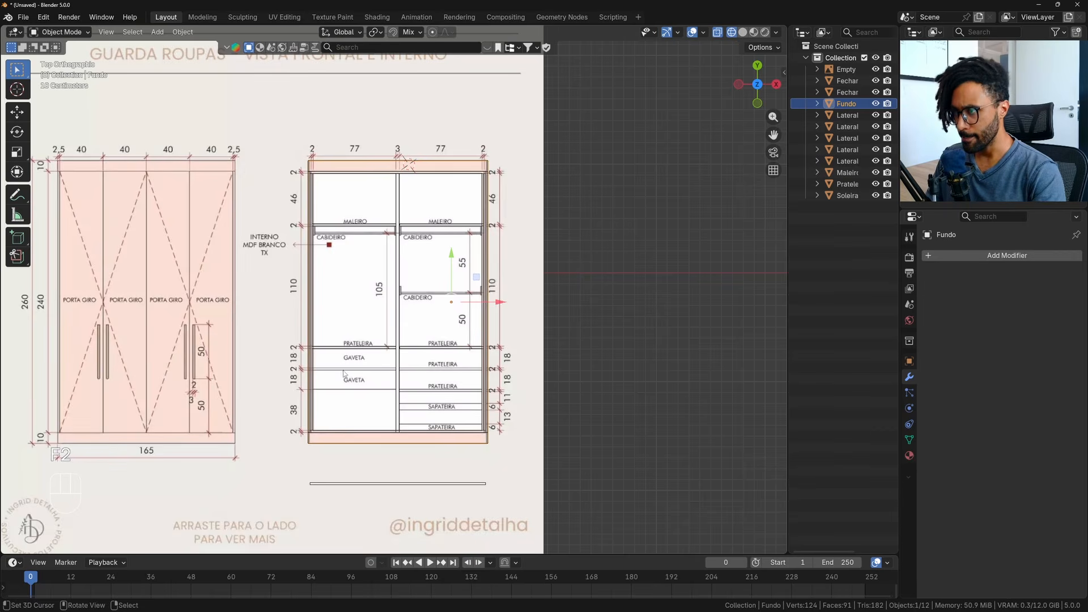
Examine the wardrobe's compartments in solid shading and the drawing's lower PRATELEIRA, GAVETA and SAPATEIRA divisions in wireframe from the top.
{"action": "mouse_move", "coordinate": [344, 374]}
{"action": "middle_mouse_down"}
{"action": "mouse_move", "coordinate": [498, 262]}
{"action": "mouse_move", "coordinate": [465, 295]}
{"action": "middle_mouse_up"}
{"action": "key", "text": "KP_7"}
{"action": "scroll", "coordinate": [455, 306], "scroll_direction": "up", "scroll_amount": 3}
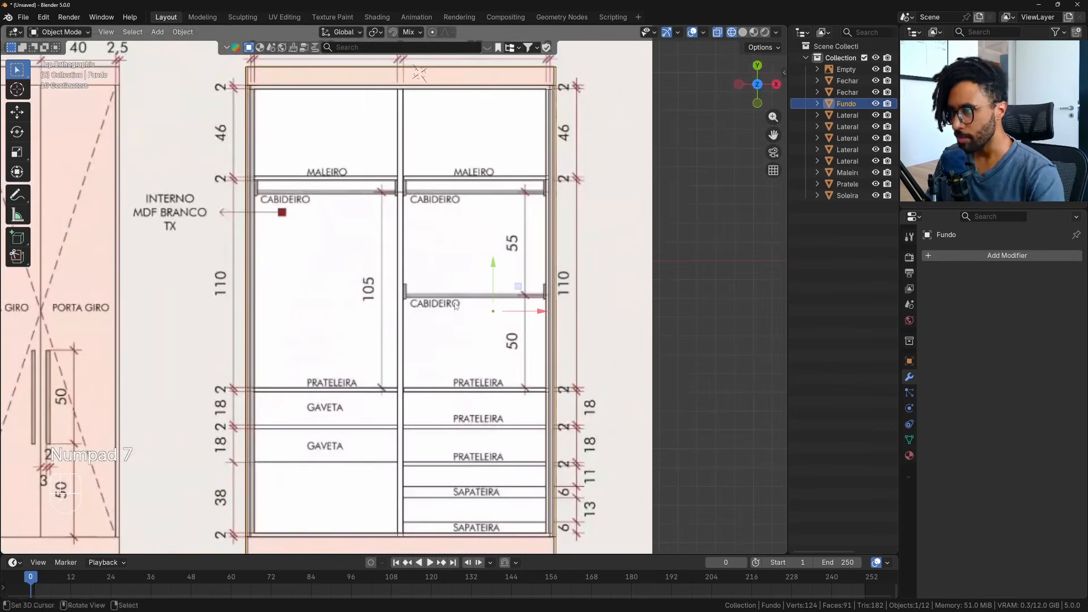
{"action": "middle_click_drag", "start_coordinate": [440, 359], "coordinate": [495, 265], "text": "shift"}
{"action": "scroll", "coordinate": [464, 187], "scroll_direction": "down", "scroll_amount": 1}
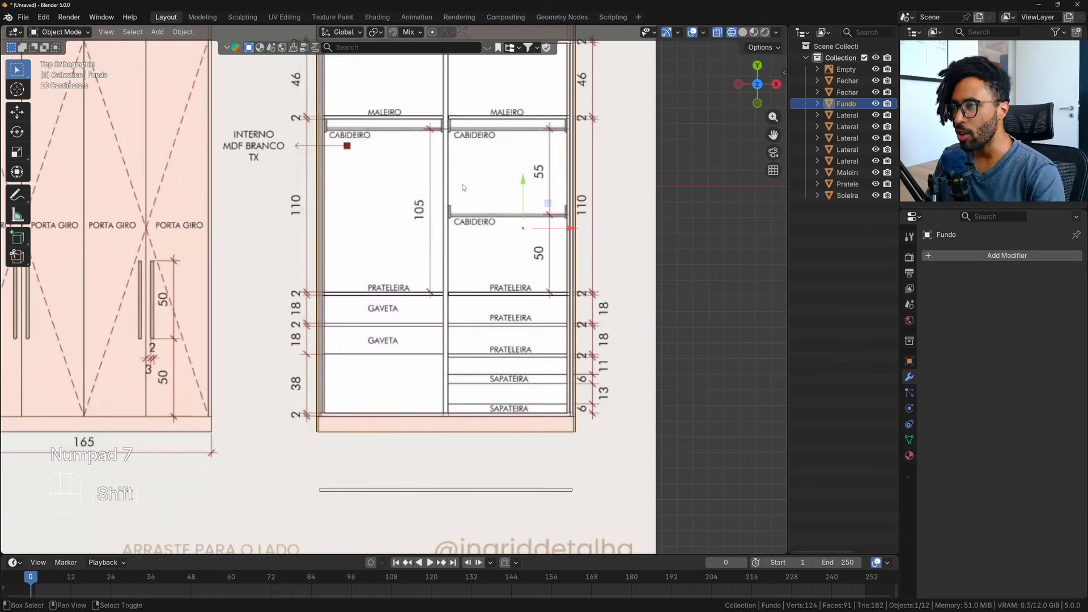
{"action": "middle_click_drag", "start_coordinate": [464, 187], "coordinate": [462, 225], "text": "shift"}
{"action": "key", "text": "z"}
{"action": "left_click", "coordinate": [569, 288]}
{"action": "mouse_move", "coordinate": [614, 358]}
{"action": "middle_mouse_down"}
{"action": "mouse_move", "coordinate": [507, 289]}
{"action": "mouse_move", "coordinate": [486, 287]}
{"action": "middle_mouse_up"}
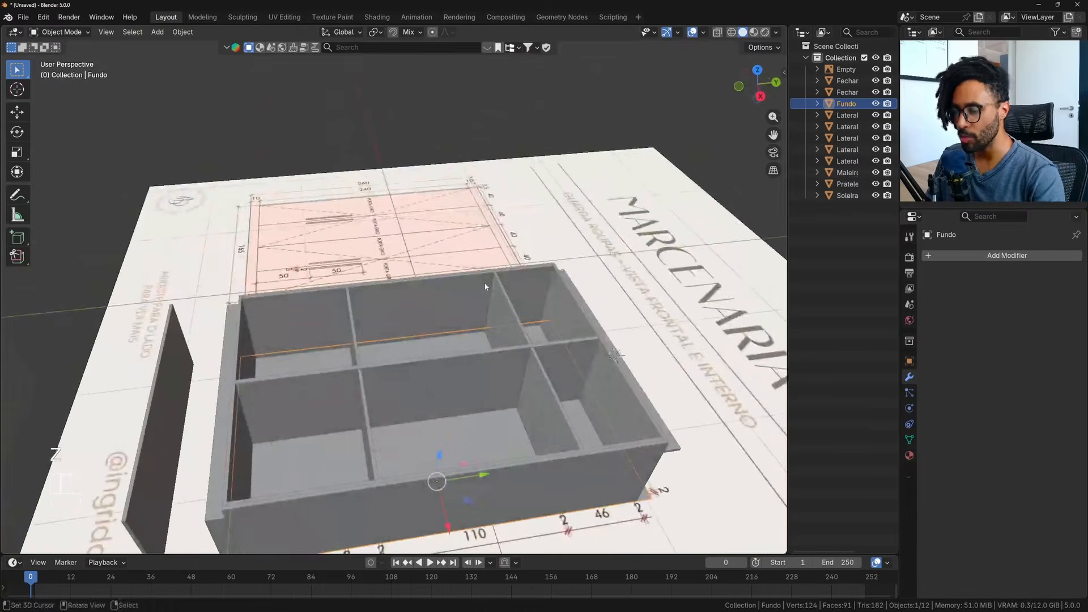
{"action": "key", "text": "KP_7"}
{"action": "key", "text": "z"}
{"action": "left_click", "coordinate": [391, 280]}
{"action": "scroll", "coordinate": [457, 272], "scroll_direction": "up", "scroll_amount": 3}
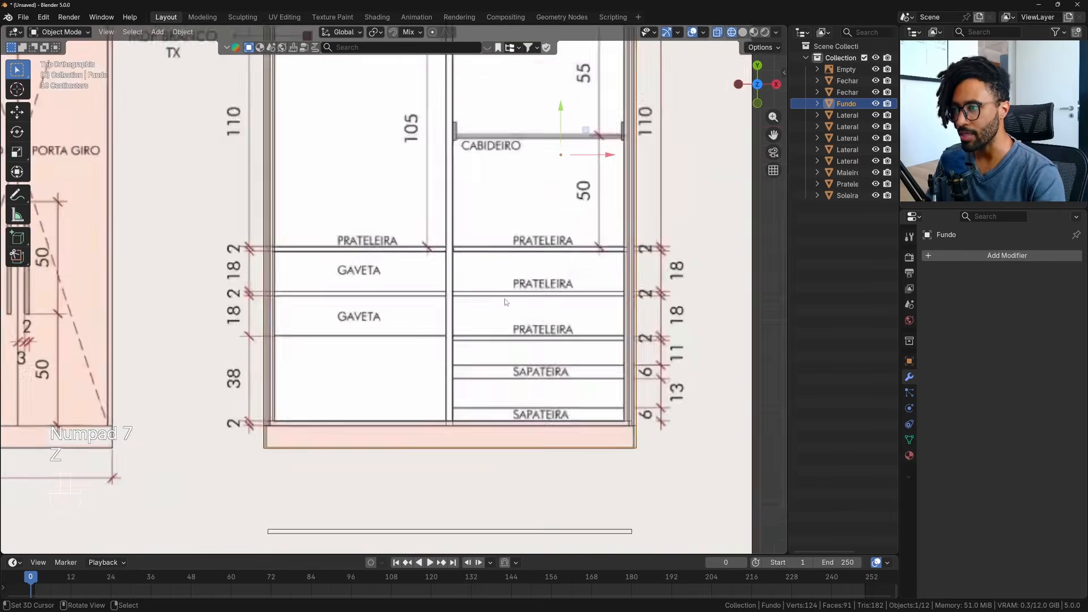
Examine the lower divisions in the drawing and identify the stray outer panels belonging to Maleiro] and Prateleira, using cancelled trial moves.
{"action": "scroll", "coordinate": [506, 302], "scroll_direction": "up", "scroll_amount": 2}
{"action": "scroll", "coordinate": [506, 302], "scroll_direction": "down", "scroll_amount": 2}
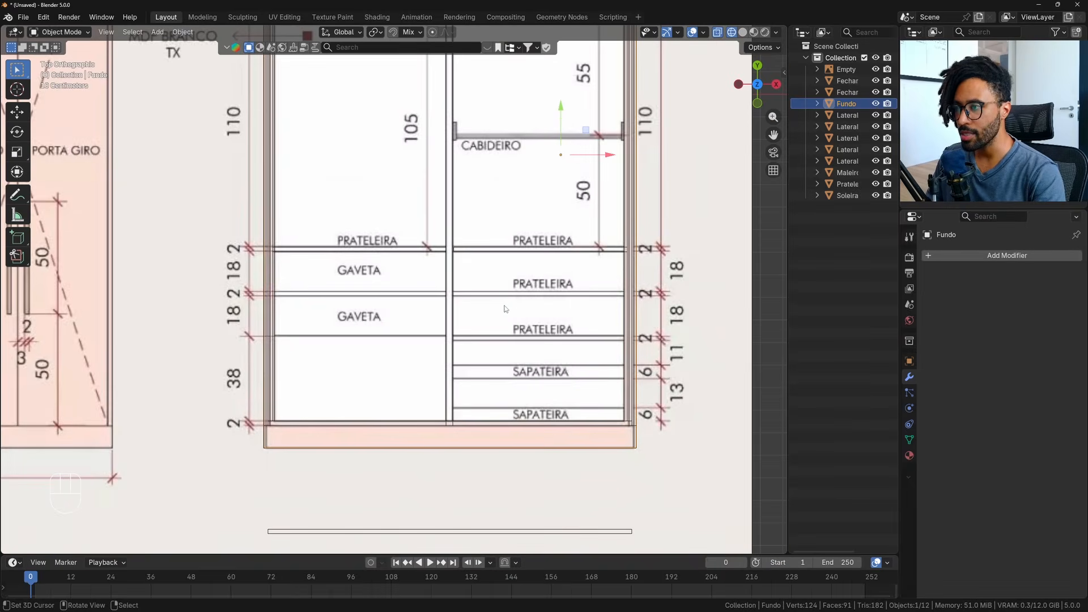
{"action": "scroll", "coordinate": [506, 308], "scroll_direction": "down", "scroll_amount": 1}
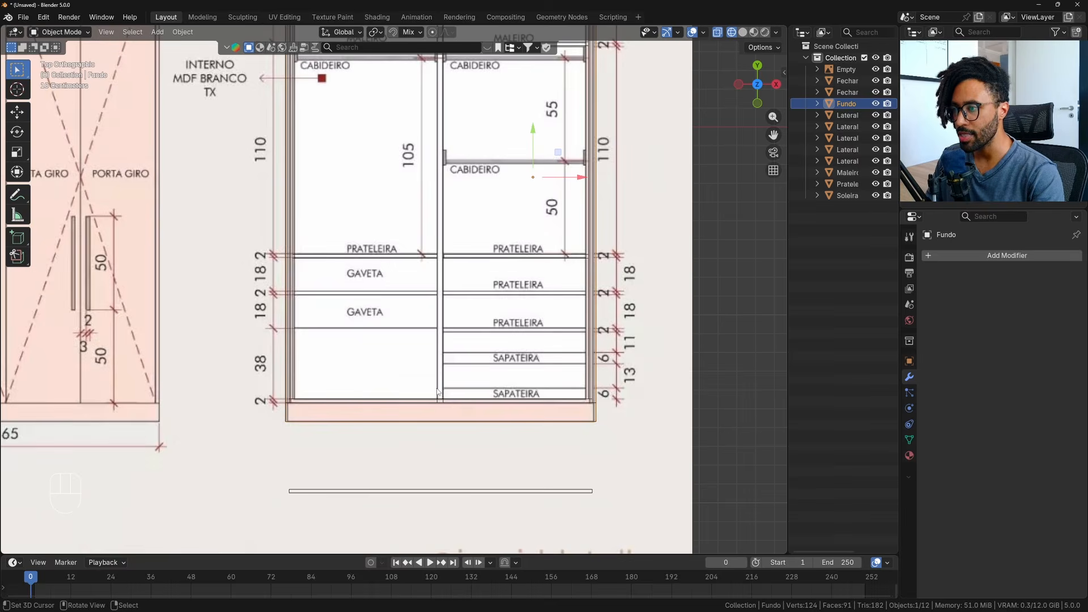
{"action": "mouse_move", "coordinate": [437, 393]}
{"action": "middle_mouse_down"}
{"action": "mouse_move", "coordinate": [539, 301]}
{"action": "mouse_move", "coordinate": [545, 322]}
{"action": "middle_mouse_up"}
{"action": "key", "text": "z"}
{"action": "left_click", "coordinate": [595, 324]}
{"action": "mouse_move", "coordinate": [640, 363]}
{"action": "middle_mouse_down"}
{"action": "mouse_move", "coordinate": [583, 302]}
{"action": "mouse_move", "coordinate": [639, 390]}
{"action": "middle_mouse_up"}
{"action": "left_click", "coordinate": [573, 384]}
{"action": "scroll", "coordinate": [578, 388], "scroll_direction": "down", "scroll_amount": 1}
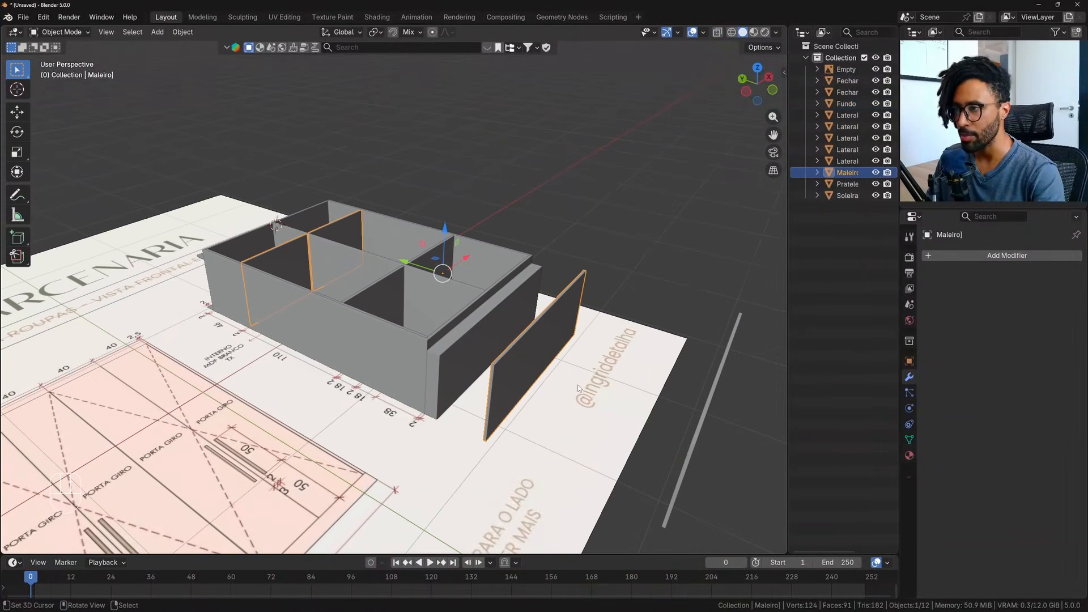
{"action": "middle_click_drag", "start_coordinate": [554, 391], "coordinate": [600, 401]}
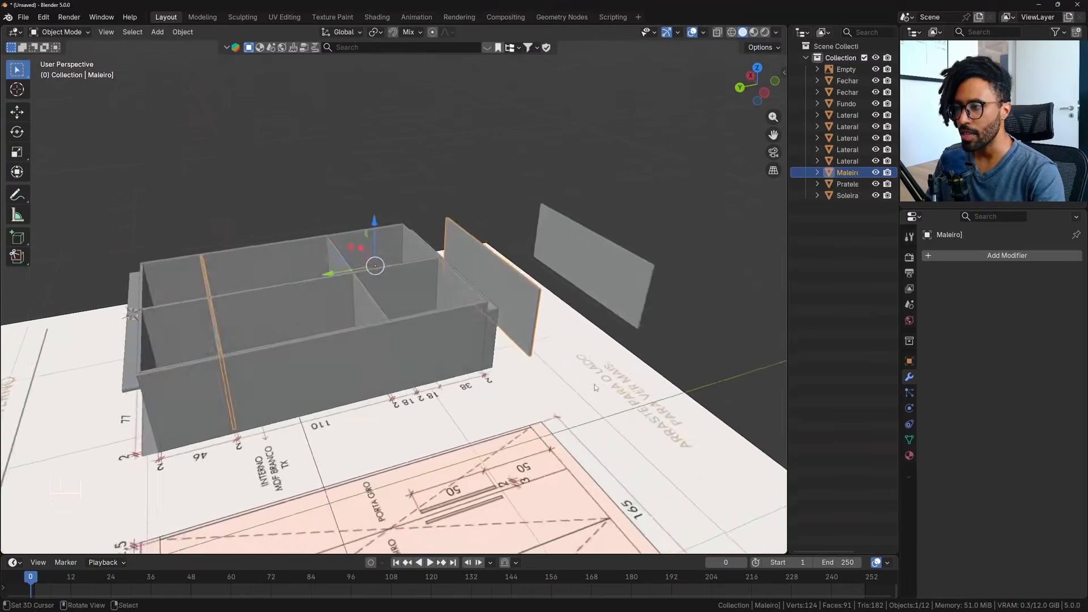
{"action": "key", "text": "g"}
{"action": "key", "text": "Escape"}
{"action": "right_click", "coordinate": [566, 280]}
{"action": "key", "text": "g"}
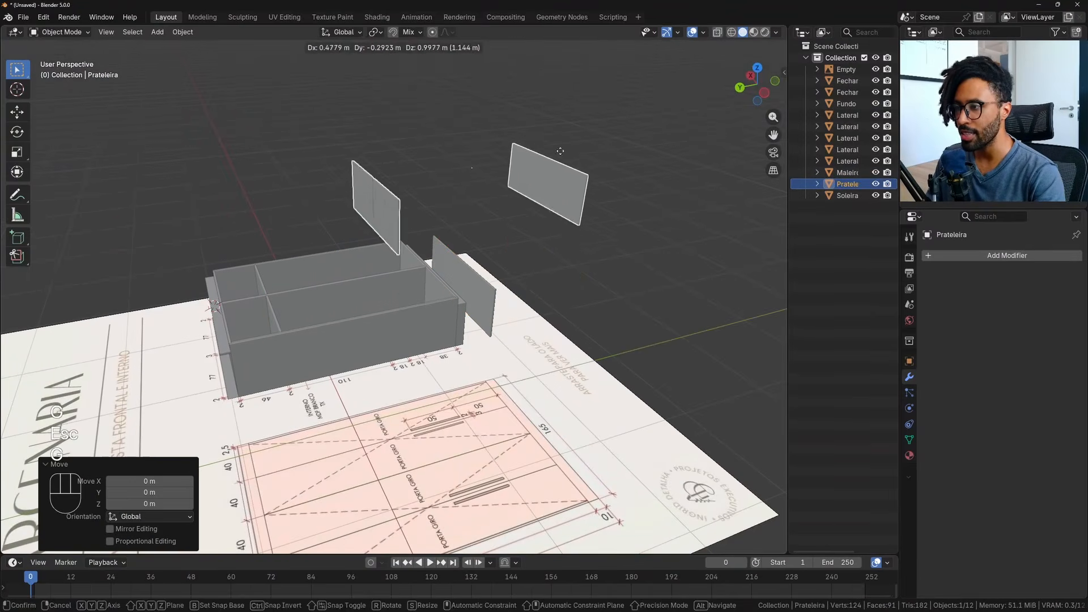
{"action": "key", "text": "Escape"}
{"action": "middle_click_drag", "start_coordinate": [443, 222], "coordinate": [520, 293]}
Try to delete the box-selected geometry of the stray outer panel in the Prateleira mesh, and undo the deletion.
{"action": "key", "text": "Tab"}
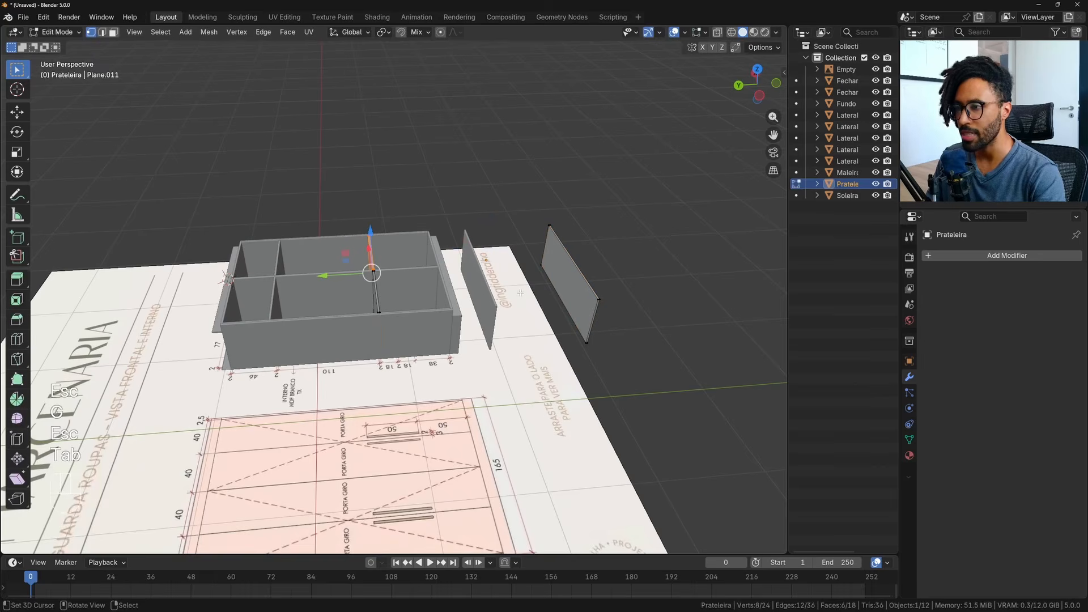
{"action": "left_click_drag", "start_coordinate": [517, 192], "coordinate": [633, 380]}
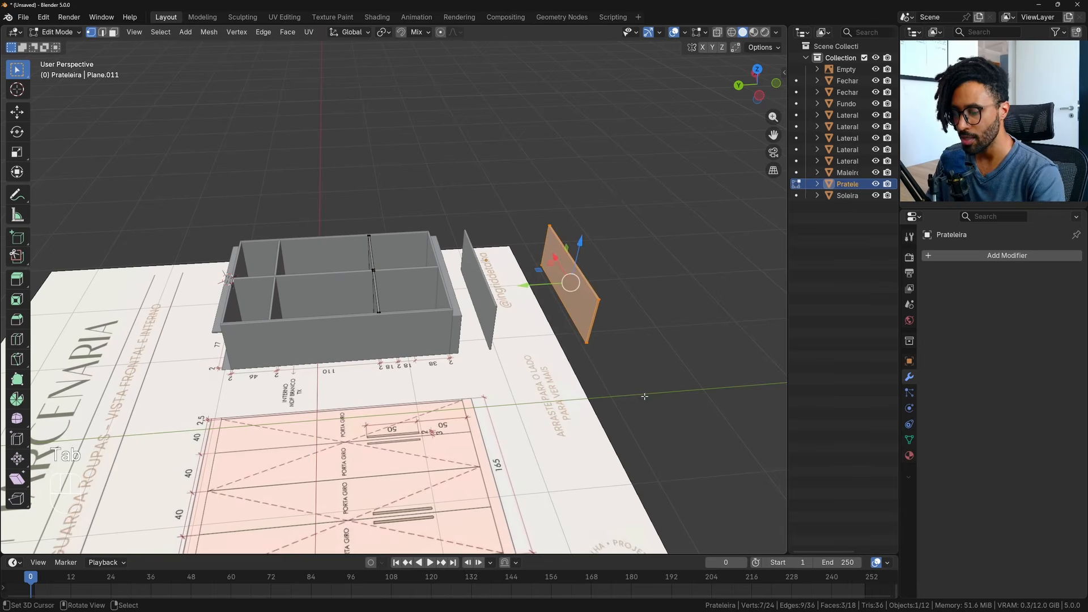
{"action": "key", "text": "Delete"}
{"action": "left_click", "coordinate": [645, 395]}
{"action": "key", "text": "Tab"}
{"action": "key", "text": "Tab"}
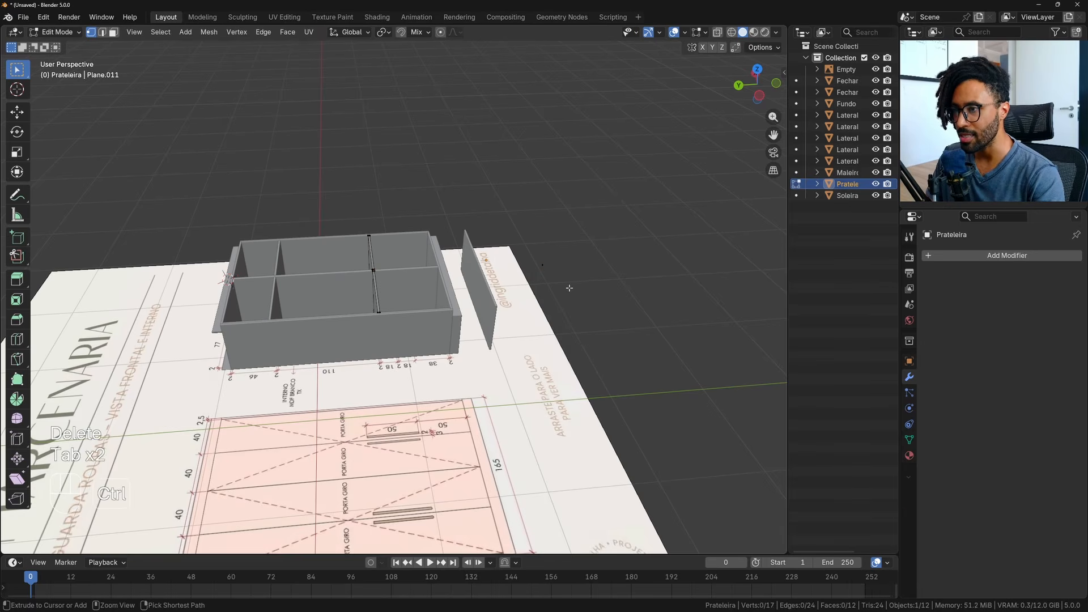
{"action": "key", "text": "ctrl+z"}
{"action": "key", "text": "ctrl+z"}
{"action": "key", "text": "ctrl+z"}
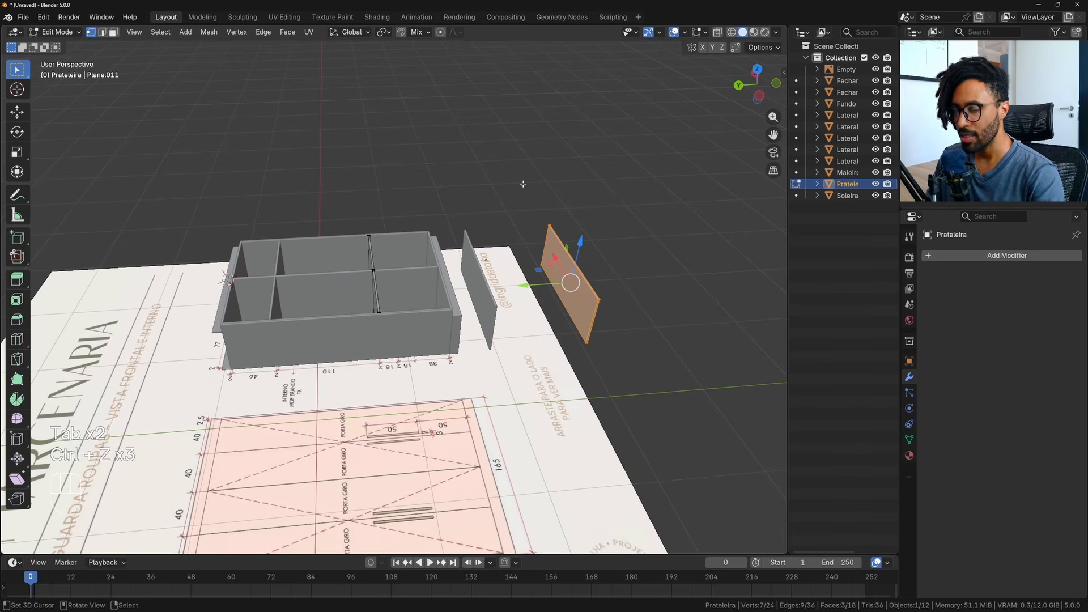
Extend the selection to the stray outer panel's linked geometry in the Prateleira mesh and delete its vertices.
{"action": "key", "text": "ctrl+l"}
{"action": "key", "text": "Delete"}
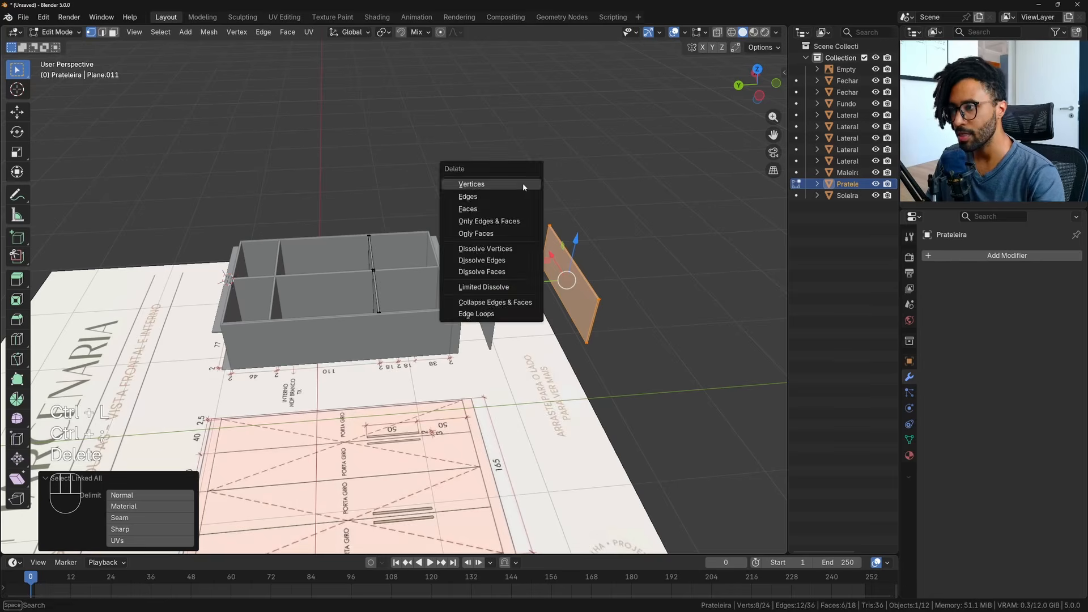
{"action": "left_click", "coordinate": [522, 182]}
{"action": "key", "text": "Tab"}
Delete the stray outer panel's vertices from the Maleiro] mesh in wireframe and return to solid shading with nothing selected.
{"action": "left_click", "coordinate": [467, 253]}
{"action": "key", "text": "Tab"}
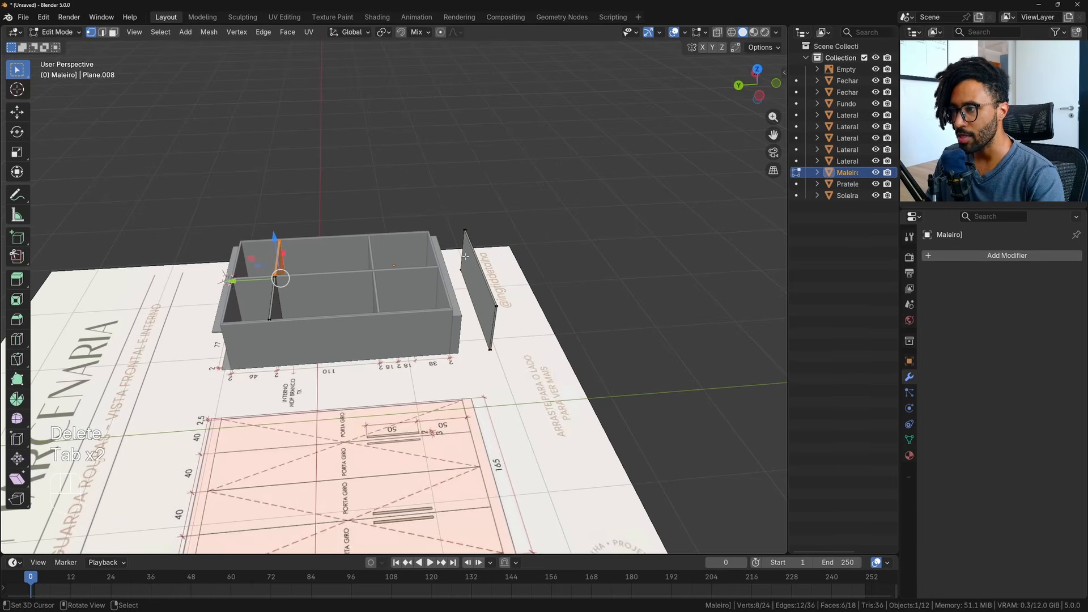
{"action": "key", "text": "z"}
{"action": "left_click", "coordinate": [379, 293]}
{"action": "left_click_drag", "start_coordinate": [435, 193], "coordinate": [562, 437]}
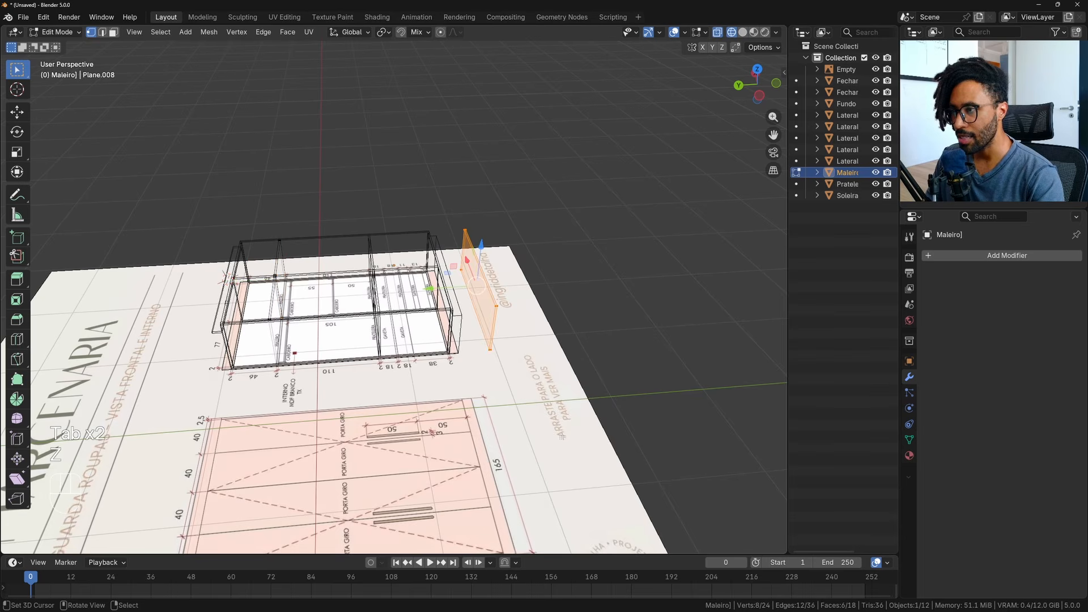
{"action": "key", "text": "Delete"}
{"action": "left_click", "coordinate": [447, 344]}
{"action": "key", "text": "z"}
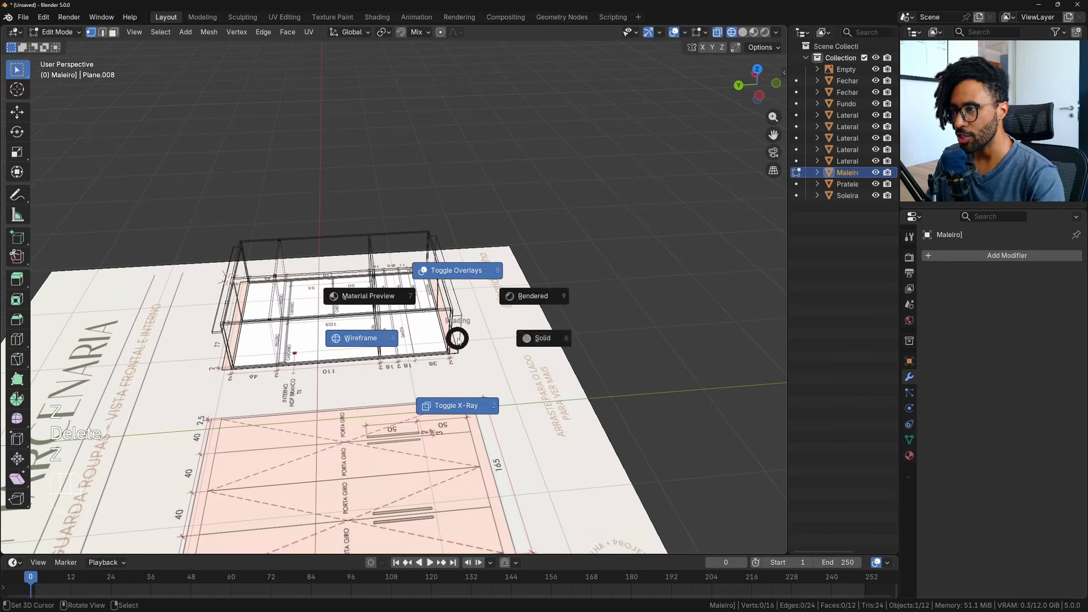
{"action": "left_click", "coordinate": [484, 338]}
{"action": "key", "text": "Tab"}
{"action": "key", "text": "alt+a"}
{"action": "middle_click_drag", "start_coordinate": [484, 338], "coordinate": [460, 341]}
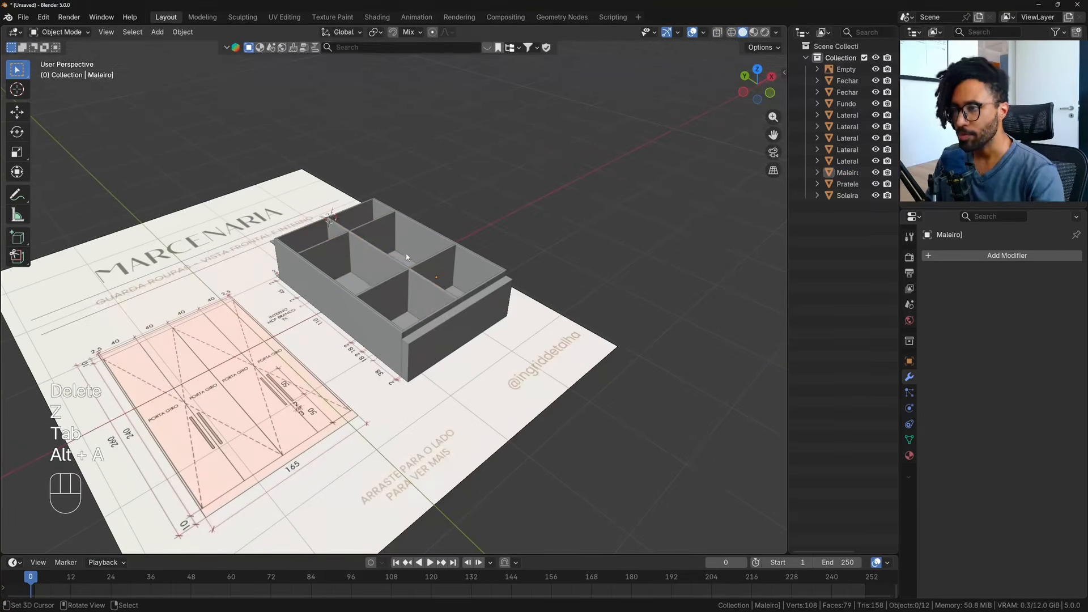
Check which object each shelf, side panel, divider and the Soleira belongs to, using selections and cancelled trial moves.
{"action": "right_click", "coordinate": [418, 286]}
{"action": "right_click", "coordinate": [376, 287]}
{"action": "right_click", "coordinate": [371, 255]}
{"action": "right_click", "coordinate": [374, 222]}
{"action": "right_click", "coordinate": [391, 211]}
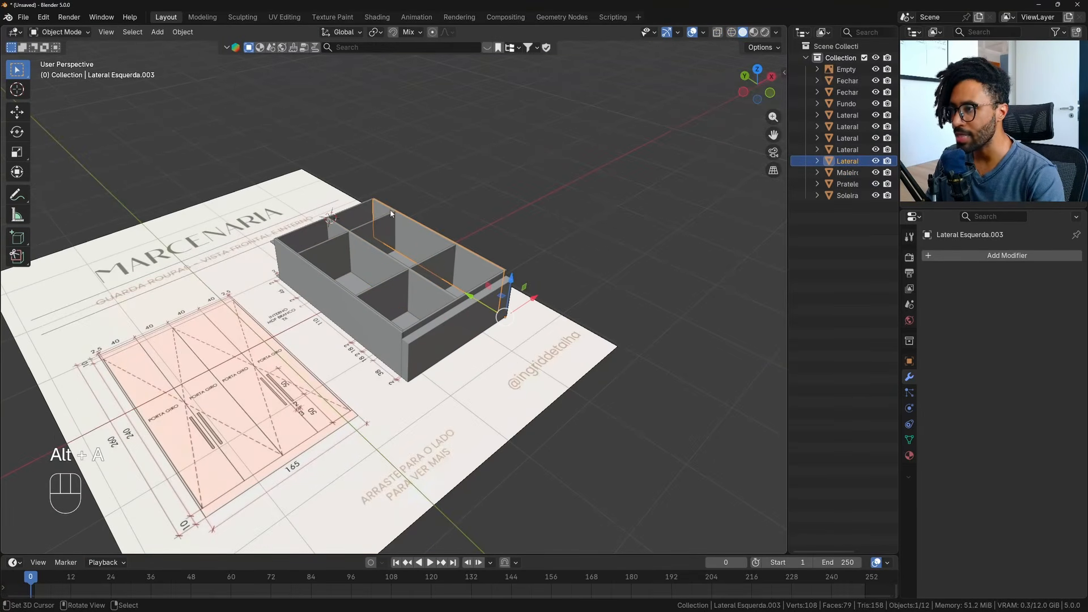
{"action": "right_click", "coordinate": [307, 242]}
{"action": "right_click", "coordinate": [351, 310]}
{"action": "right_click", "coordinate": [447, 334]}
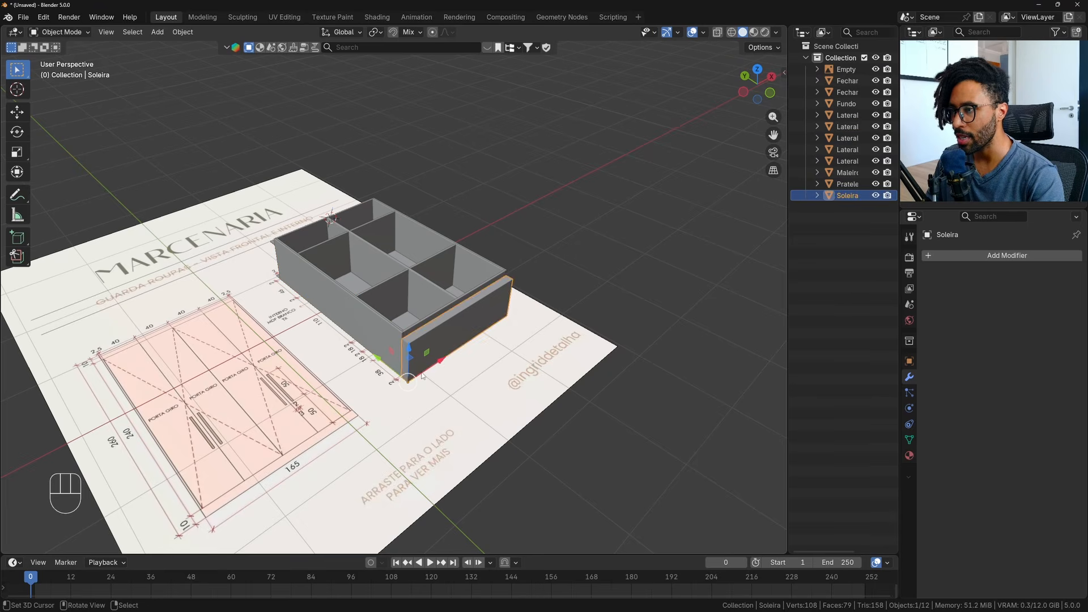
{"action": "key", "text": "g"}
{"action": "key", "text": "Escape"}
{"action": "right_click", "coordinate": [374, 355]}
{"action": "key", "text": "g"}
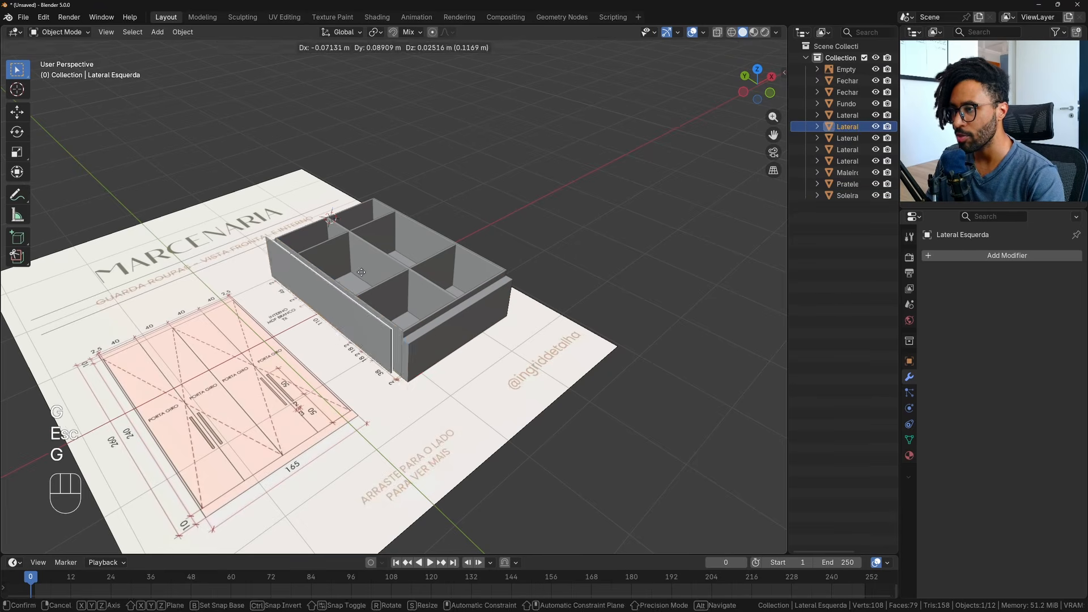
{"action": "key", "text": "Escape"}
{"action": "scroll", "coordinate": [374, 295], "scroll_direction": "up", "scroll_amount": 1}
{"action": "scroll", "coordinate": [375, 295], "scroll_direction": "up", "scroll_amount": 2}
{"action": "right_click", "coordinate": [471, 350]}
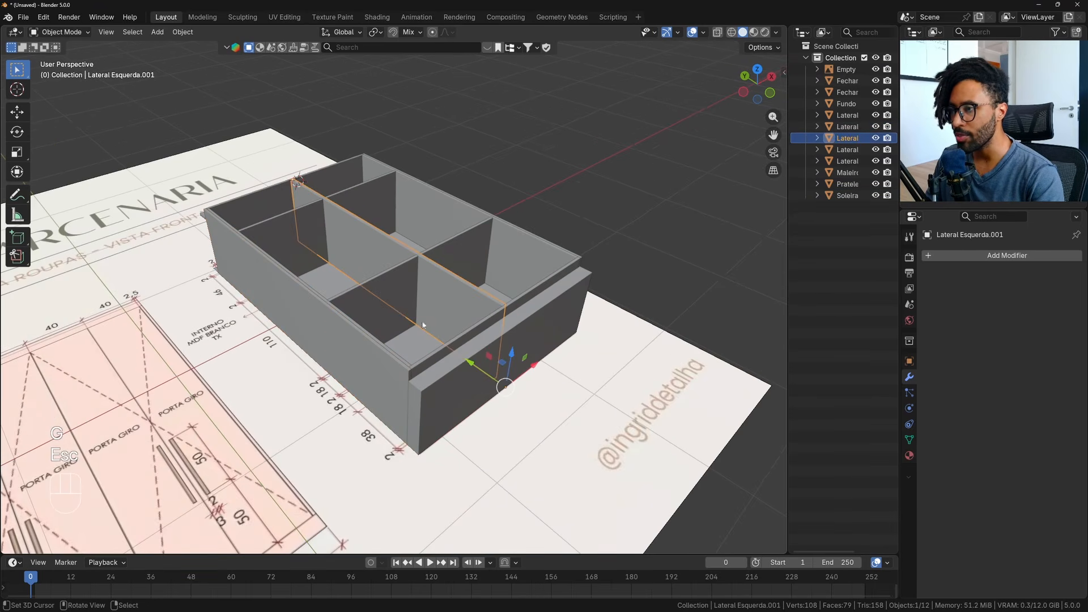
Try a rotation and the Geometry to Origin option on the Prateleira shelf pair, cancelling the one and undoing the other.
{"action": "right_click", "coordinate": [403, 308]}
{"action": "right_click", "coordinate": [403, 307]}
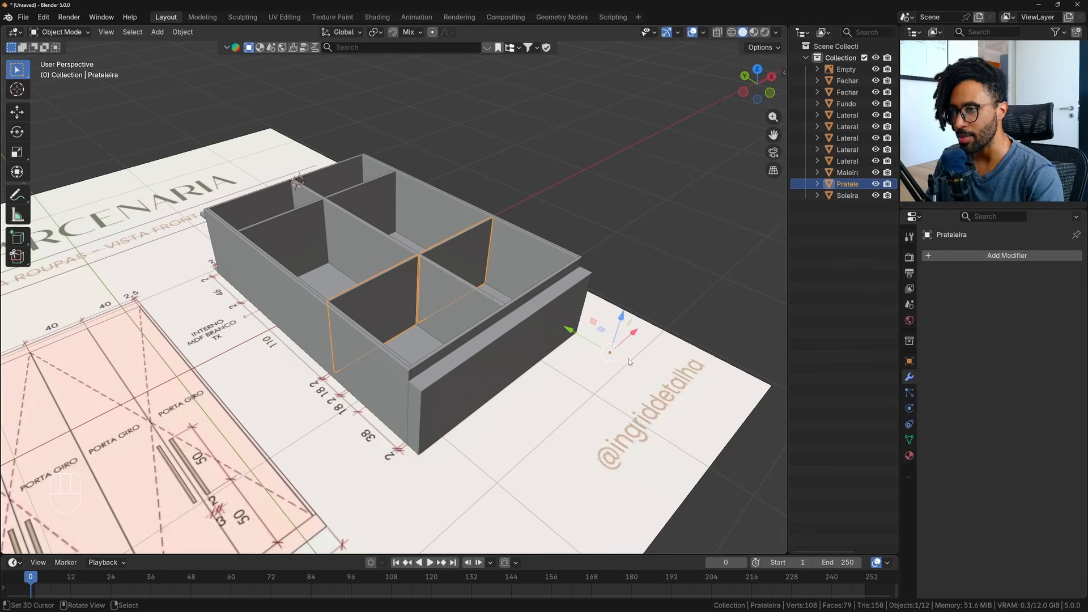
{"action": "key", "text": "r"}
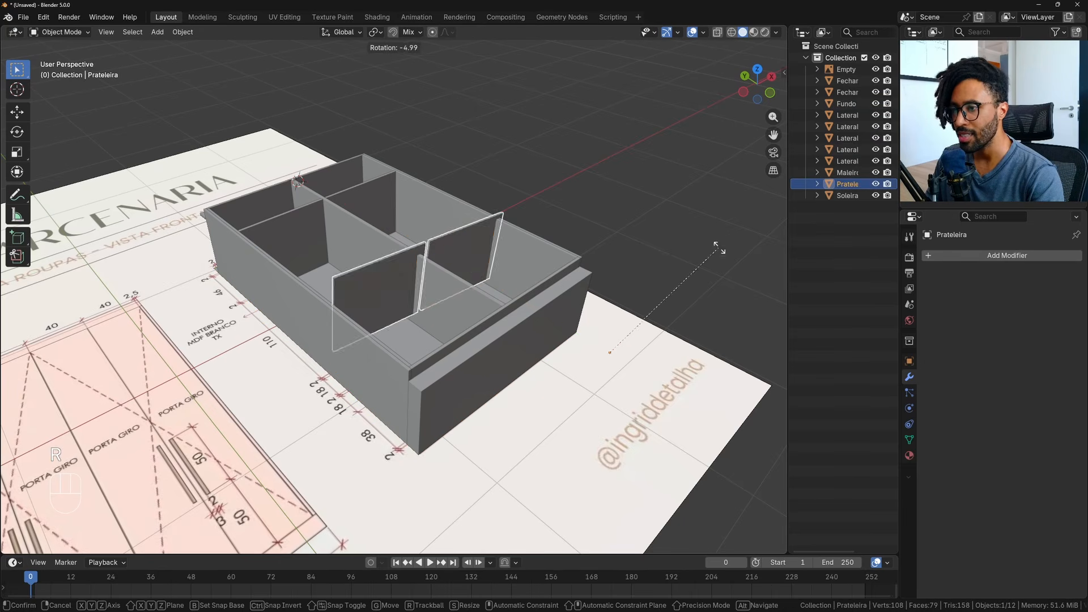
{"action": "key", "text": "Escape"}
{"action": "middle_click_drag", "start_coordinate": [699, 311], "coordinate": [566, 310]}
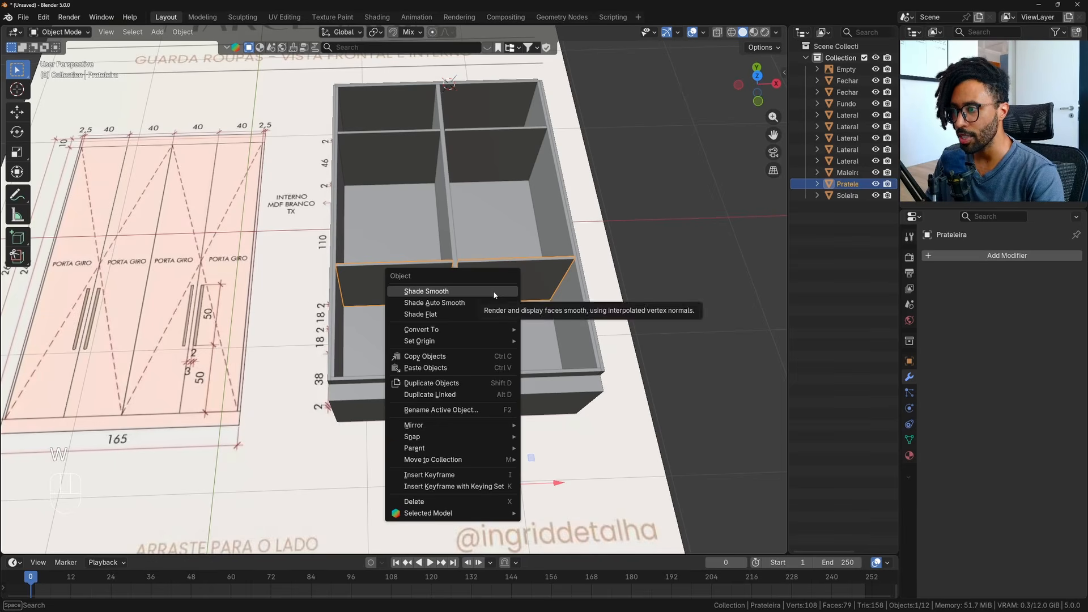
{"action": "mouse_move", "coordinate": [481, 342]}
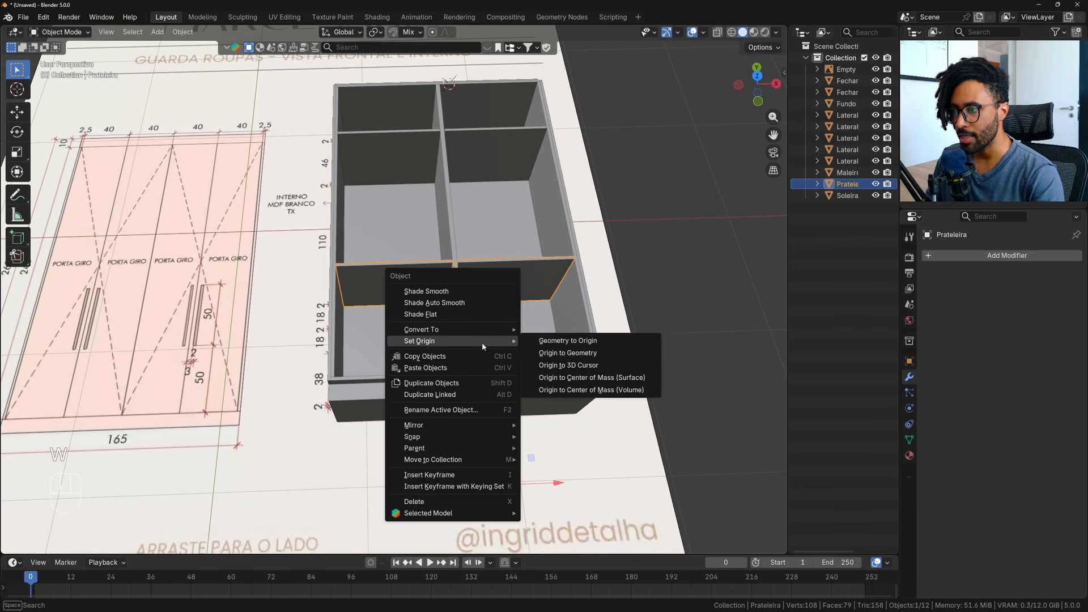
{"action": "left_click", "coordinate": [588, 341]}
{"action": "key", "text": "ctrl+z"}
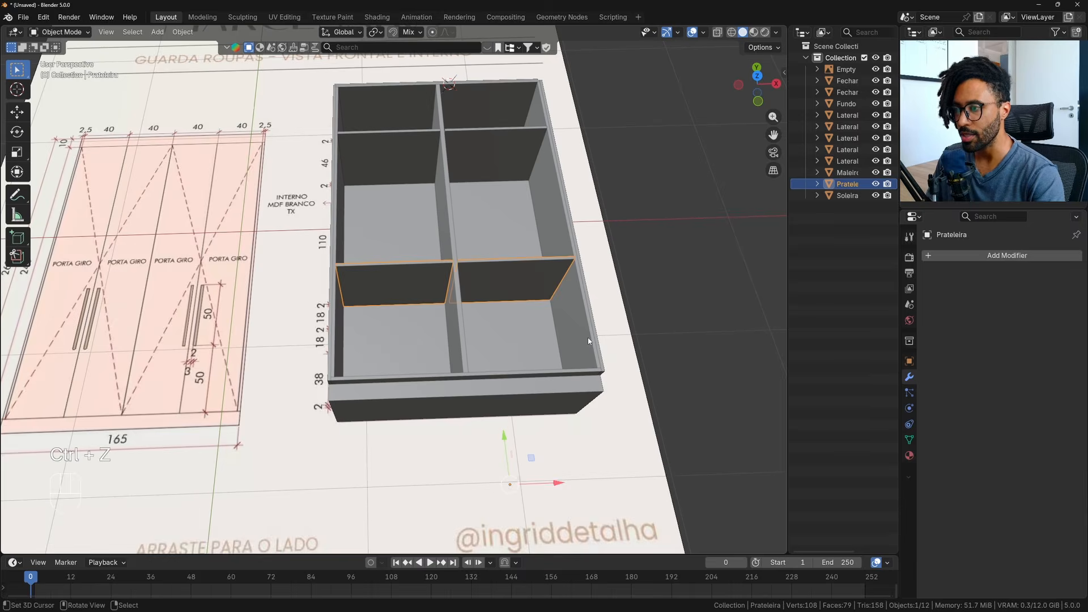
Set the origin of the Prateleira and Maleiro] shelf pairs to their geometry.
{"action": "key", "text": "w"}
{"action": "mouse_move", "coordinate": [589, 339]}
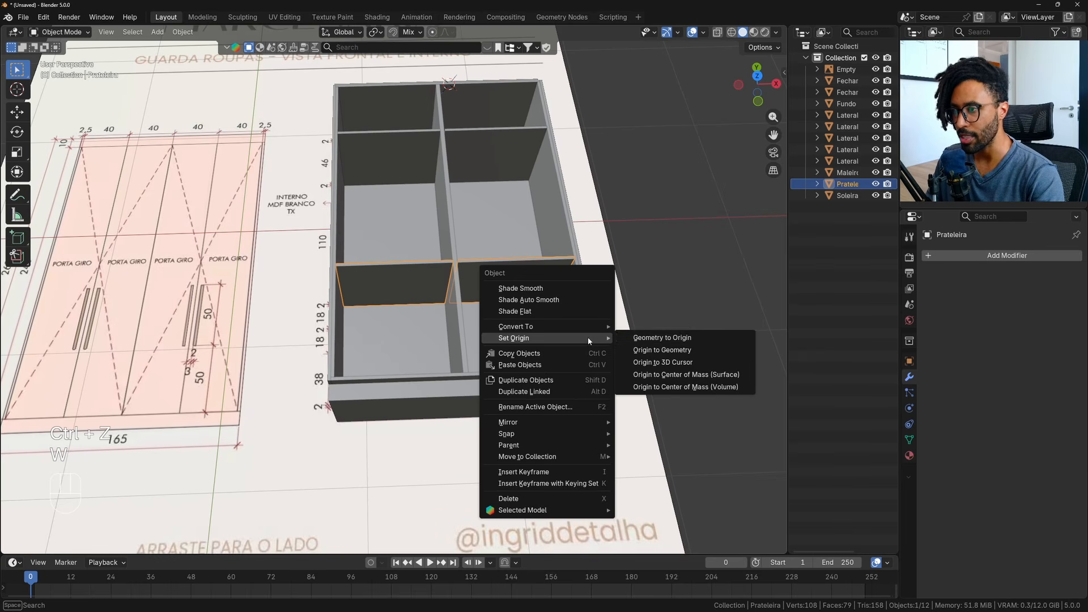
{"action": "left_click", "coordinate": [656, 350]}
{"action": "scroll", "coordinate": [450, 221], "scroll_direction": "down", "scroll_amount": 2}
{"action": "left_click", "coordinate": [445, 197]}
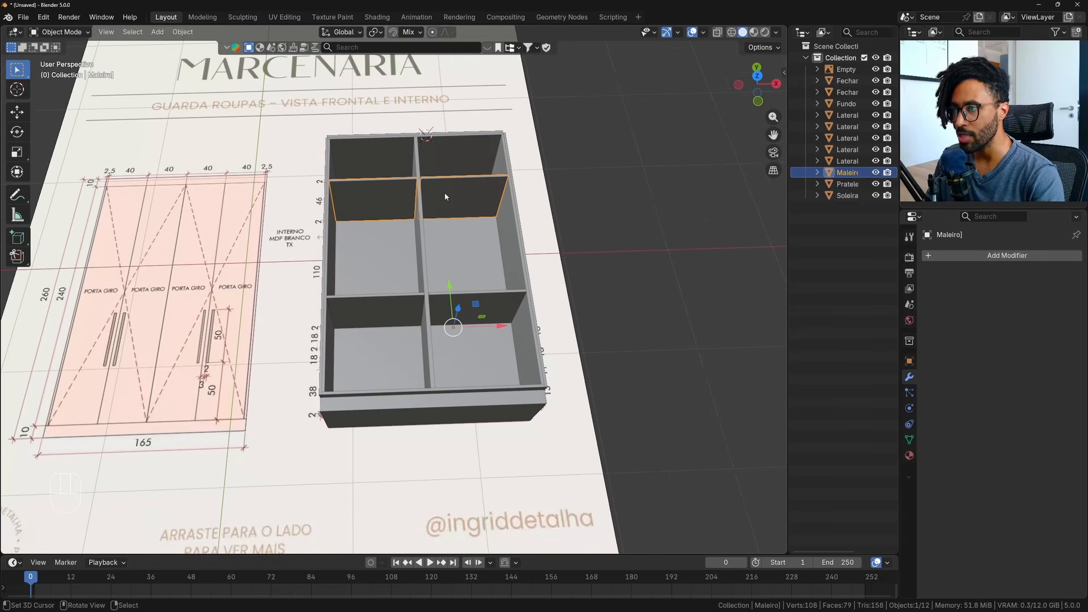
{"action": "key", "text": "w"}
{"action": "mouse_move", "coordinate": [445, 192]}
{"action": "left_click", "coordinate": [535, 208]}
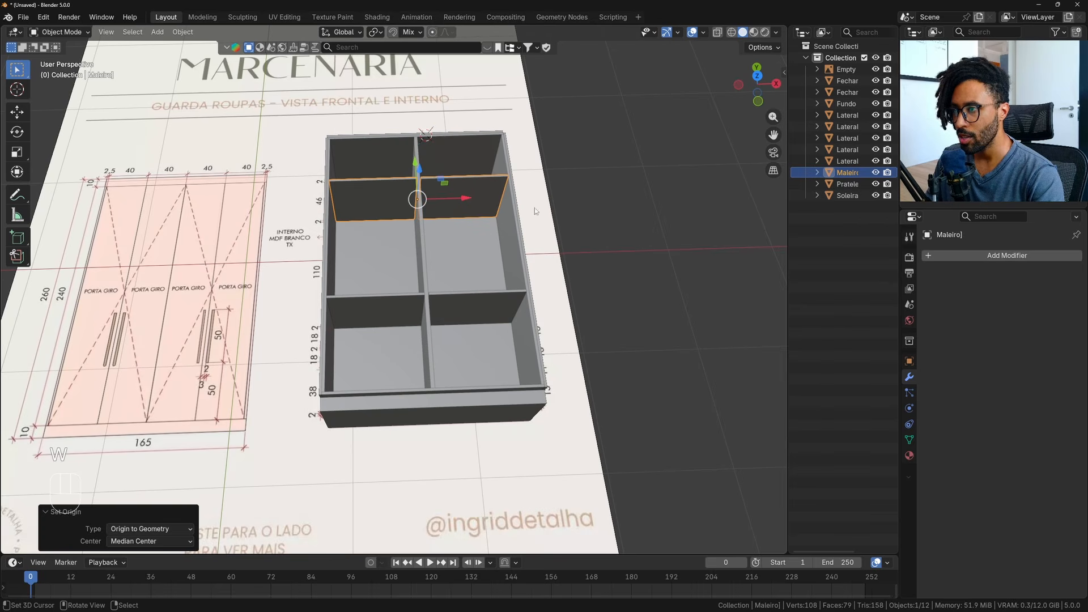
Examine the side panels and the drawing's lower PRATELEIRA, GAVETA and SAPATEIRA divisions in a wireframe top view, returning to a solid perspective.
{"action": "left_click", "coordinate": [423, 235]}
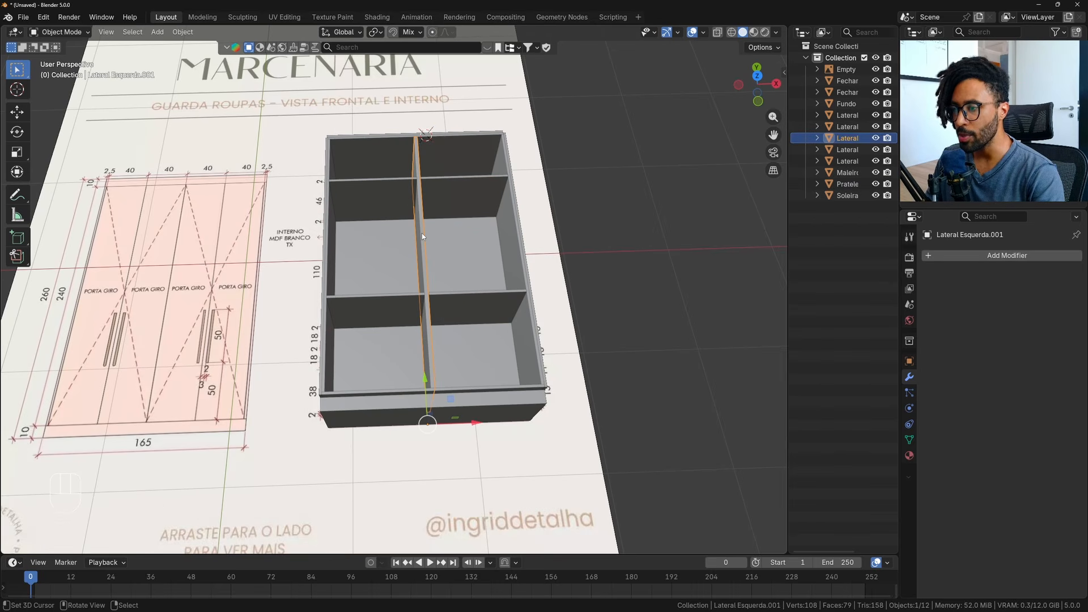
{"action": "left_click", "coordinate": [479, 318]}
{"action": "left_click", "coordinate": [509, 258]}
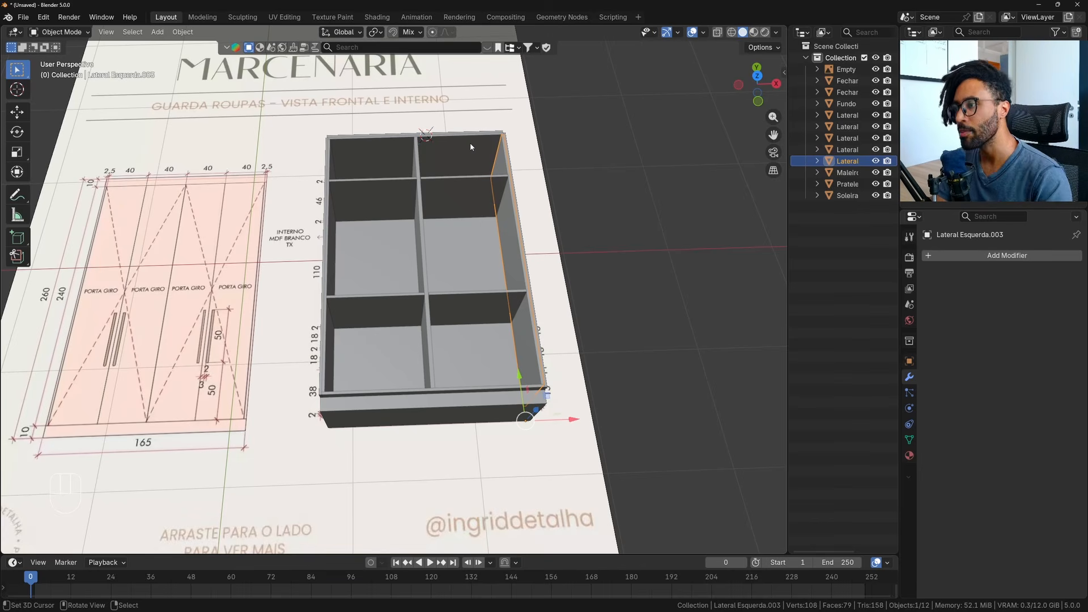
{"action": "key", "text": "KP_7"}
{"action": "scroll", "coordinate": [499, 290], "scroll_direction": "up", "scroll_amount": 2}
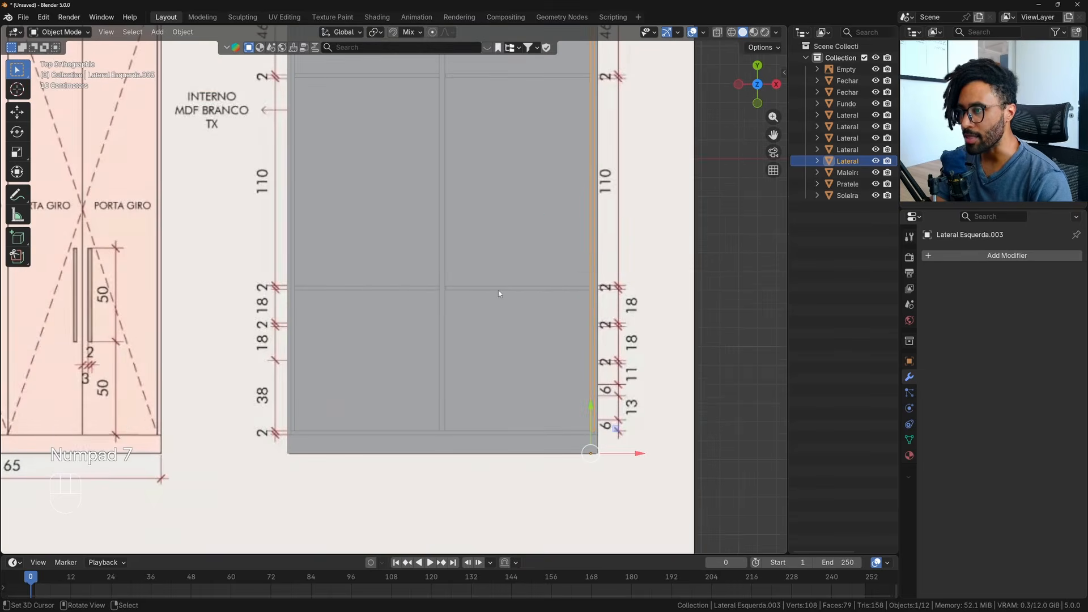
{"action": "key", "text": "z"}
{"action": "left_click", "coordinate": [468, 294]}
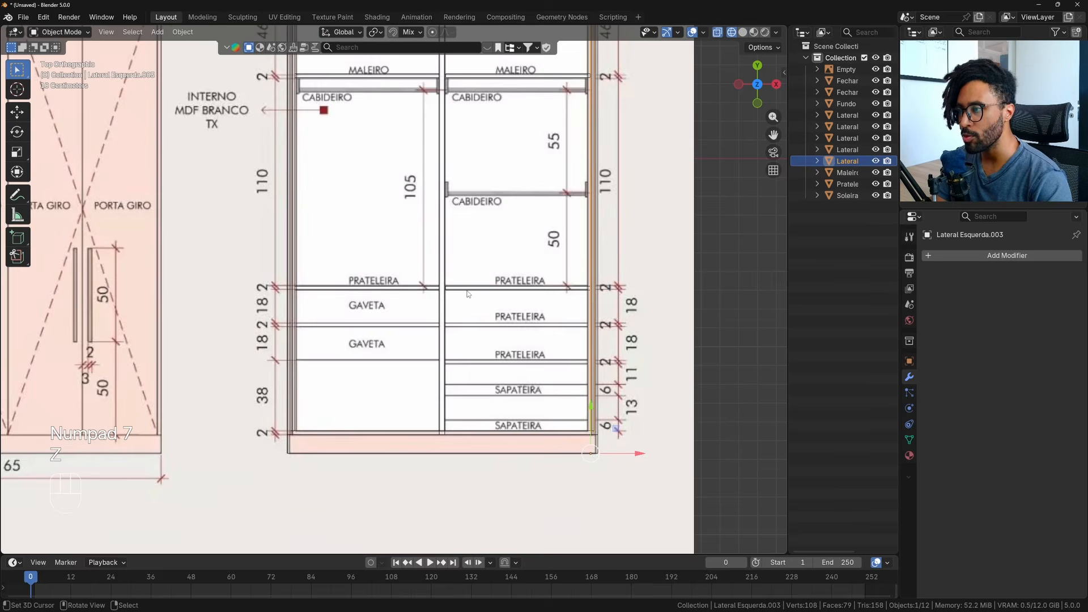
{"action": "right_click", "coordinate": [425, 290]}
{"action": "right_click", "coordinate": [459, 449]}
{"action": "middle_click_drag", "start_coordinate": [460, 448], "coordinate": [598, 335]}
{"action": "key", "text": "z"}
{"action": "left_click", "coordinate": [635, 336]}
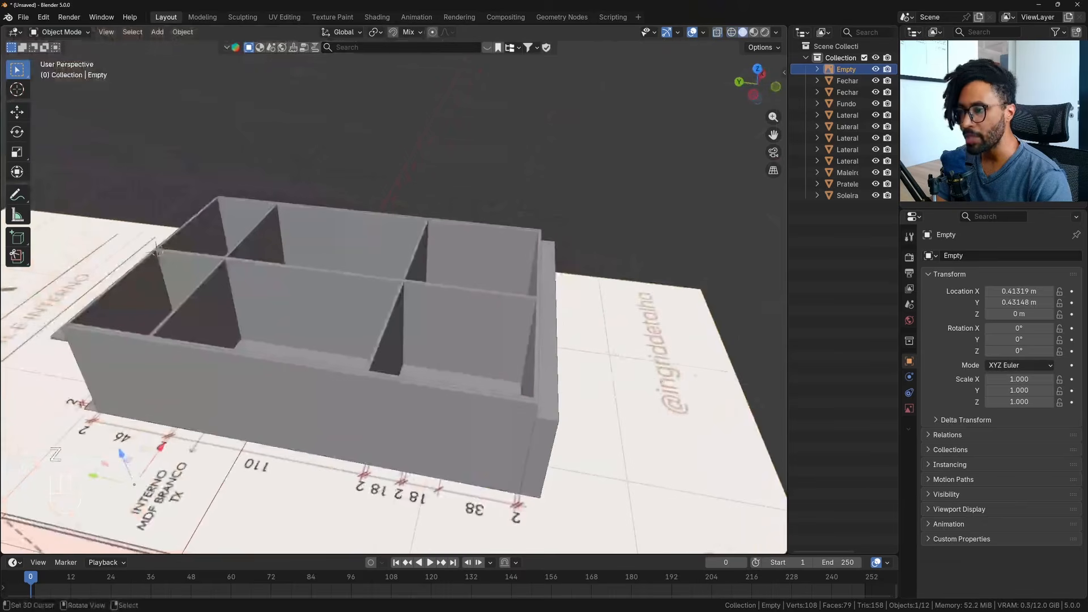
Duplicate the top face of the Soleira base panel and move the copy 0.77 m along Y, just below the Prateleira shelves.
{"action": "right_click", "coordinate": [548, 369]}
{"action": "key", "text": "Tab"}
{"action": "middle_click_drag", "start_coordinate": [549, 369], "coordinate": [563, 366]}
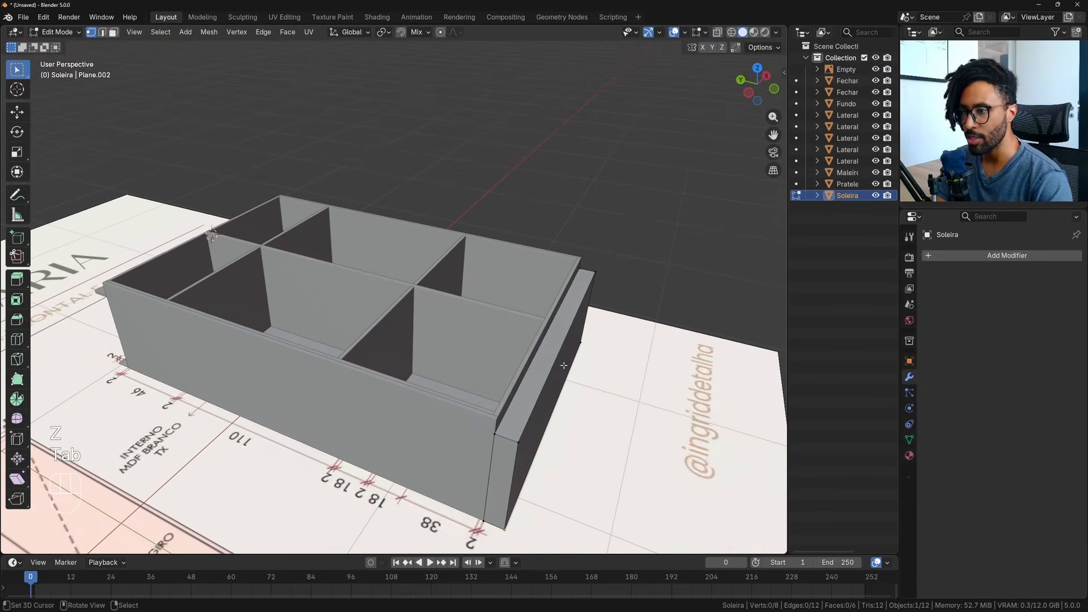
{"action": "key", "text": "3"}
{"action": "right_click", "coordinate": [545, 356]}
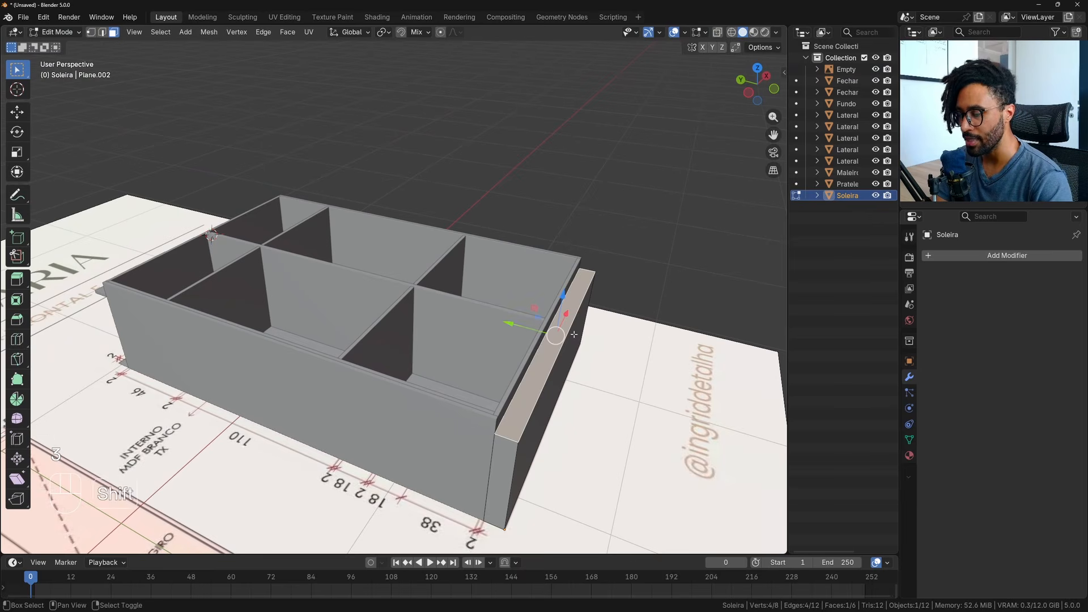
{"action": "key", "text": "shift+d"}
{"action": "right_click", "coordinate": [533, 278]}
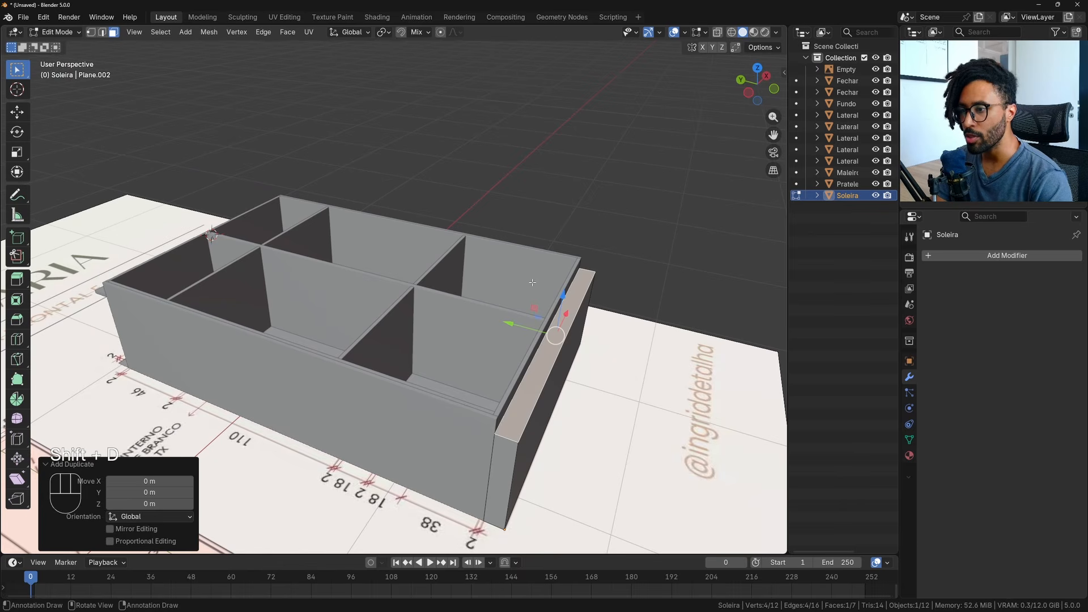
{"action": "key", "text": "g"}
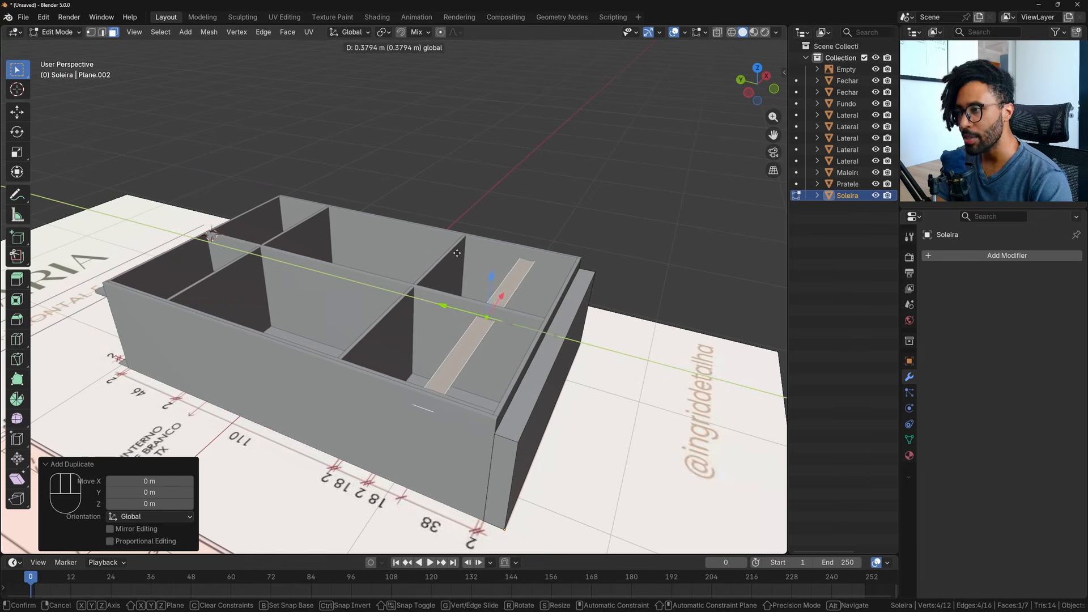
{"action": "left_click", "coordinate": [465, 239]}
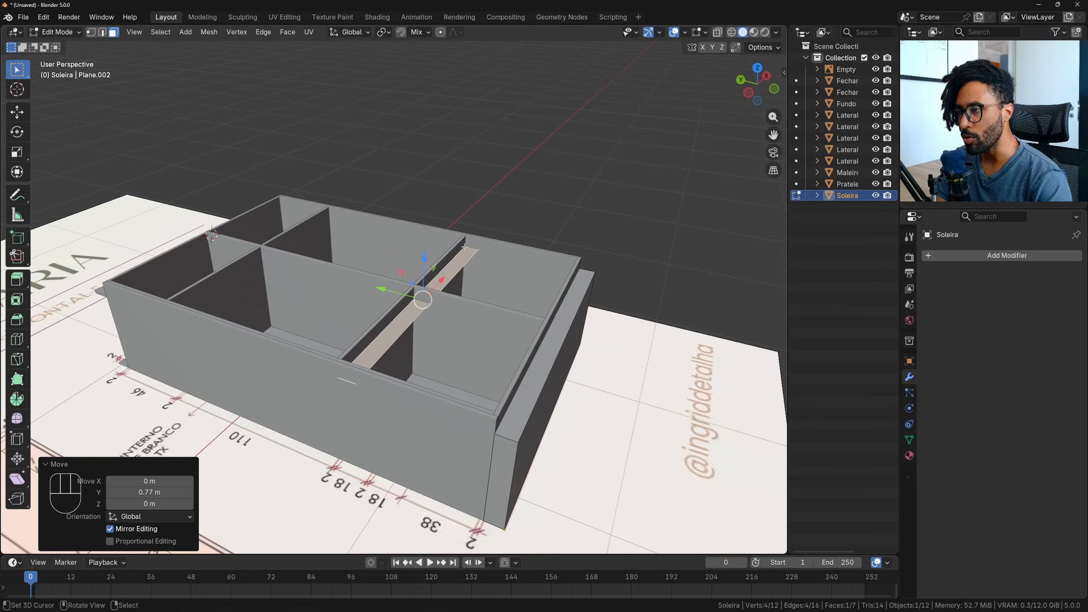
In a see-through top view, move the copied face's lower edge -0.076125 m along Y to the bottom line of the upper GAVETA.
{"action": "left_click", "coordinate": [757, 68]}
{"action": "key", "text": "KP_Decimal"}
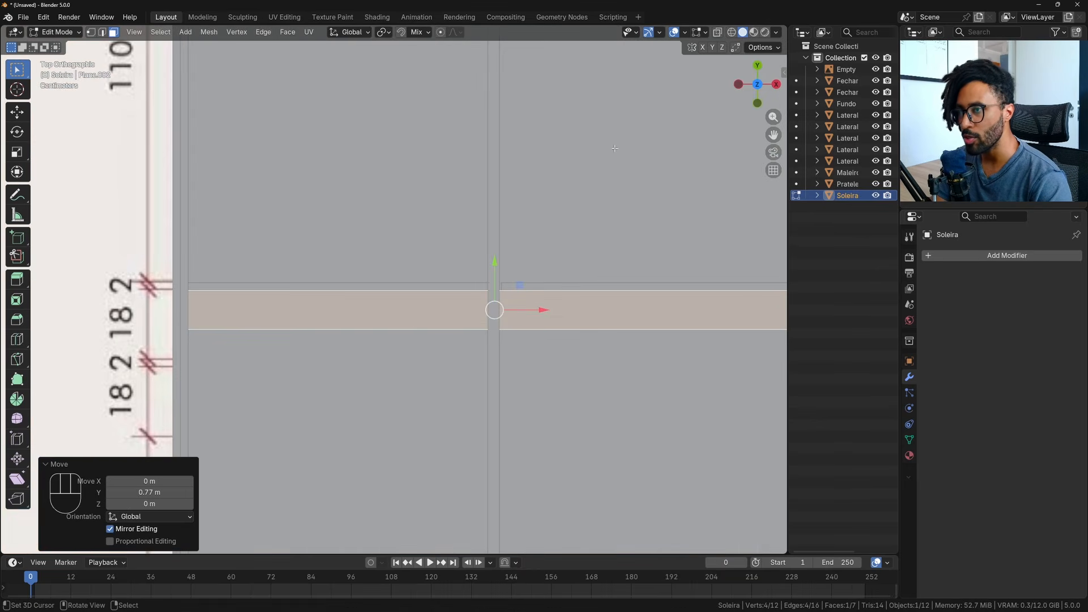
{"action": "left_click", "coordinate": [718, 32]}
{"action": "middle_click_drag", "start_coordinate": [248, 143], "coordinate": [259, 102], "text": "shift"}
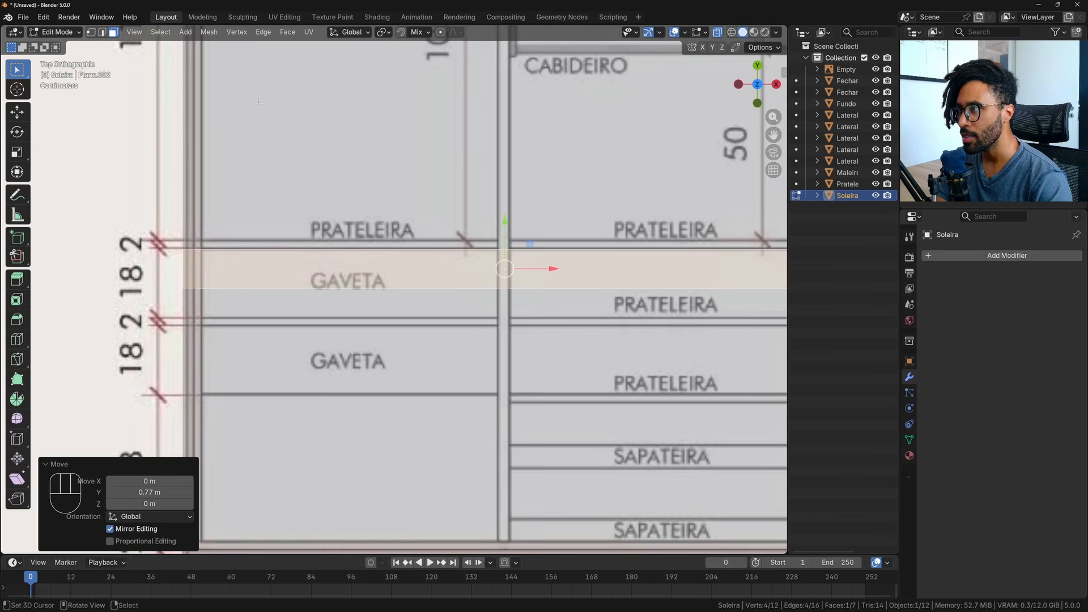
{"action": "left_click", "coordinate": [102, 31]}
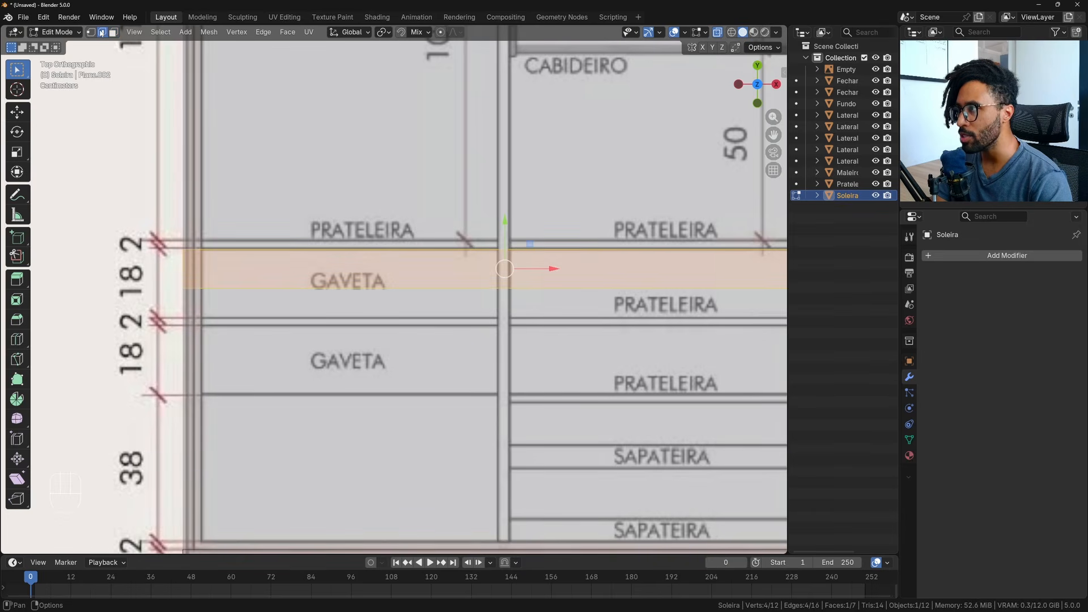
{"action": "left_click", "coordinate": [414, 287]}
{"action": "left_click_drag", "start_coordinate": [503, 237], "coordinate": [499, 318]}
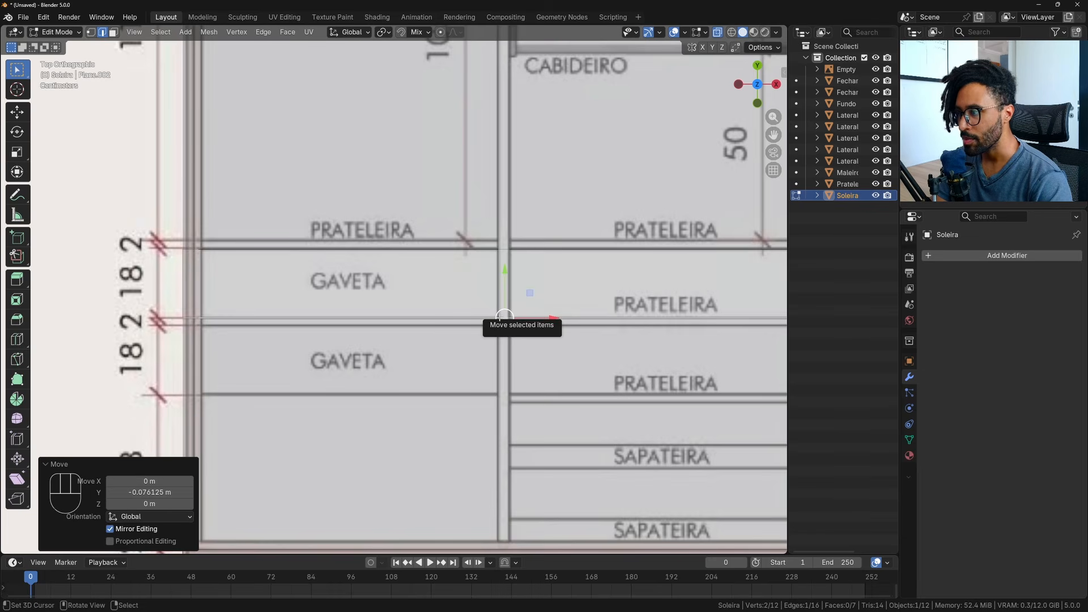
Switch to the image viewer to check the drawer and shelf heights in the joinery drawing, returning to Blender.
{"action": "key", "text": "alt+Tab"}
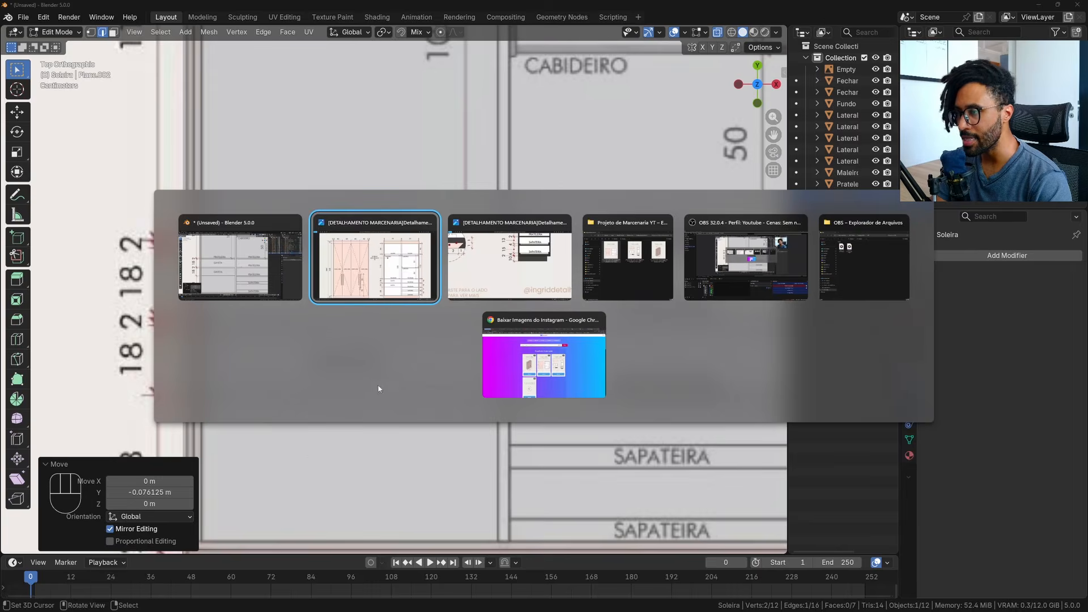
{"action": "left_click", "coordinate": [387, 247]}
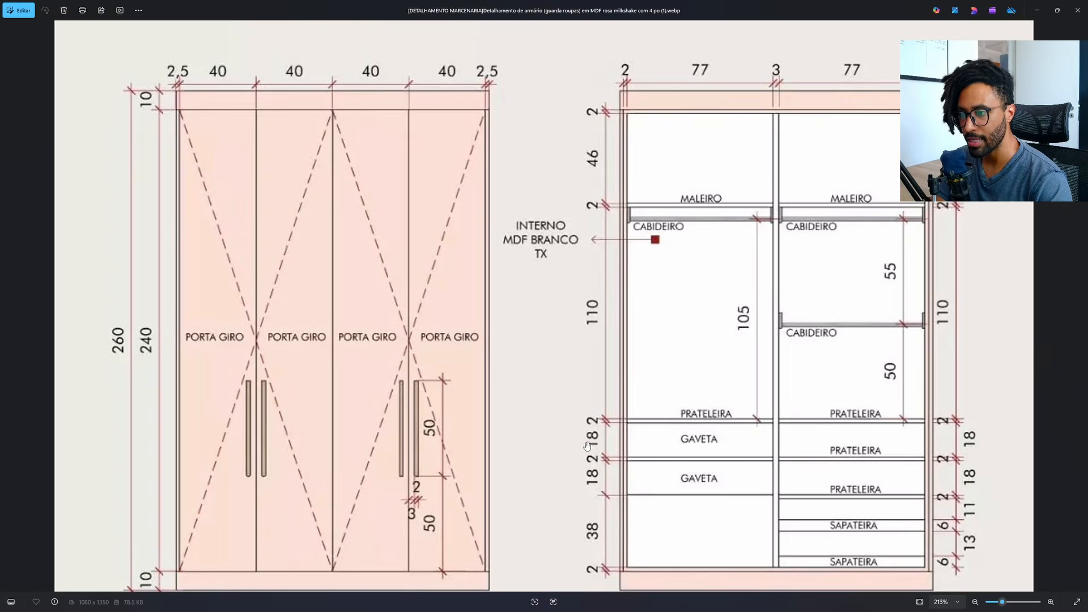
{"action": "key", "text": "alt+Tab"}
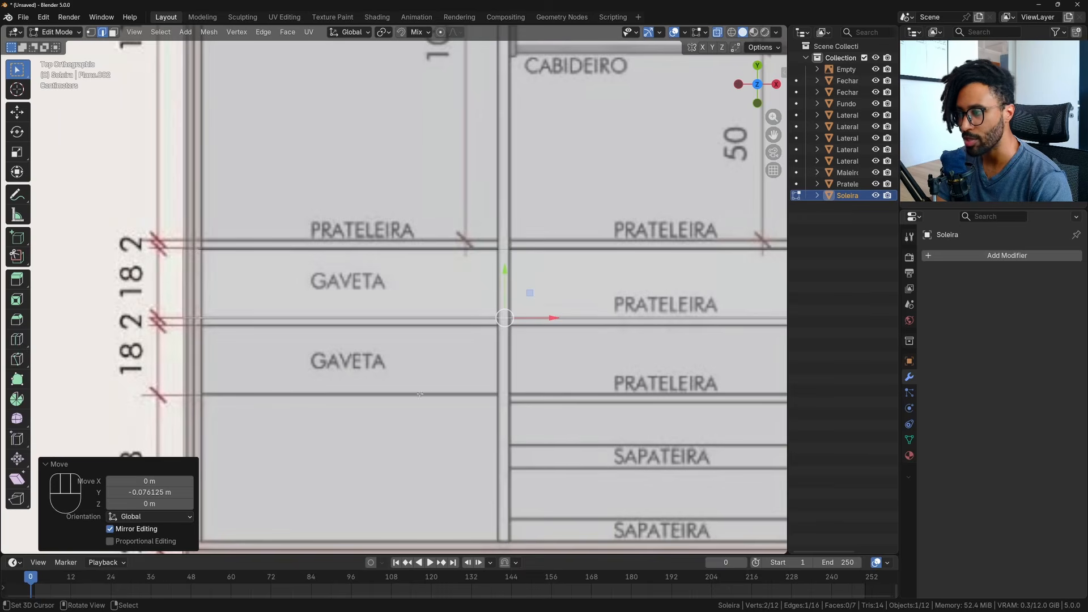
Move both end edges of the copied face 0.04 m inward along X to meet the inner sides of the wardrobe.
{"action": "key", "text": "Tab"}
{"action": "scroll", "coordinate": [501, 232], "scroll_direction": "down", "scroll_amount": 3}
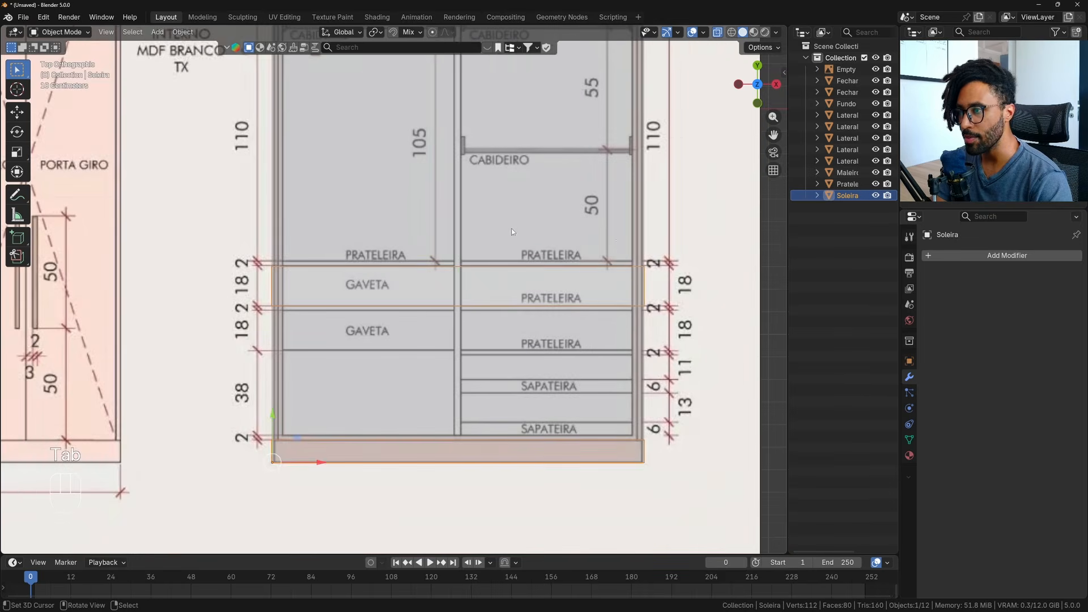
{"action": "key", "text": "Tab"}
{"action": "left_click_drag", "start_coordinate": [631, 240], "coordinate": [646, 278]}
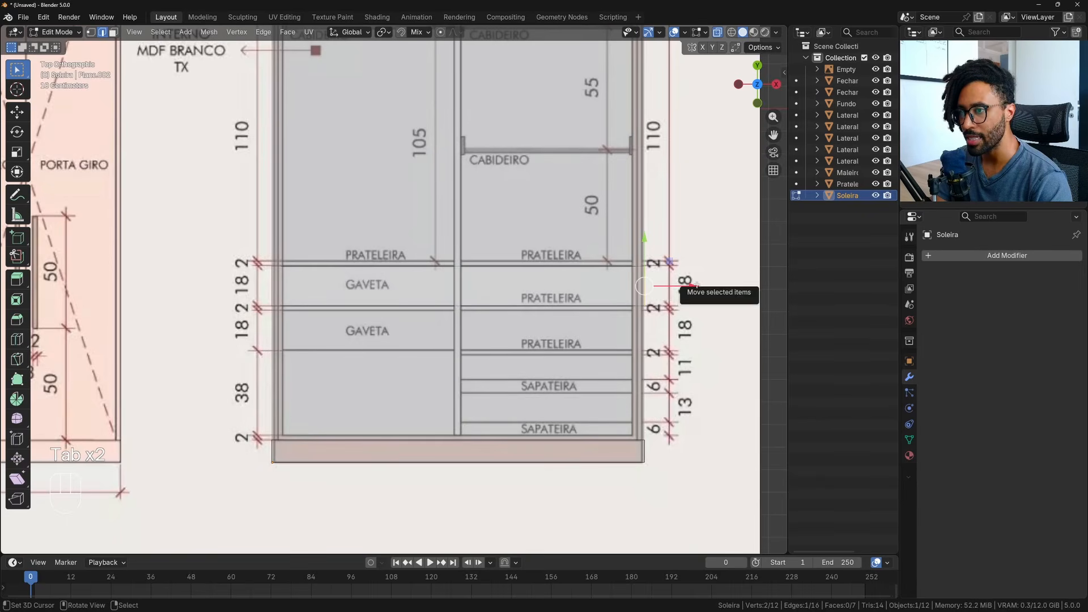
{"action": "key", "text": "g"}
{"action": "key", "text": "x"}
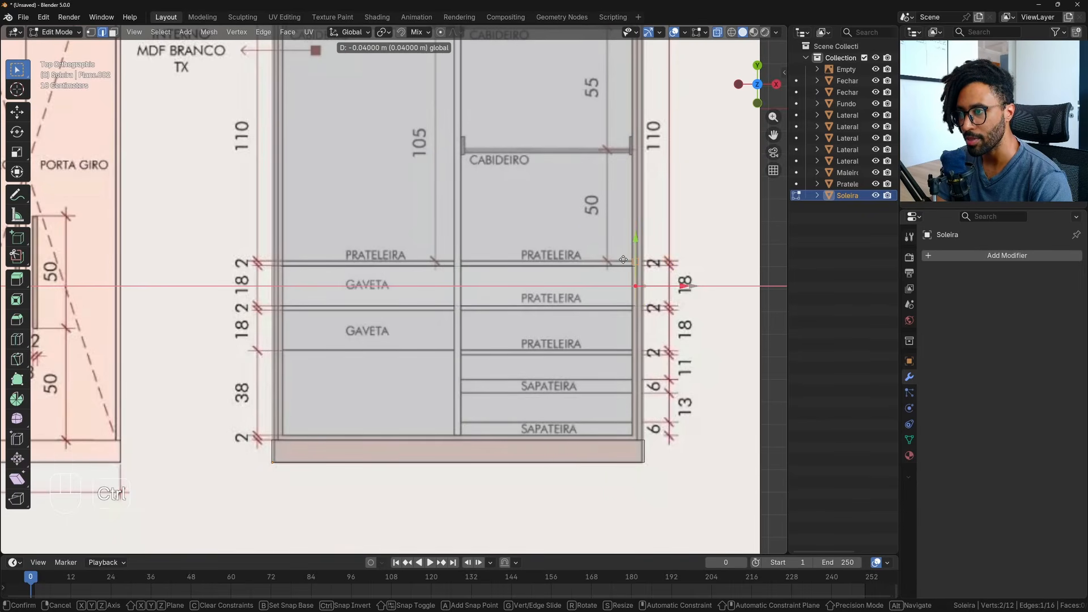
{"action": "left_click_drag", "start_coordinate": [624, 260], "coordinate": [623, 259], "text": "ctrl"}
{"action": "mouse_move", "coordinate": [260, 258]}
{"action": "left_mouse_down"}
{"action": "mouse_move", "coordinate": [285, 313]}
{"action": "mouse_move", "coordinate": [316, 286]}
{"action": "mouse_move", "coordinate": [294, 281]}
{"action": "mouse_move", "coordinate": [326, 283]}
{"action": "left_mouse_up"}
{"action": "scroll", "coordinate": [295, 294], "scroll_direction": "up", "scroll_amount": 3}
Examine the copied face in a solid perspective view and display the object's transform values and dimensions.
{"action": "key", "text": "z"}
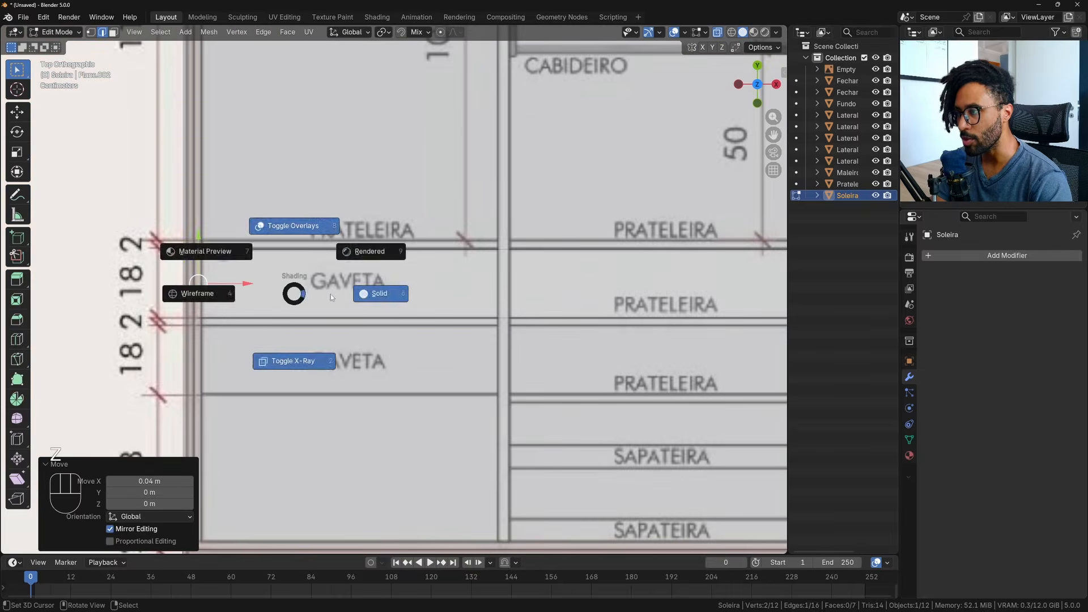
{"action": "middle_click_drag", "start_coordinate": [432, 305], "coordinate": [565, 277], "text": "shift"}
{"action": "key", "text": "z"}
{"action": "left_click", "coordinate": [575, 324]}
{"action": "middle_click_drag", "start_coordinate": [576, 324], "coordinate": [460, 255]}
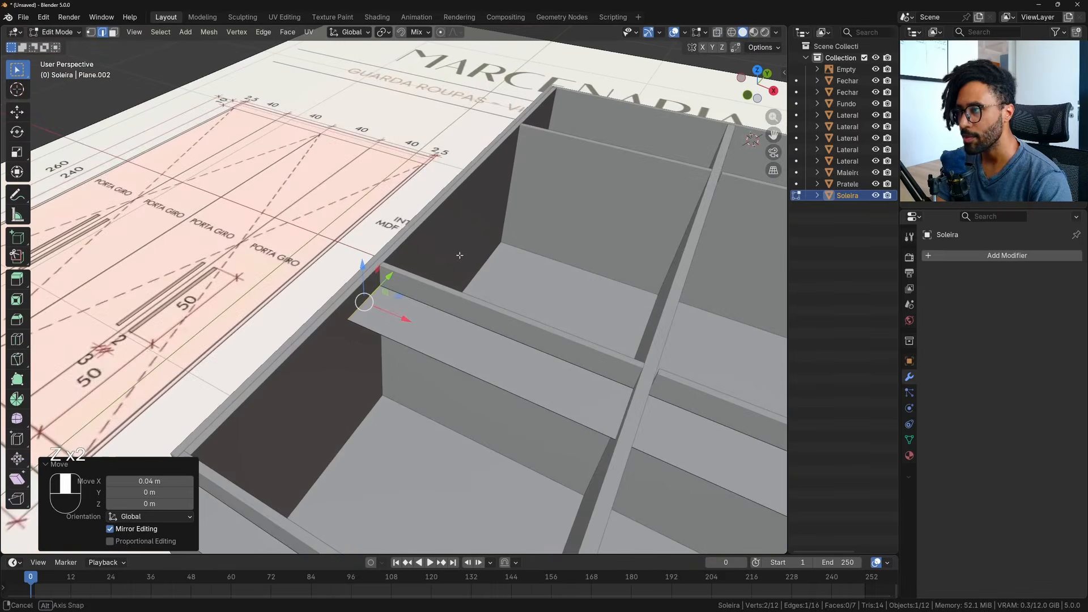
{"action": "scroll", "coordinate": [389, 311], "scroll_direction": "up", "scroll_amount": 2}
{"action": "key", "text": "Tab"}
{"action": "key", "text": "n"}
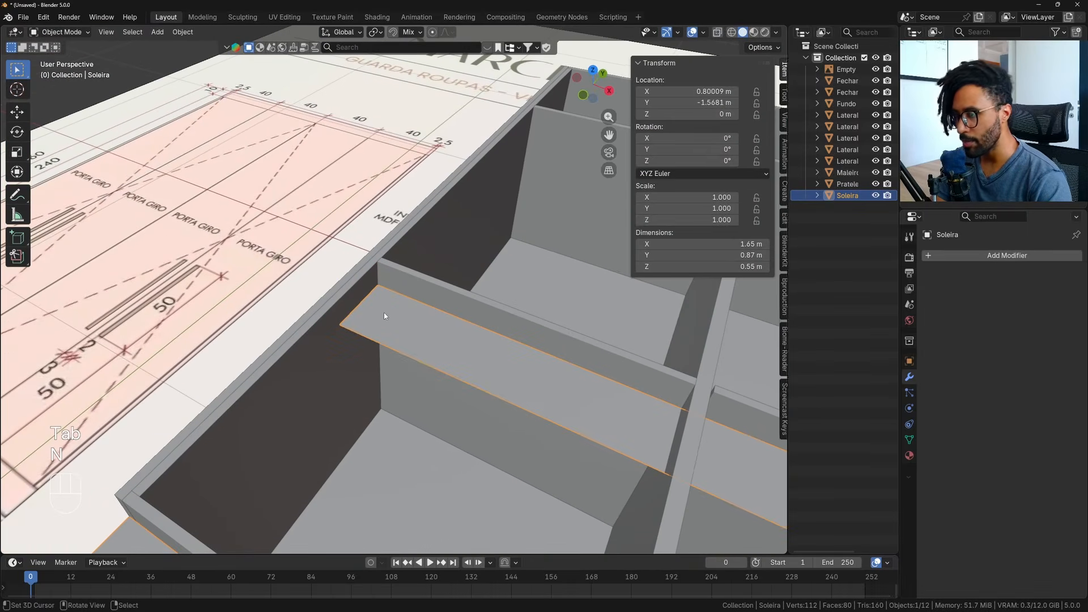
{"action": "left_click_drag", "start_coordinate": [715, 255], "coordinate": [700, 256]}
{"action": "key", "text": "Escape"}
{"action": "scroll", "coordinate": [444, 350], "scroll_direction": "down", "scroll_amount": 4}
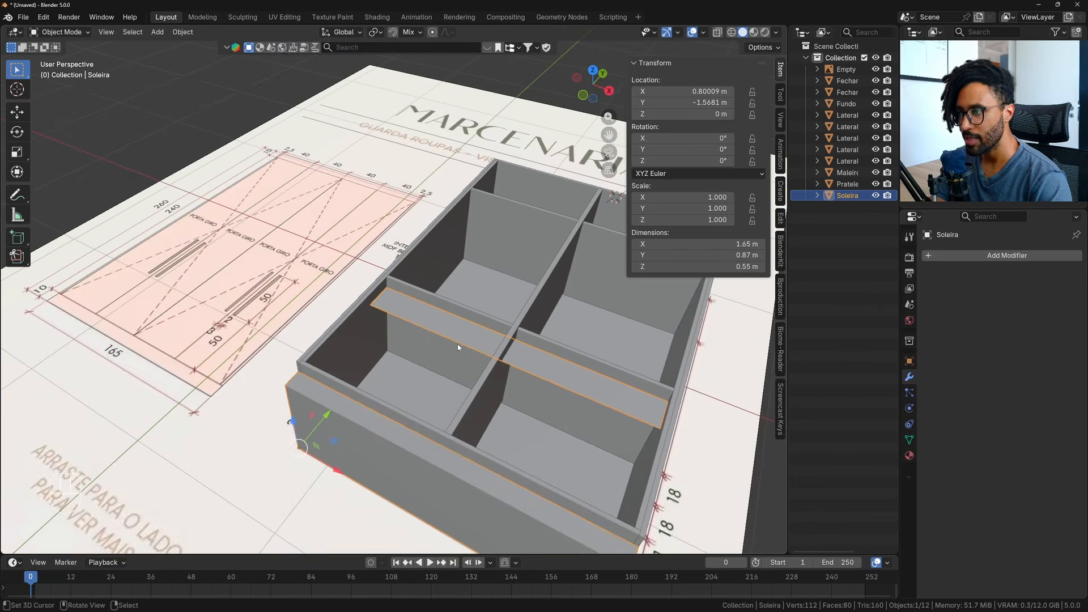
{"action": "scroll", "coordinate": [457, 347], "scroll_direction": "down", "scroll_amount": 2}
Separate the linked copied face from the Soleira into its own object and select that object alone.
{"action": "key", "text": "Tab"}
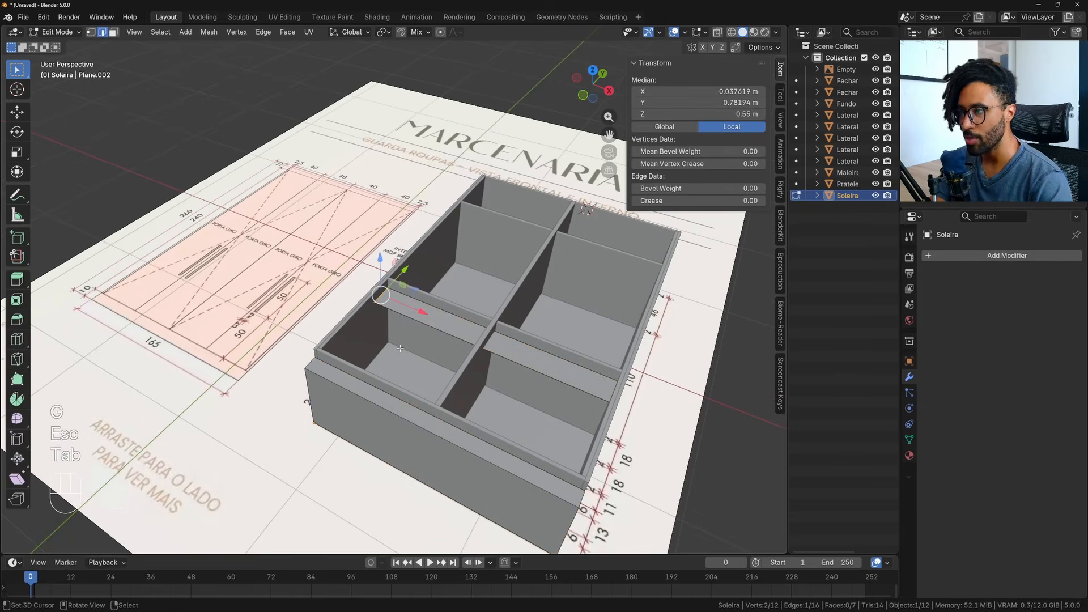
{"action": "key", "text": "ctrl+l"}
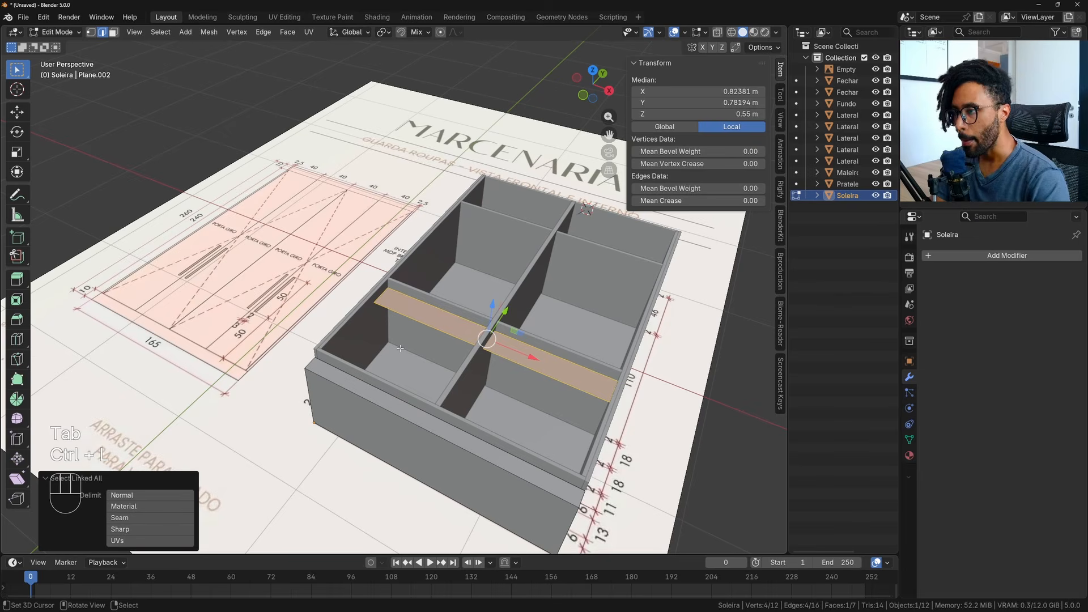
{"action": "middle_click_drag", "start_coordinate": [400, 348], "coordinate": [555, 299]}
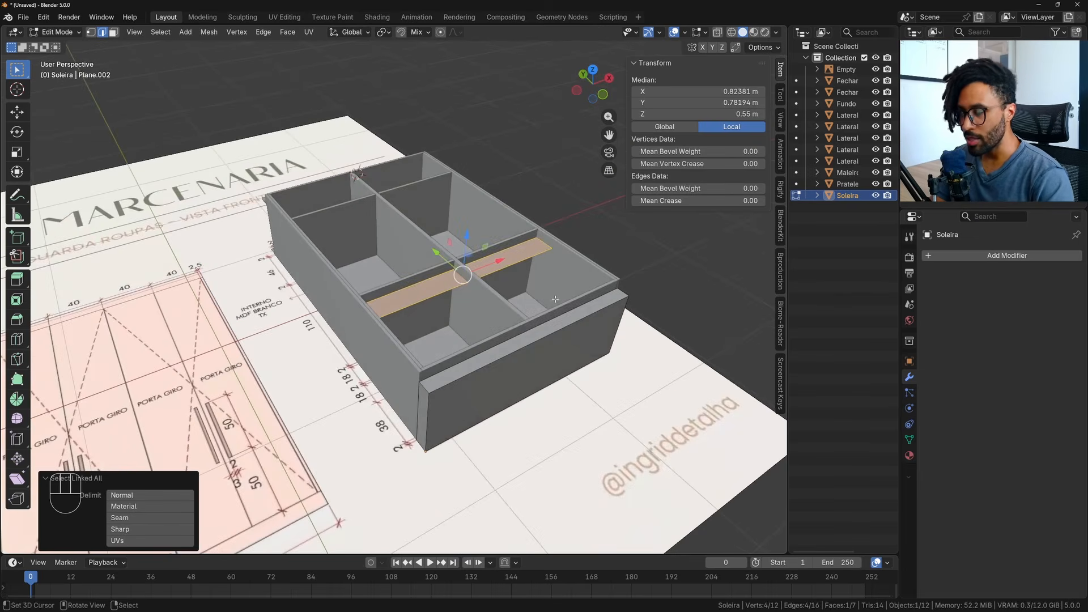
{"action": "key", "text": "p"}
{"action": "left_click", "coordinate": [555, 299]}
{"action": "key", "text": "Tab"}
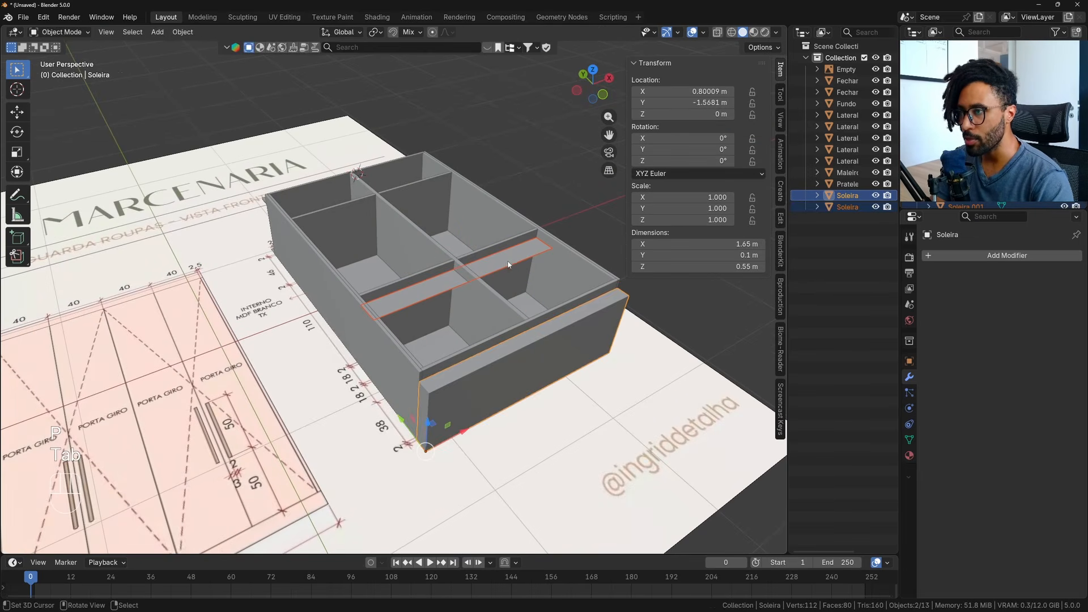
{"action": "left_click", "coordinate": [508, 264]}
{"action": "key", "text": "g"}
{"action": "key", "text": "Escape"}
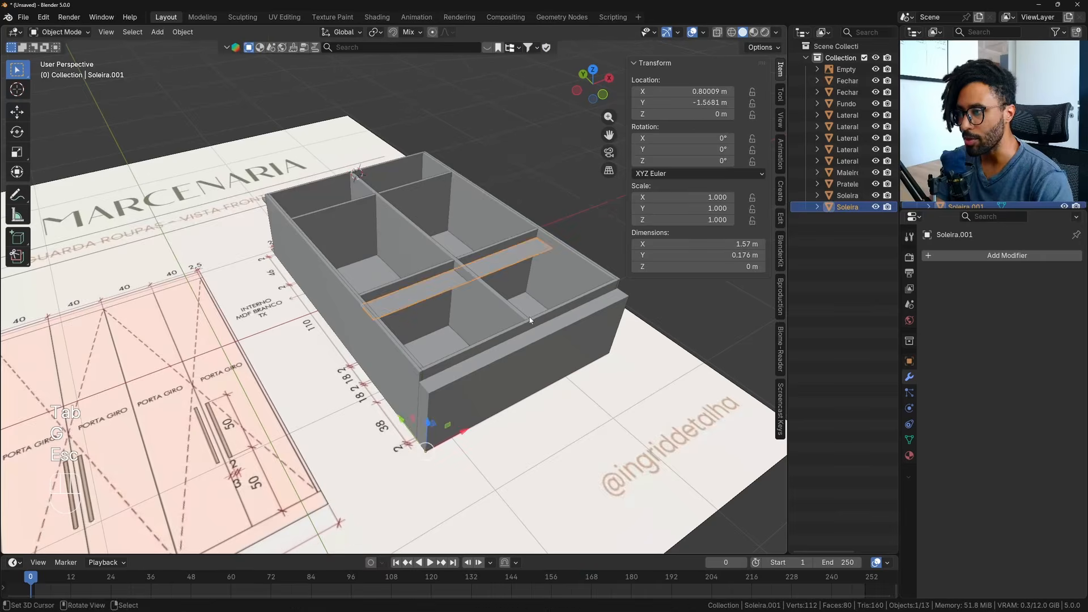
Try the Geometry to Origin option on the separated drawer face and undo it.
{"action": "middle_click_drag", "start_coordinate": [530, 321], "coordinate": [495, 322]}
{"action": "key", "text": "w"}
{"action": "mouse_move", "coordinate": [495, 322]}
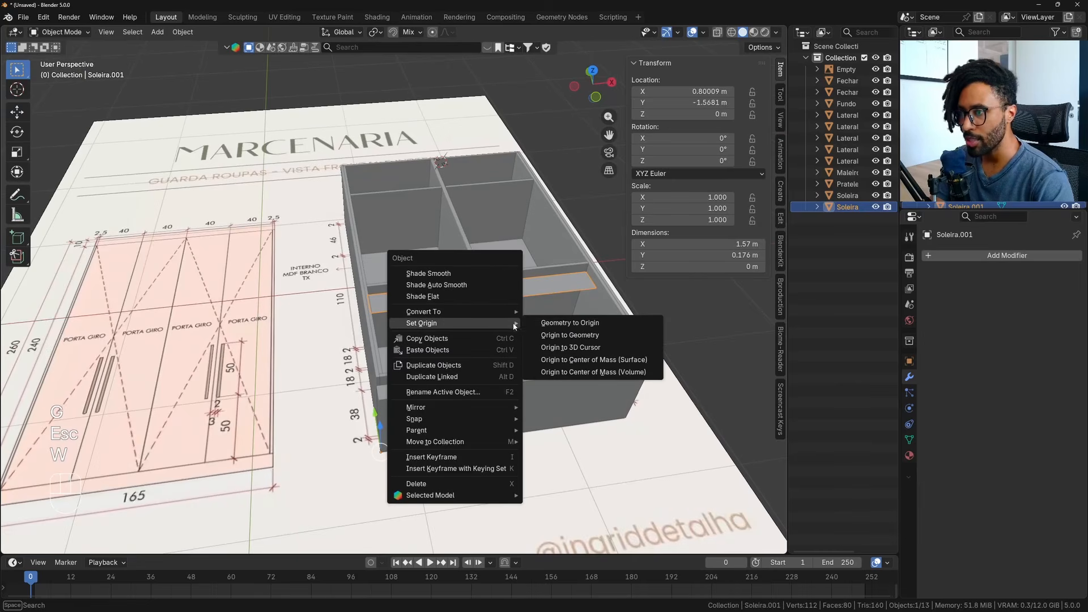
{"action": "left_click", "coordinate": [603, 323]}
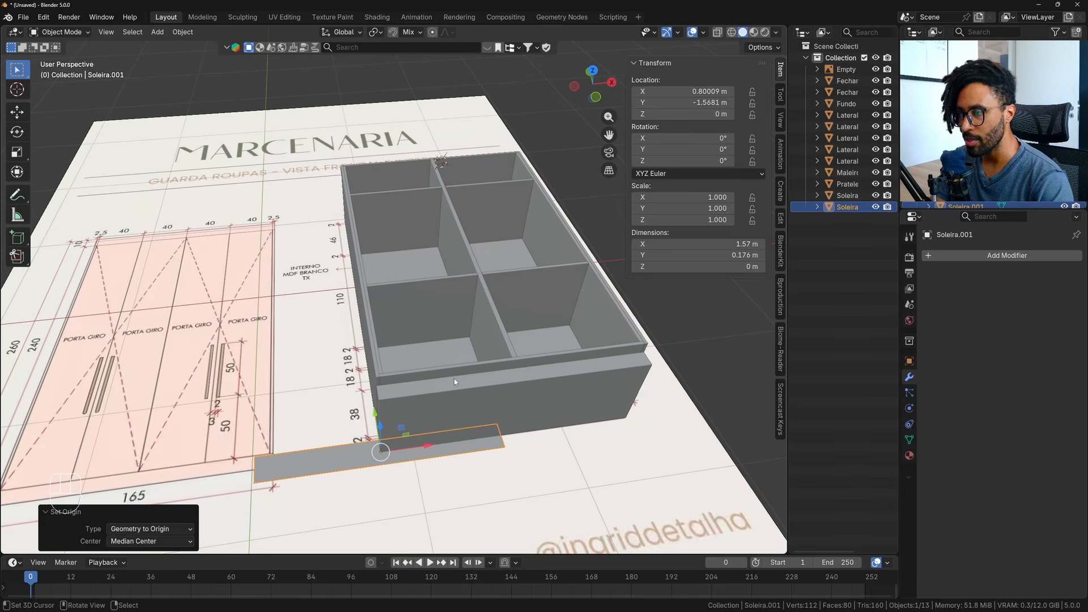
{"action": "key", "text": "ctrl+z"}
Set the origin of the separated drawer face to its geometry.
{"action": "key", "text": "w"}
{"action": "mouse_move", "coordinate": [456, 377]}
{"action": "left_click", "coordinate": [533, 390]}
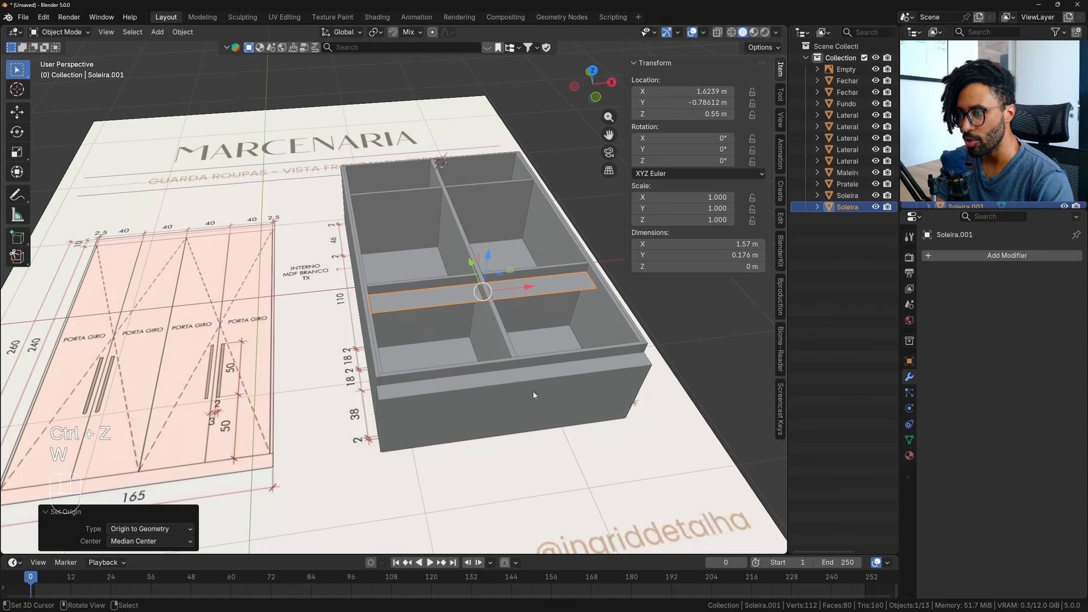
{"action": "key", "text": "g"}
{"action": "key", "text": "Escape"}
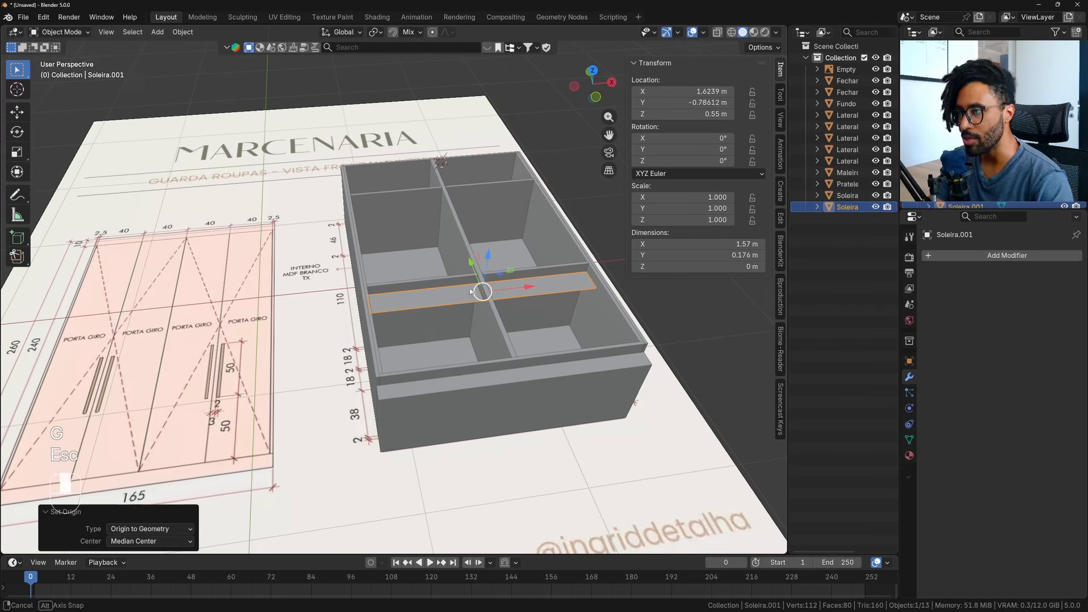
Pull the drawer face's far end edge back to the central divider, making the face 0.769 m wide.
{"action": "middle_click_drag", "start_coordinate": [488, 300], "coordinate": [510, 289]}
{"action": "key", "text": "Tab"}
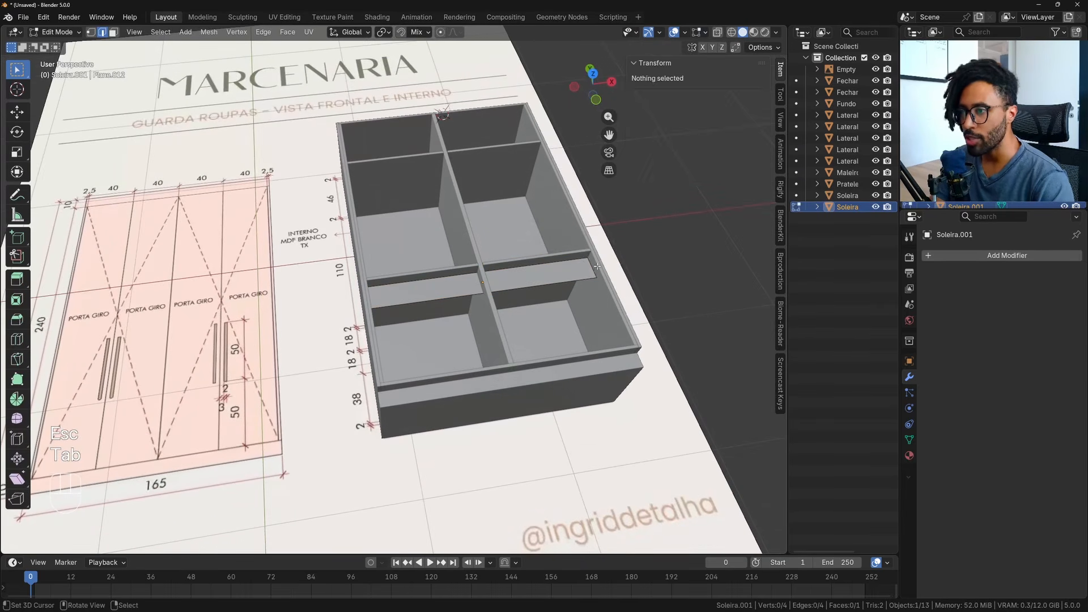
{"action": "left_click", "coordinate": [589, 264]}
{"action": "left_click_drag", "start_coordinate": [631, 265], "coordinate": [475, 271]}
{"action": "key", "text": "Tab"}
Raise the drawer face 0.08 m along Z to the front of the wardrobe.
{"action": "middle_click_drag", "start_coordinate": [475, 270], "coordinate": [450, 308]}
{"action": "scroll", "coordinate": [450, 308], "scroll_direction": "up", "scroll_amount": 3}
{"action": "left_click_drag", "start_coordinate": [572, 347], "coordinate": [572, 316]}
{"action": "middle_click_drag", "start_coordinate": [571, 316], "coordinate": [513, 367]}
{"action": "key", "text": "KP_7"}
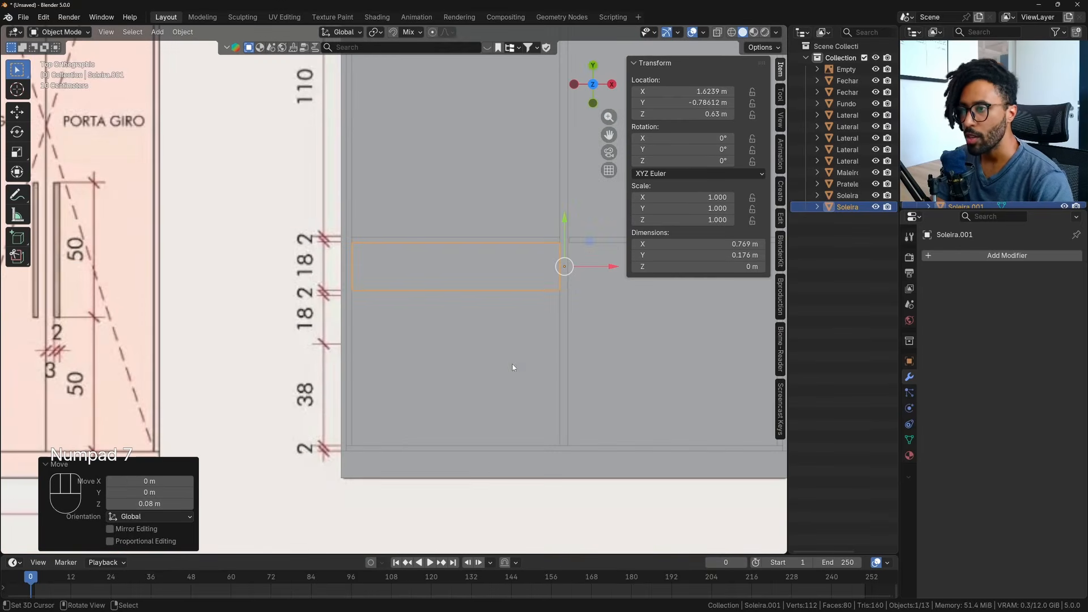
{"action": "left_click", "coordinate": [717, 33]}
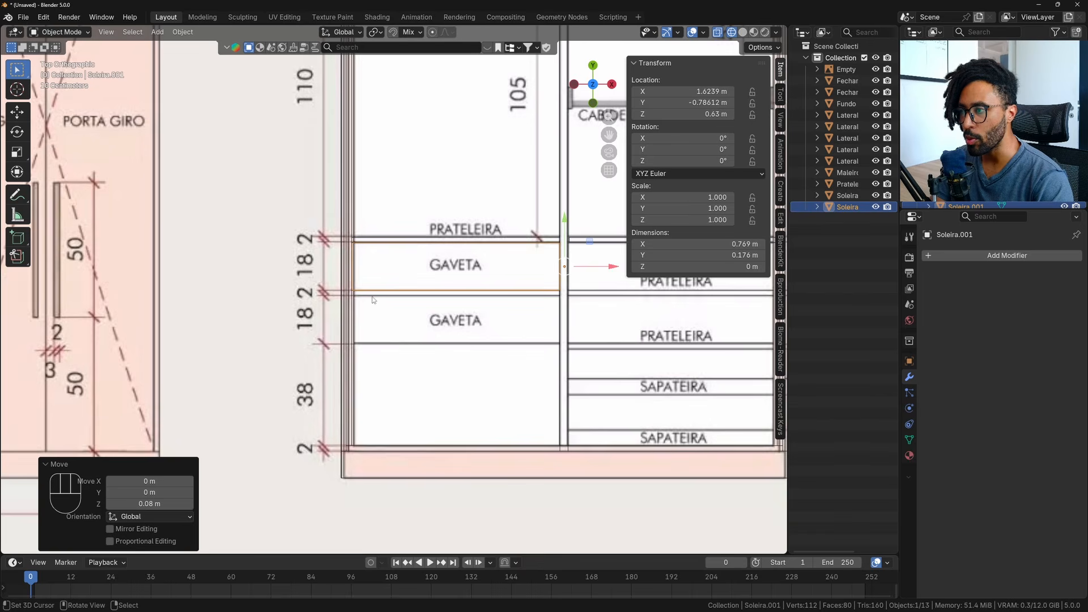
{"action": "left_click", "coordinate": [486, 241]}
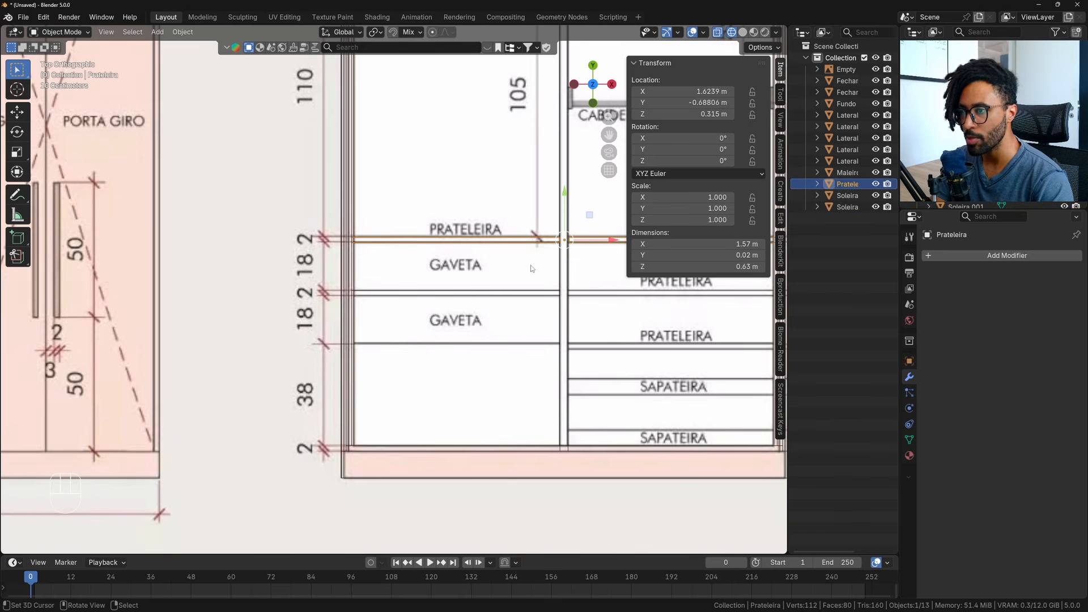
{"action": "scroll", "coordinate": [531, 268], "scroll_direction": "down", "scroll_amount": 1}
{"action": "middle_click_drag", "start_coordinate": [527, 268], "coordinate": [443, 275], "text": "shift"}
{"action": "scroll", "coordinate": [444, 274], "scroll_direction": "up", "scroll_amount": 2}
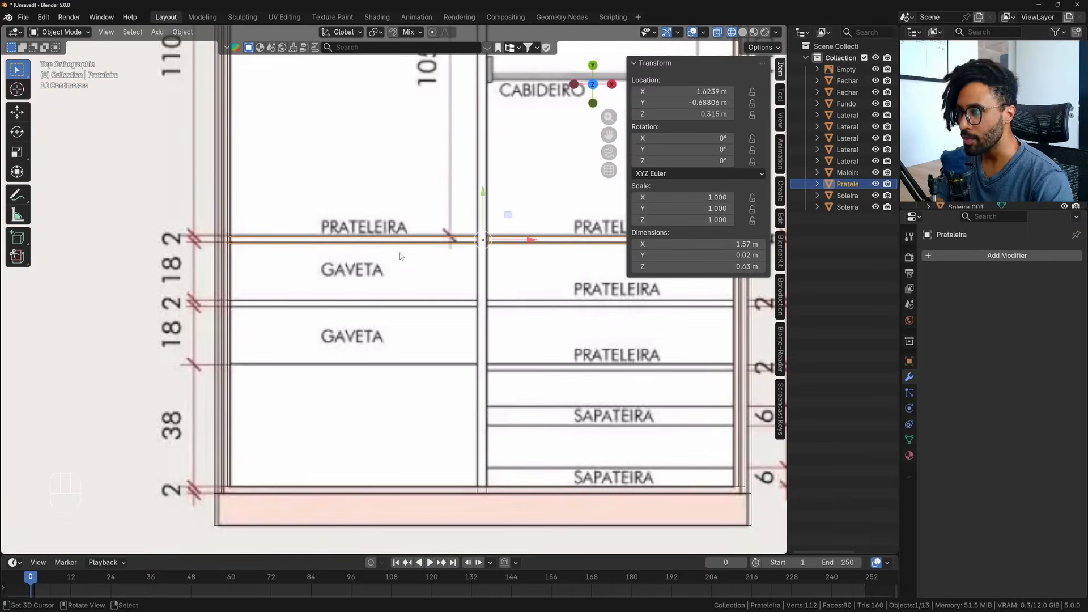
{"action": "scroll", "coordinate": [444, 256], "scroll_direction": "down", "scroll_amount": 1}
{"action": "key", "text": "Tab"}
{"action": "left_click", "coordinate": [438, 250]}
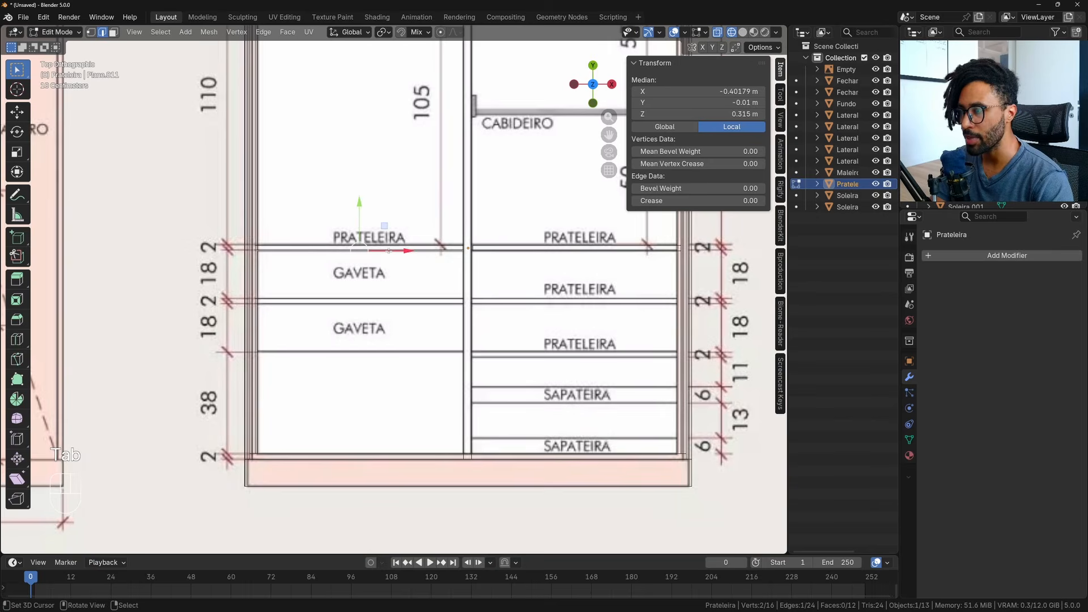
{"action": "key", "text": "alt+z"}
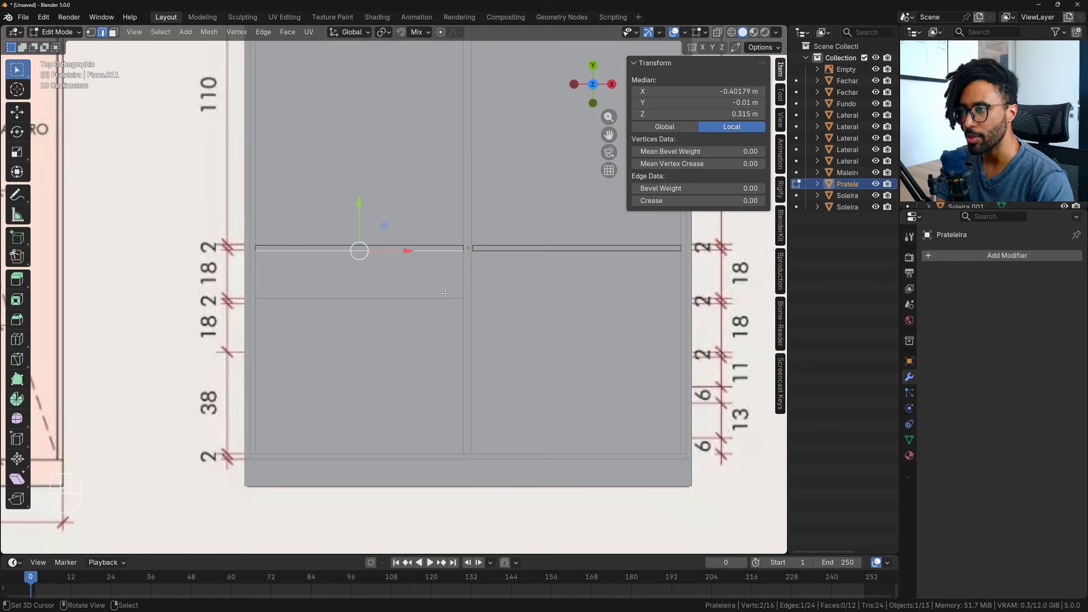
{"action": "middle_click_drag", "start_coordinate": [374, 255], "coordinate": [433, 294]}
{"action": "key", "text": "ctrl+l"}
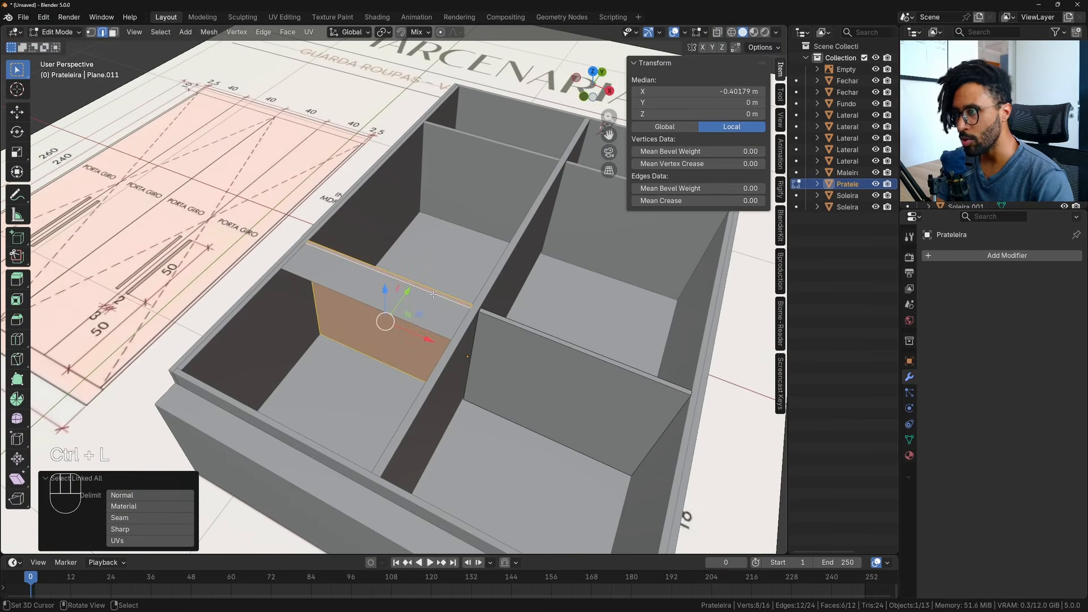
Set the viewport shading's object color to Random so each wardrobe part has its own color.
{"action": "left_click", "coordinate": [776, 32]}
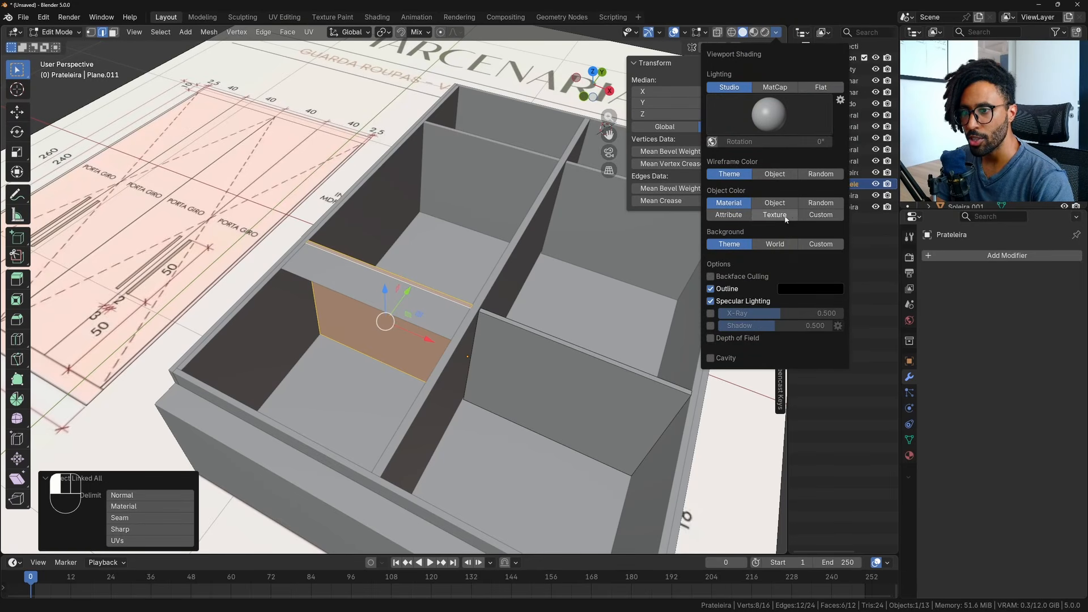
{"action": "left_click", "coordinate": [831, 204]}
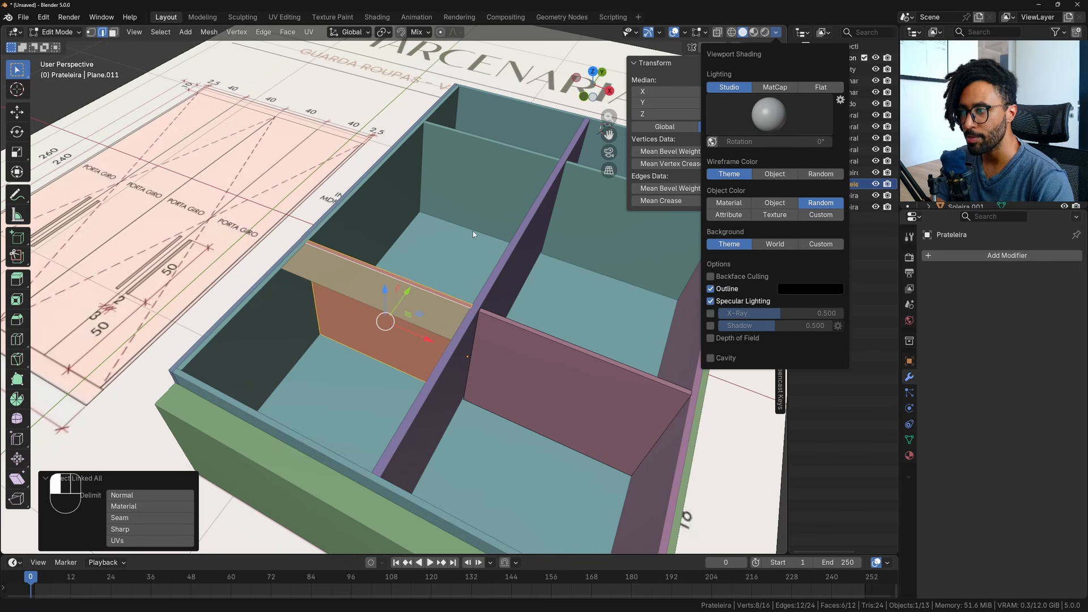
{"action": "mouse_move", "coordinate": [635, 297]}
{"action": "middle_mouse_down"}
{"action": "mouse_move", "coordinate": [725, 292]}
{"action": "mouse_move", "coordinate": [626, 298]}
{"action": "middle_mouse_up"}
{"action": "left_click", "coordinate": [417, 312]}
{"action": "middle_click_drag", "start_coordinate": [416, 312], "coordinate": [386, 320]}
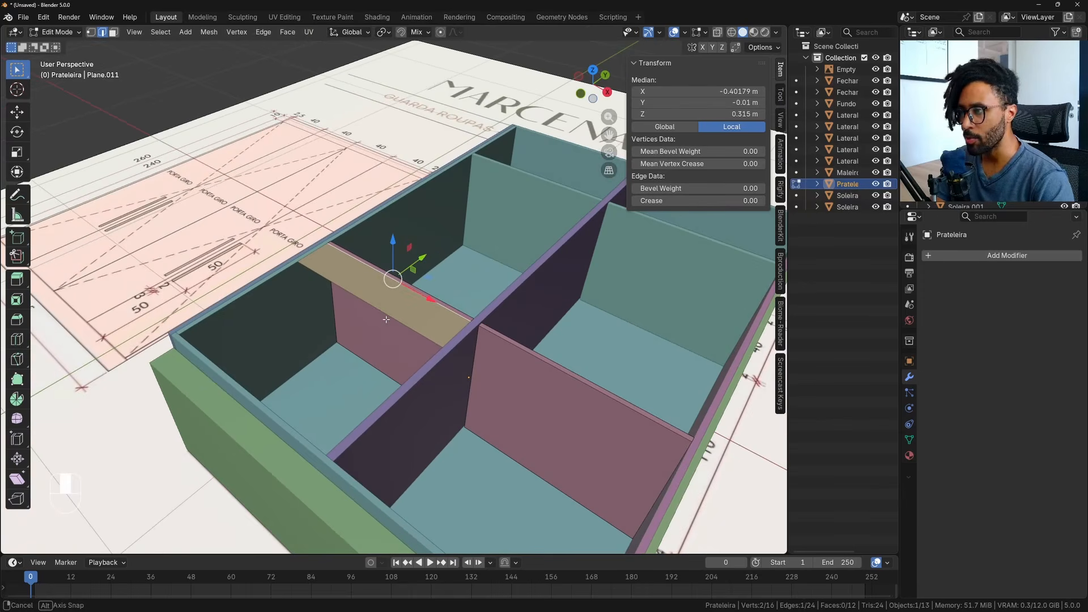
{"action": "key", "text": "ctrl+l"}
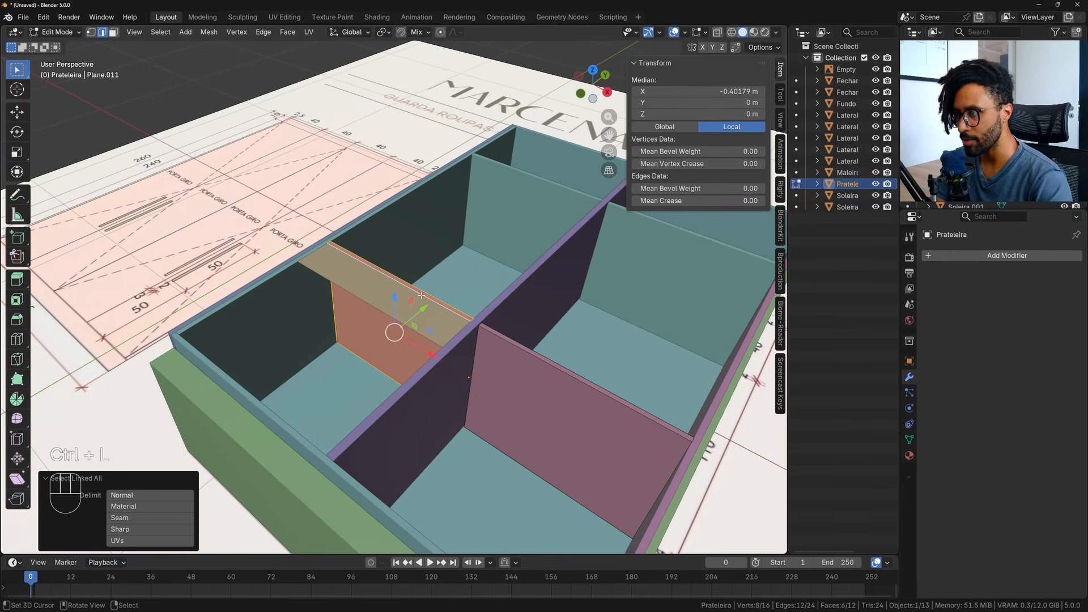
{"action": "key", "text": "Tab"}
Duplicate the whole drawer face and move the copy -0.2 m along Y onto the lower Gaveta in the drawing.
{"action": "left_click", "coordinate": [312, 255]}
{"action": "key", "text": "Tab"}
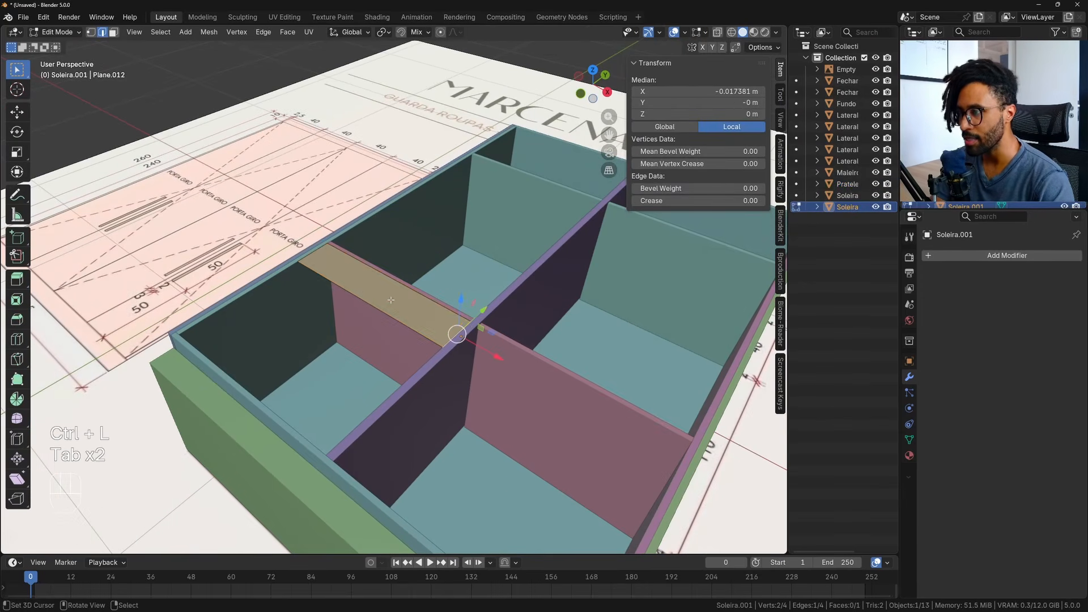
{"action": "key", "text": "a"}
{"action": "key", "text": "KP_7"}
{"action": "key", "text": "z"}
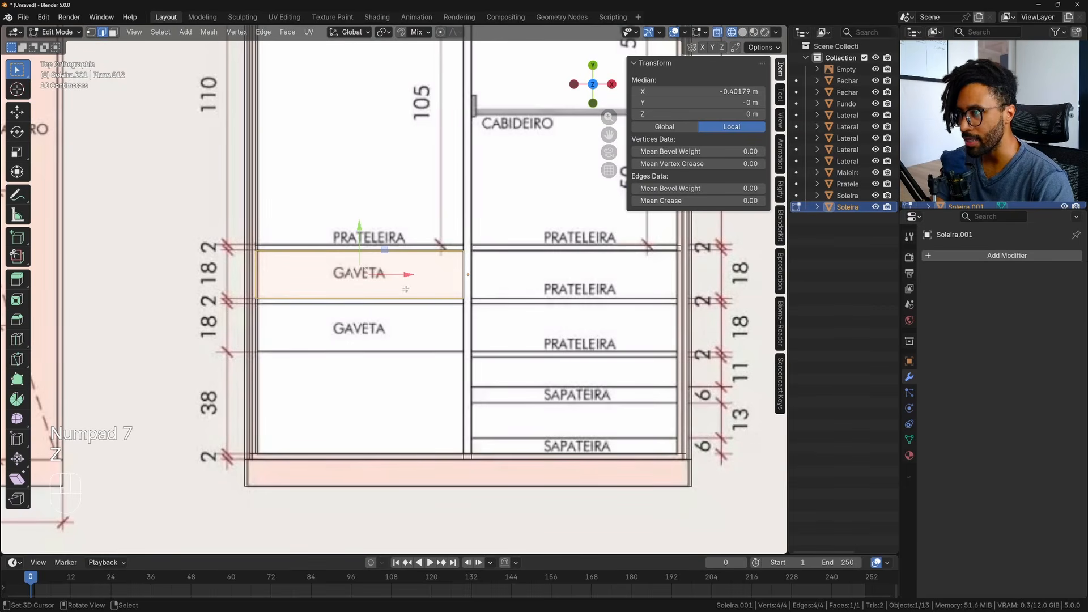
{"action": "scroll", "coordinate": [406, 289], "scroll_direction": "up", "scroll_amount": 2}
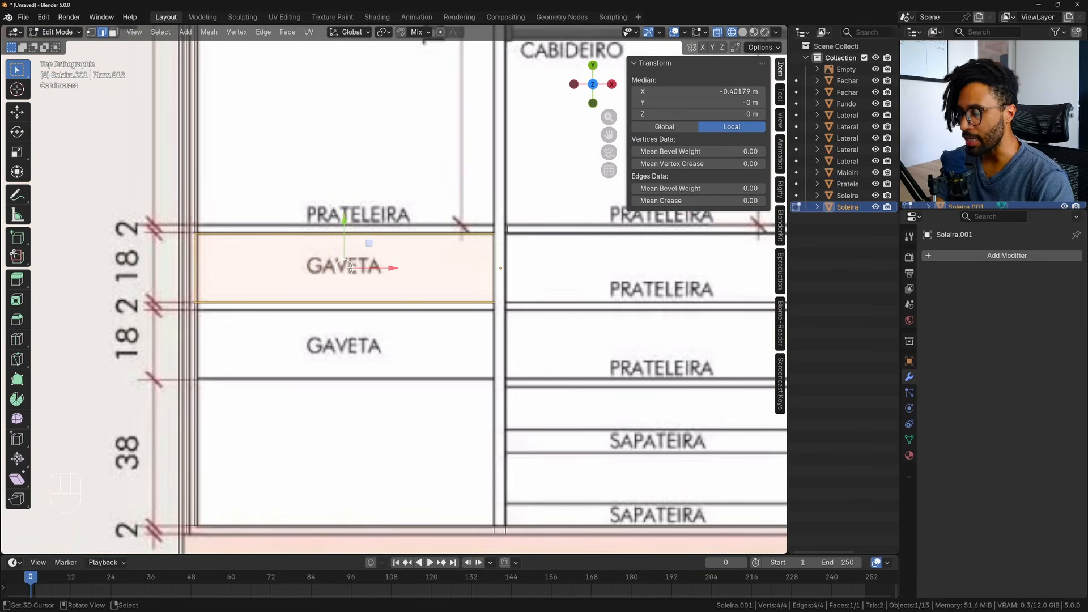
{"action": "key", "text": "shift+d"}
{"action": "key", "text": "y"}
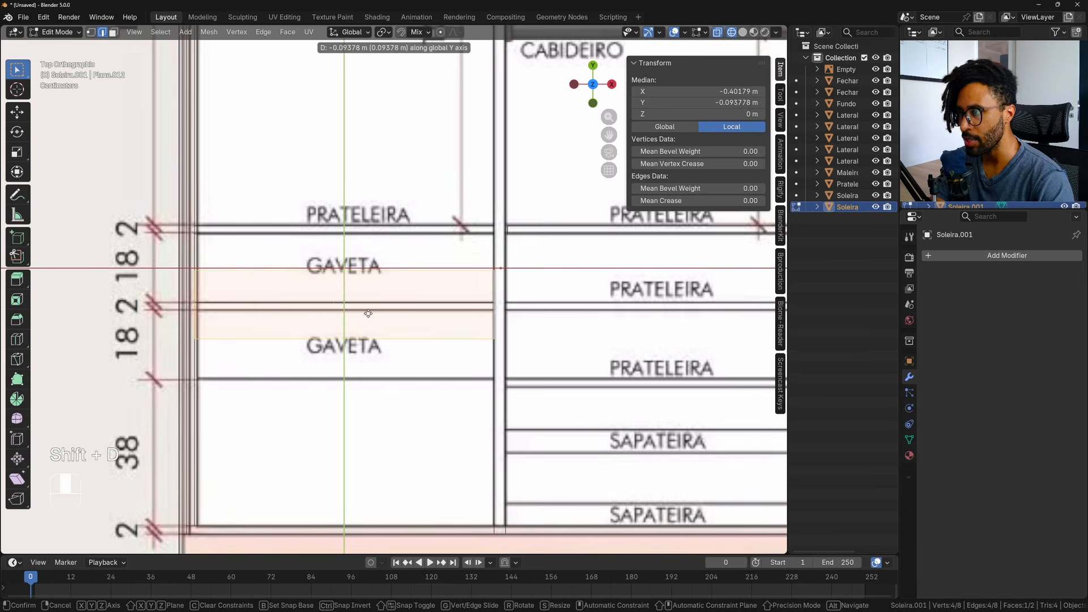
{"action": "key", "text": "ctrl"}
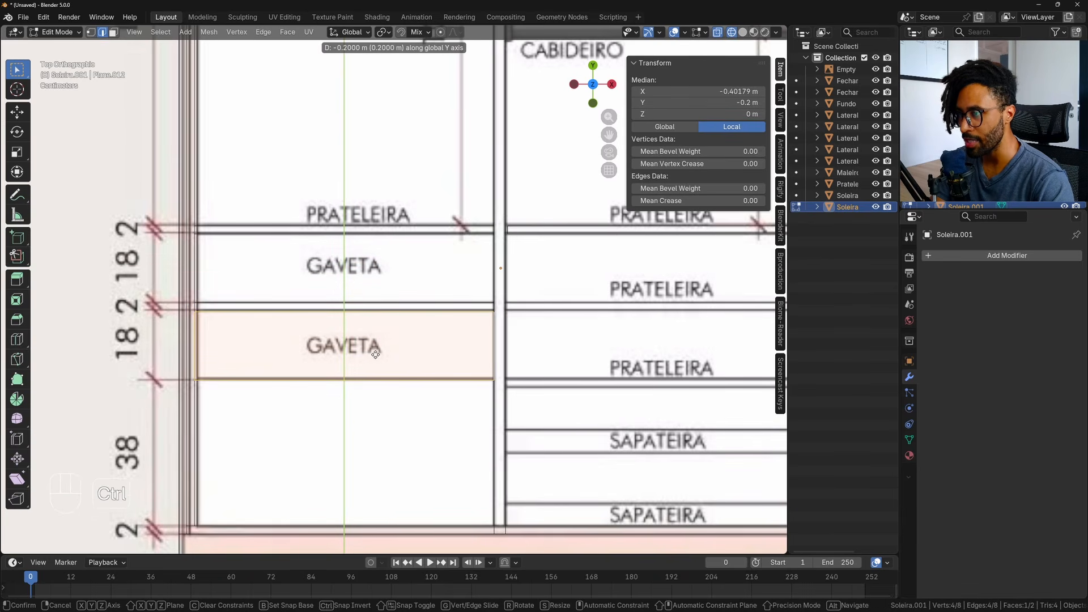
{"action": "left_click", "coordinate": [375, 354]}
{"action": "scroll", "coordinate": [418, 353], "scroll_direction": "down", "scroll_amount": 1}
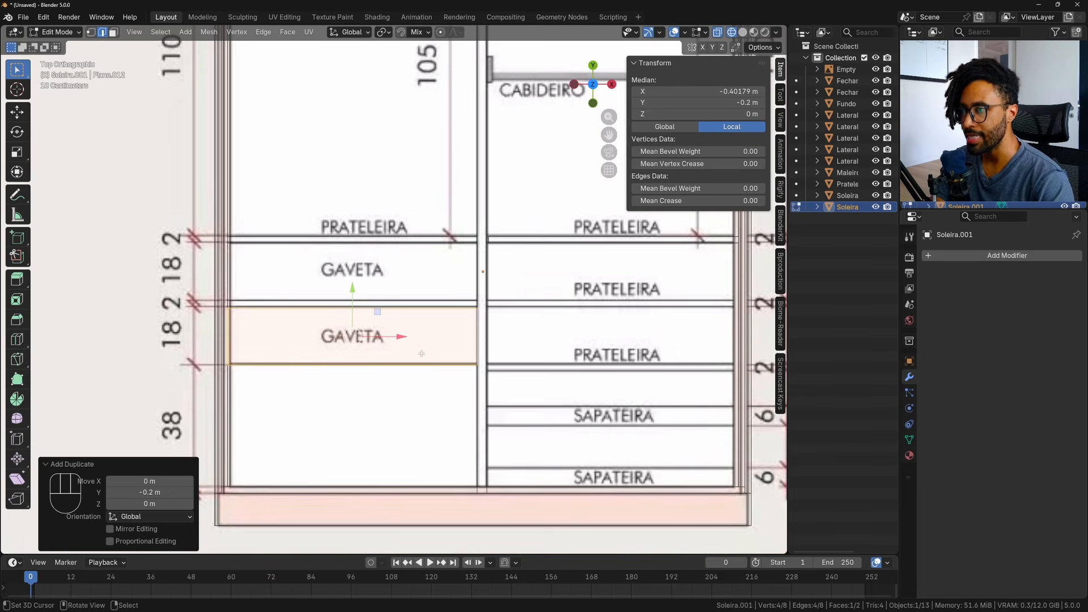
Switch to the image viewer and examine the side section's shelf and shoe rack dimensions on the next drawing sheet, and return to Blender.
{"action": "middle_click_drag", "start_coordinate": [422, 353], "coordinate": [358, 357], "text": "shift"}
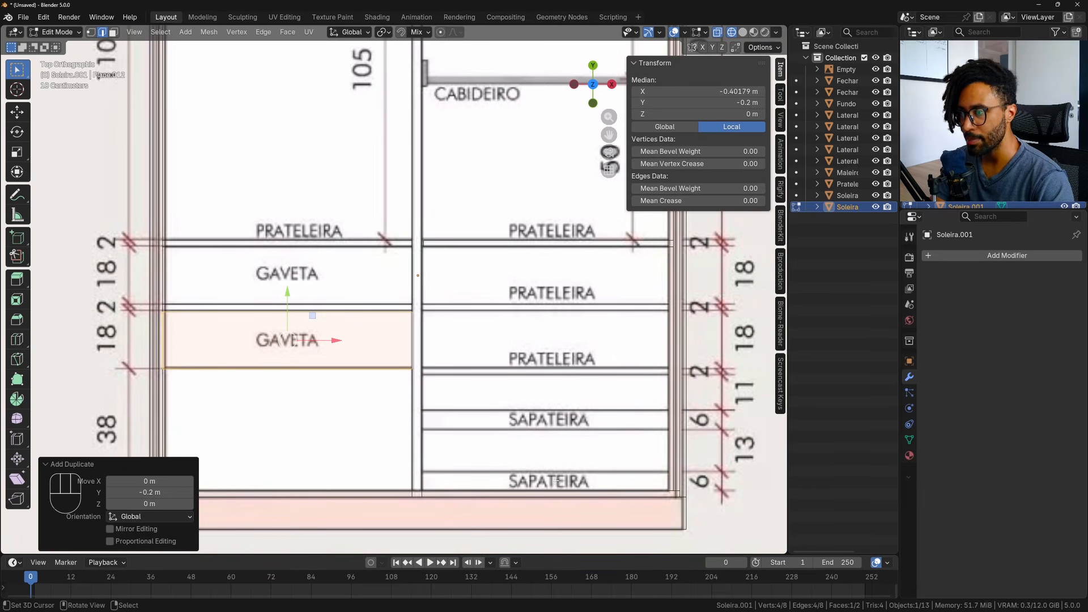
{"action": "key", "text": "alt+Tab"}
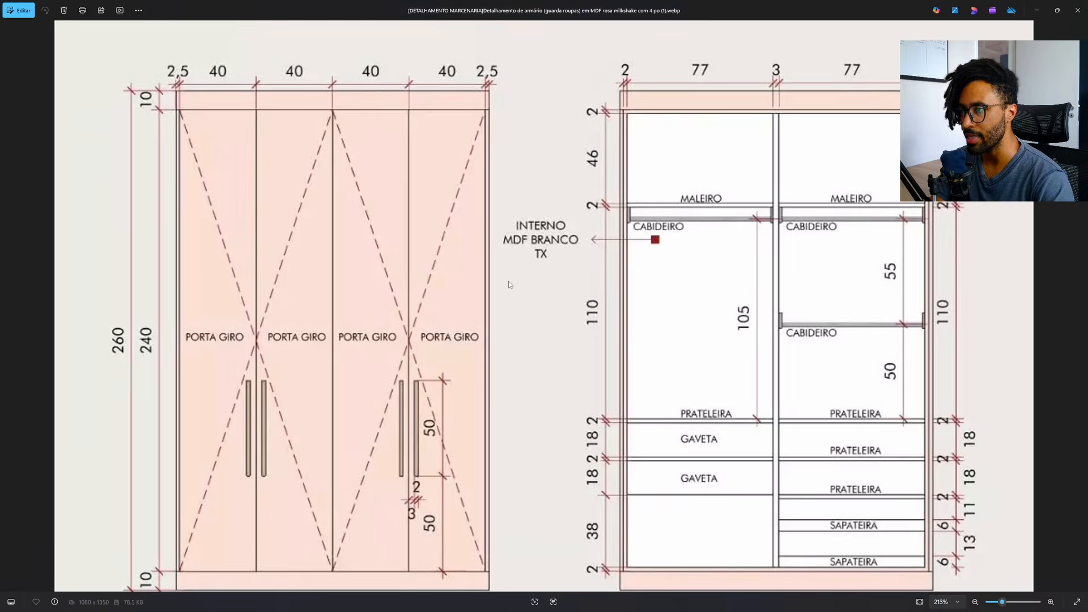
{"action": "key", "text": "Right"}
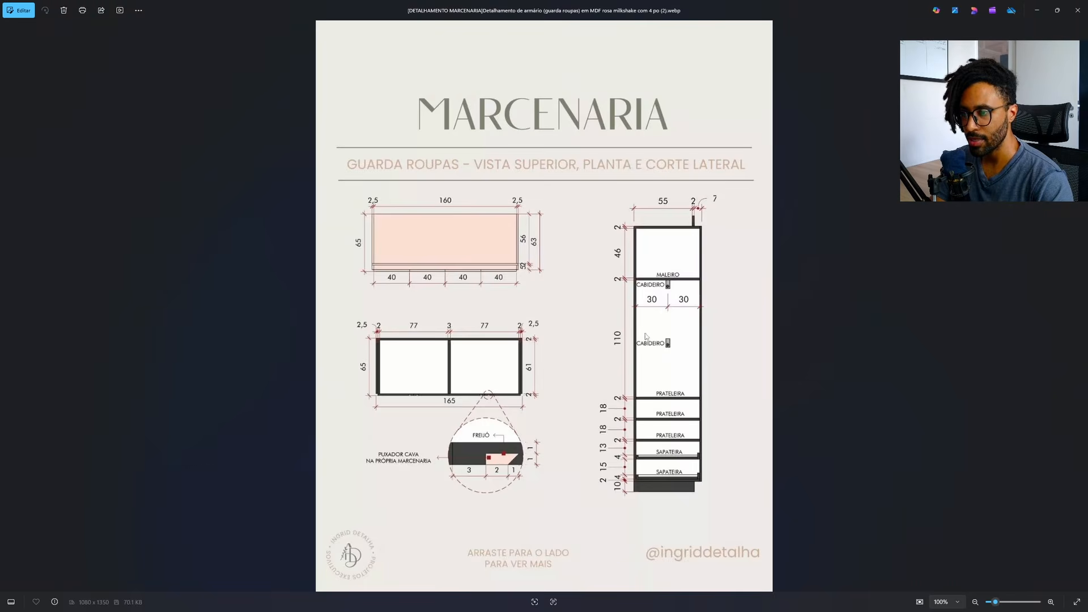
{"action": "scroll", "coordinate": [645, 336], "scroll_direction": "up", "scroll_amount": 5}
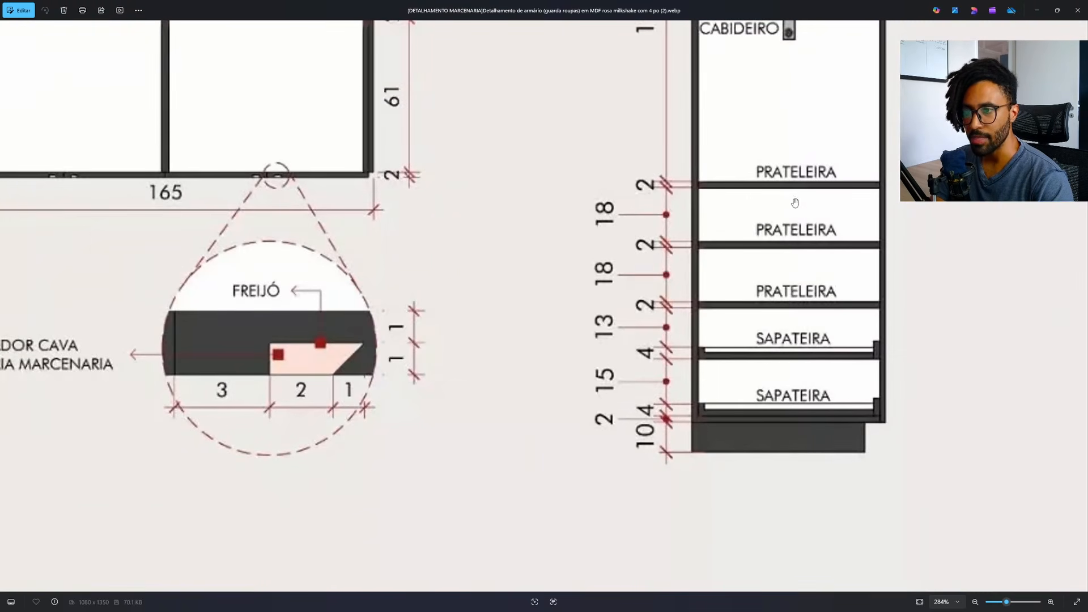
{"action": "left_click_drag", "start_coordinate": [788, 299], "coordinate": [724, 456]}
{"action": "scroll", "coordinate": [753, 435], "scroll_direction": "down", "scroll_amount": 3}
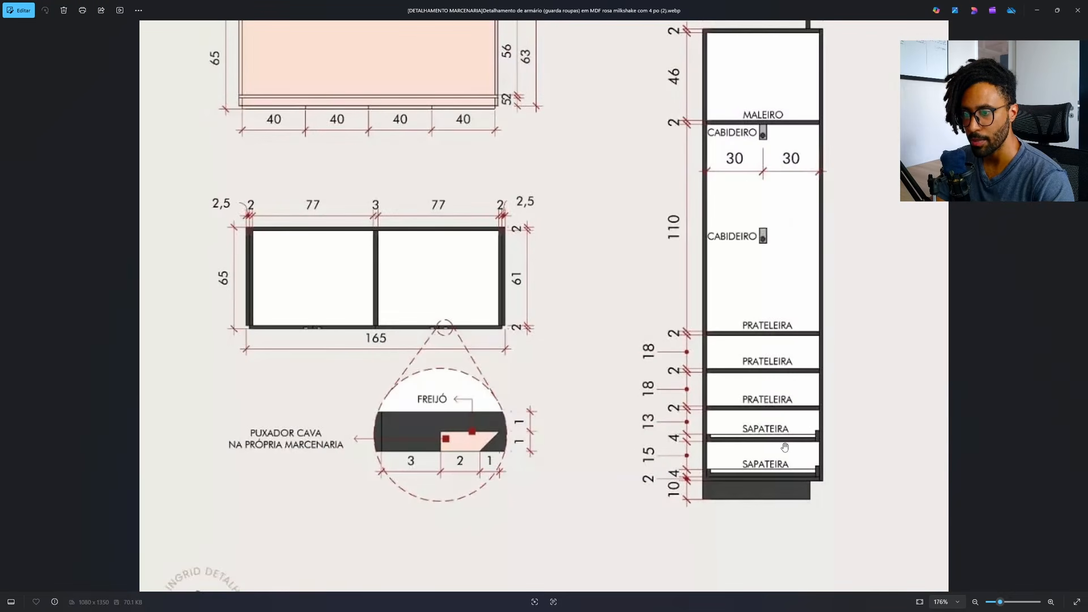
{"action": "key", "text": "alt+Tab"}
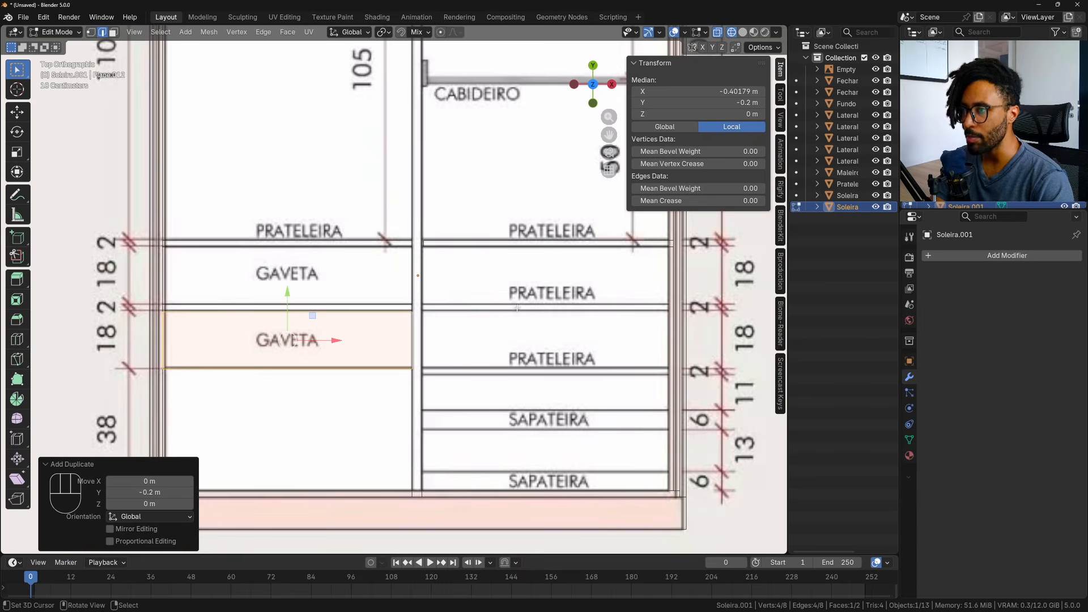
Extrude both drawer faces by -0.02 m to give the fronts their thickness.
{"action": "middle_click_drag", "start_coordinate": [340, 309], "coordinate": [387, 285]}
{"action": "key", "text": "z"}
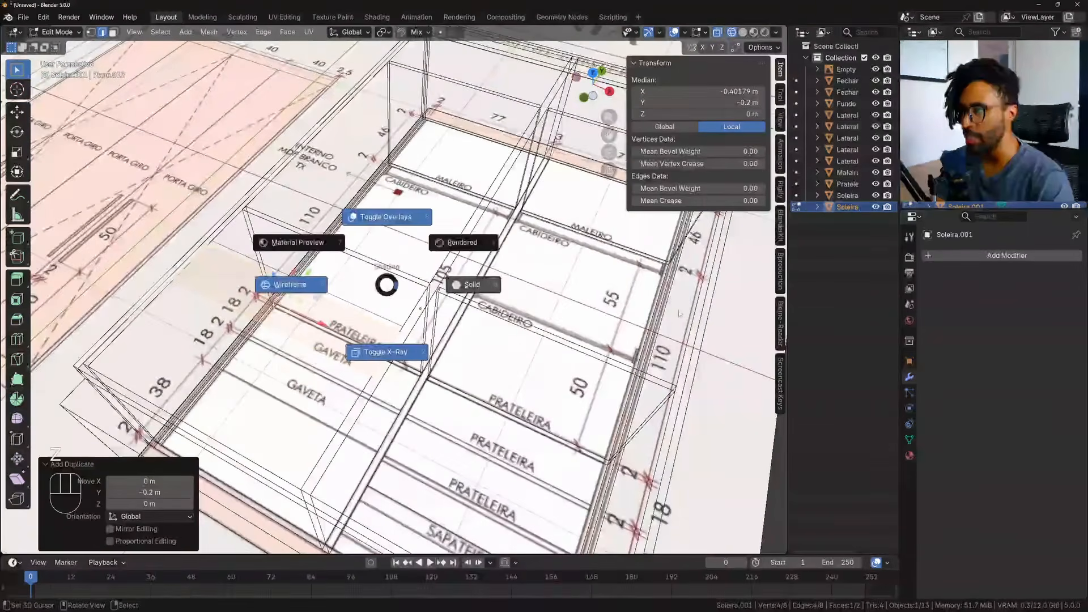
{"action": "left_click", "coordinate": [479, 285]}
{"action": "mouse_move", "coordinate": [460, 297]}
{"action": "middle_mouse_down"}
{"action": "mouse_move", "coordinate": [394, 273]}
{"action": "mouse_move", "coordinate": [437, 277]}
{"action": "mouse_move", "coordinate": [488, 351]}
{"action": "middle_mouse_up"}
{"action": "key", "text": "a"}
{"action": "key", "text": "e"}
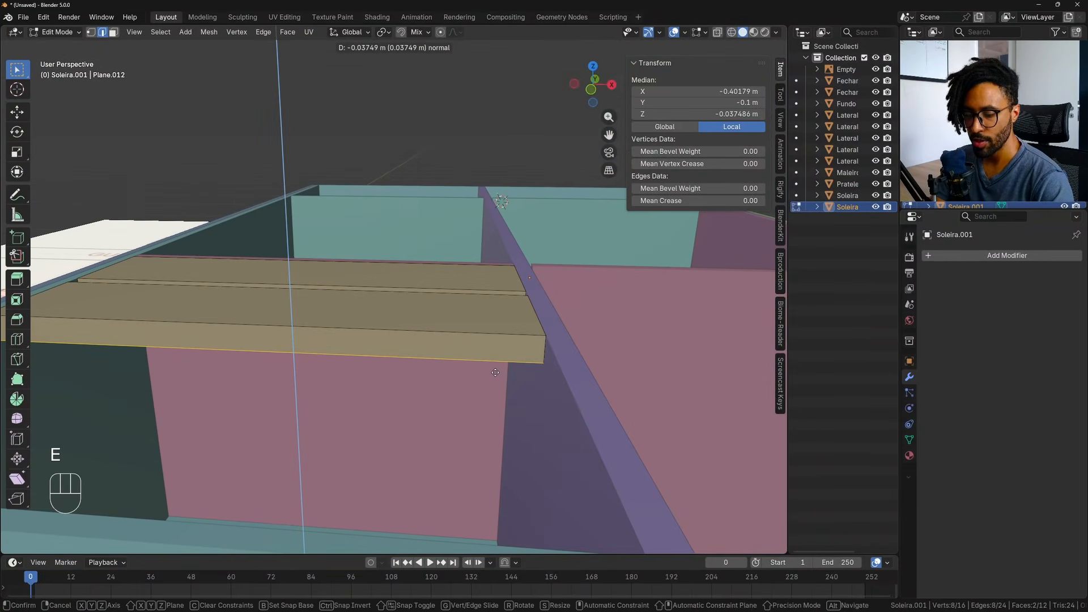
{"action": "type", "text": ".02"}
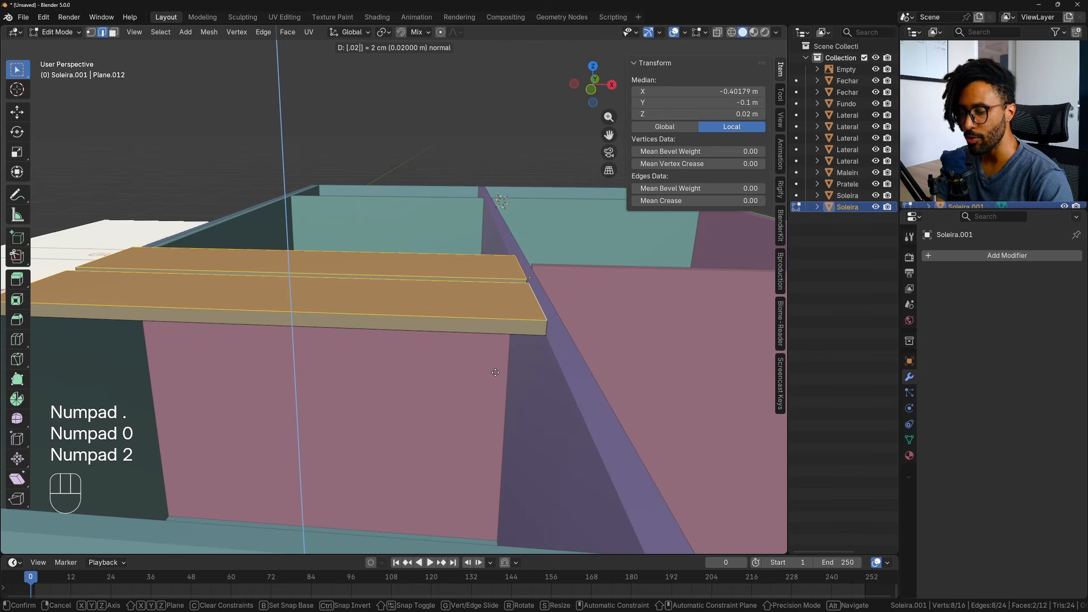
{"action": "key", "text": "minus"}
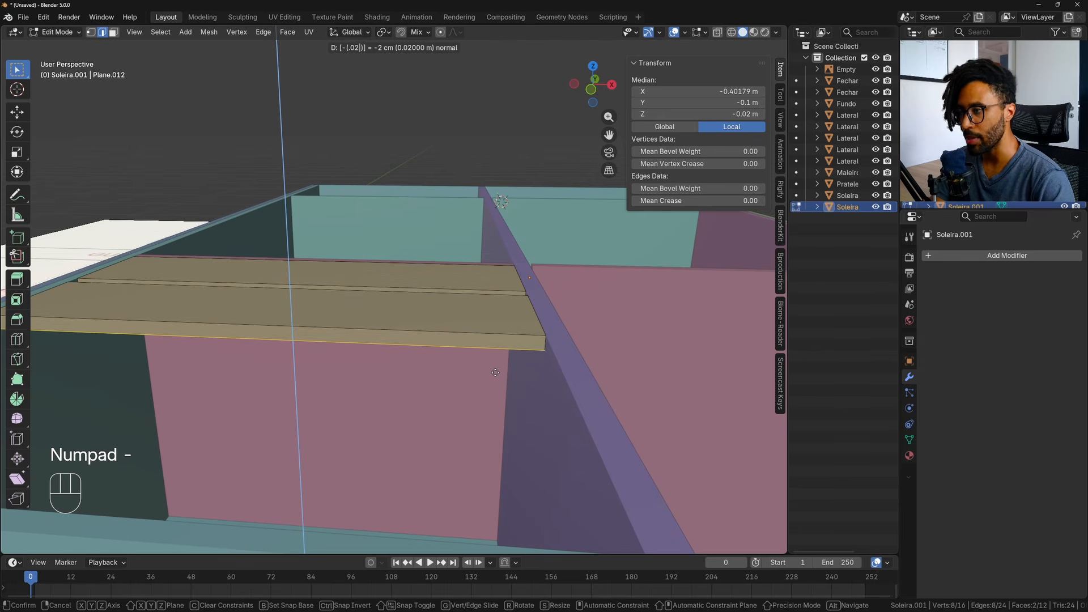
{"action": "key", "text": "KP_Enter"}
Select the entire lower drawer front with its linked geometry and duplicate it in place.
{"action": "middle_click_drag", "start_coordinate": [495, 373], "coordinate": [369, 410]}
{"action": "key", "text": "ctrl"}
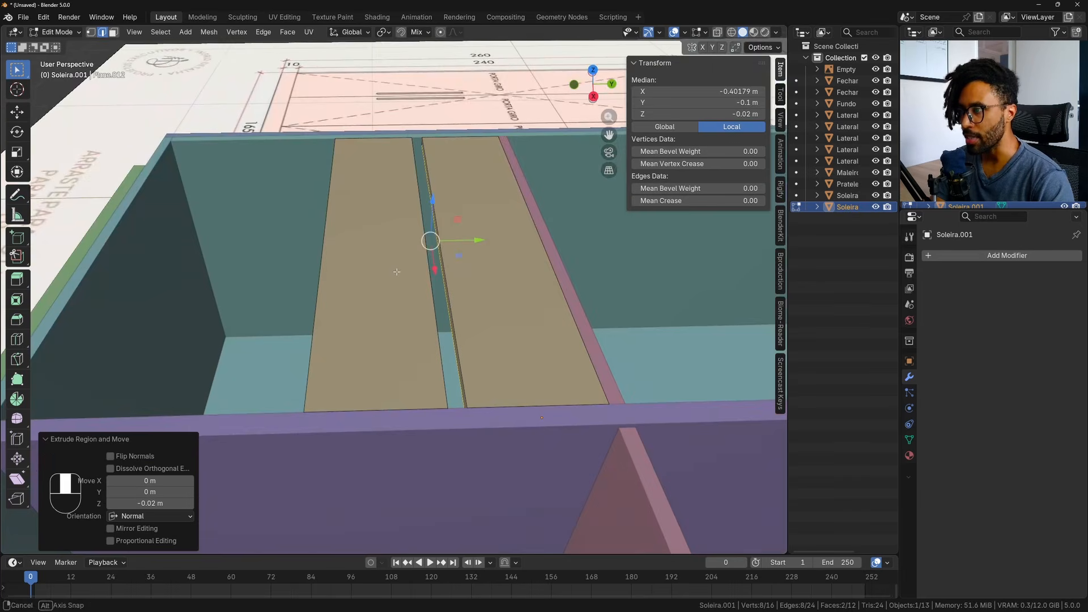
{"action": "middle_click_drag", "start_coordinate": [406, 259], "coordinate": [452, 251]}
{"action": "mouse_move", "coordinate": [325, 339]}
{"action": "middle_mouse_down"}
{"action": "mouse_move", "coordinate": [402, 303]}
{"action": "mouse_move", "coordinate": [345, 347]}
{"action": "middle_mouse_up"}
{"action": "left_click", "coordinate": [415, 311]}
{"action": "key", "text": "3"}
{"action": "left_click", "coordinate": [359, 320]}
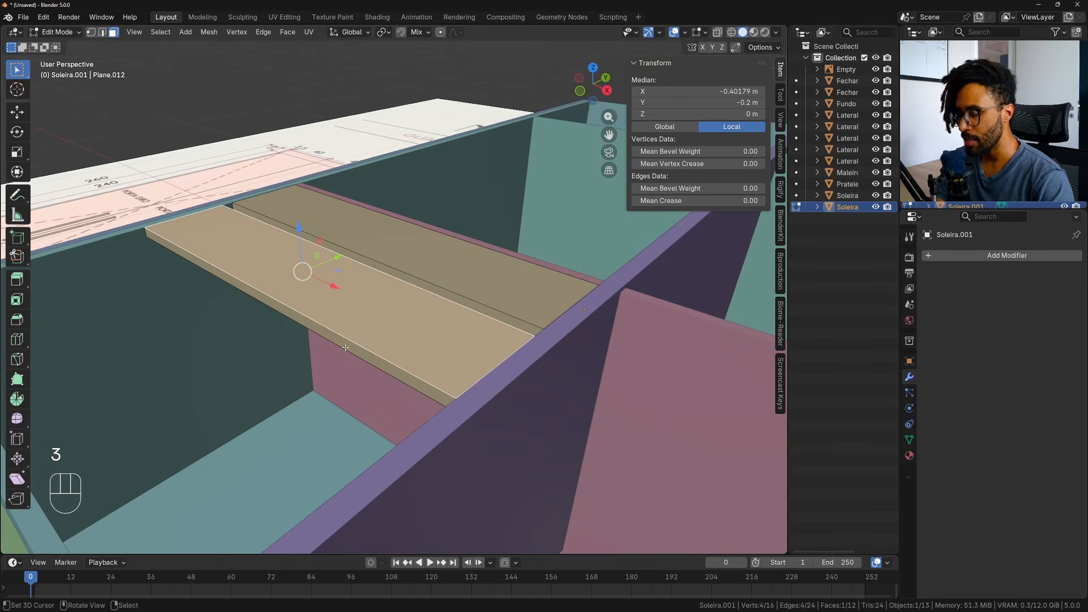
{"action": "key", "text": "ctrl+l"}
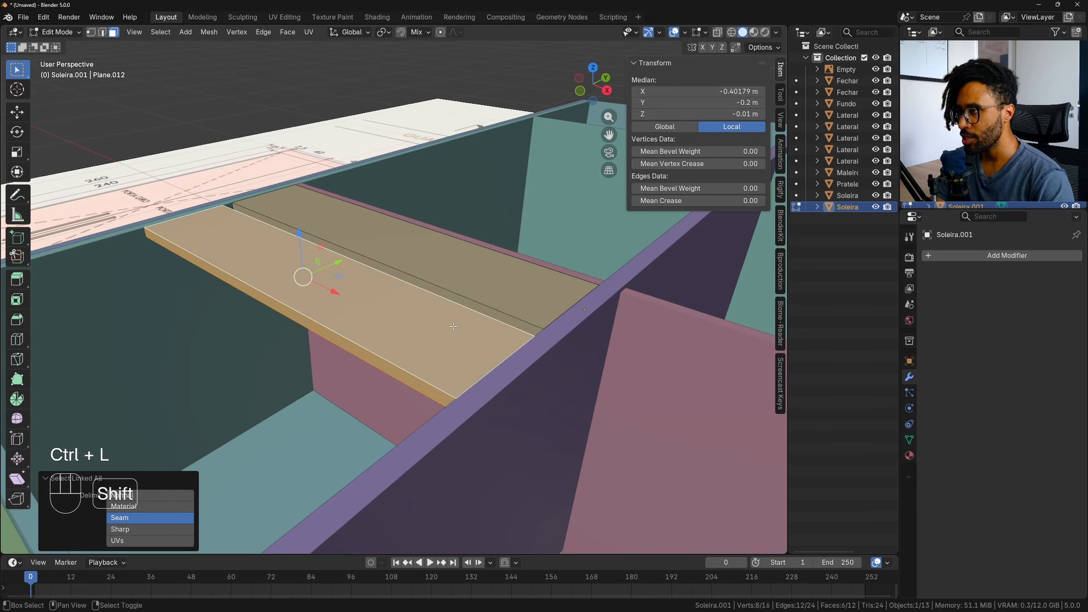
{"action": "key", "text": "shift+d"}
{"action": "right_click", "coordinate": [490, 313]}
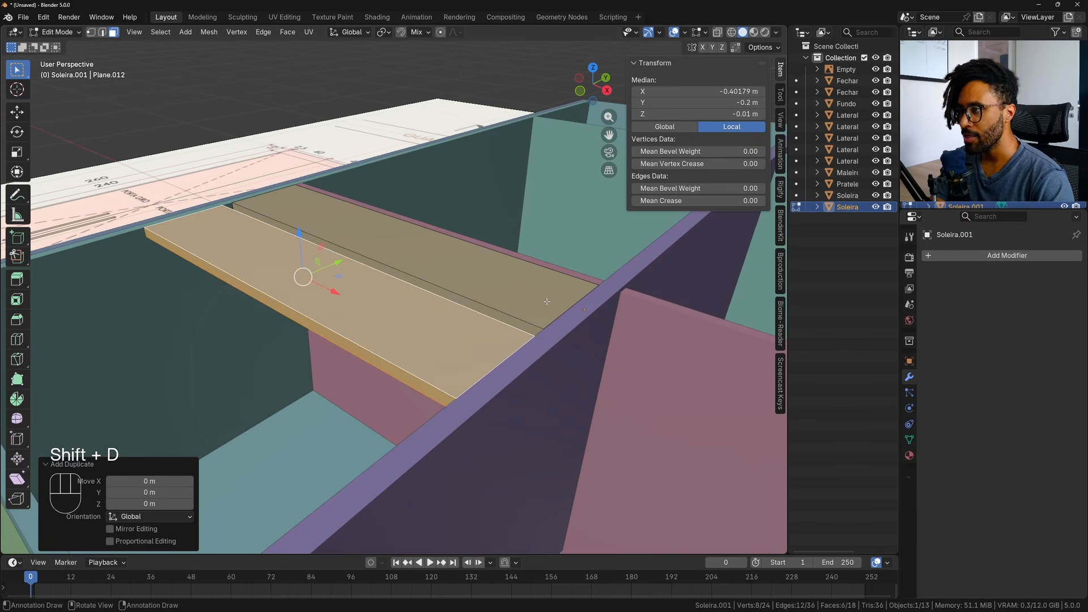
Rotate the duplicated lower drawer front 90° about the global X axis so it stands upright.
{"action": "key", "text": "r"}
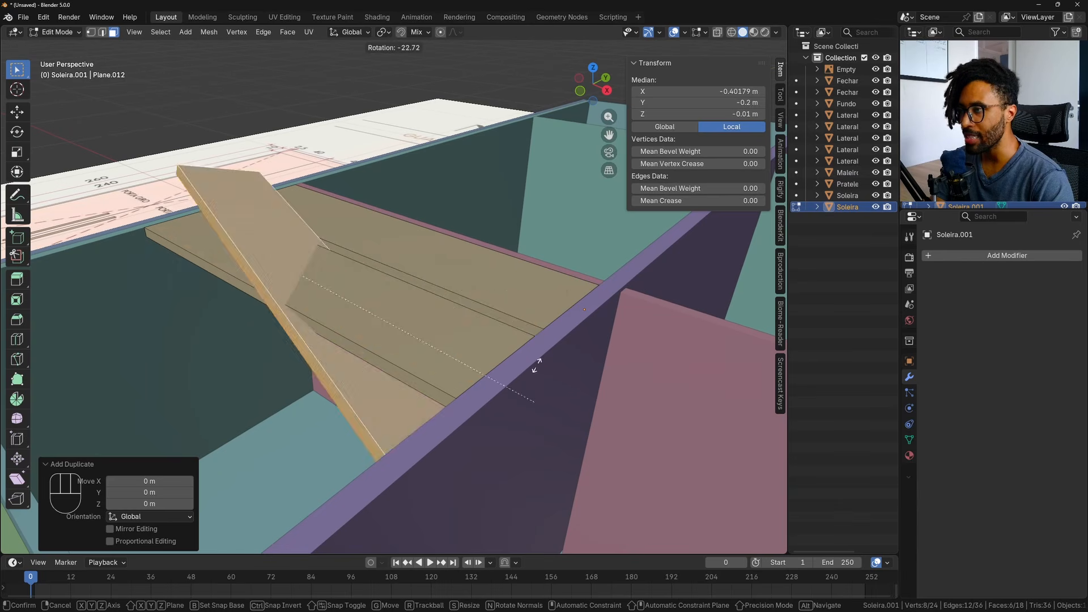
{"action": "key", "text": "x"}
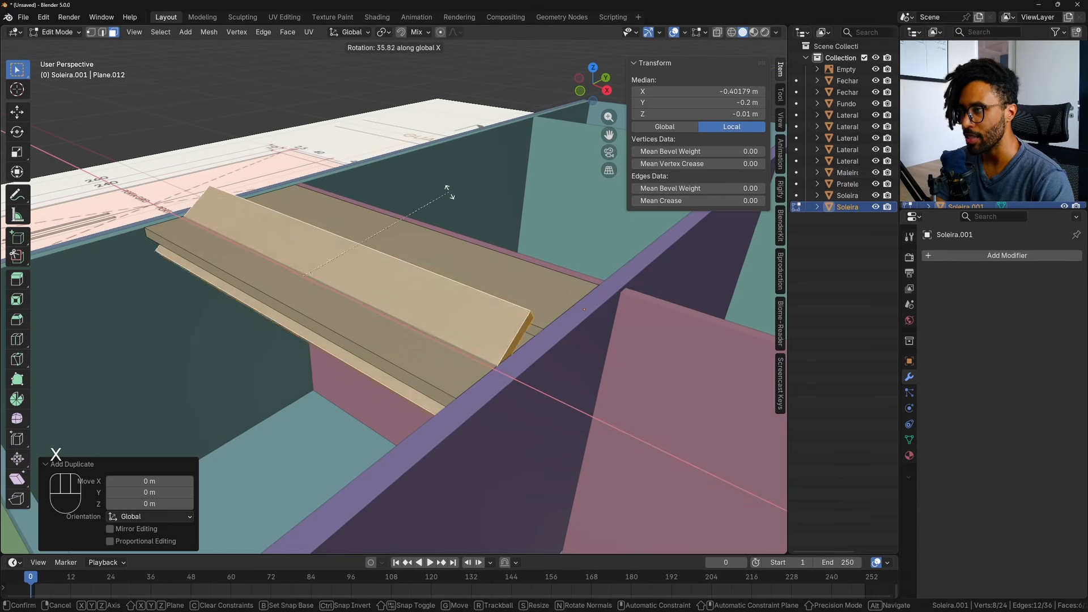
{"action": "key", "text": "y"}
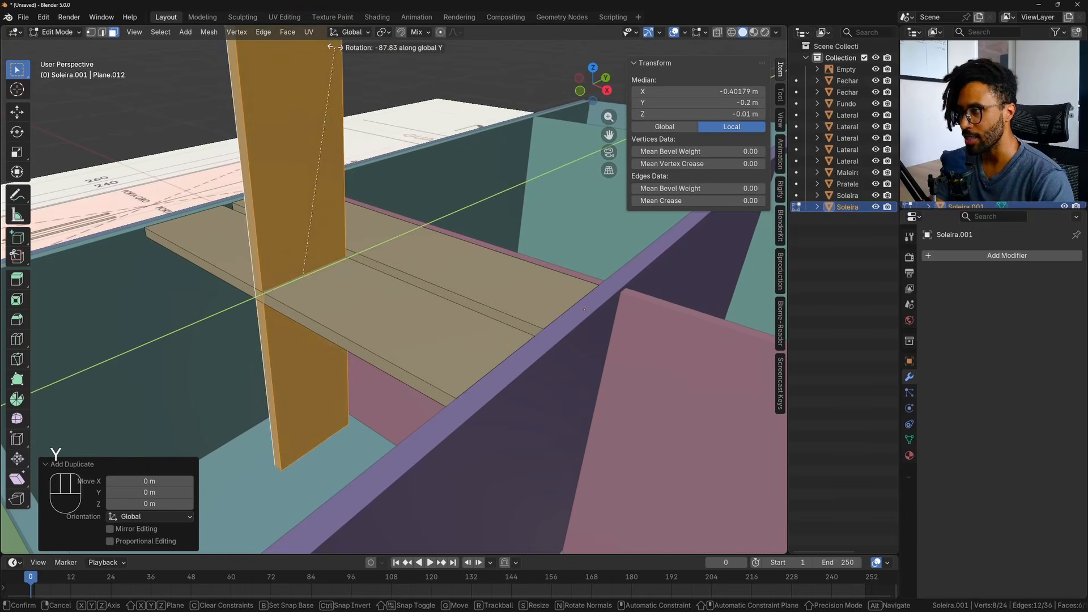
{"action": "key", "text": "z"}
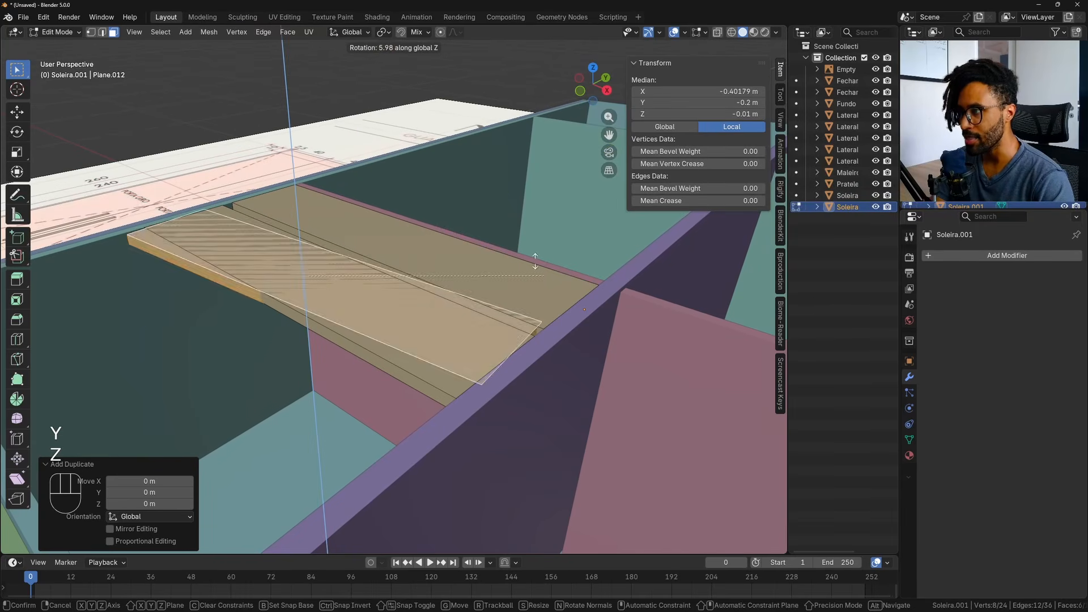
{"action": "key", "text": "y"}
{"action": "key", "text": "x"}
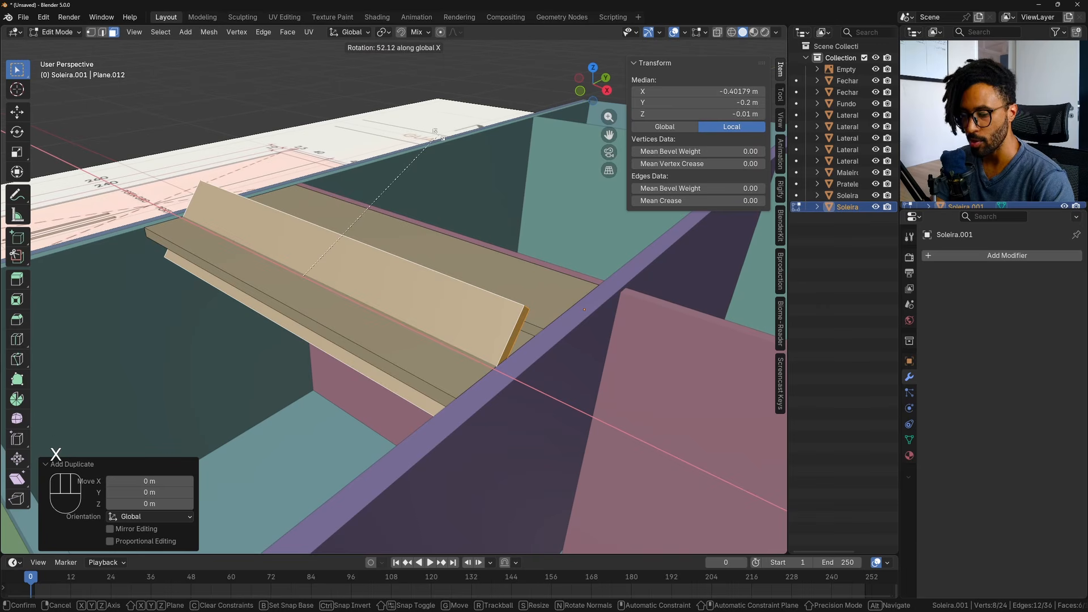
{"action": "key", "text": "KP_9"}
{"action": "key", "text": "KP_0"}
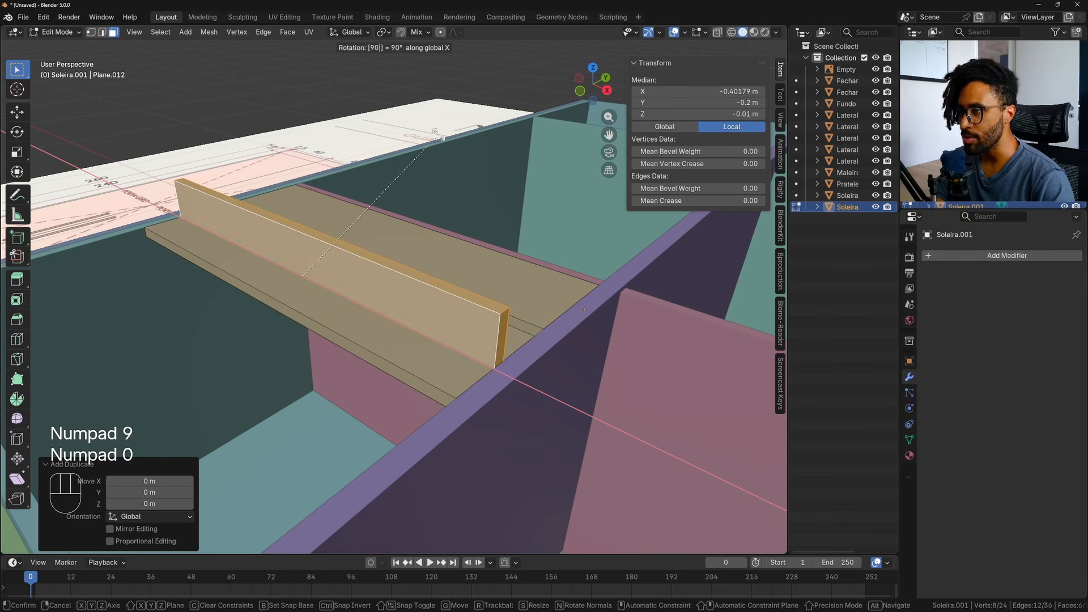
{"action": "key", "text": "KP_Enter"}
Move the upright panel to local Y -0.278 m and Z -0.108 m, flush beneath the lower drawer front's outer long edge.
{"action": "left_click_drag", "start_coordinate": [333, 255], "coordinate": [145, 231]}
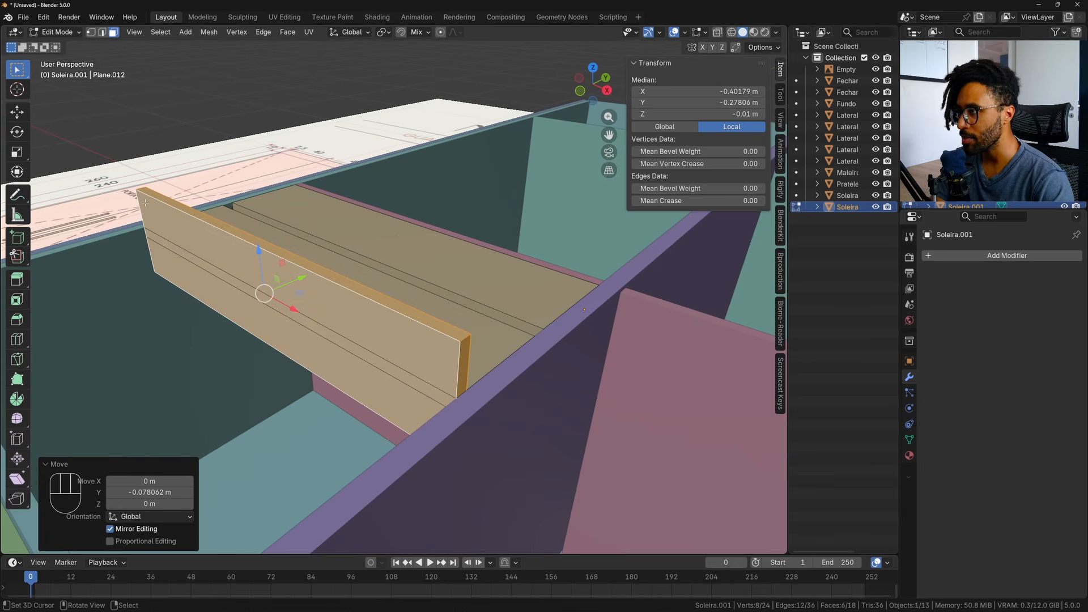
{"action": "left_click_drag", "start_coordinate": [253, 250], "coordinate": [227, 246]}
{"action": "middle_click_drag", "start_coordinate": [236, 248], "coordinate": [382, 361]}
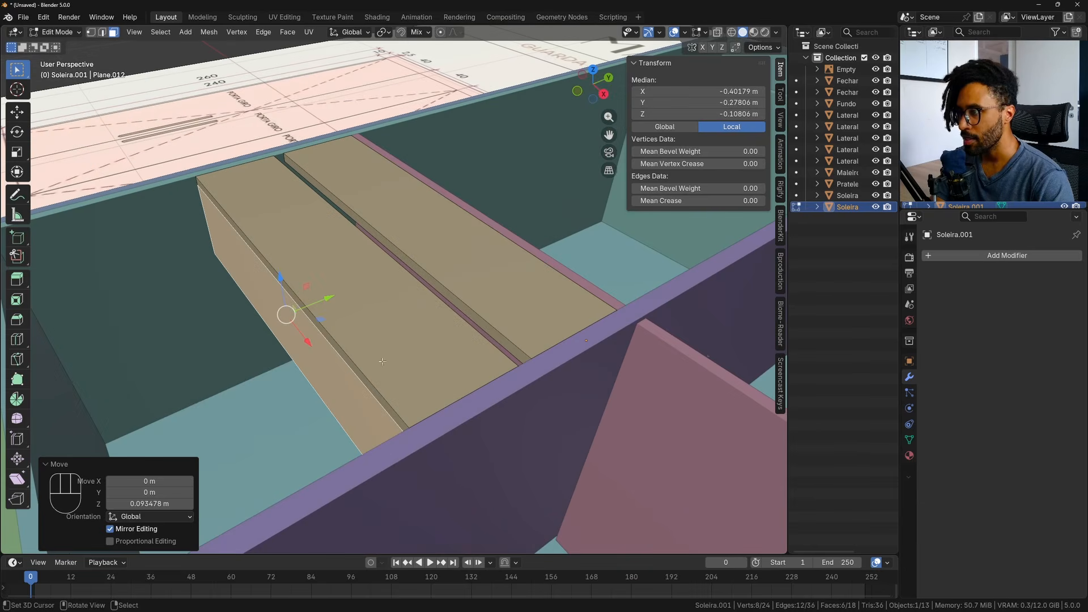
Show the model as a see-through wireframe with X-ray on and hide the Empty holding the reference drawing.
{"action": "left_click", "coordinate": [732, 33]}
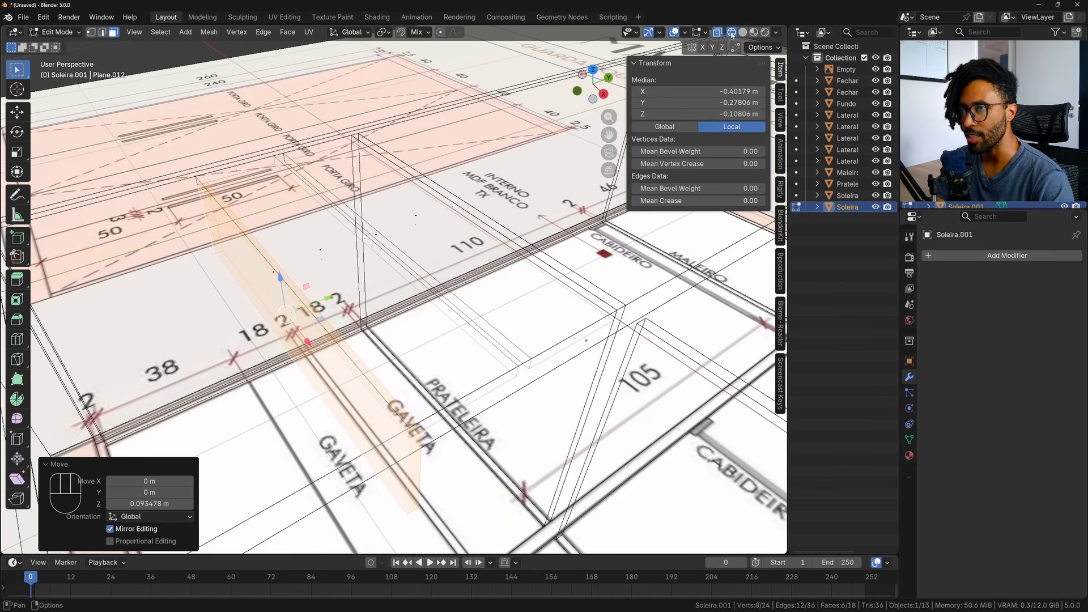
{"action": "left_click", "coordinate": [745, 33]}
{"action": "left_click", "coordinate": [715, 34]}
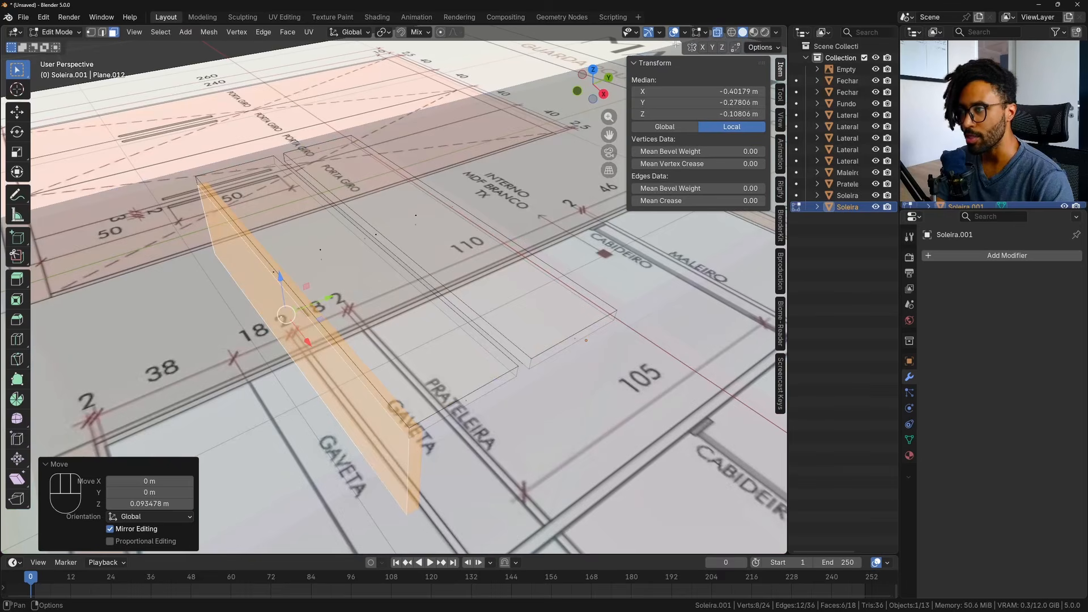
{"action": "left_click", "coordinate": [731, 33]}
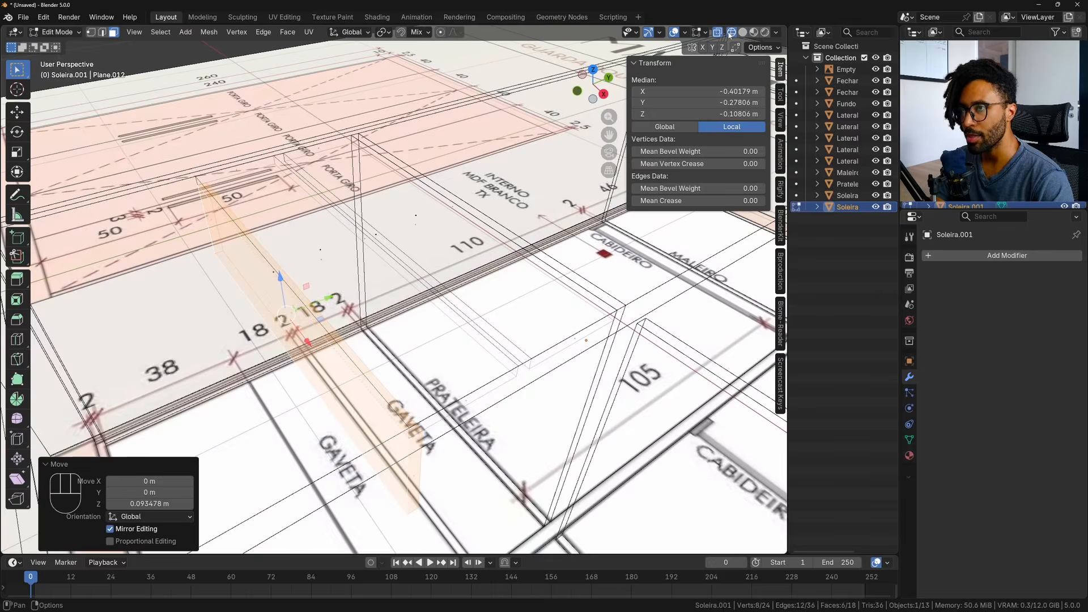
{"action": "left_click", "coordinate": [718, 33]}
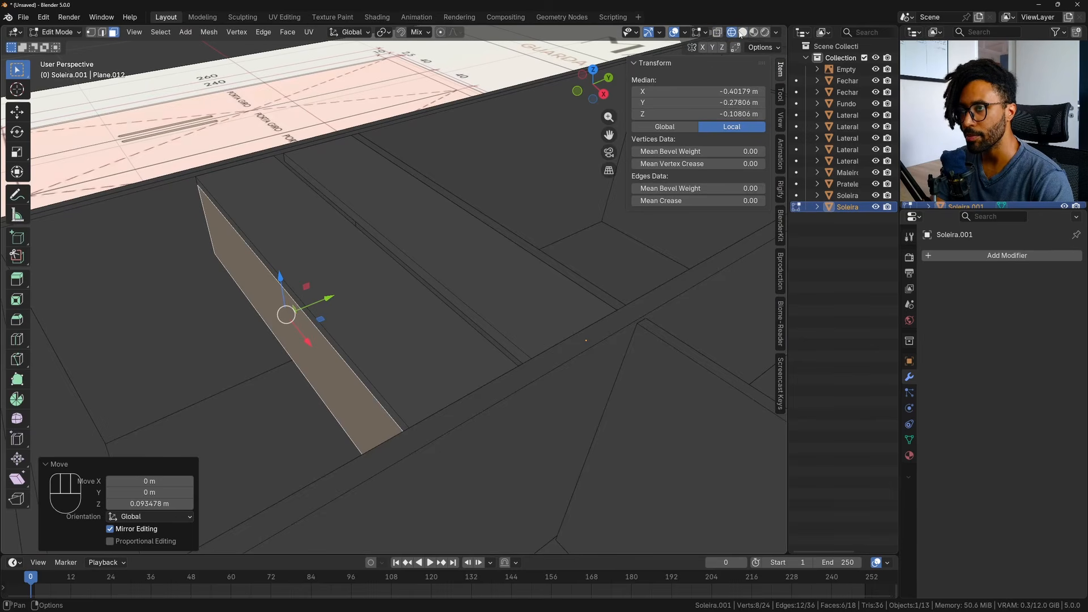
{"action": "left_click", "coordinate": [717, 32]}
{"action": "middle_click_drag", "start_coordinate": [431, 295], "coordinate": [306, 295]}
{"action": "left_click", "coordinate": [875, 69]}
Duplicate the upright panel along Y and place the copy under the upper drawer front's matching edge, at local Y -0.078 m.
{"action": "key", "text": "shift+d"}
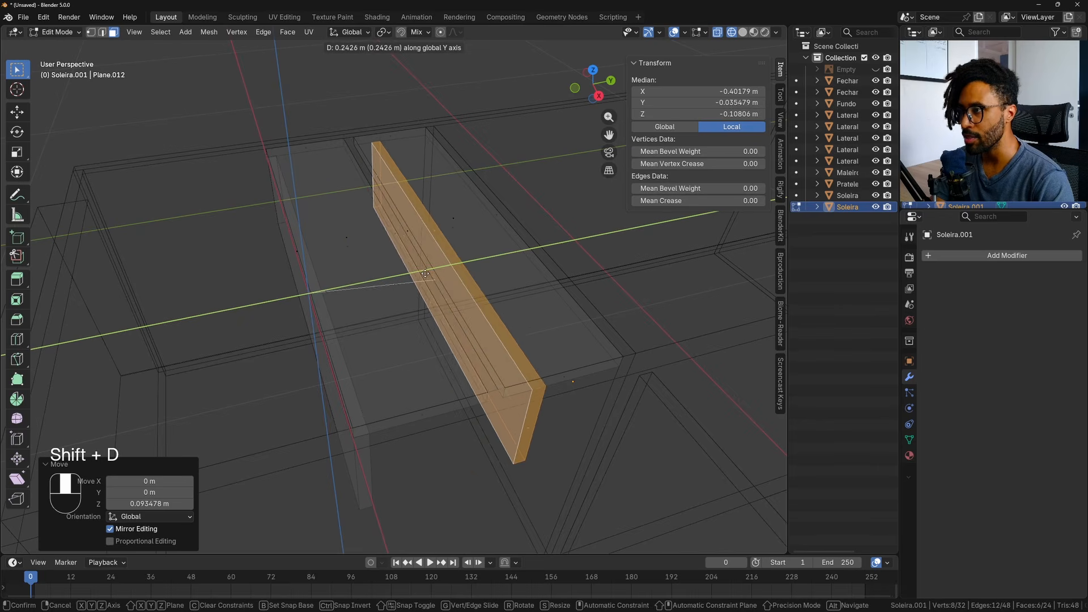
{"action": "left_click", "coordinate": [457, 234]}
{"action": "left_click_drag", "start_coordinate": [501, 250], "coordinate": [361, 149]}
Select the free end faces of both upright panels and move them along Z to local Z -0.63 m, lengthening the panels.
{"action": "scroll", "coordinate": [365, 181], "scroll_direction": "down", "scroll_amount": 1}
{"action": "middle_click_drag", "start_coordinate": [346, 408], "coordinate": [389, 402]}
{"action": "left_click", "coordinate": [379, 456]}
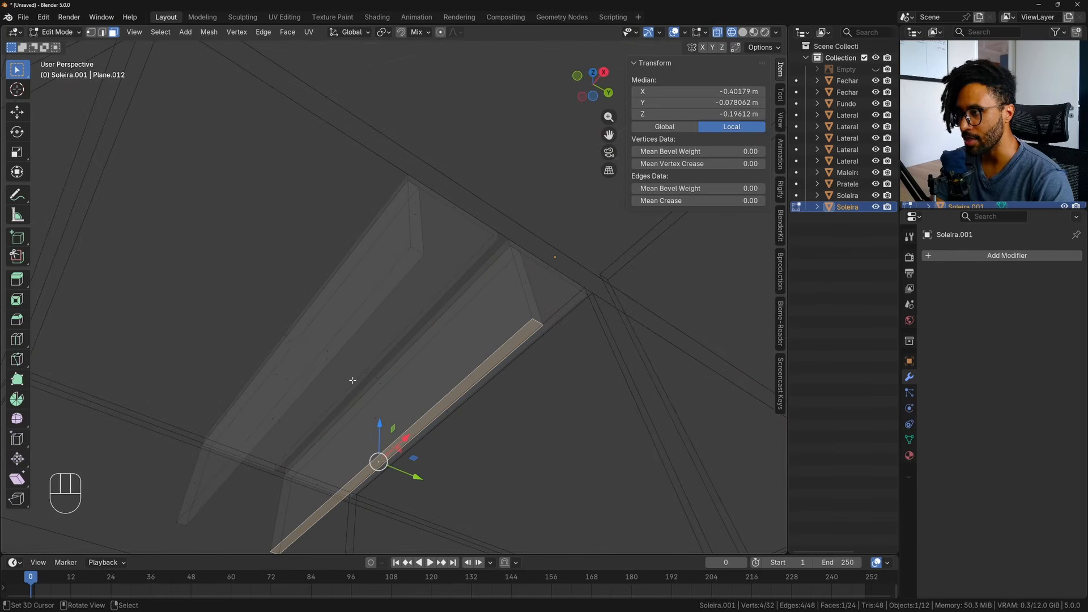
{"action": "right_click", "coordinate": [275, 423], "text": "shift"}
{"action": "scroll", "coordinate": [309, 403], "scroll_direction": "down", "scroll_amount": 1}
{"action": "middle_click_drag", "start_coordinate": [318, 396], "coordinate": [302, 173]}
{"action": "left_click_drag", "start_coordinate": [309, 189], "coordinate": [488, 399]}
Return the model display to opaque solid shading with X-ray off.
{"action": "middle_click_drag", "start_coordinate": [391, 323], "coordinate": [506, 373]}
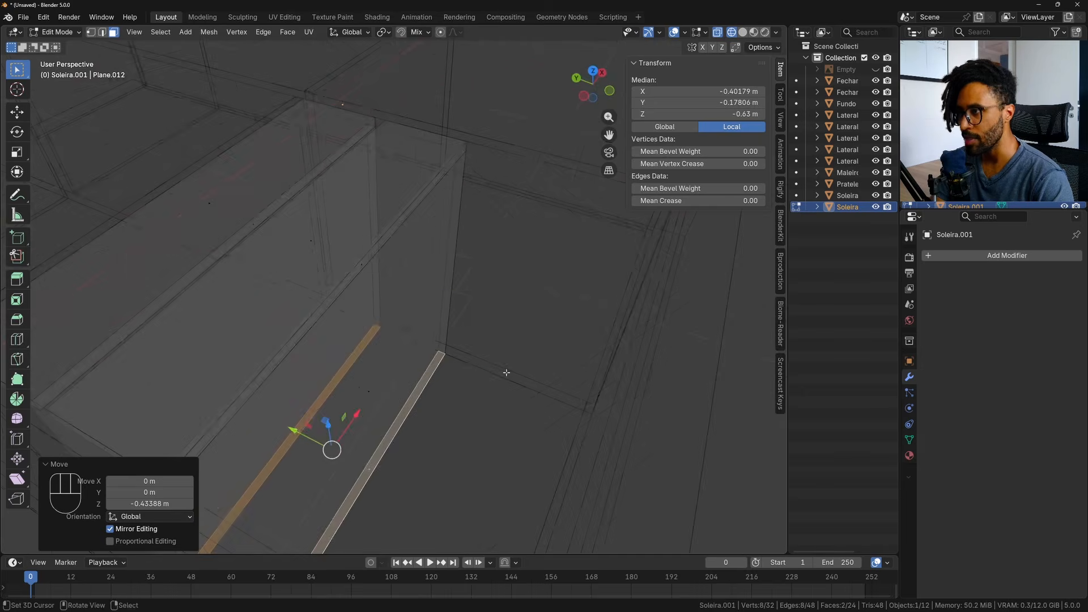
{"action": "key", "text": "z"}
{"action": "left_click", "coordinate": [518, 310]}
{"action": "scroll", "coordinate": [436, 308], "scroll_direction": "down", "scroll_amount": 1}
{"action": "middle_click_drag", "start_coordinate": [432, 308], "coordinate": [499, 289]}
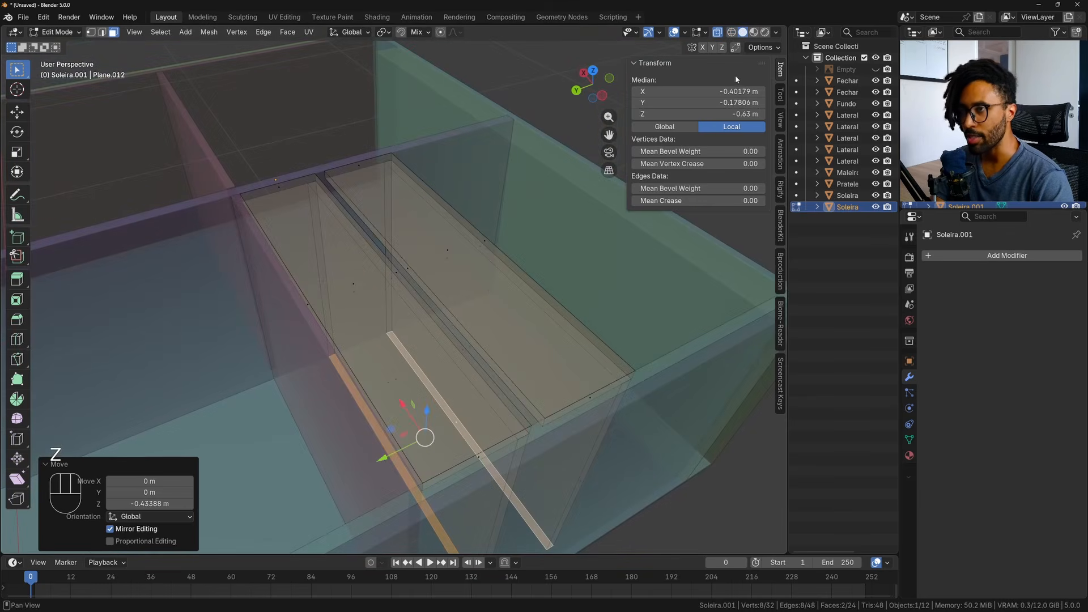
{"action": "left_click", "coordinate": [718, 33]}
{"action": "middle_click_drag", "start_coordinate": [390, 217], "coordinate": [342, 219]}
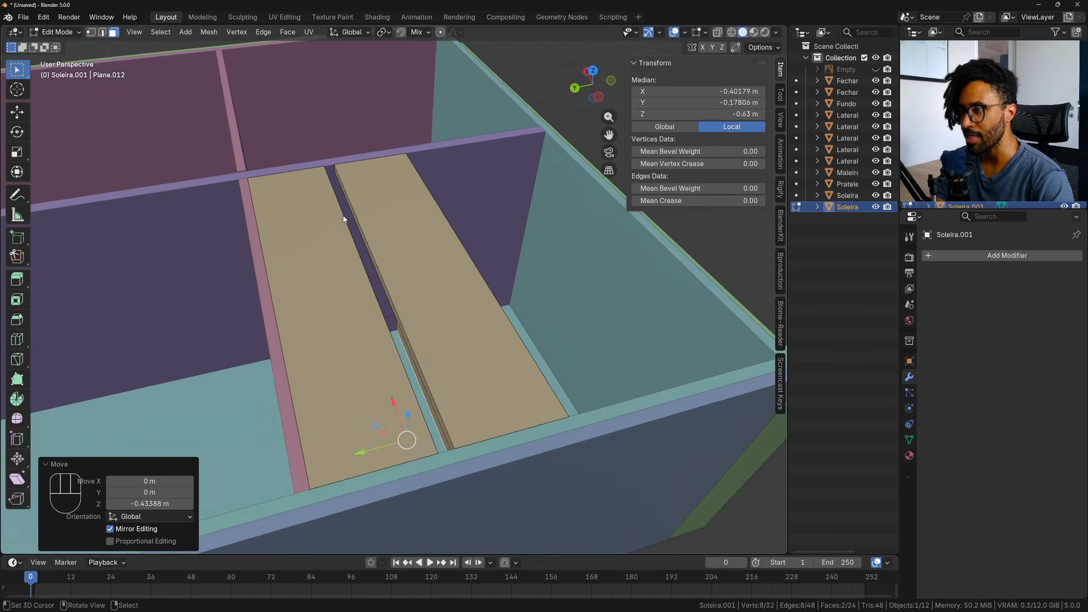
{"action": "scroll", "coordinate": [349, 223], "scroll_direction": "down", "scroll_amount": 3}
{"action": "middle_click_drag", "start_coordinate": [399, 253], "coordinate": [338, 278]}
Leave mesh editing, isolate the drawer object in local view, and reopen its mesh for editing.
{"action": "key", "text": "Tab"}
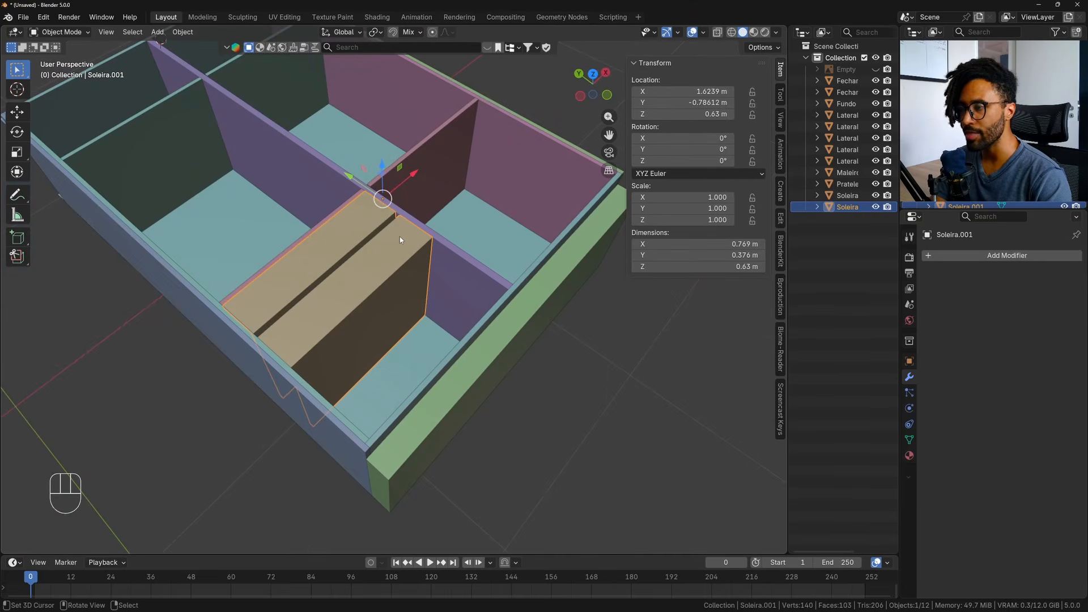
{"action": "scroll", "coordinate": [407, 236], "scroll_direction": "down", "scroll_amount": 6}
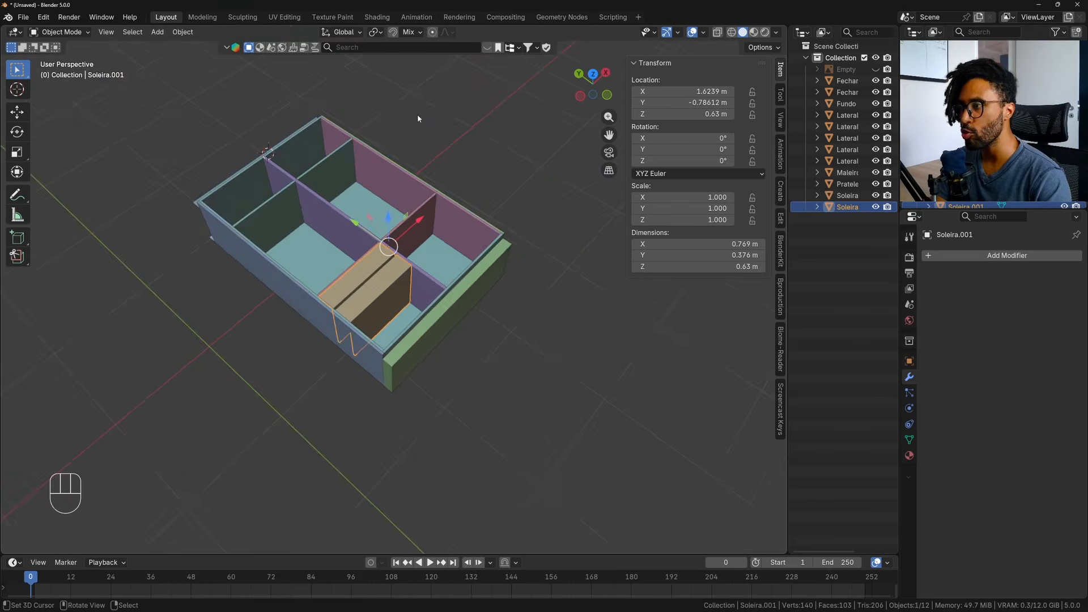
{"action": "scroll", "coordinate": [413, 320], "scroll_direction": "up", "scroll_amount": 6}
{"action": "scroll", "coordinate": [413, 320], "scroll_direction": "up", "scroll_amount": 1}
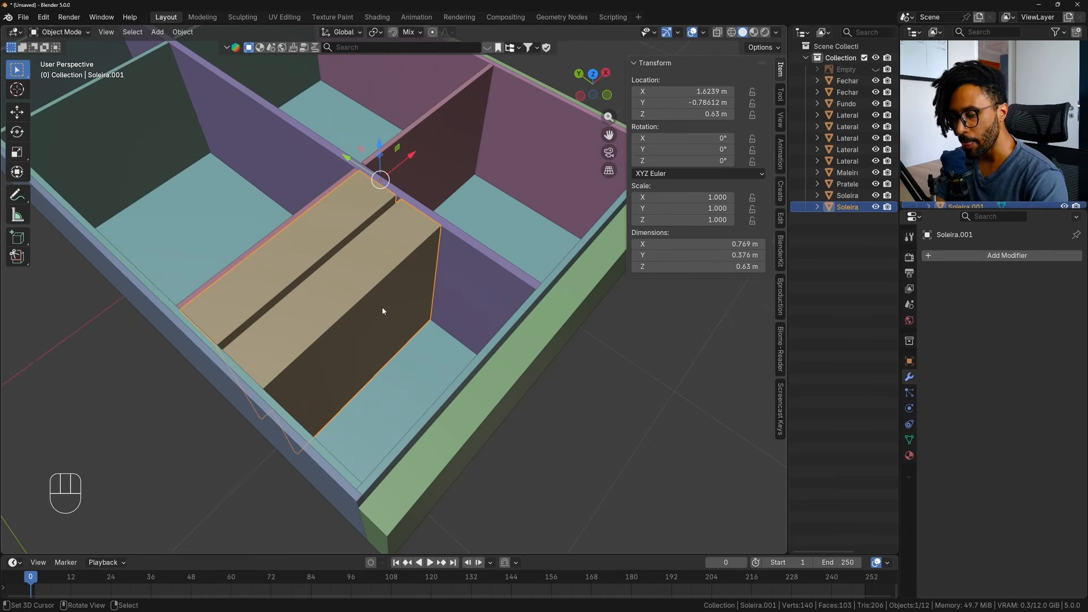
{"action": "key", "text": "KP_Divide"}
{"action": "middle_click_drag", "start_coordinate": [382, 311], "coordinate": [396, 194]}
{"action": "key", "text": "Tab"}
Duplicate the whole upper drawer front with its linked geometry and move the copy about -0.401 m along Z.
{"action": "left_click", "coordinate": [387, 192]}
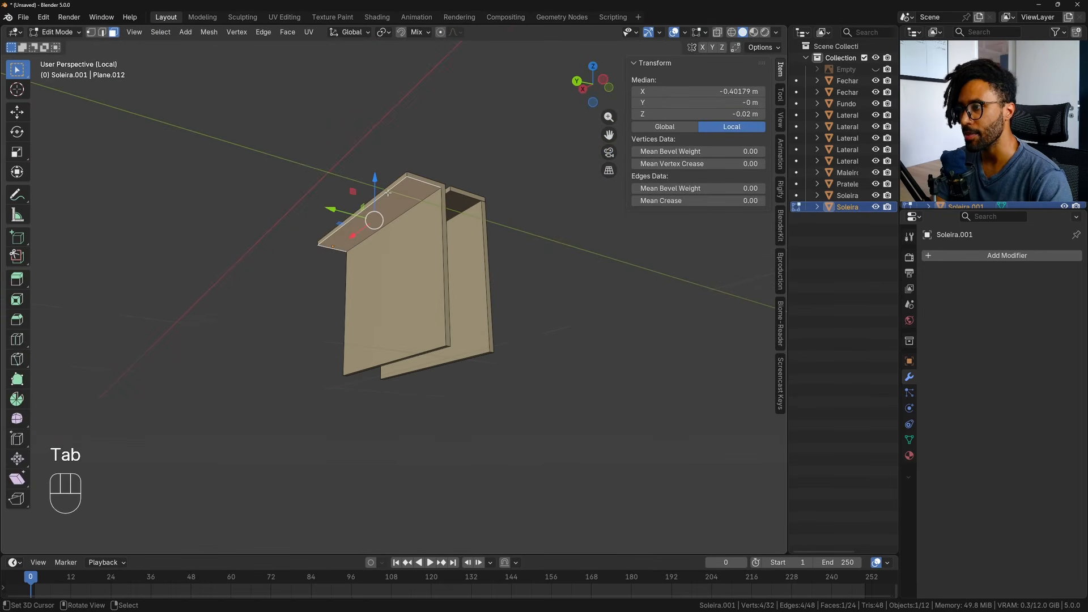
{"action": "key", "text": "ctrl+l"}
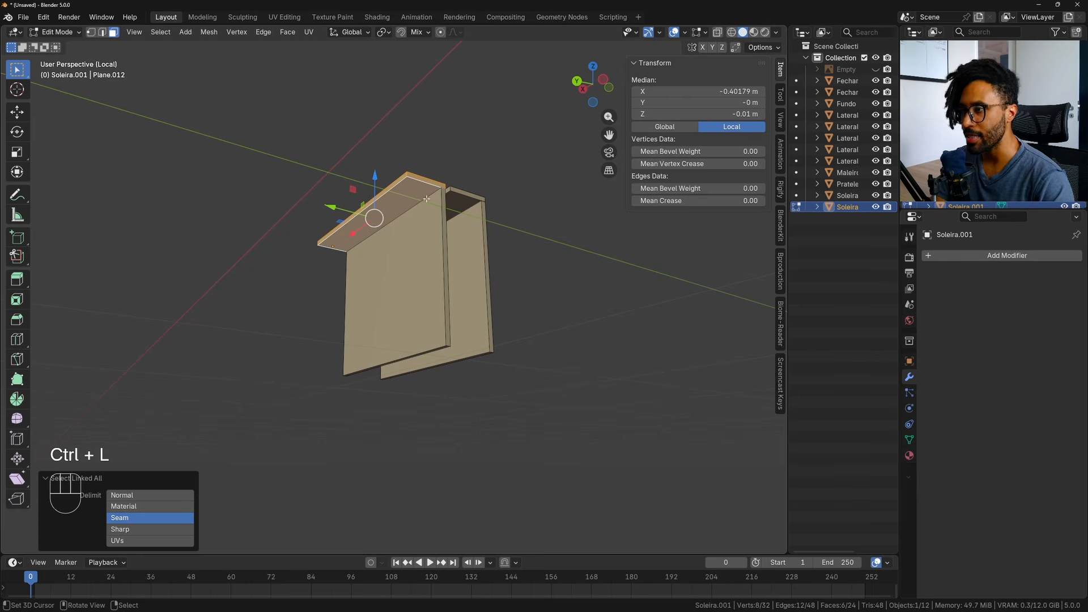
{"action": "key", "text": "shift+d"}
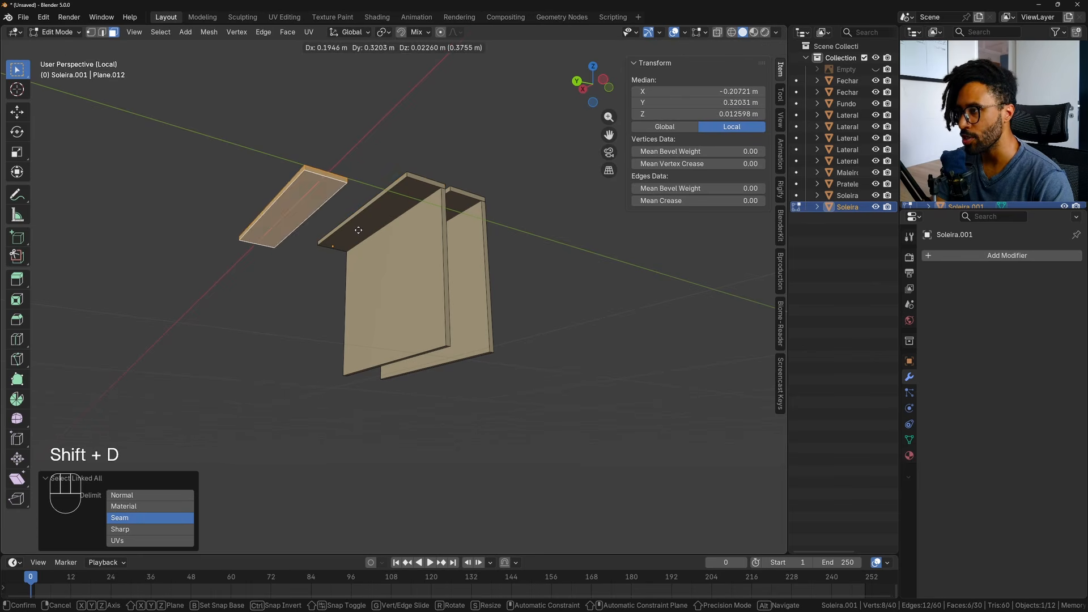
{"action": "right_click", "coordinate": [441, 200]}
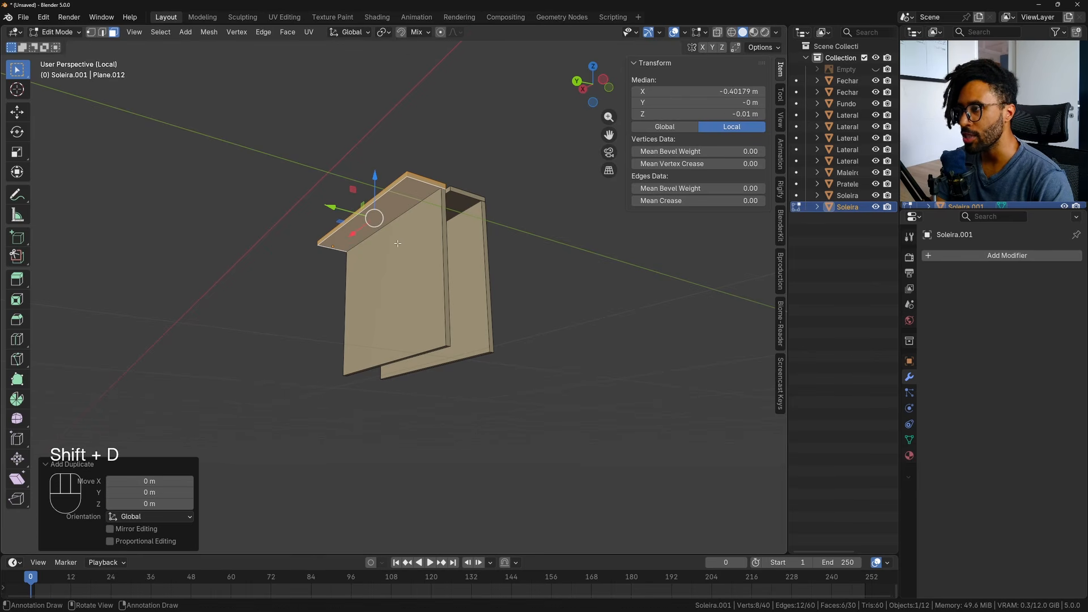
{"action": "key", "text": "g"}
{"action": "key", "text": "z"}
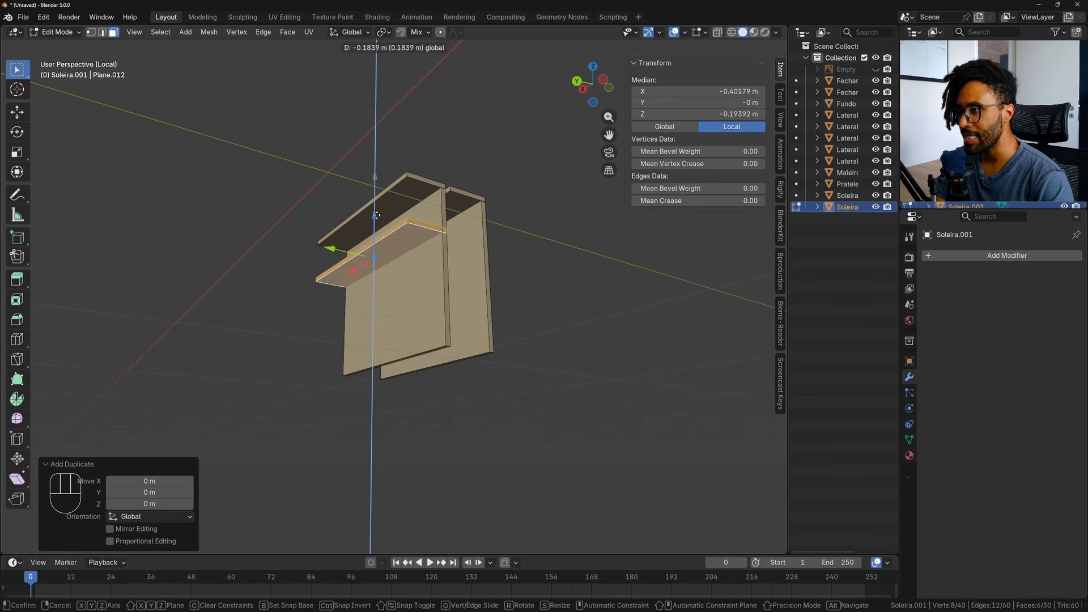
{"action": "left_click", "coordinate": [435, 350]}
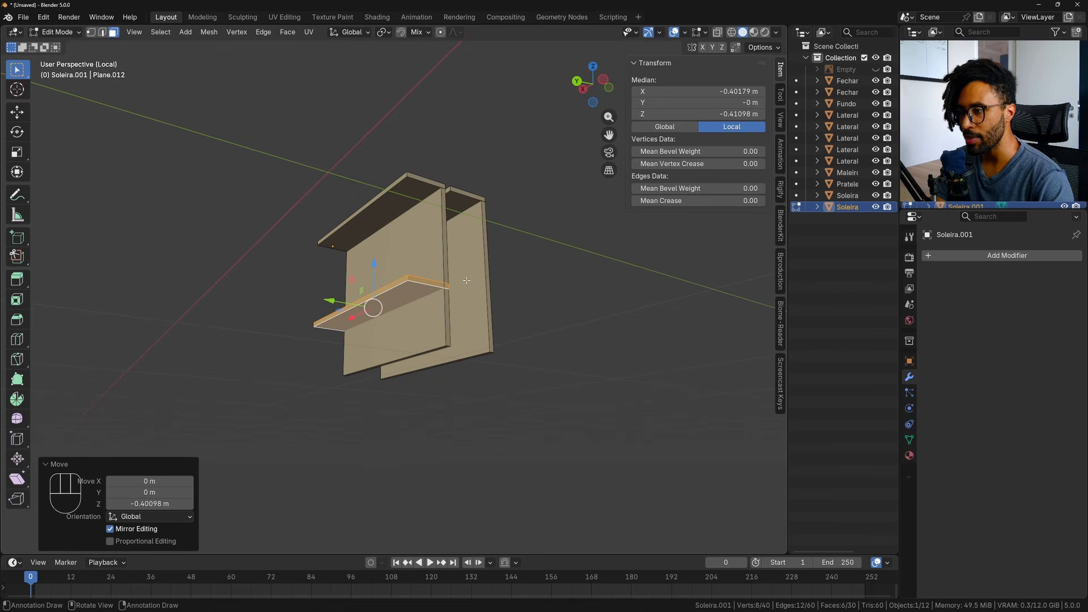
Rotate the copied board 90° about the global Y axis to stand as an end panel.
{"action": "key", "text": "r"}
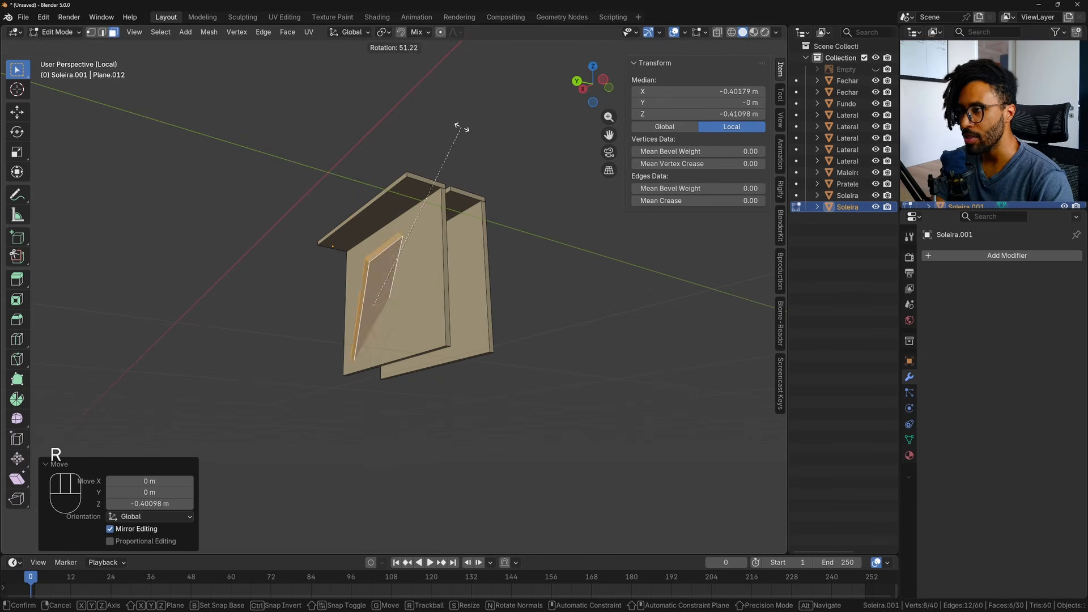
{"action": "key", "text": "x"}
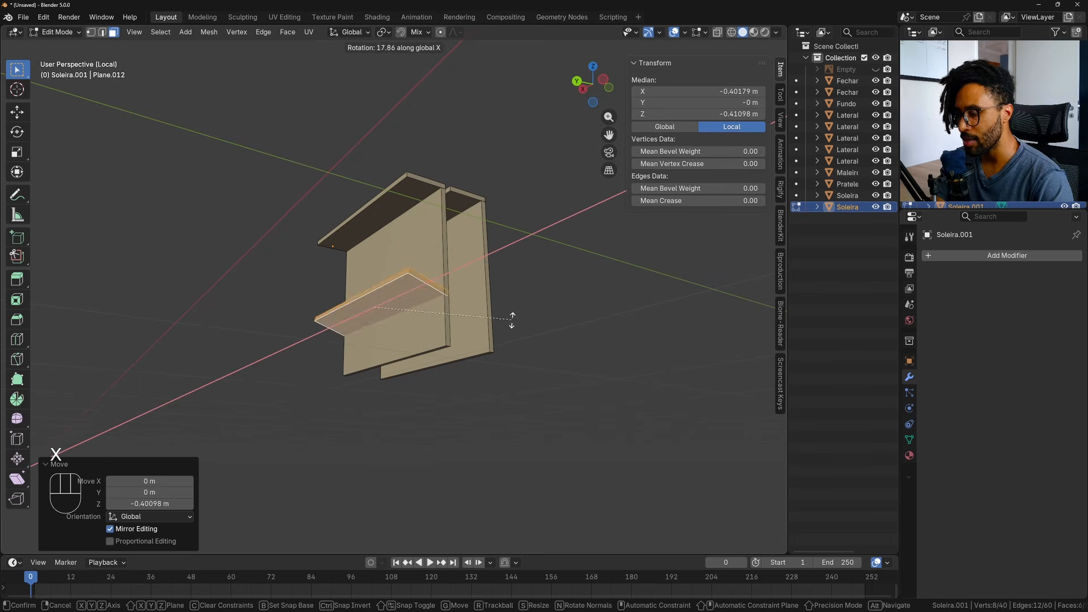
{"action": "key", "text": "y"}
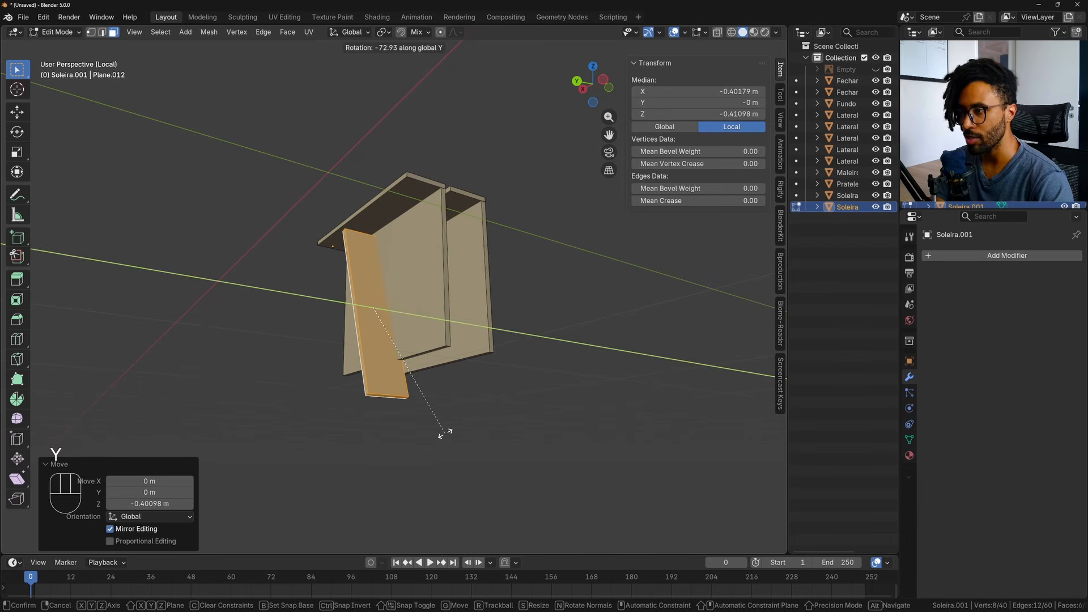
{"action": "key", "text": "KP_9"}
{"action": "key", "text": "KP_0"}
{"action": "key", "text": "KP_Enter"}
Move the end panel -0.3744 m along X to the drawer's end and align it along Y at local Y 0.02 m.
{"action": "middle_click_drag", "start_coordinate": [518, 345], "coordinate": [466, 329]}
{"action": "left_click_drag", "start_coordinate": [350, 309], "coordinate": [457, 278]}
{"action": "middle_click_drag", "start_coordinate": [457, 278], "coordinate": [403, 318]}
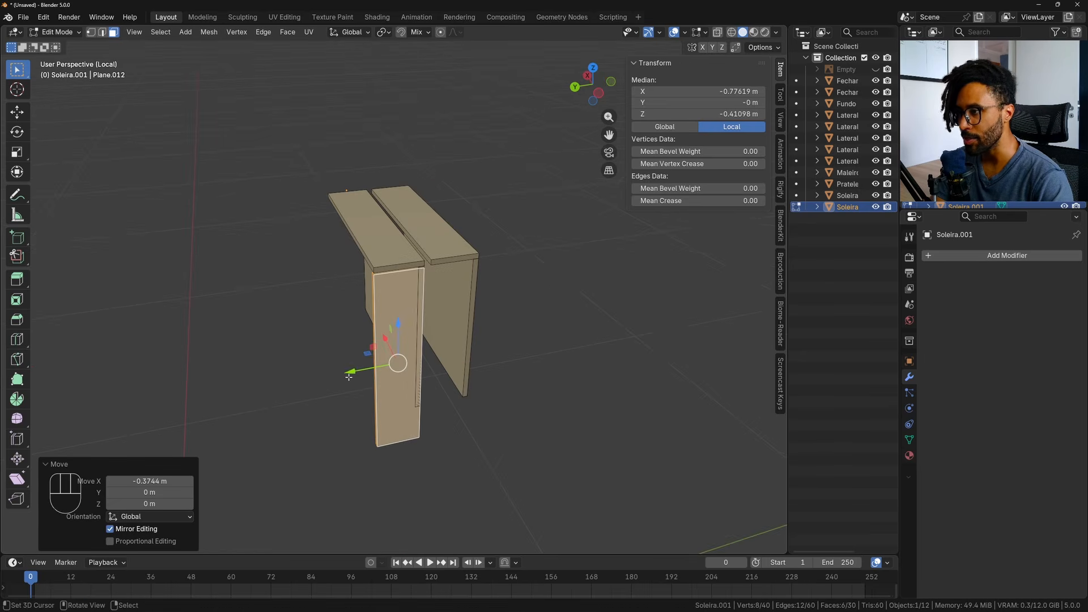
{"action": "left_click_drag", "start_coordinate": [348, 377], "coordinate": [419, 283]}
{"action": "middle_click_drag", "start_coordinate": [419, 283], "coordinate": [509, 323]}
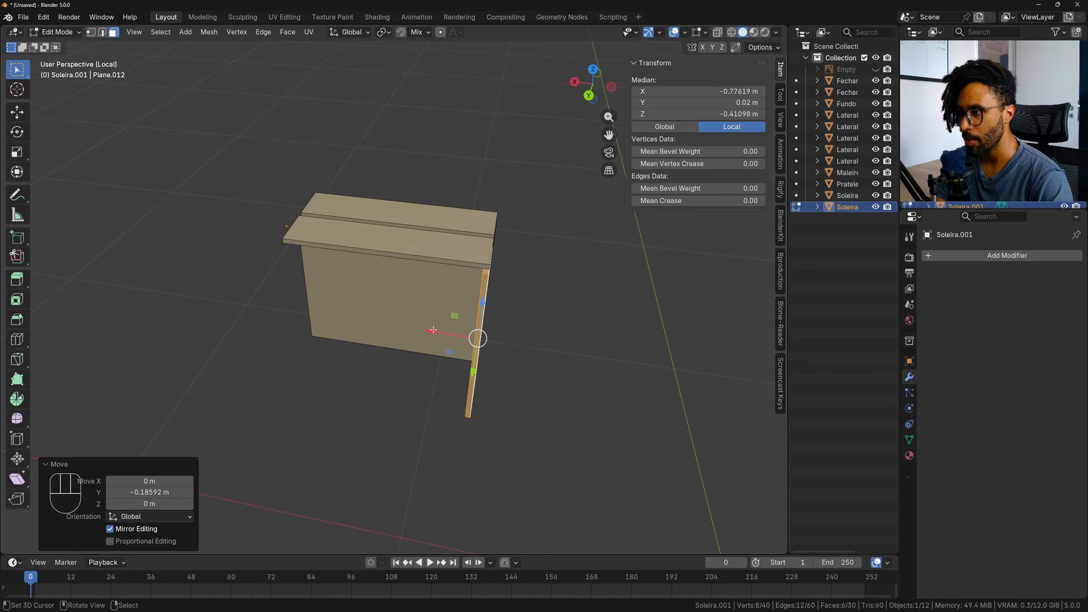
{"action": "left_click_drag", "start_coordinate": [433, 330], "coordinate": [497, 268]}
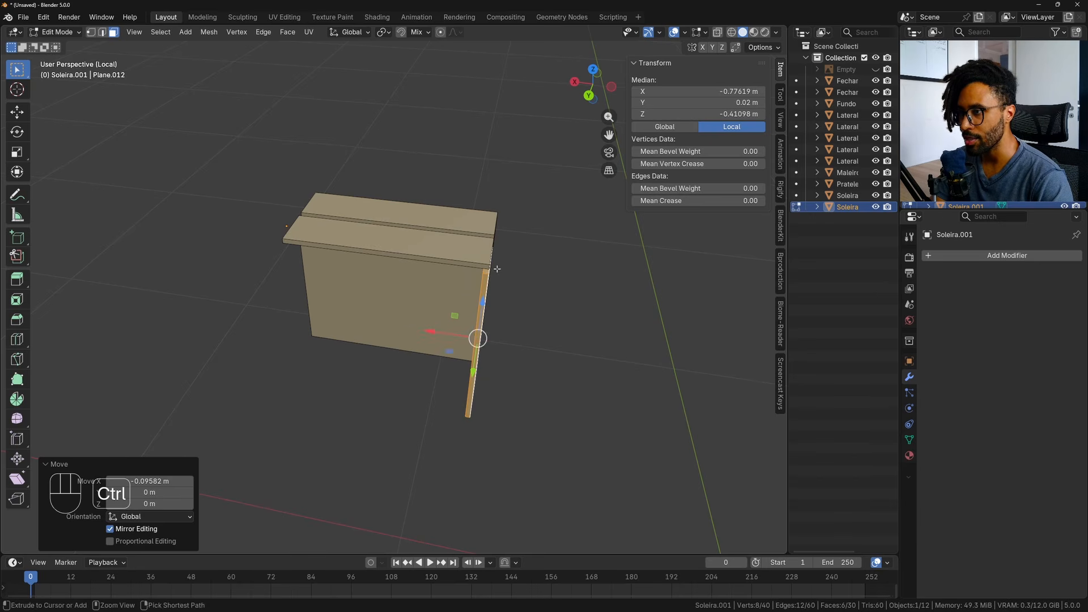
{"action": "middle_click_drag", "start_coordinate": [497, 269], "coordinate": [410, 332]}
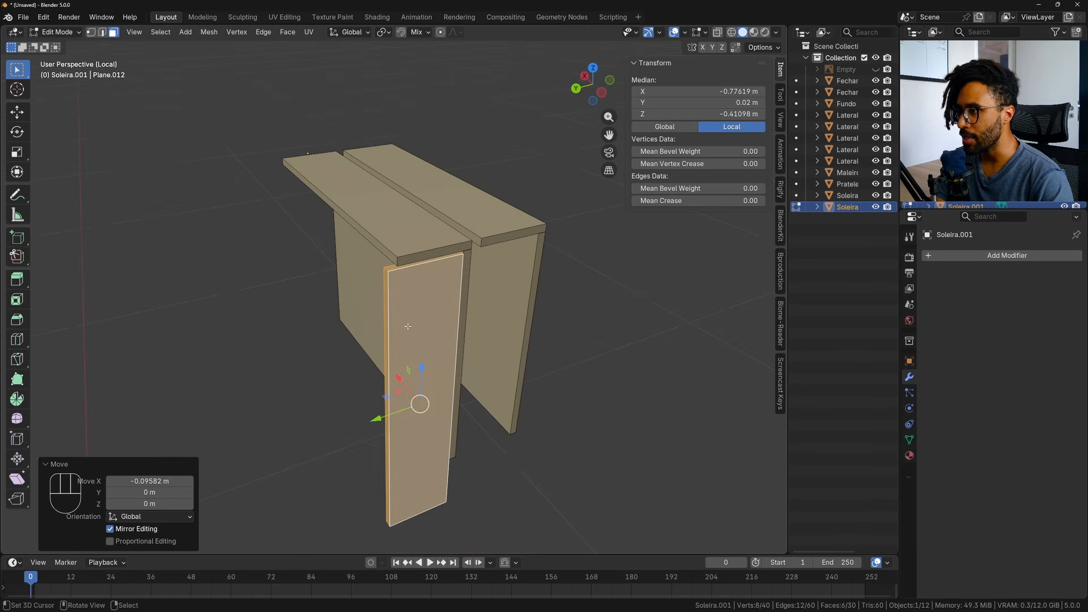
Move the end panel's outer side face -0.02 m along Y to narrow it, and select the whole panel with its linked geometry.
{"action": "left_click", "coordinate": [391, 321]}
{"action": "left_click_drag", "start_coordinate": [346, 429], "coordinate": [350, 429], "text": "ctrl"}
{"action": "middle_click_drag", "start_coordinate": [351, 429], "coordinate": [392, 218]}
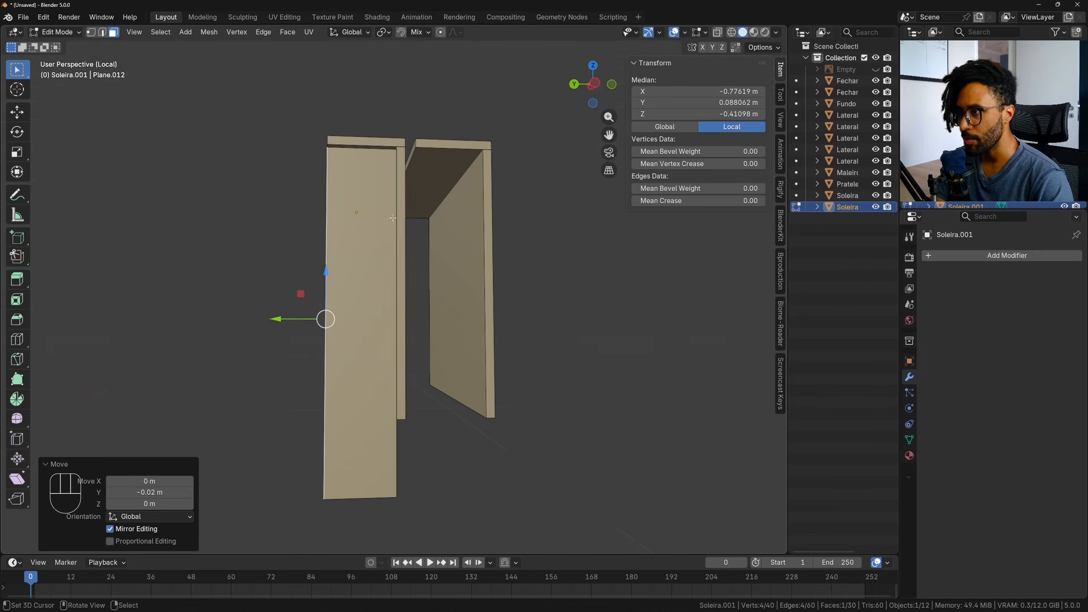
{"action": "key", "text": "ctrl"}
{"action": "key", "text": "ctrl+l"}
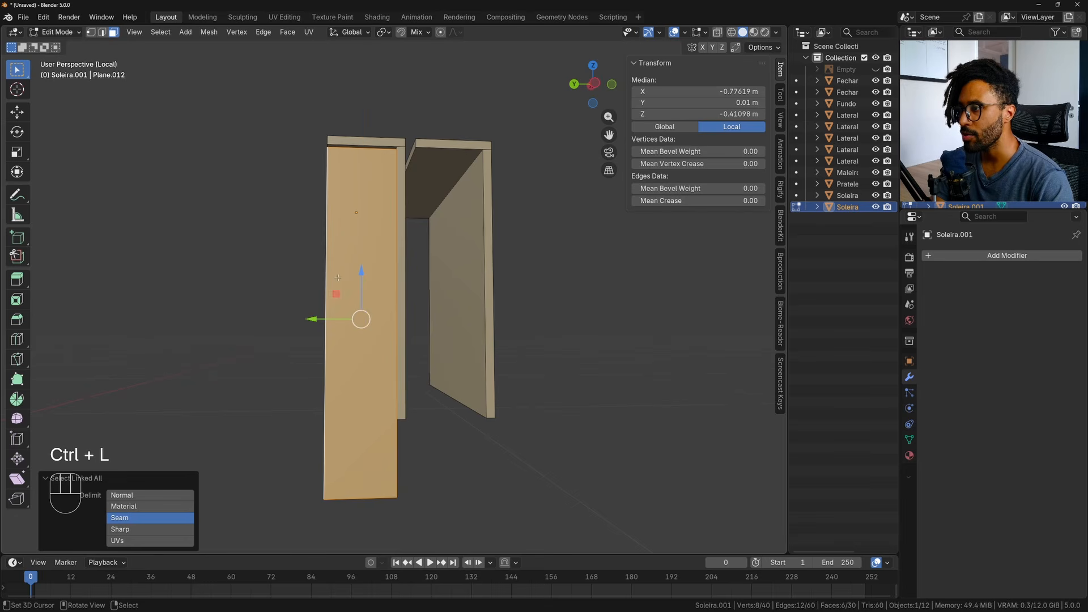
Move the end panel 0.006576 m along Z so its upper end meets the drawer front's inner face, and select its far end face.
{"action": "key", "text": "g"}
{"action": "key", "text": "z"}
{"action": "key", "text": "ctrl"}
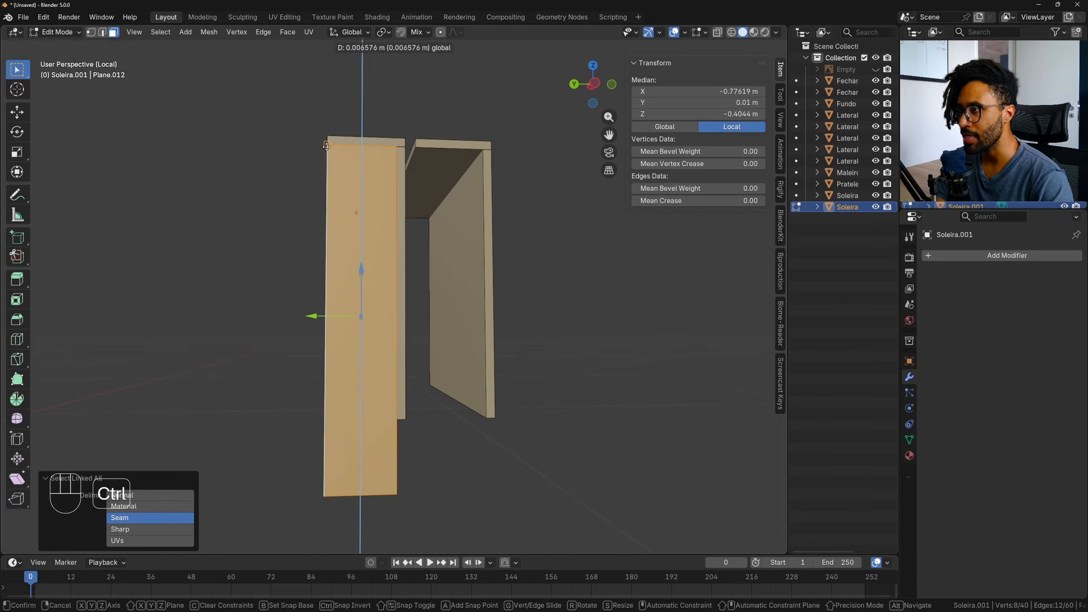
{"action": "left_click", "coordinate": [327, 144], "text": "ctrl"}
{"action": "middle_click_drag", "start_coordinate": [368, 326], "coordinate": [365, 242]}
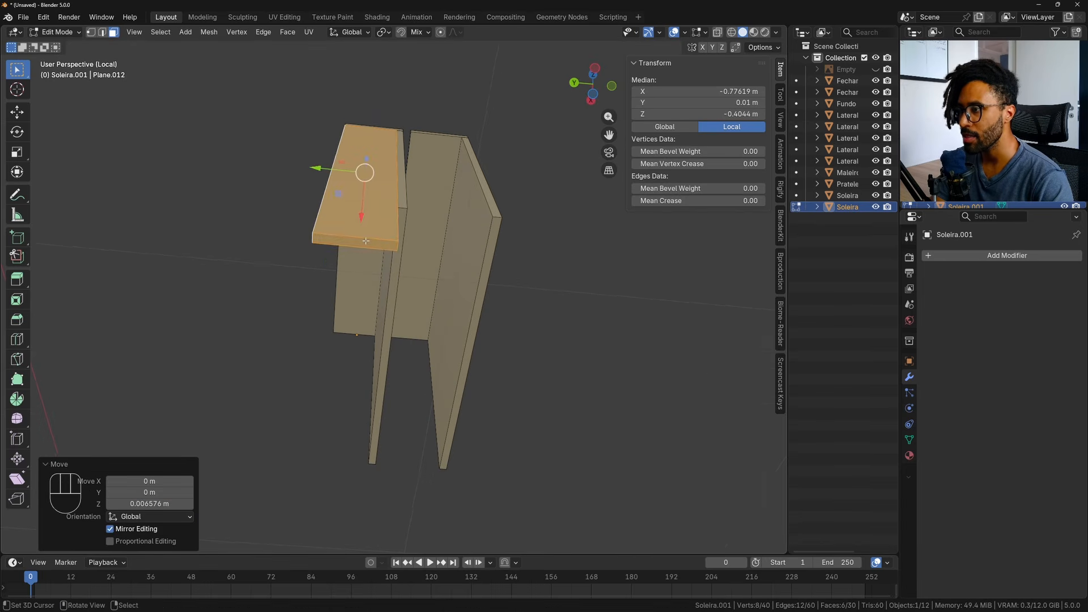
{"action": "right_click", "coordinate": [365, 242]}
Shorten the end panel by moving its far end face 0.1588 m along Z to the side board's edge, and select the whole panel.
{"action": "middle_click_drag", "start_coordinate": [350, 286], "coordinate": [494, 437]}
{"action": "key", "text": "g"}
{"action": "key", "text": "z"}
{"action": "key", "text": "ctrl"}
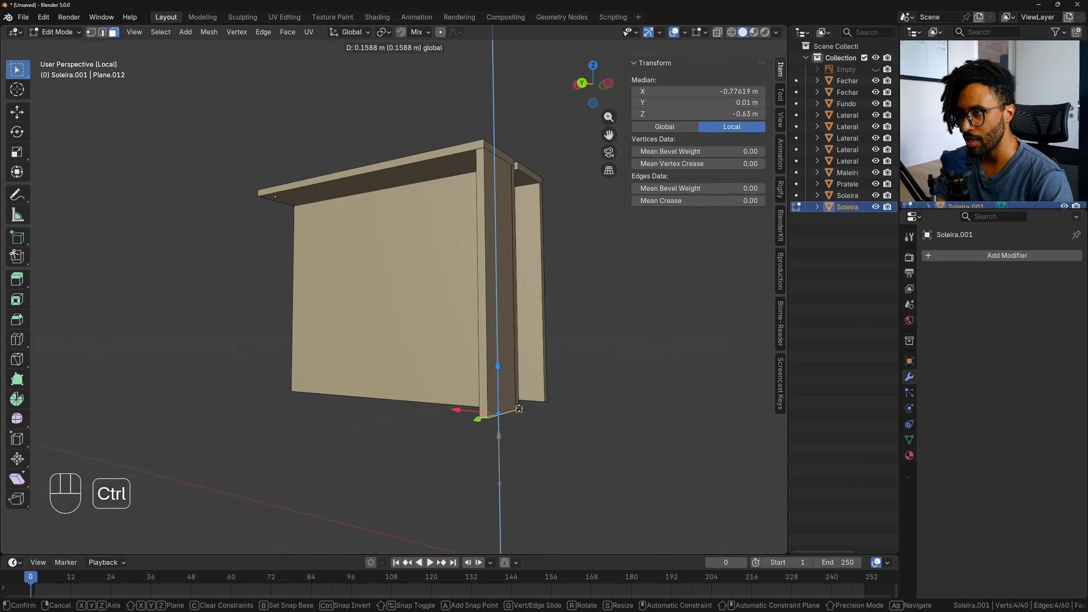
{"action": "left_click", "coordinate": [519, 408]}
{"action": "key", "text": "ctrl+l"}
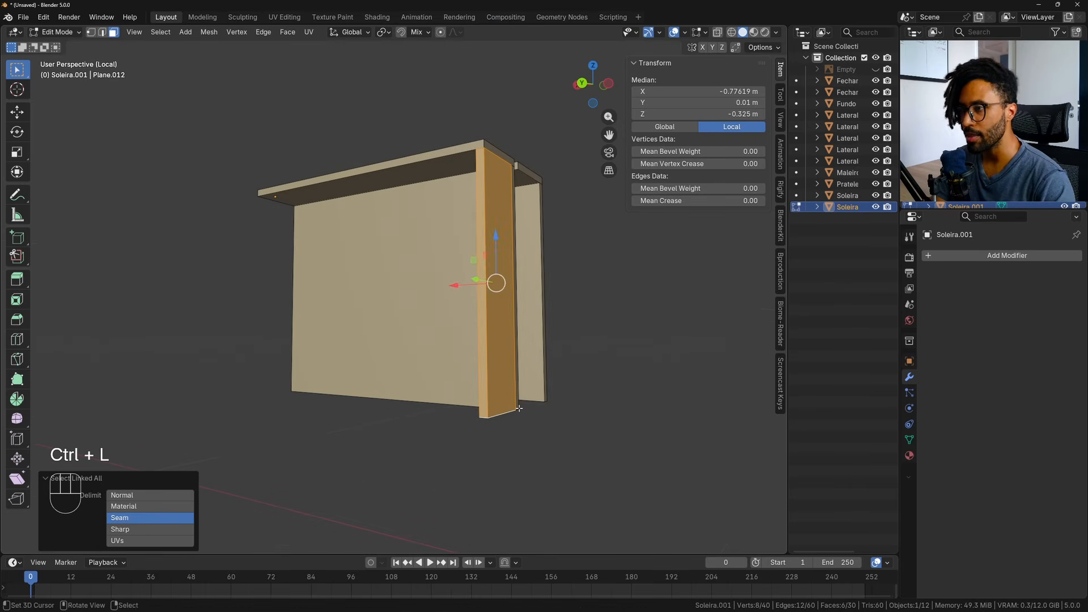
Duplicate the end panel 0.7488 m along X to the opposite end of the drawer.
{"action": "middle_click_drag", "start_coordinate": [519, 408], "coordinate": [546, 401]}
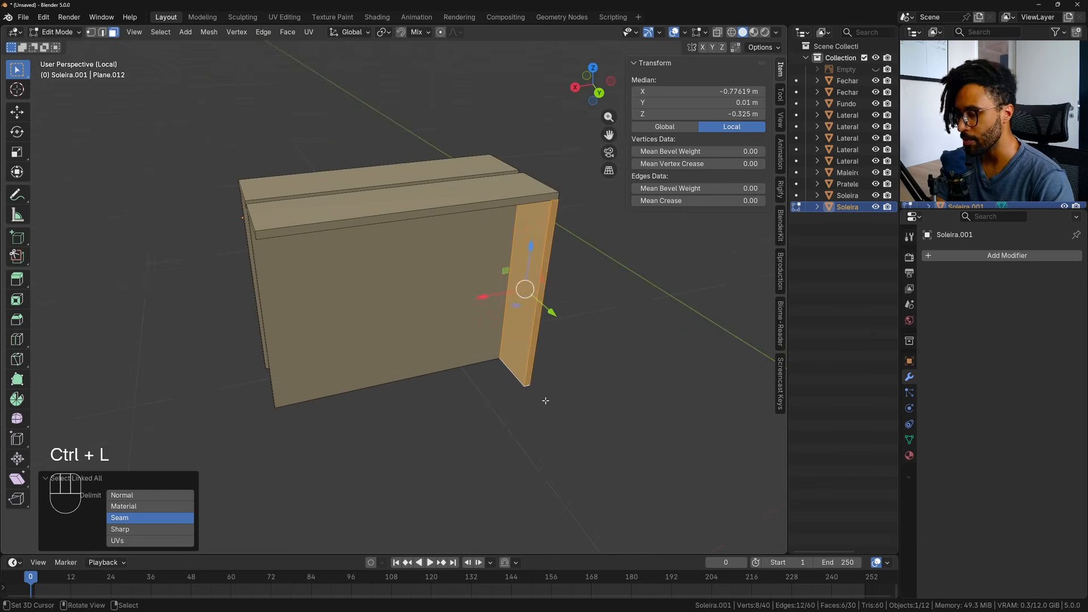
{"action": "key", "text": "shift+d"}
{"action": "middle_click_drag", "start_coordinate": [442, 354], "coordinate": [288, 355]}
{"action": "key", "text": "ctrl"}
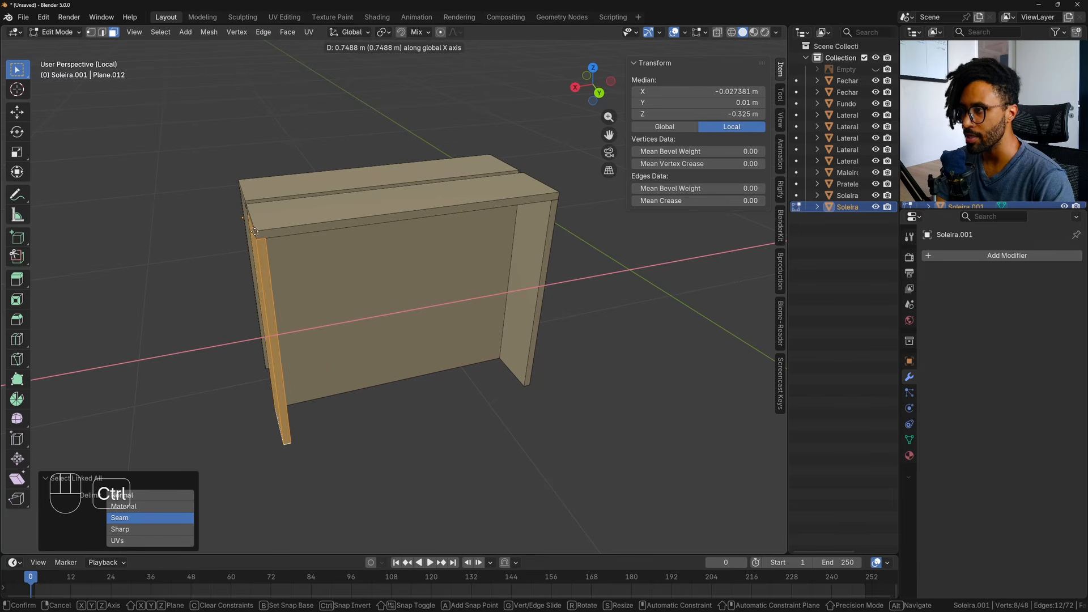
{"action": "left_click", "coordinate": [259, 231]}
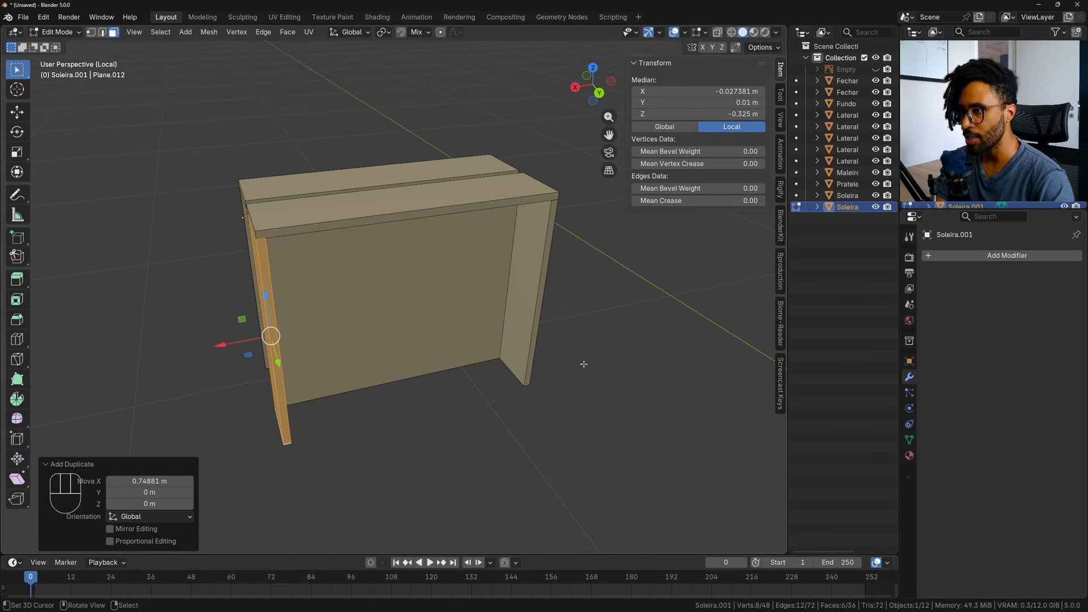
Select both end panels with their linked geometry and duplicate them -0.2 m along Y into the second drawer.
{"action": "left_click", "coordinate": [531, 263], "text": "shift"}
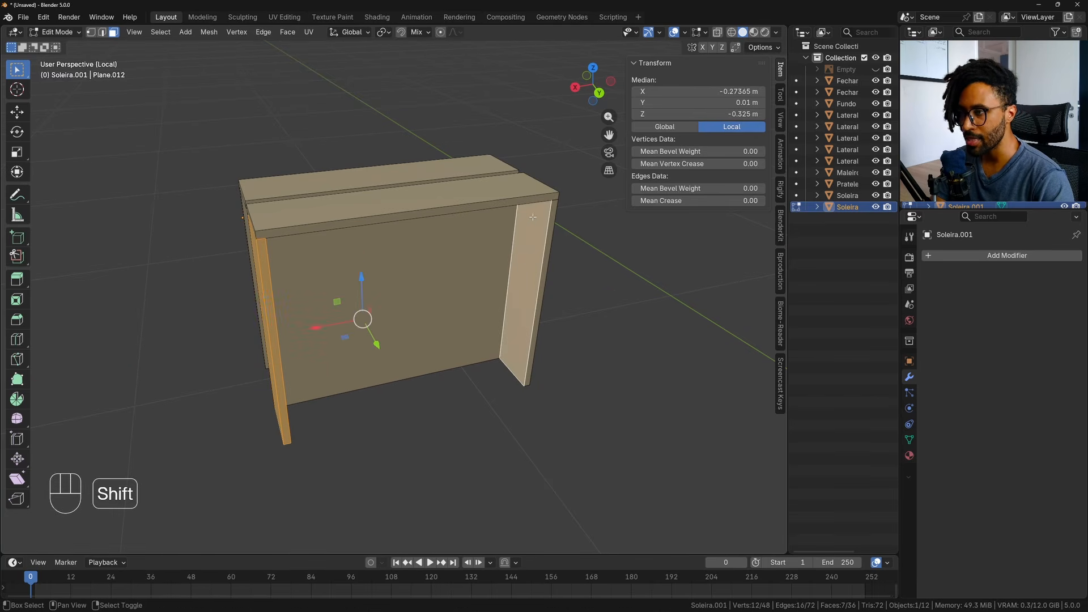
{"action": "key", "text": "ctrl"}
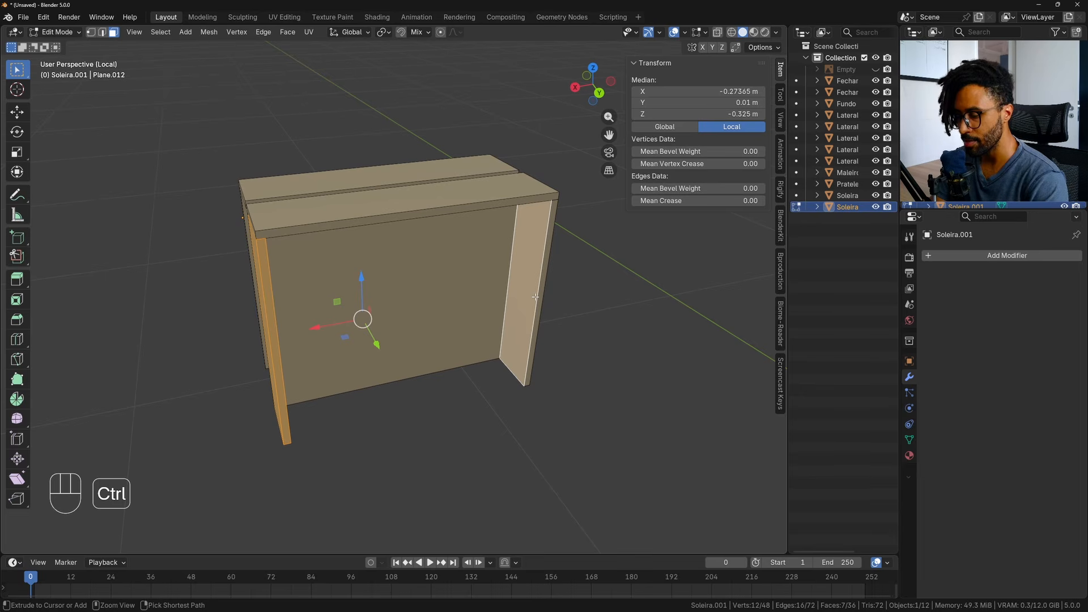
{"action": "key", "text": "ctrl+l"}
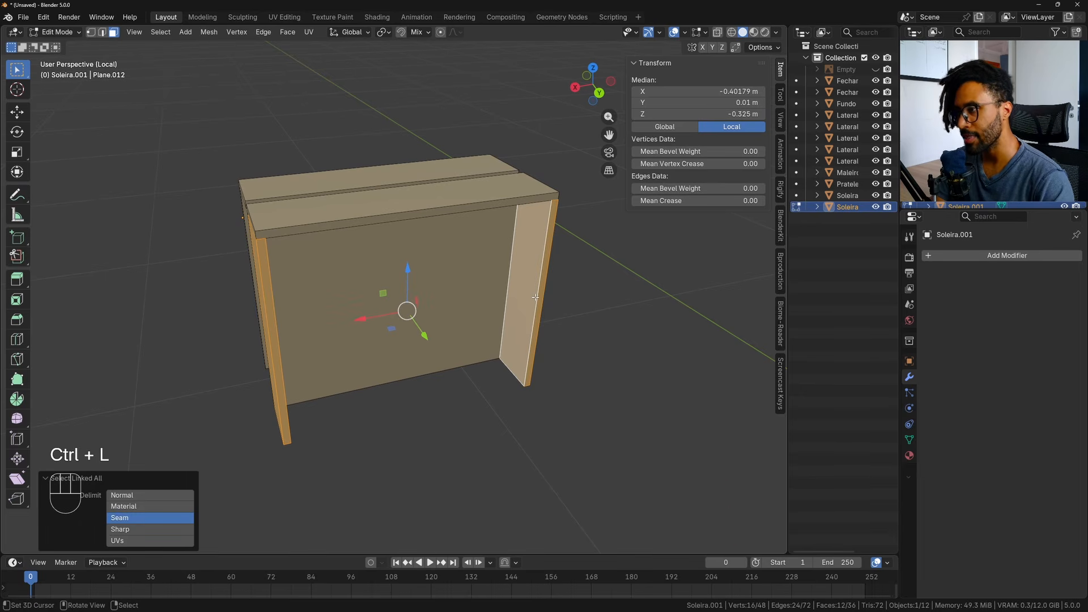
{"action": "middle_click_drag", "start_coordinate": [536, 297], "coordinate": [612, 281]}
{"action": "key", "text": "shift+d"}
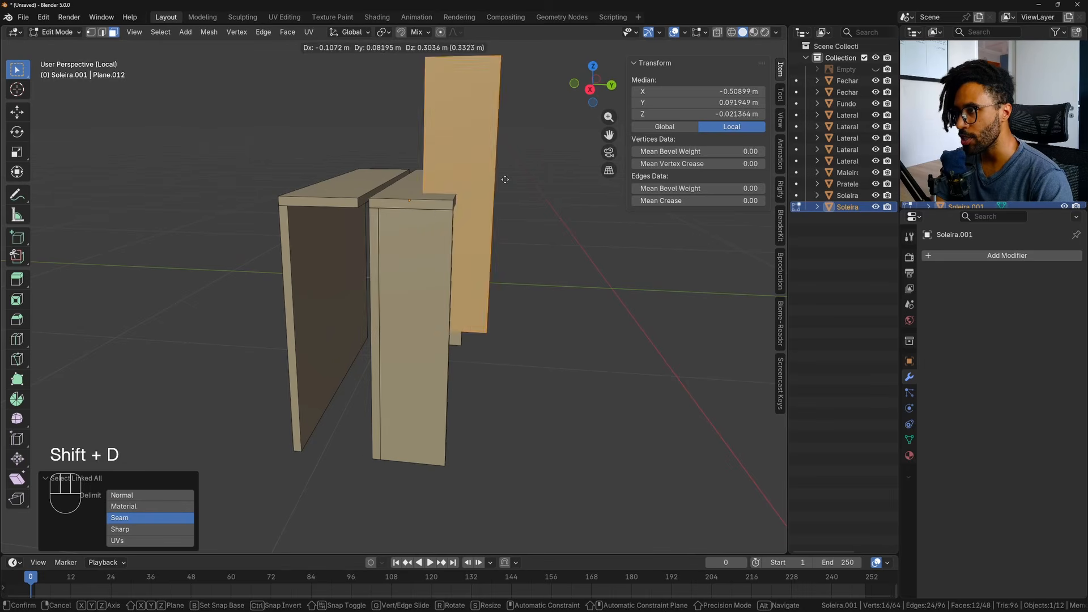
{"action": "middle_click_drag", "start_coordinate": [482, 293], "coordinate": [405, 279]}
{"action": "key", "text": "ctrl"}
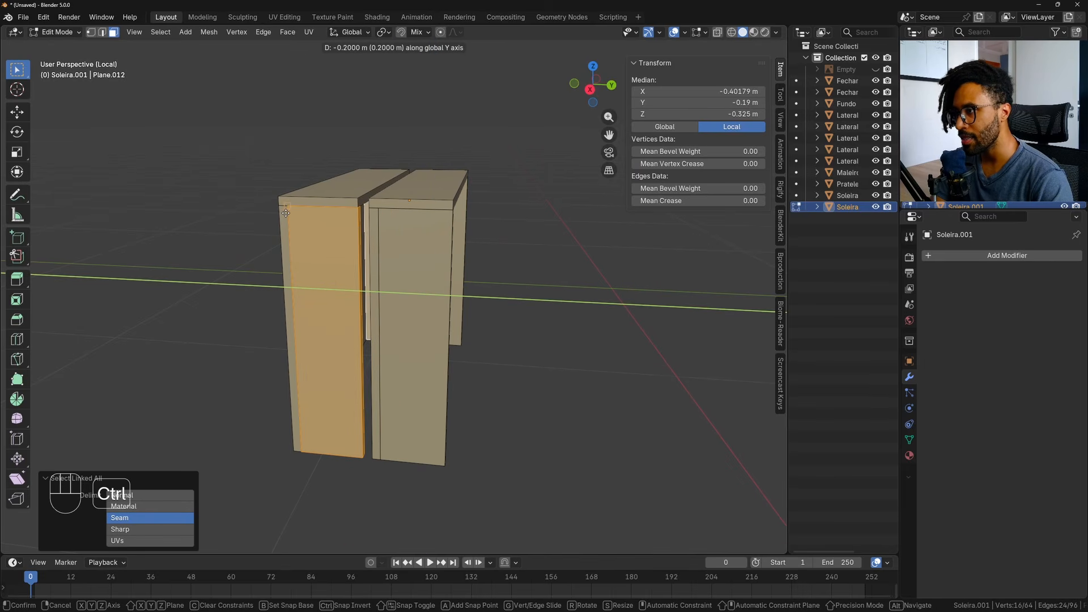
{"action": "left_click", "coordinate": [286, 213]}
{"action": "middle_click_drag", "start_coordinate": [286, 213], "coordinate": [393, 198]}
Leave the drawers' local view to show the whole wardrobe around them.
{"action": "key", "text": "Tab"}
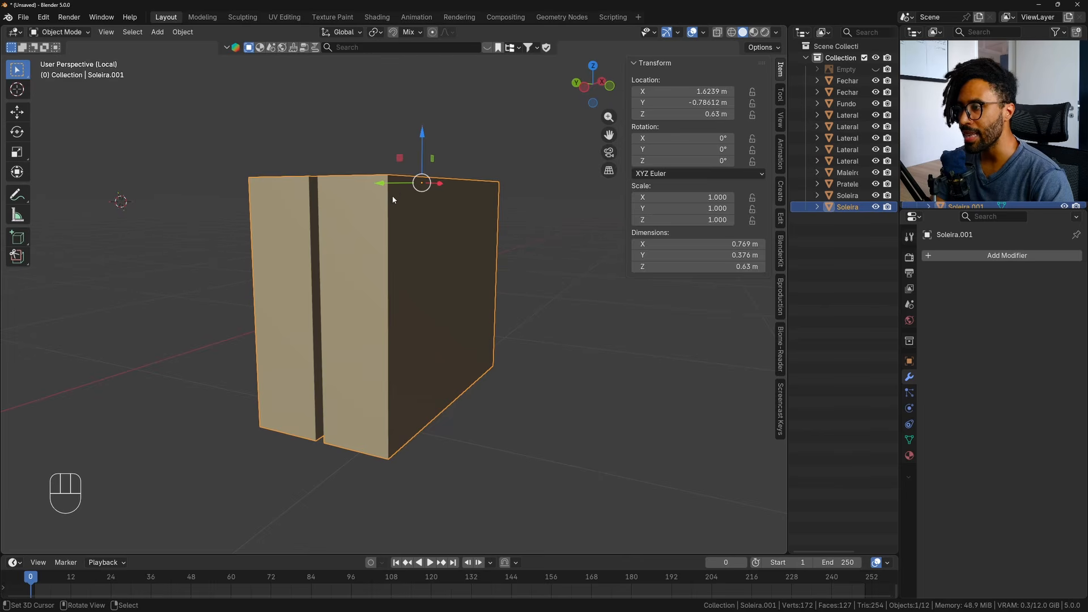
{"action": "key", "text": "Tab"}
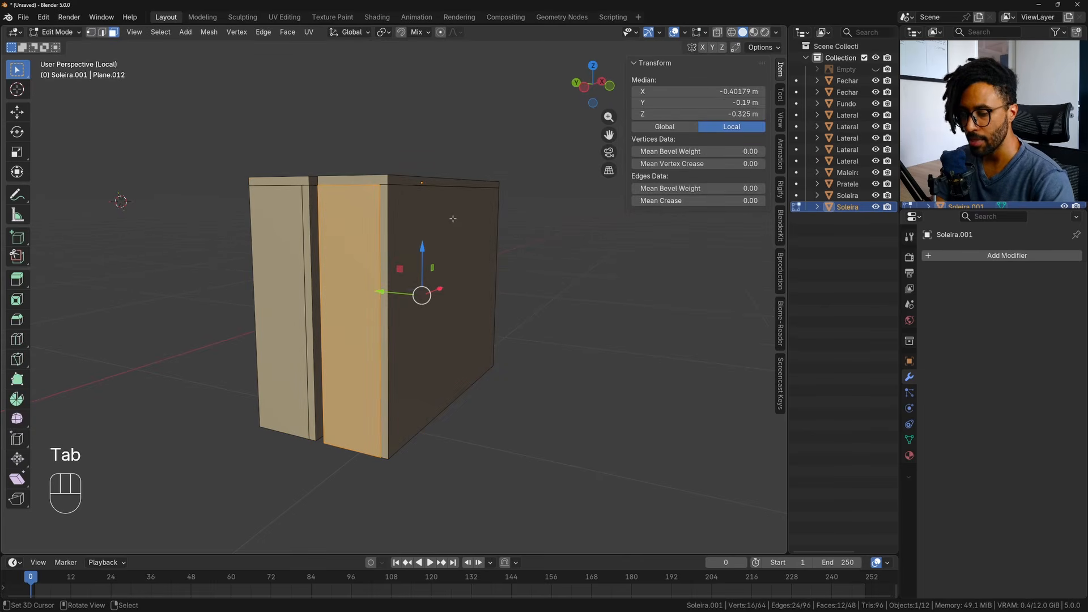
{"action": "key", "text": "KP_Divide"}
{"action": "middle_click_drag", "start_coordinate": [482, 212], "coordinate": [444, 262]}
{"action": "key", "text": "alt+s"}
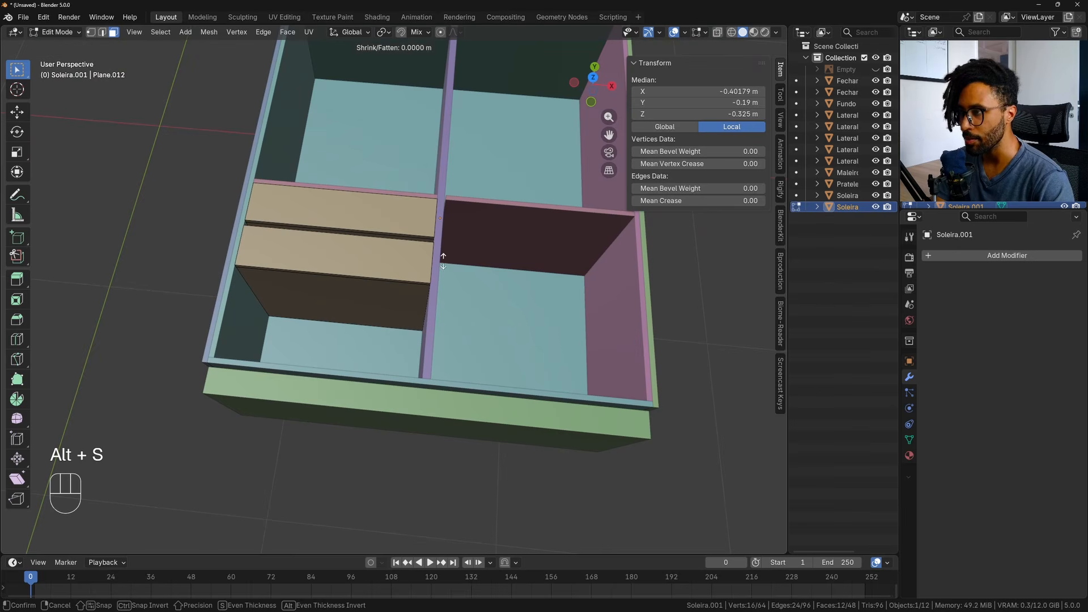
{"action": "left_click", "coordinate": [505, 229]}
{"action": "key", "text": "ctrl+z"}
Select the Prateleira shelf object and show the reference drawing beneath the wardrobe in see-through top view.
{"action": "key", "text": "Tab"}
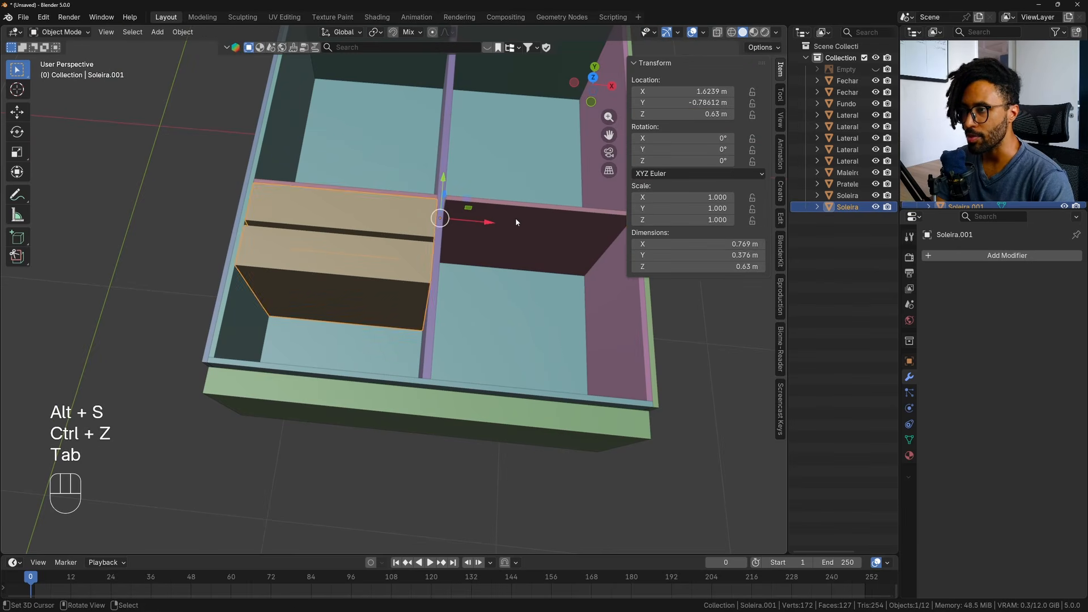
{"action": "left_click", "coordinate": [536, 246]}
{"action": "middle_click_drag", "start_coordinate": [536, 246], "coordinate": [389, 255]}
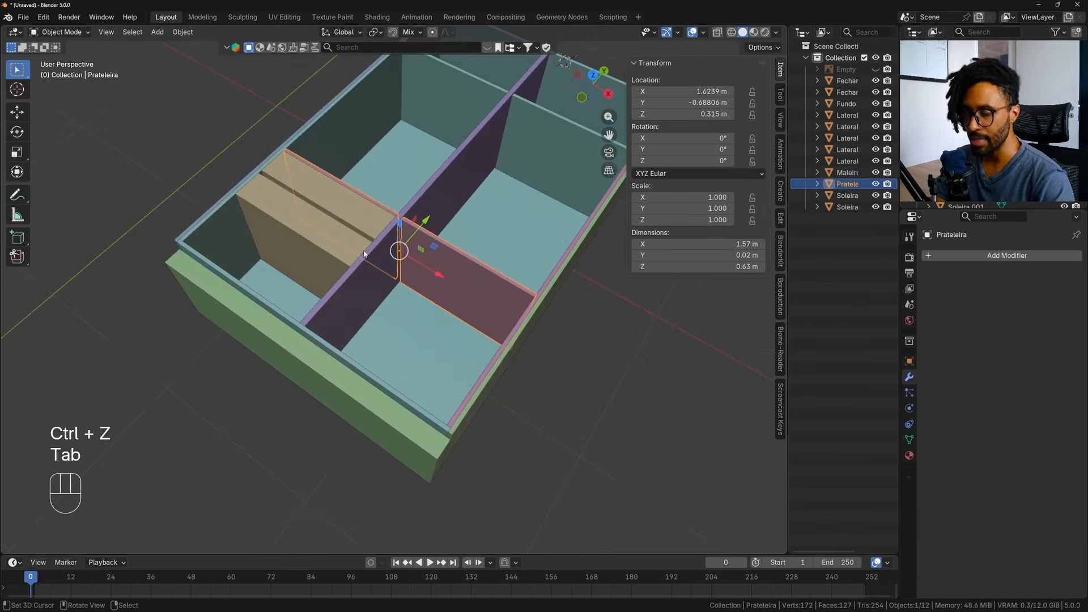
{"action": "key", "text": "KP_7"}
{"action": "left_click", "coordinate": [717, 32]}
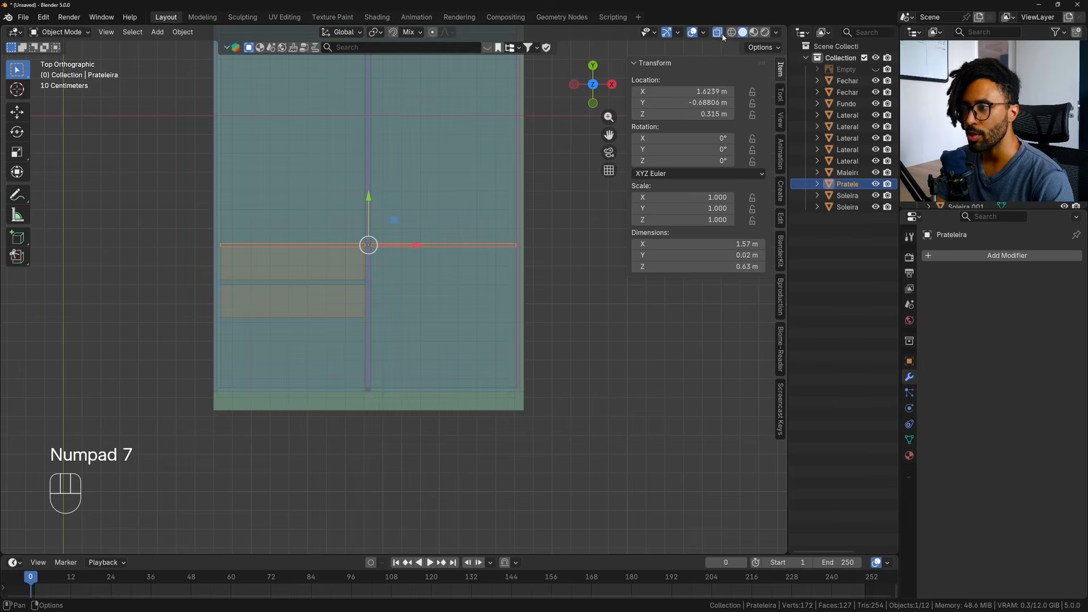
{"action": "left_click", "coordinate": [875, 69]}
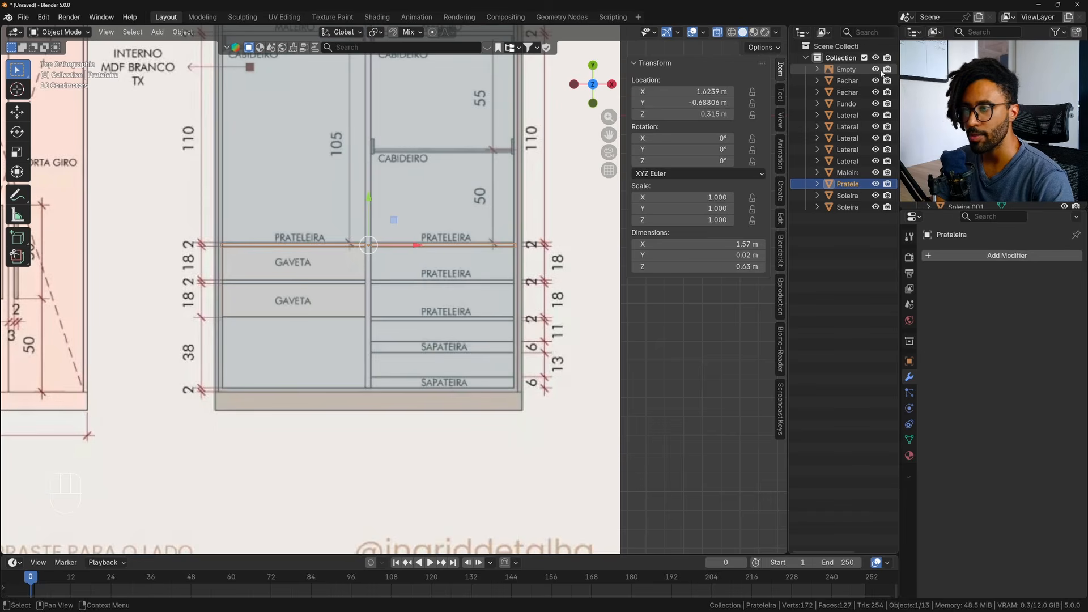
{"action": "scroll", "coordinate": [457, 272], "scroll_direction": "up", "scroll_amount": 2}
Select the whole right-hand shelf in Edit Mode and duplicate it twice downward, each copy -0.2 m along Y.
{"action": "key", "text": "Tab"}
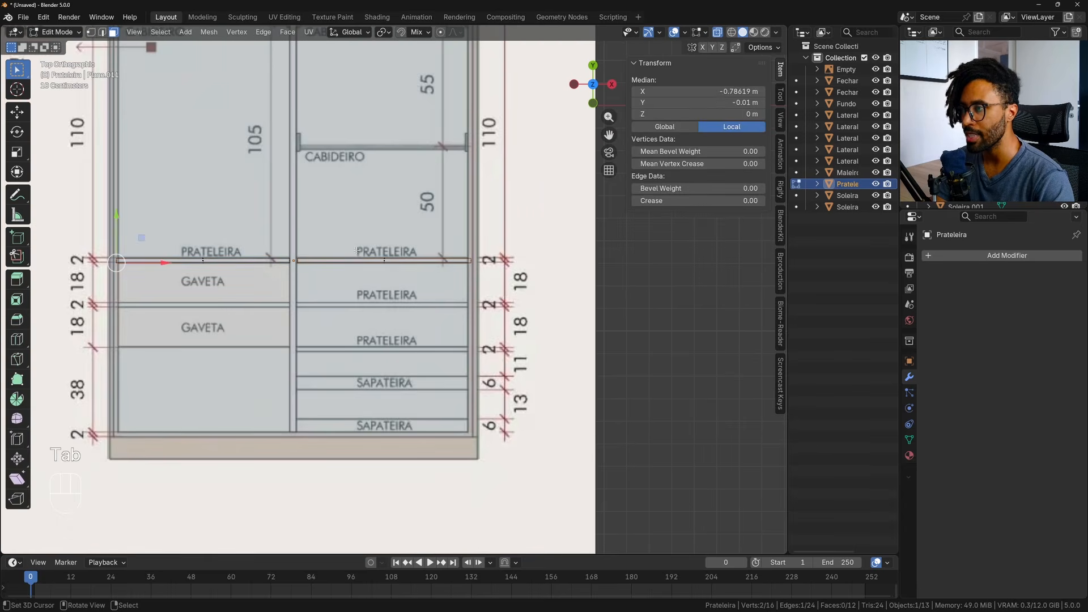
{"action": "key", "text": "ctrl+l"}
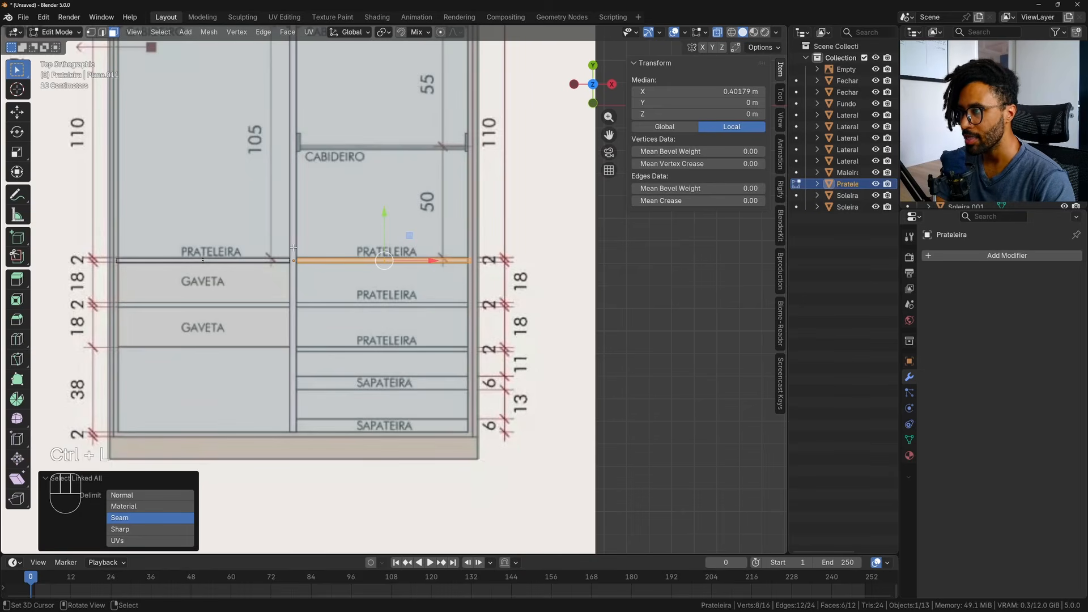
{"action": "key", "text": "1"}
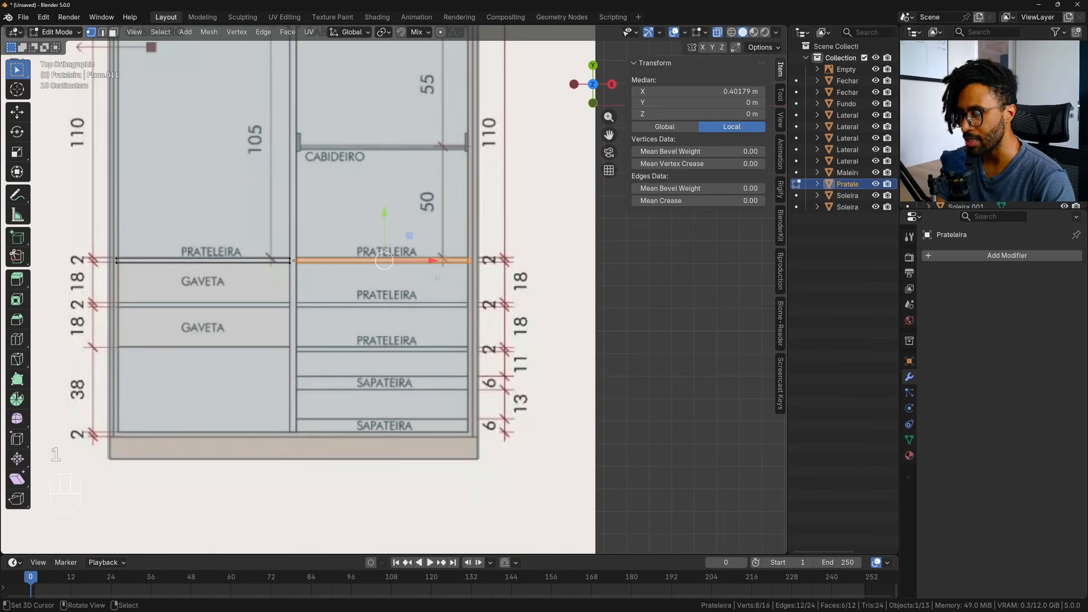
{"action": "key", "text": "shift+d"}
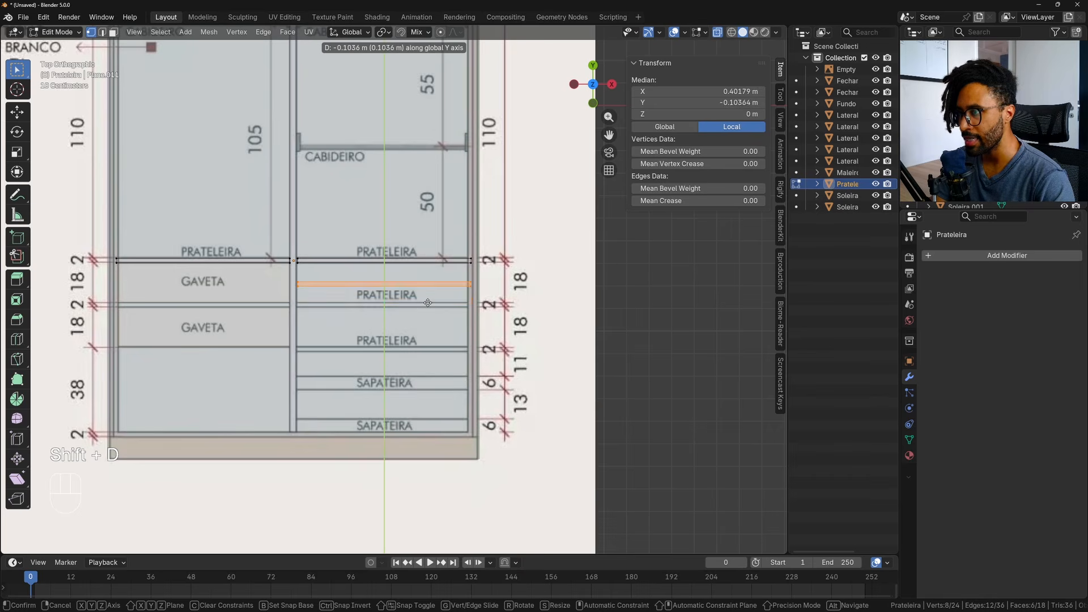
{"action": "key", "text": "ctrl"}
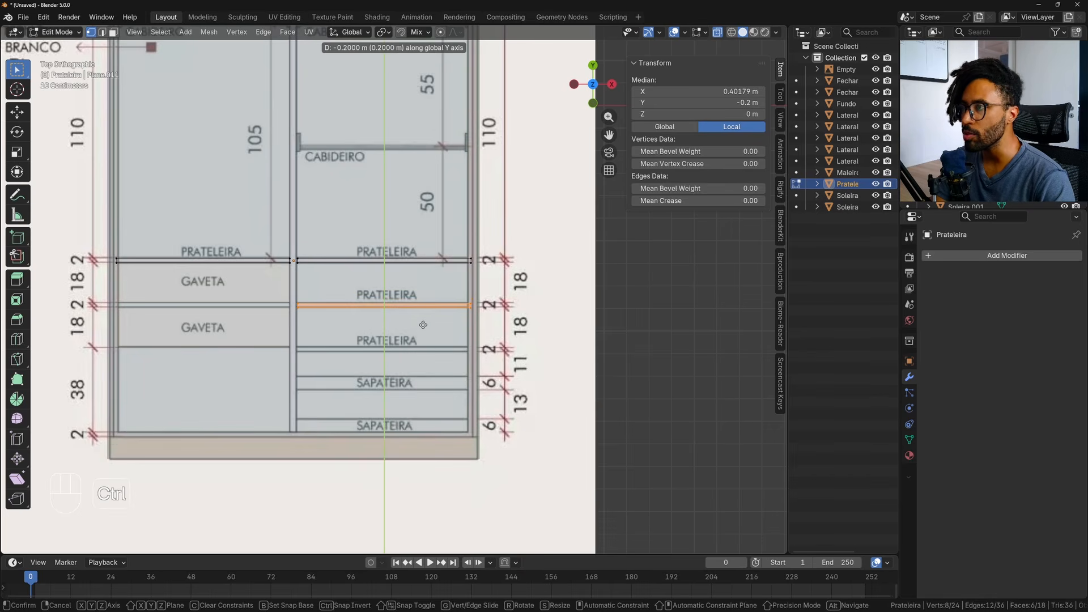
{"action": "left_click", "coordinate": [420, 315], "text": "ctrl"}
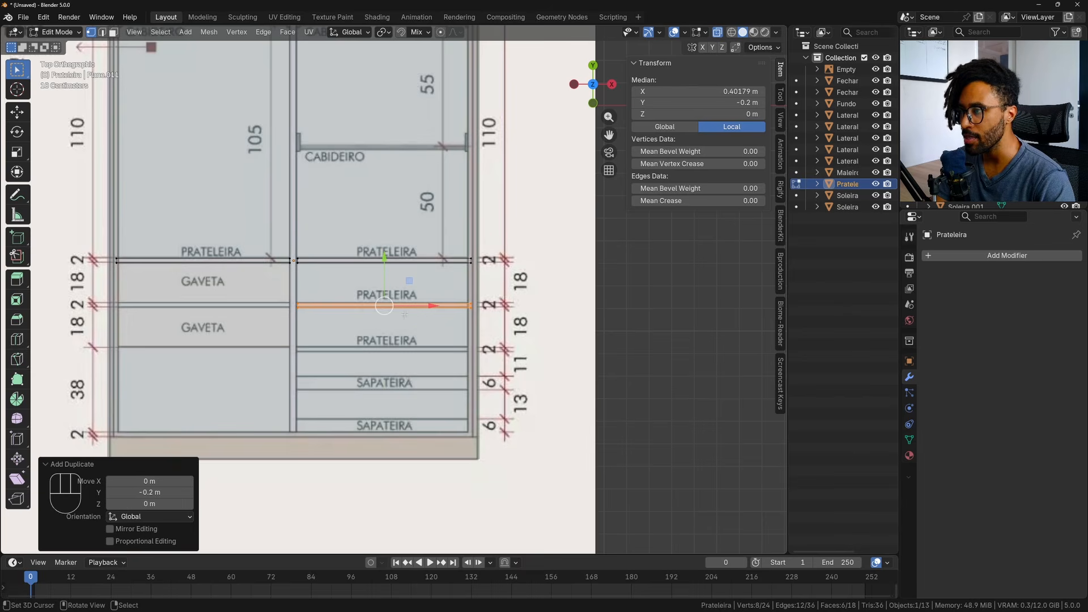
{"action": "key", "text": "shift"}
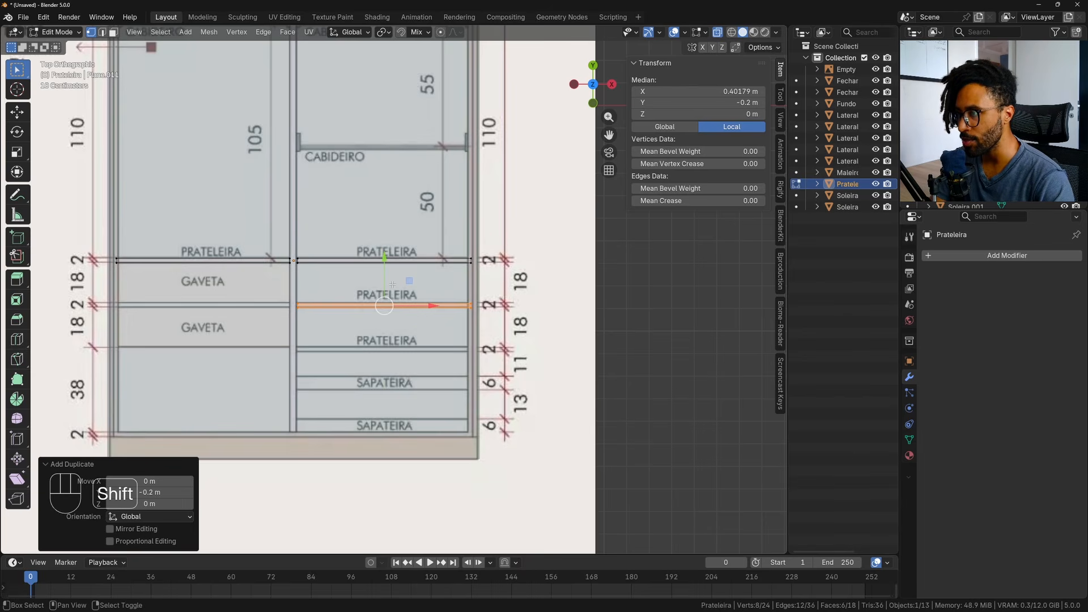
{"action": "key", "text": "shift+r"}
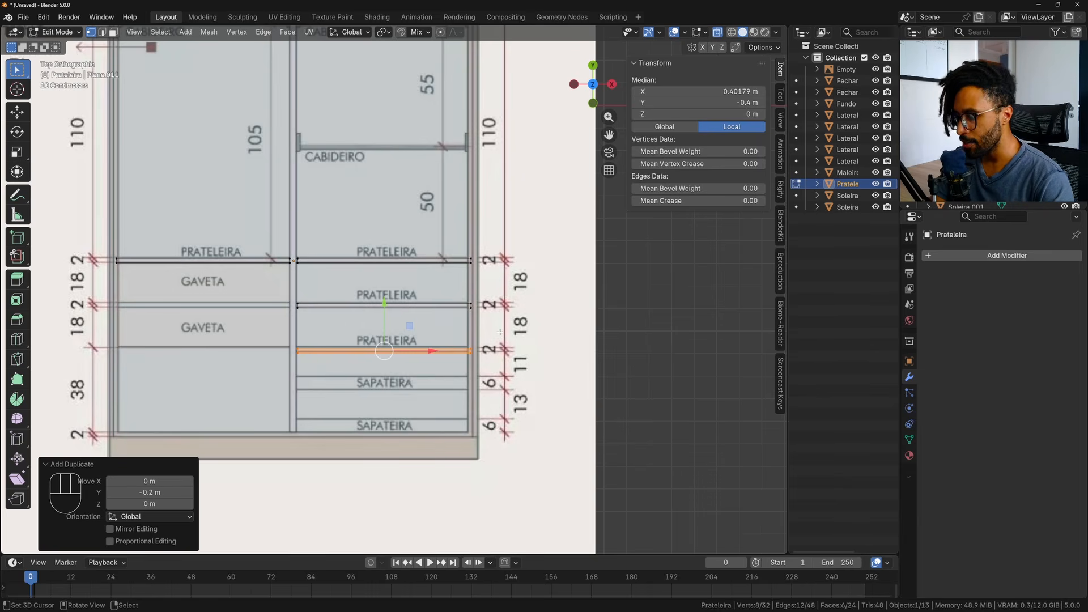
Duplicate the lowest right-hand shelf -0.2 m along Y and shift the copy 0.04 m along Y onto the upper SAPATEIRA.
{"action": "key", "text": "shift+d"}
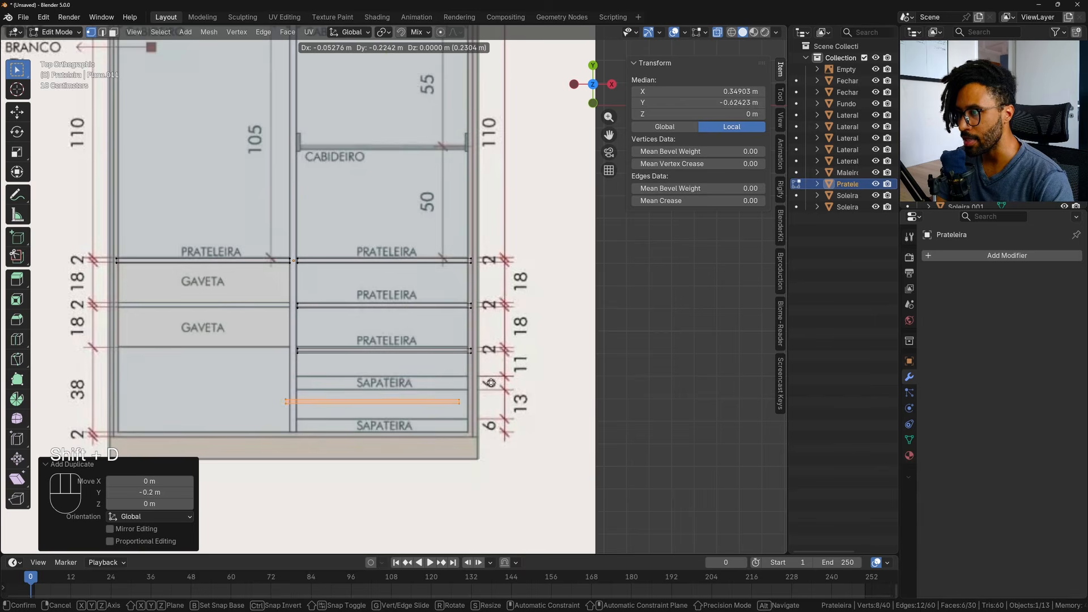
{"action": "key", "text": "y"}
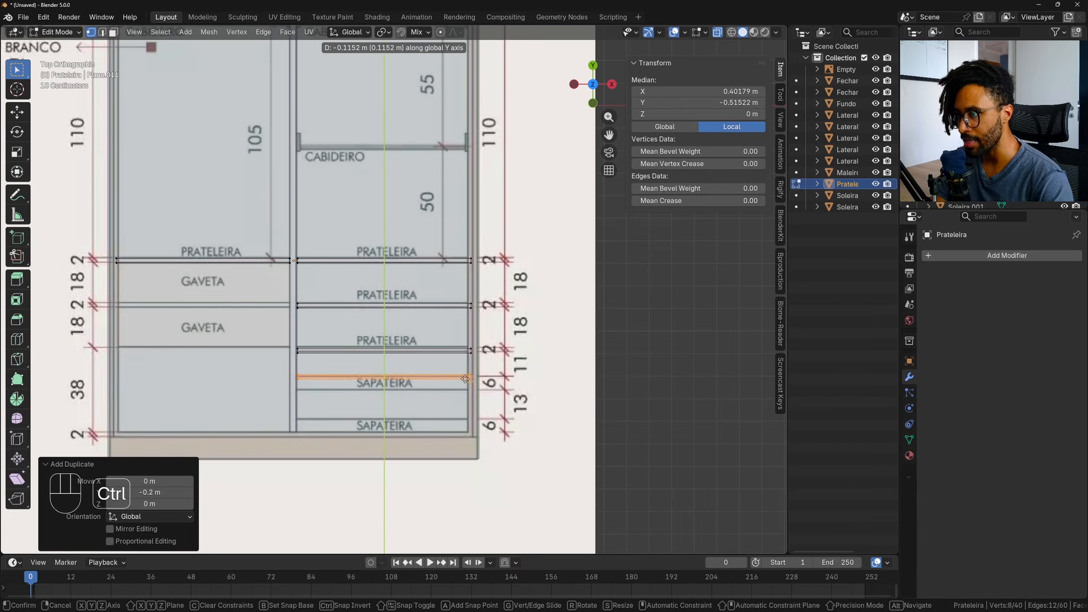
{"action": "left_click", "coordinate": [408, 386]}
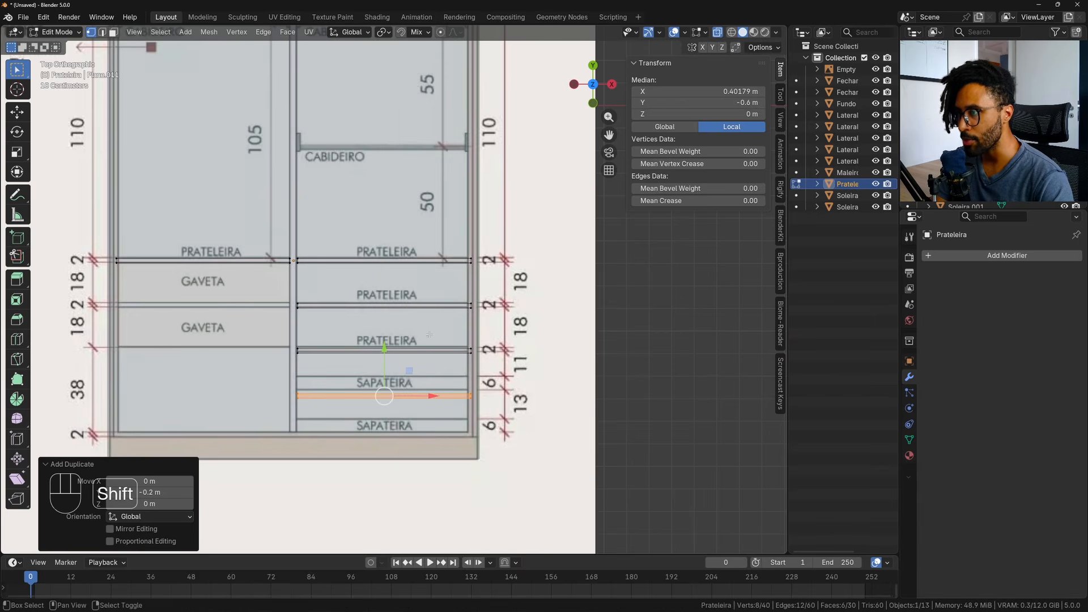
{"action": "scroll", "coordinate": [458, 285], "scroll_direction": "up", "scroll_amount": 5}
{"action": "scroll", "coordinate": [457, 285], "scroll_direction": "up", "scroll_amount": 1}
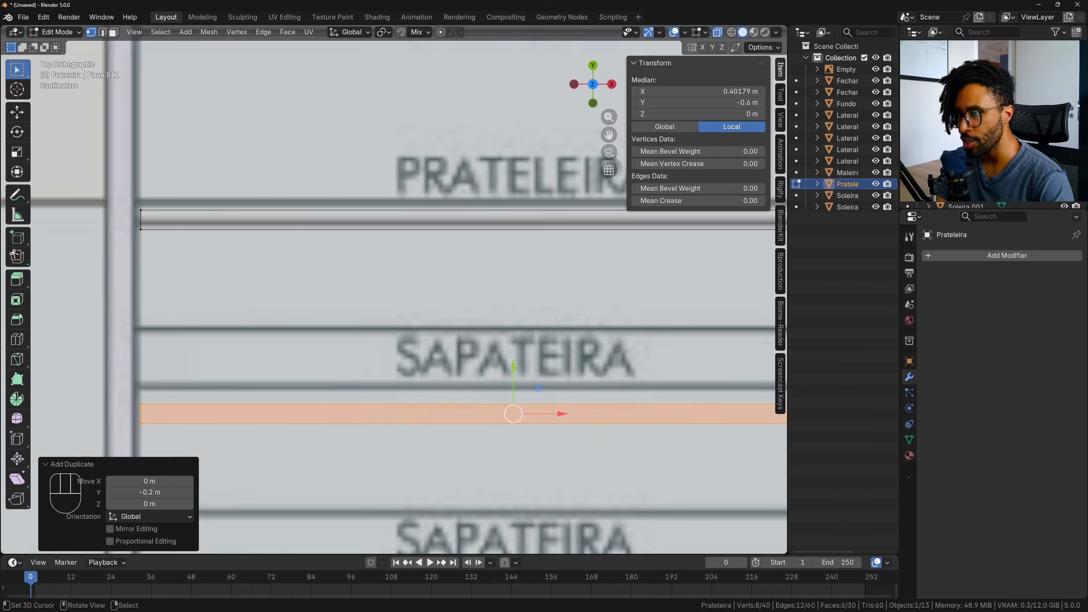
{"action": "left_click_drag", "start_coordinate": [512, 366], "coordinate": [521, 329], "text": "ctrl"}
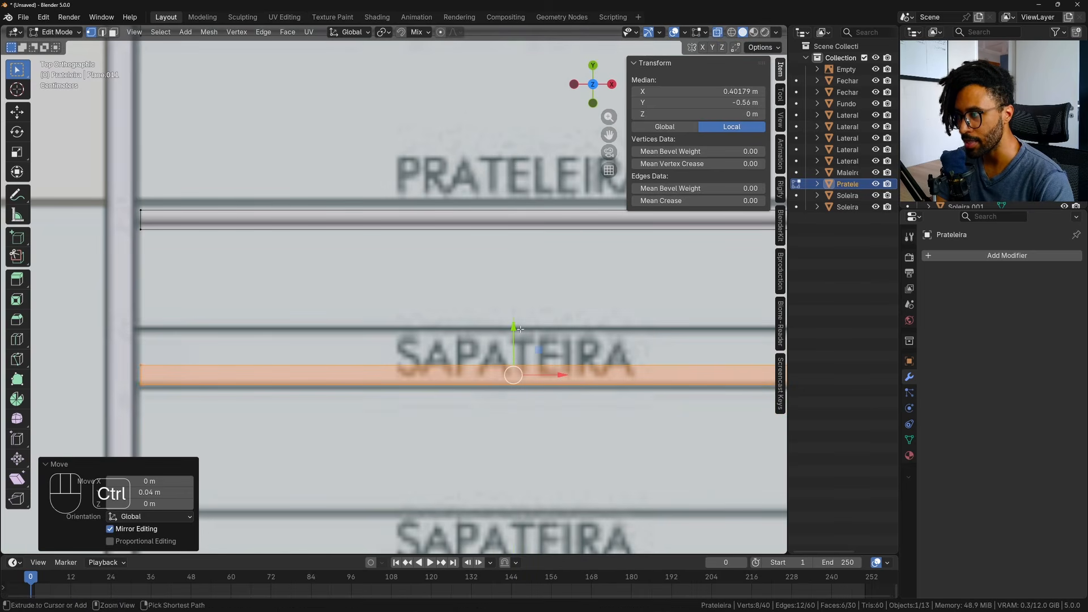
Duplicate the upper SAPATEIRA board -0.19 m along Y onto the base of the lower SAPATEIRA.
{"action": "scroll", "coordinate": [521, 328], "scroll_direction": "down", "scroll_amount": 3}
{"action": "middle_click_drag", "start_coordinate": [520, 329], "coordinate": [531, 271], "text": "shift"}
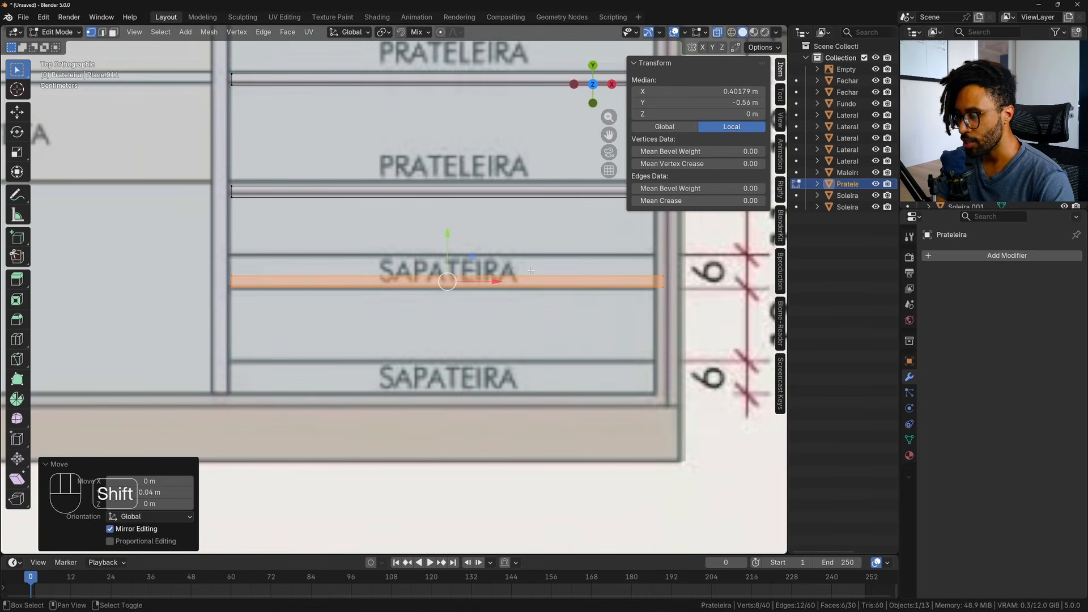
{"action": "key", "text": "shift+d"}
{"action": "key", "text": "y"}
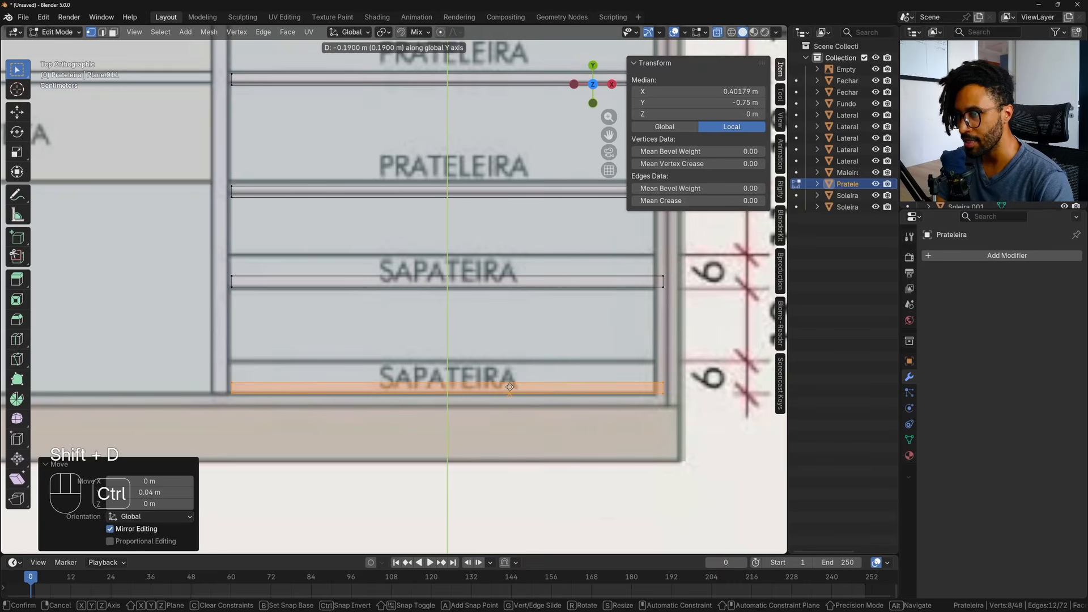
{"action": "left_click", "coordinate": [509, 387], "text": "ctrl"}
Switch the viewport to wireframe shading and examine the new shelf boards in perspective.
{"action": "scroll", "coordinate": [512, 385], "scroll_direction": "down", "scroll_amount": 3}
{"action": "key", "text": "z"}
{"action": "mouse_move", "coordinate": [584, 333]}
{"action": "middle_mouse_down"}
{"action": "mouse_move", "coordinate": [577, 312]}
{"action": "mouse_move", "coordinate": [694, 35]}
{"action": "middle_mouse_up"}
{"action": "left_click", "coordinate": [732, 32]}
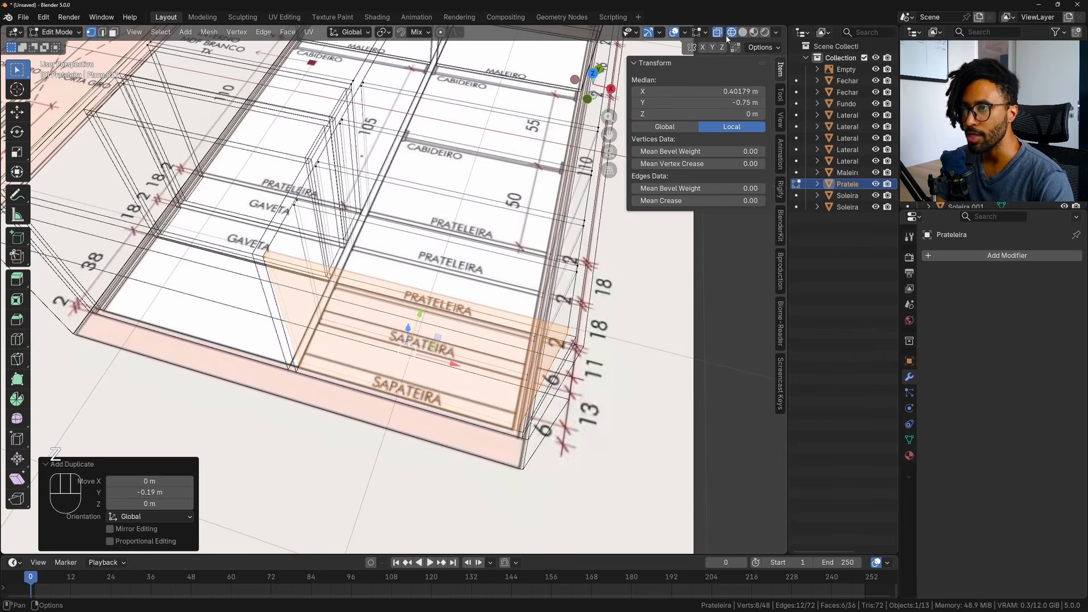
Compare the new shelf boards with the PRATELEIRA and SAPATEIRA lines in solid and wireframe shading, from above and in perspective.
{"action": "left_click", "coordinate": [743, 33]}
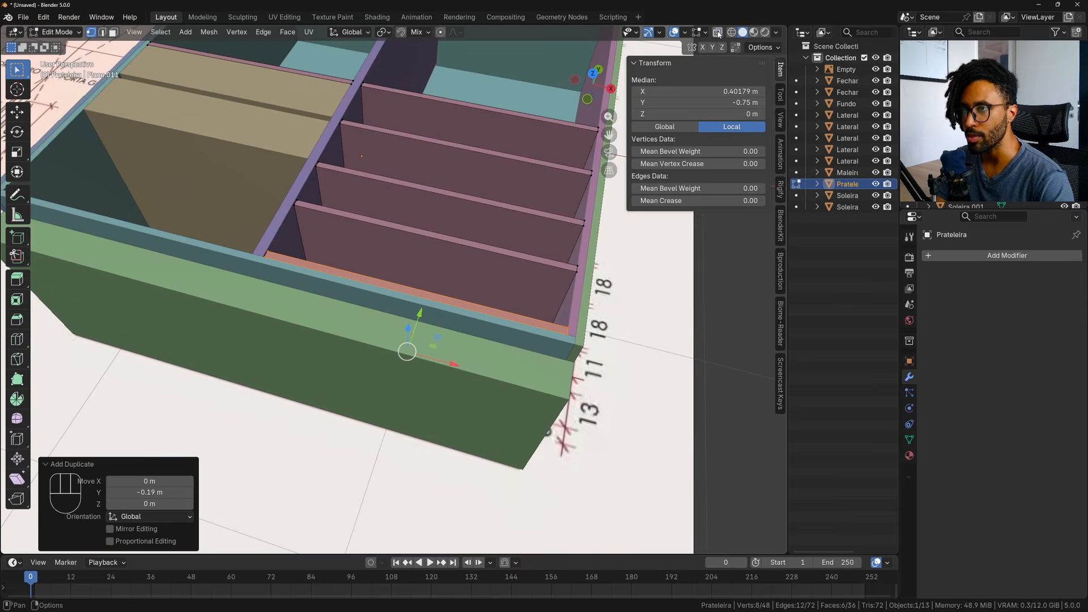
{"action": "key", "text": "alt+z"}
{"action": "middle_click_drag", "start_coordinate": [450, 320], "coordinate": [629, 334]}
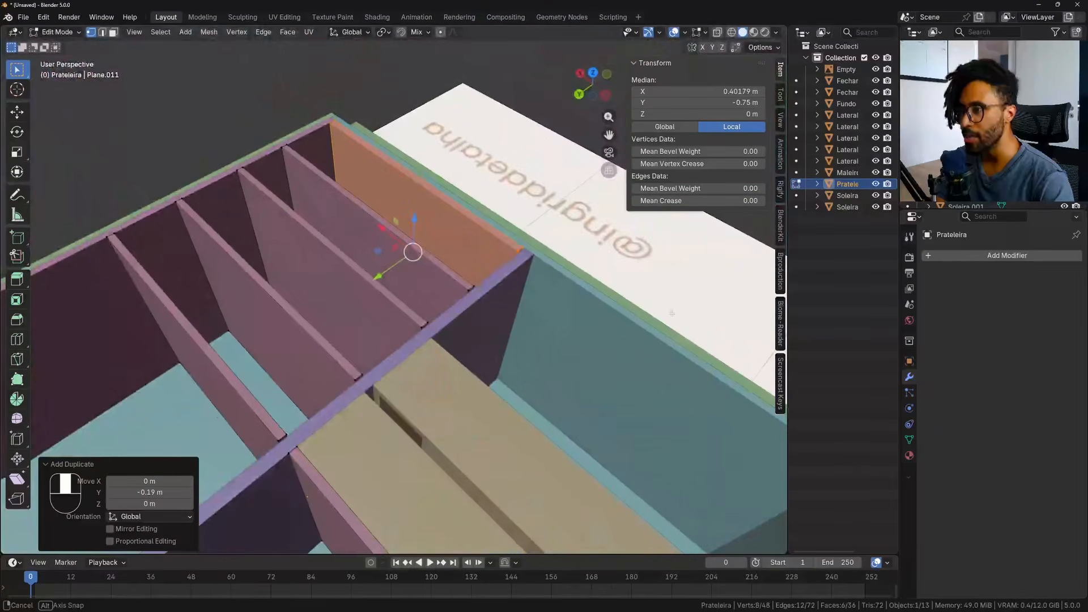
{"action": "middle_click_drag", "start_coordinate": [337, 218], "coordinate": [326, 252], "text": "shift"}
{"action": "key", "text": "KP_7"}
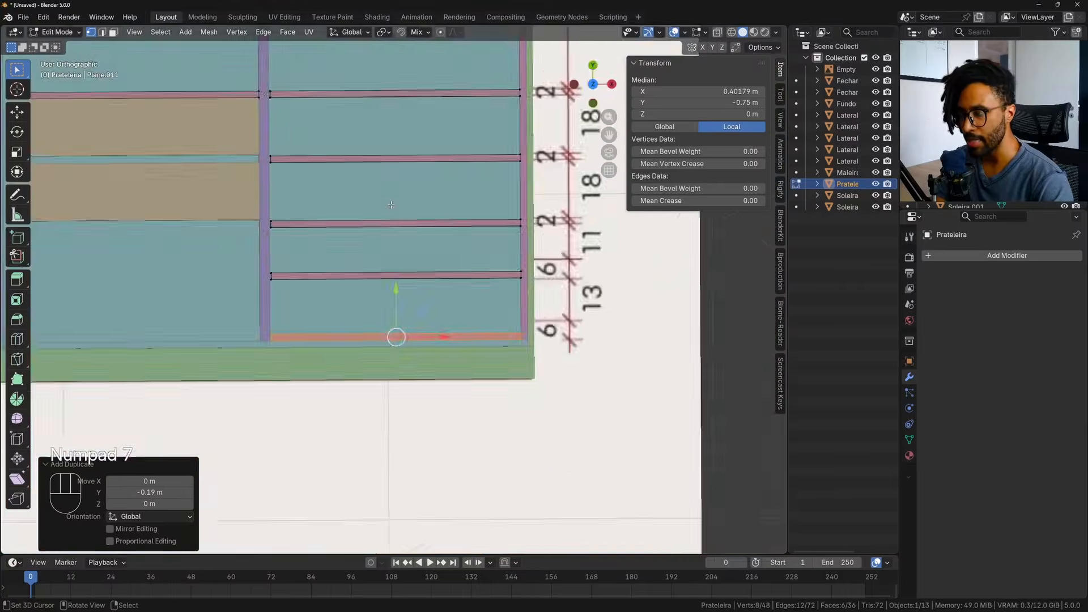
{"action": "key", "text": "z"}
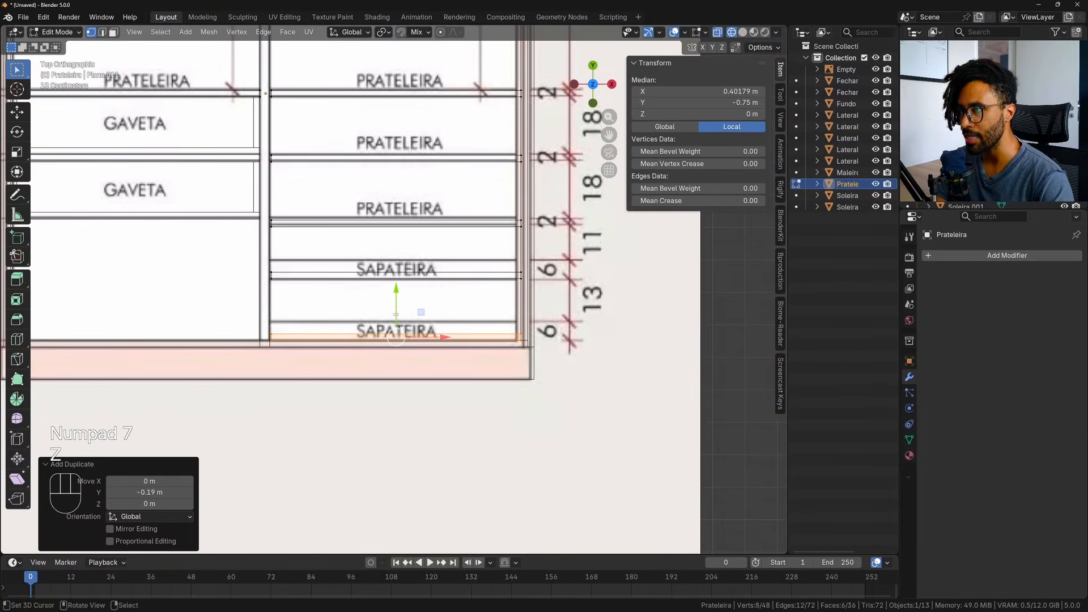
{"action": "middle_click_drag", "start_coordinate": [339, 265], "coordinate": [472, 243]}
{"action": "key", "text": "z"}
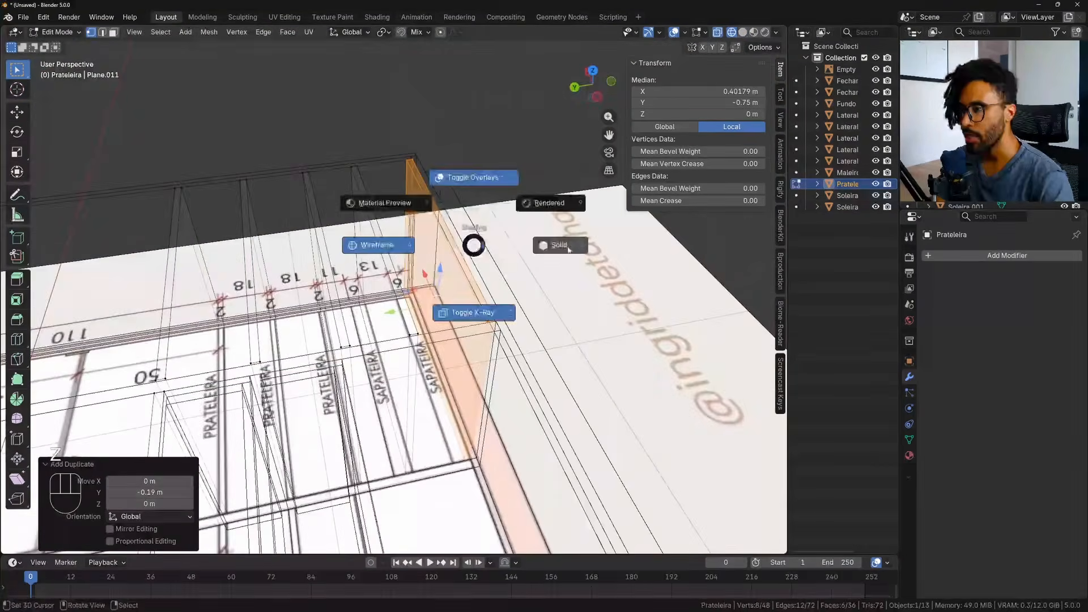
{"action": "left_click", "coordinate": [558, 245]}
{"action": "middle_click_drag", "start_coordinate": [555, 249], "coordinate": [538, 275]}
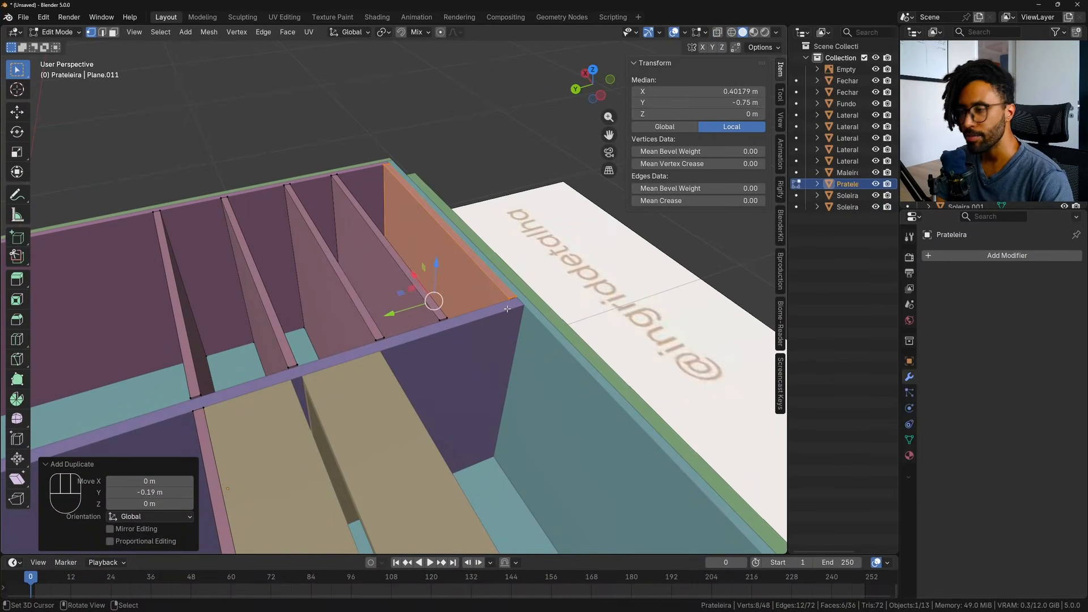
Select the front edge faces of the two lowest shoe-rack boards in face mode and duplicate them in place.
{"action": "key", "text": "3"}
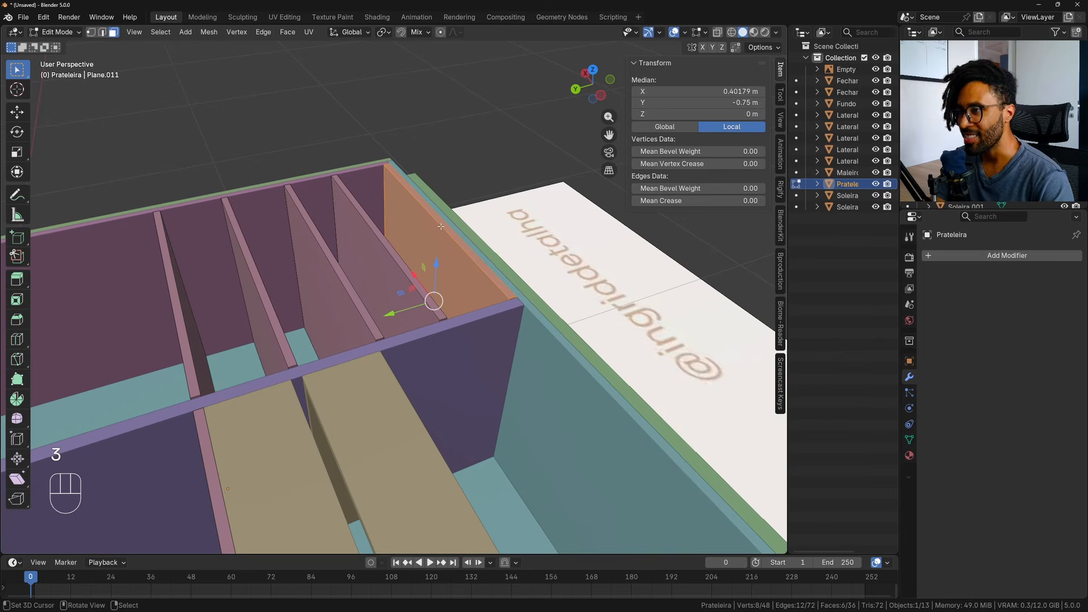
{"action": "right_click", "coordinate": [442, 225]}
{"action": "right_click", "coordinate": [396, 255], "text": "shift"}
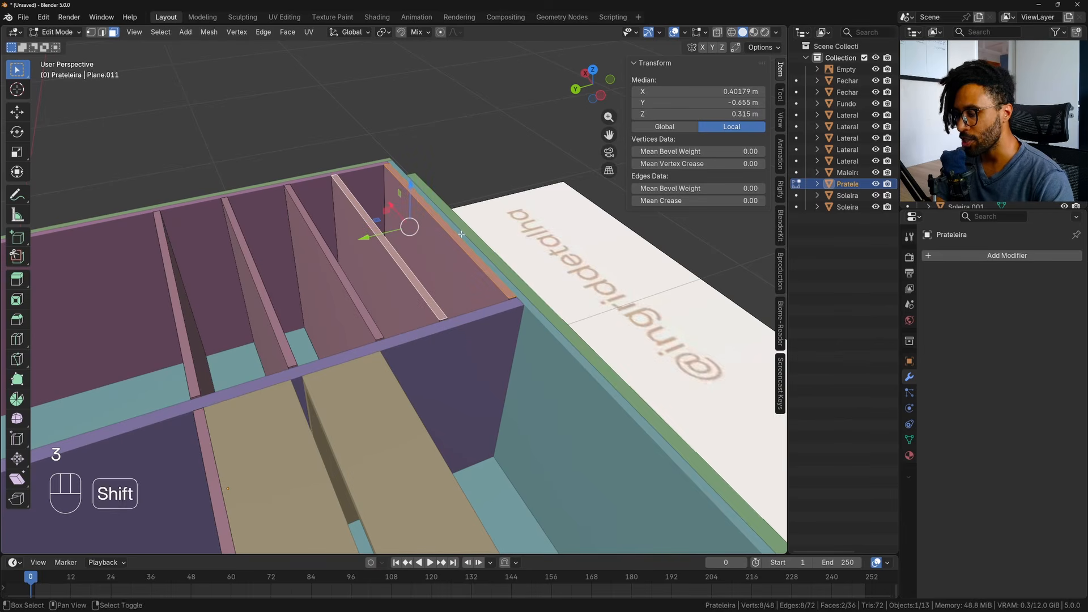
{"action": "key", "text": "shift+d"}
{"action": "right_click", "coordinate": [490, 170]}
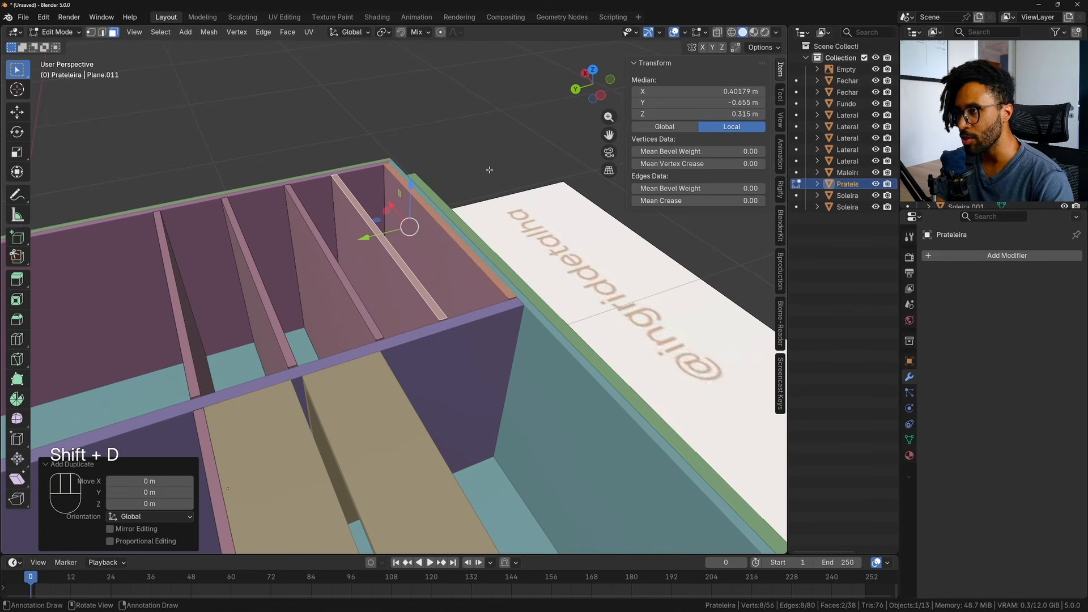
Move the duplicated front faces along Y and snap them flush against the boards, with their median at Y -0.635 m.
{"action": "key", "text": "g"}
{"action": "key", "text": "y"}
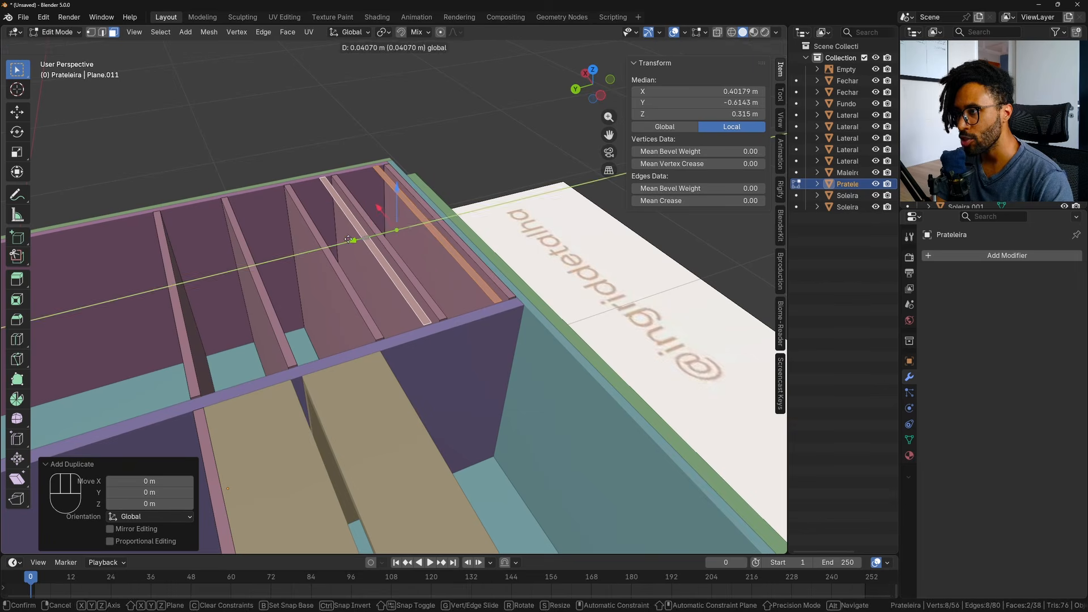
{"action": "left_click", "coordinate": [364, 225]}
{"action": "key", "text": "g"}
{"action": "key", "text": "y"}
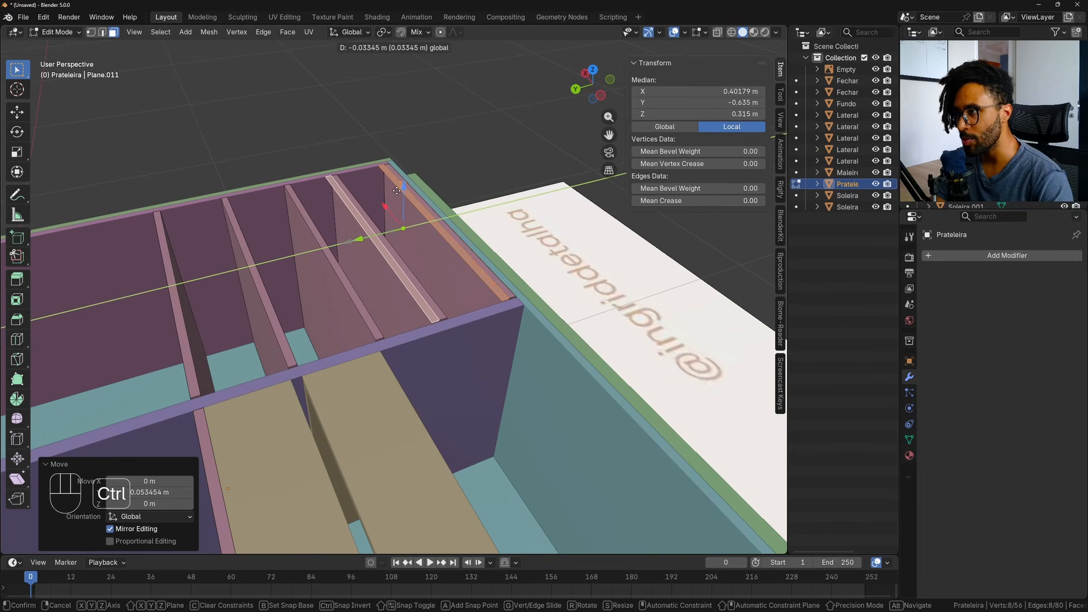
{"action": "left_click", "coordinate": [421, 206], "text": "ctrl"}
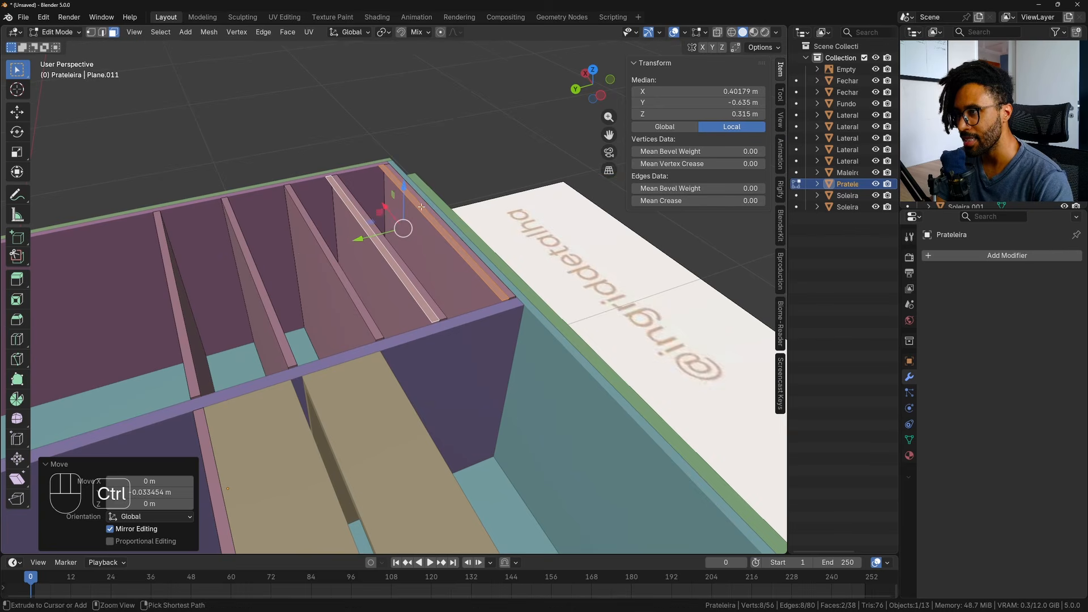
Extrude the two duplicated faces -0.04 m along their normal to form the shoe-rack lips, and return to Object Mode.
{"action": "scroll", "coordinate": [428, 181], "scroll_direction": "up", "scroll_amount": 3}
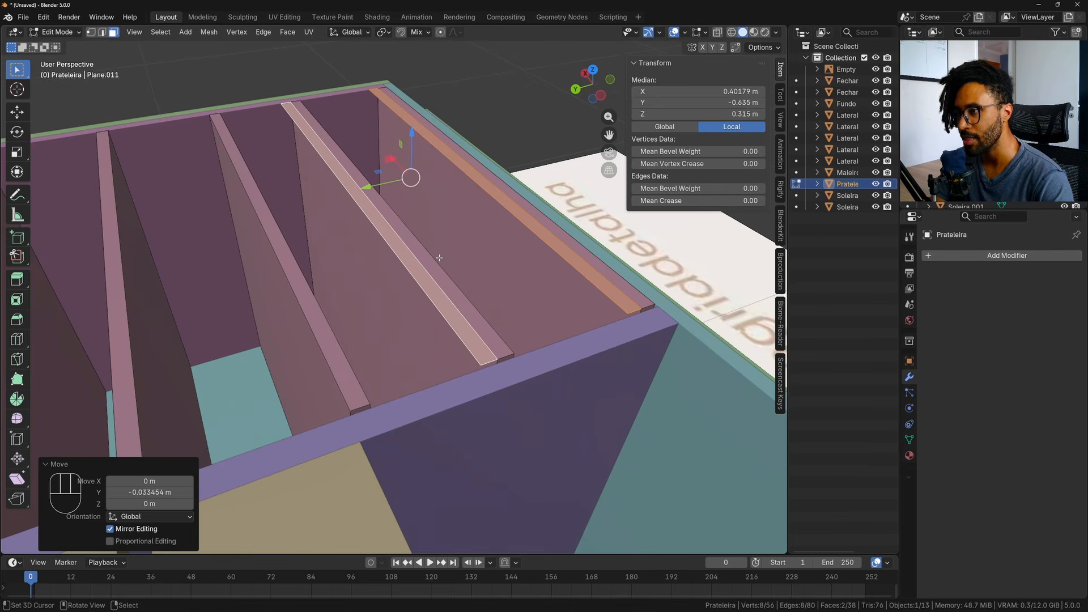
{"action": "key", "text": "e"}
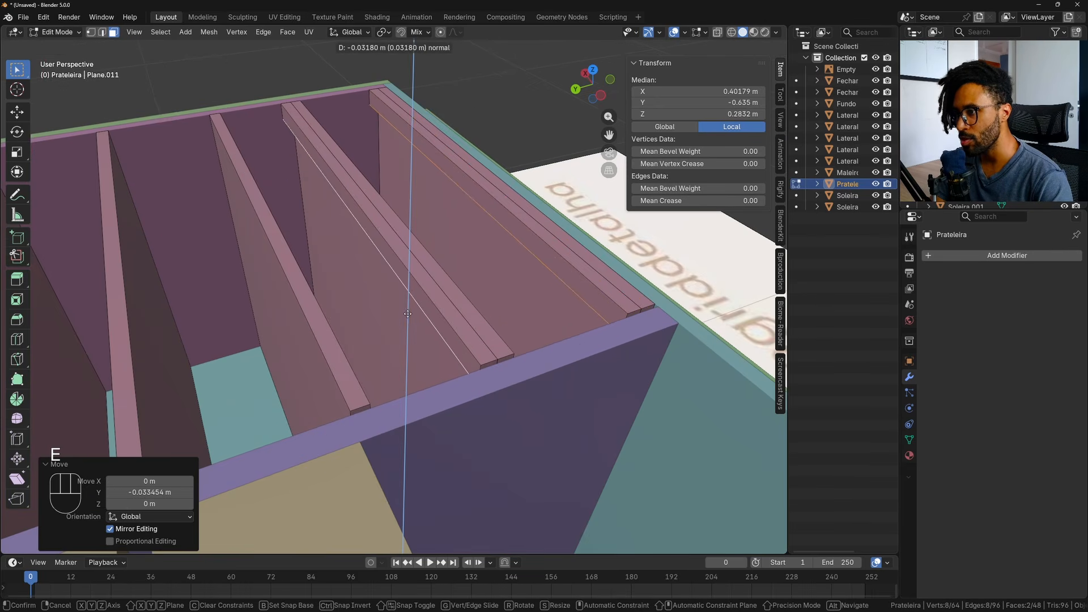
{"action": "key", "text": "KP_Decimal"}
{"action": "key", "text": "KP_5"}
{"action": "key", "text": "KP_0"}
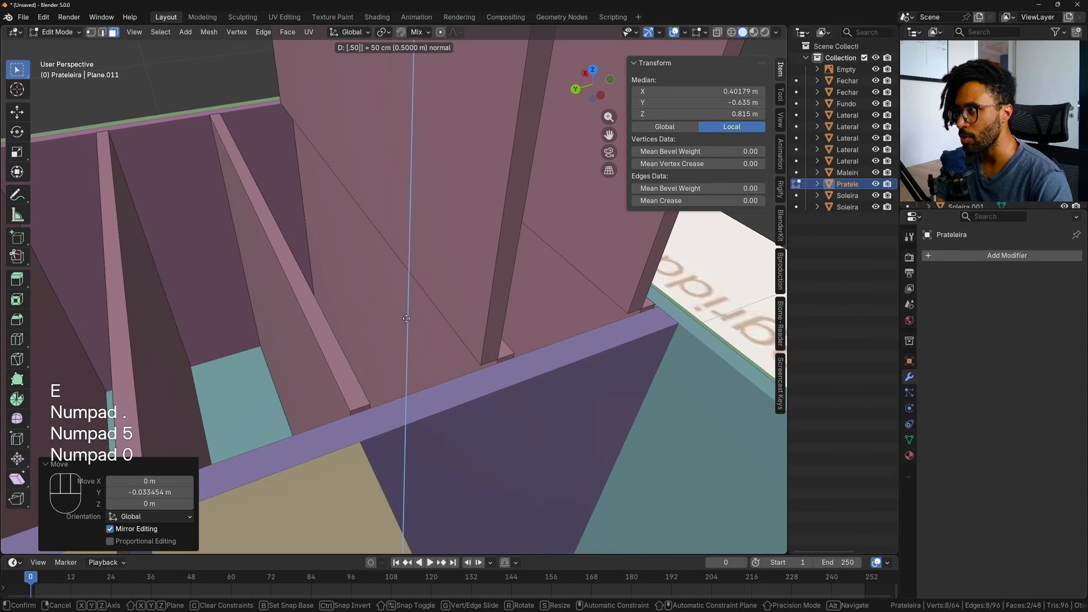
{"action": "key", "text": "BackSpace"}
{"action": "key", "text": "BackSpace"}
{"action": "key", "text": "BackSpace"}
{"action": "key", "text": "BackSpace"}
{"action": "key", "text": "KP_Decimal"}
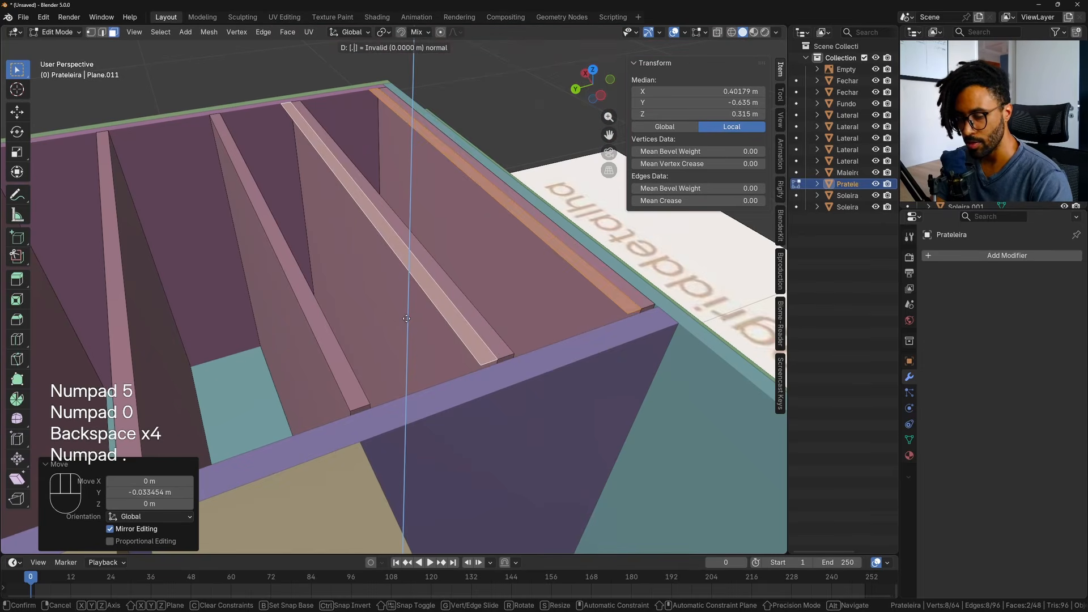
{"action": "key", "text": "KP_0"}
{"action": "key", "text": "KP_5"}
{"action": "key", "text": "BackSpace"}
{"action": "key", "text": "KP_4"}
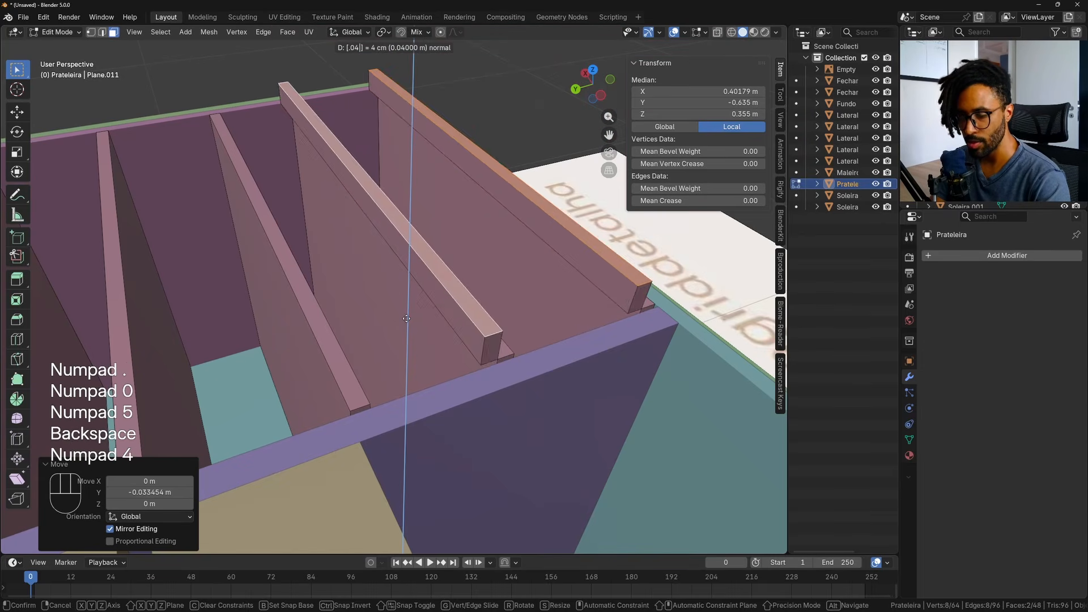
{"action": "key", "text": "KP_Subtract"}
{"action": "key", "text": "KP_Enter"}
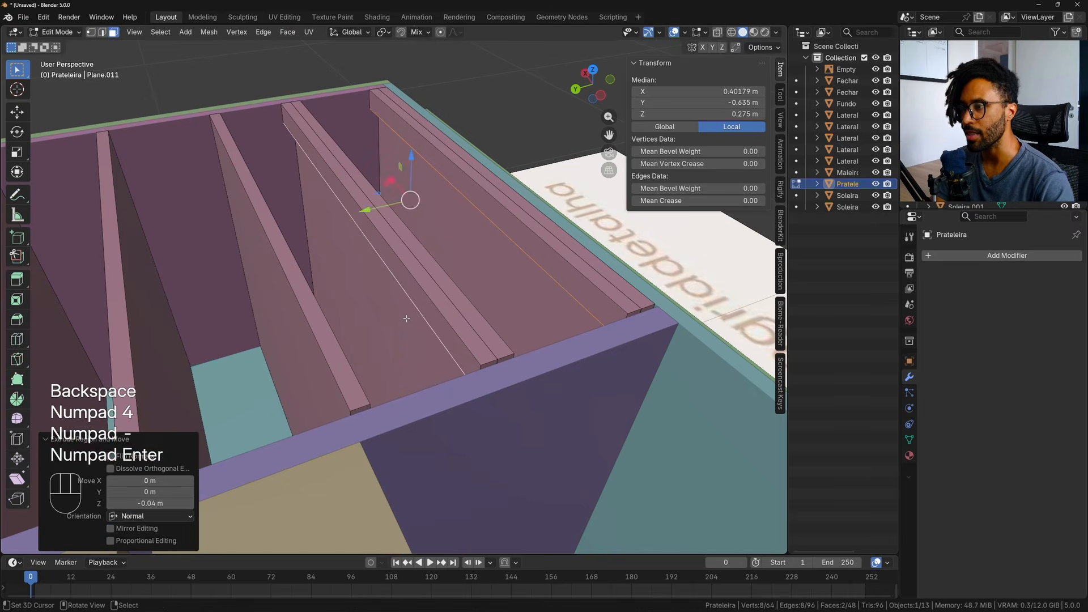
{"action": "key", "text": "Tab"}
Clear the selection and examine the whole wardrobe against the joinery drawing, in perspective and from the top.
{"action": "middle_click_drag", "start_coordinate": [538, 337], "coordinate": [479, 196]}
{"action": "key", "text": "alt+a"}
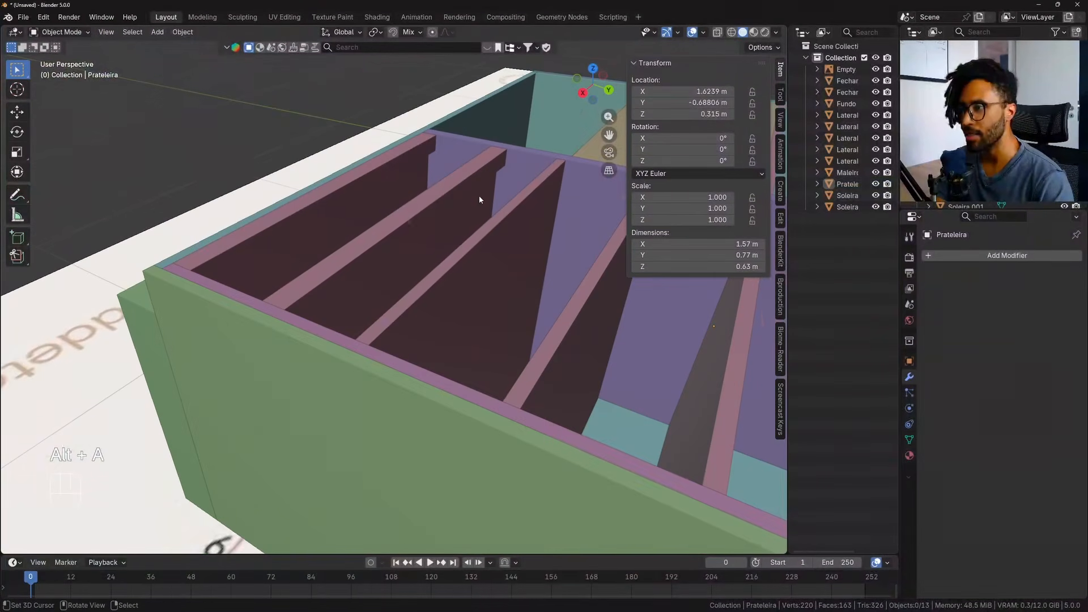
{"action": "scroll", "coordinate": [423, 239], "scroll_direction": "down", "scroll_amount": 4}
{"action": "mouse_move", "coordinate": [422, 239]}
{"action": "middle_mouse_down", "text": "shift"}
{"action": "mouse_move", "coordinate": [408, 256]}
{"action": "mouse_move", "coordinate": [428, 287]}
{"action": "mouse_move", "coordinate": [553, 300]}
{"action": "mouse_move", "coordinate": [547, 257]}
{"action": "mouse_move", "coordinate": [482, 274]}
{"action": "mouse_move", "coordinate": [446, 326]}
{"action": "mouse_move", "coordinate": [422, 329]}
{"action": "middle_mouse_up", "text": "shift"}
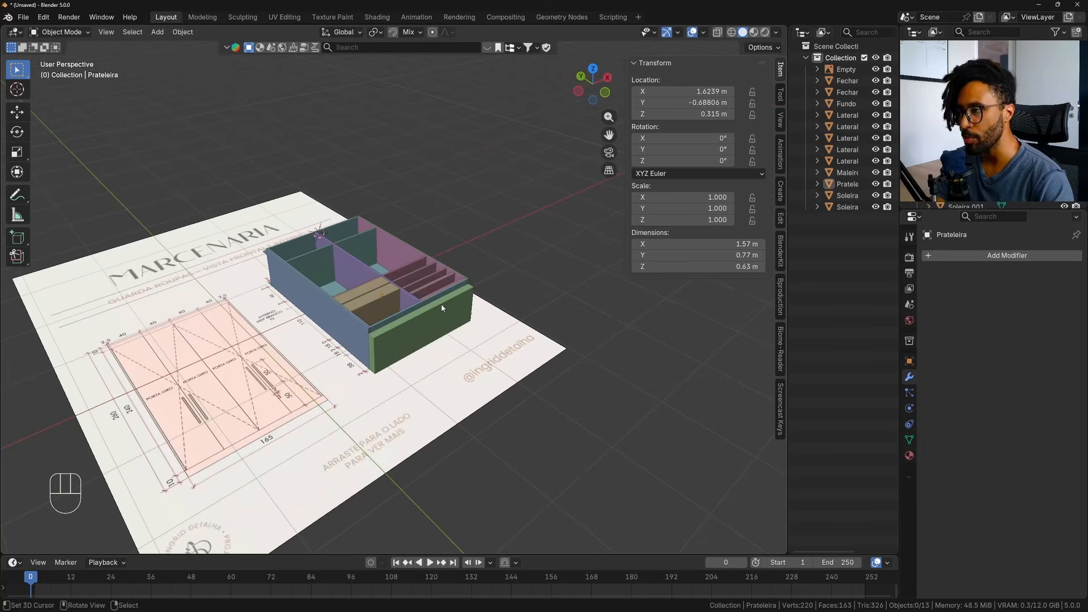
{"action": "key", "text": "KP_7"}
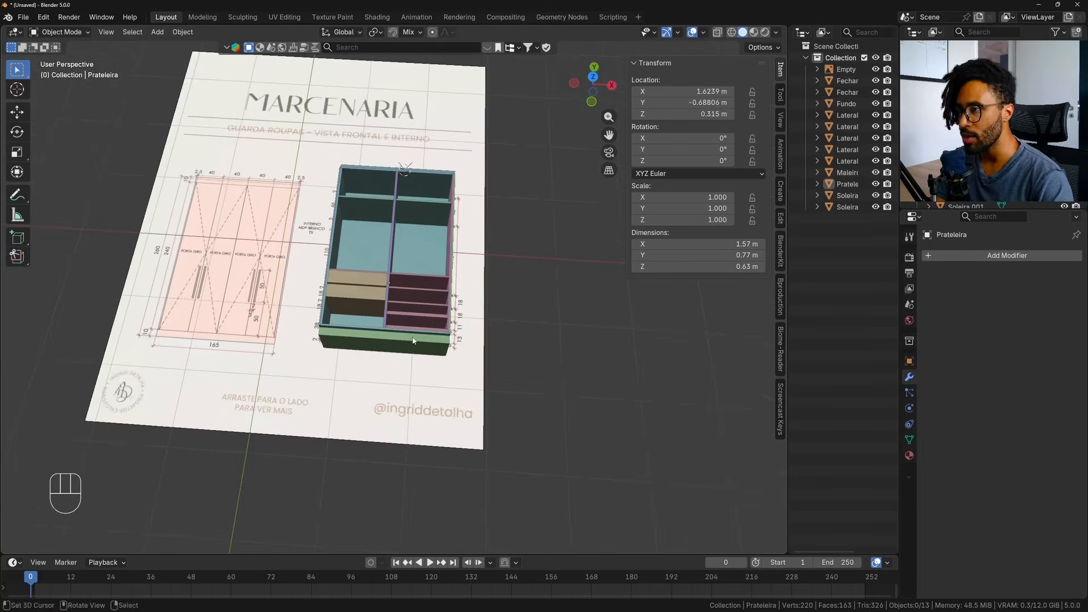
{"action": "scroll", "coordinate": [442, 340], "scroll_direction": "up", "scroll_amount": 5}
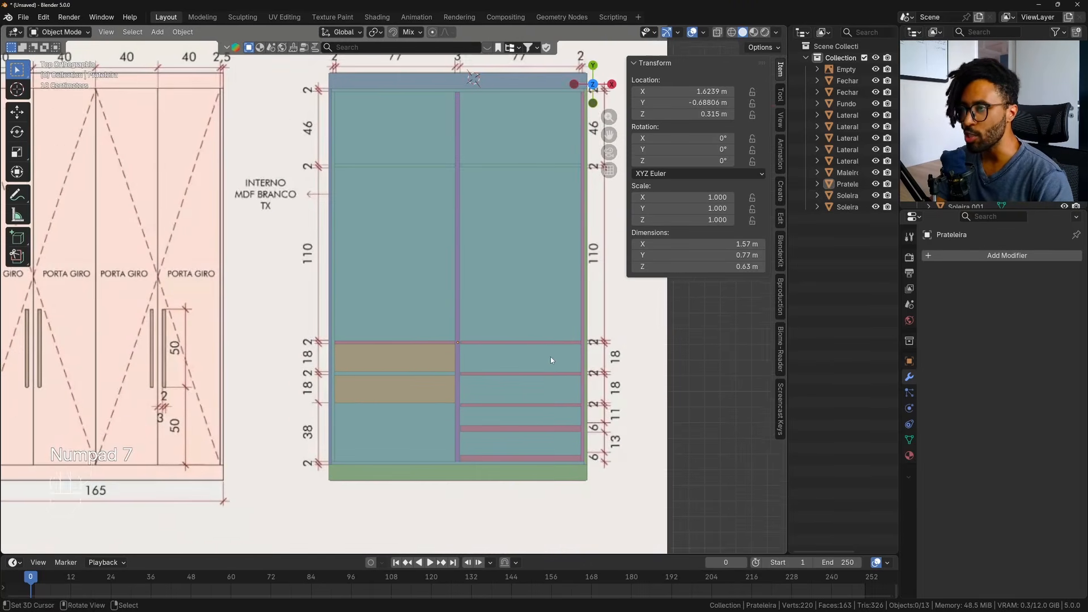
{"action": "mouse_move", "coordinate": [550, 356]}
{"action": "middle_mouse_down", "text": "shift"}
{"action": "mouse_move", "coordinate": [560, 380]}
{"action": "mouse_move", "coordinate": [522, 264]}
{"action": "middle_mouse_up", "text": "shift"}
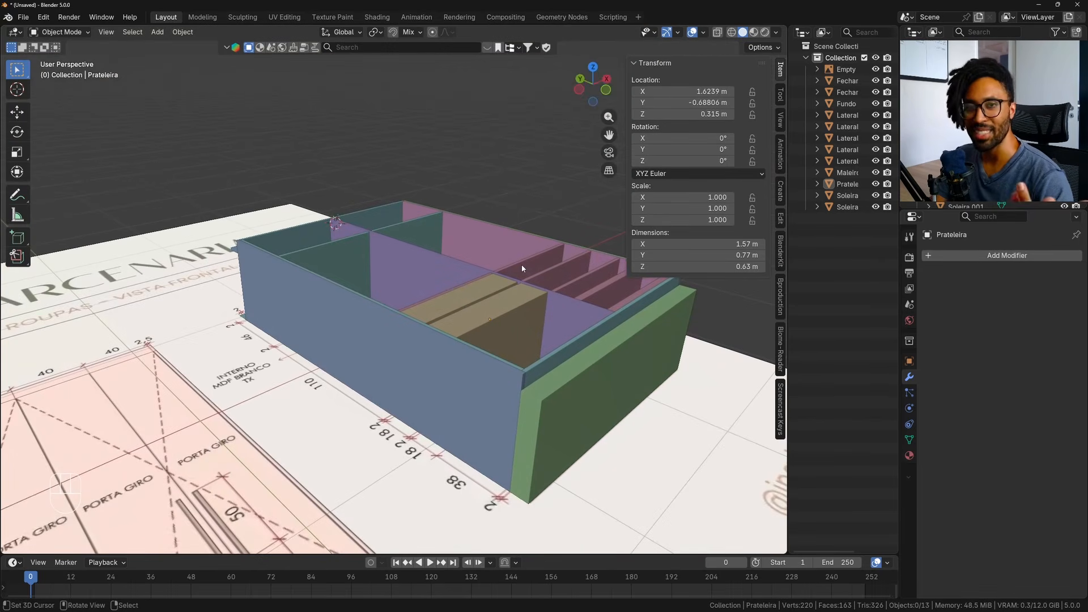
{"action": "scroll", "coordinate": [369, 318], "scroll_direction": "down", "scroll_amount": 1}
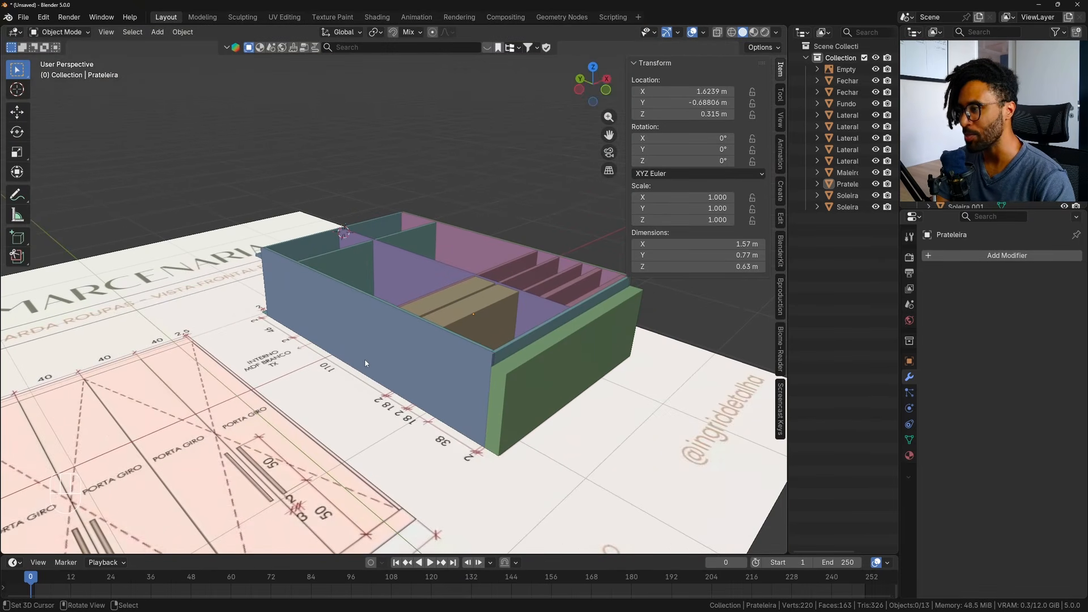
{"action": "scroll", "coordinate": [366, 364], "scroll_direction": "up", "scroll_amount": 3}
{"action": "scroll", "coordinate": [535, 361], "scroll_direction": "down", "scroll_amount": 3}
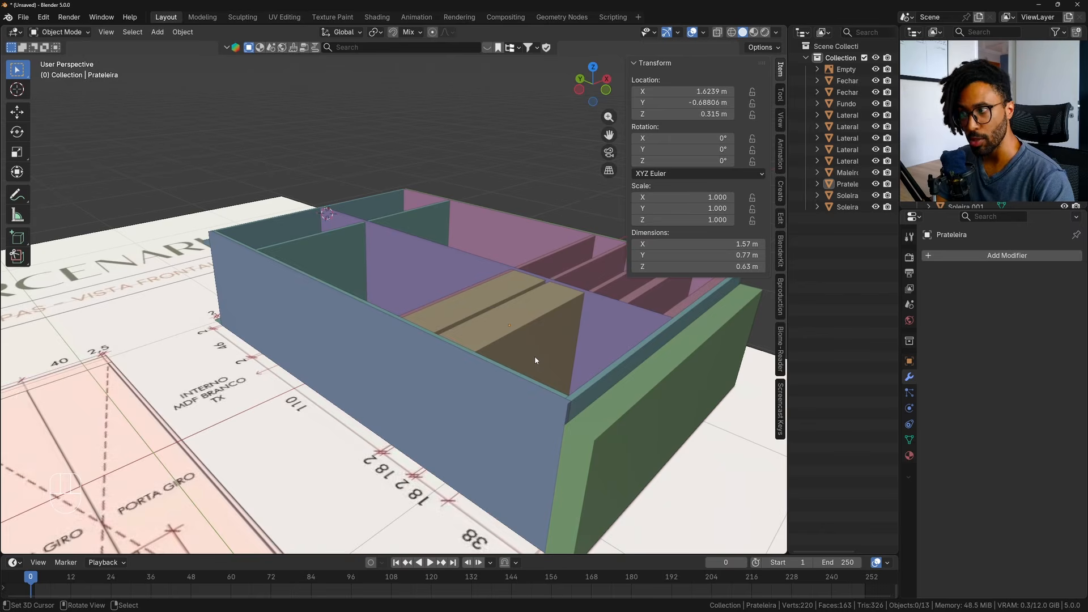
{"action": "mouse_move", "coordinate": [535, 360]}
{"action": "middle_mouse_down"}
{"action": "mouse_move", "coordinate": [505, 369]}
{"action": "mouse_move", "coordinate": [470, 435]}
{"action": "middle_mouse_up"}
{"action": "key", "text": "KP_7"}
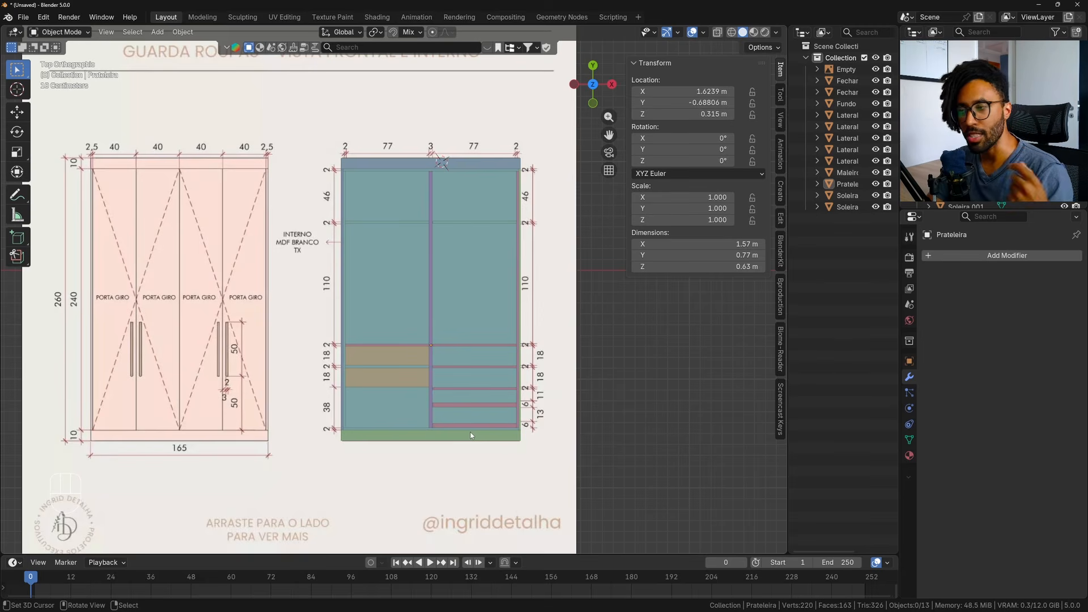
Select all objects, including the reference drawing, and rotate them 90° around the global X axis to stand the wardrobe upright.
{"action": "middle_click_drag", "start_coordinate": [588, 376], "coordinate": [478, 266]}
{"action": "key", "text": "a"}
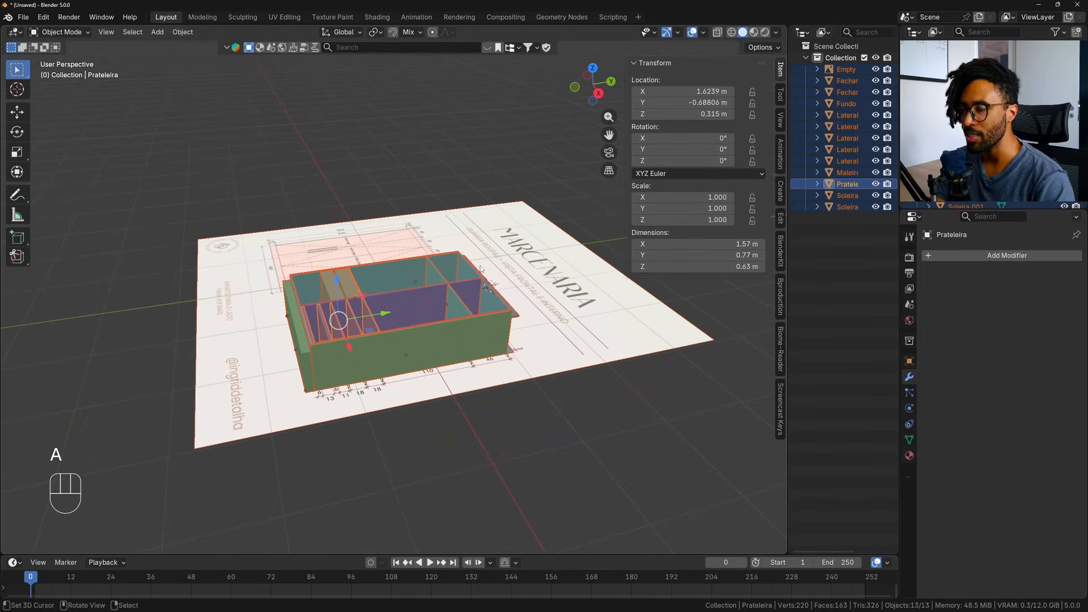
{"action": "key", "text": "r"}
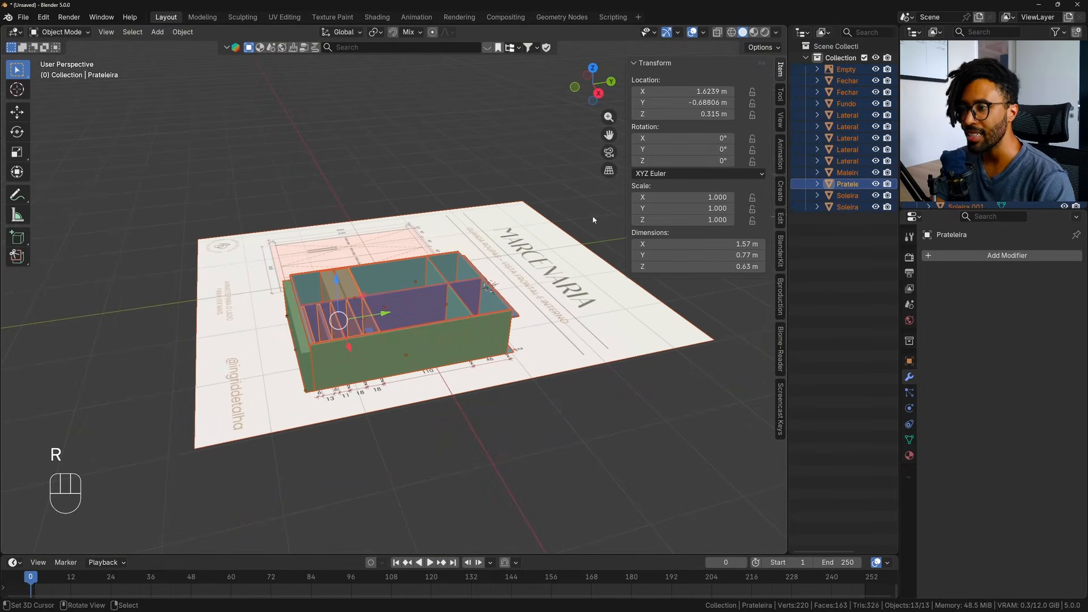
{"action": "key", "text": "r"}
{"action": "key", "text": "x"}
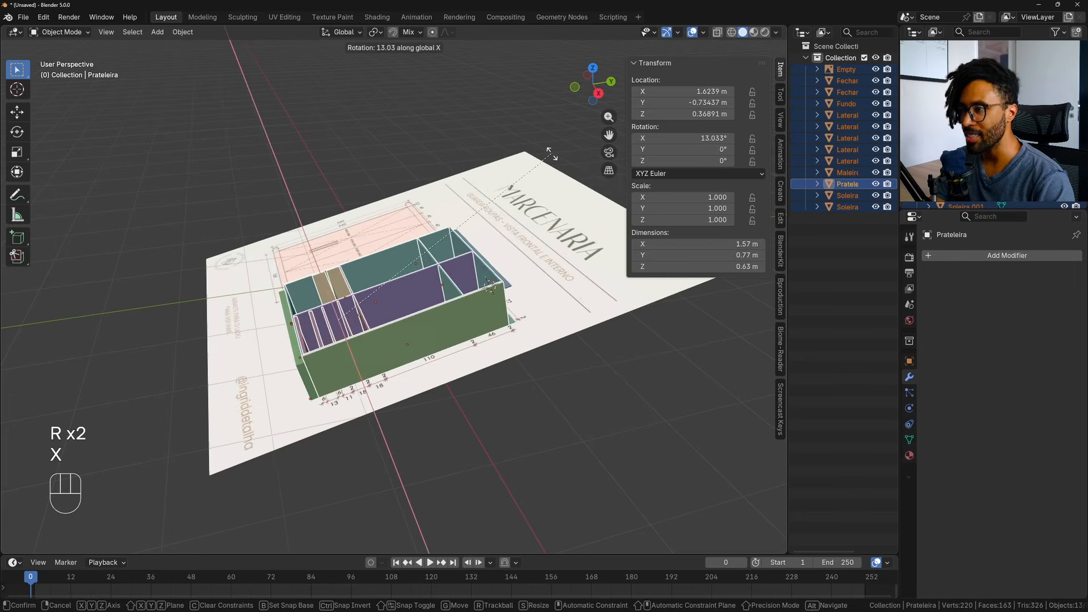
{"action": "key", "text": "KP_9"}
{"action": "key", "text": "KP_0"}
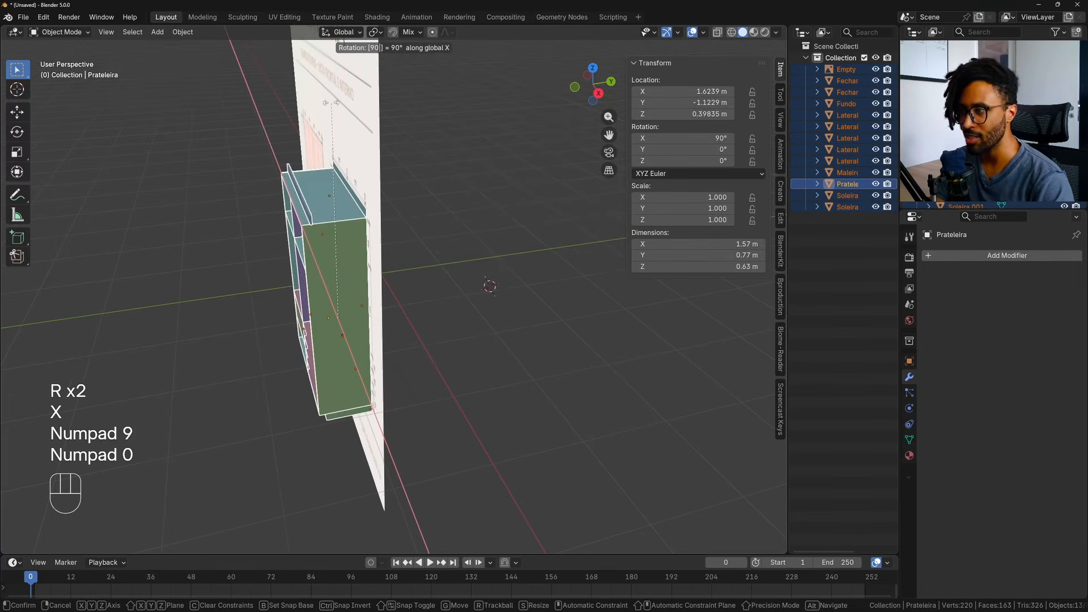
{"action": "key", "text": "KP_Enter"}
Move all the upright objects about 0.88 m along Y and 0.46 m up along Z in the right view.
{"action": "key", "text": "KP_3"}
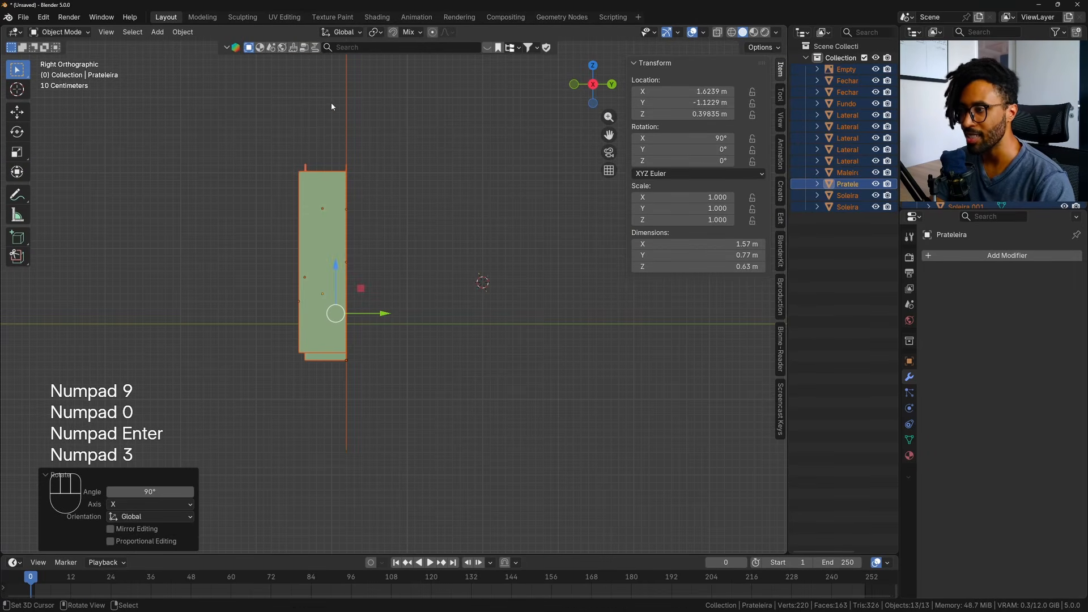
{"action": "left_click_drag", "start_coordinate": [385, 308], "coordinate": [457, 313]}
{"action": "scroll", "coordinate": [498, 301], "scroll_direction": "down", "scroll_amount": 8}
{"action": "scroll", "coordinate": [498, 302], "scroll_direction": "up", "scroll_amount": 7}
{"action": "left_click_drag", "start_coordinate": [404, 265], "coordinate": [413, 230]}
Clear the selection and examine the upright wardrobe's compartments, drawers and shoe racks in perspective.
{"action": "middle_click_drag", "start_coordinate": [347, 257], "coordinate": [521, 263]}
{"action": "key", "text": "z"}
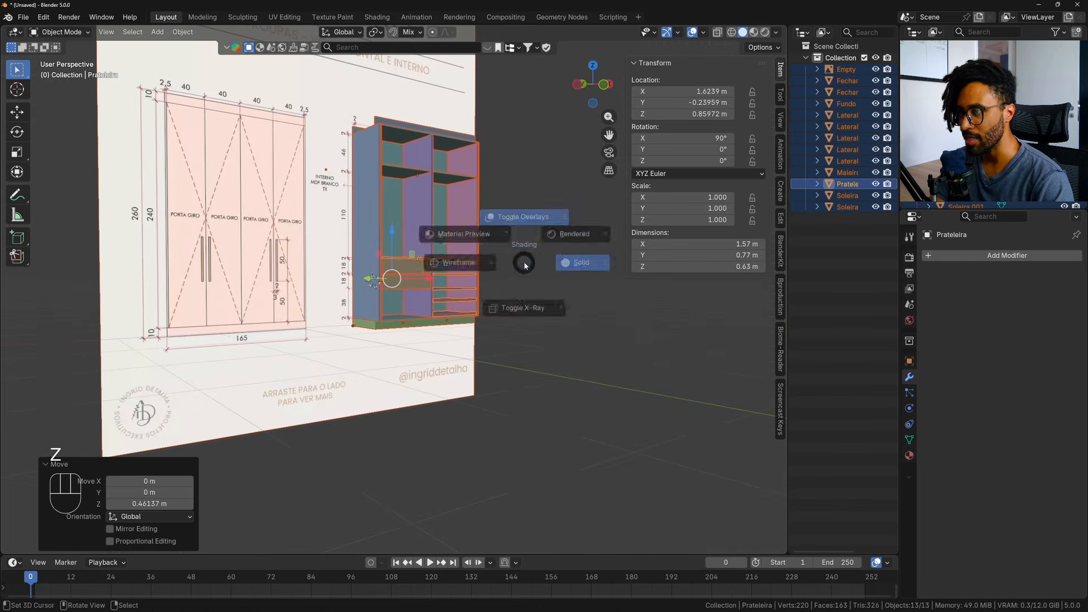
{"action": "mouse_move", "coordinate": [402, 278]}
{"action": "middle_mouse_down"}
{"action": "mouse_move", "coordinate": [469, 289]}
{"action": "mouse_move", "coordinate": [441, 289]}
{"action": "middle_mouse_up"}
{"action": "scroll", "coordinate": [441, 289], "scroll_direction": "down", "scroll_amount": 3}
{"action": "middle_click_drag", "start_coordinate": [441, 289], "coordinate": [368, 306], "text": "shift"}
{"action": "key", "text": "alt+a"}
{"action": "scroll", "coordinate": [559, 330], "scroll_direction": "up", "scroll_amount": 3}
{"action": "mouse_move", "coordinate": [368, 307]}
{"action": "middle_mouse_down"}
{"action": "mouse_move", "coordinate": [442, 323]}
{"action": "mouse_move", "coordinate": [485, 347]}
{"action": "mouse_move", "coordinate": [481, 335]}
{"action": "middle_mouse_up"}
{"action": "scroll", "coordinate": [442, 323], "scroll_direction": "up", "scroll_amount": 4}
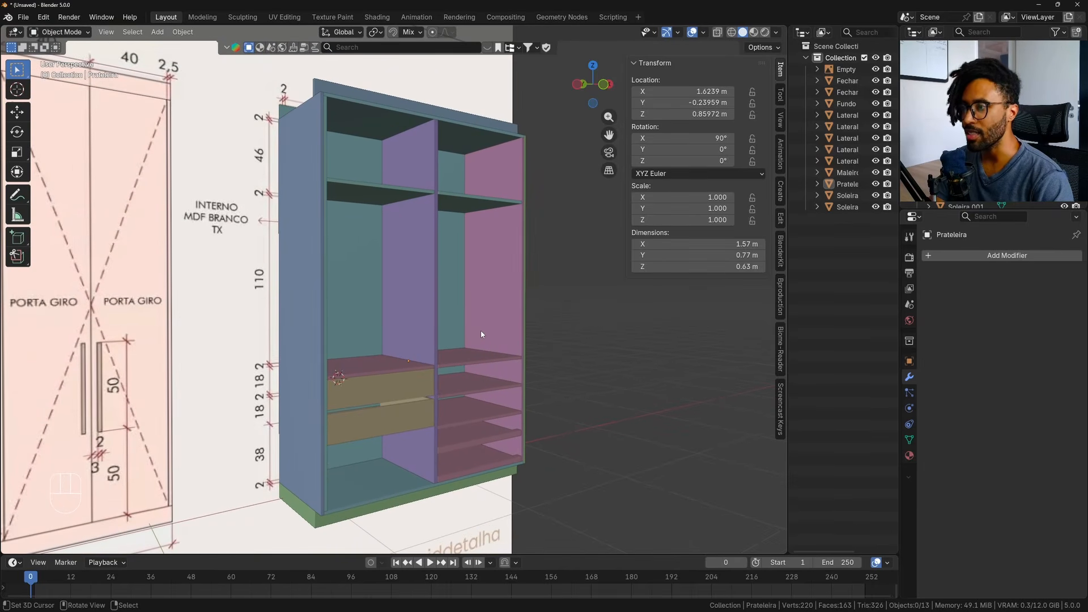